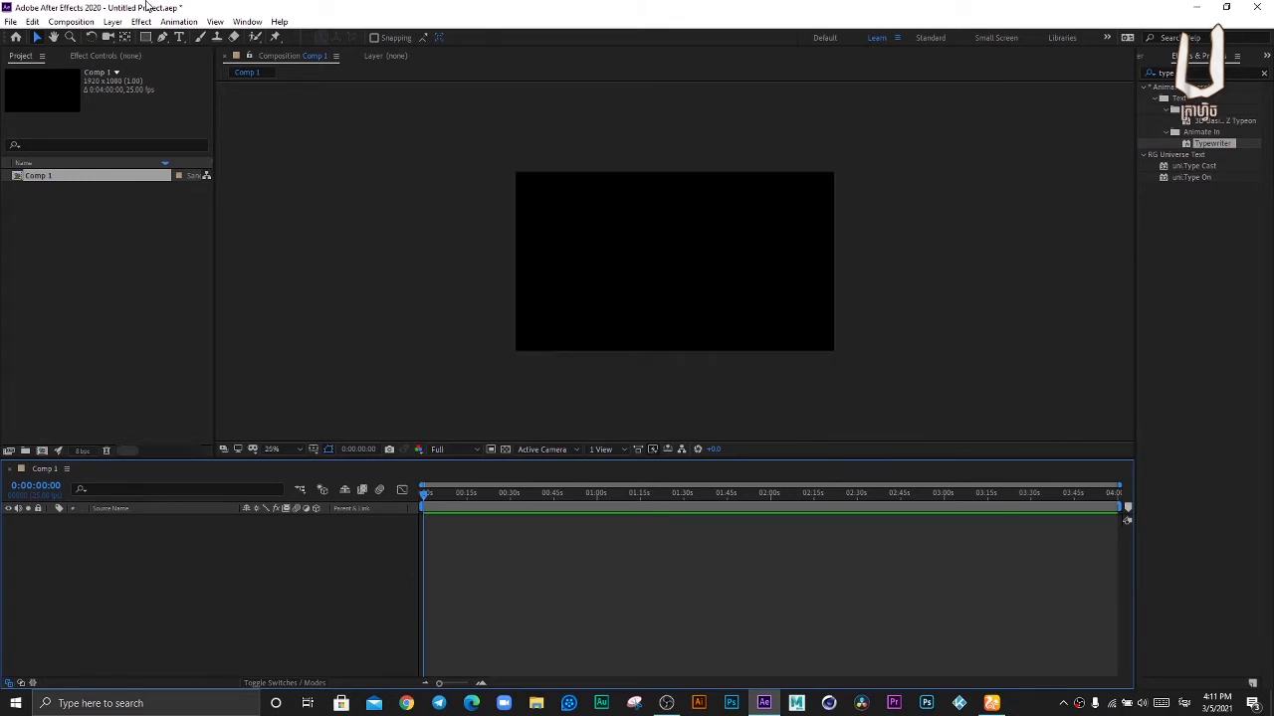
Step: Draw a white hexagon with the Polygon tool in the lower-left of Comp 1
left_click(145, 40)
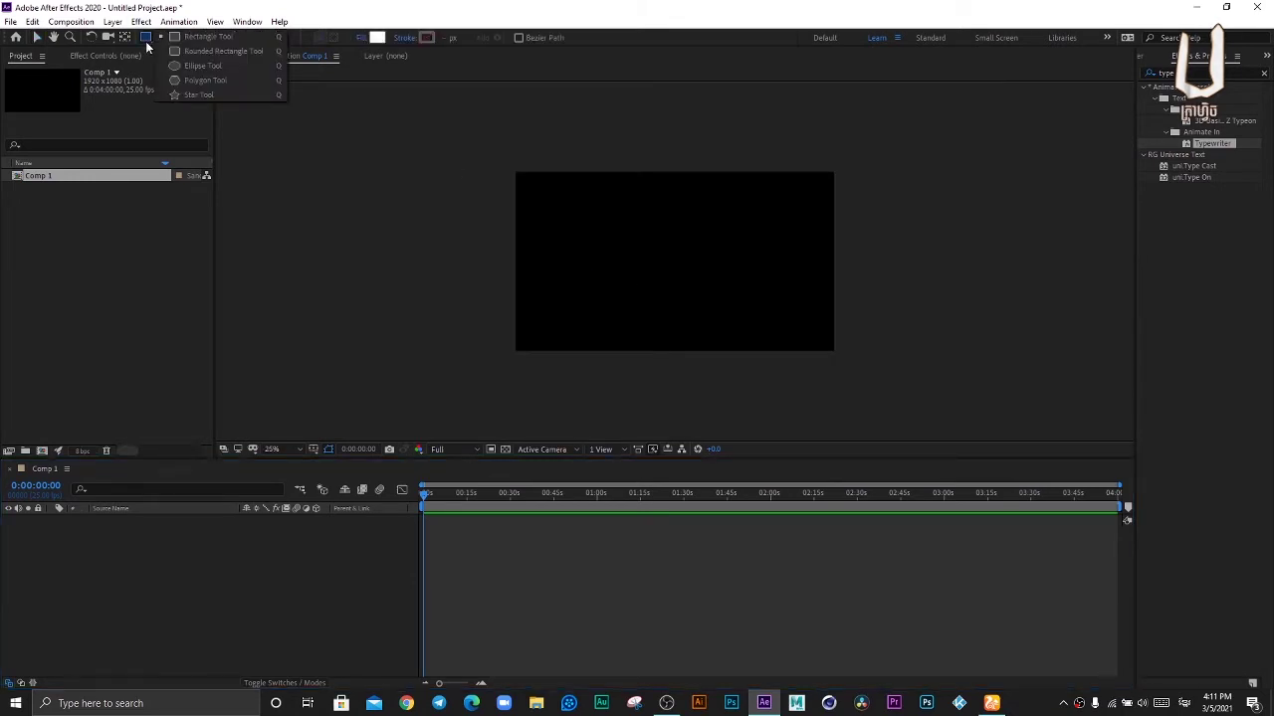
left_click(209, 80)
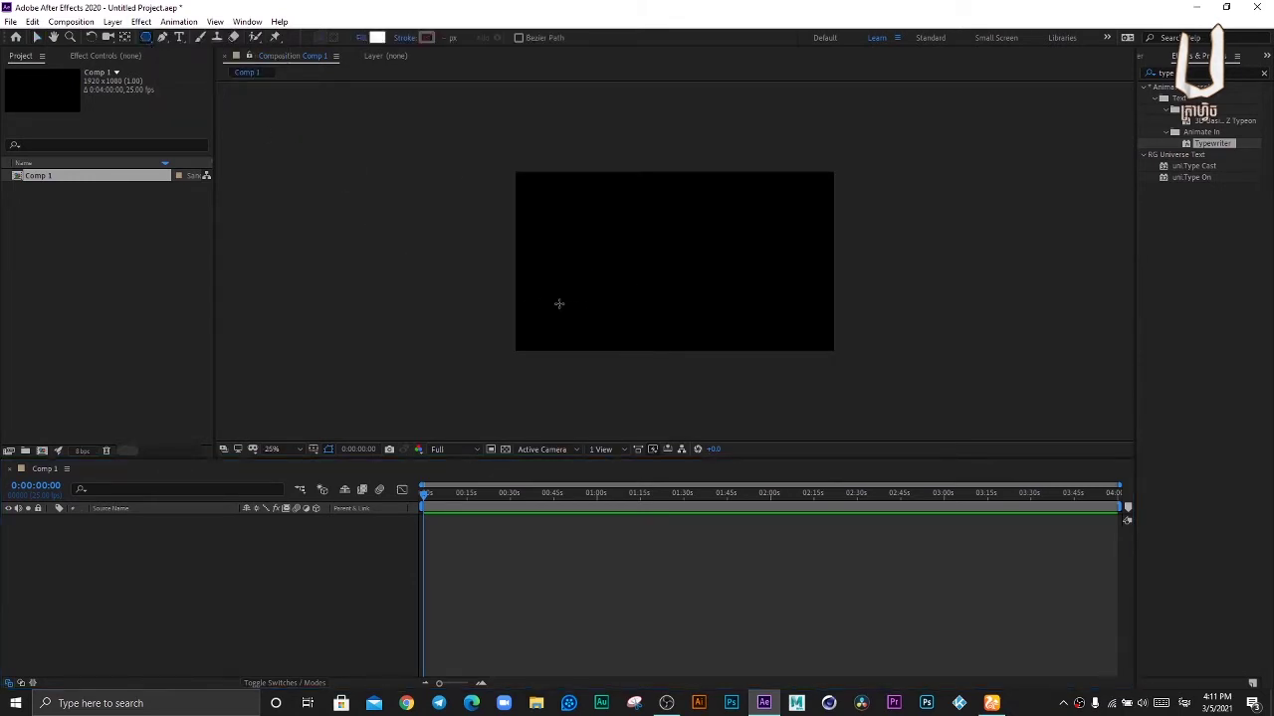
mouse_move(559, 304)
left_mouse_down()
mouse_move(610, 321)
mouse_move(567, 323)
left_mouse_up()
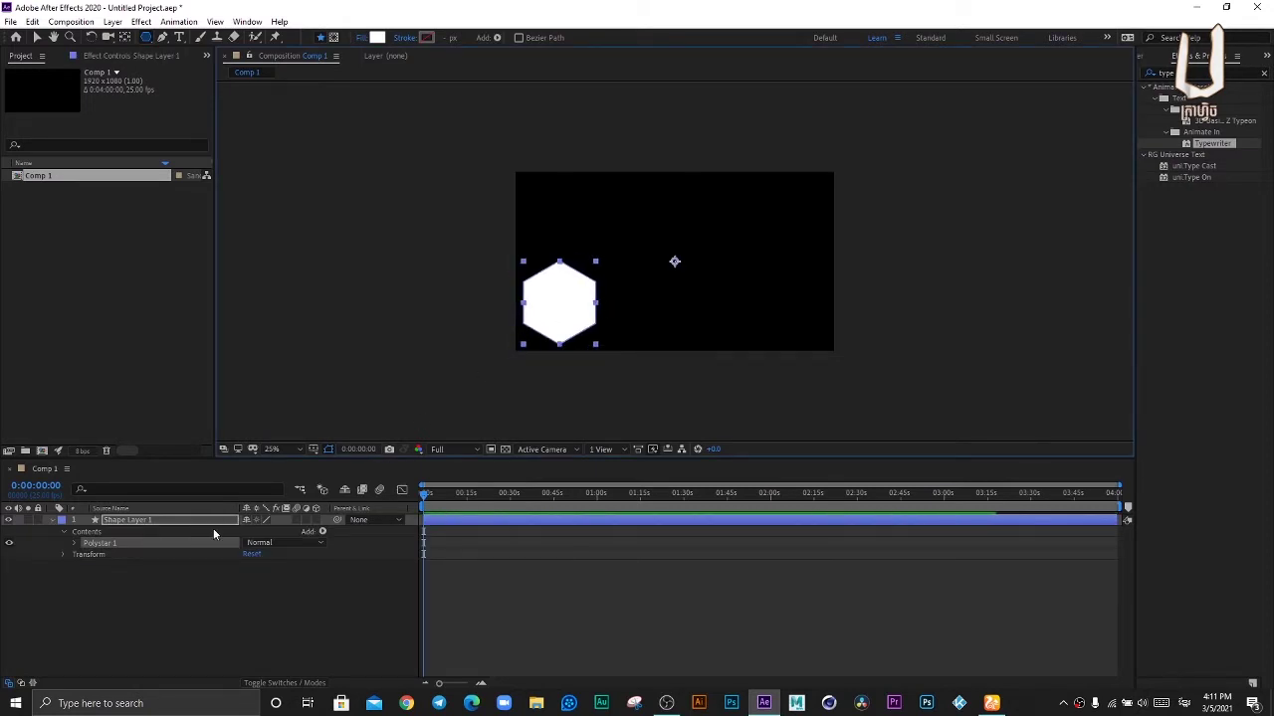
Step: Expand the shape layer's transform properties, try a 23° rotation, then undo it back to 0°
left_click(56, 526)
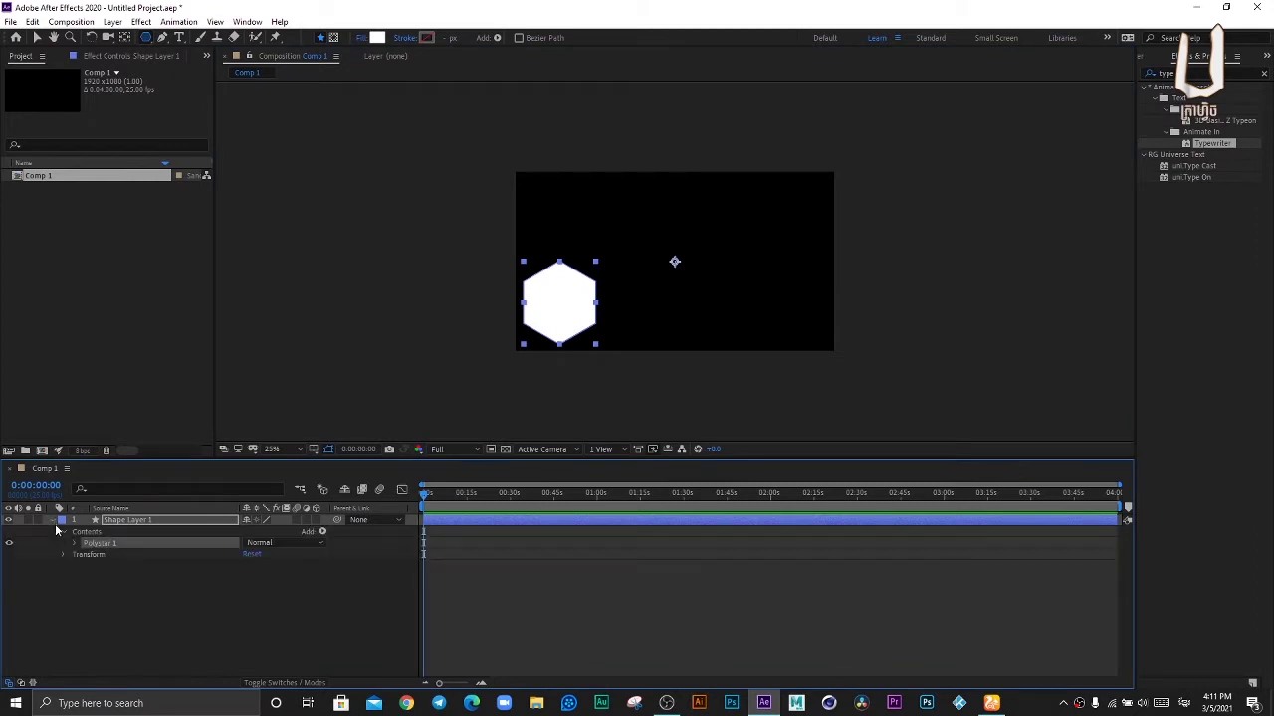
left_click(62, 554)
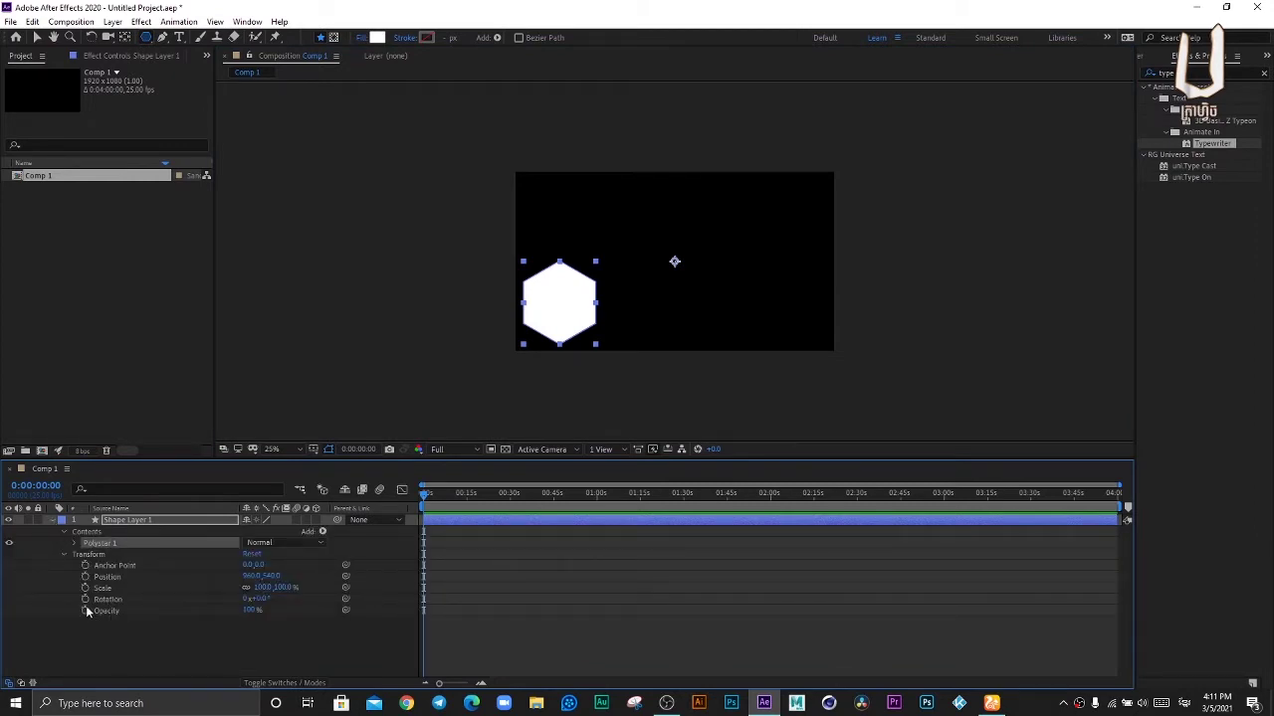
left_click_drag(263, 598, 739, 242)
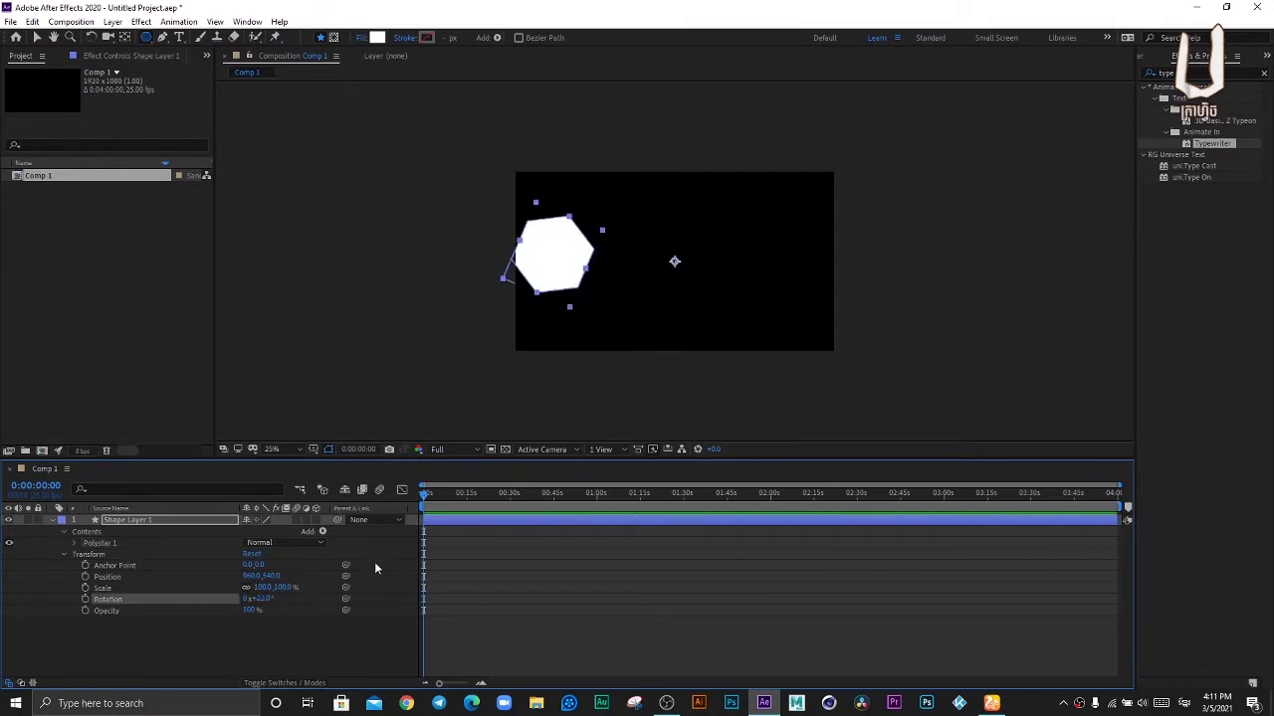
key("ctrl+z")
Step: Center the hexagon's anchor point in its layer content via Transform
right_click(576, 293)
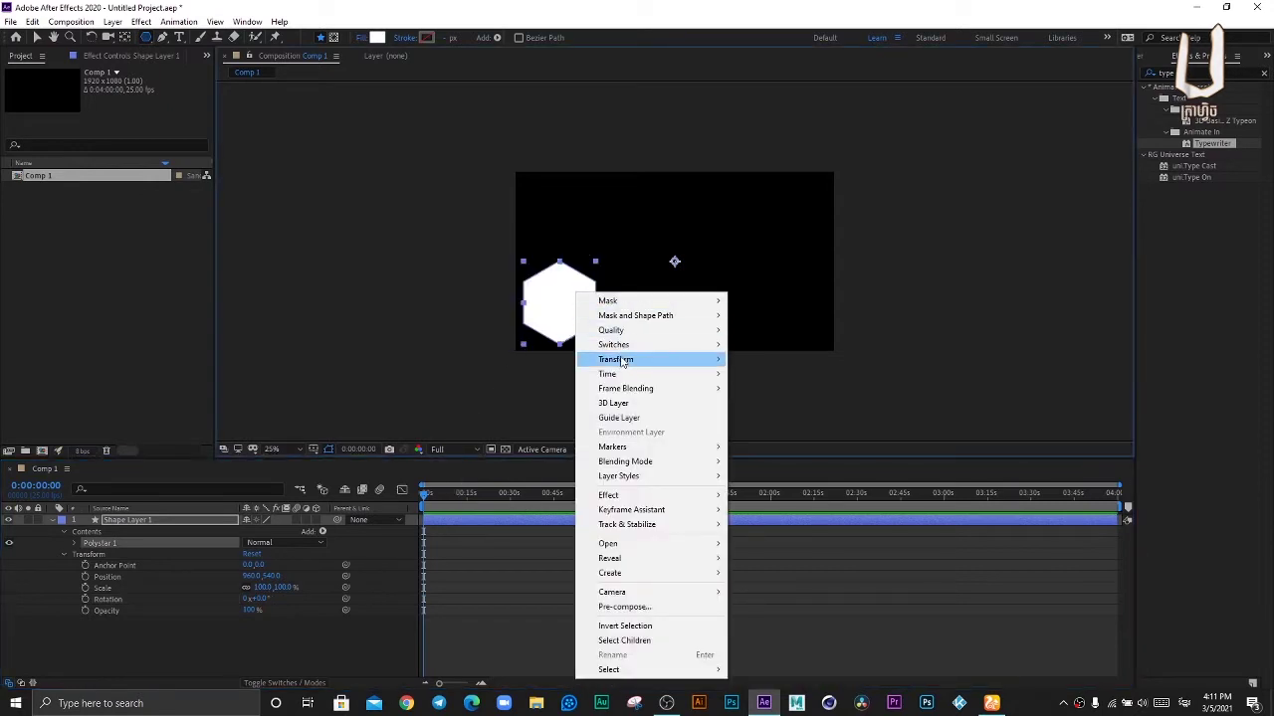
mouse_move(636, 360)
left_click(845, 515)
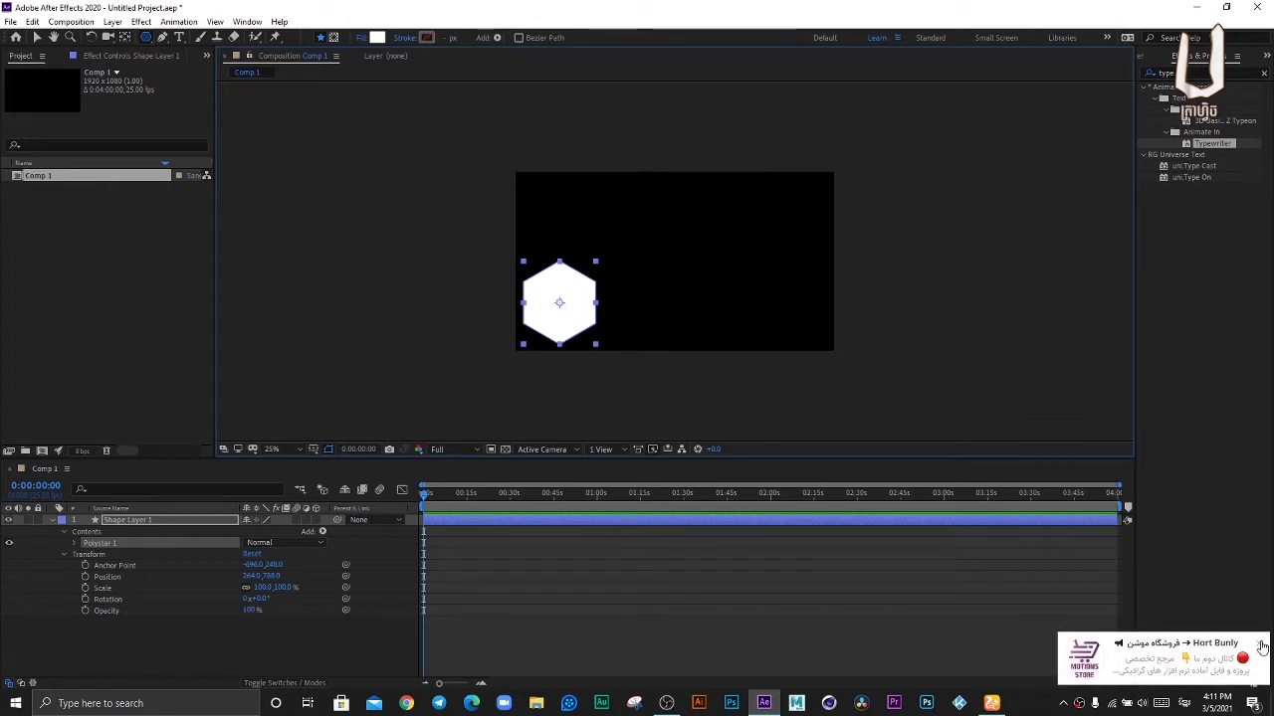
Step: Set the hexagon layer's Rotation to 90°
left_click_drag(255, 600, 280, 599)
left_click(261, 599)
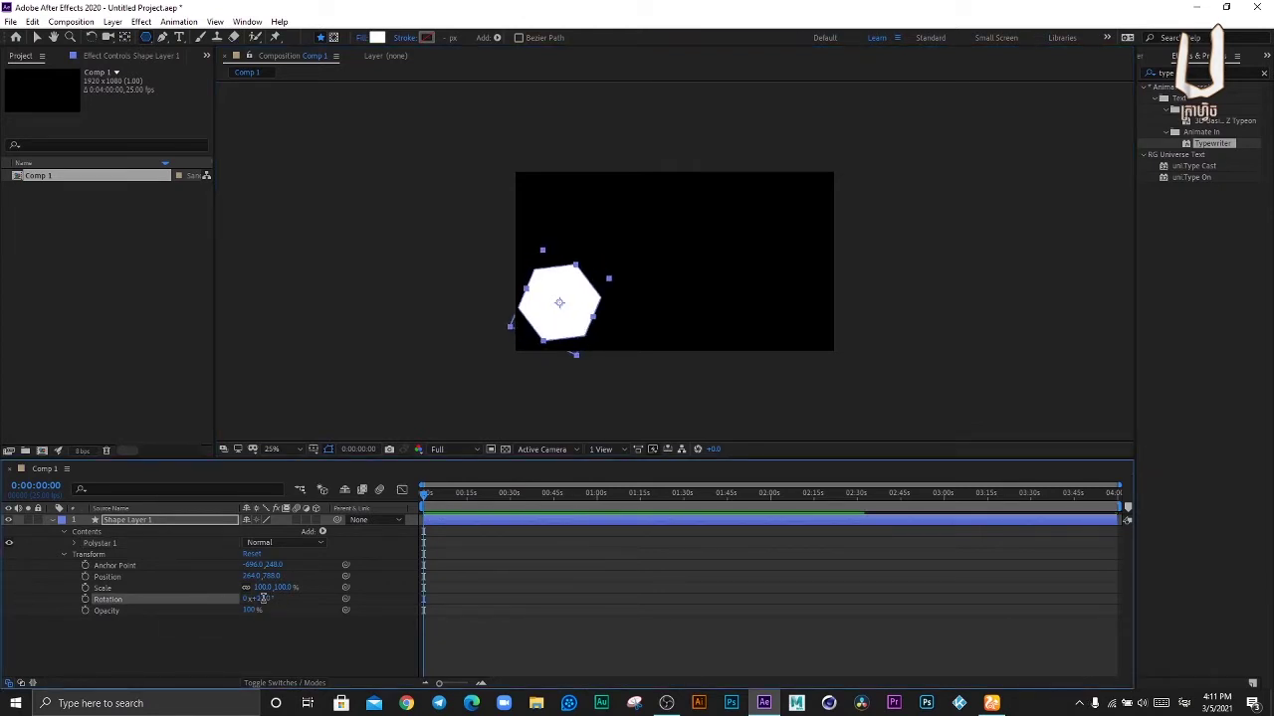
type("90")
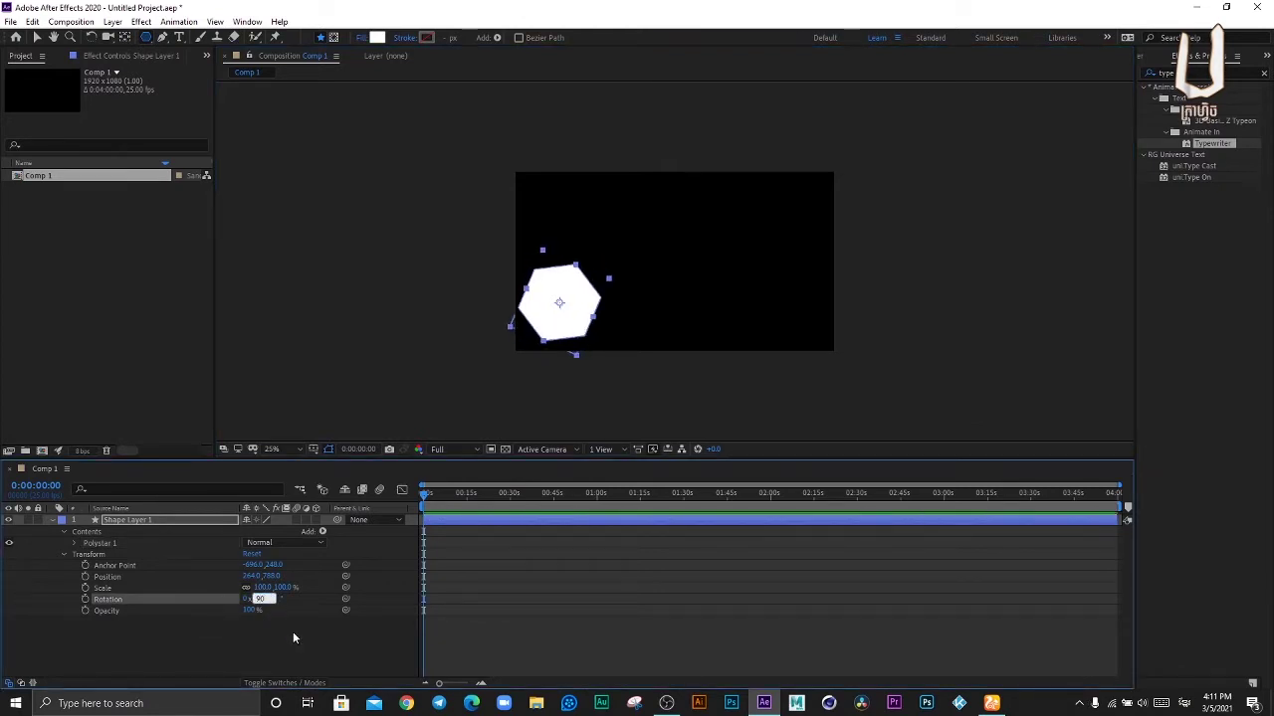
left_click(293, 632)
left_click(593, 292)
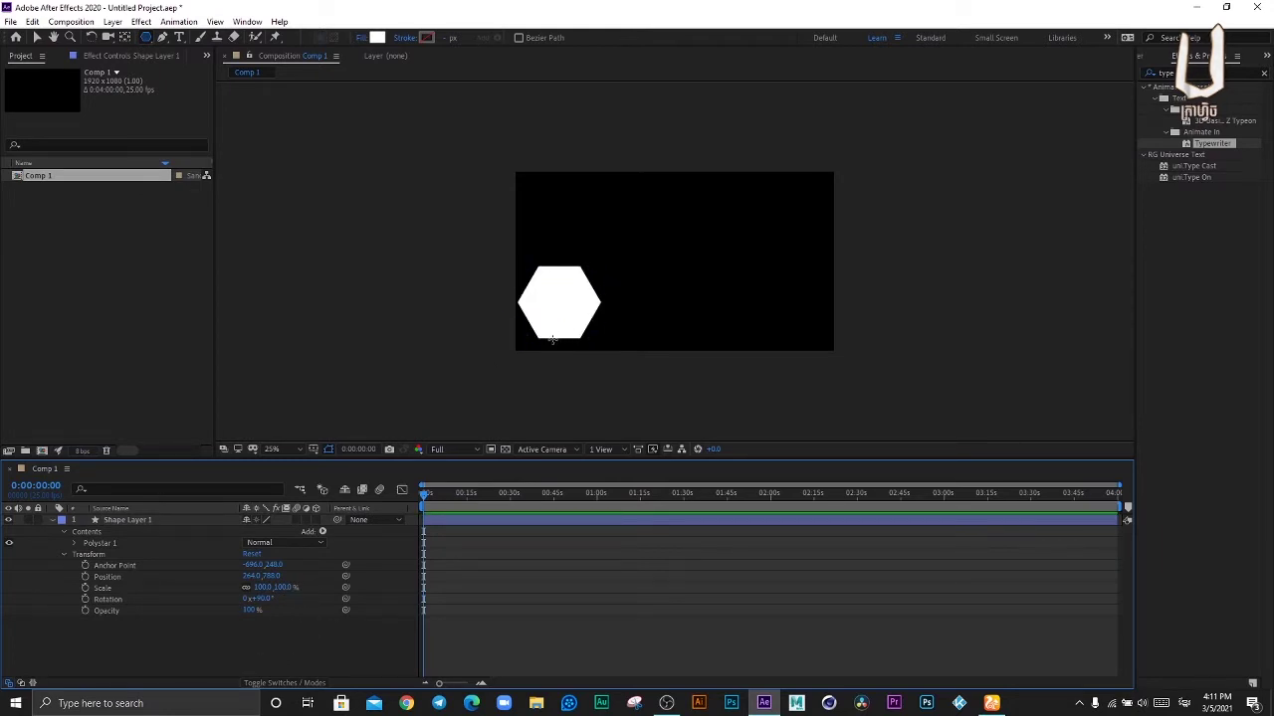
Step: Drag the hexagon's top and side handles to scale it to about 67.8, 91.2%
key("v")
left_click(559, 325)
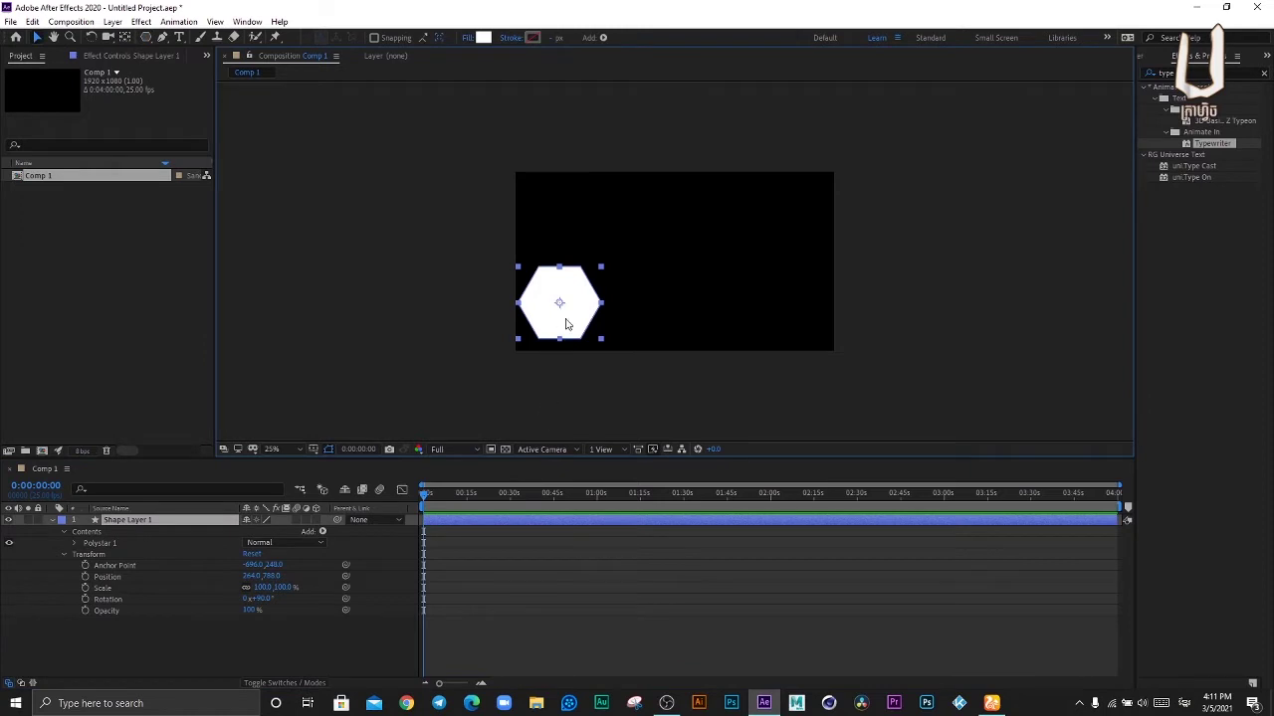
key("period")
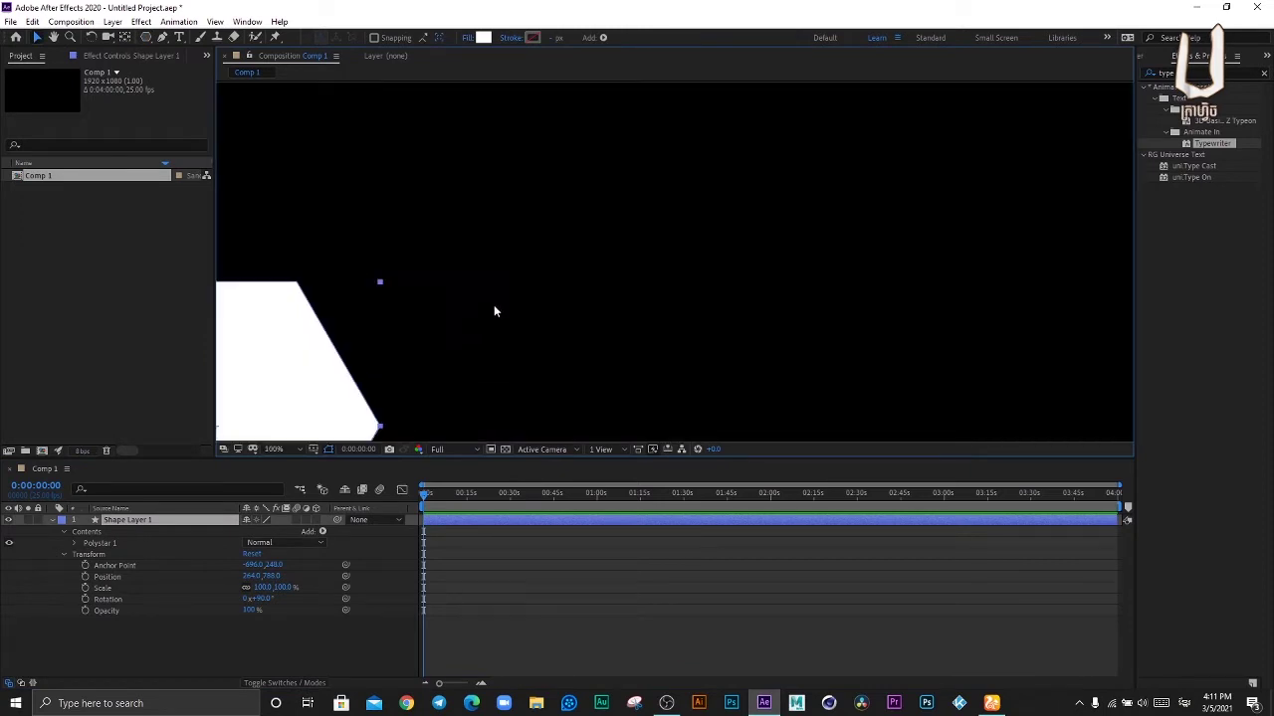
key("comma")
scroll(529, 273, "down", 2)
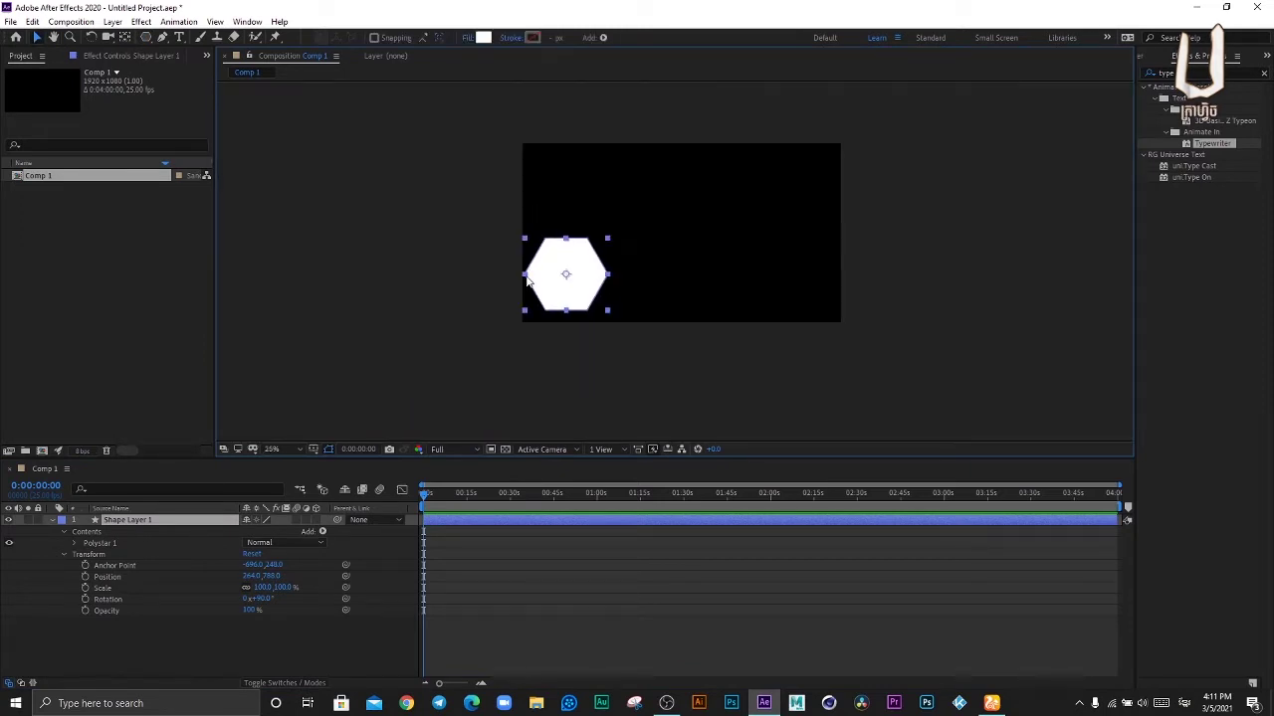
scroll(521, 356, "up", 2)
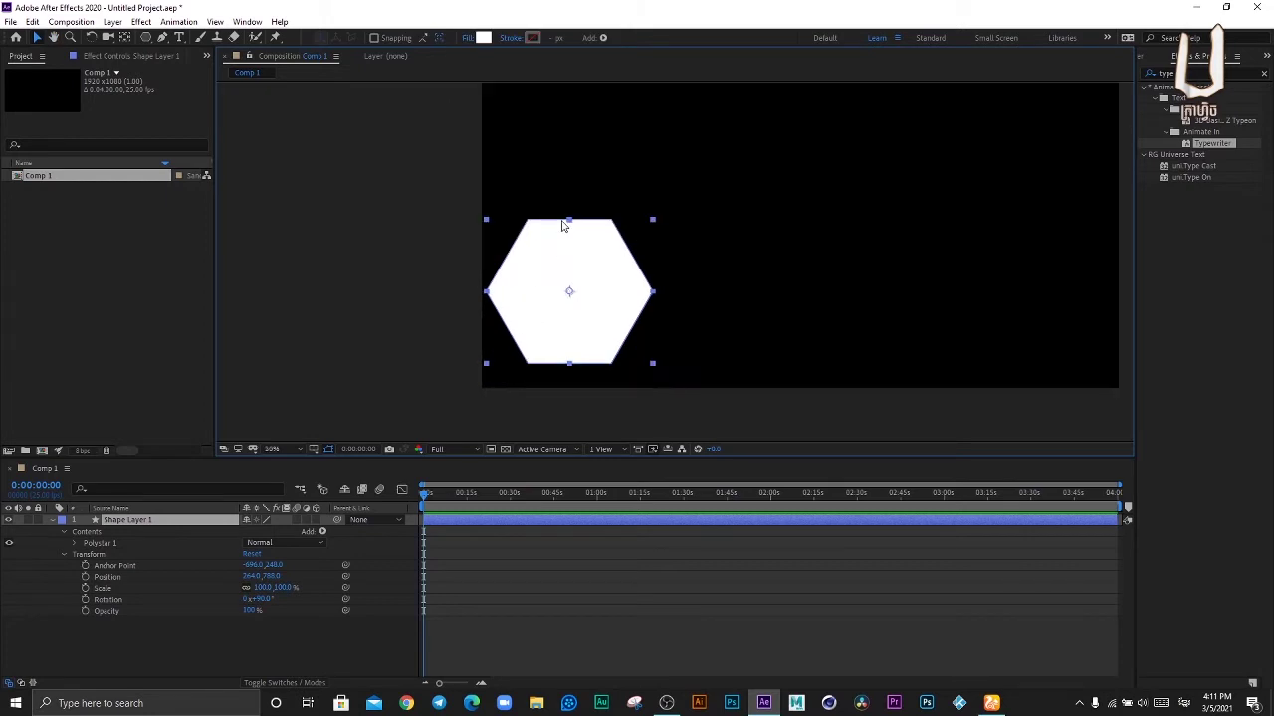
left_click_drag(569, 221, 567, 249)
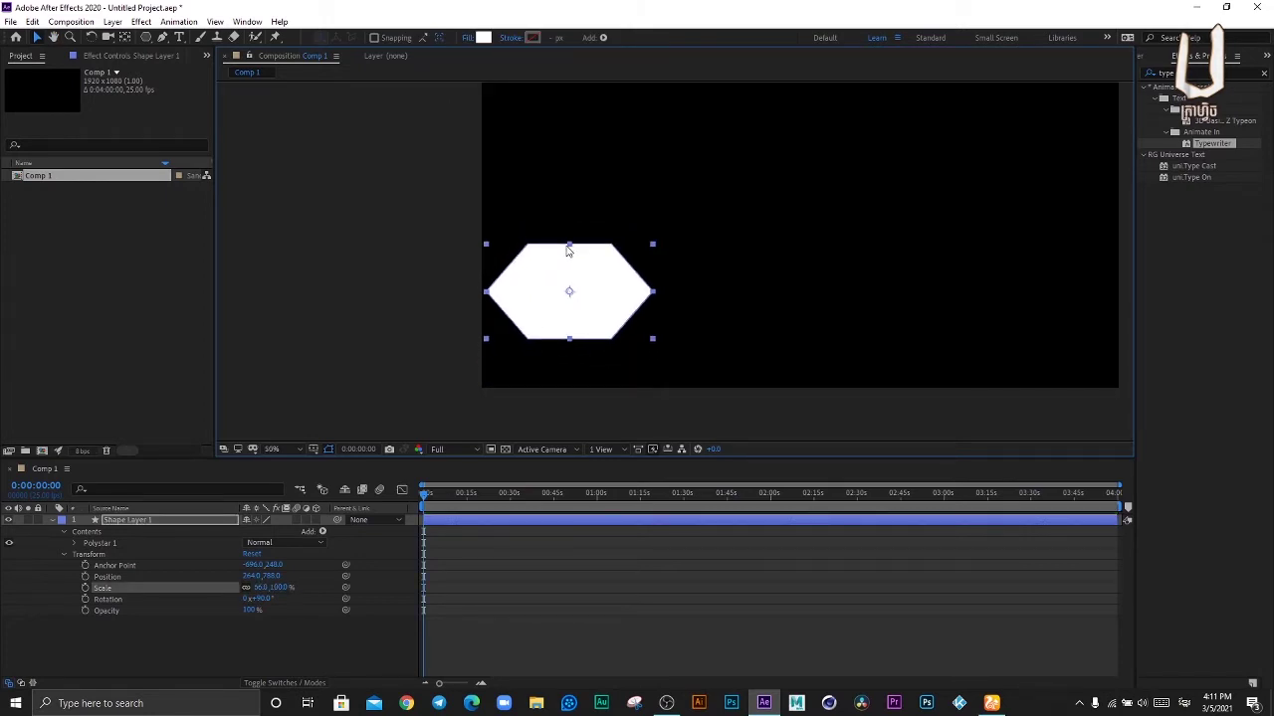
left_click_drag(652, 292, 588, 344)
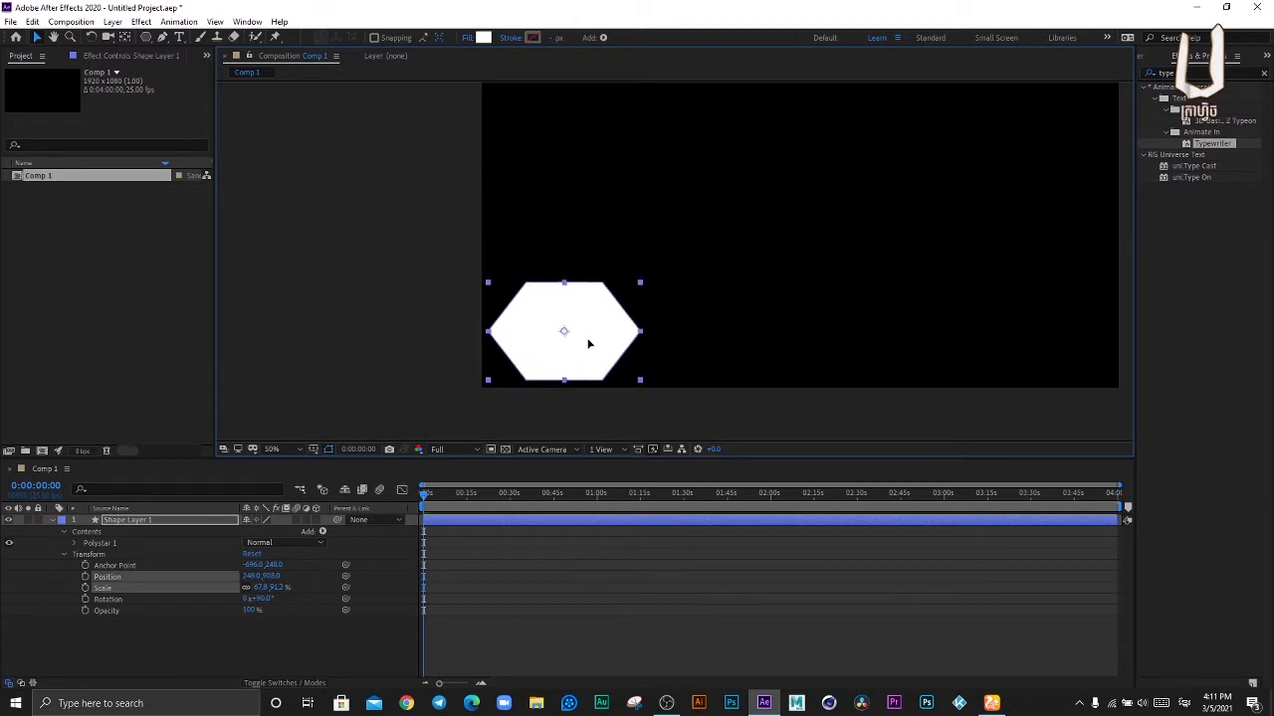
Step: Expand Polystar Path 1 and Transform: Polystar 1 to show 6 points, outer radius and 0% roundness
left_click(75, 543)
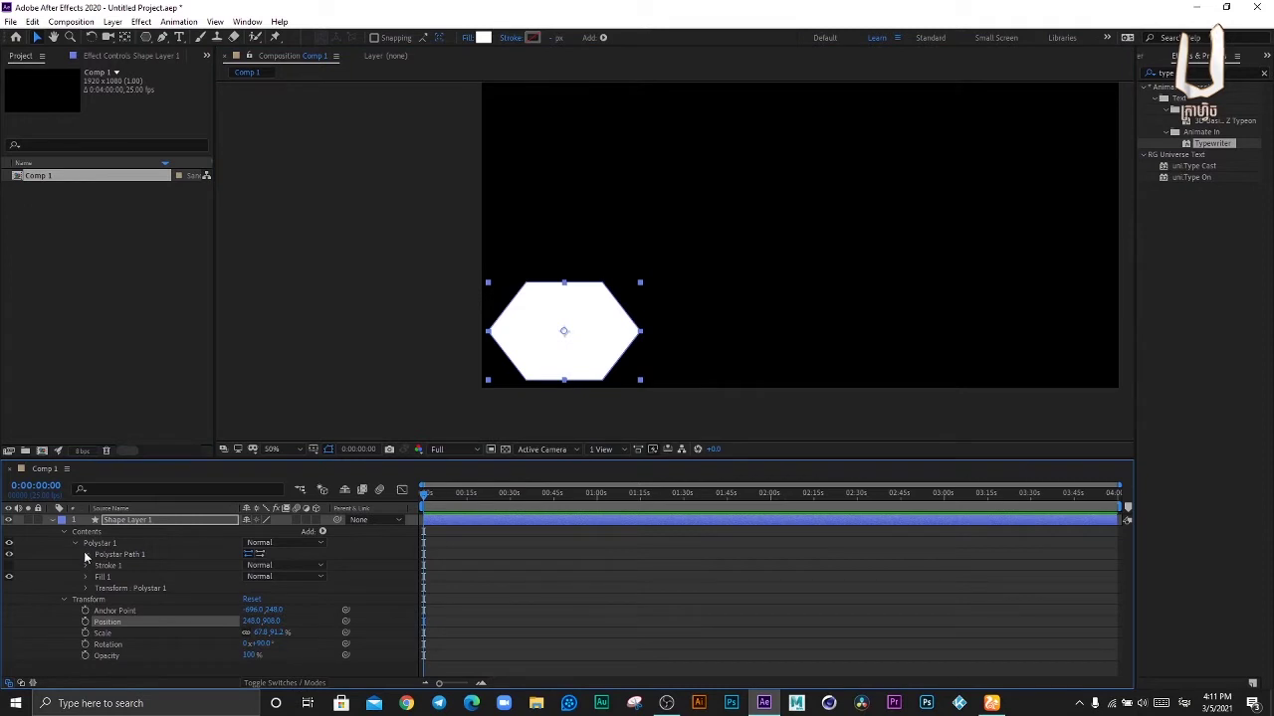
left_click(85, 554)
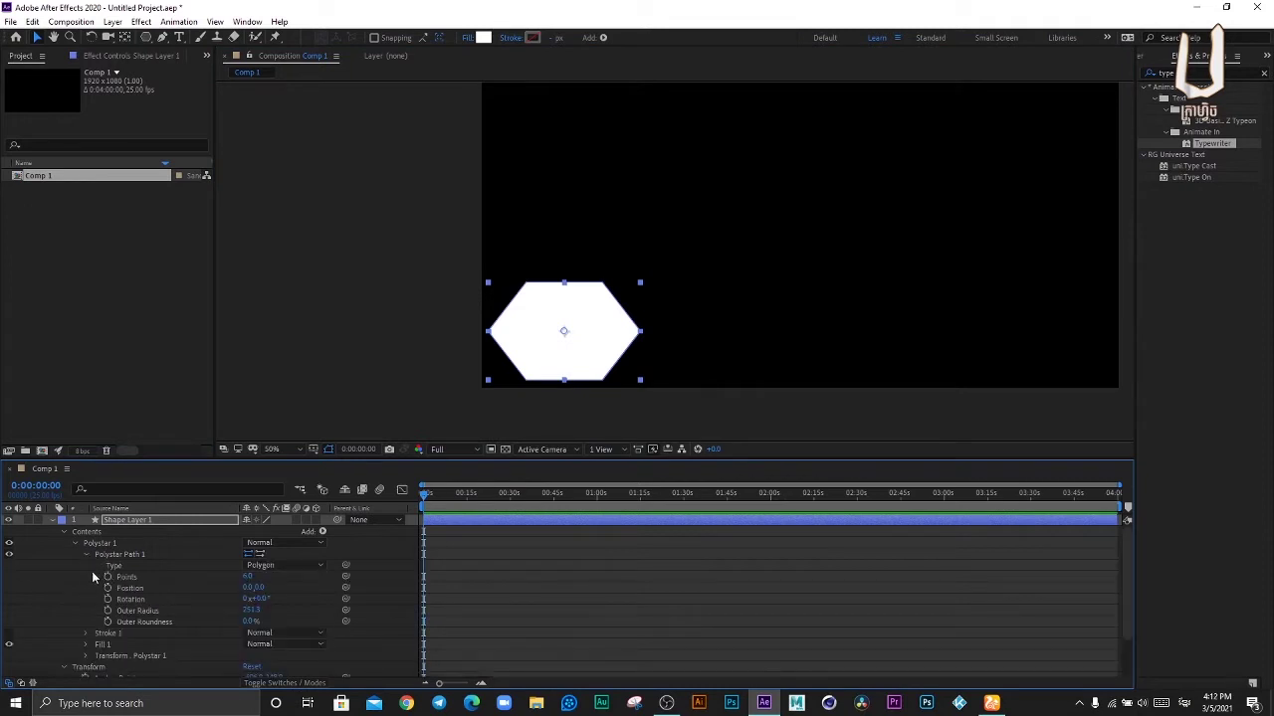
left_click(85, 658)
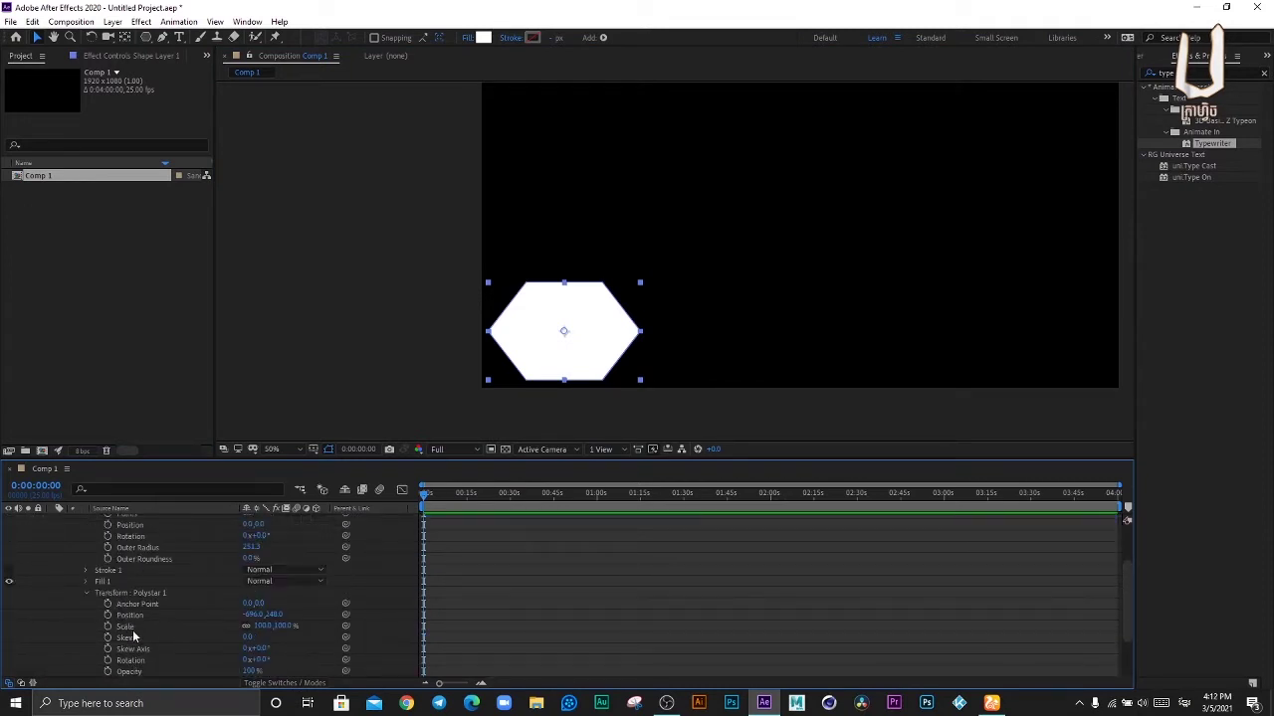
scroll(139, 612, "up", 1)
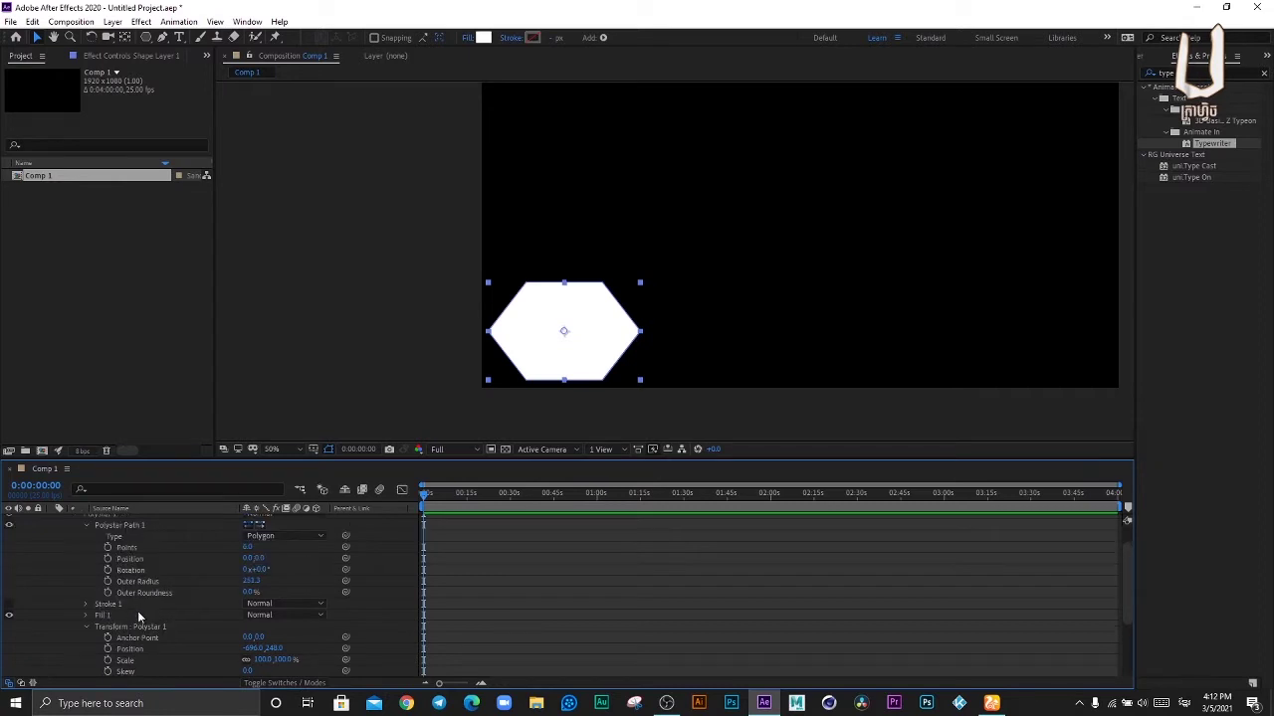
scroll(139, 617, "down", 1)
scroll(124, 634, "down", 2)
left_click(103, 638)
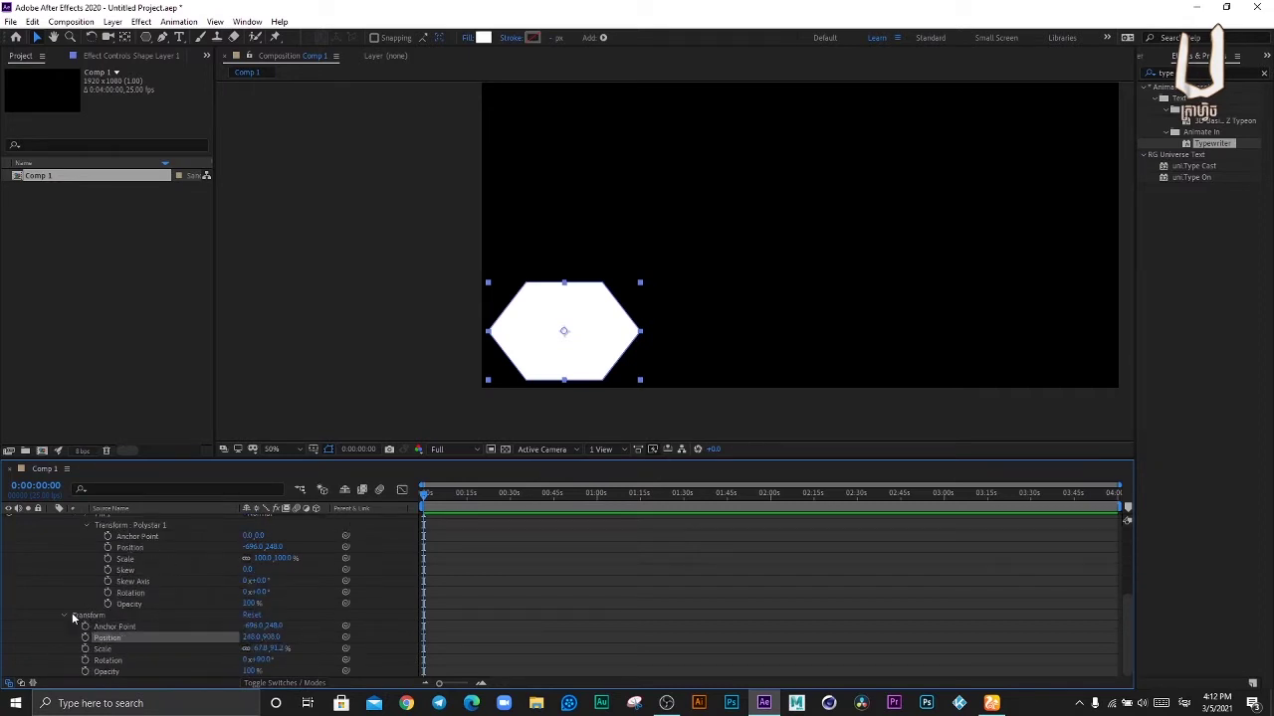
left_click(72, 617)
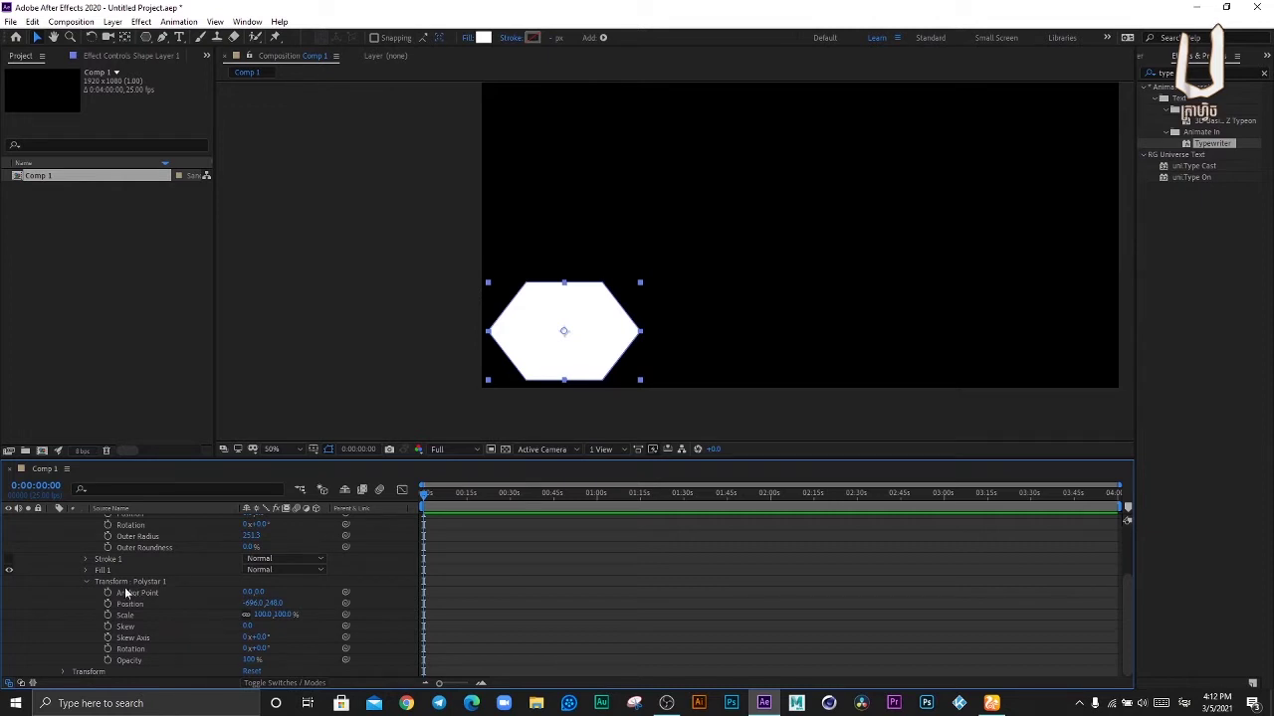
left_click(86, 581)
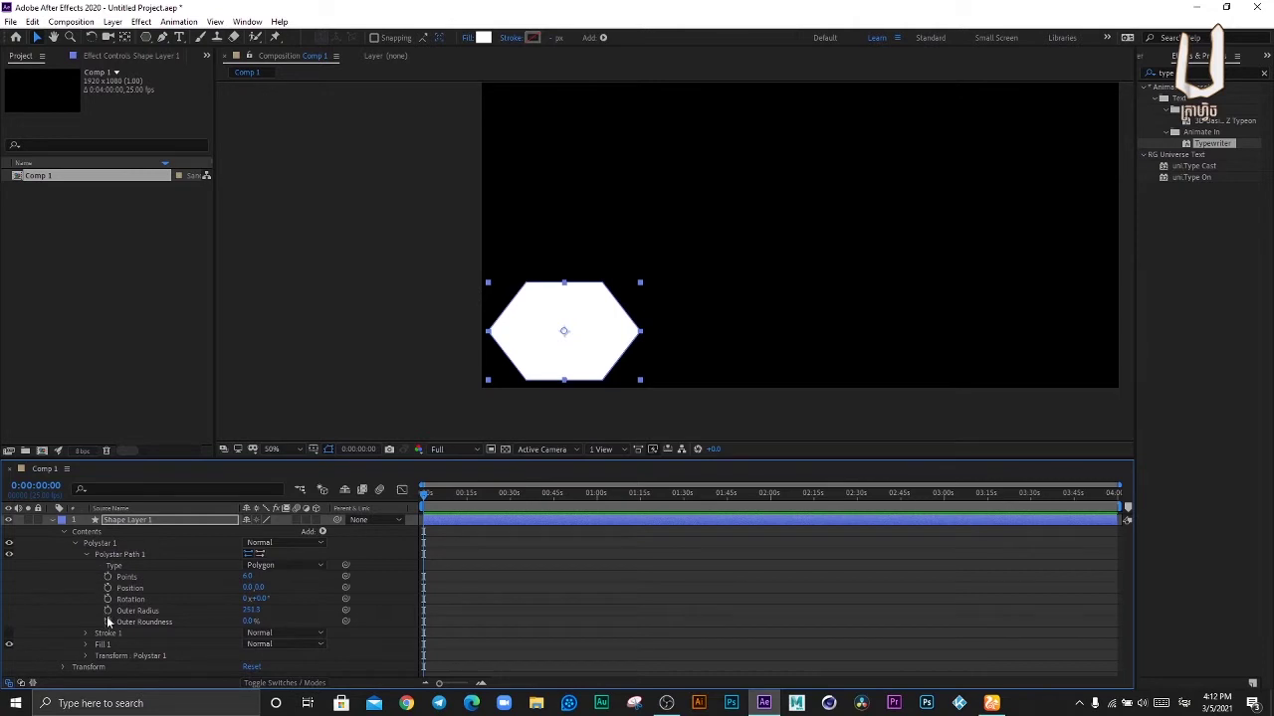
left_click(87, 656)
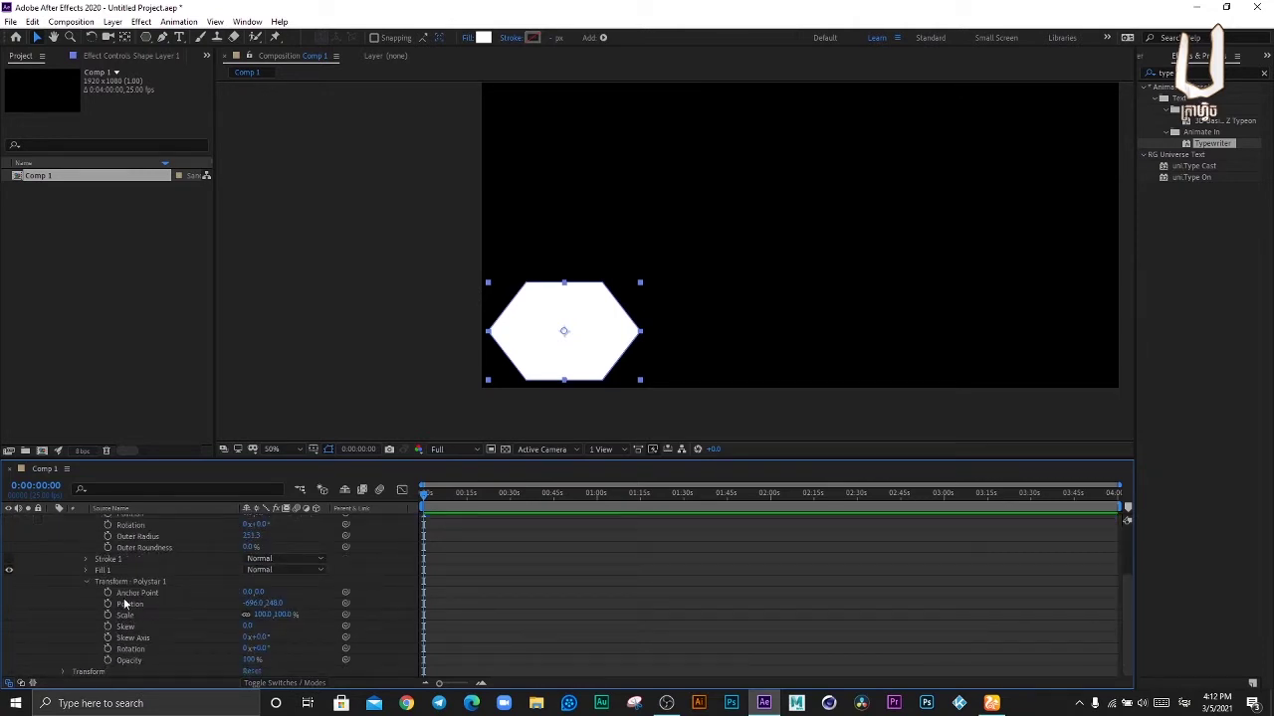
scroll(107, 614, "up", 1)
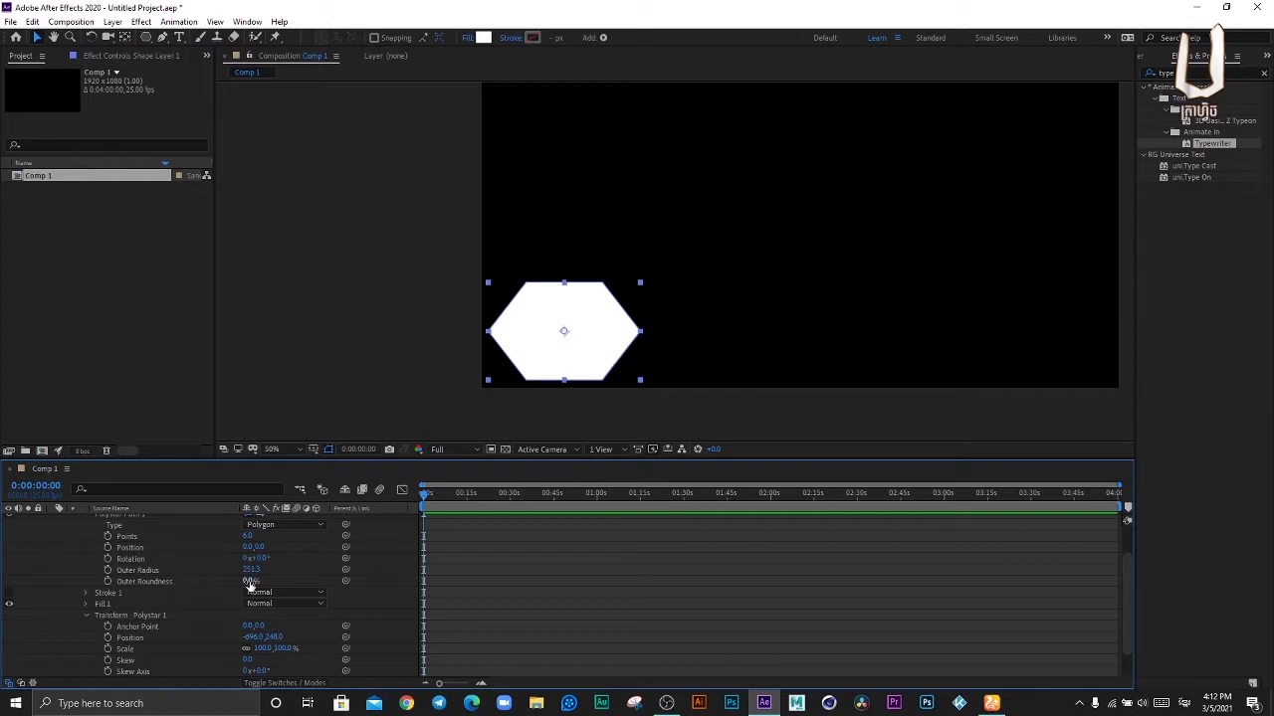
Step: Raise Polystar Path 1's Outer Roundness to about 243% for bulging, rounded sides
mouse_move(249, 581)
left_mouse_down()
mouse_move(299, 574)
mouse_move(214, 579)
mouse_move(300, 567)
mouse_move(191, 575)
mouse_move(401, 569)
left_mouse_up()
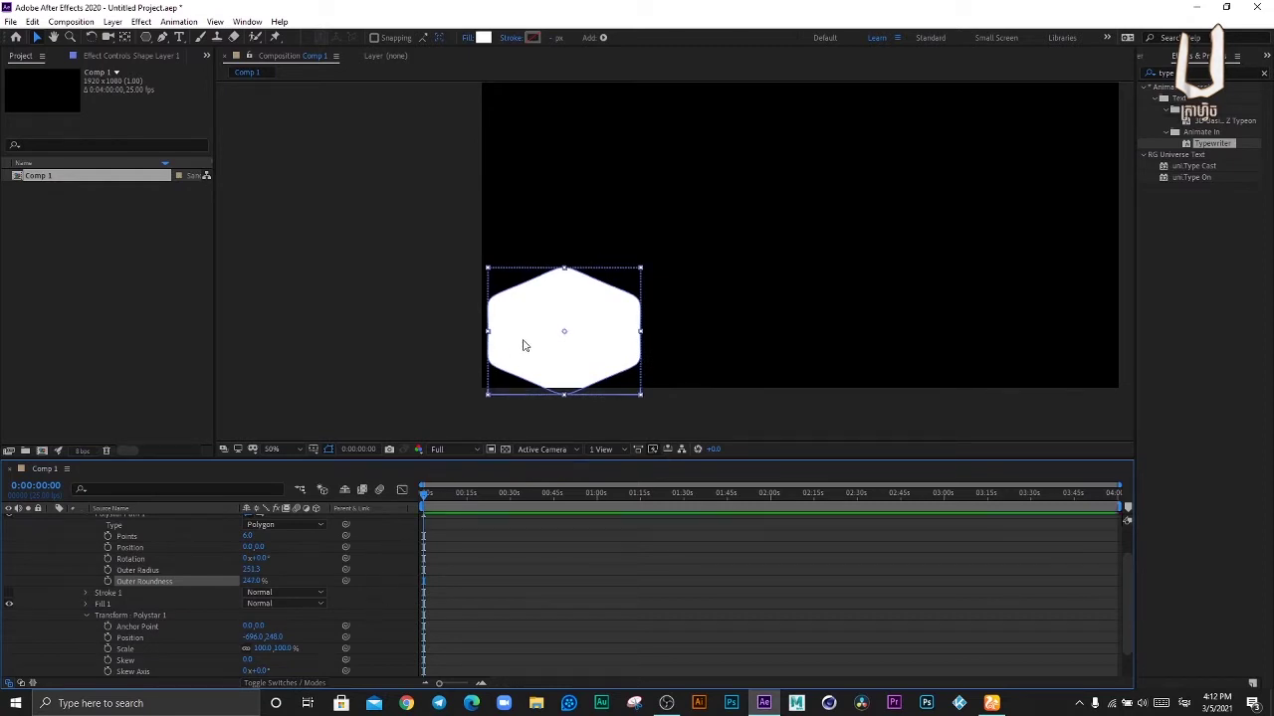
Step: Squash the white hexagon flatter and reposition it in the composition's lower-left
left_click(420, 323)
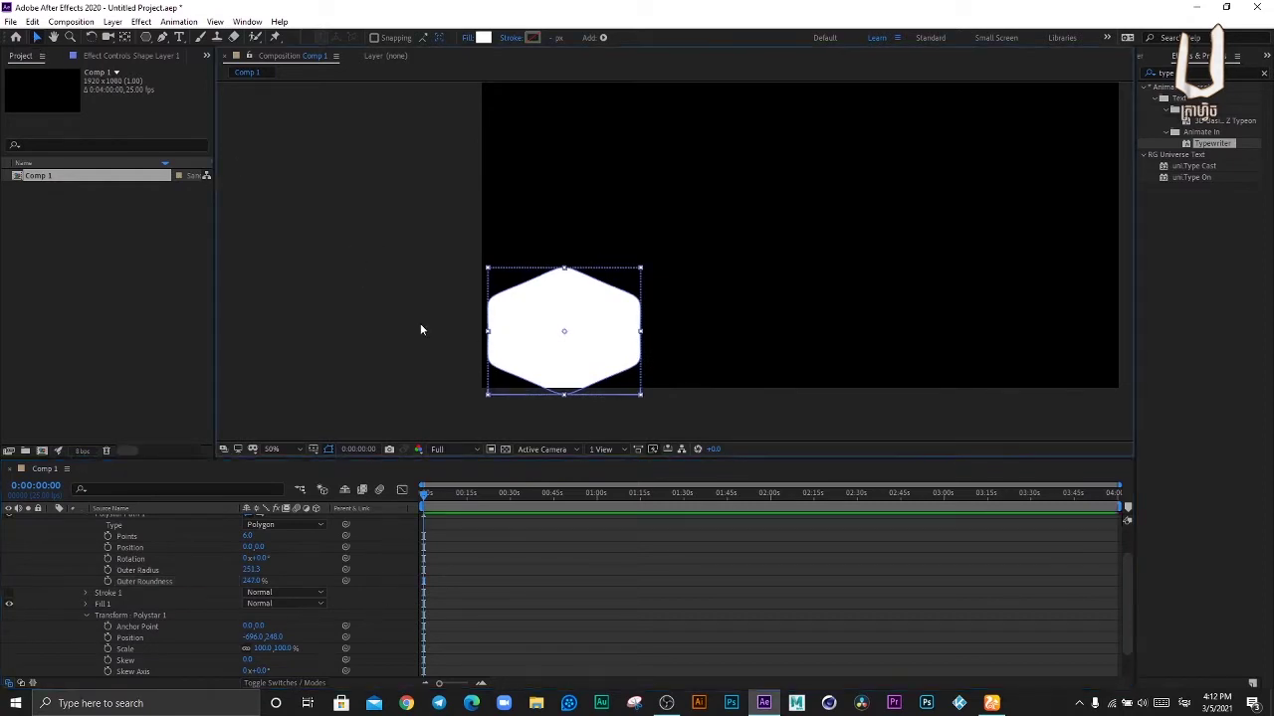
left_click(580, 343)
key("shift+Up")
key("shift+Up")
key("shift+Up")
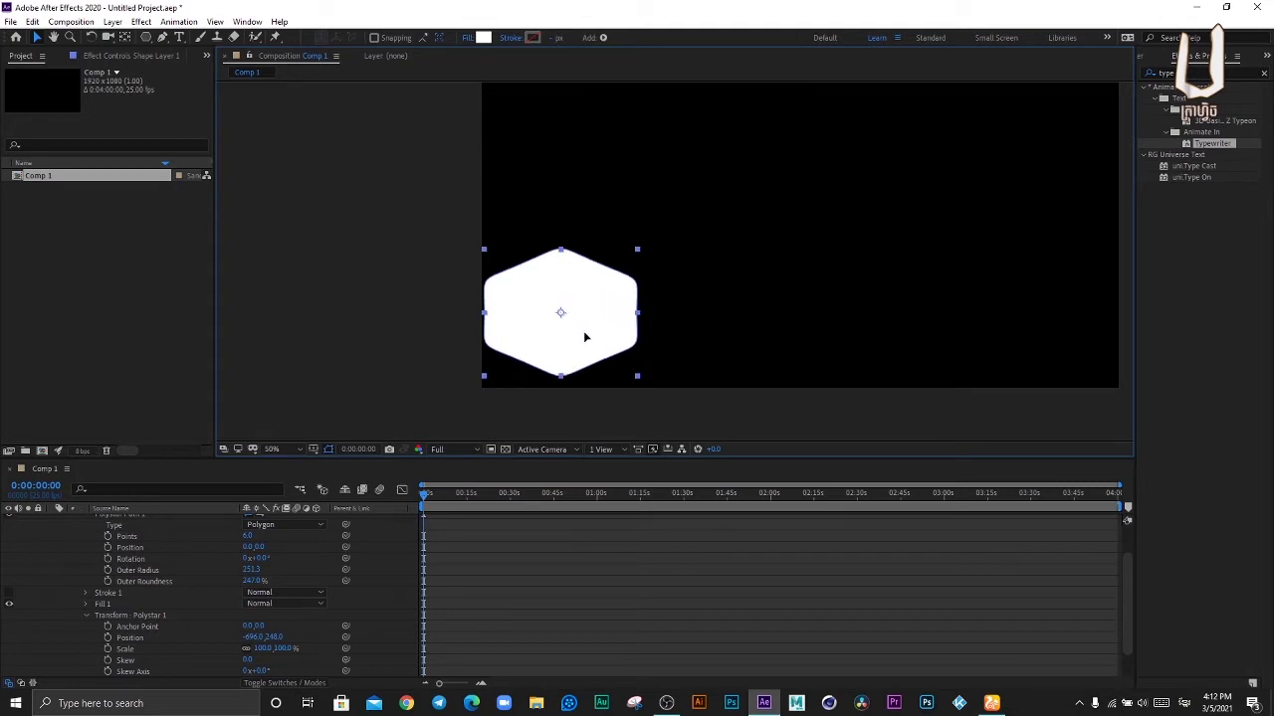
key("shift+Left")
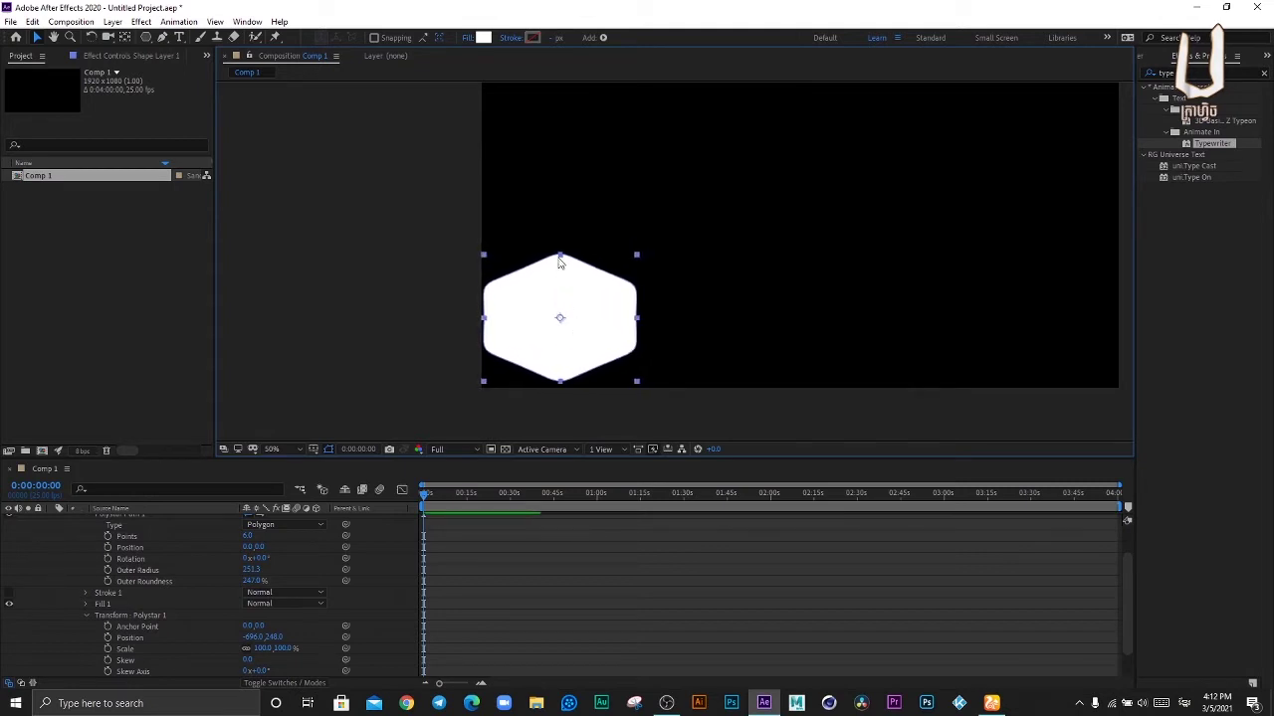
left_click_drag(564, 258, 561, 269)
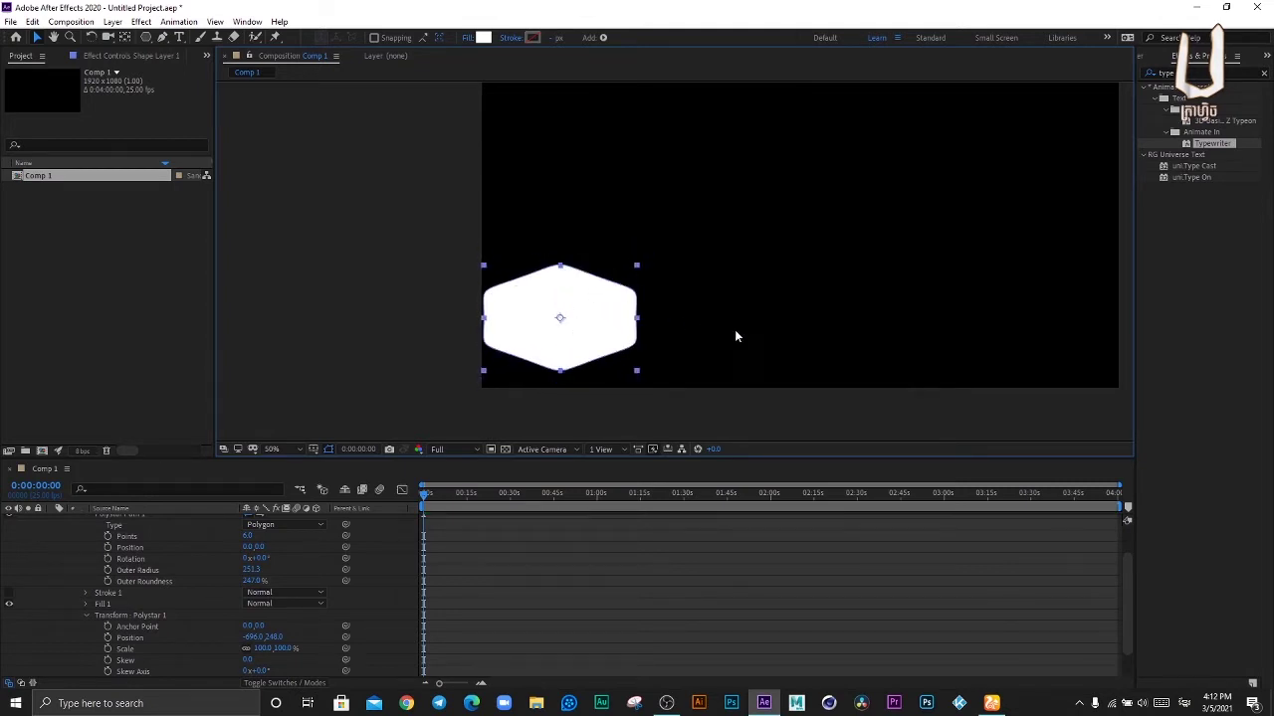
left_click_drag(563, 333, 563, 343)
left_click(789, 313)
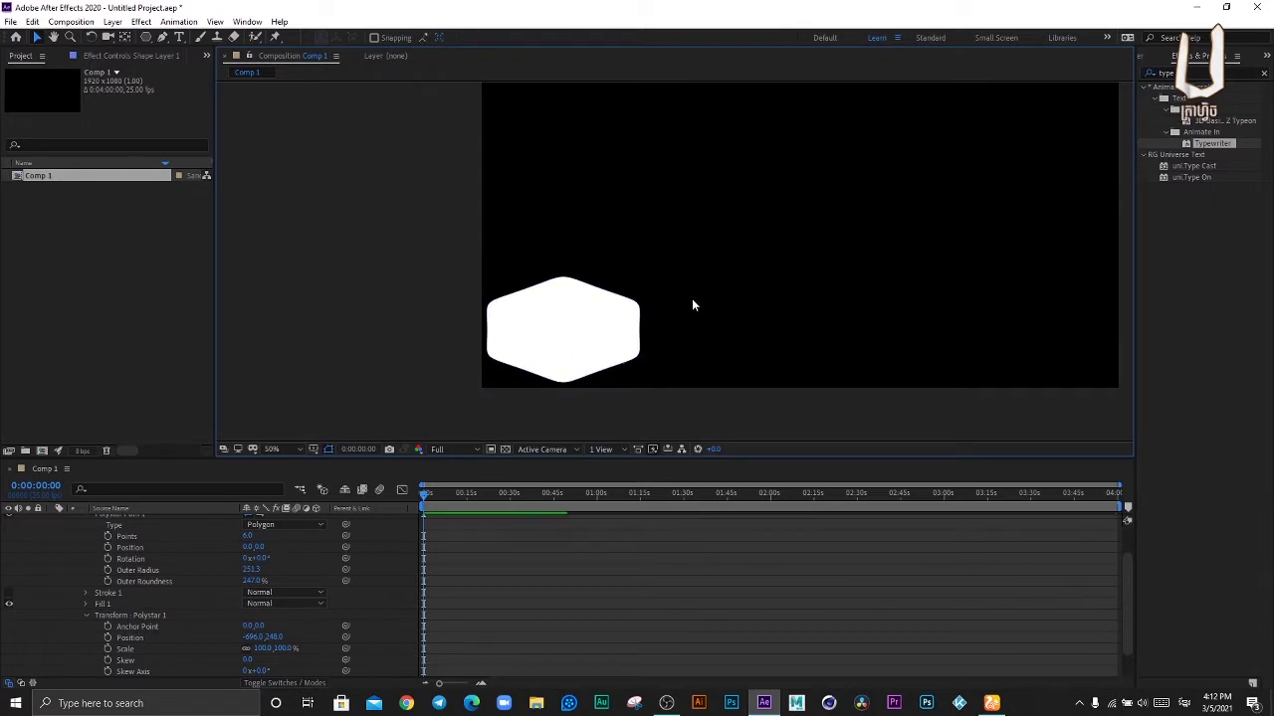
Step: Pan the view and start a new text layer just above the hexagon
scroll(675, 320, "down", 1)
left_click_drag(799, 289, 693, 317)
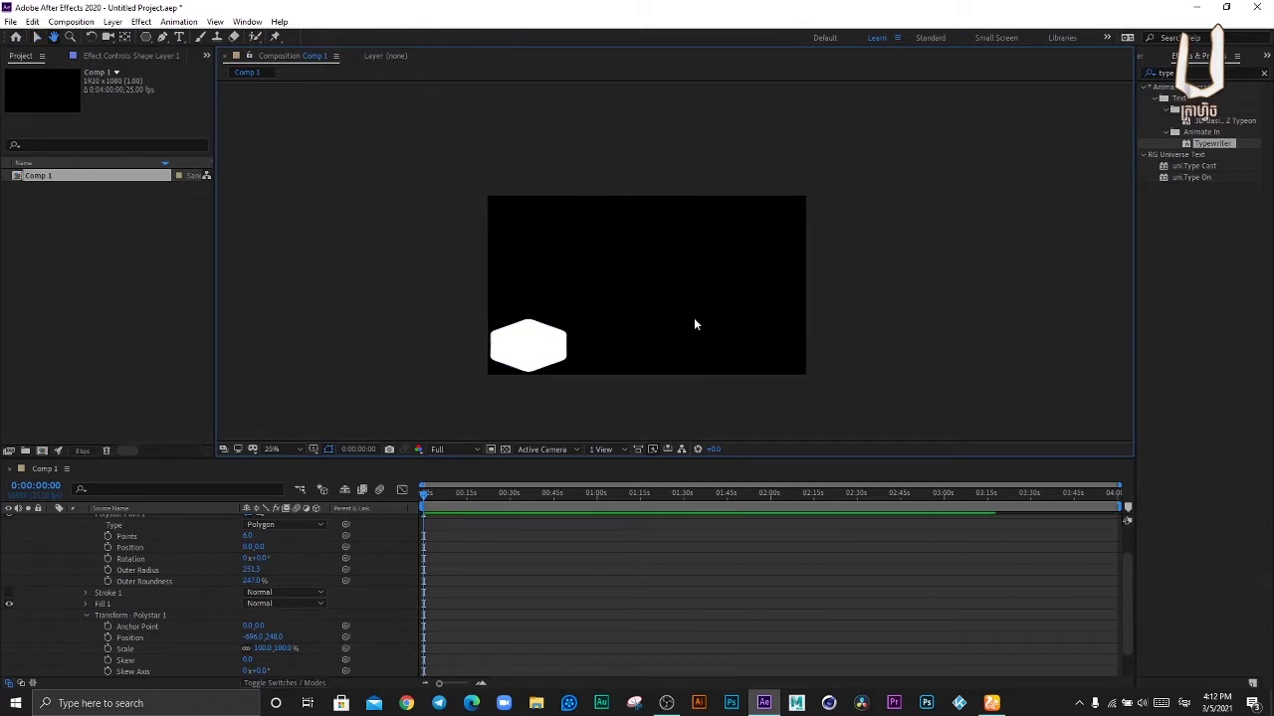
scroll(609, 345, "up", 1)
left_click_drag(600, 295, 605, 322)
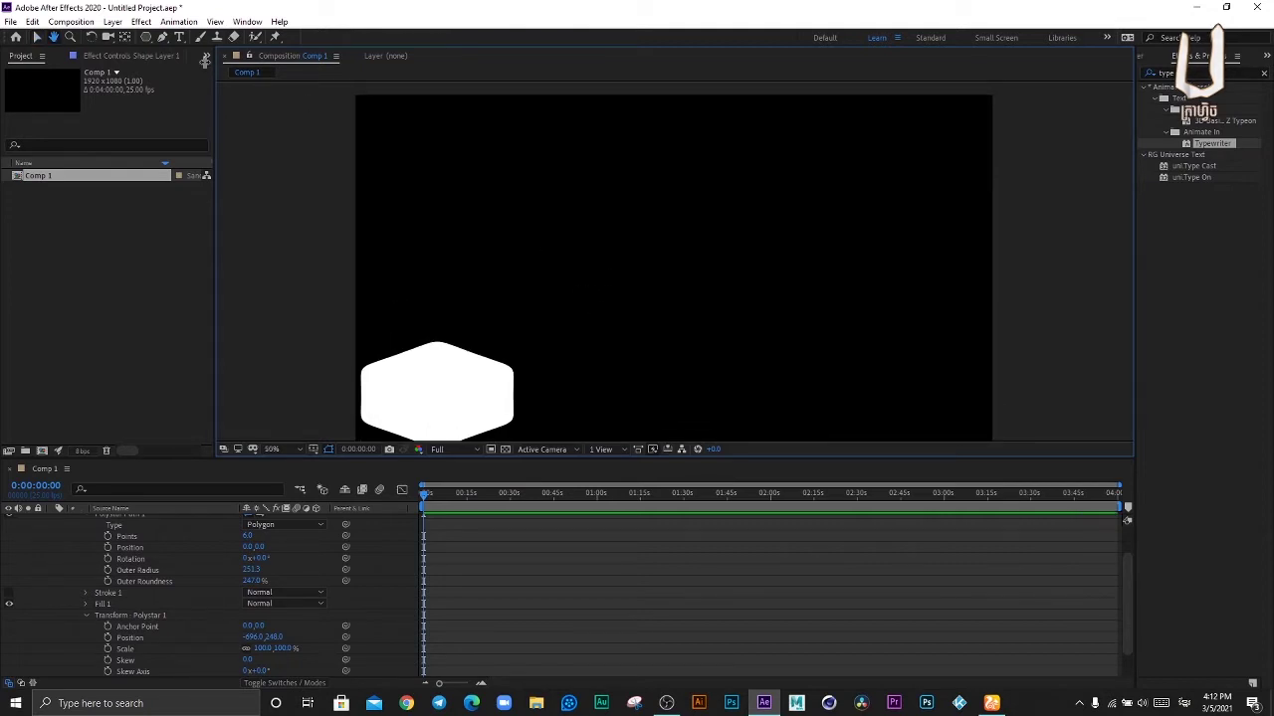
key("v")
key("ctrl+t")
left_click(567, 250)
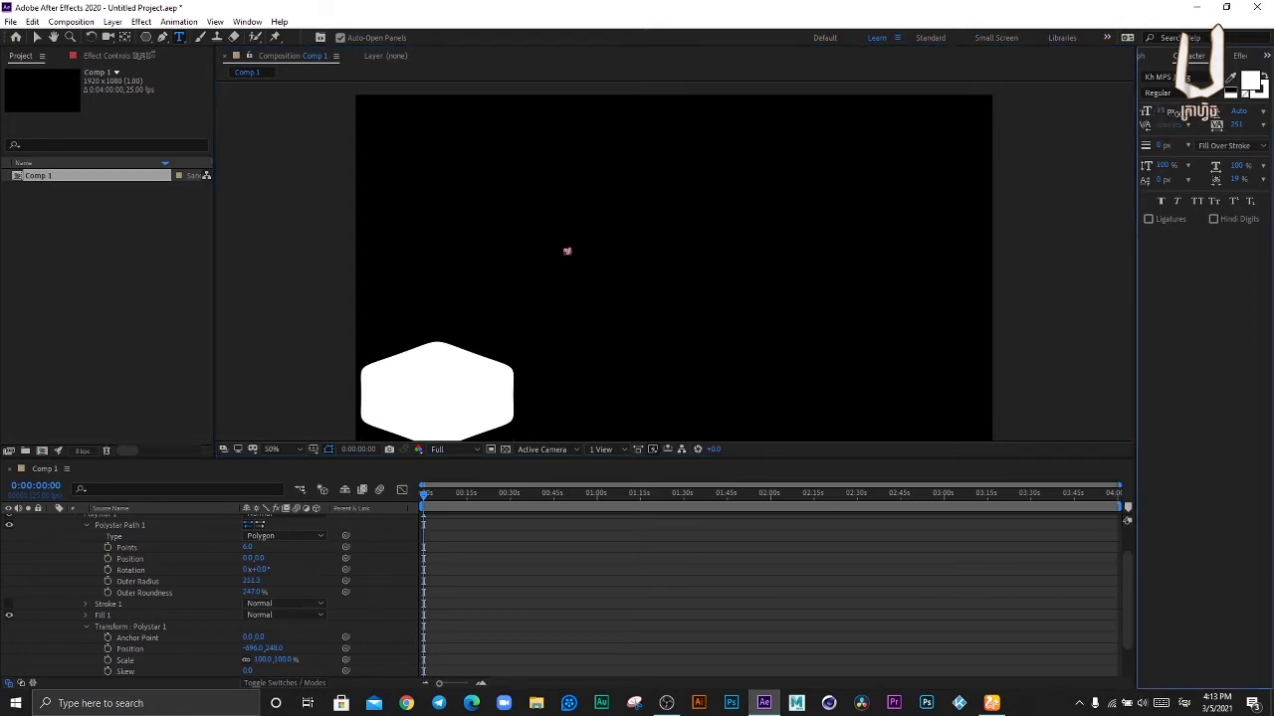
Step: Enlarge the font, type the Khmer title តន្ត្រីចម្រុះ, and move it just above the hexagon
left_click_drag(1157, 115, 1189, 118)
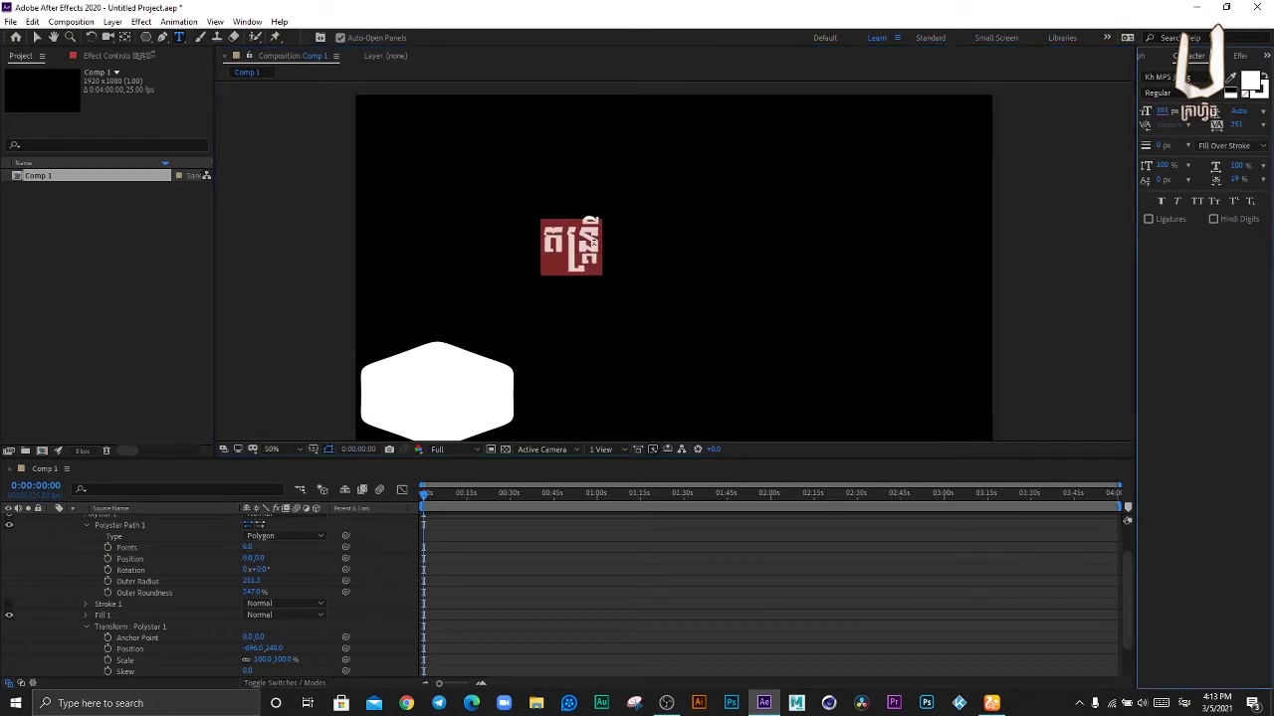
left_click(598, 251)
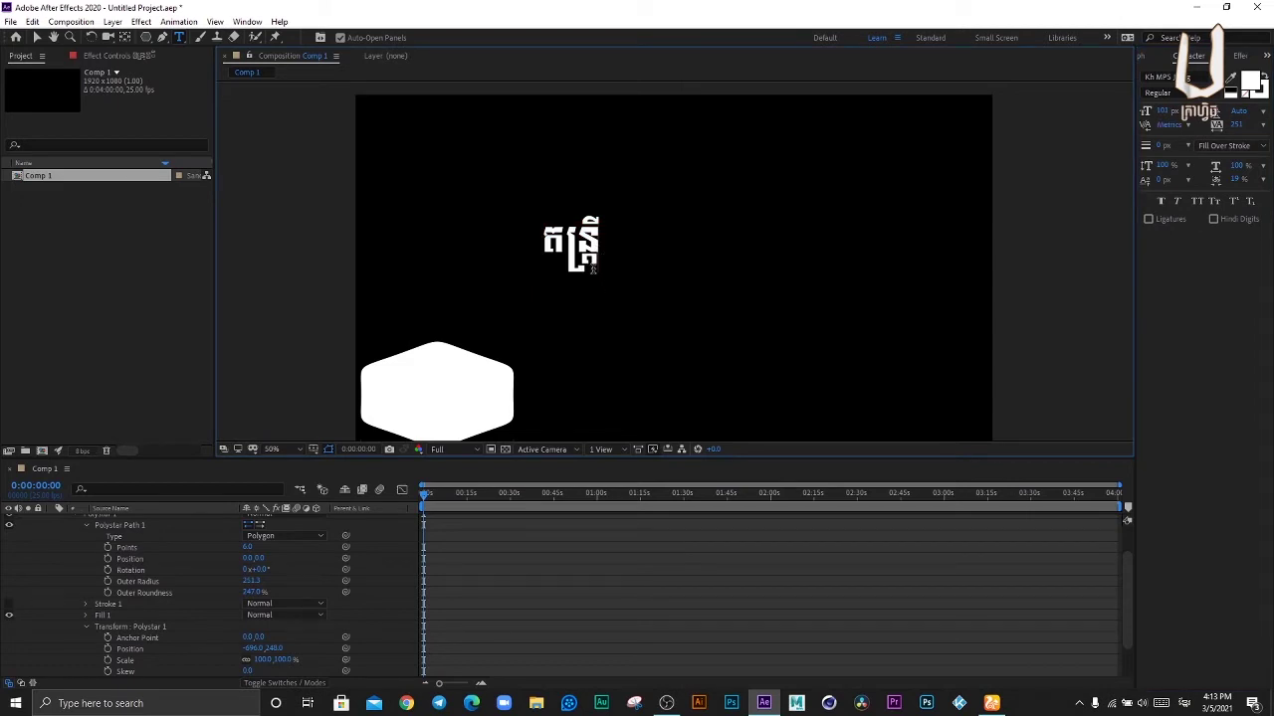
type("តន្រ")
type("ចម")
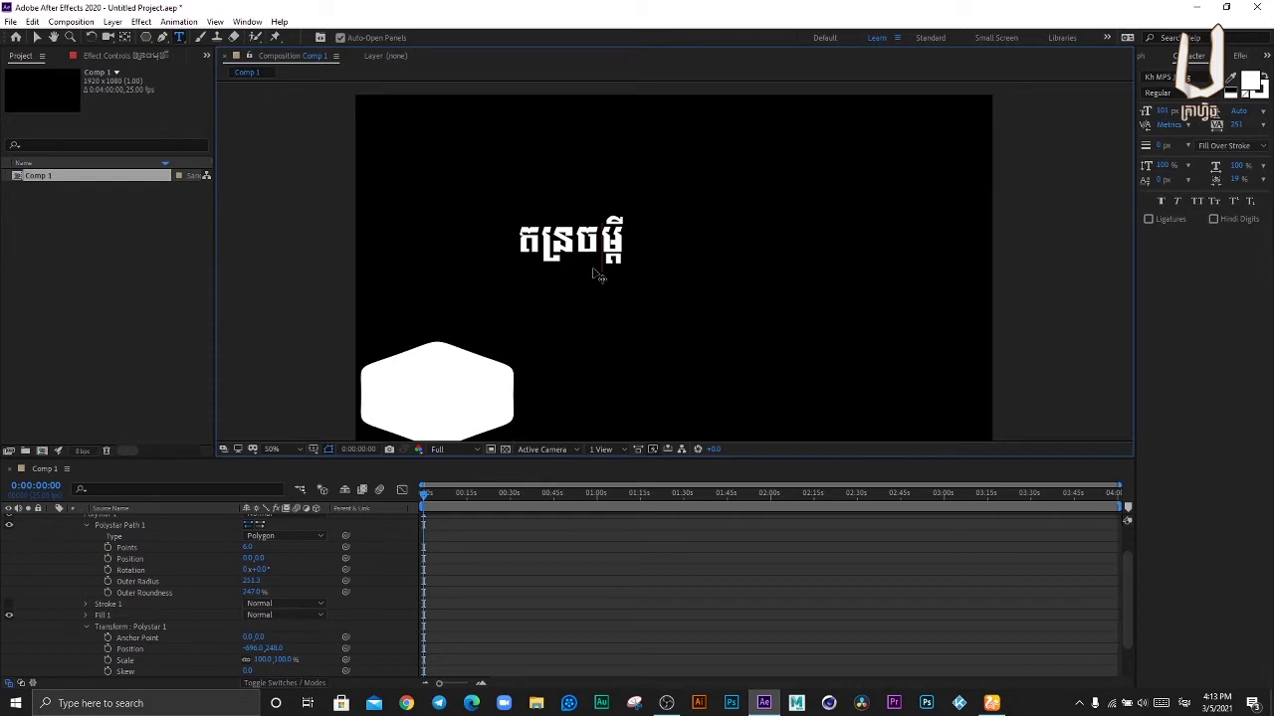
key("ctrl+a")
type("តន")
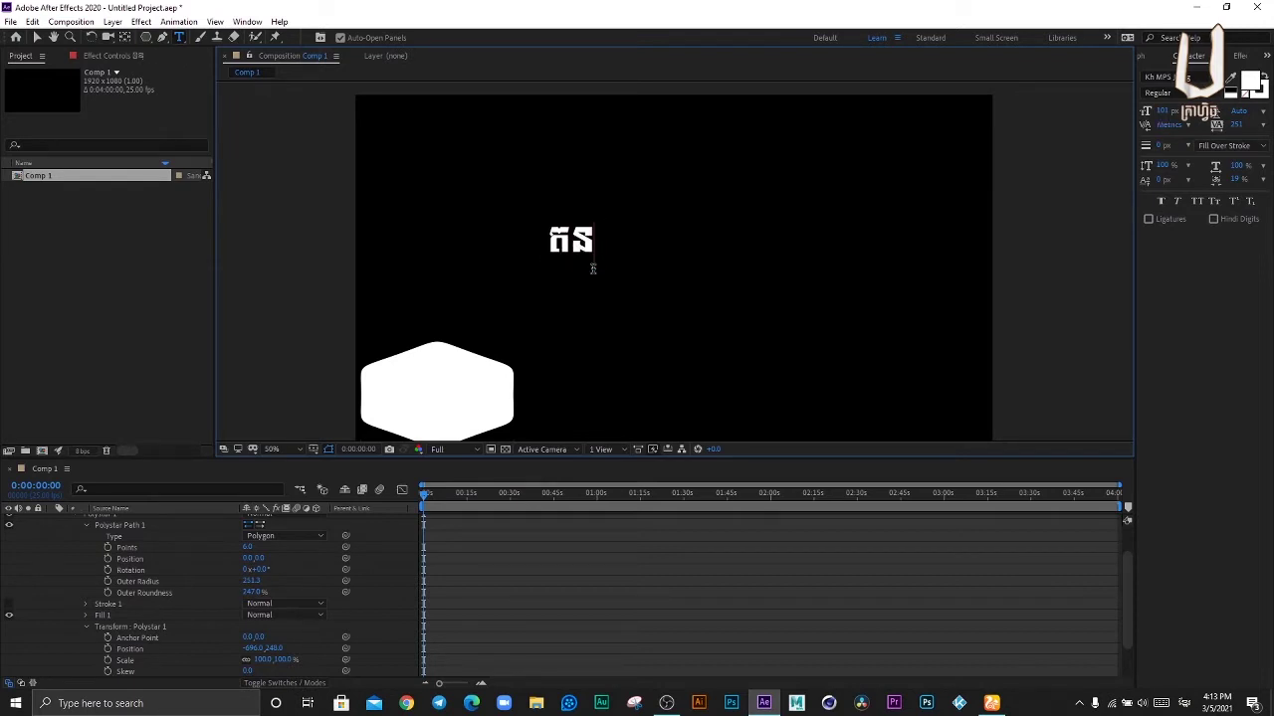
type("្ត្រី")
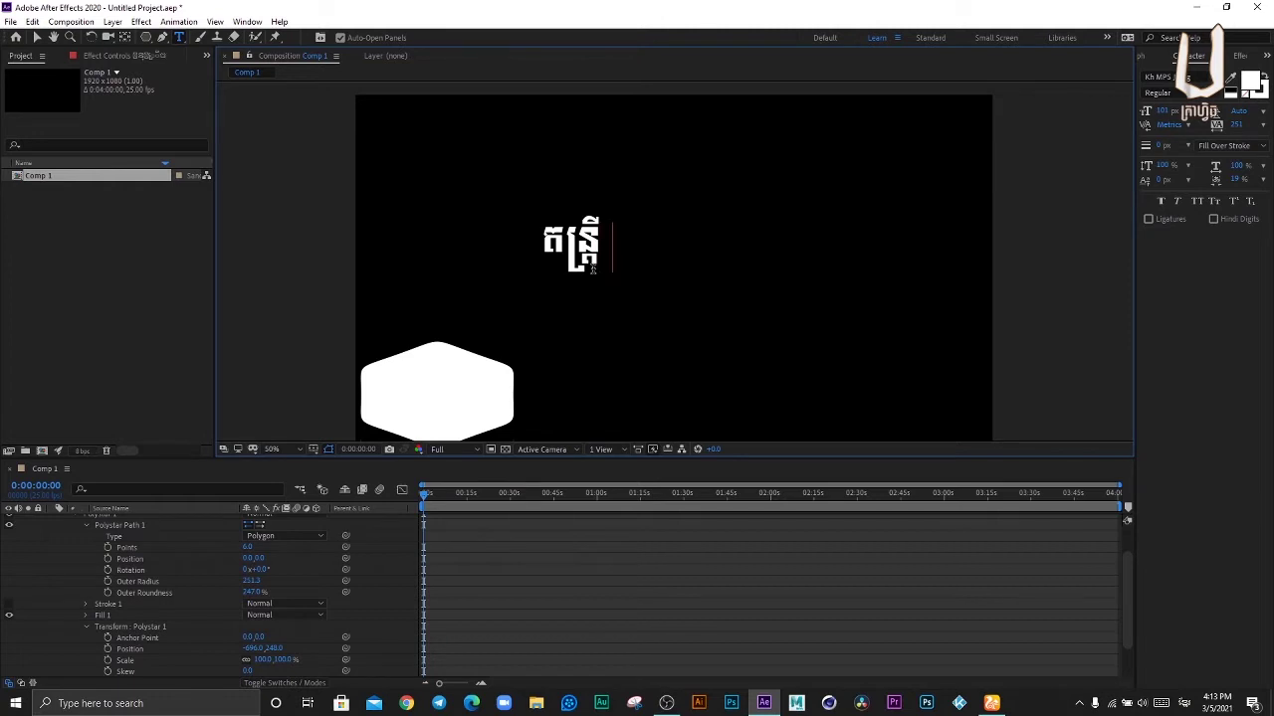
type("ចម្រ")
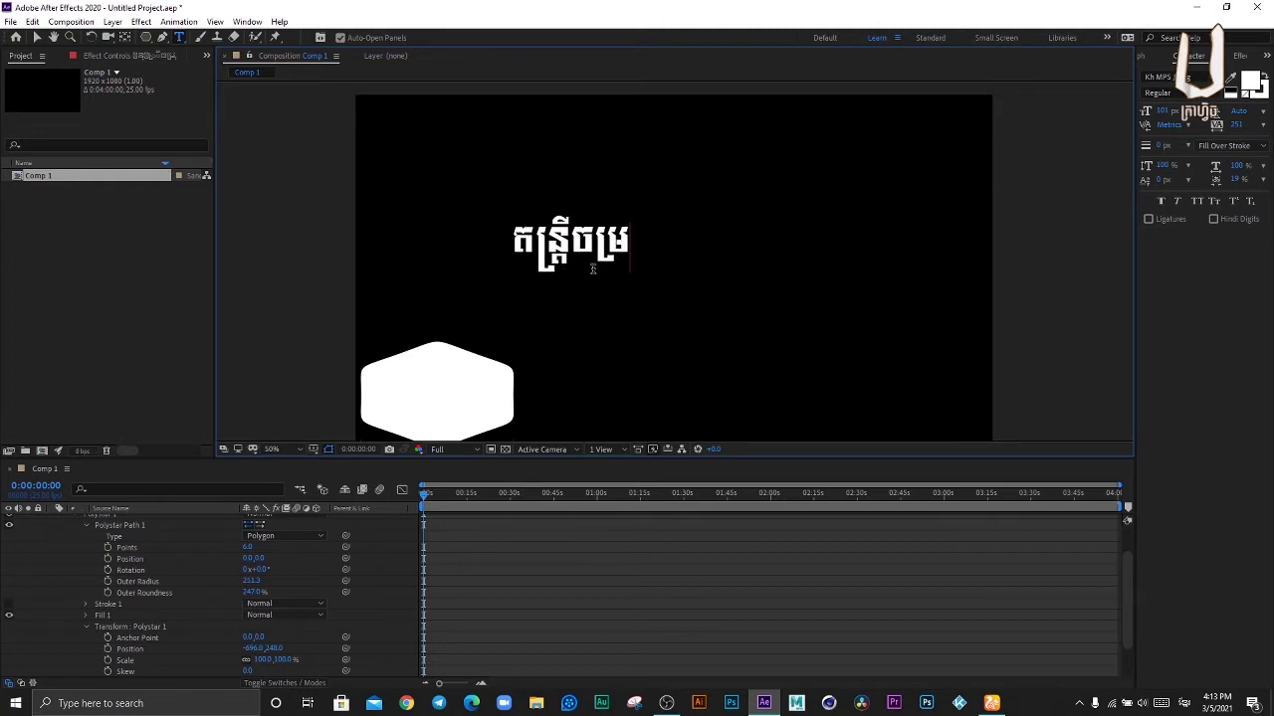
type("ុ")
type("ះ")
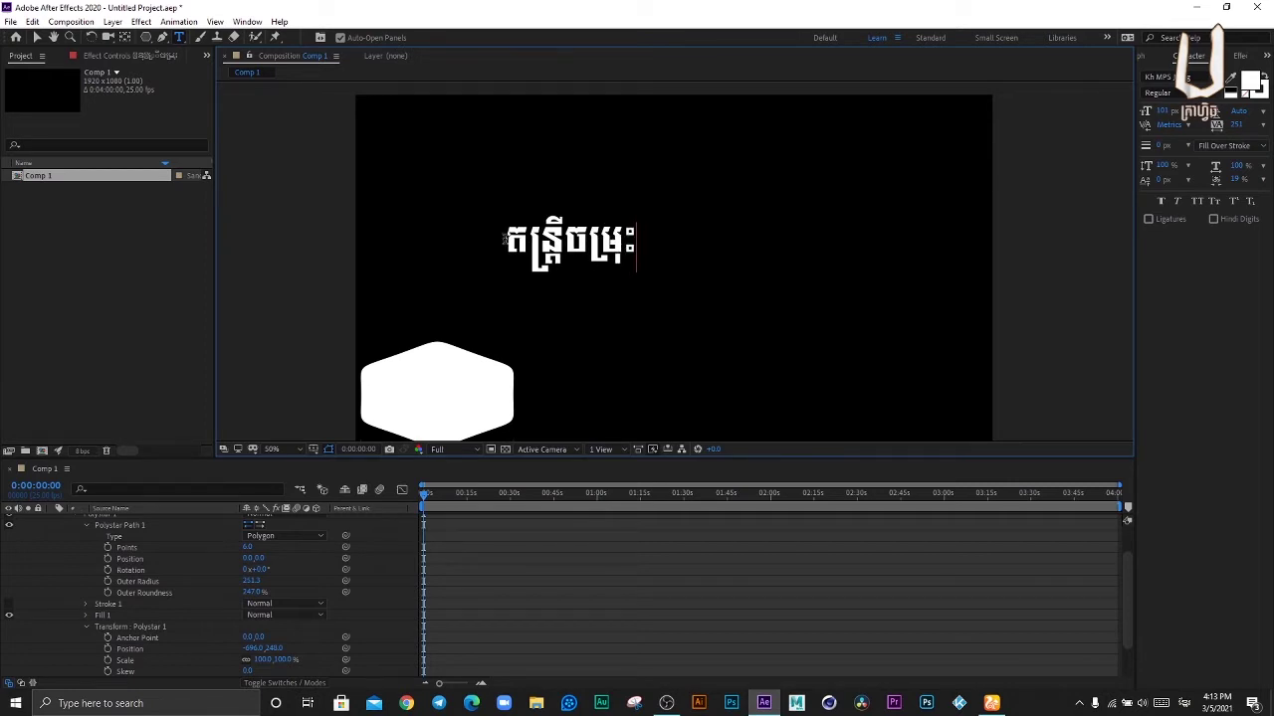
left_click(37, 37)
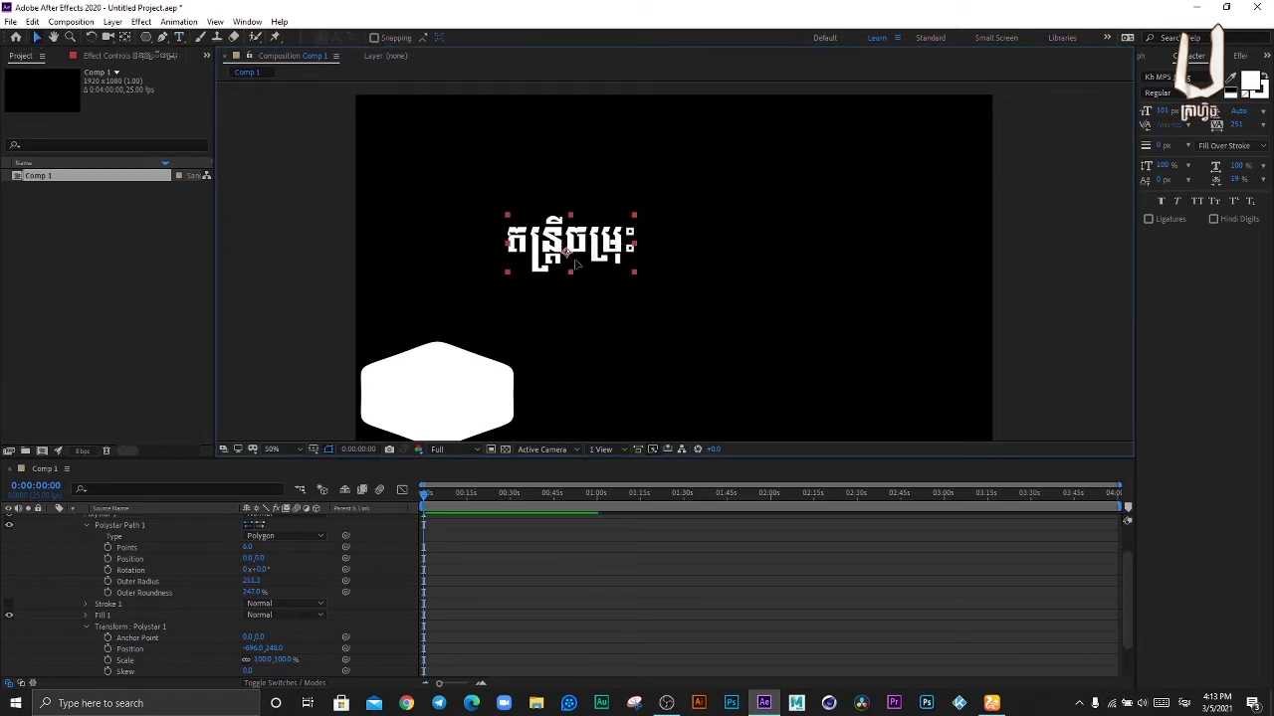
left_click_drag(576, 264, 484, 330)
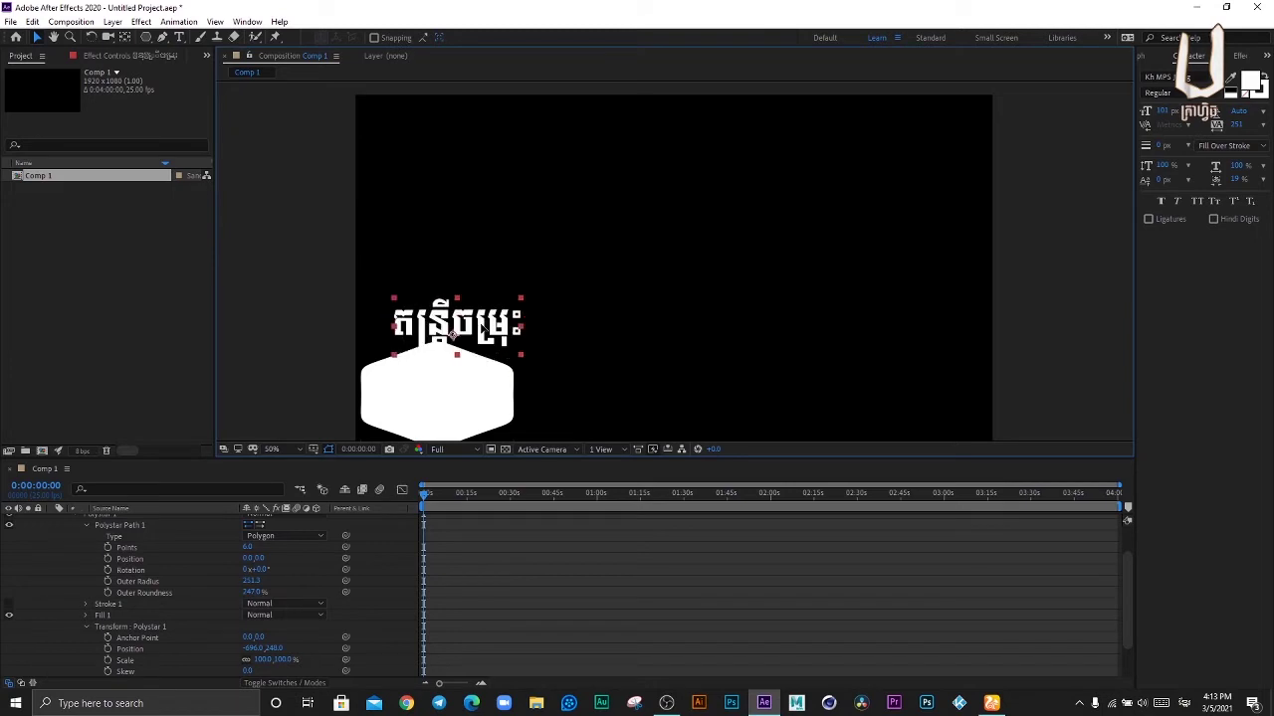
Step: Set the title's text colour to pure red FF0000
left_click(1249, 85)
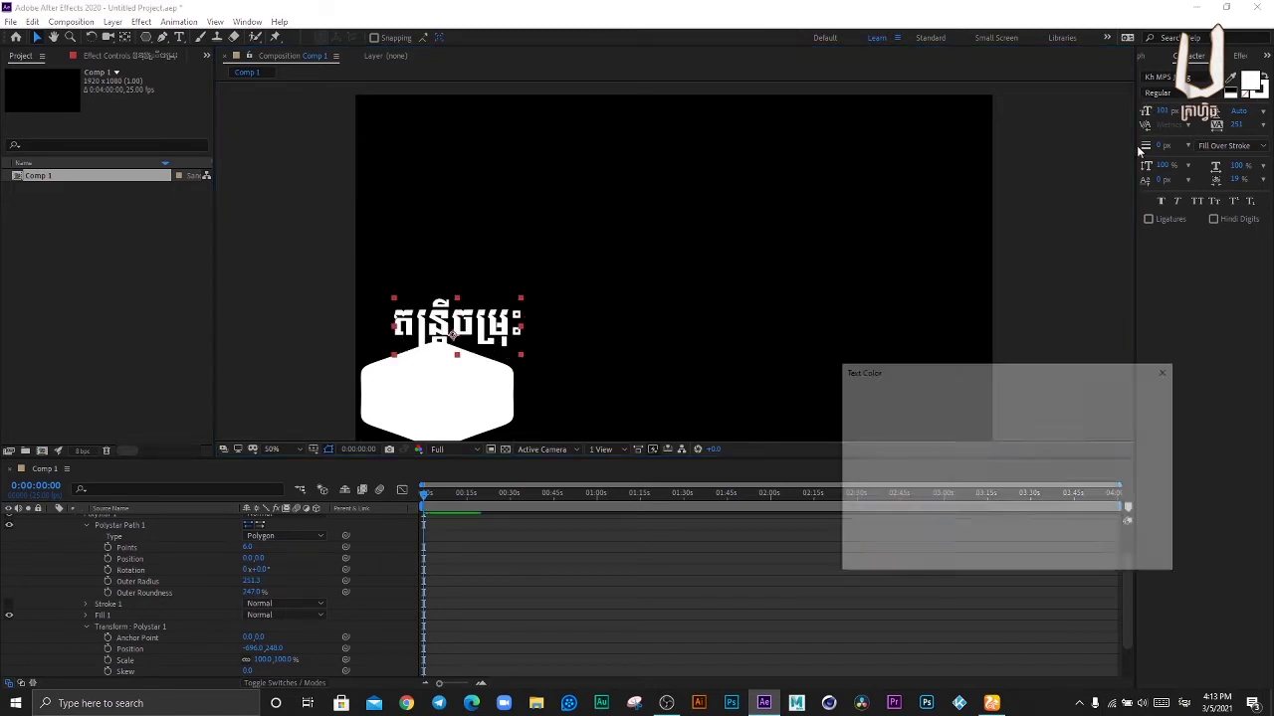
left_click(988, 439)
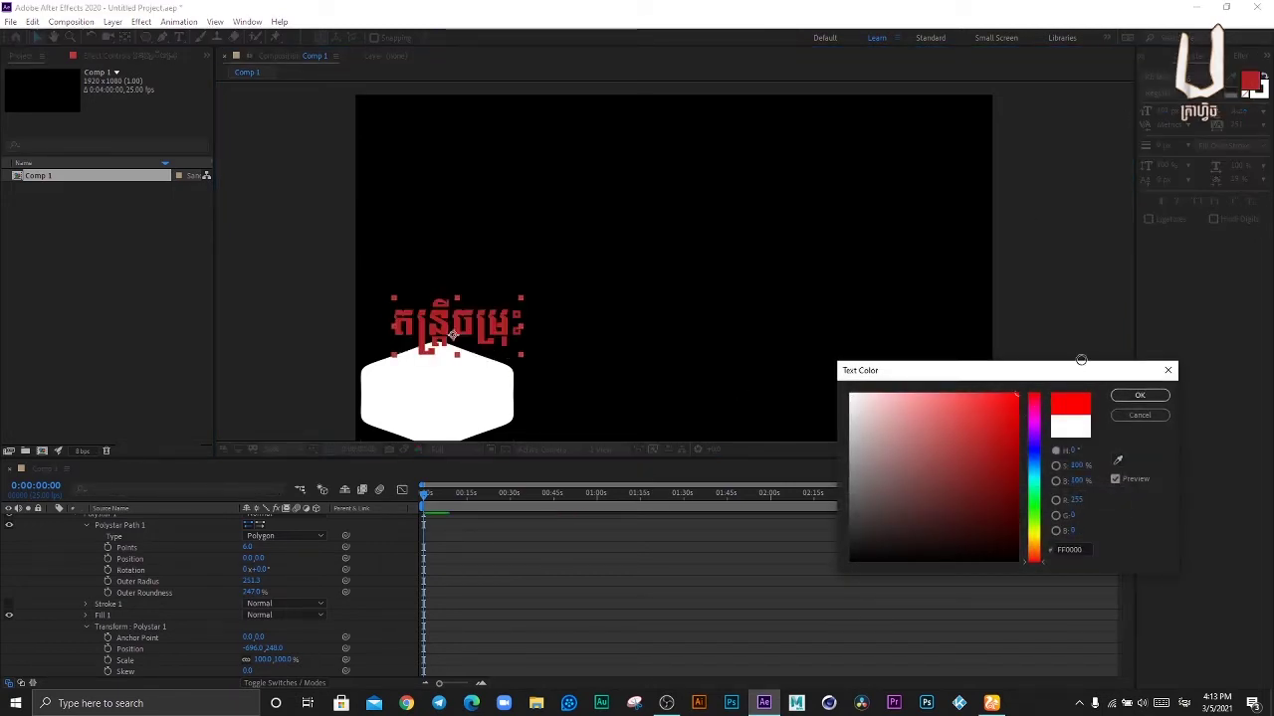
left_click(1140, 396)
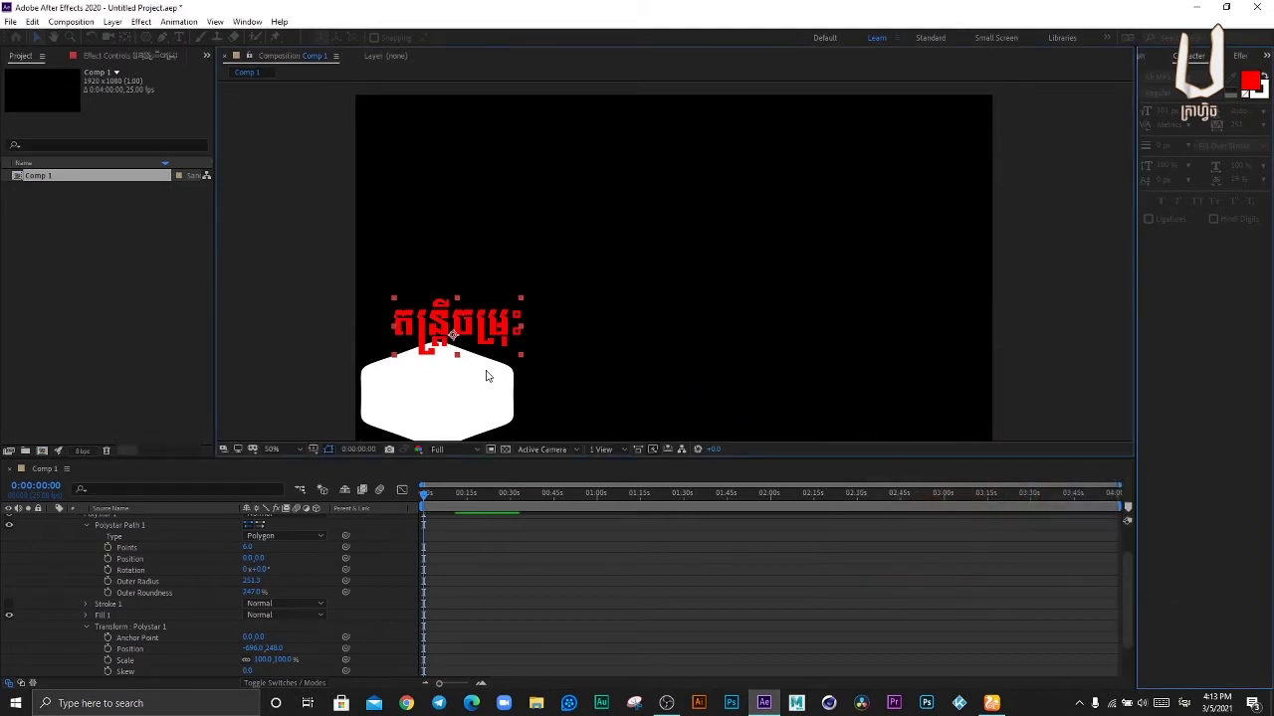
Step: Center the red title on the hexagon and scale it down to 86%
mouse_move(497, 334)
left_mouse_down()
mouse_move(477, 397)
mouse_move(469, 385)
left_mouse_up()
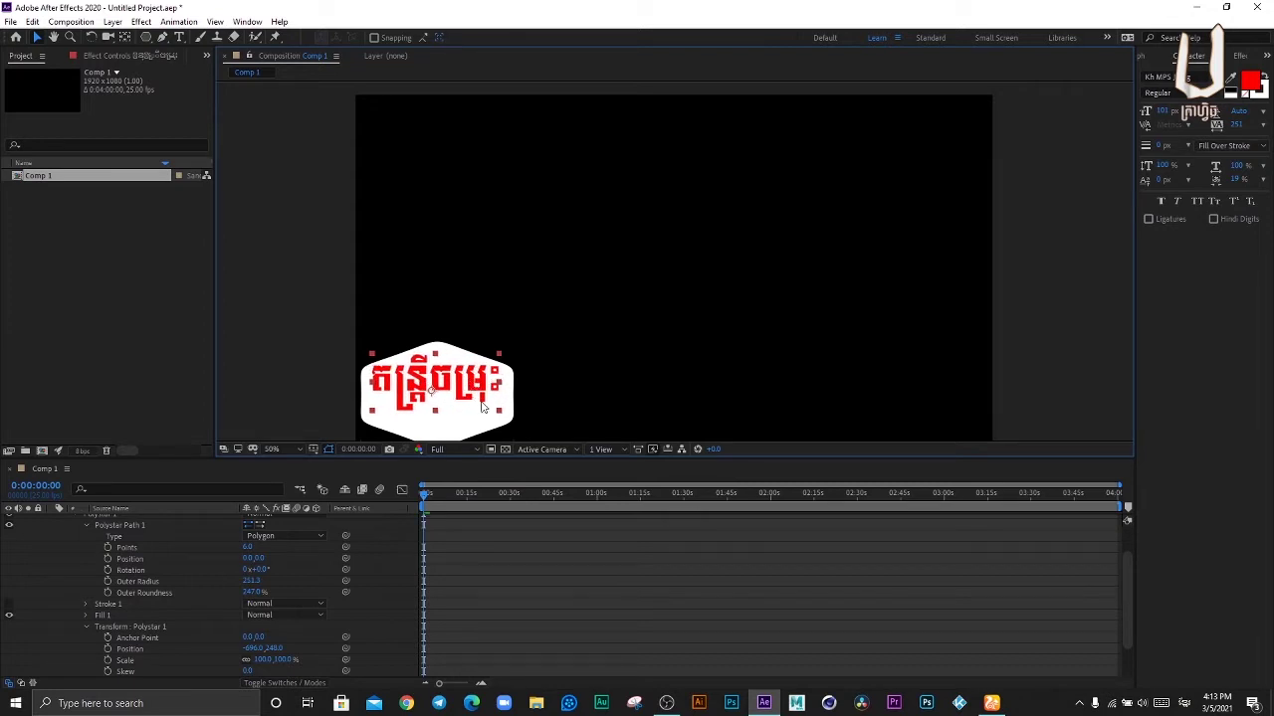
scroll(297, 602, "up", 3)
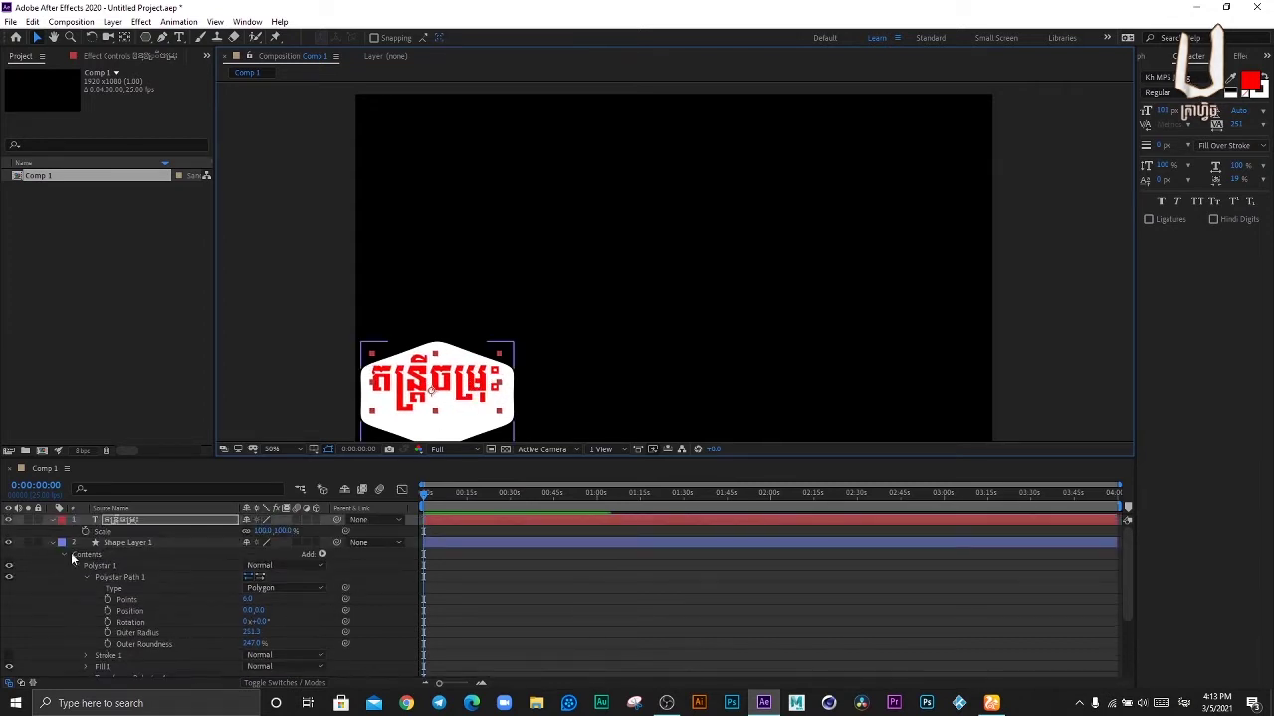
left_click(53, 542)
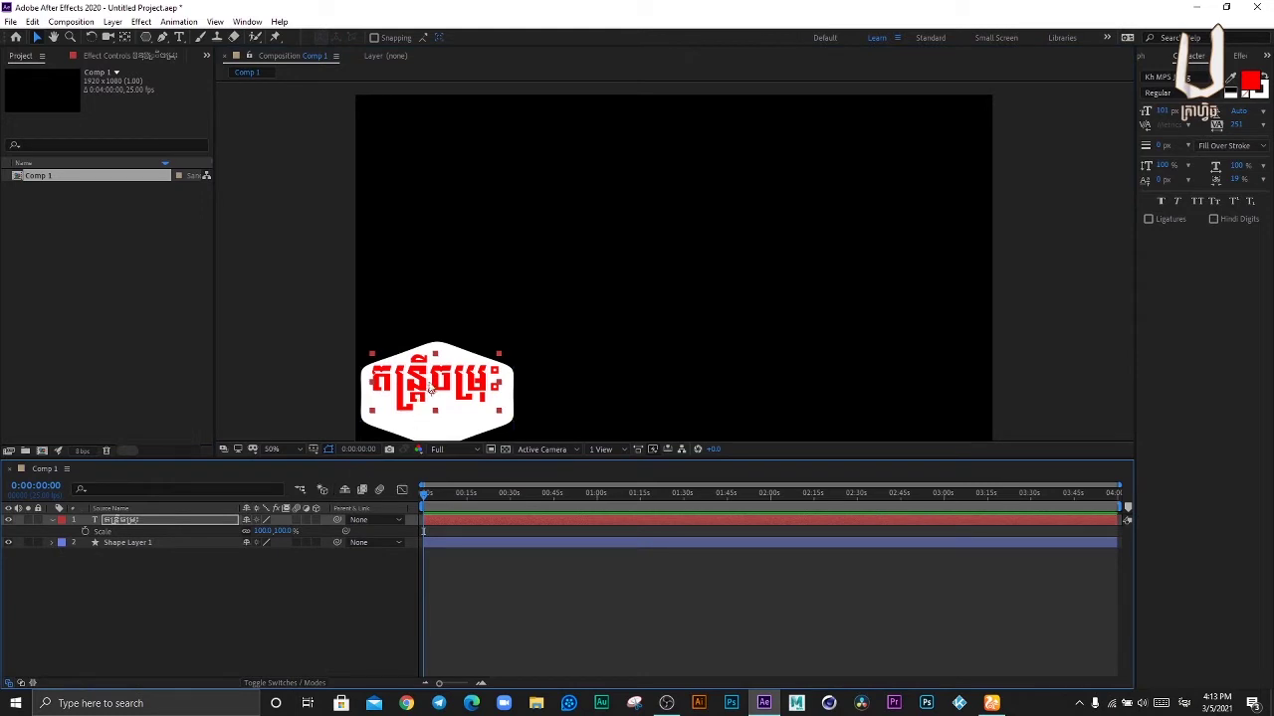
left_click_drag(430, 390, 435, 395)
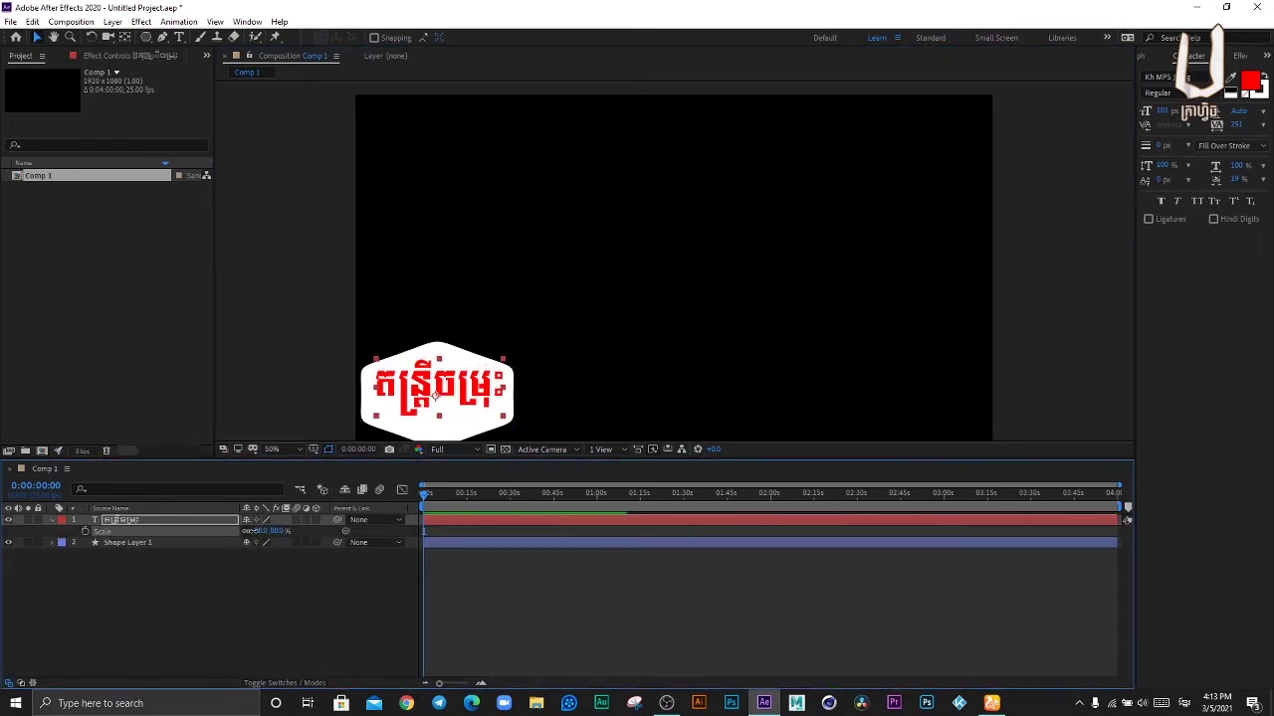
left_click_drag(264, 532, 244, 532)
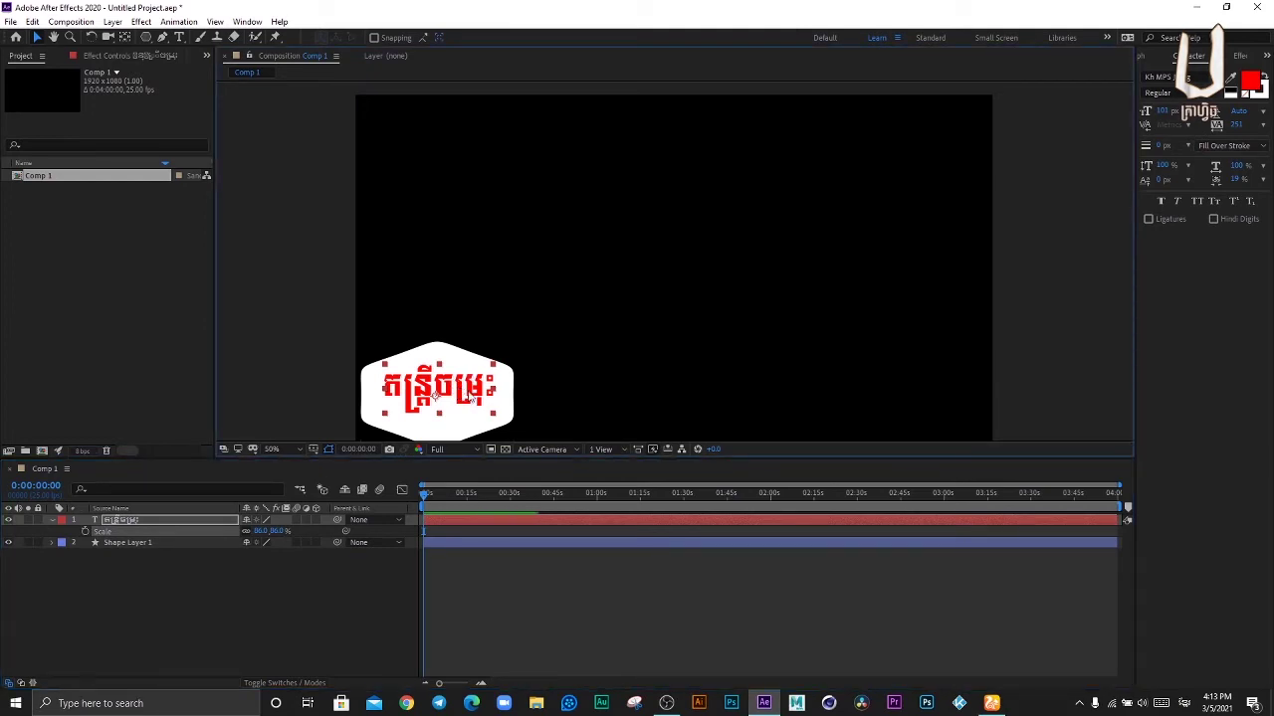
mouse_move(468, 396)
left_mouse_down()
mouse_move(431, 393)
mouse_move(462, 387)
left_mouse_up()
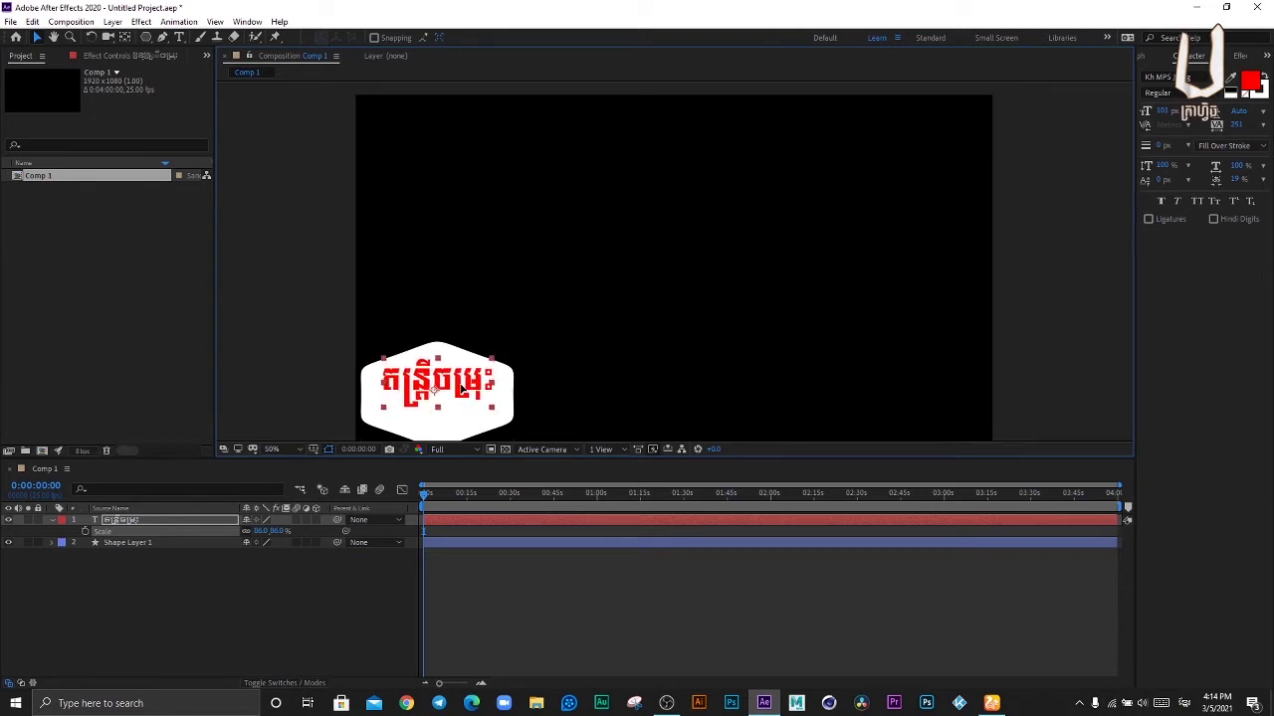
Step: Duplicate the hexagon shape layer and shrink the copy inside the original
left_click(700, 357)
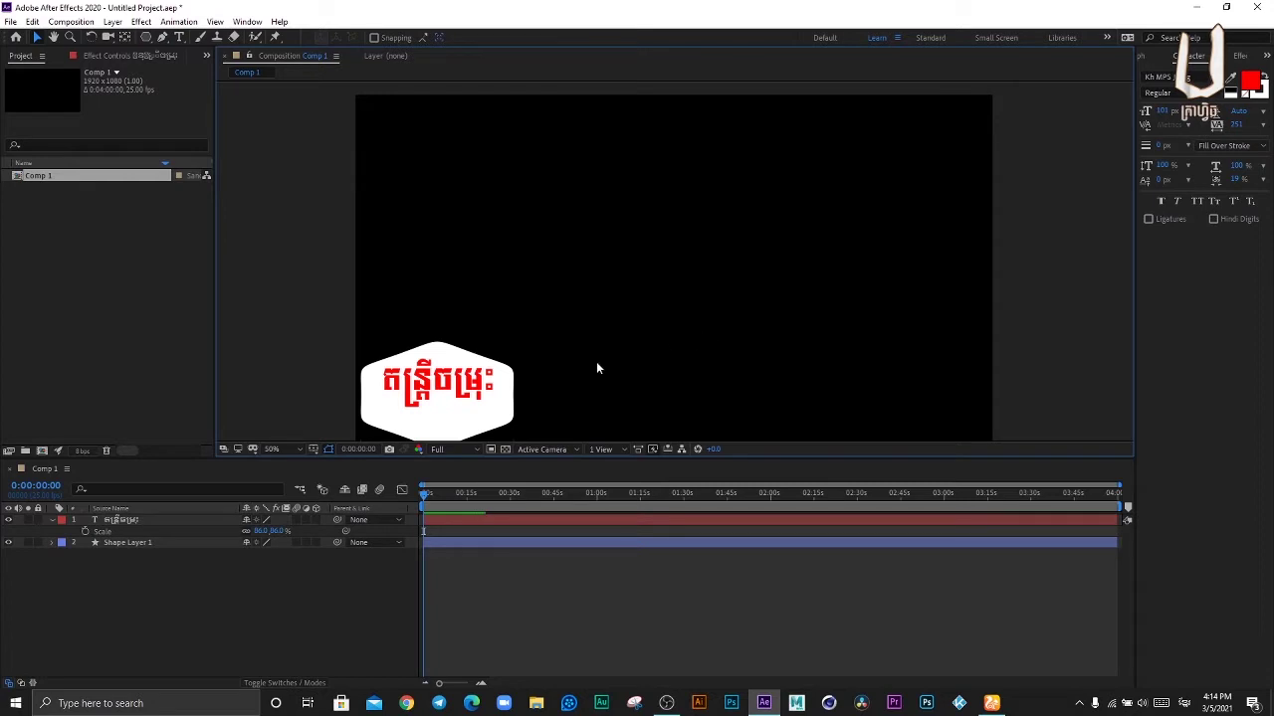
left_click(485, 426)
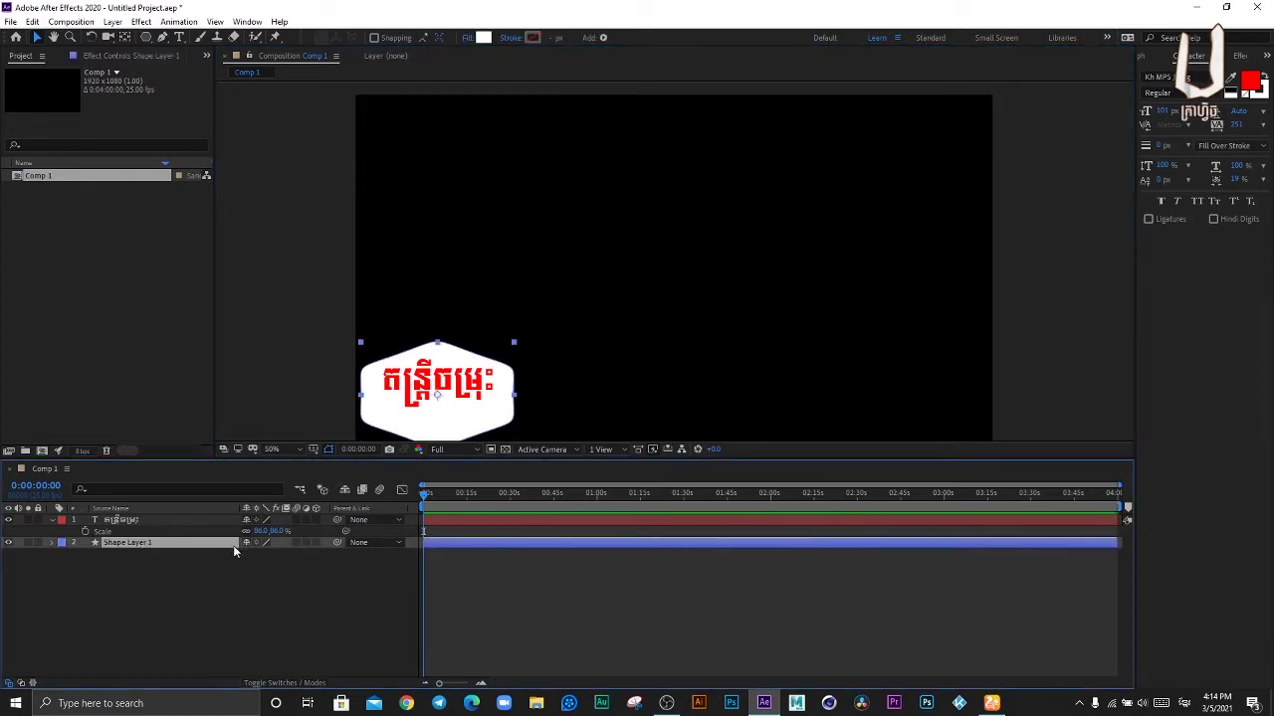
key("ctrl+d")
key("s")
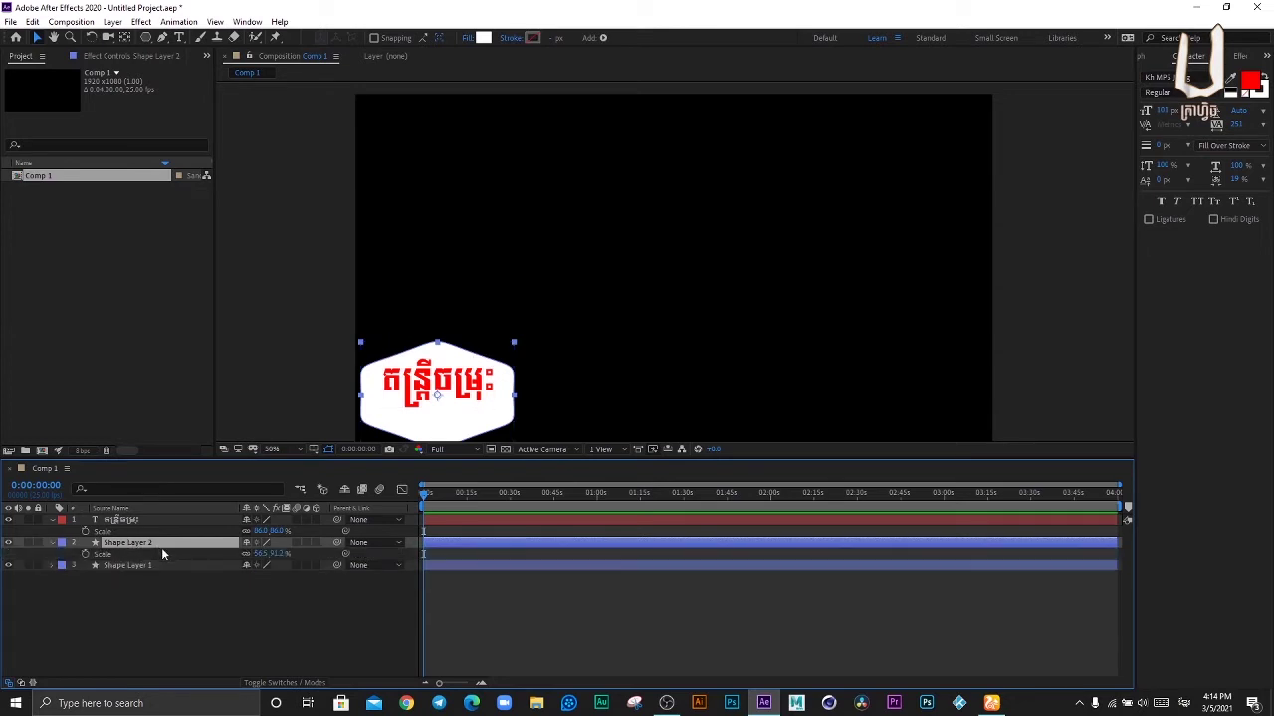
left_click_drag(257, 553, 266, 569)
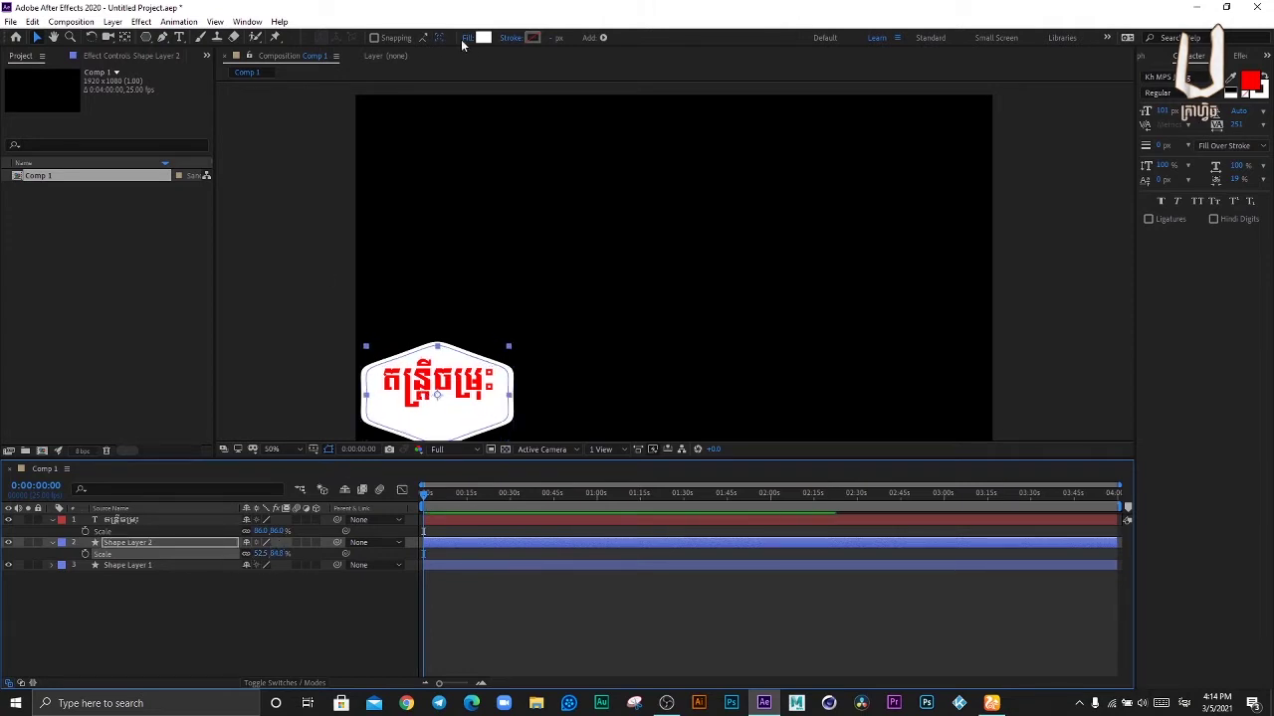
Step: Fill the duplicated hexagon with a dark teal-blue, leaving a white border
left_click(482, 37)
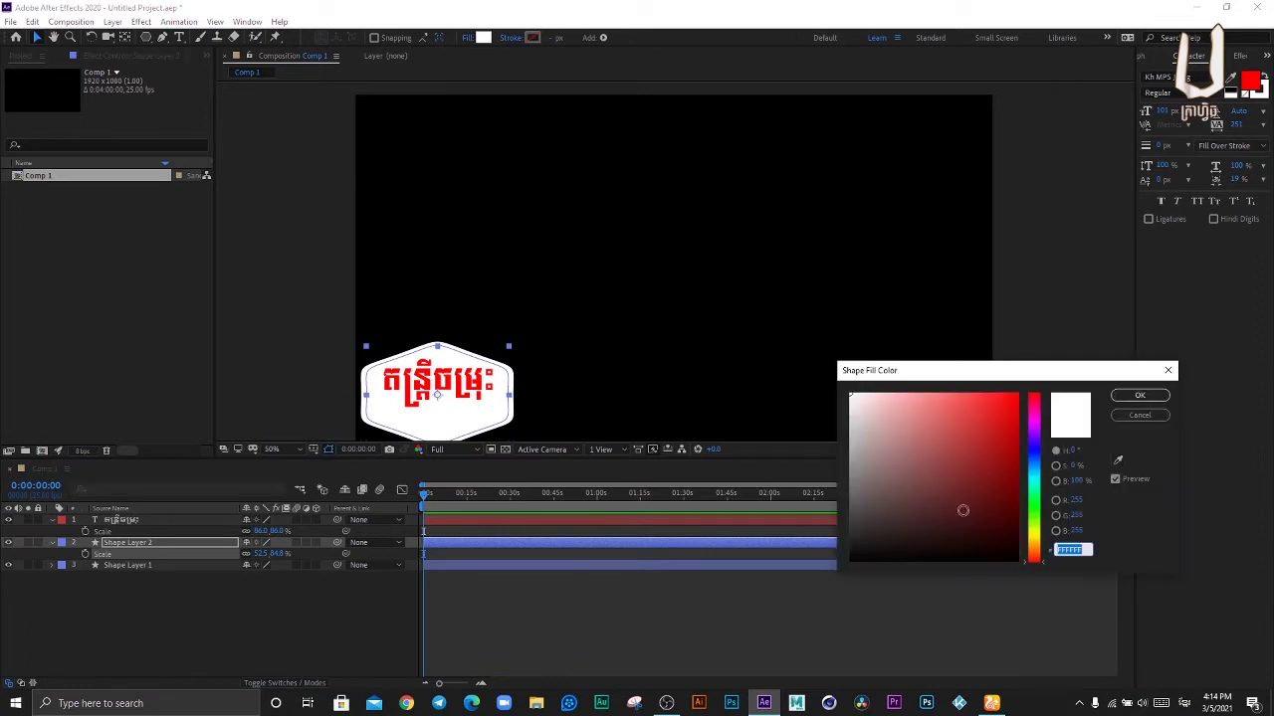
left_click(962, 509)
left_click(977, 505)
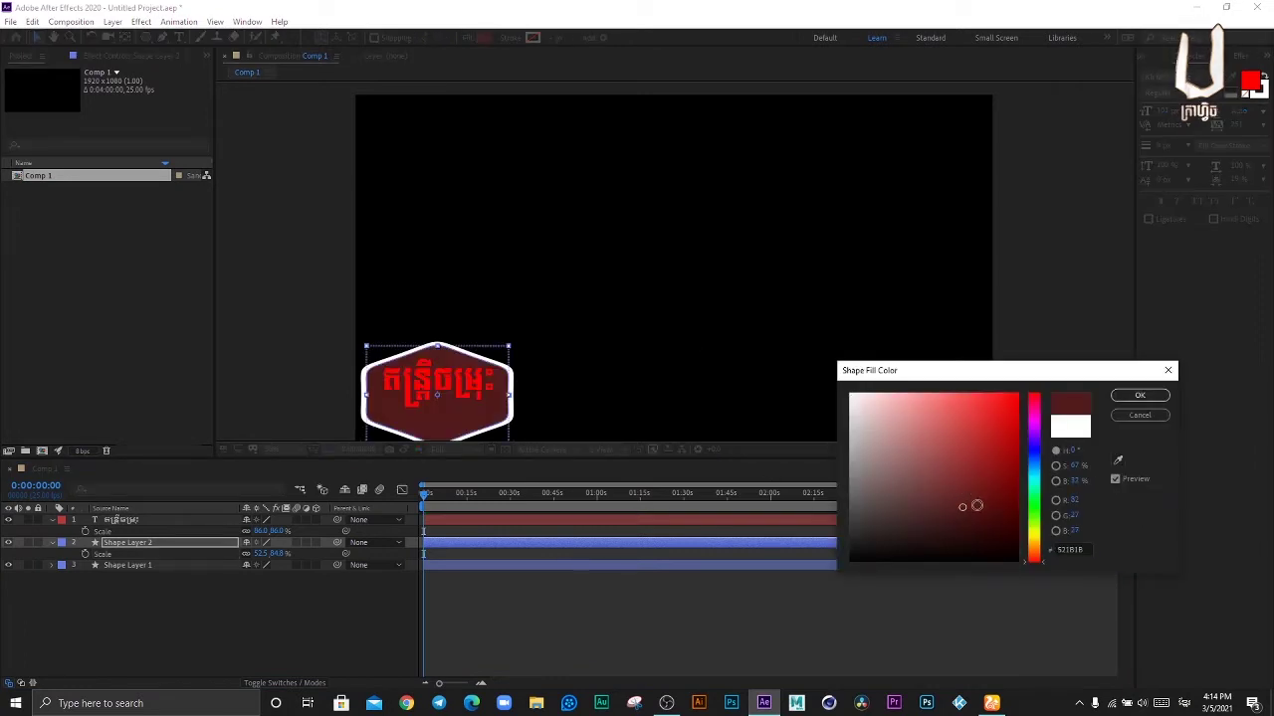
left_click(998, 532)
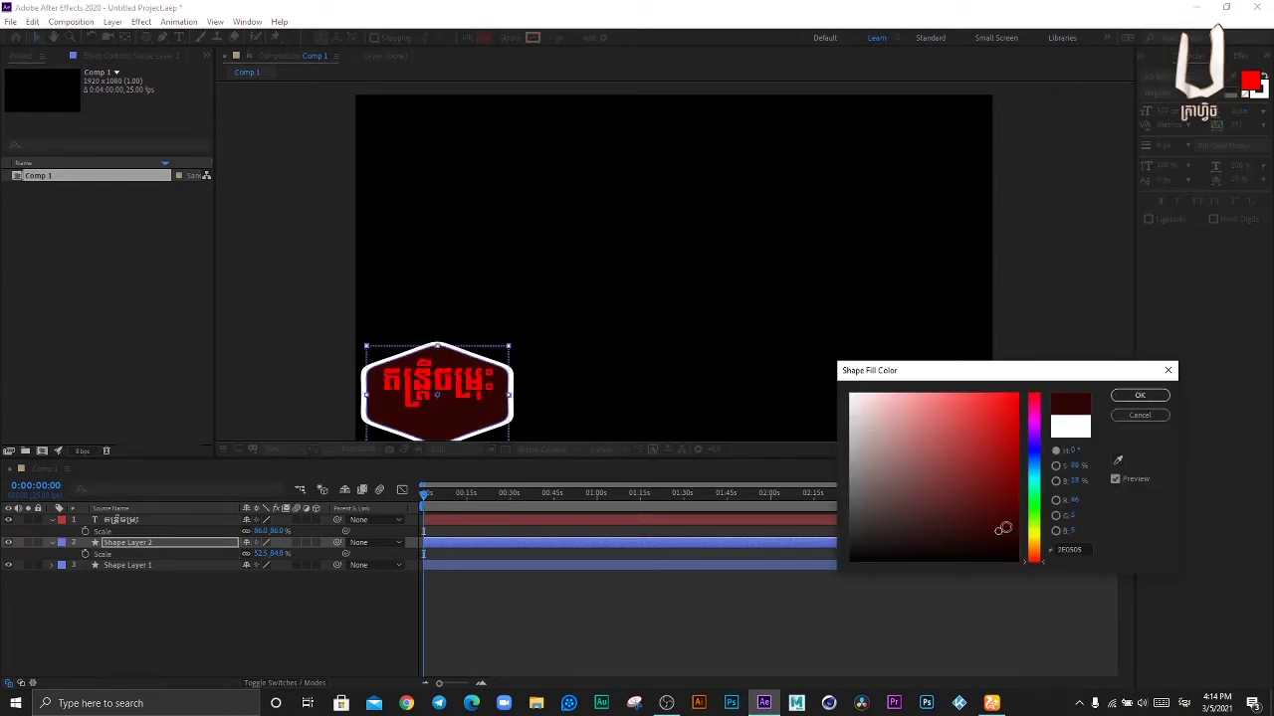
left_click(1036, 462)
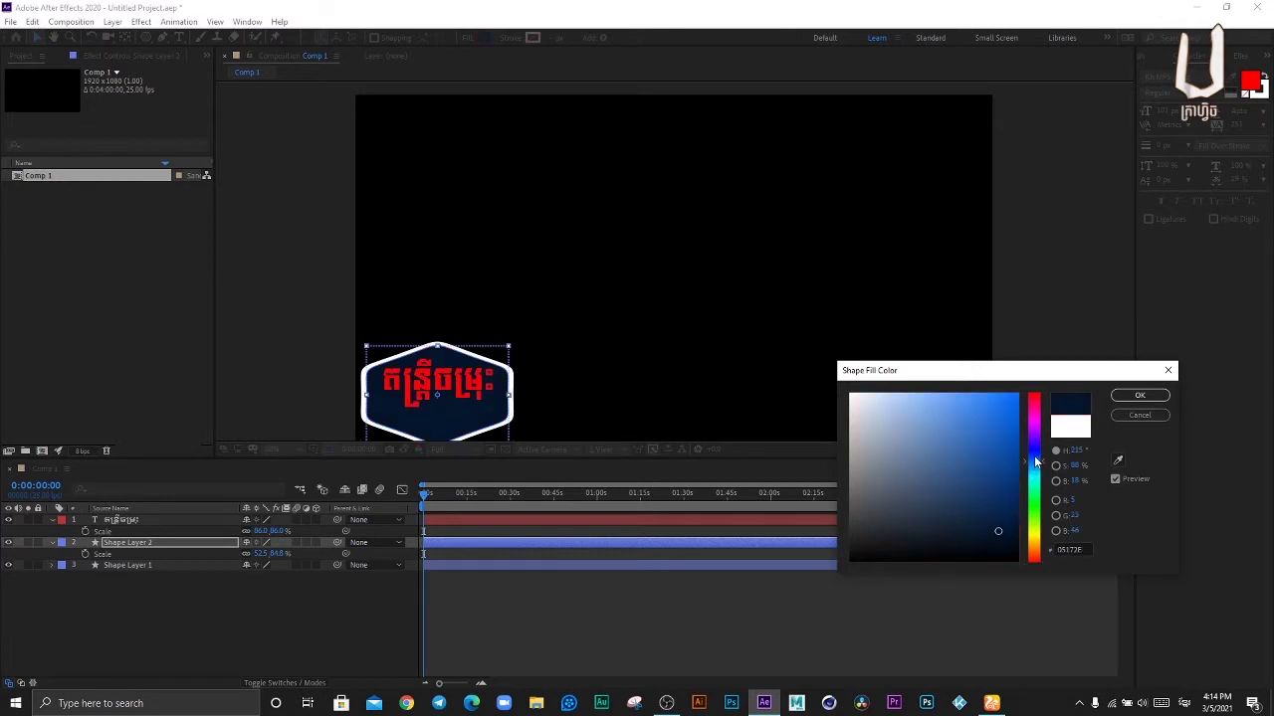
left_click_drag(1034, 430, 1035, 458)
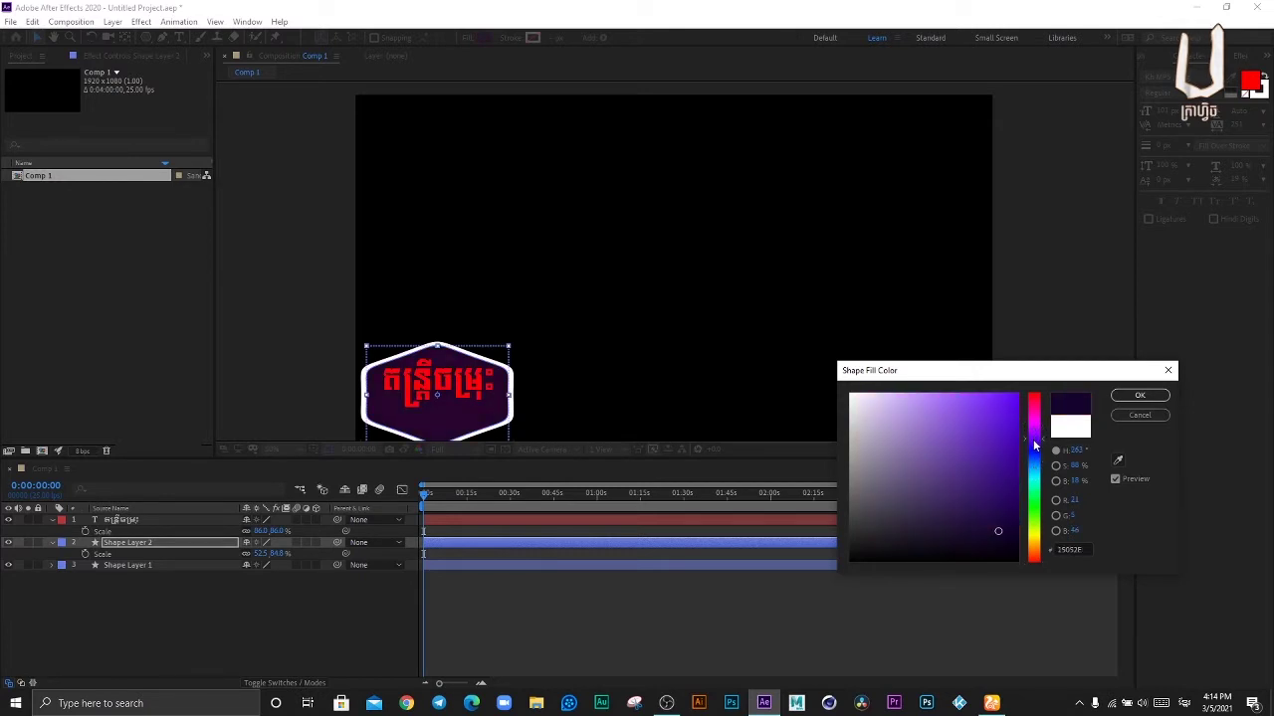
left_click(1035, 474)
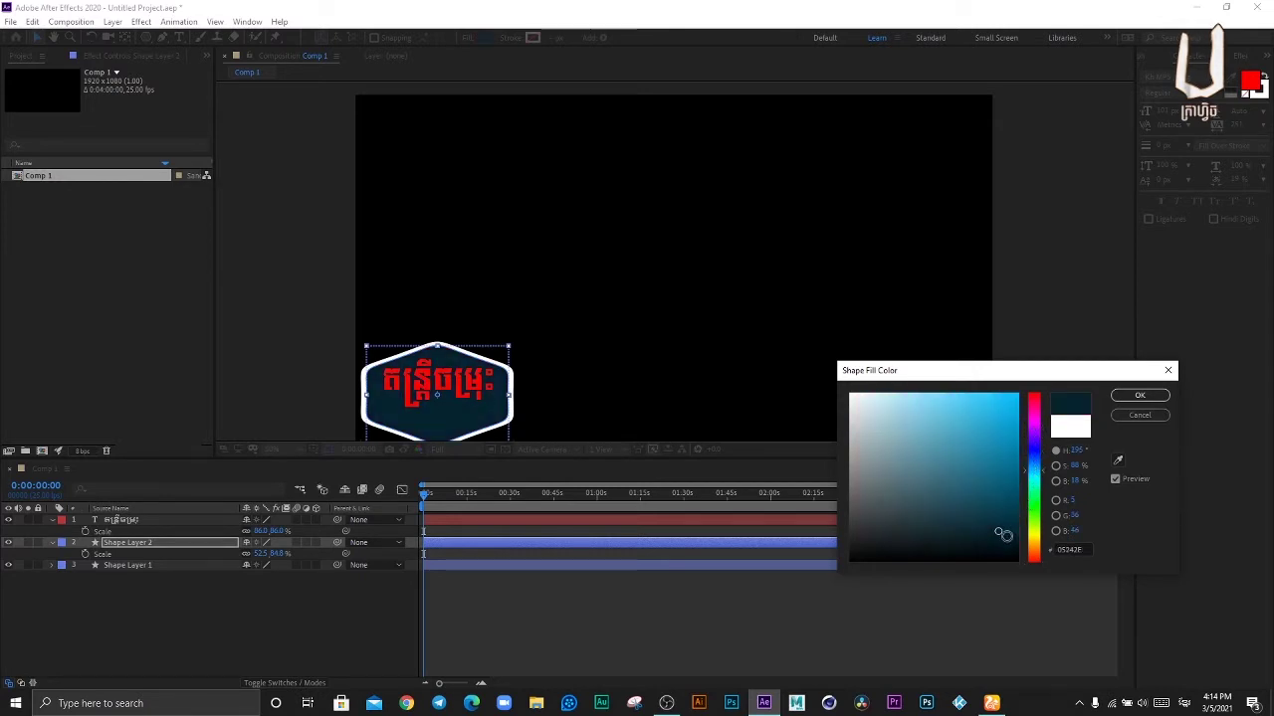
left_click_drag(1003, 527, 1002, 499)
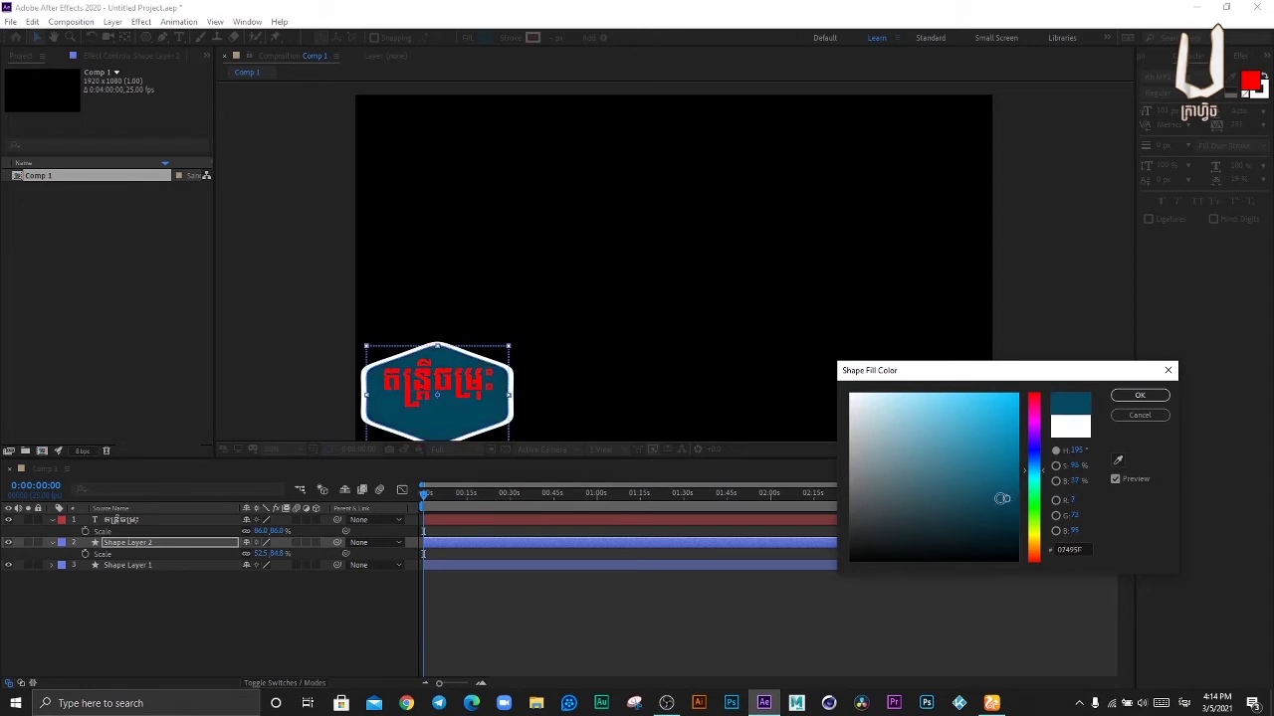
left_click(1139, 395)
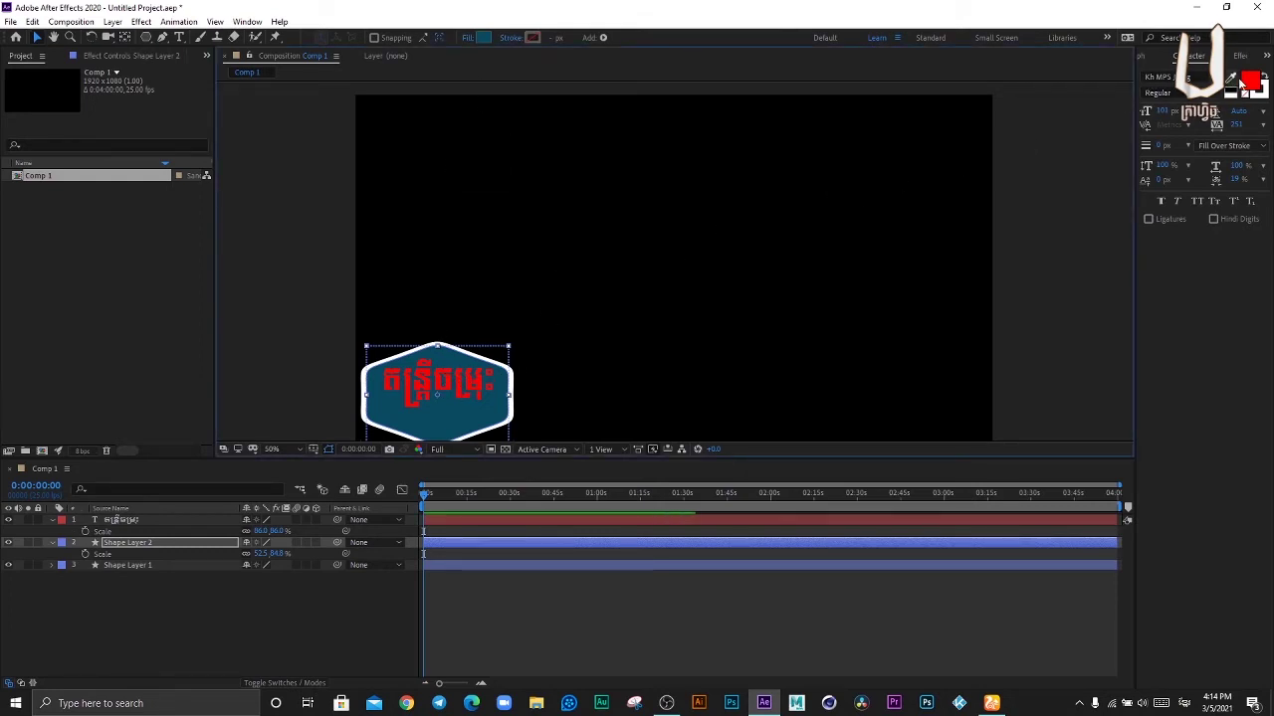
Step: Select the Khmer title text and change its fill colour to white FFFFFF
left_click(1245, 82)
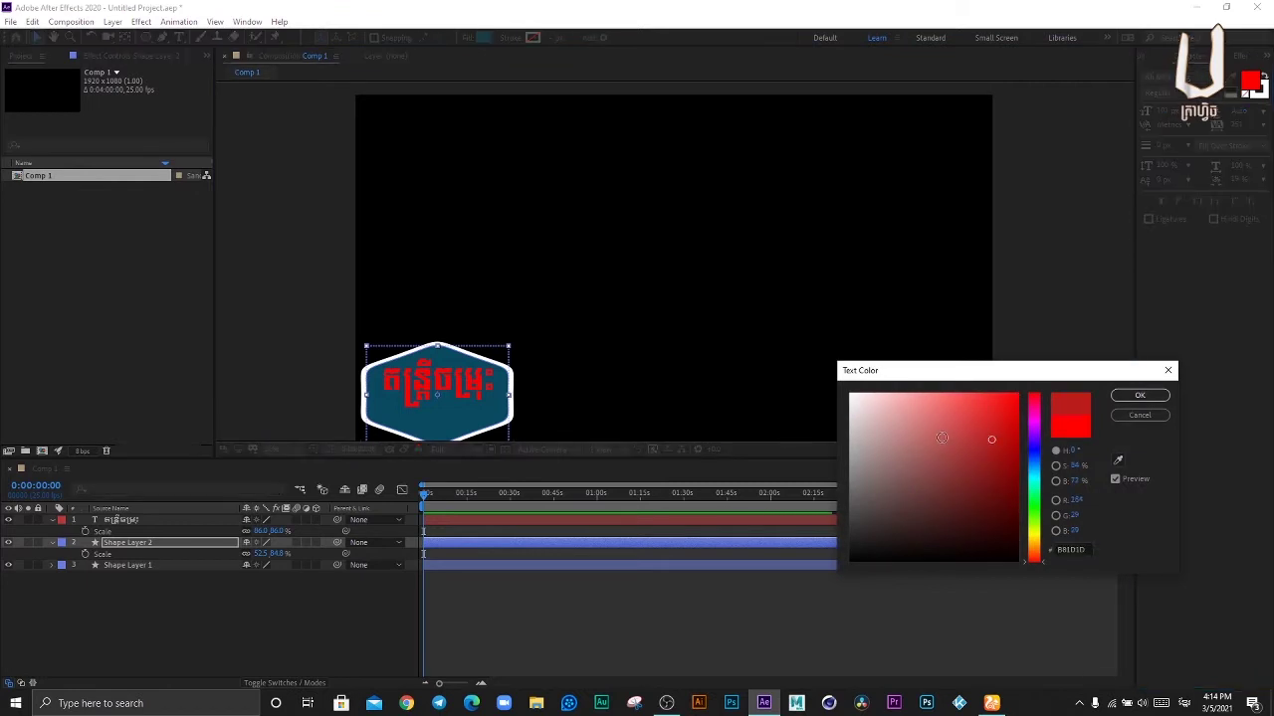
left_click(852, 396)
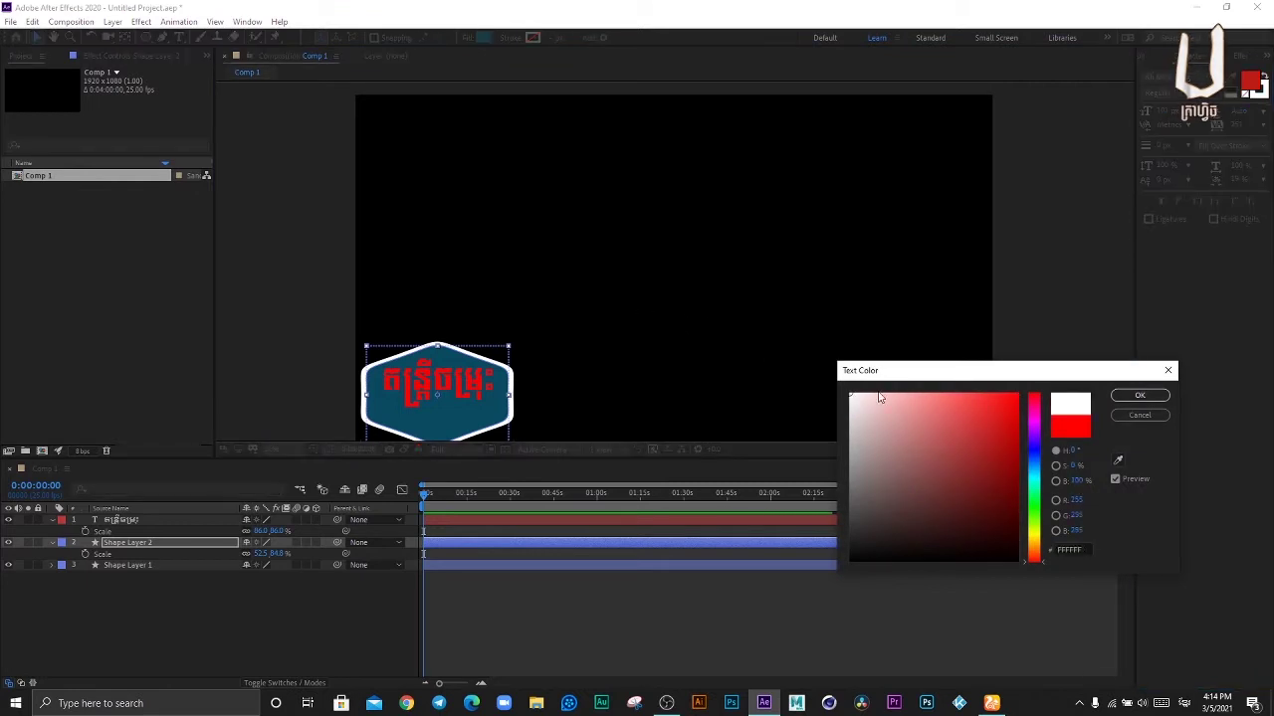
left_click(1139, 395)
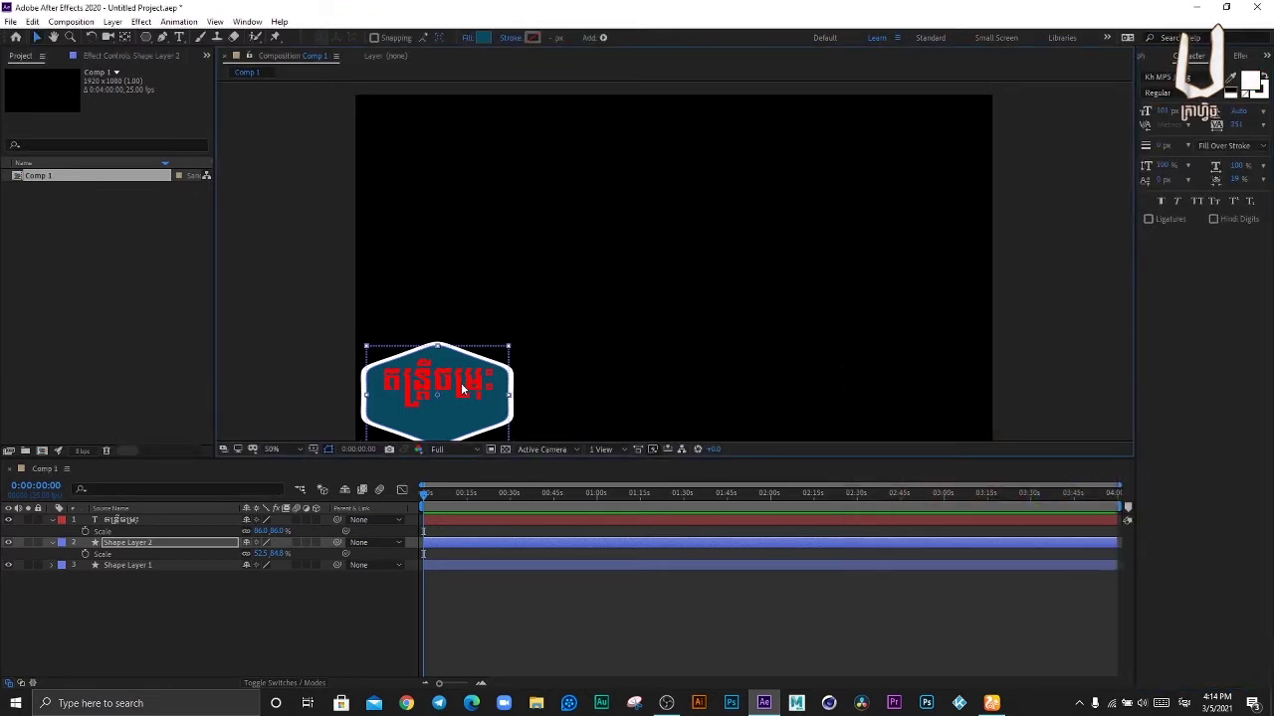
left_click(62, 520)
left_click(154, 530)
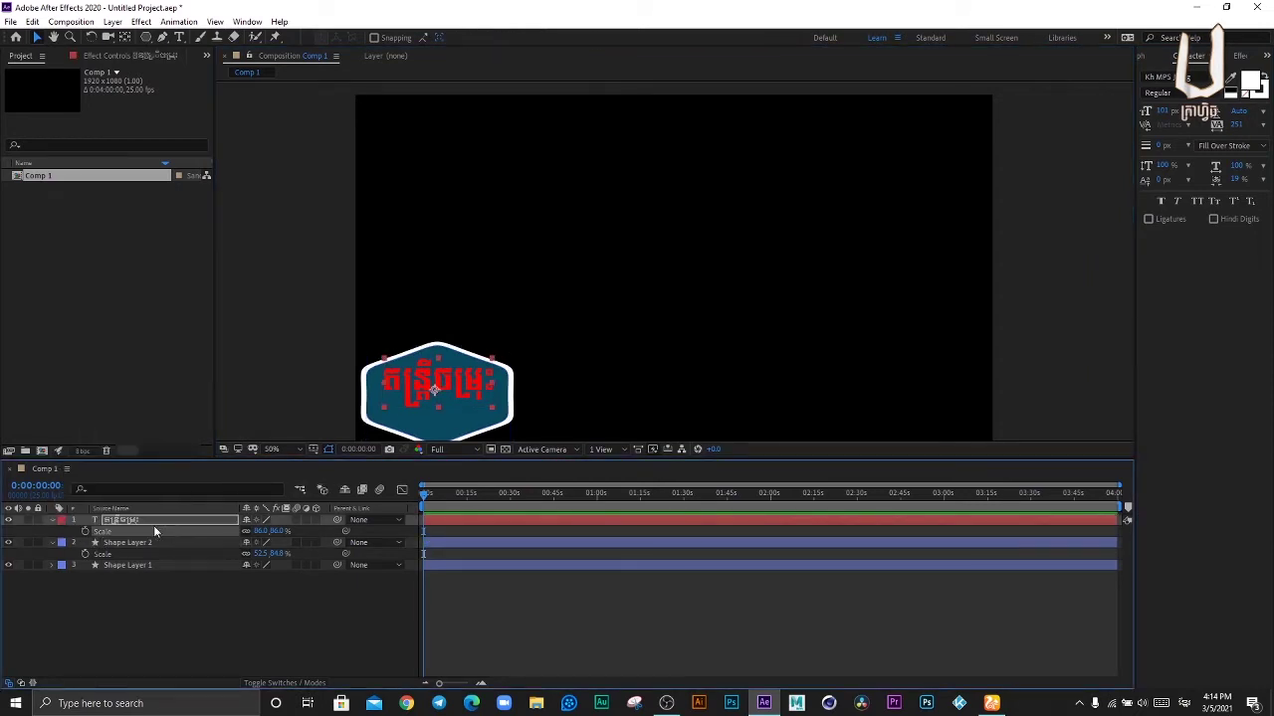
double_click(90, 522)
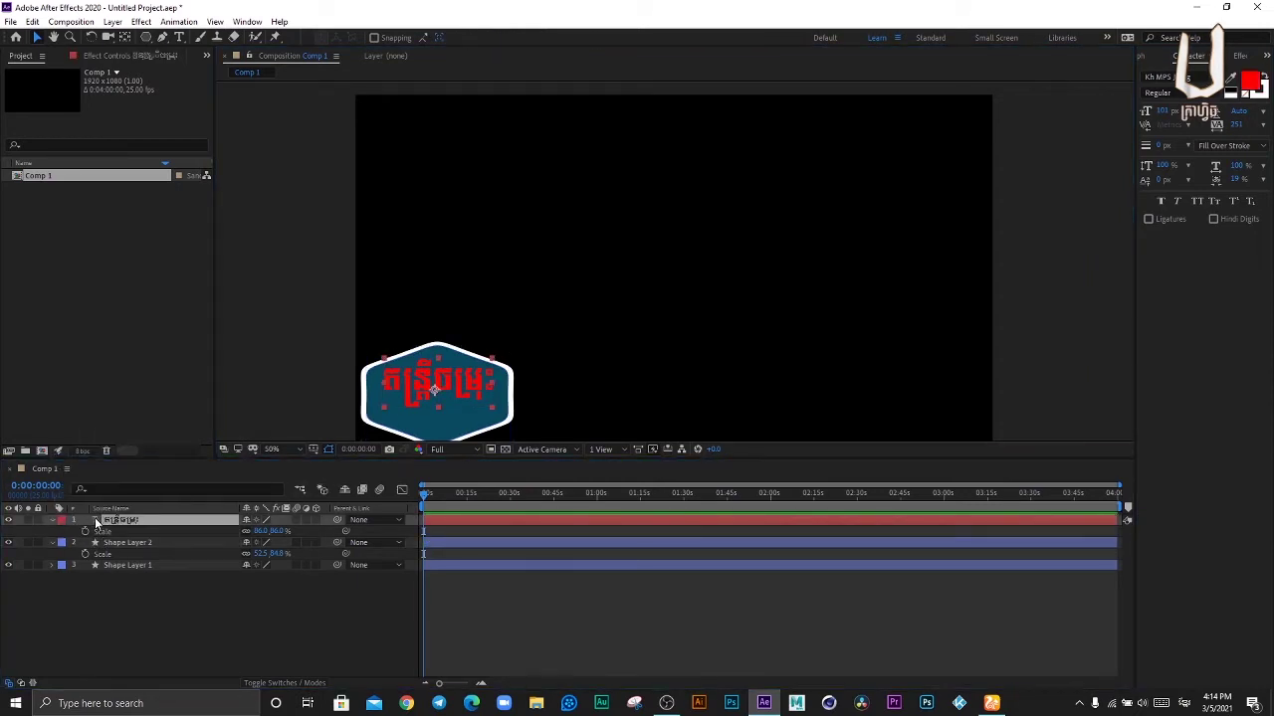
left_click(1250, 82)
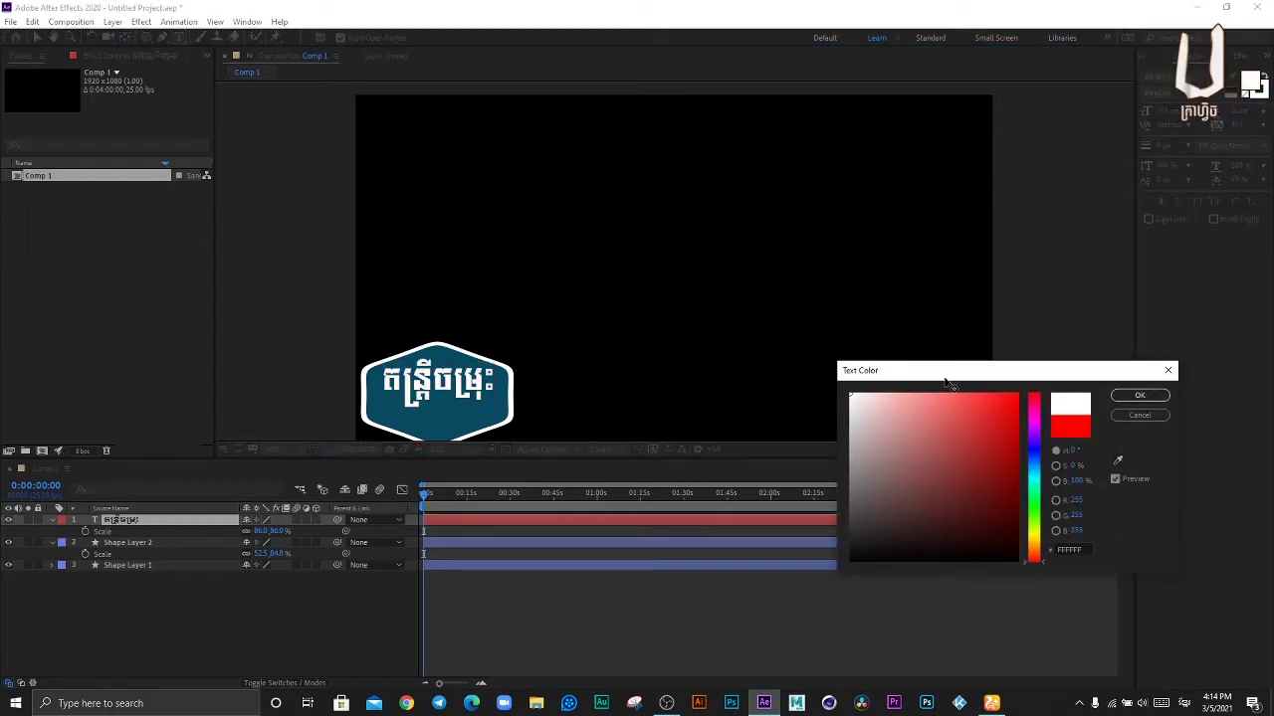
left_click(1136, 398)
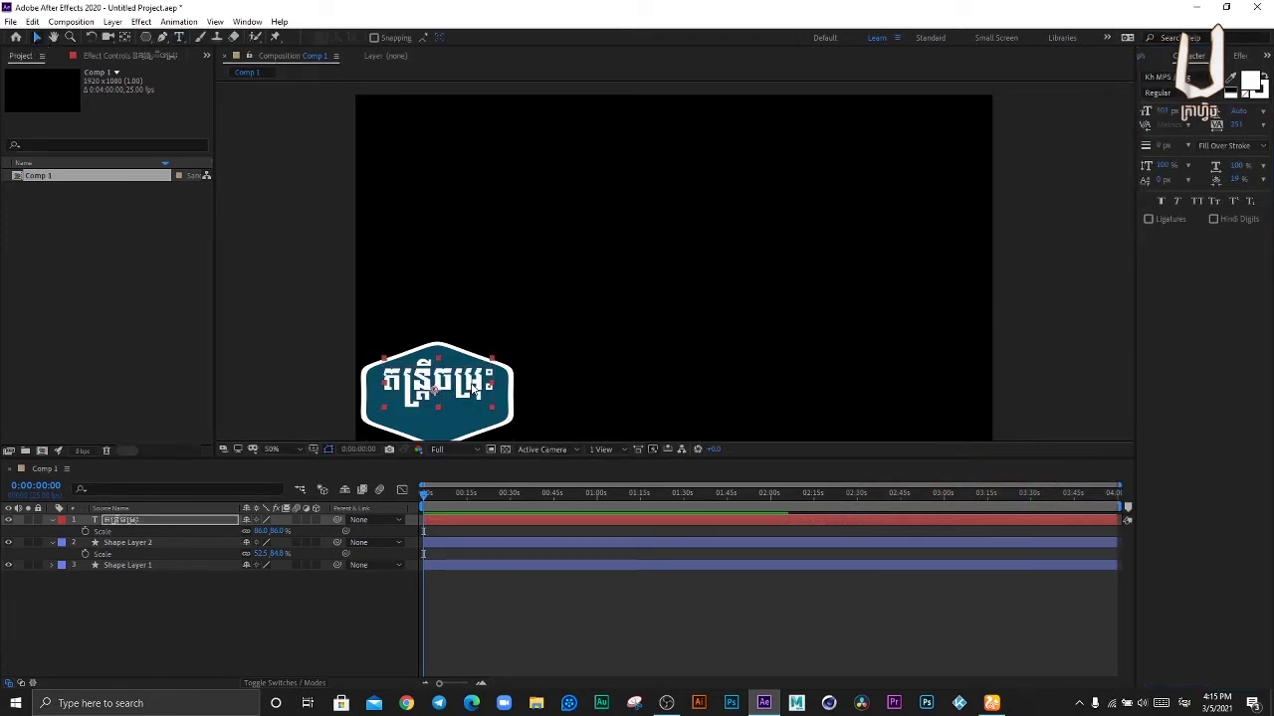
left_click(614, 263)
left_click(456, 394)
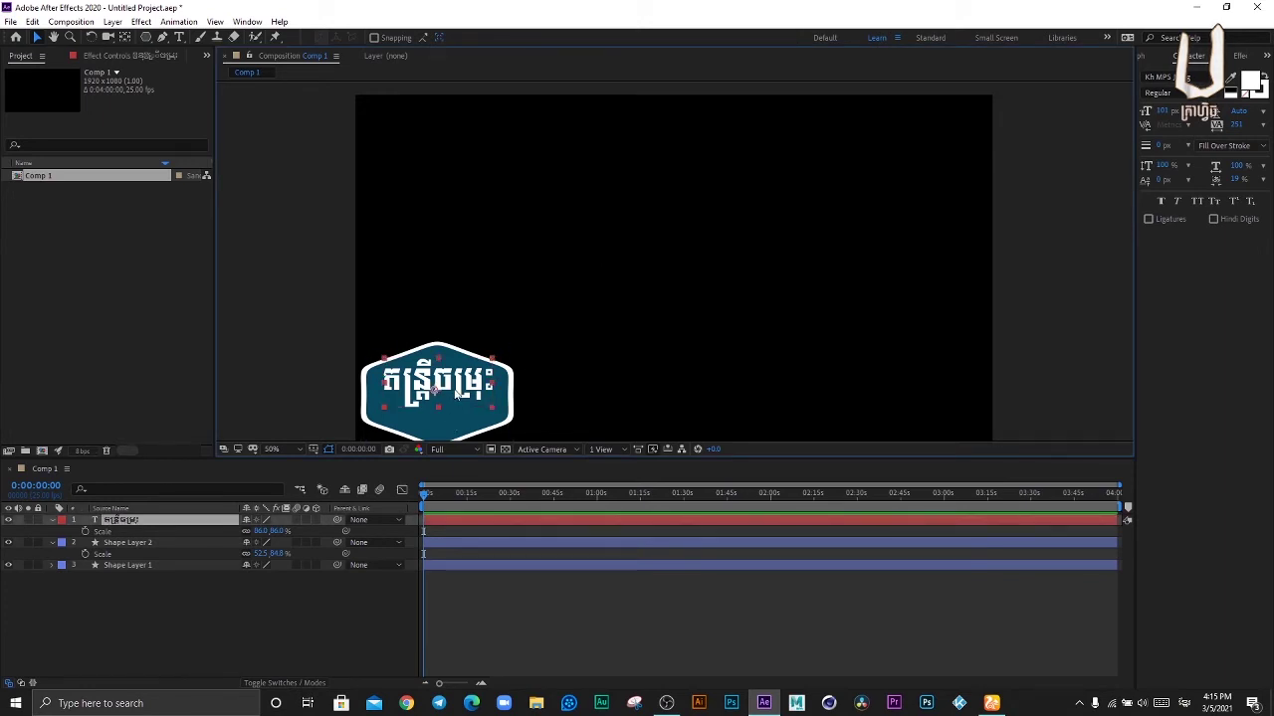
Step: Duplicate the Khmer title layer, move the copy lower and retype it as 'Musicmix'
key("ctrl+d")
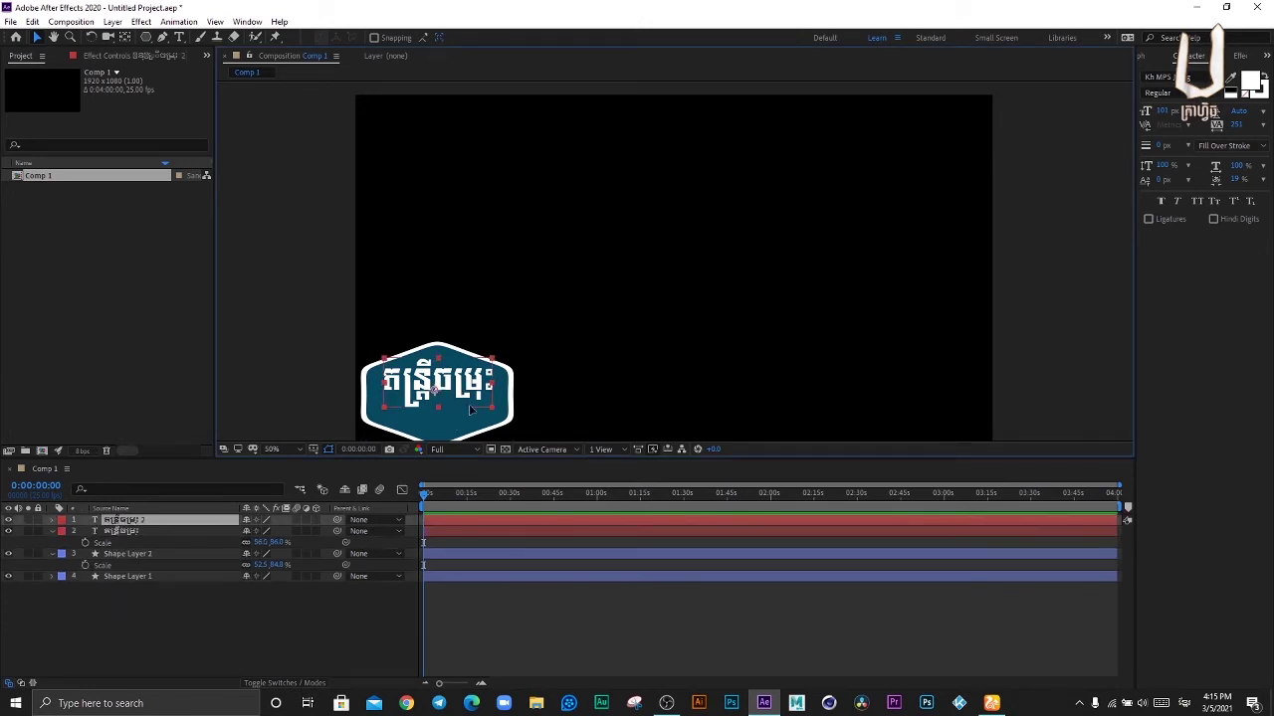
left_click_drag(472, 408, 486, 426)
key("Return")
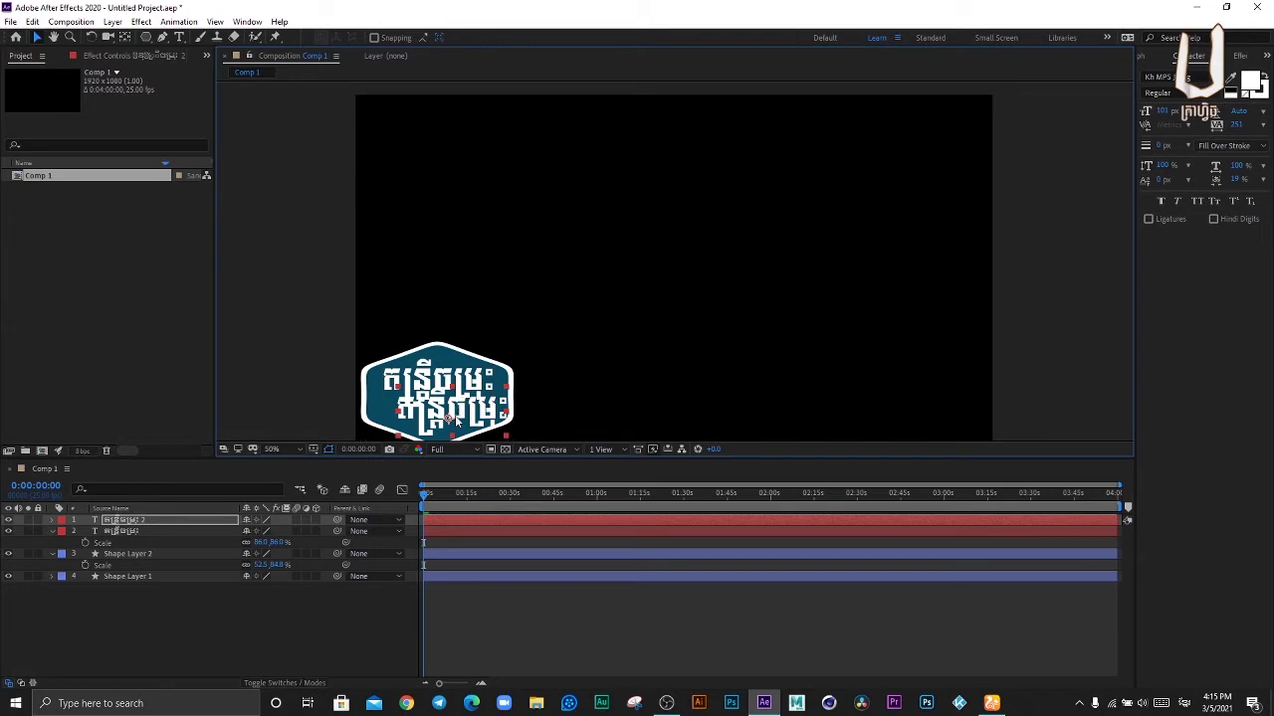
double_click(448, 418)
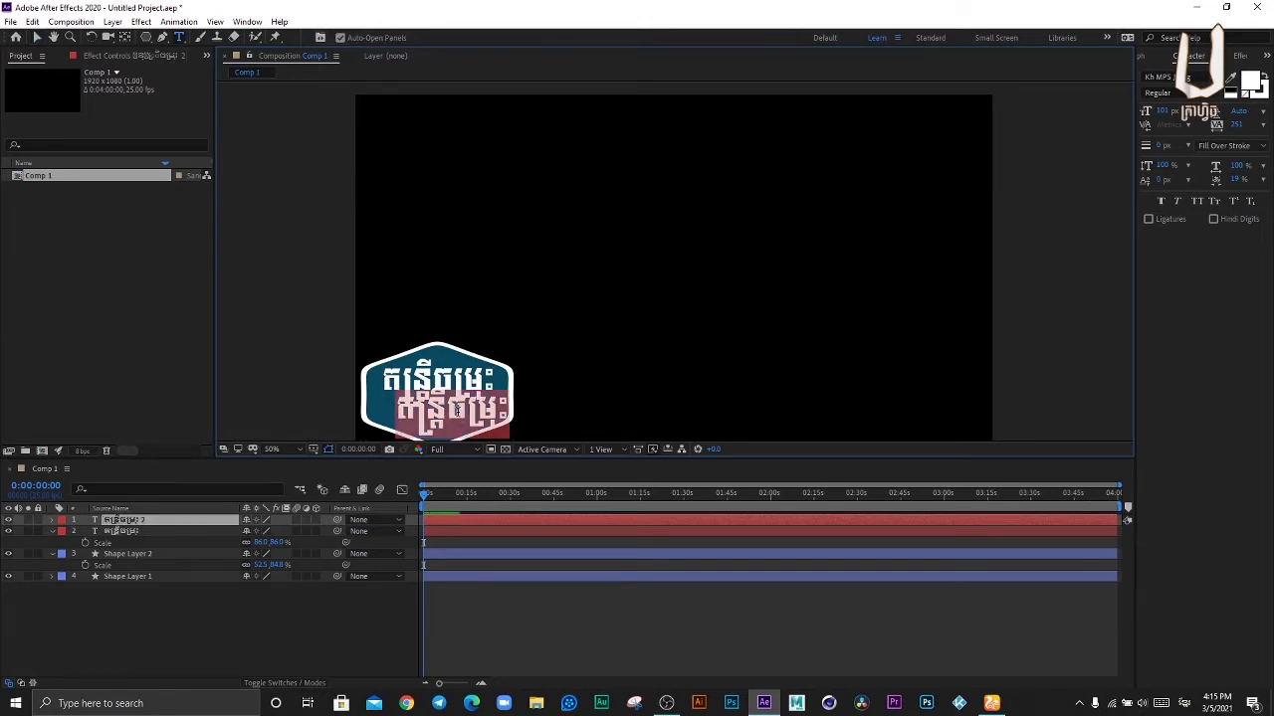
type("៣")
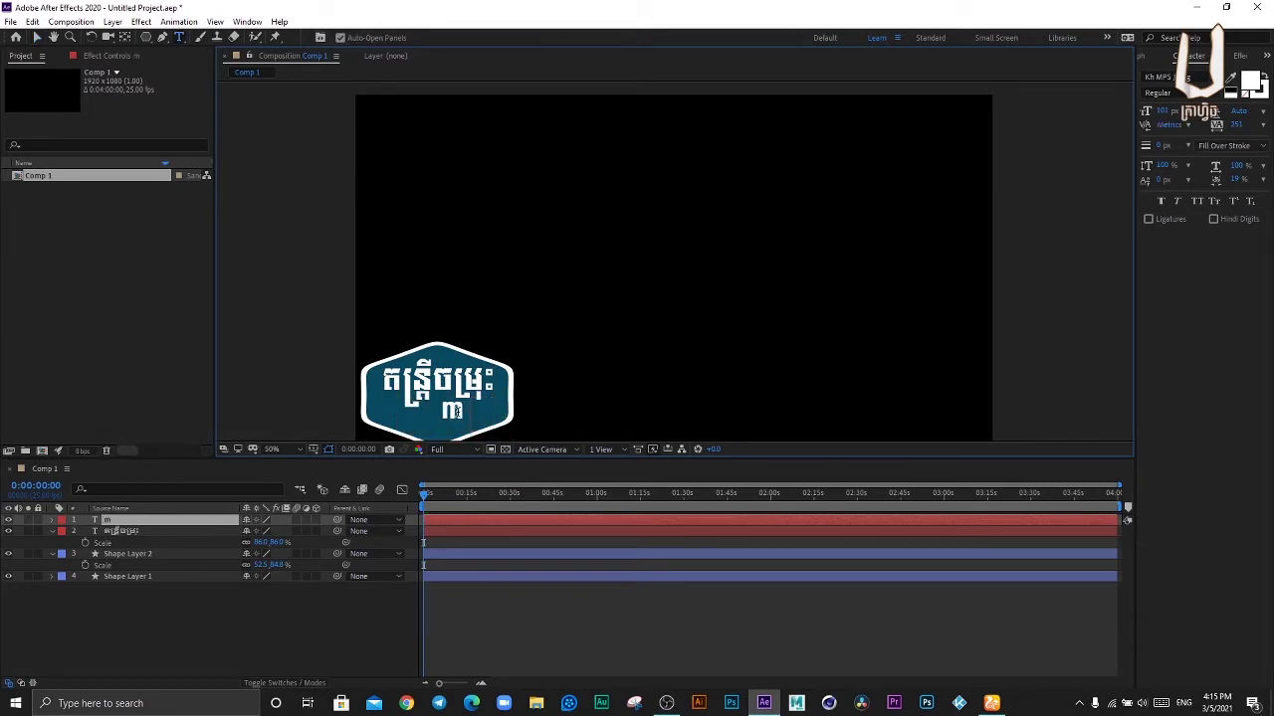
key("BackSpace")
type("u")
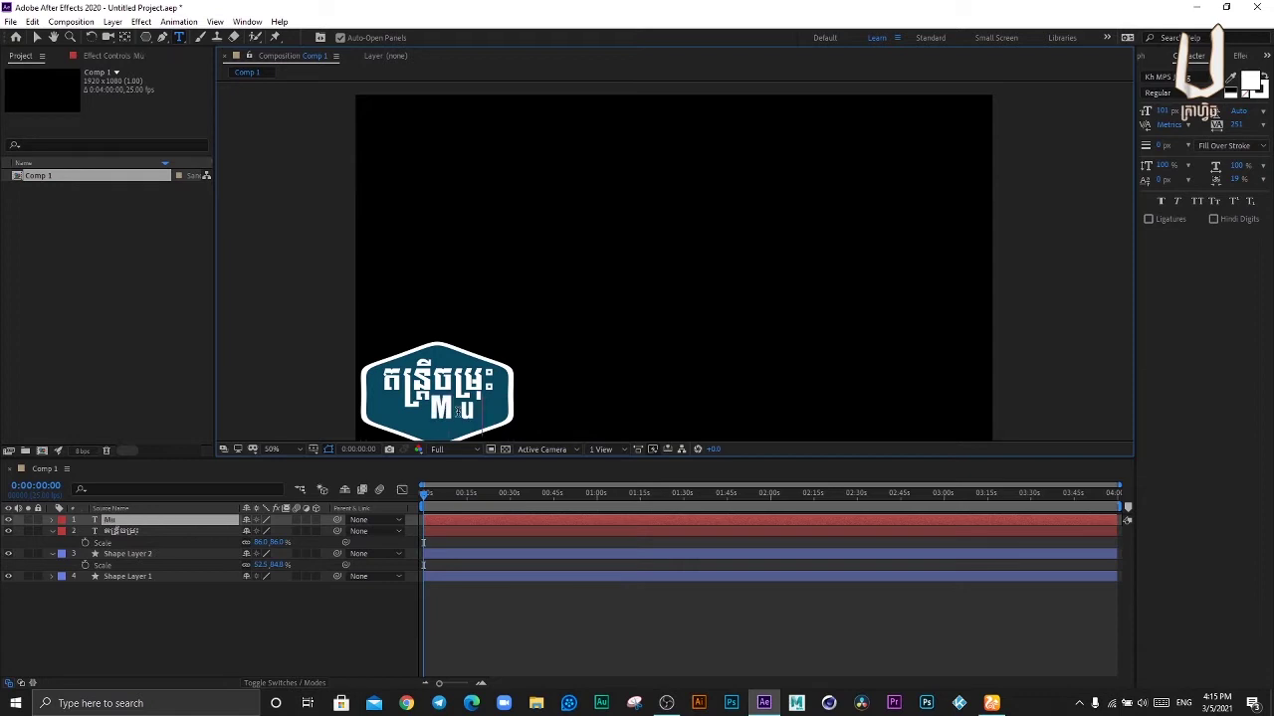
type("sicm")
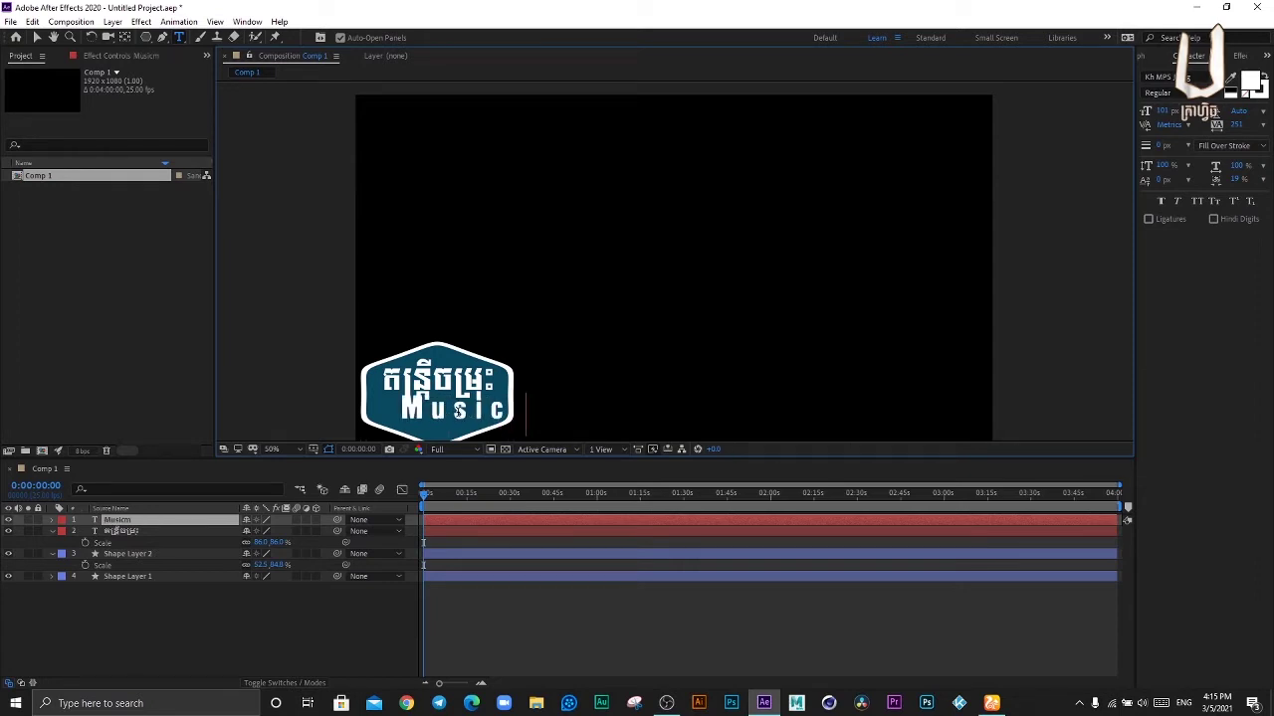
type("x")
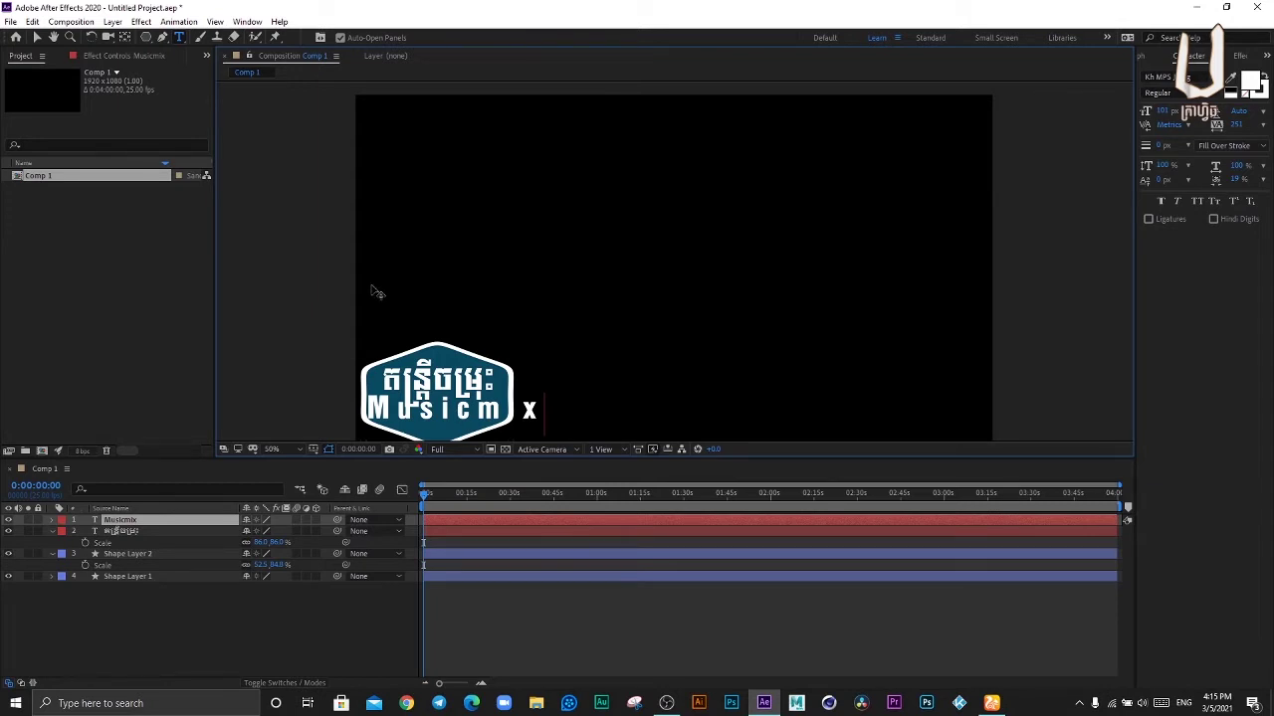
Step: Shrink the Musicmix text so it fits inside the badge
key("ctrl+a")
left_click(1152, 112)
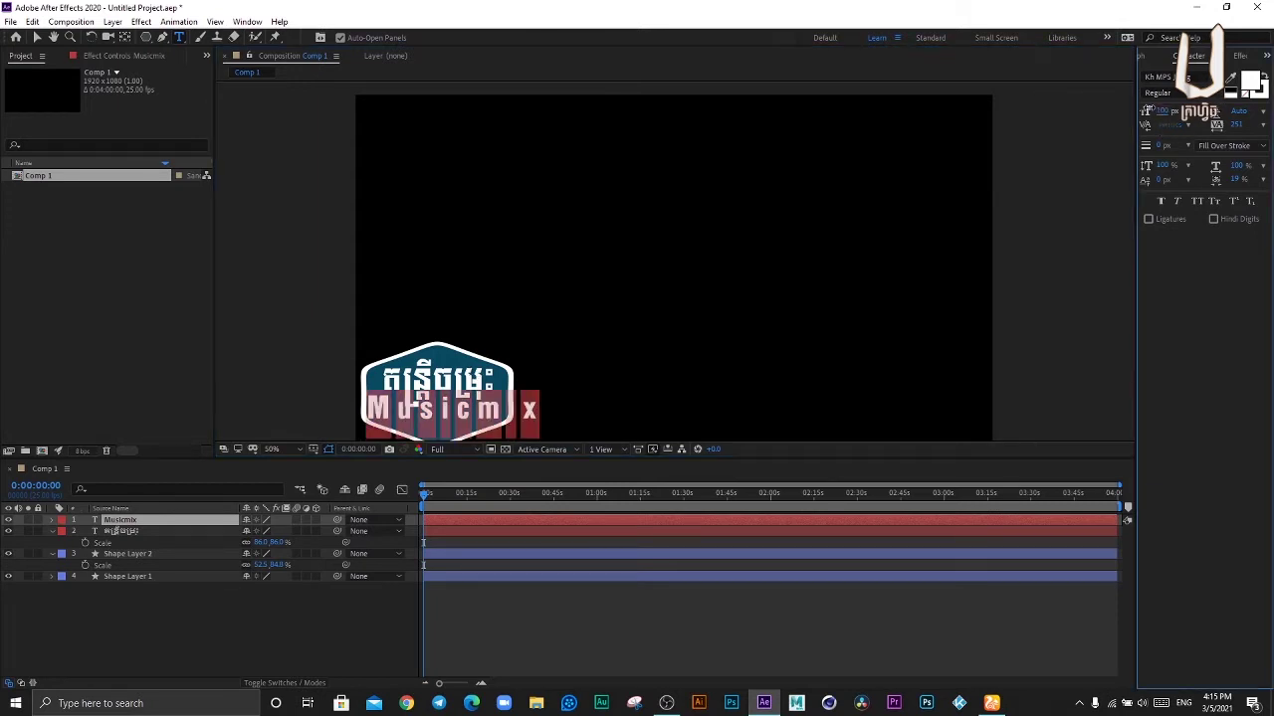
left_click_drag(1146, 111, 1121, 112)
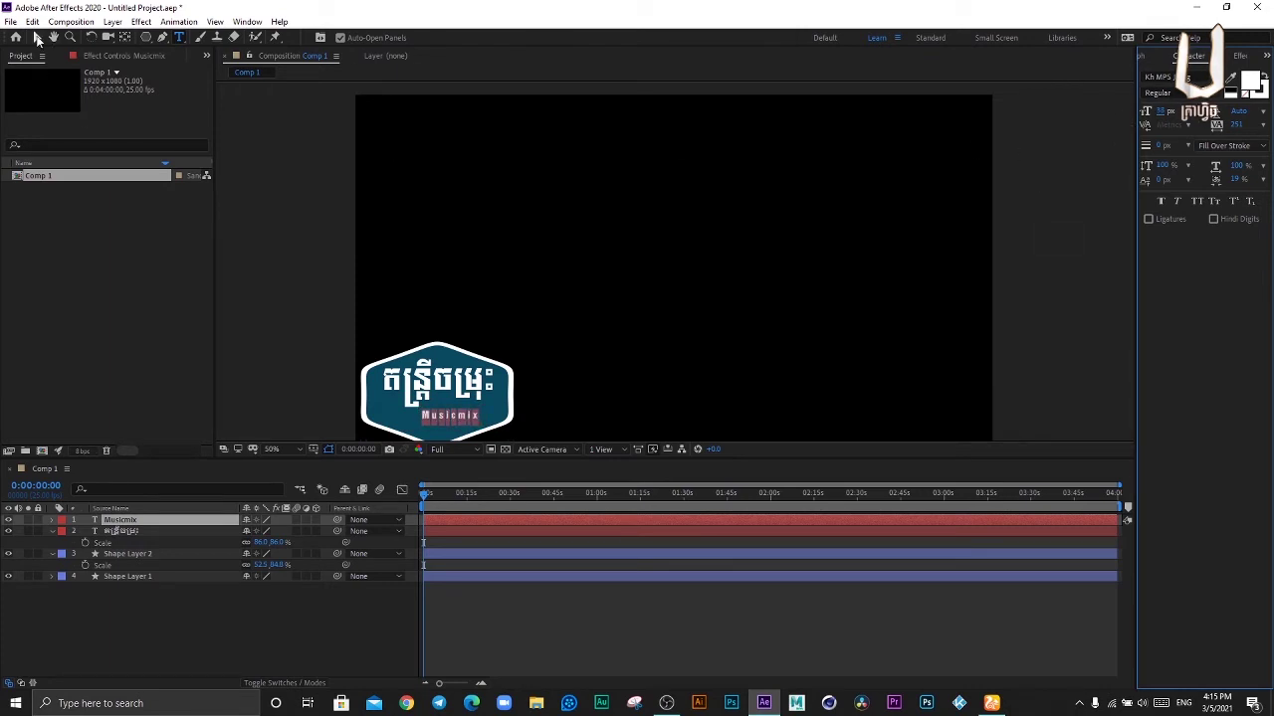
left_click(37, 36)
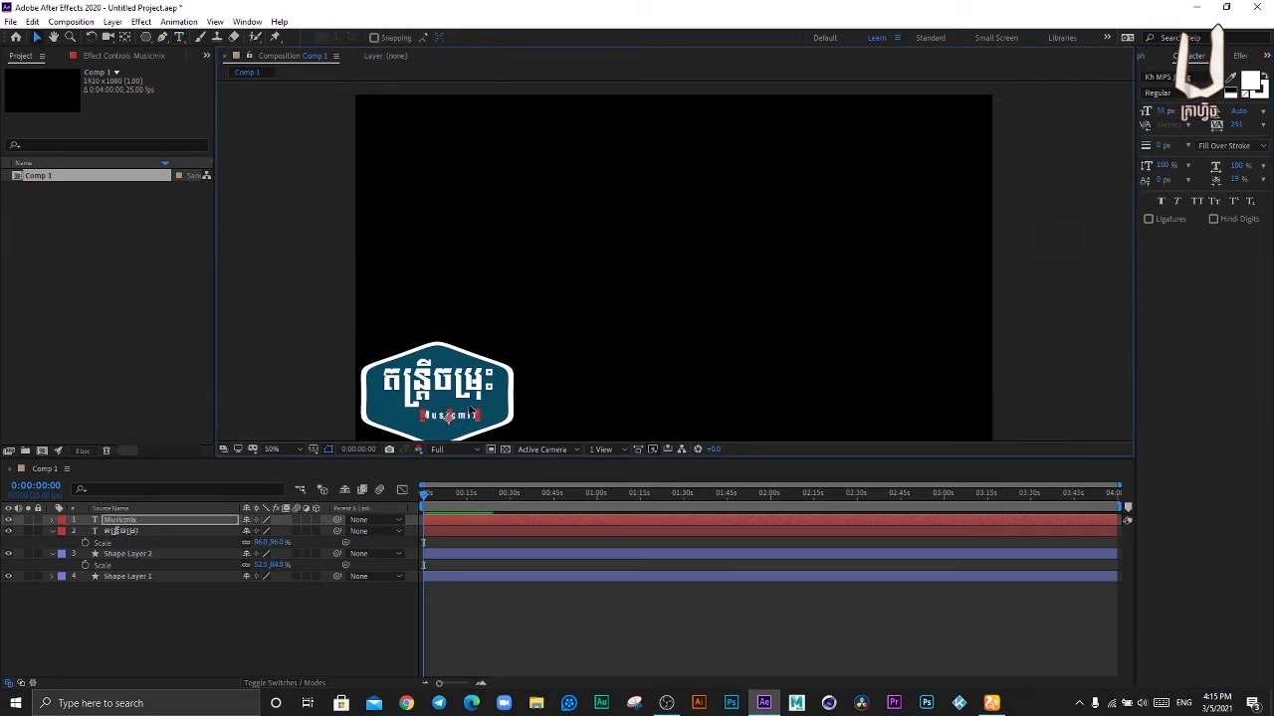
Step: Move Musicmix up beneath the Khmer title and check its placement on the badge
left_click_drag(468, 413, 474, 407)
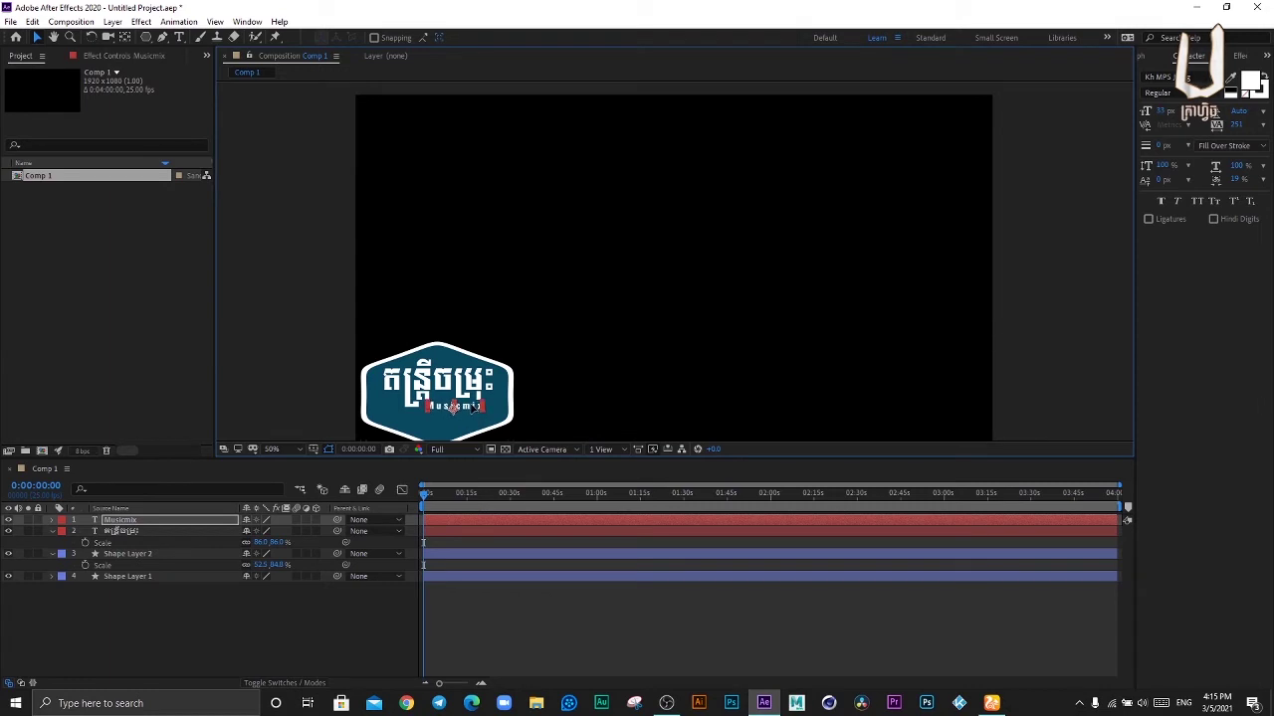
left_click(660, 404)
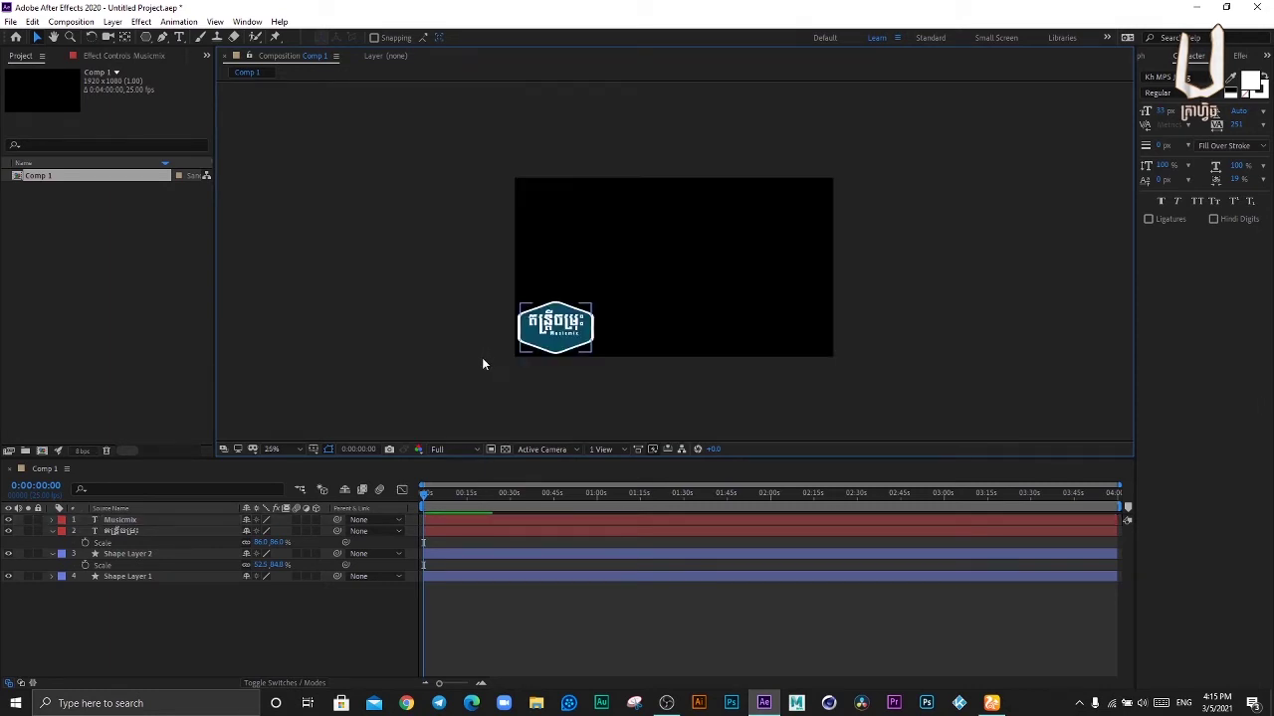
key("comma")
key("comma")
key("period")
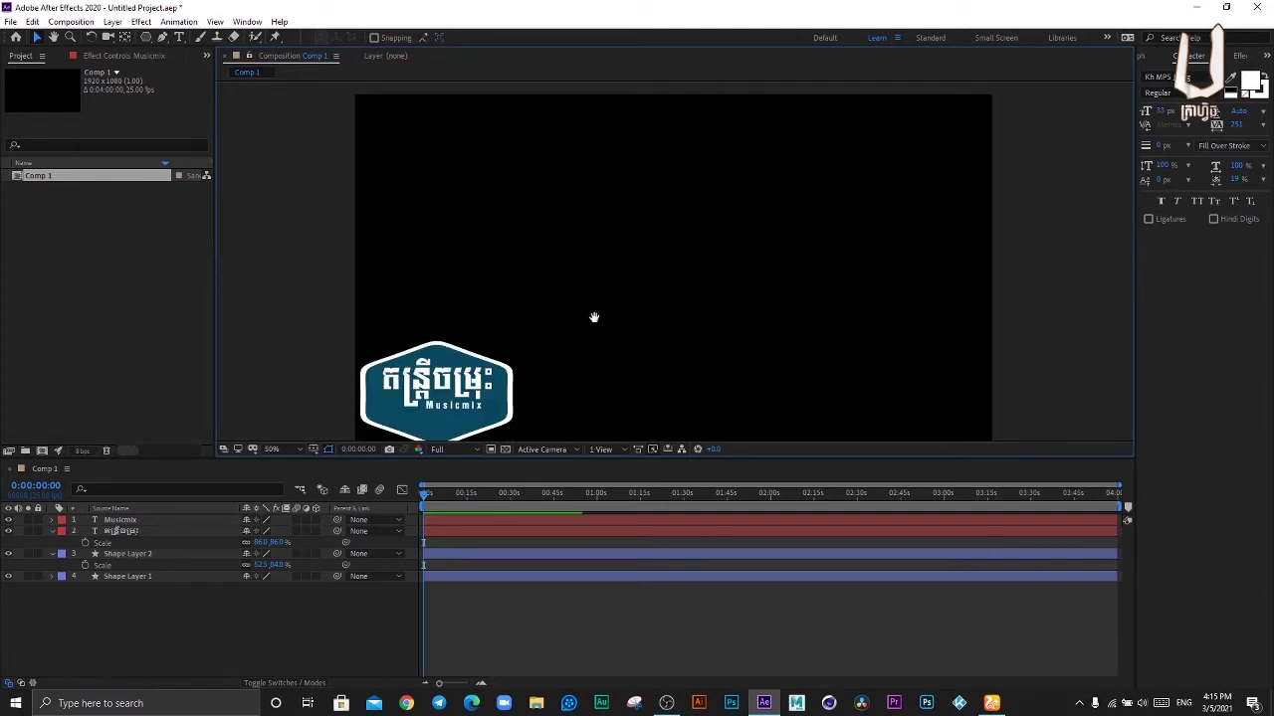
key("v")
scroll(485, 356, "up", 2)
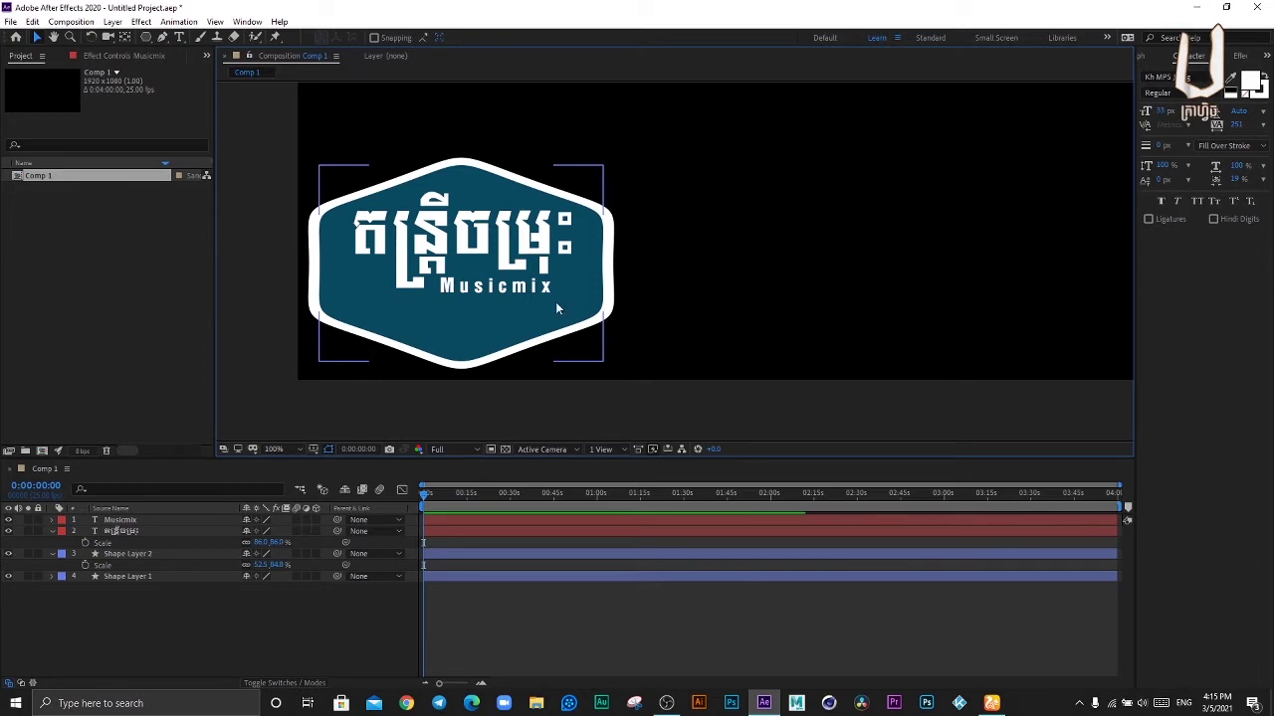
left_click(489, 291)
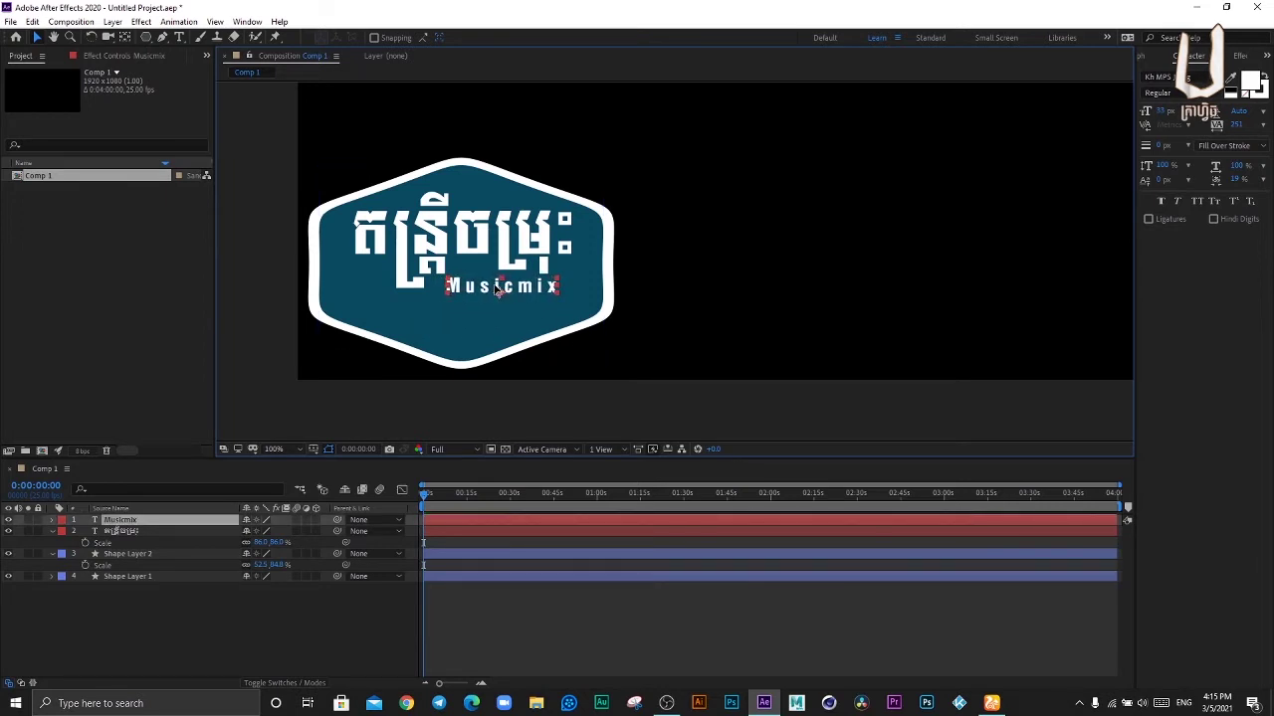
Step: Nudge the Musicmix text slightly left, then bring the web browser to the front
left_click_drag(497, 291, 495, 290)
key("Return")
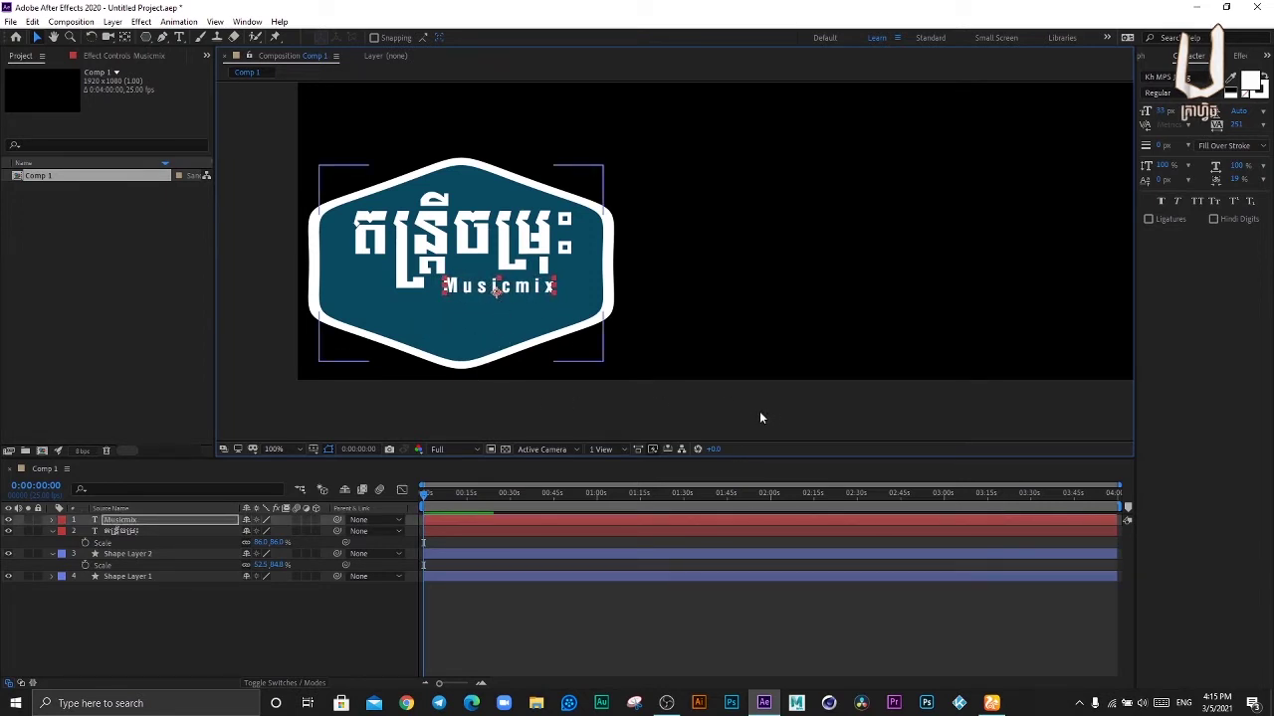
left_click(759, 418)
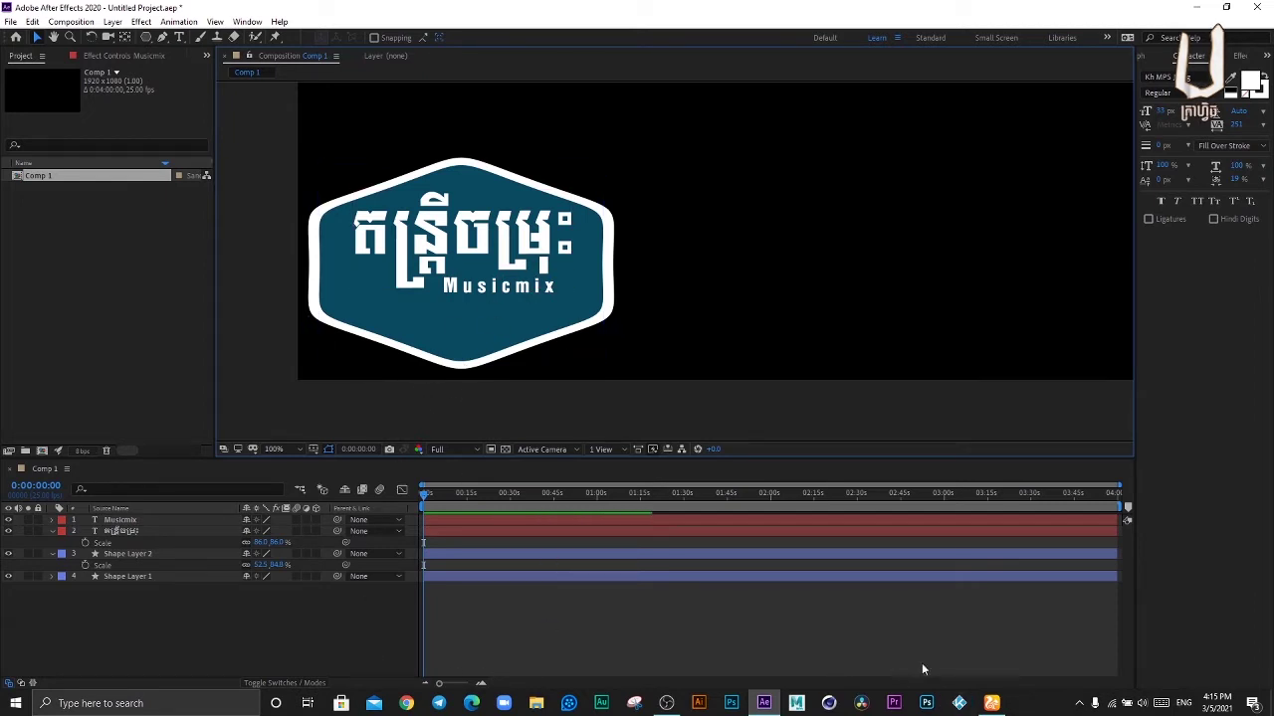
left_click(991, 704)
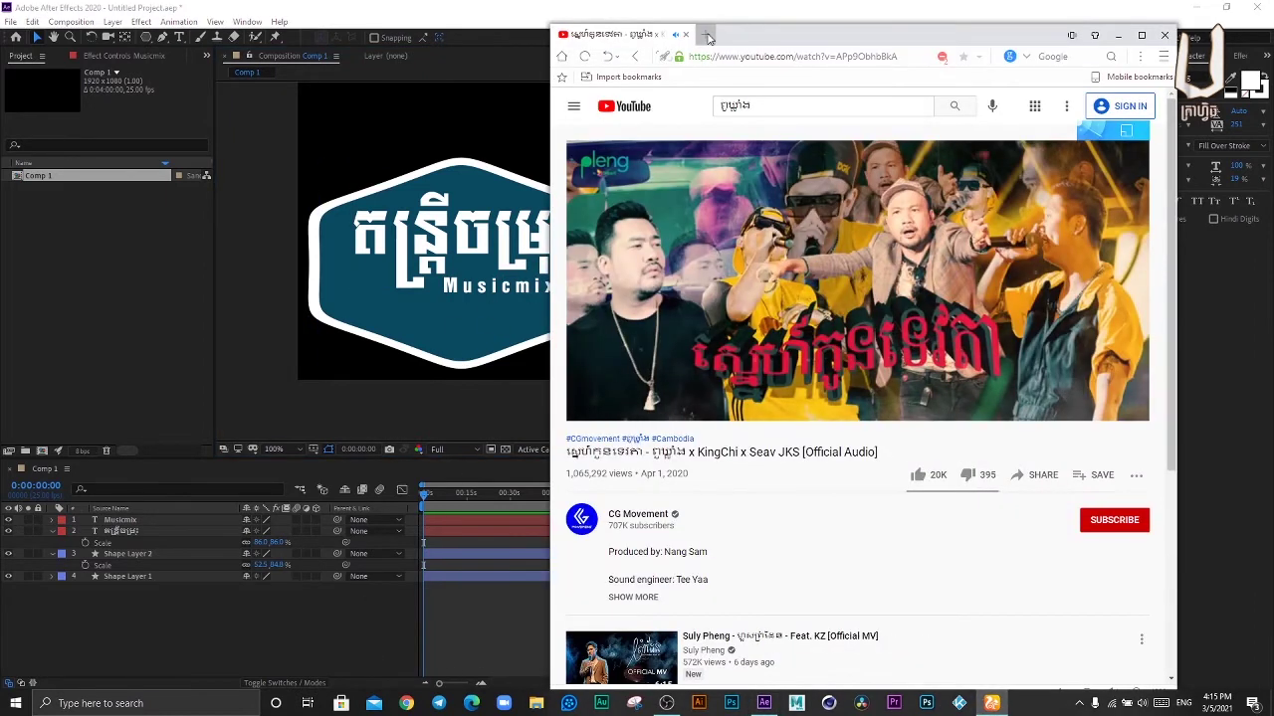
Step: Search Google Images for 'microphone' in a new tab and preview the Shure SM58S
left_click(707, 36)
left_click_drag(914, 34, 866, 26)
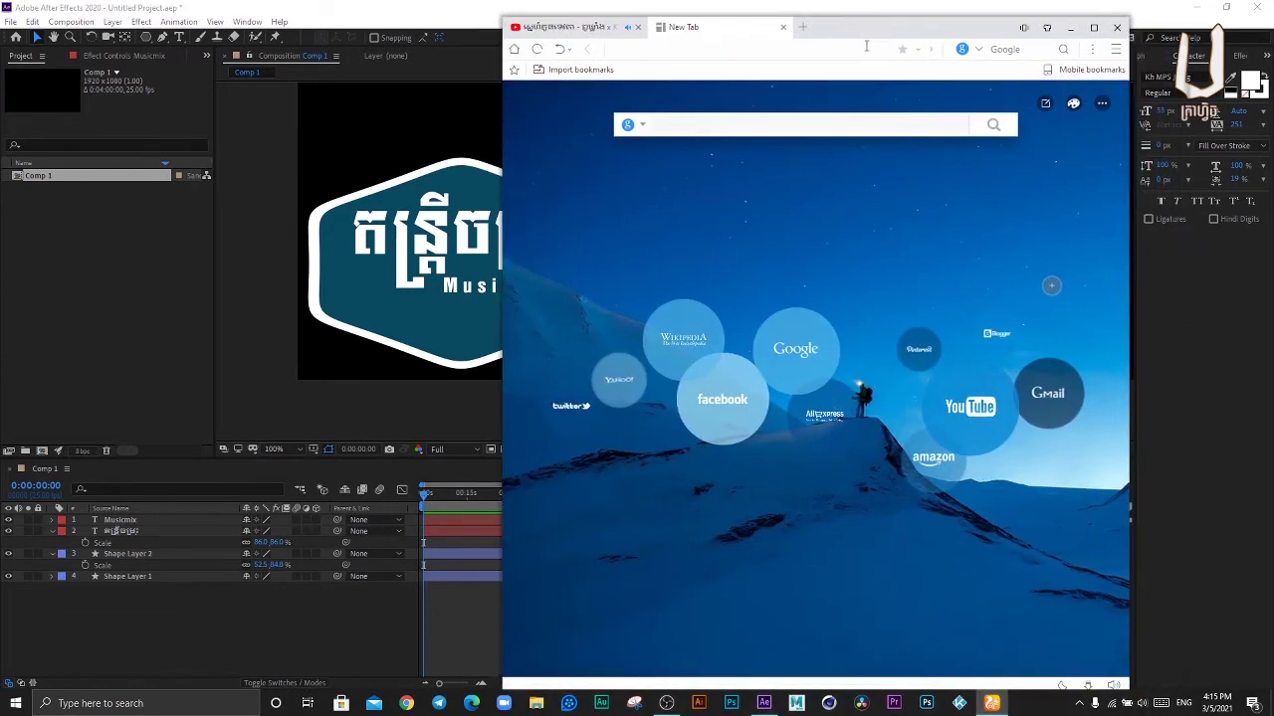
left_click(709, 127)
type("mi")
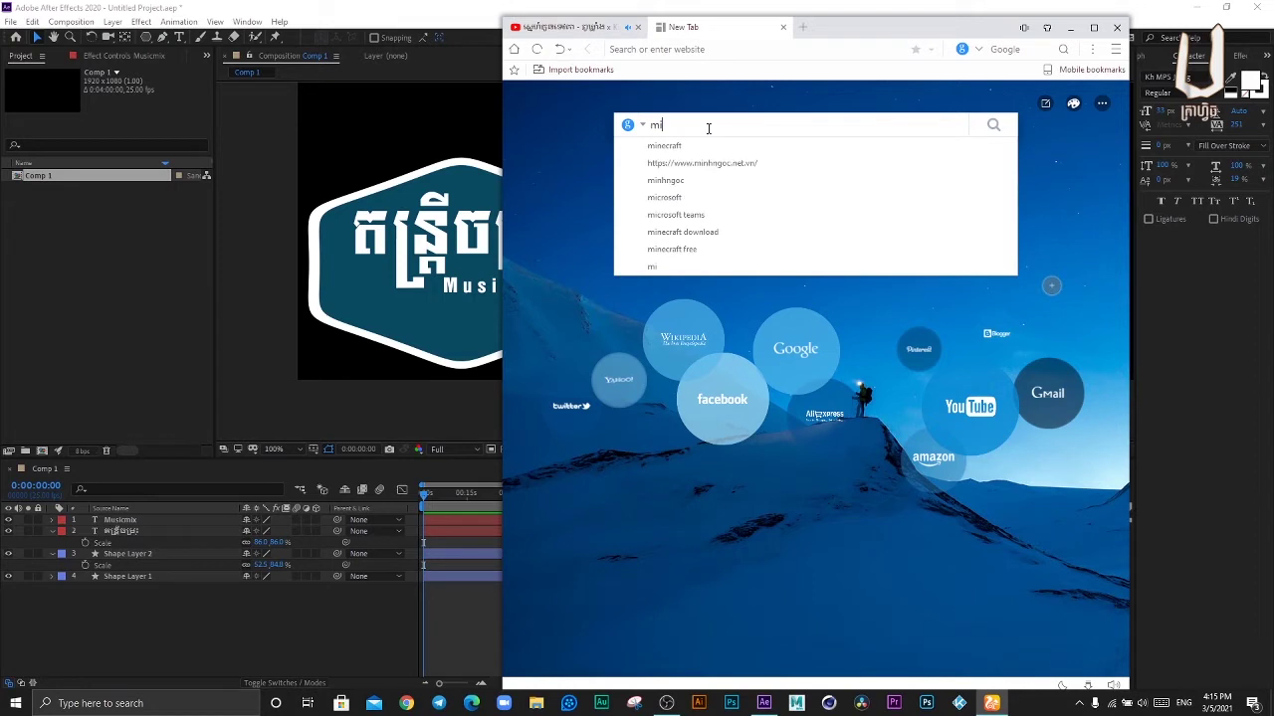
type("cro")
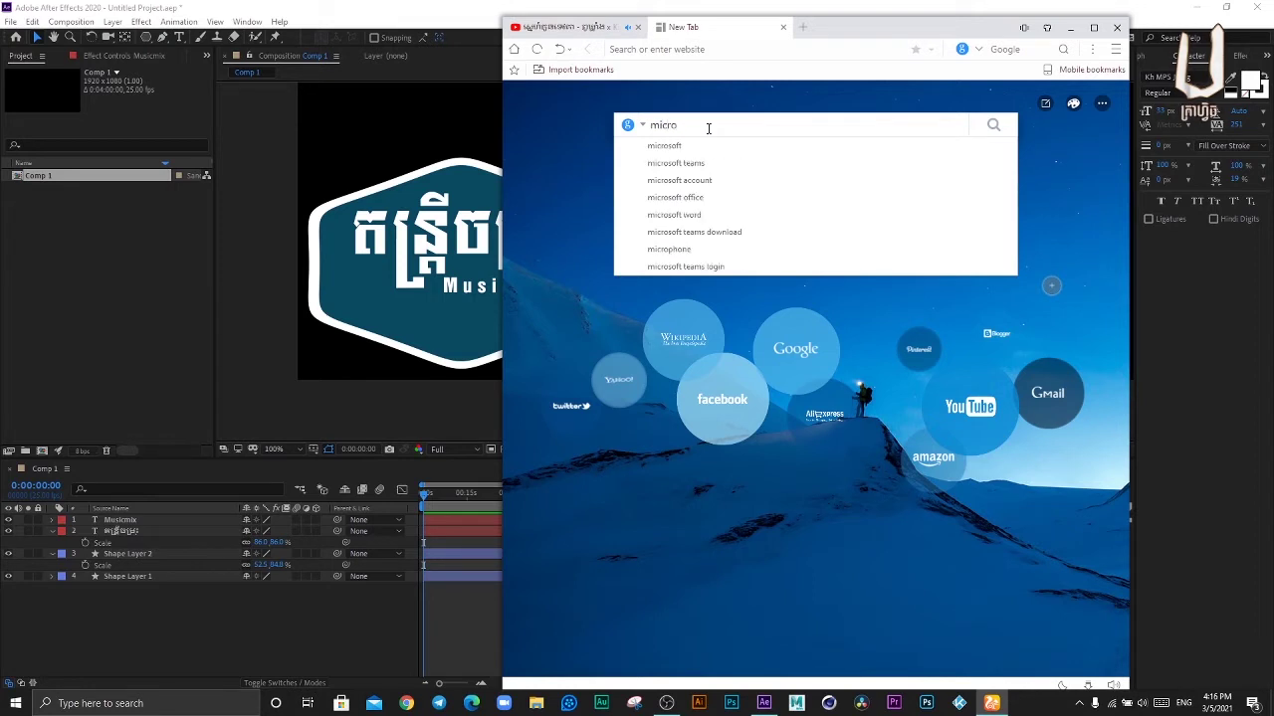
type("ph")
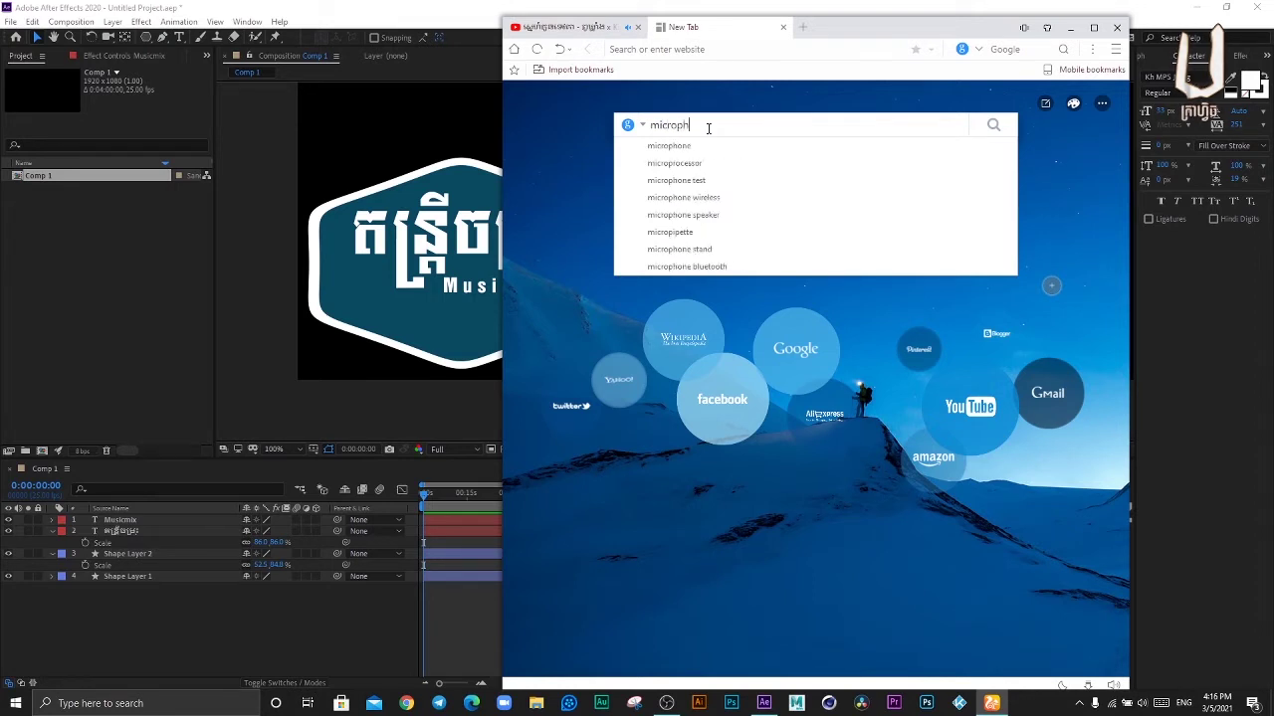
type("one")
key("Return")
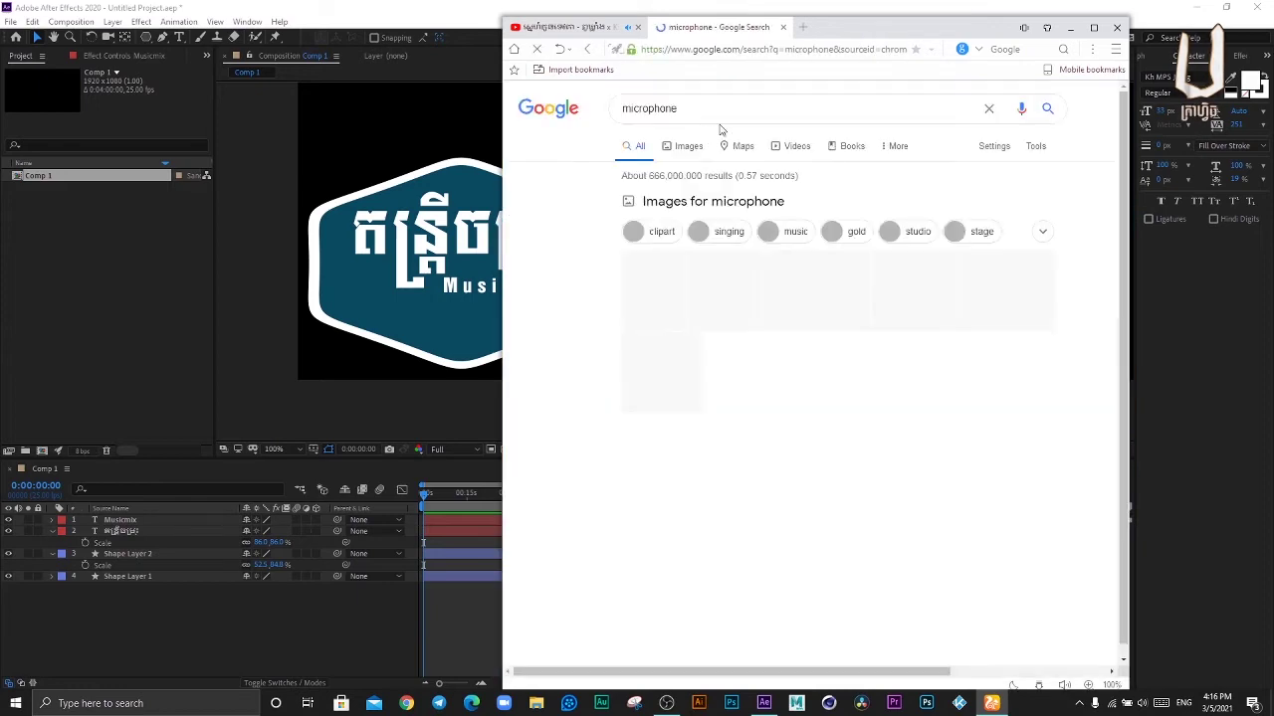
left_click(685, 149)
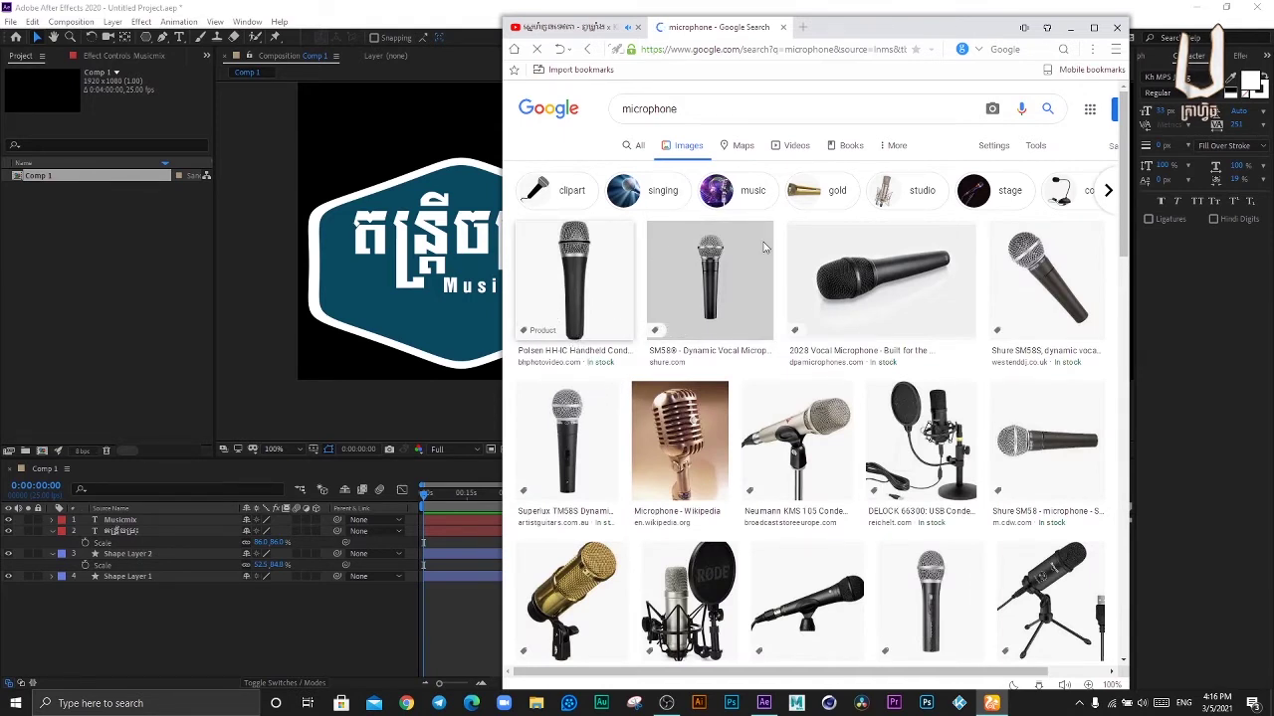
left_click(1025, 282)
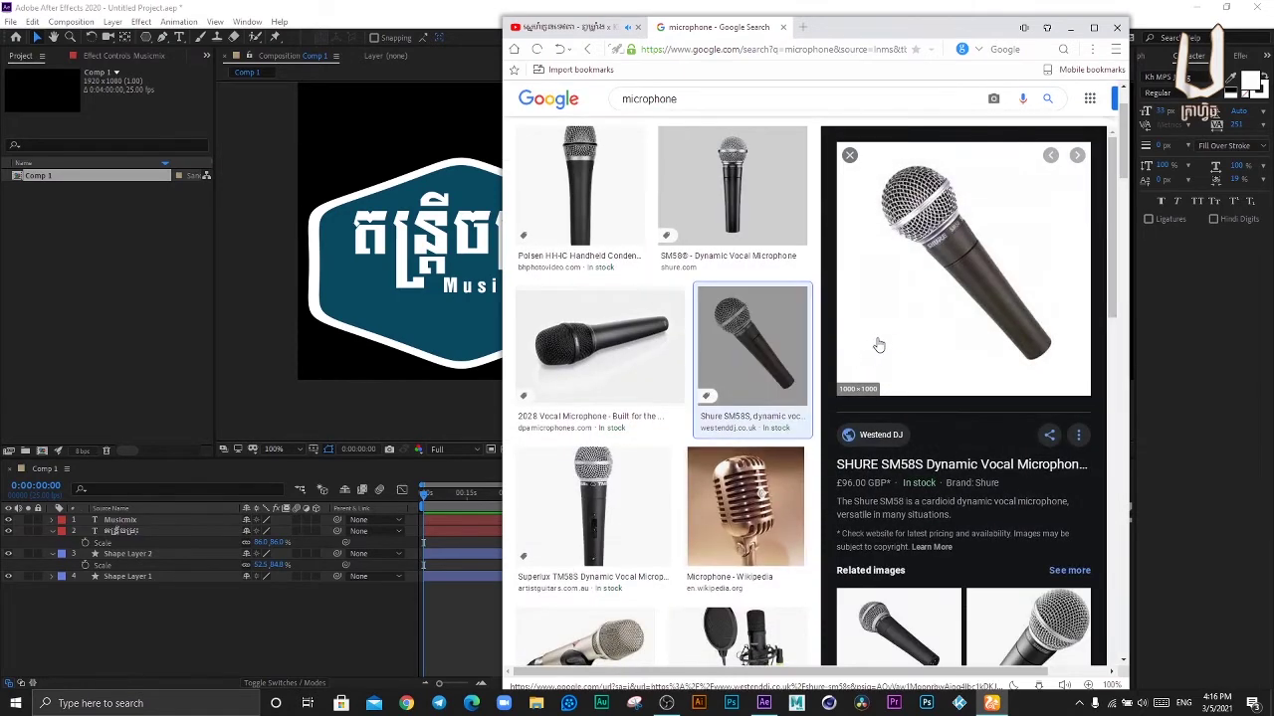
scroll(955, 199, "up", 1)
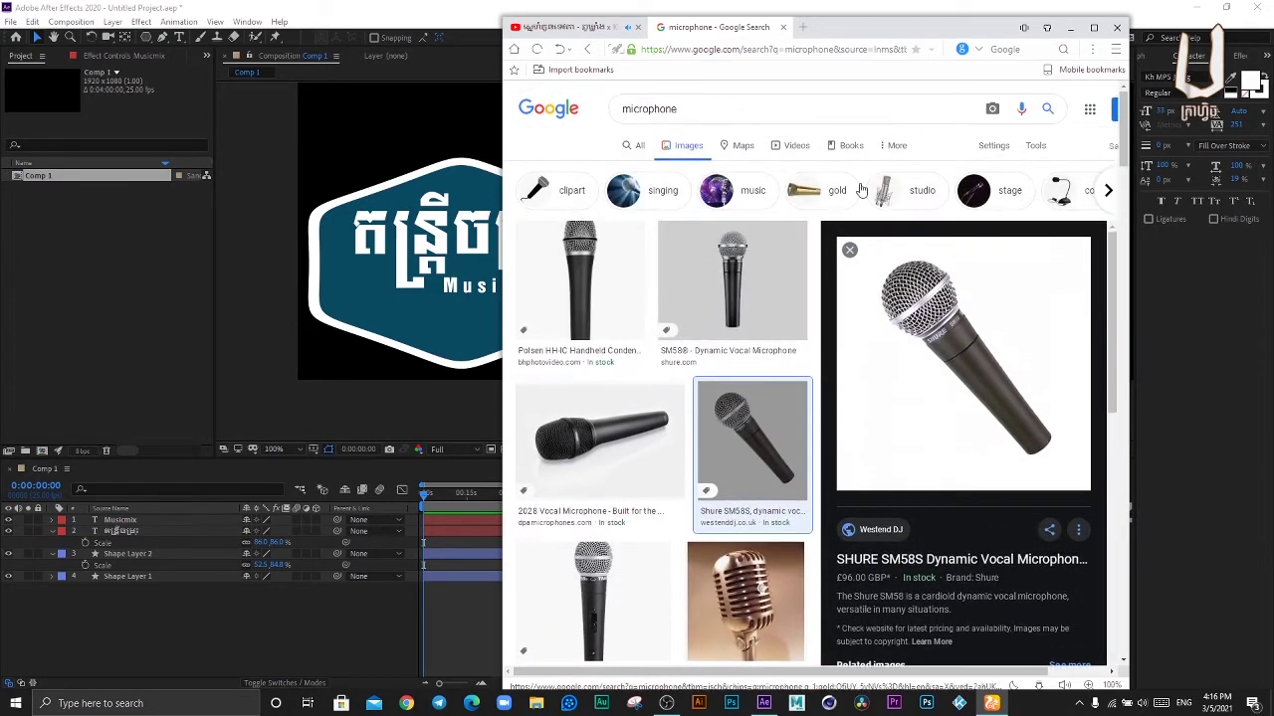
Step: Filter the microphone image results to Transparent colour
left_click(1035, 146)
left_click(659, 169)
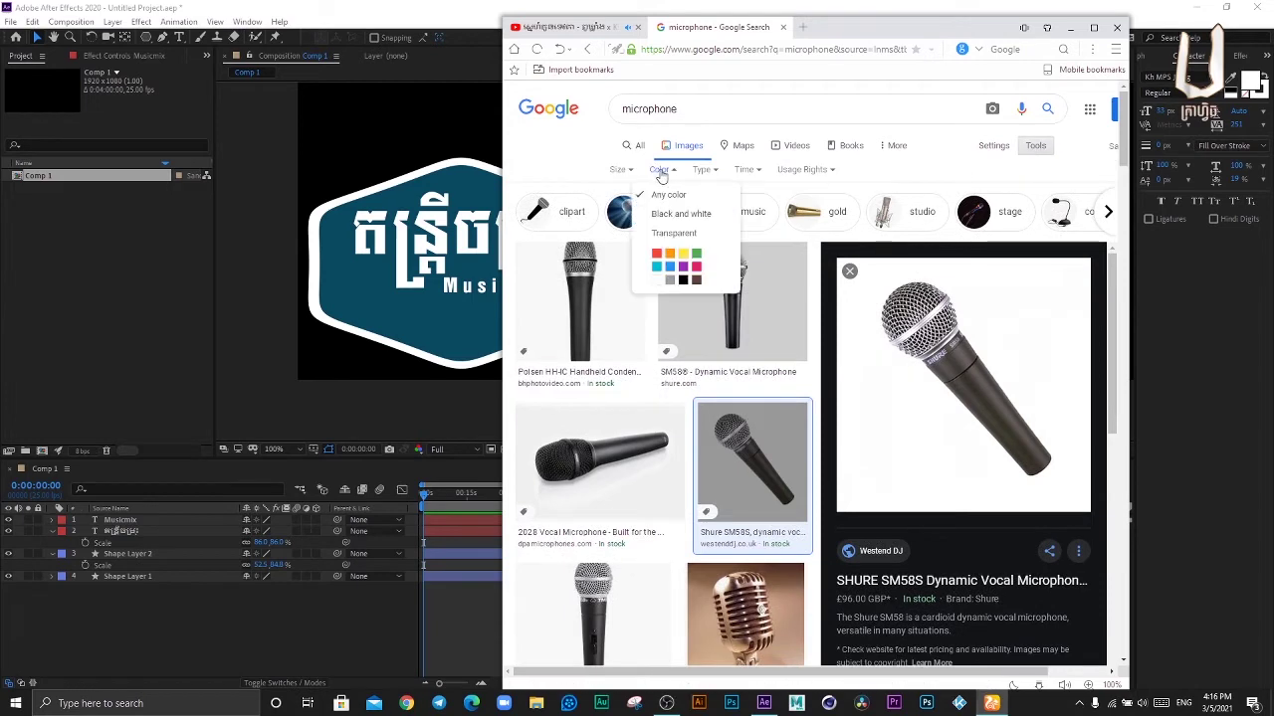
left_click(665, 234)
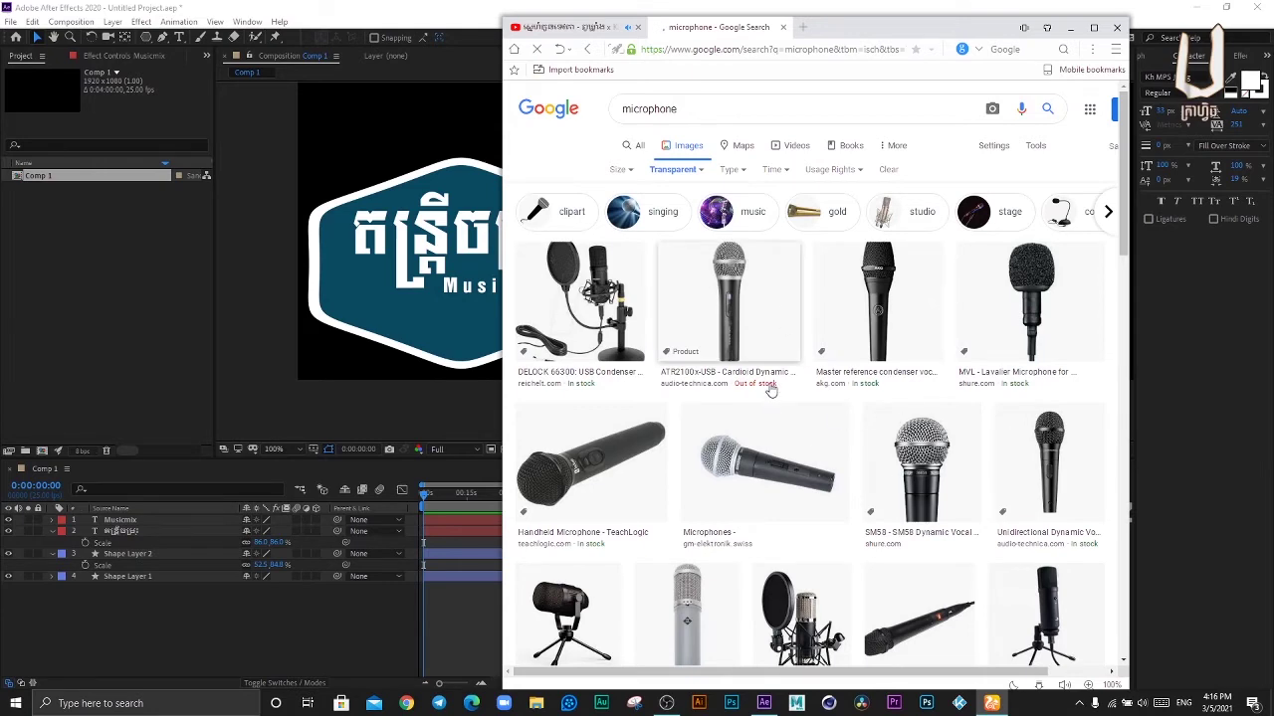
Step: Preview the vintage chrome microphone image from the filtered results
scroll(771, 390, "down", 1)
scroll(683, 398, "down", 1)
scroll(682, 418, "down", 1)
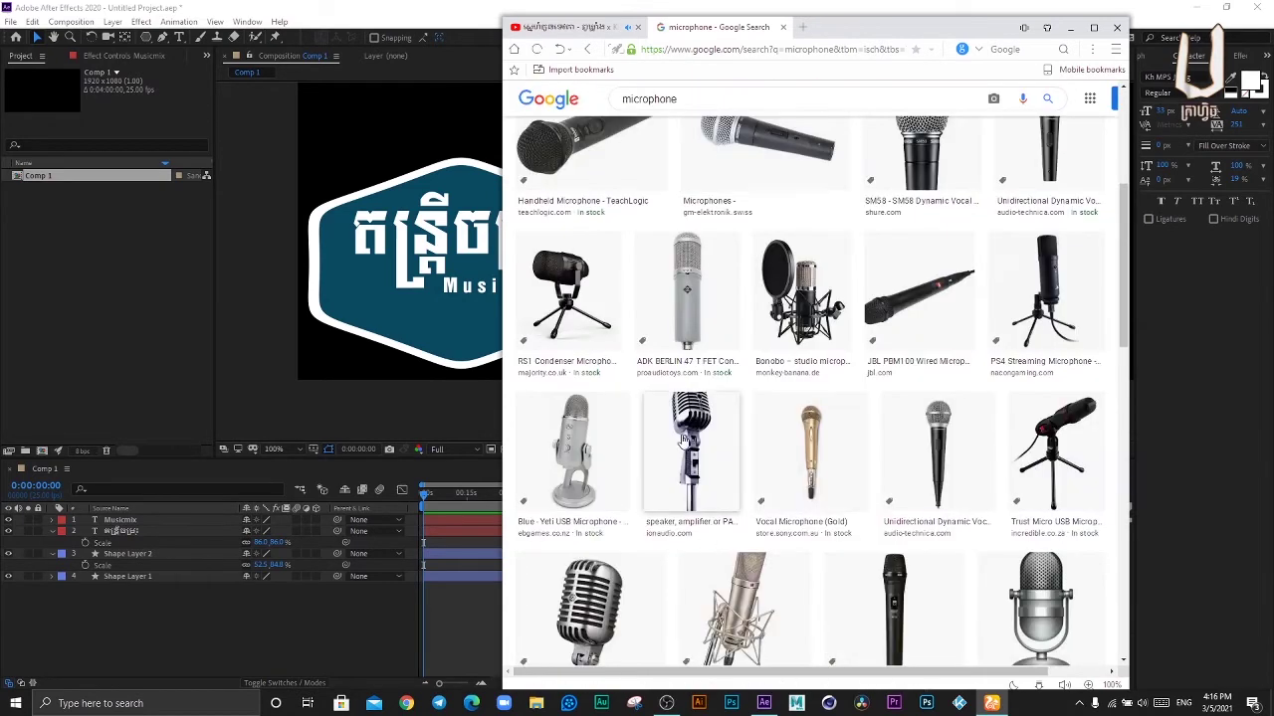
left_click(682, 438)
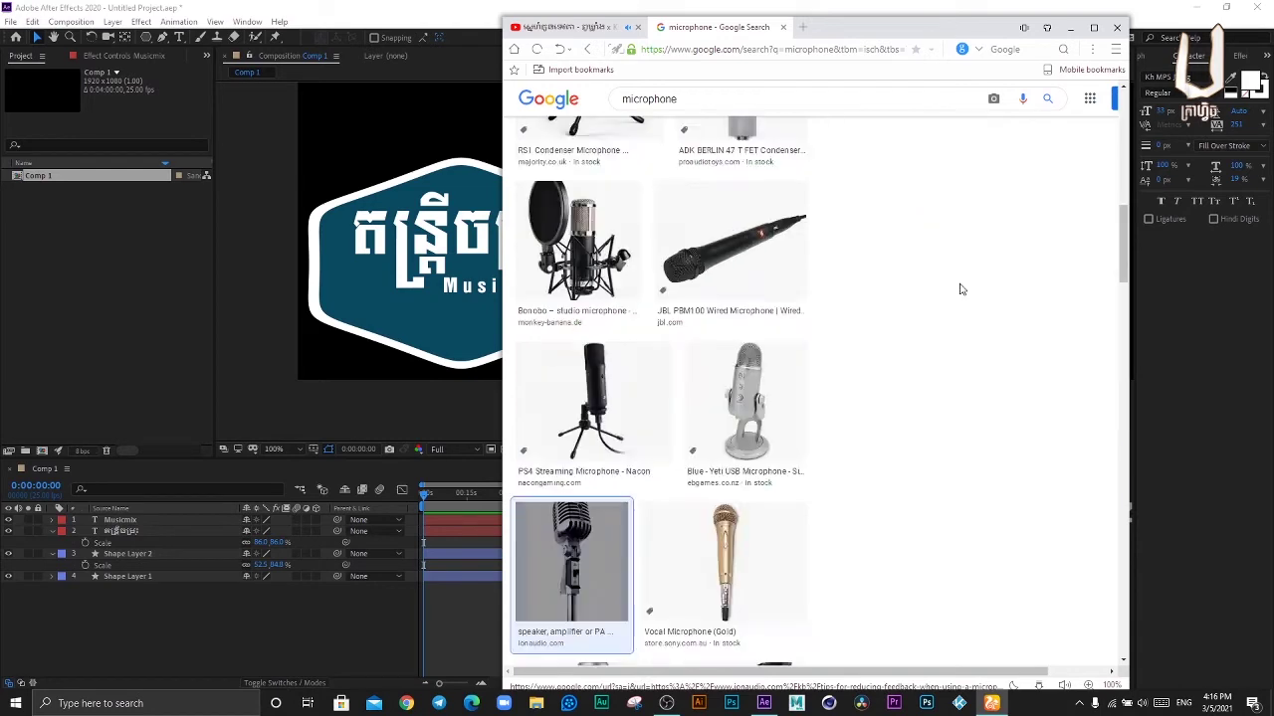
scroll(955, 355, "up", 3)
scroll(911, 356, "up", 1)
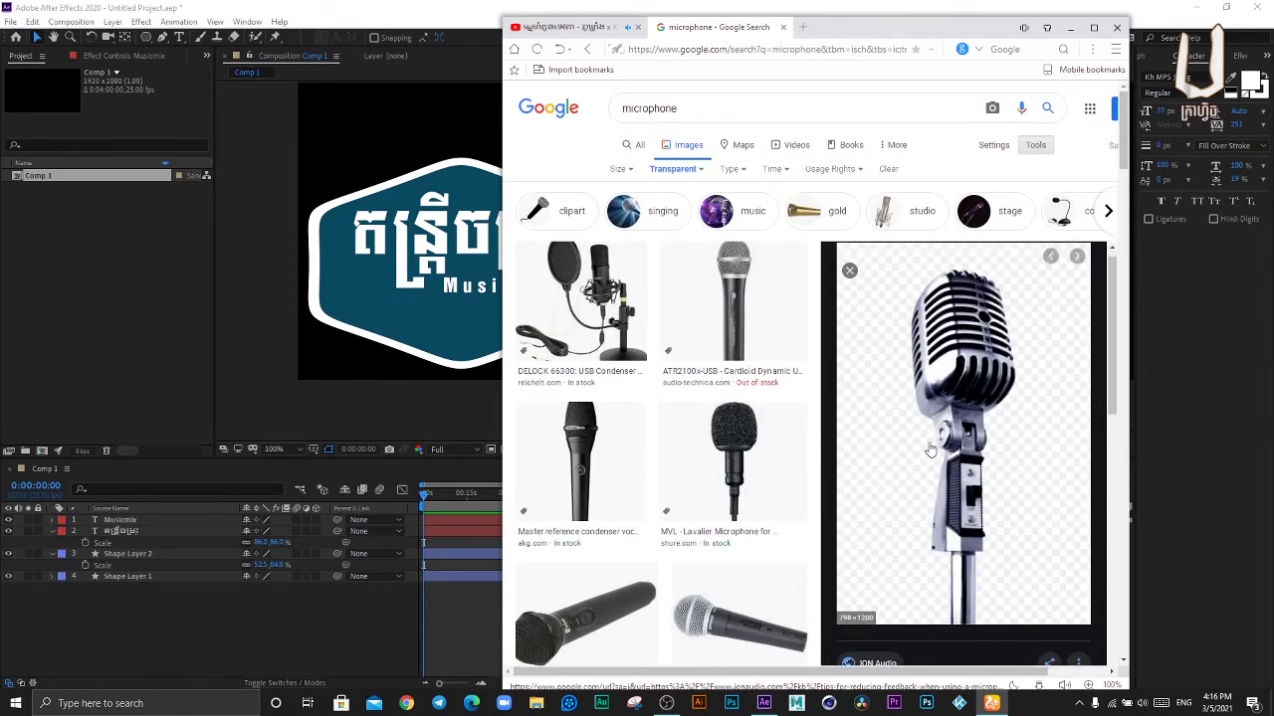
Step: Save the vintage microphone image as microphone.png on the Desktop, then return to After Effects
right_click(958, 331)
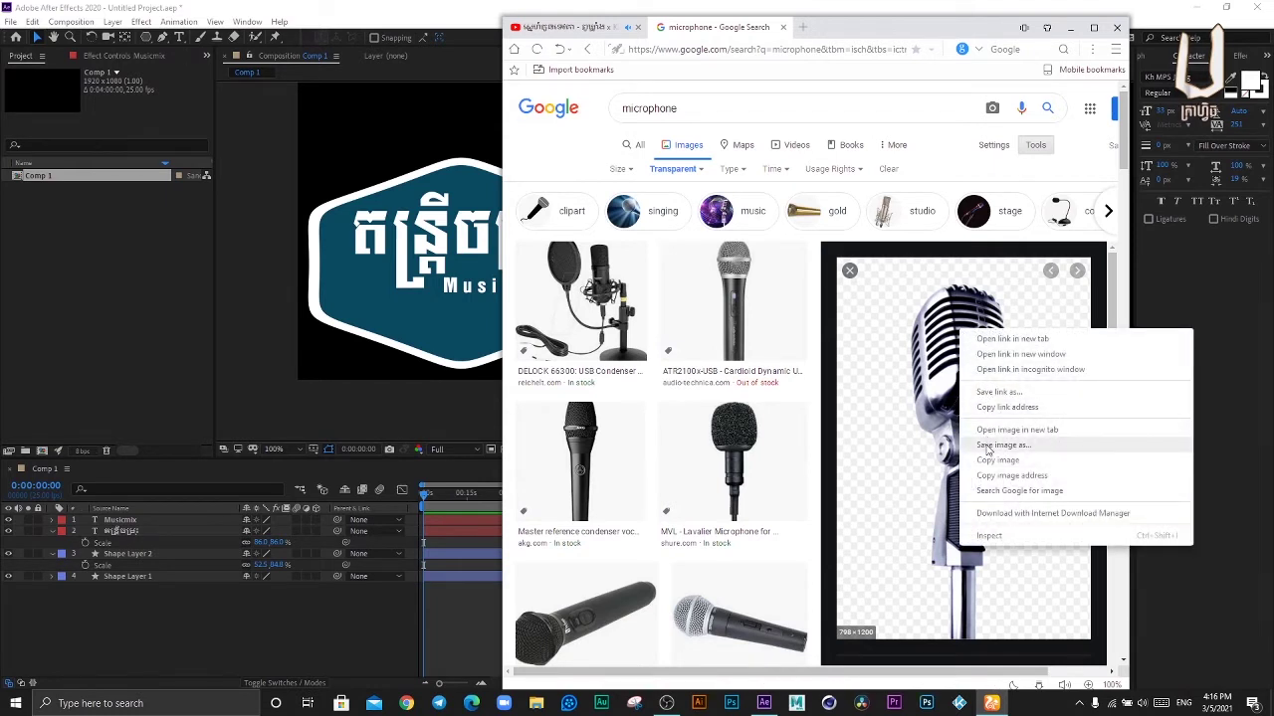
left_click(987, 445)
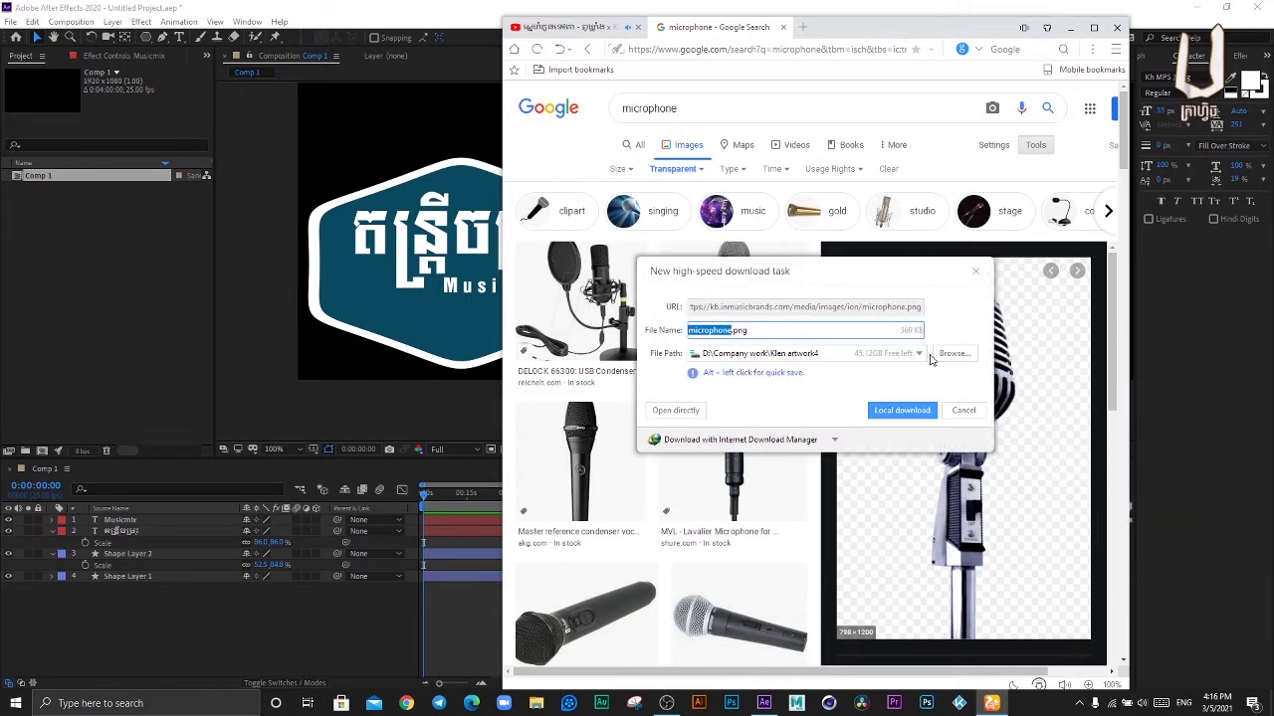
left_click(947, 356)
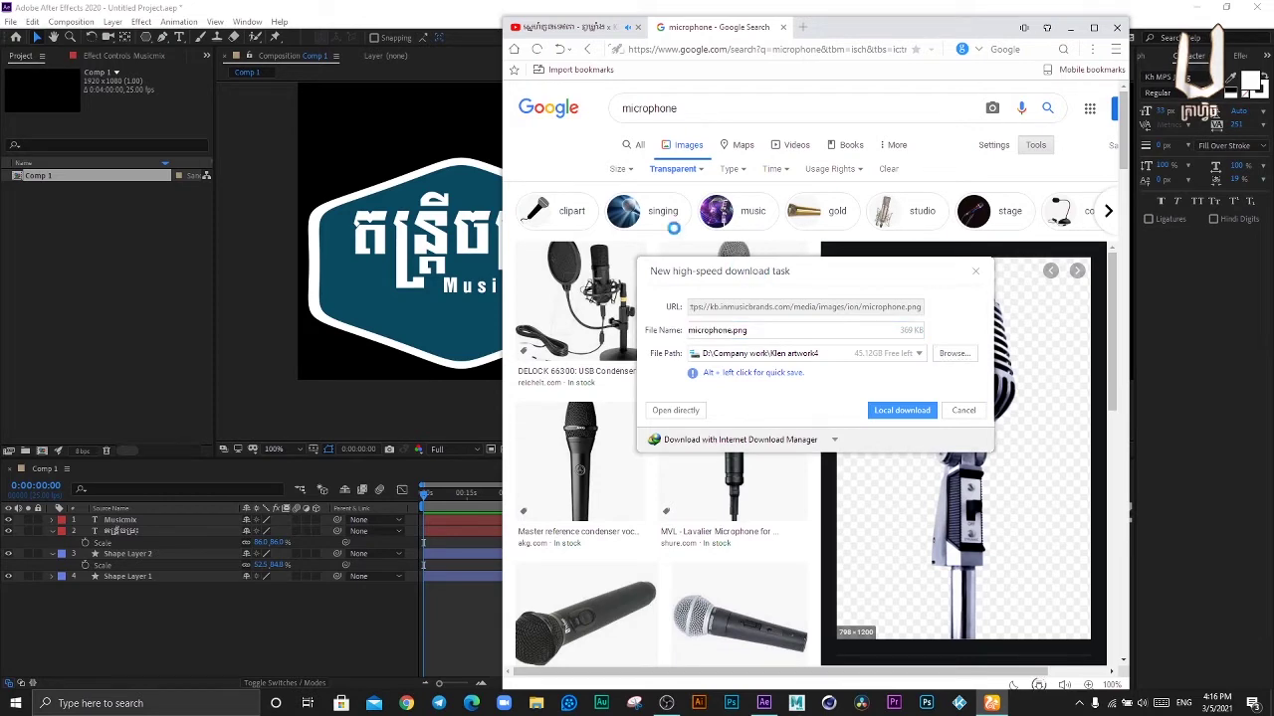
double_click(595, 315)
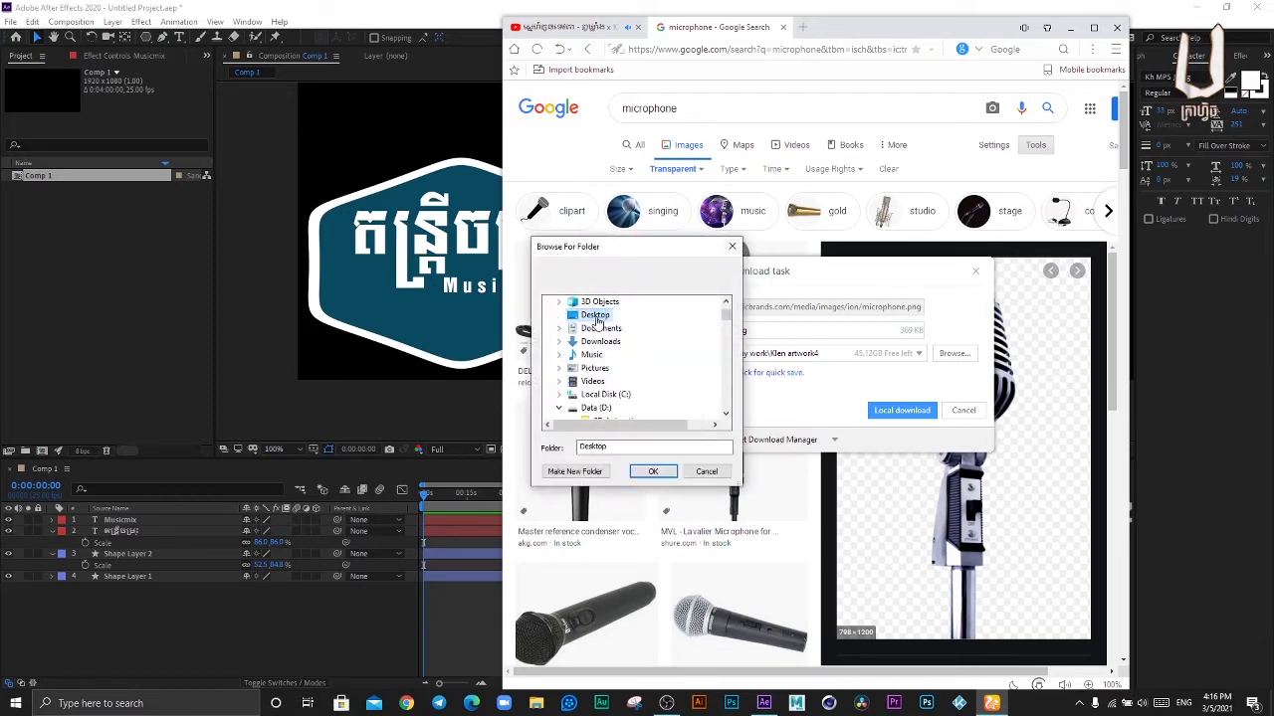
left_click(653, 472)
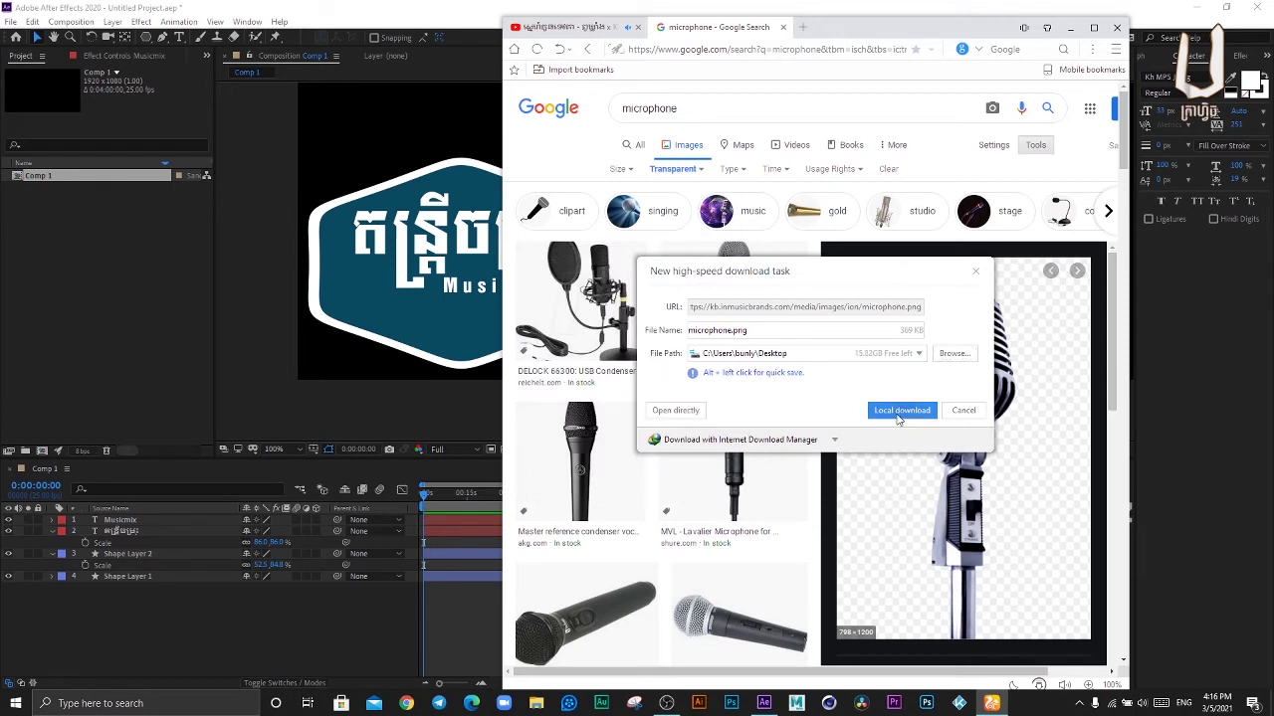
left_click(901, 409)
left_click(89, 302)
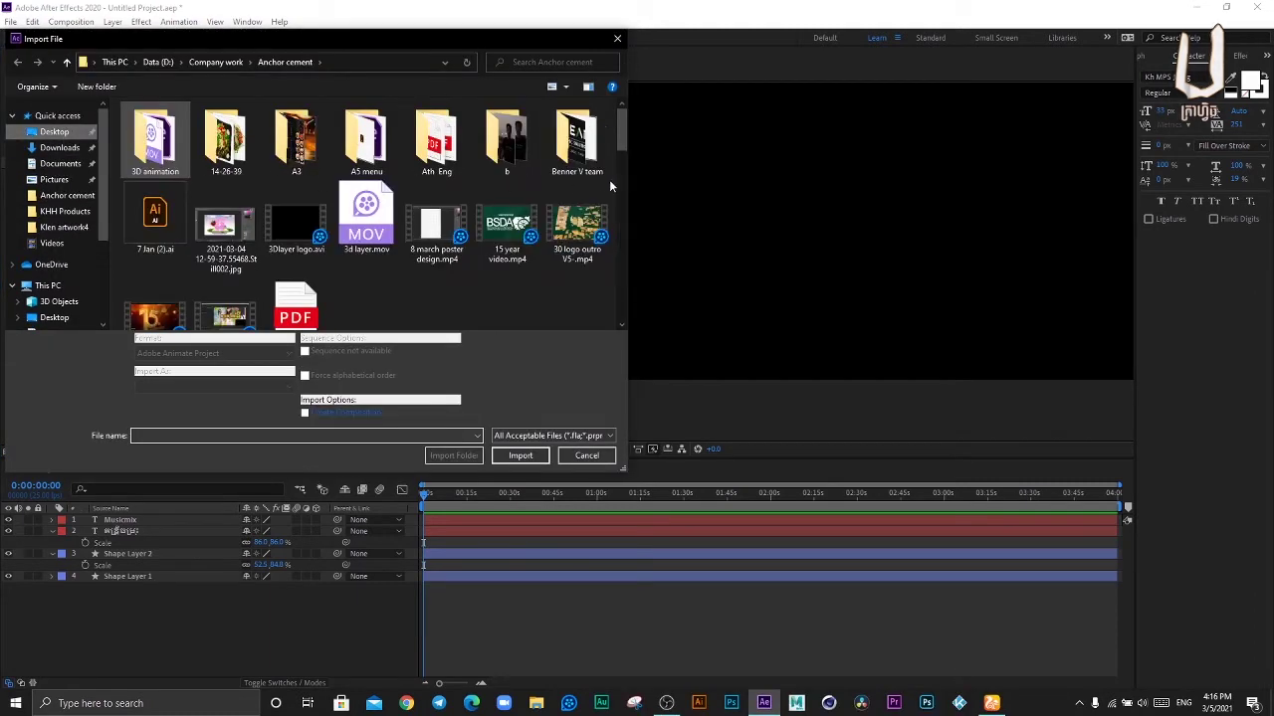
Step: Import microphone.png from the Desktop folder into the project
left_click_drag(620, 164, 617, 319)
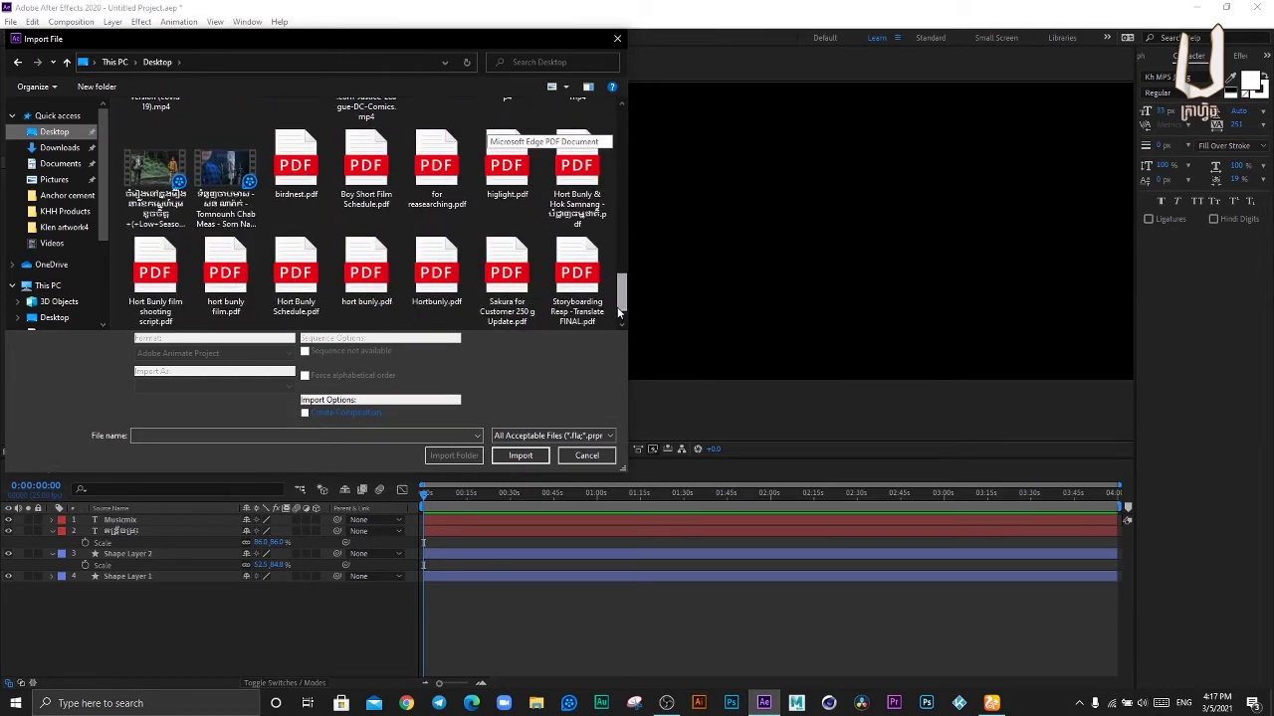
left_click(293, 278)
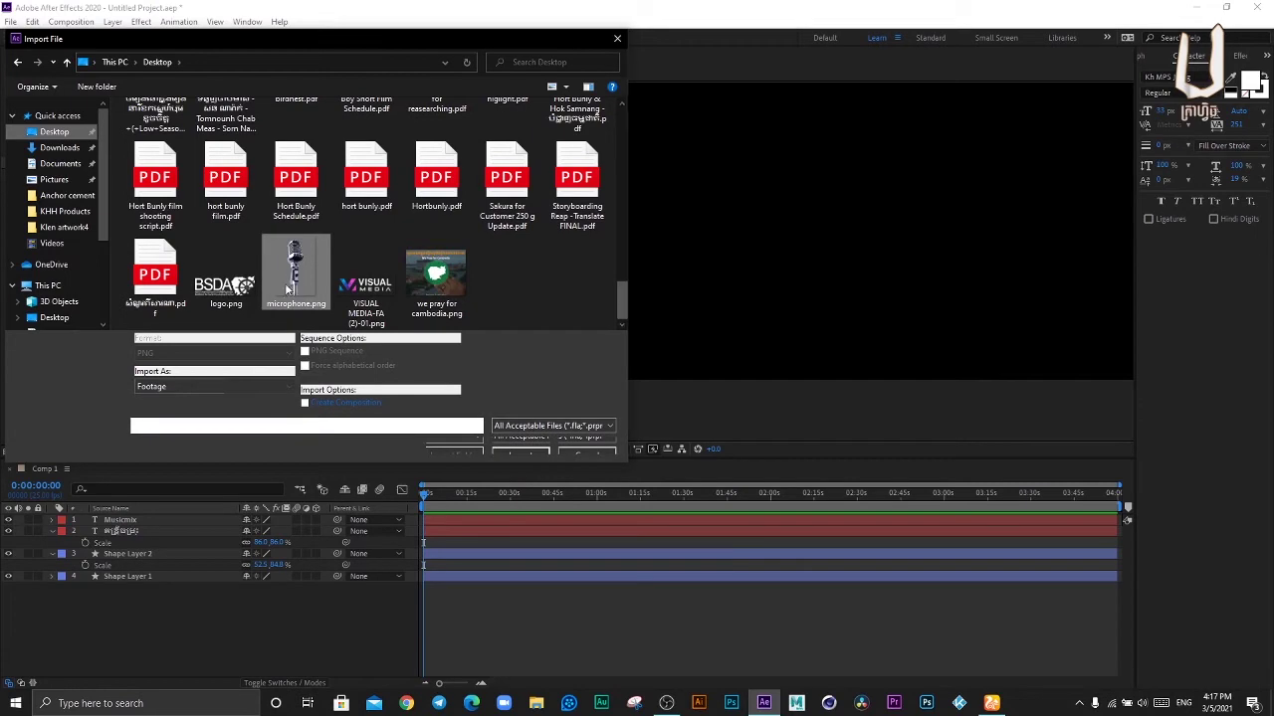
double_click(293, 278)
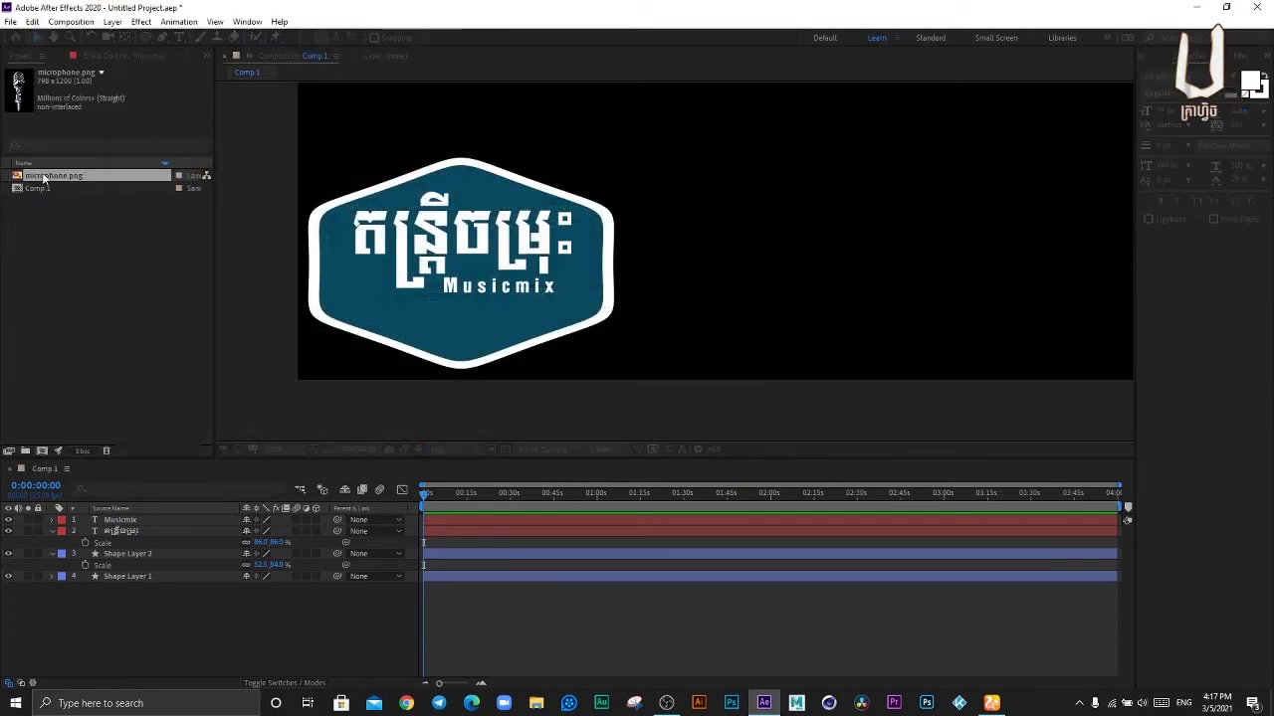
Step: Add microphone.png to Comp 1 as the top layer and scale it down to 24%
left_click_drag(118, 538, 117, 522)
scroll(836, 252, "down", 2)
scroll(833, 254, "down", 1)
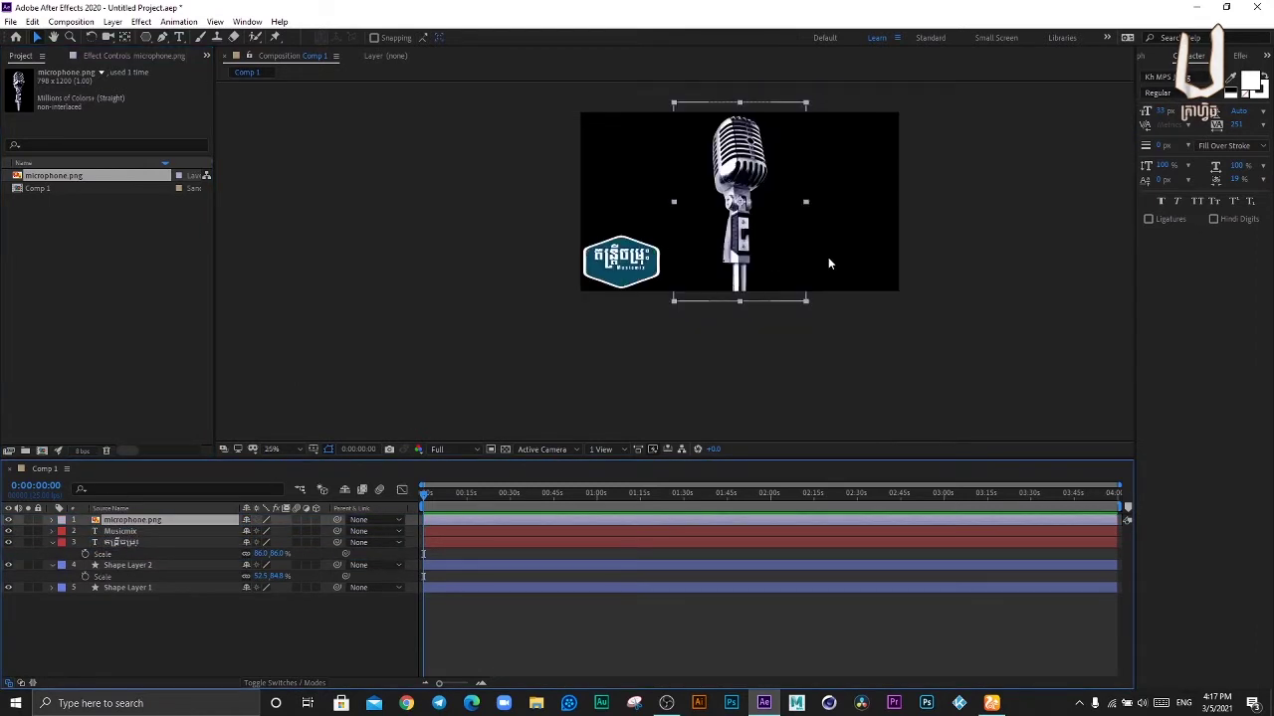
key("s")
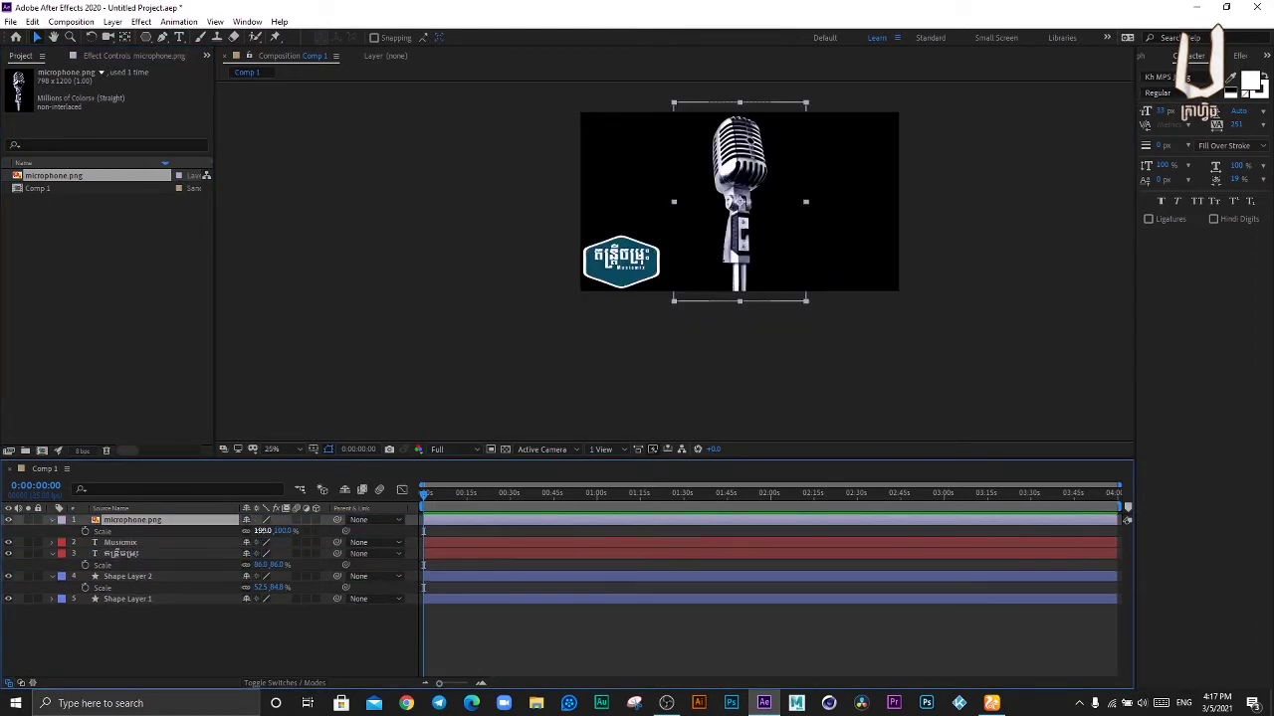
left_click_drag(261, 531, 214, 544)
Step: Move the microphone to the bottom-left edge of the teal badge
scroll(728, 231, "up", 1)
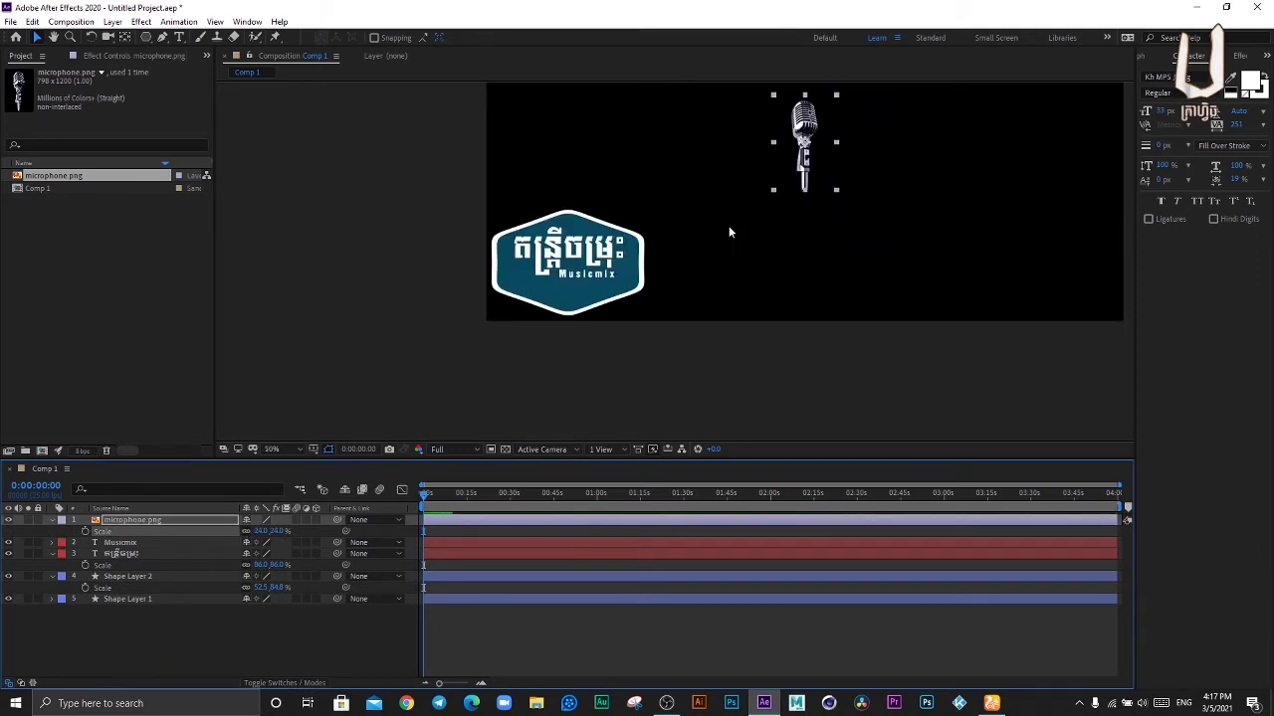
mouse_move(813, 129)
left_mouse_down()
mouse_move(518, 289)
mouse_move(543, 316)
left_mouse_up()
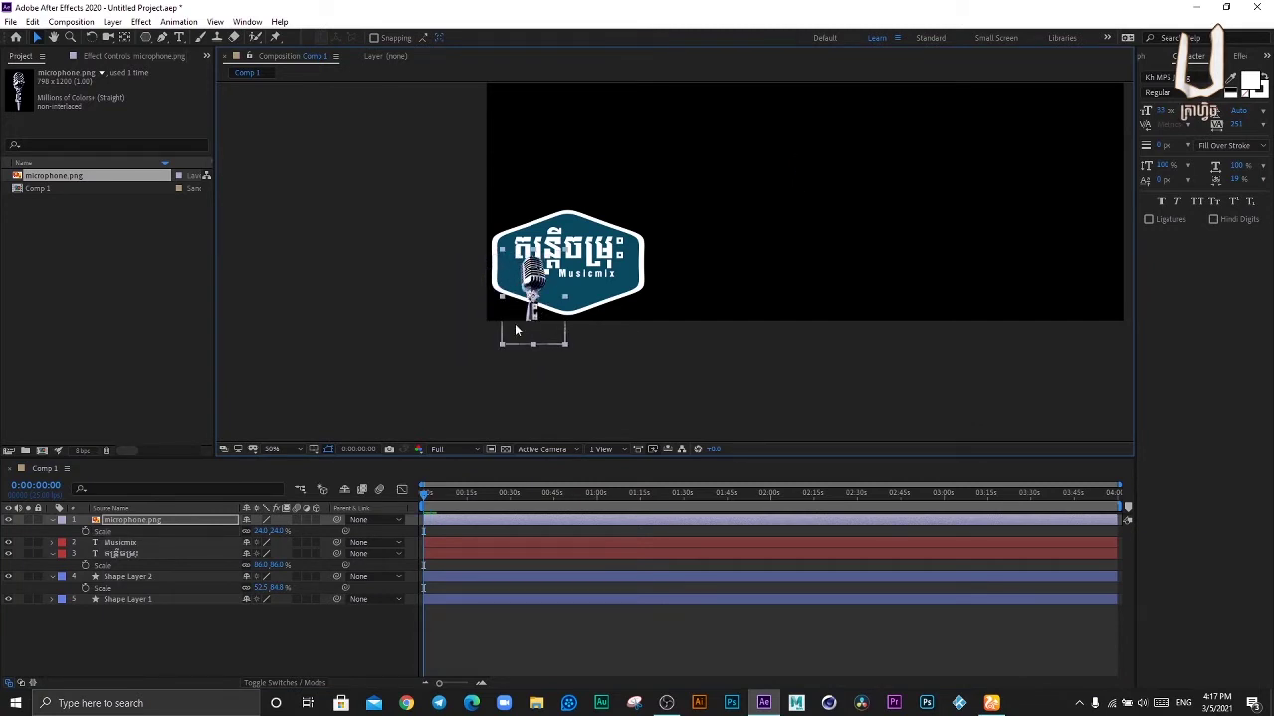
key("r")
left_click(51, 521)
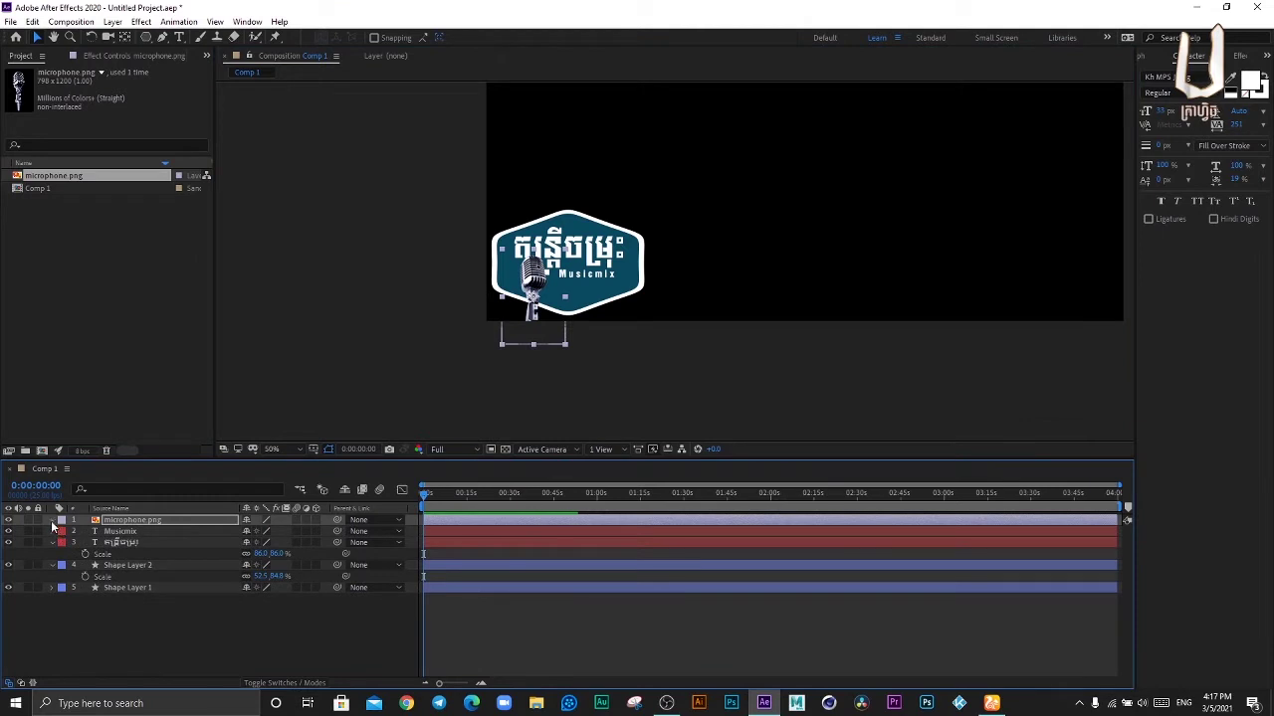
Step: Rotate the microphone about 15° and shift it up-left over the badge's left edge
left_click(52, 522)
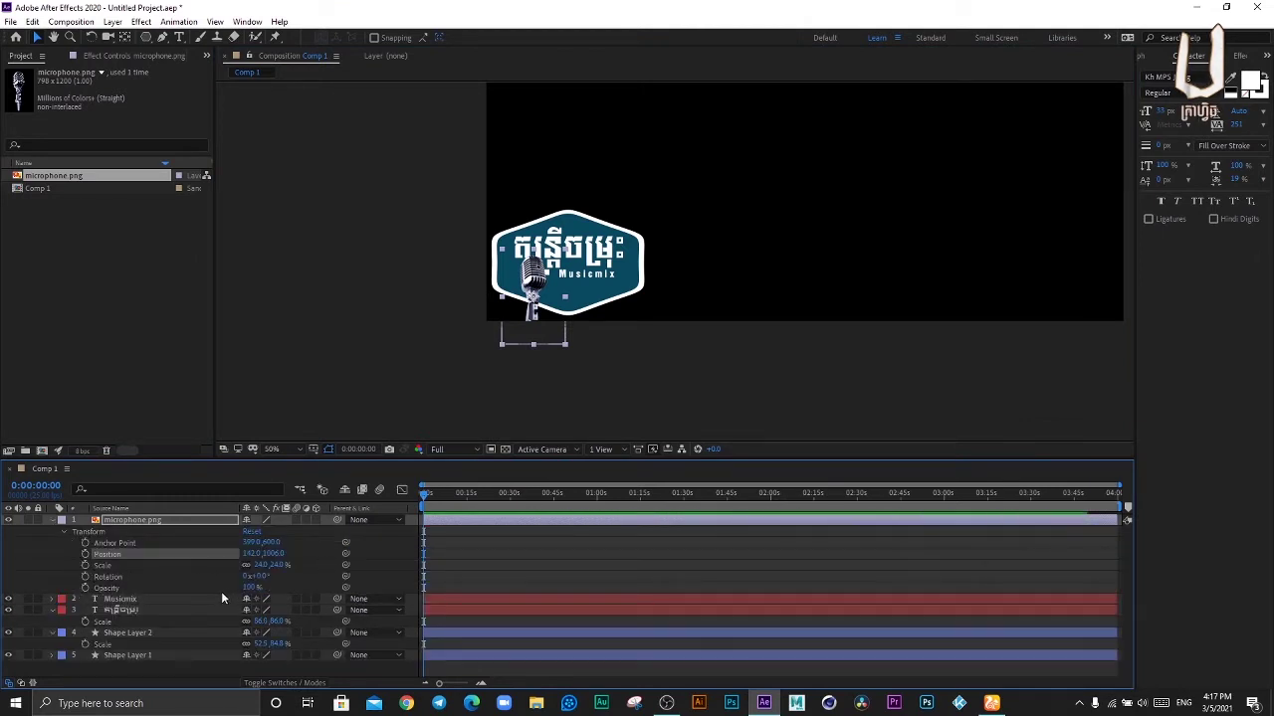
mouse_move(258, 577)
left_mouse_down()
mouse_move(271, 577)
mouse_move(251, 580)
left_mouse_up()
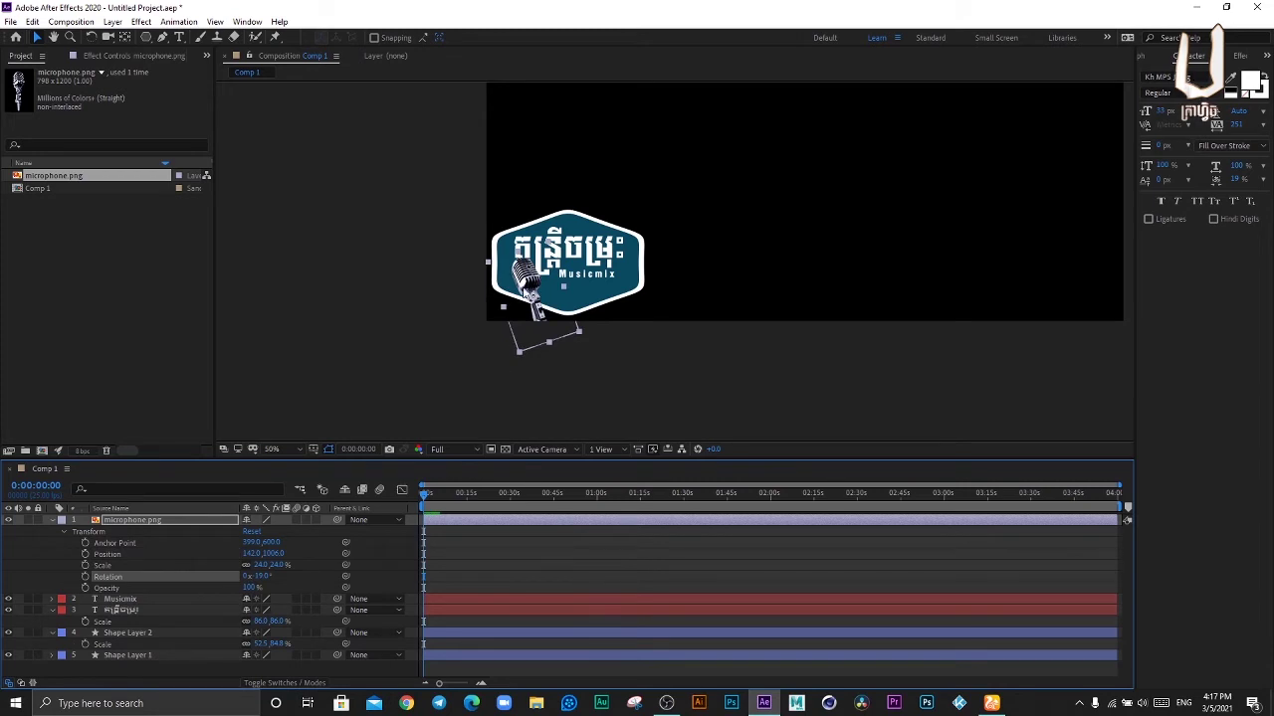
left_click(527, 284)
left_click_drag(527, 284, 516, 271)
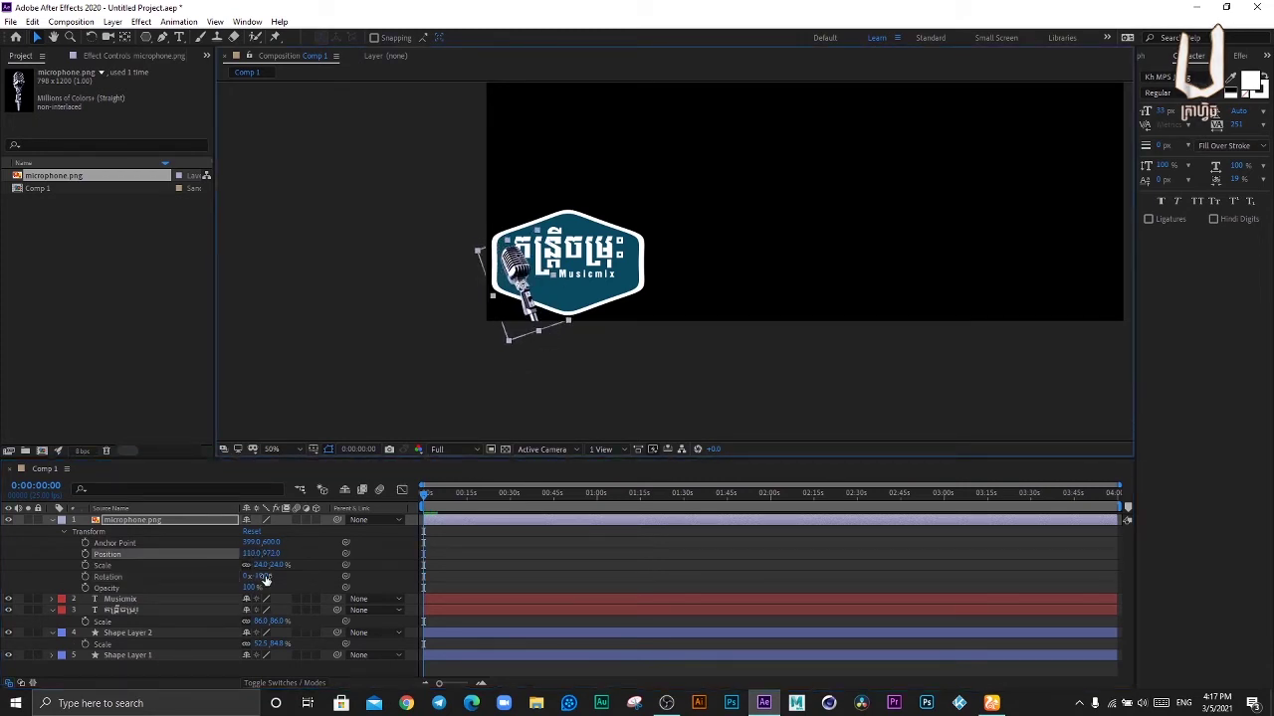
Step: Flip the microphone horizontally (scale -24, 24%) and move it onto the badge's lower-left
right_click(518, 266)
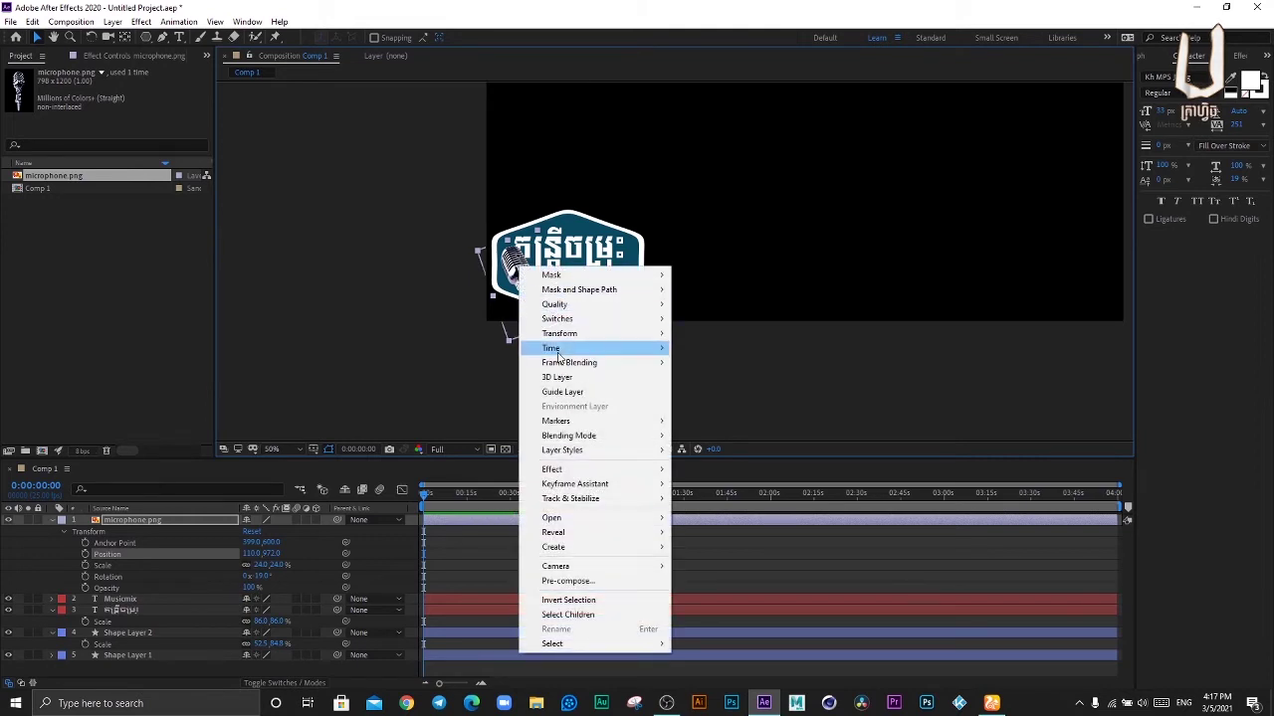
mouse_move(563, 341)
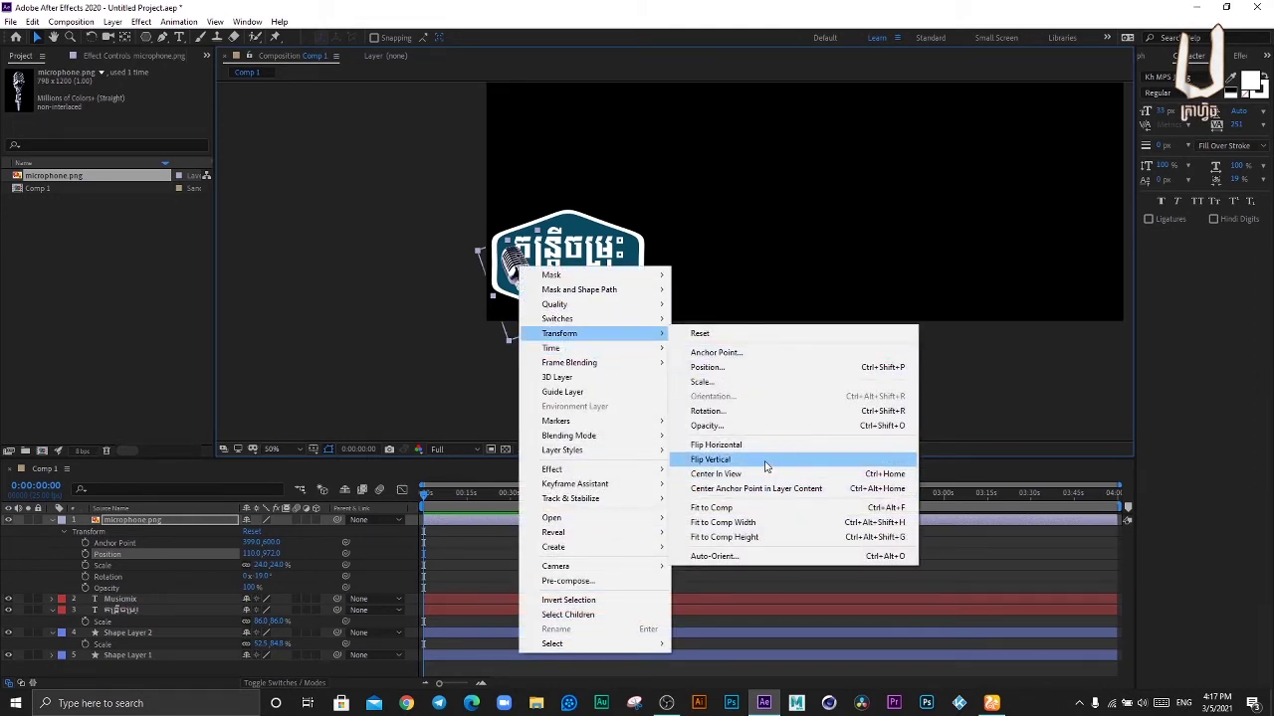
left_click(765, 461)
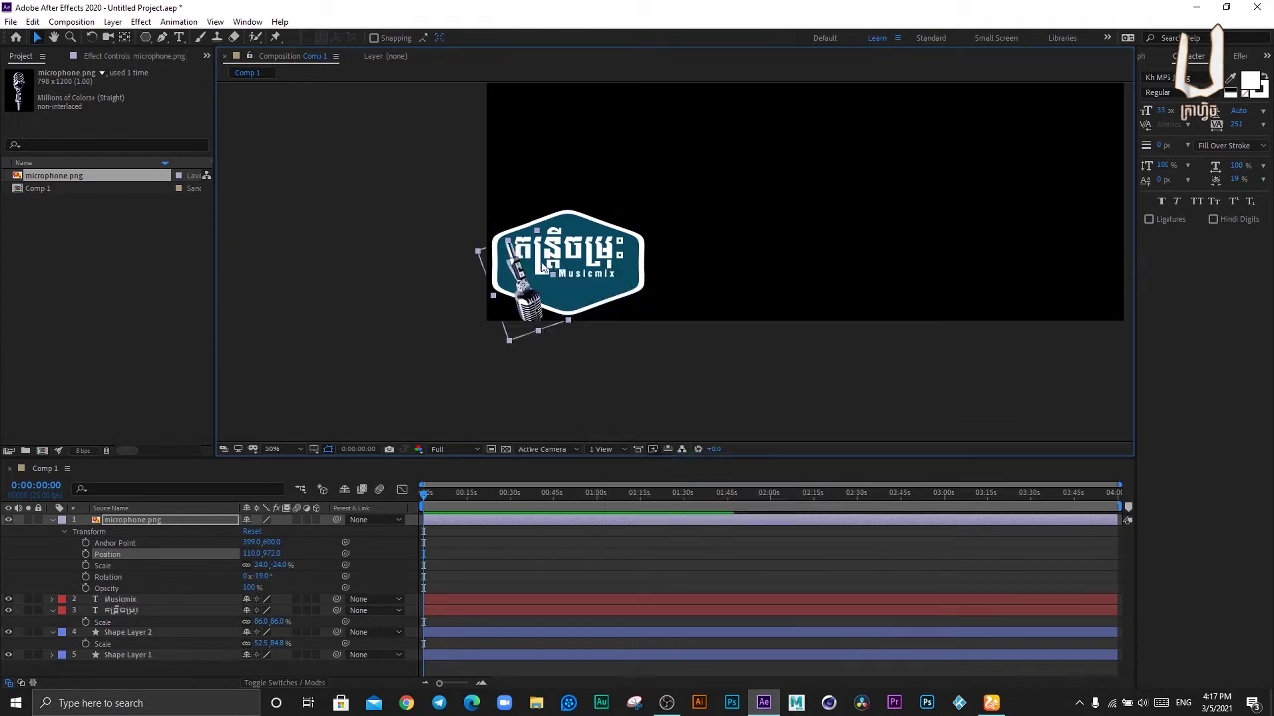
right_click(528, 292)
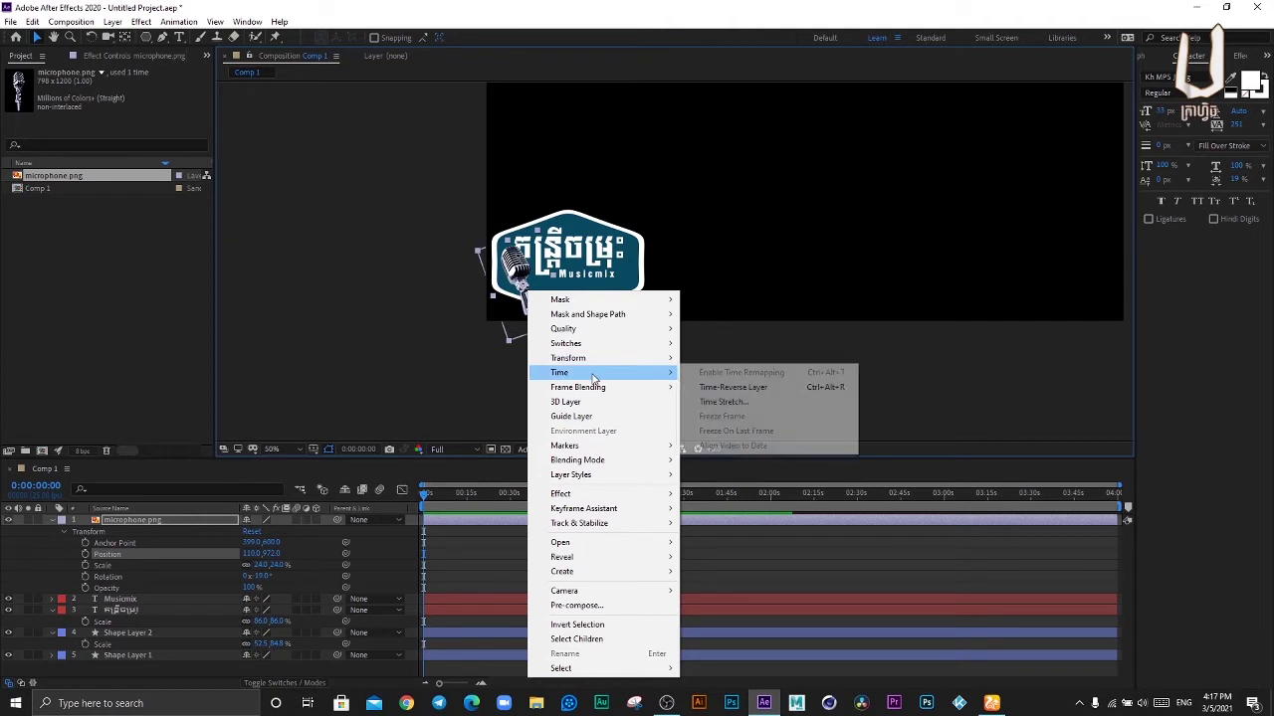
mouse_move(604, 360)
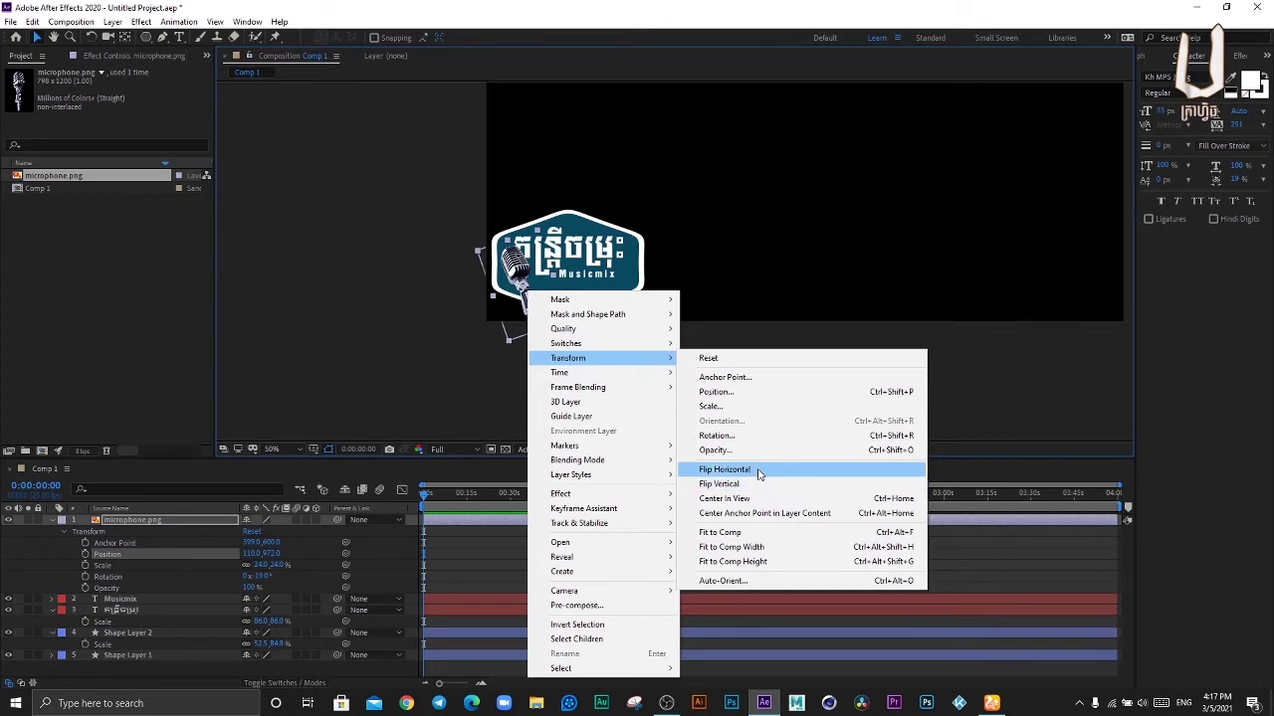
left_click(758, 470)
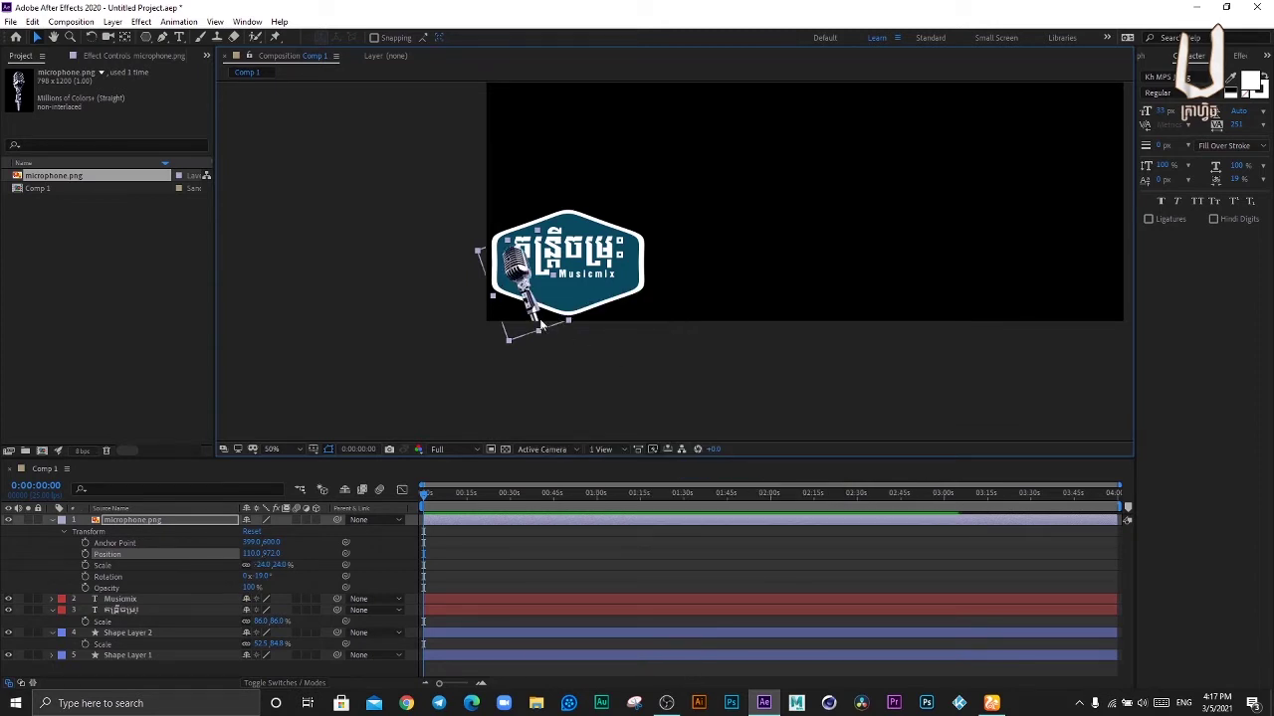
mouse_move(520, 287)
left_mouse_down()
mouse_move(551, 254)
mouse_move(546, 334)
left_mouse_up()
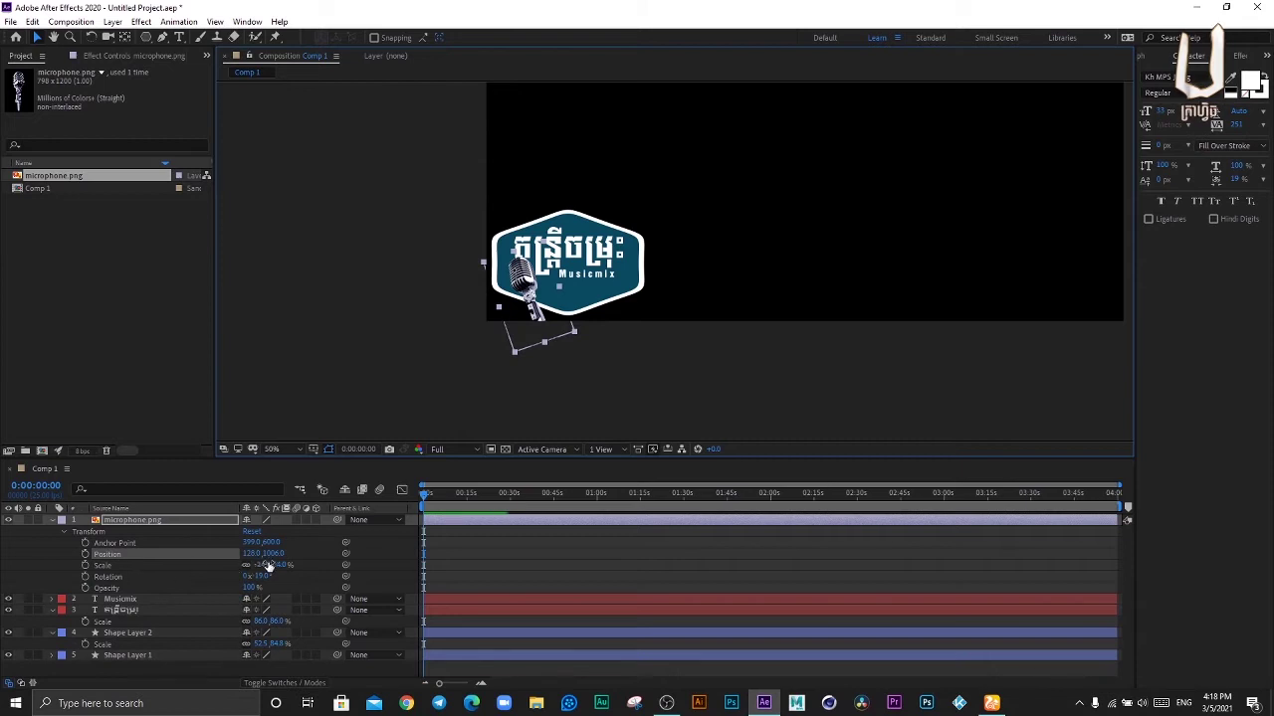
Step: Shrink the microphone to 11% and nudge its position on the badge
left_click_drag(280, 566, 261, 566)
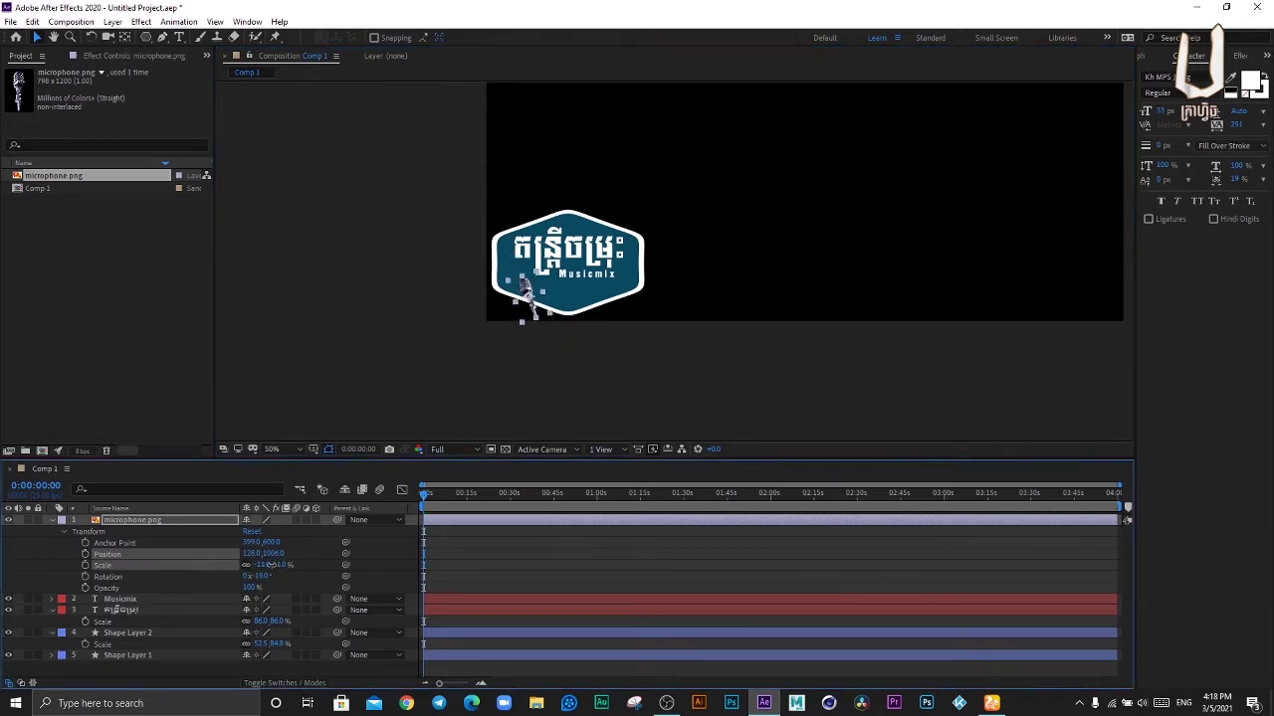
left_click(543, 305)
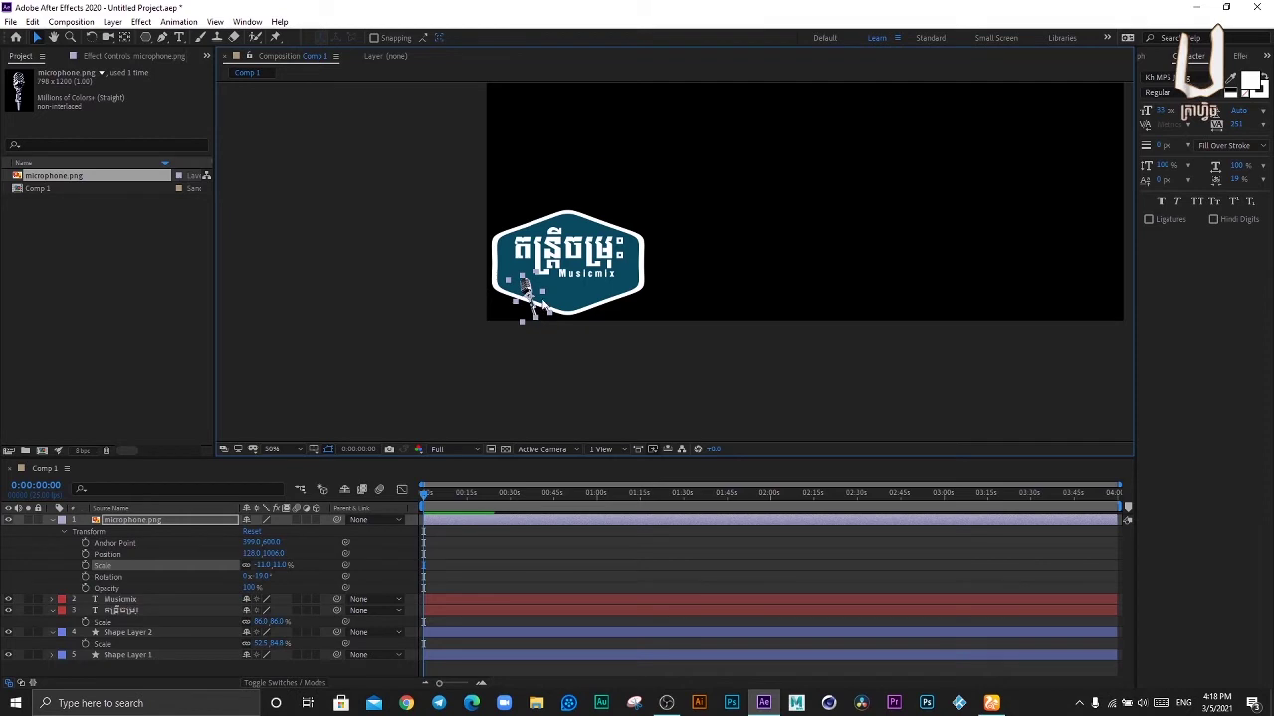
left_click_drag(528, 289, 516, 286)
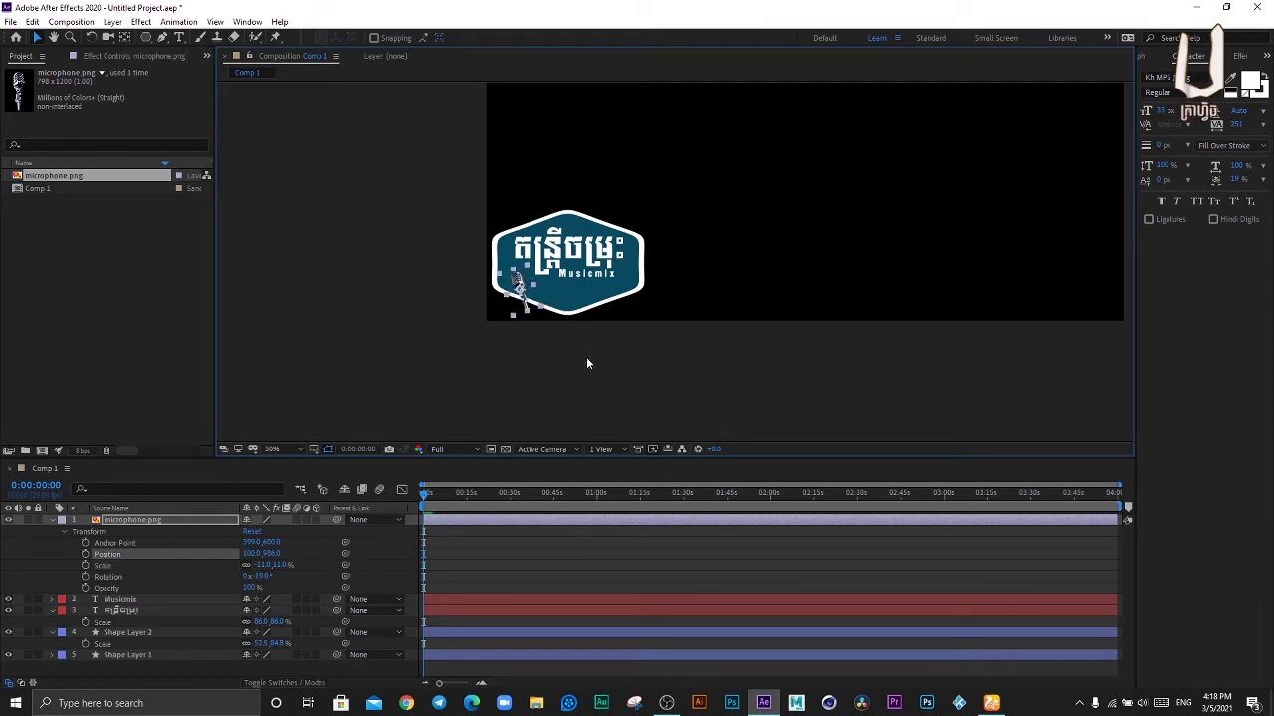
left_click(515, 319)
left_click(363, 303)
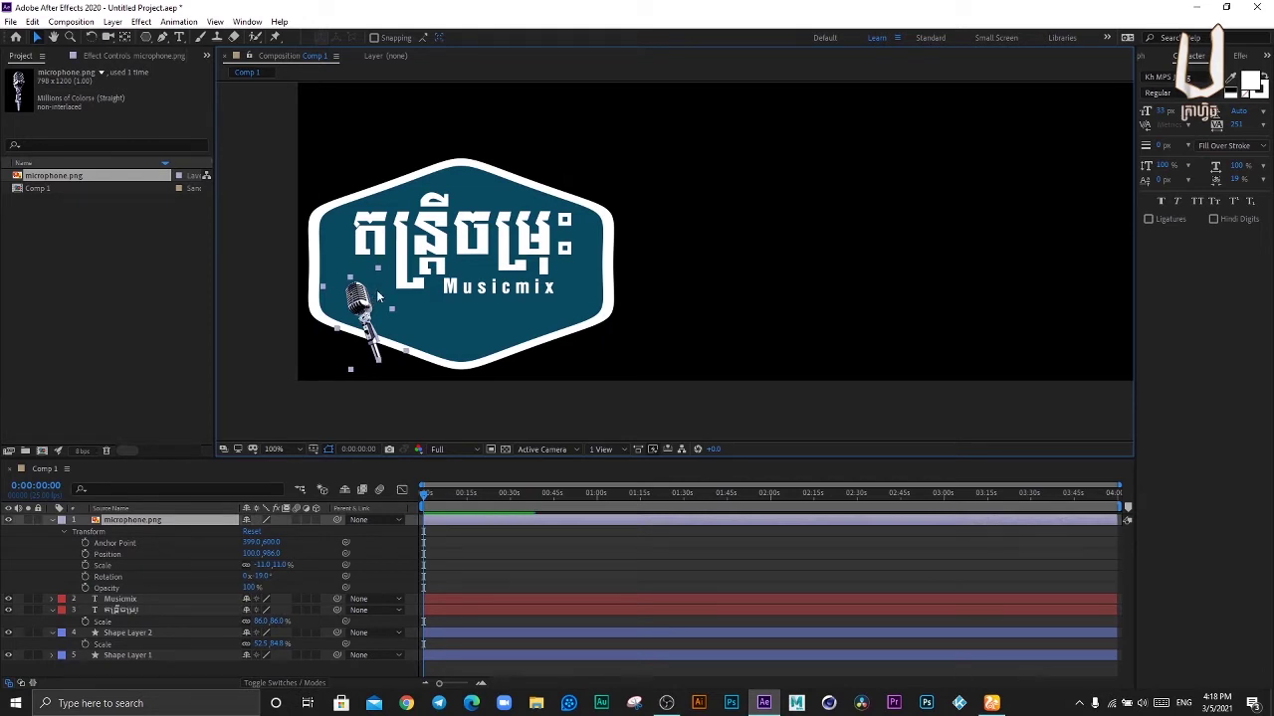
left_click(107, 553)
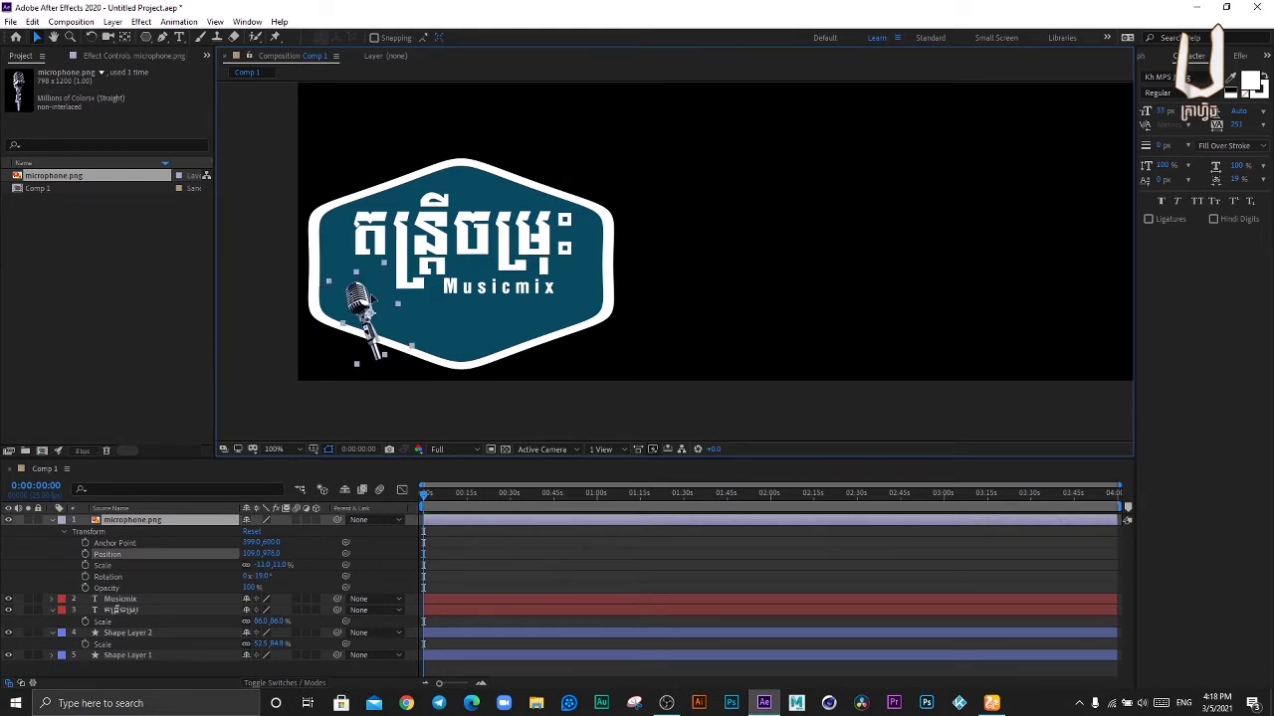
left_click_drag(363, 303, 373, 298)
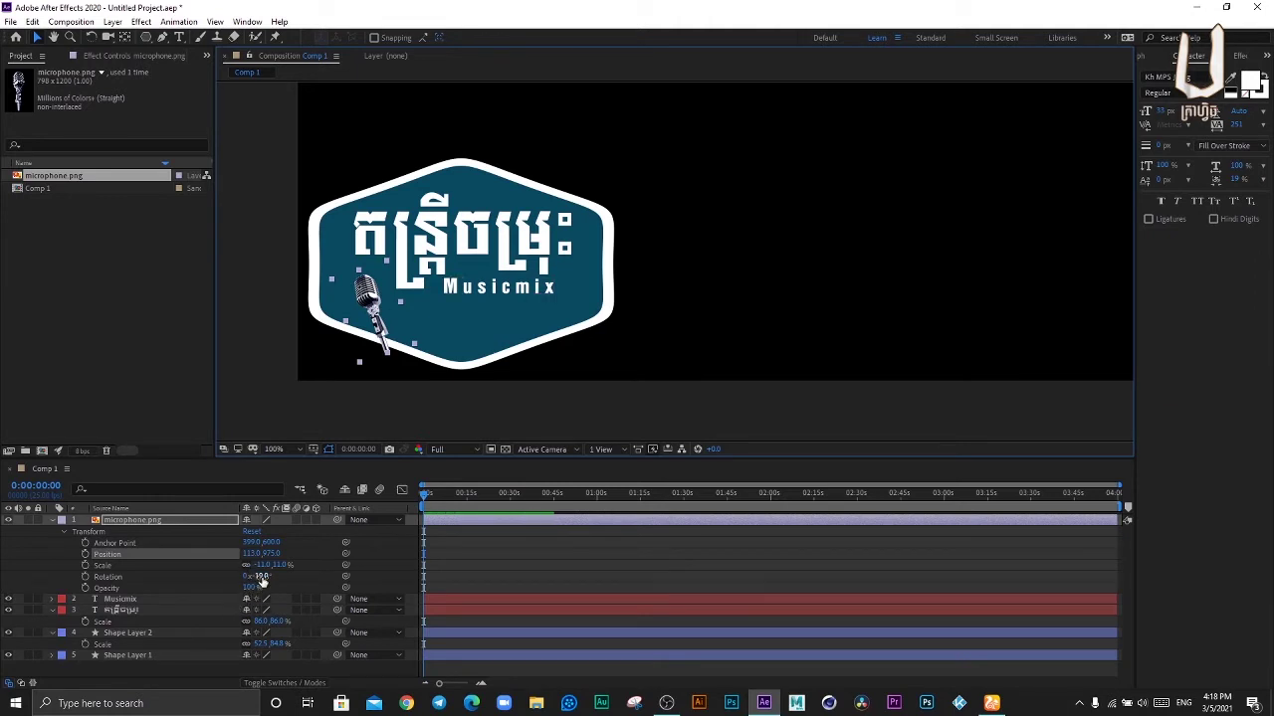
Step: Set the microphone's rotation to -29° and scale to 19%, placing it at the badge's lower-left corner
left_click_drag(262, 577, 244, 577)
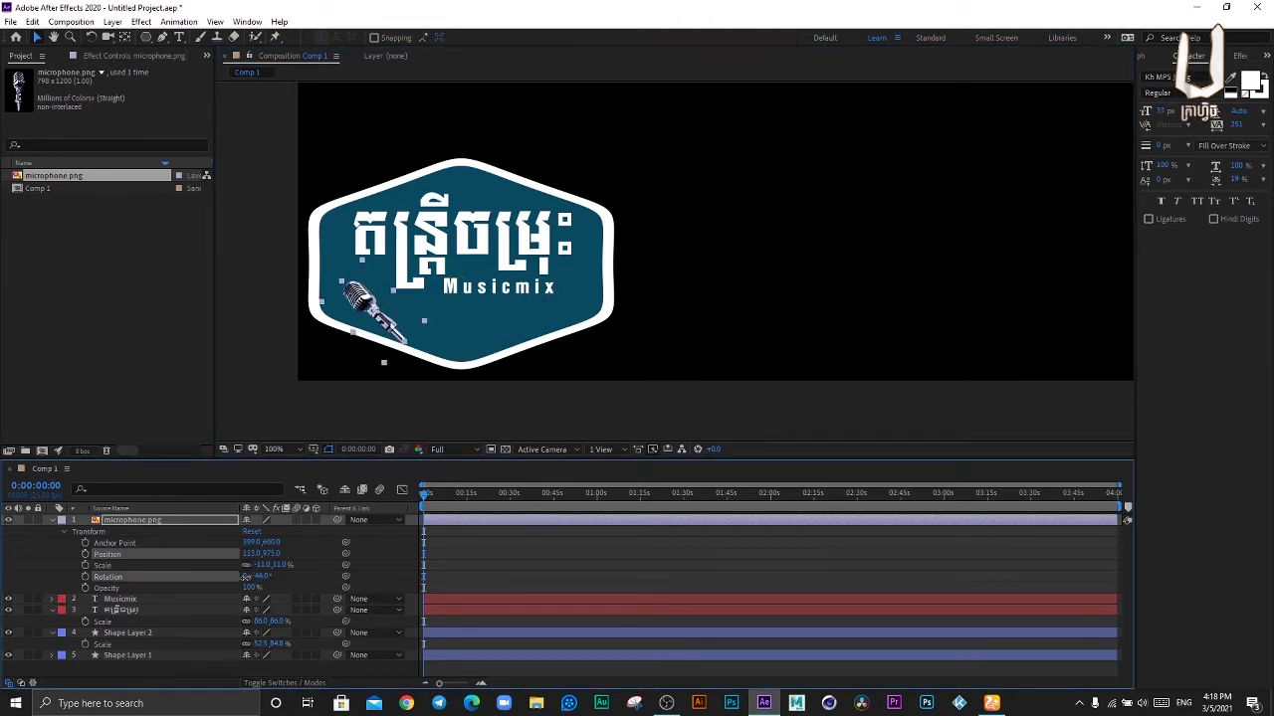
left_click_drag(249, 577, 255, 577)
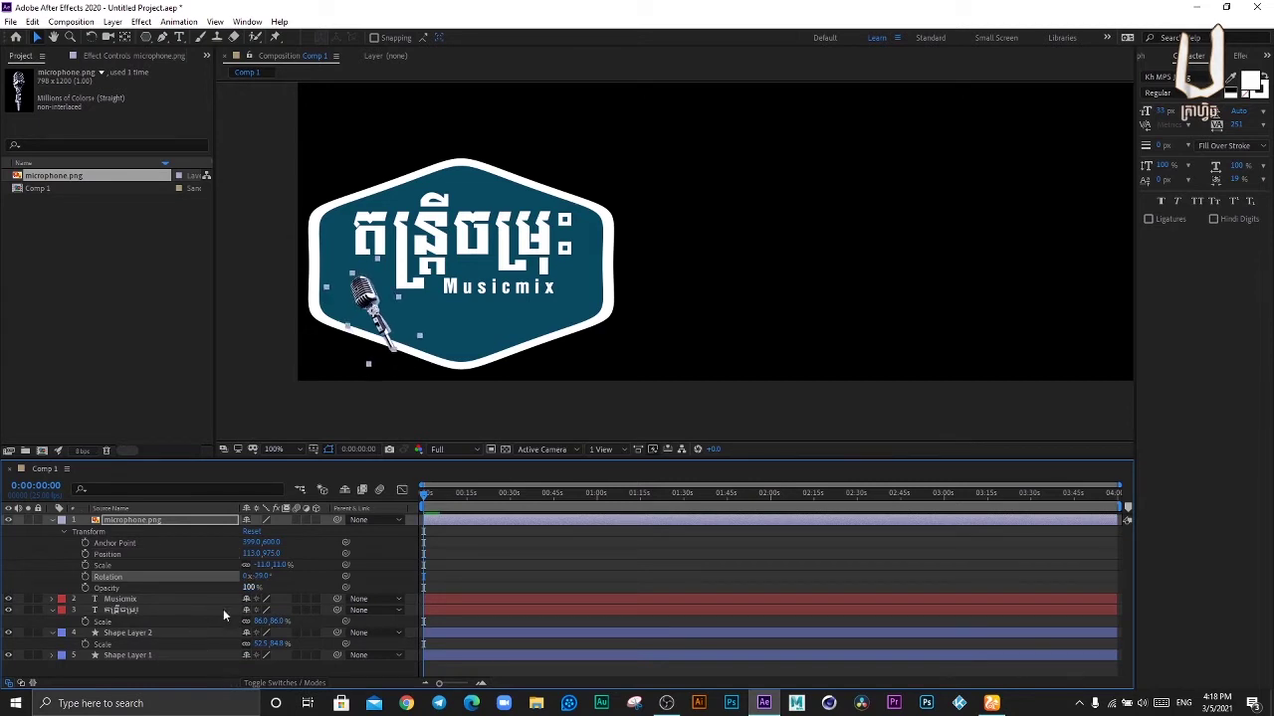
left_click_drag(254, 577, 275, 567)
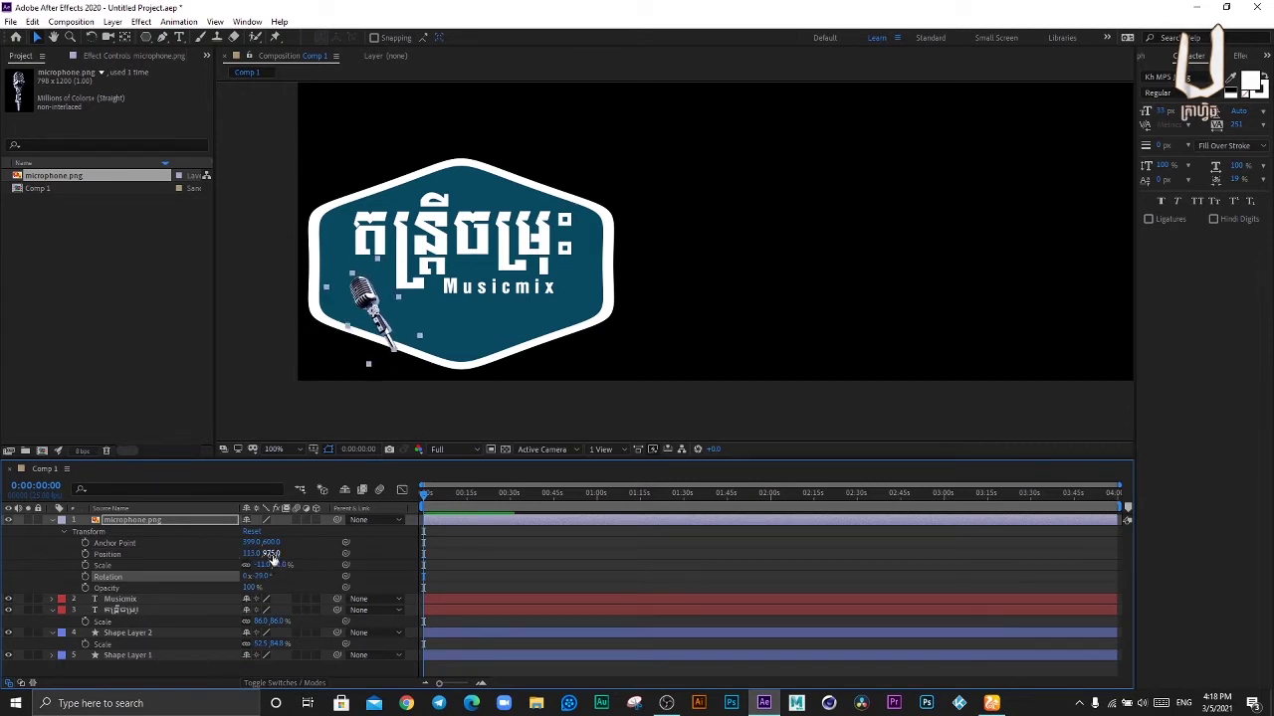
left_click_drag(273, 564, 281, 569)
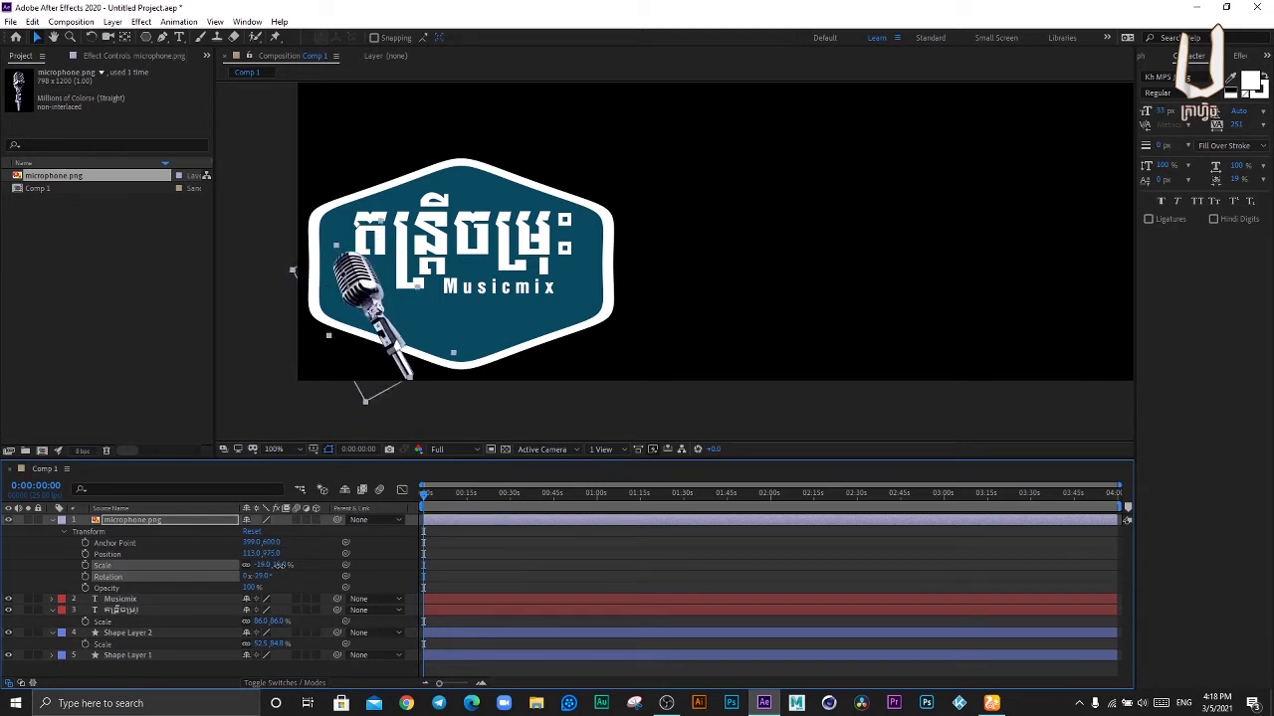
left_click_drag(370, 292, 382, 306)
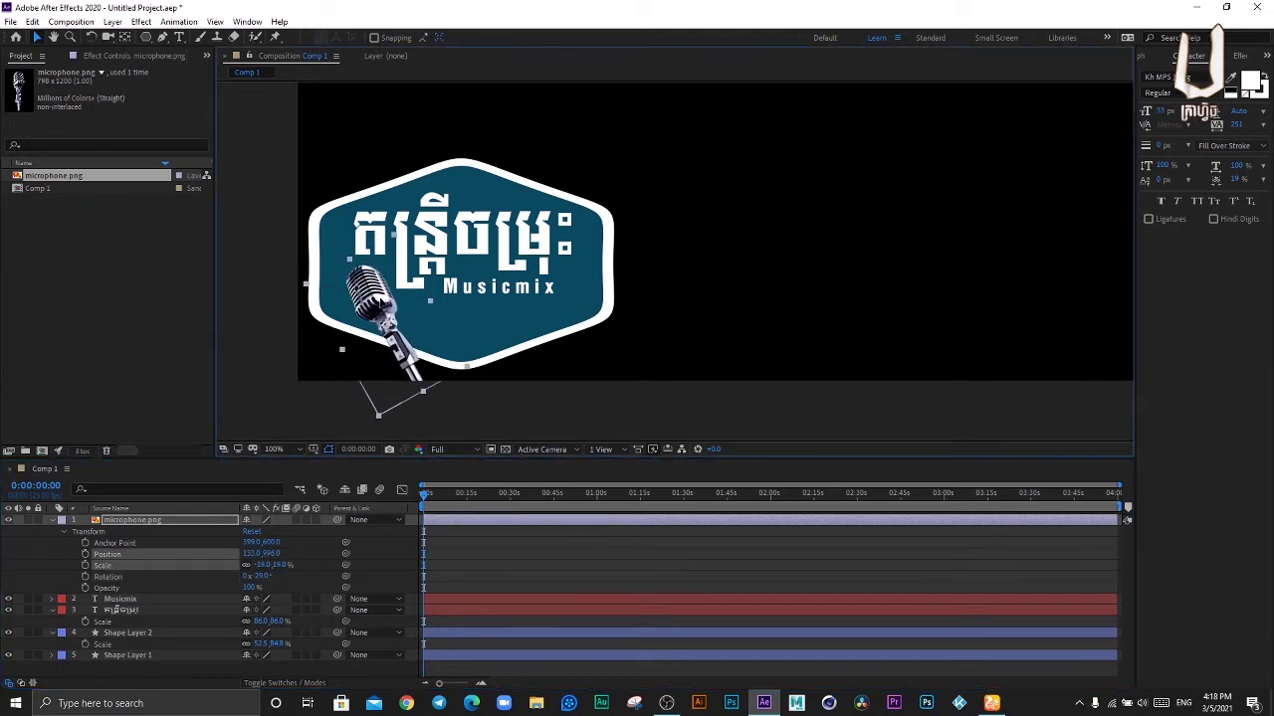
Step: Draw a triangular pen mask on the microphone layer around the stand below it
left_click(163, 36)
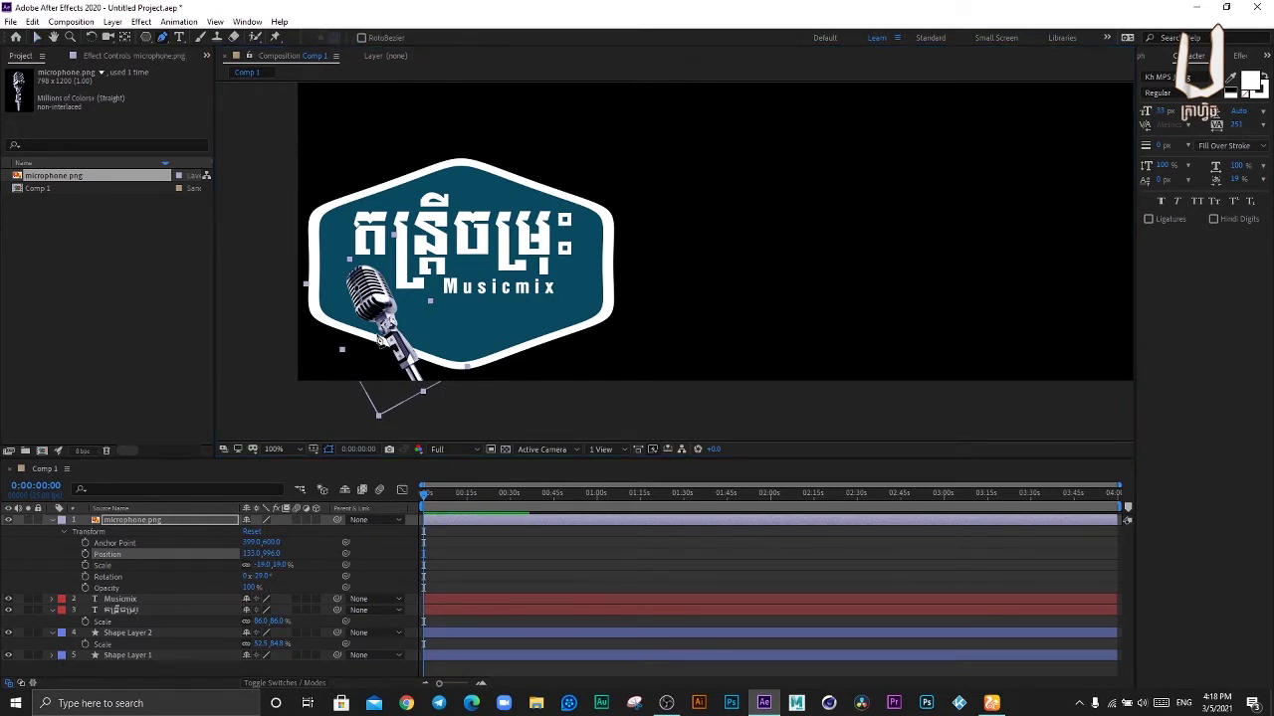
left_click(440, 364)
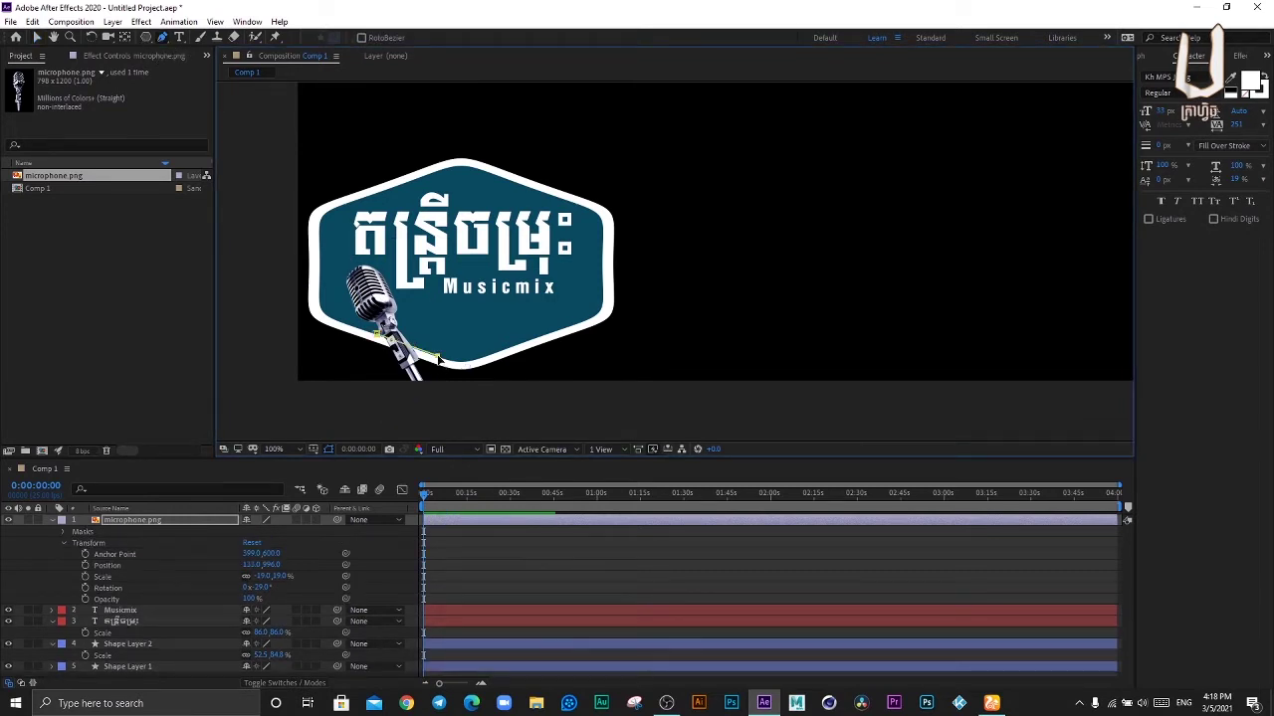
left_click(478, 407)
left_click(309, 387)
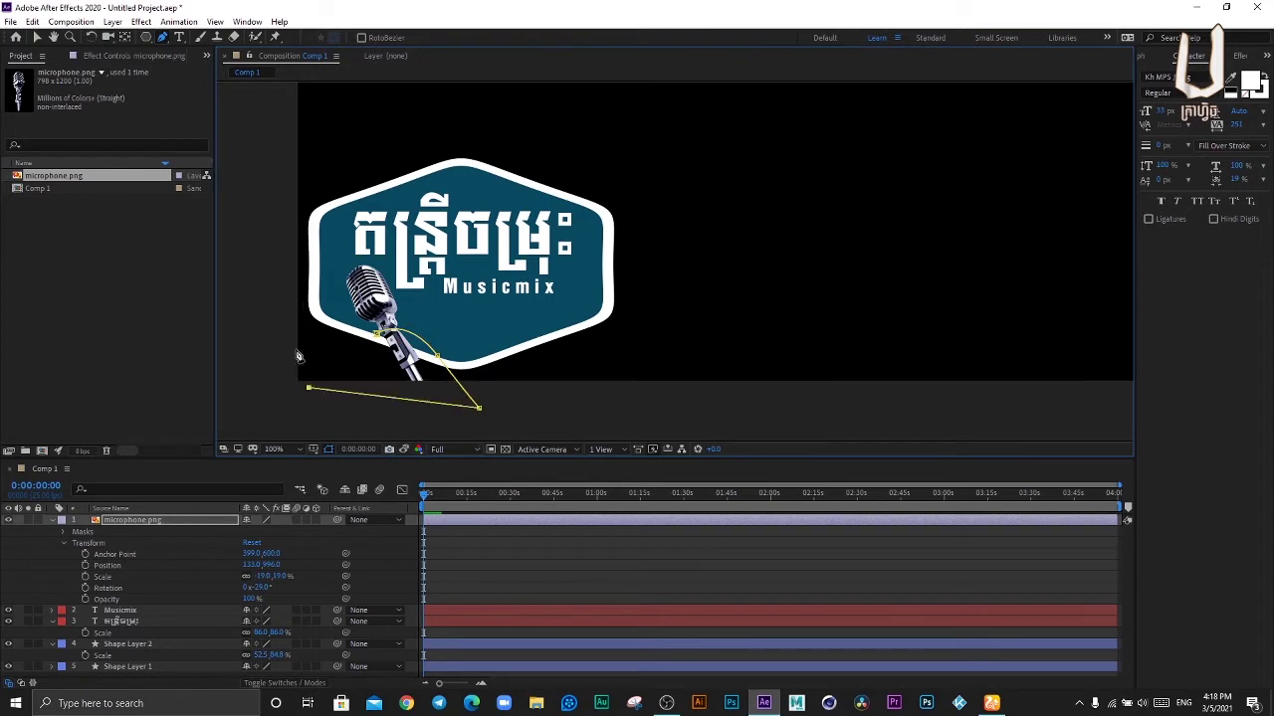
left_click(378, 338)
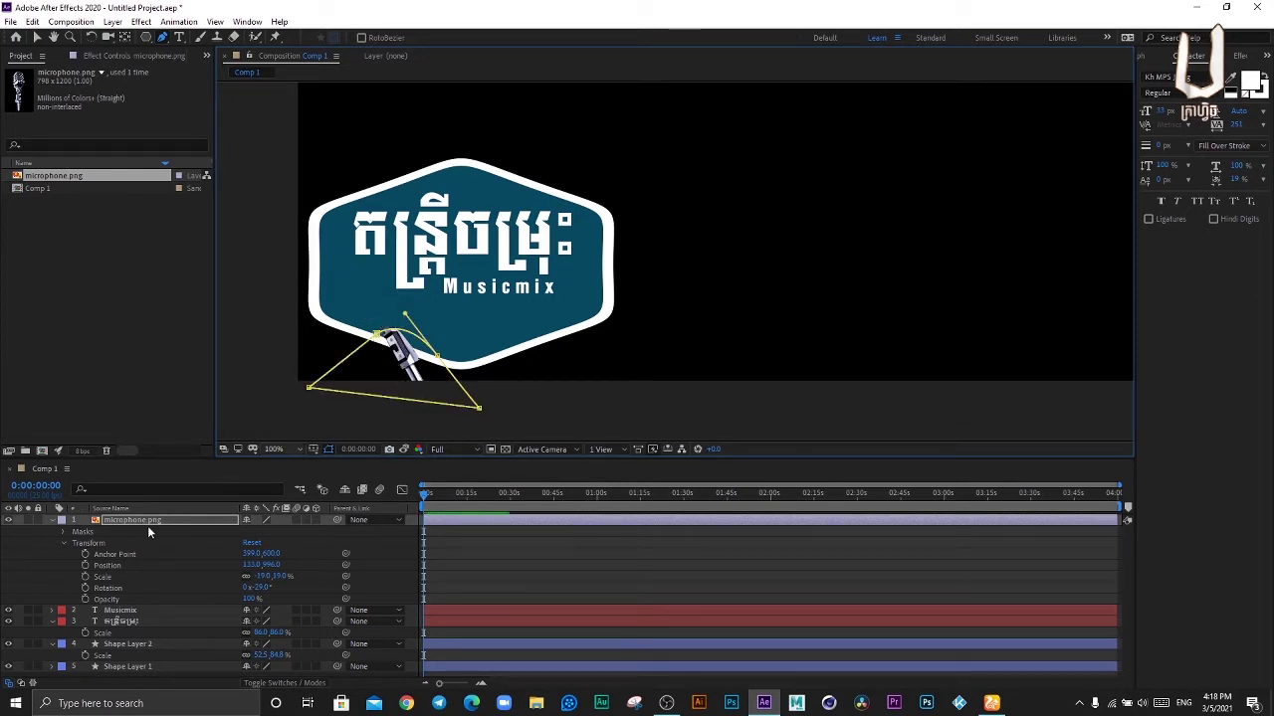
Step: Invert Mask 1 and adjust its upper-left point so the stand below the badge is hidden
left_click(64, 533)
left_click(291, 542)
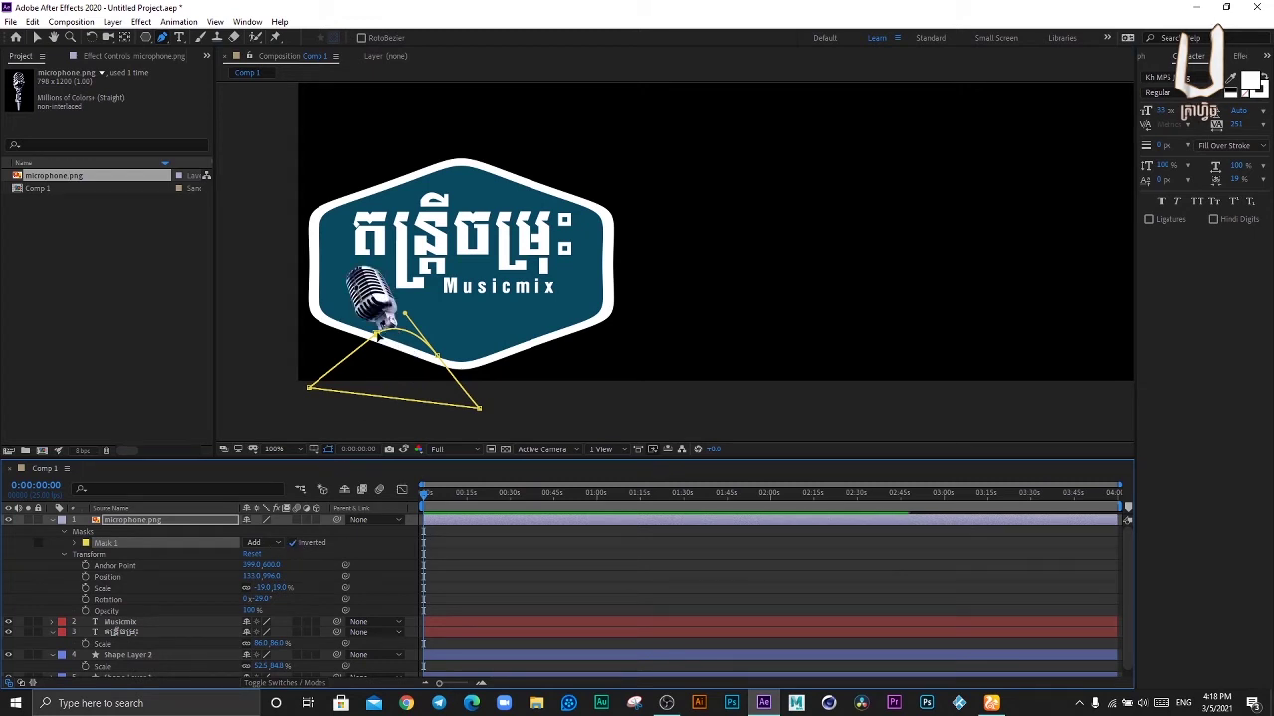
left_click_drag(392, 341, 421, 356)
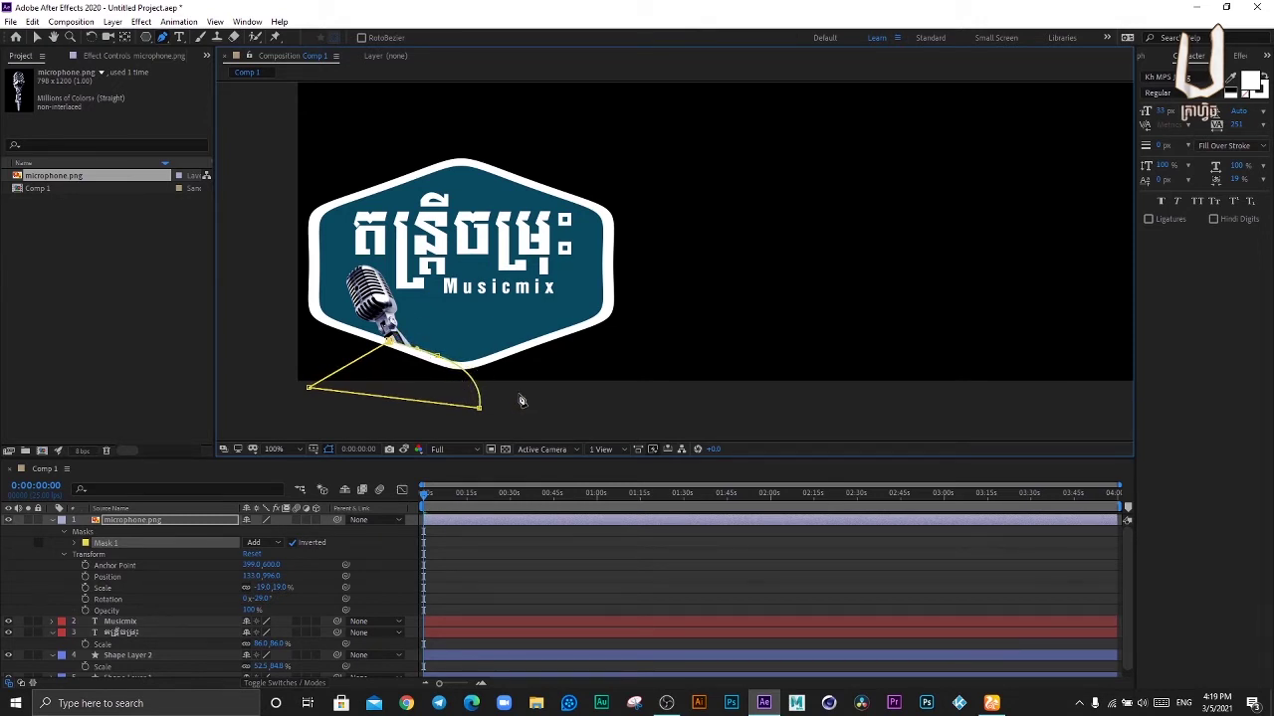
Step: Undo the accidental second mask on the microphone and deselect the layer
left_click(577, 412)
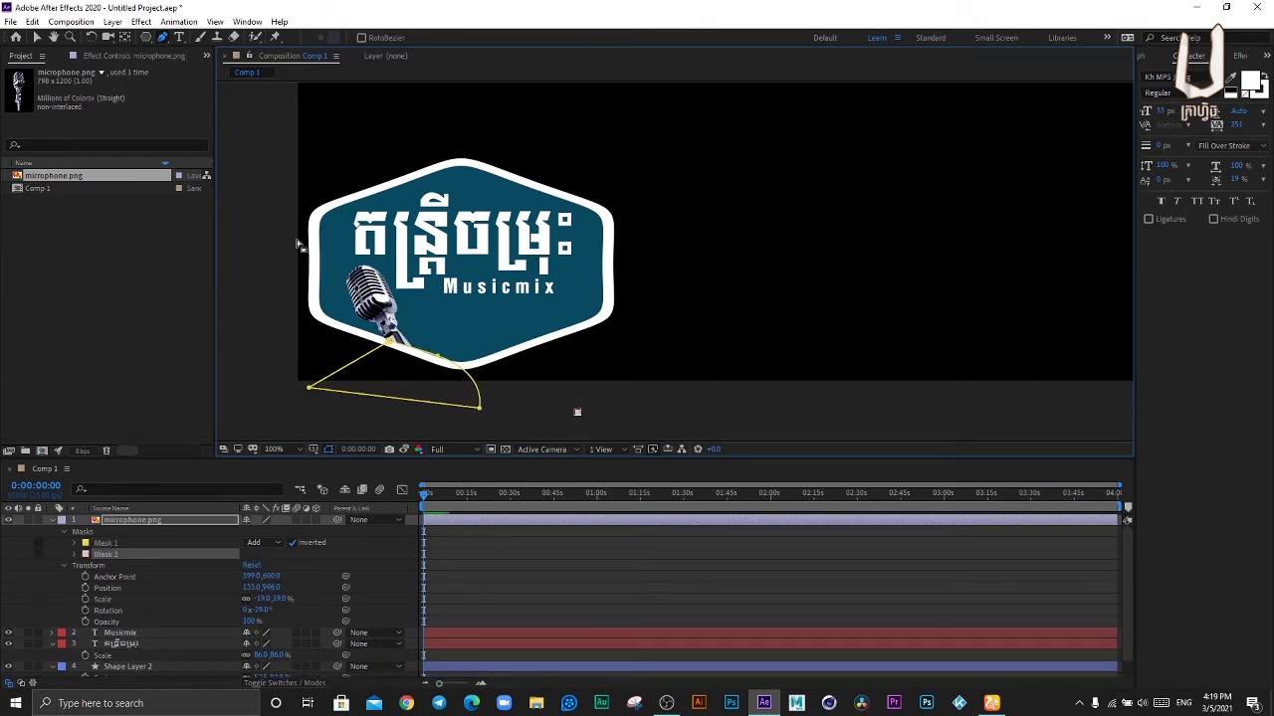
key("ctrl+z")
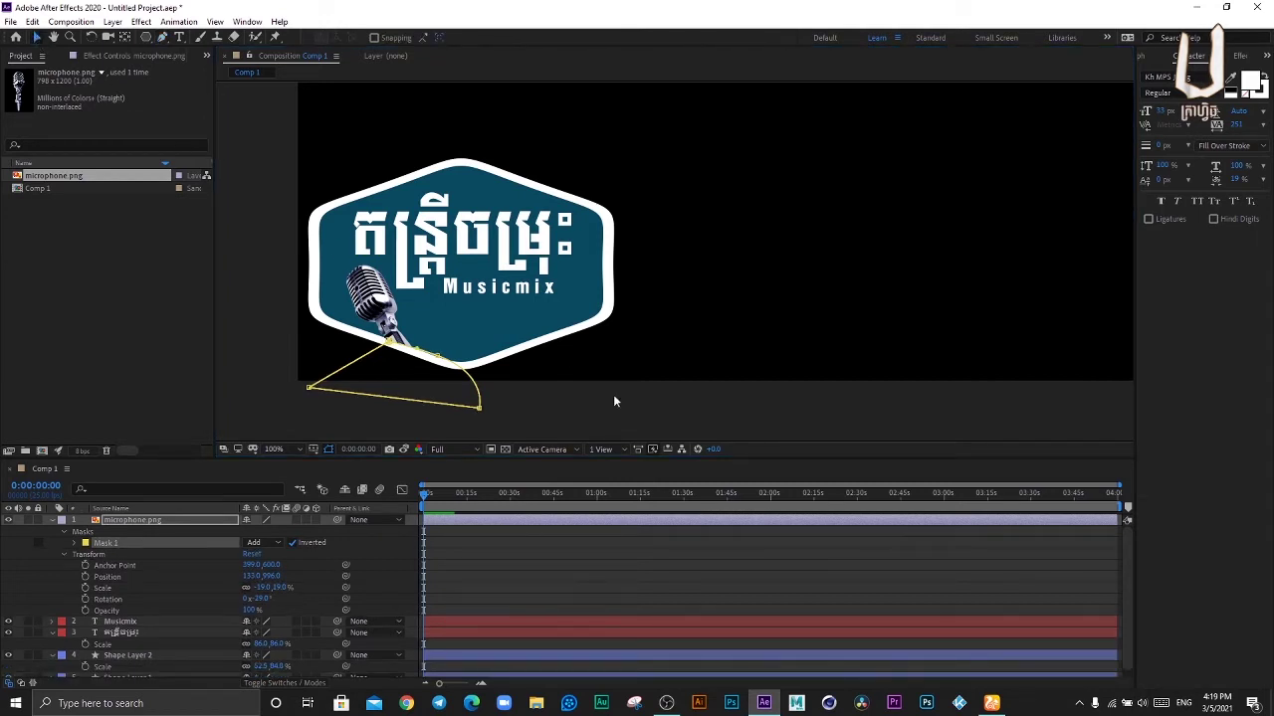
left_click(748, 398)
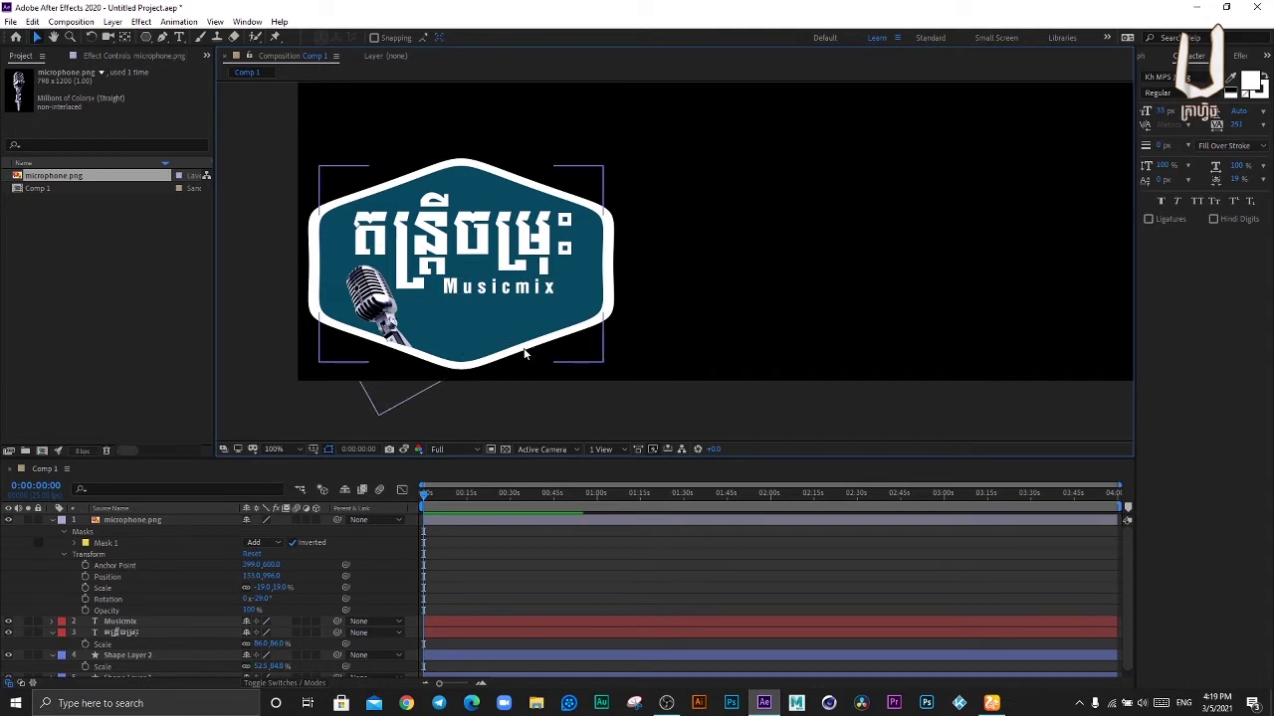
Step: Replace the microphone query with a Google Images search for 'speaker' and browse the results
left_click(991, 704)
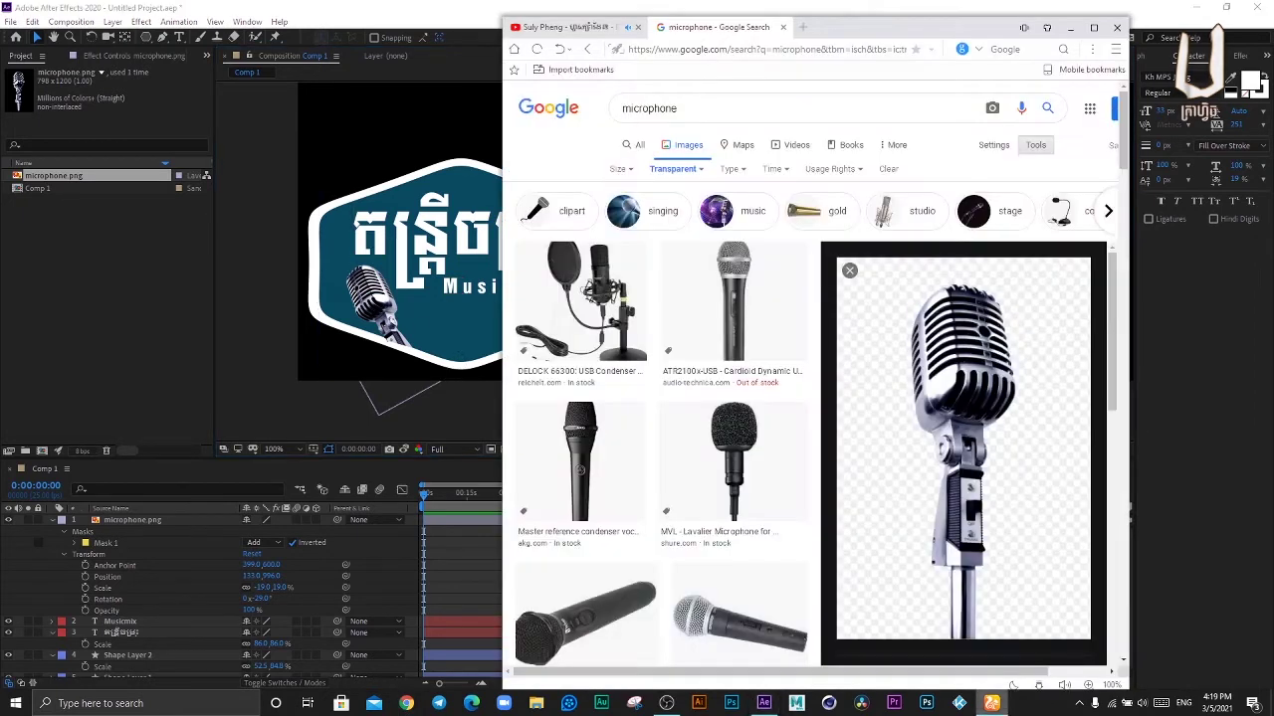
double_click(720, 112)
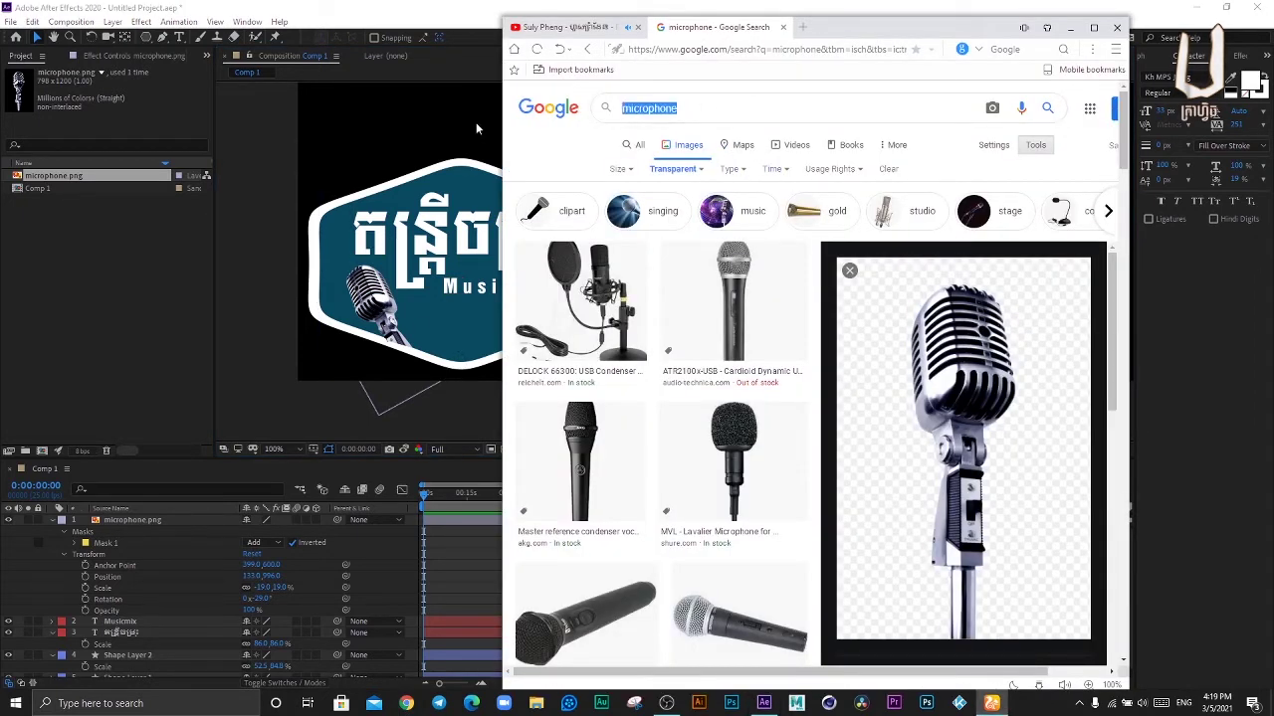
type("speak")
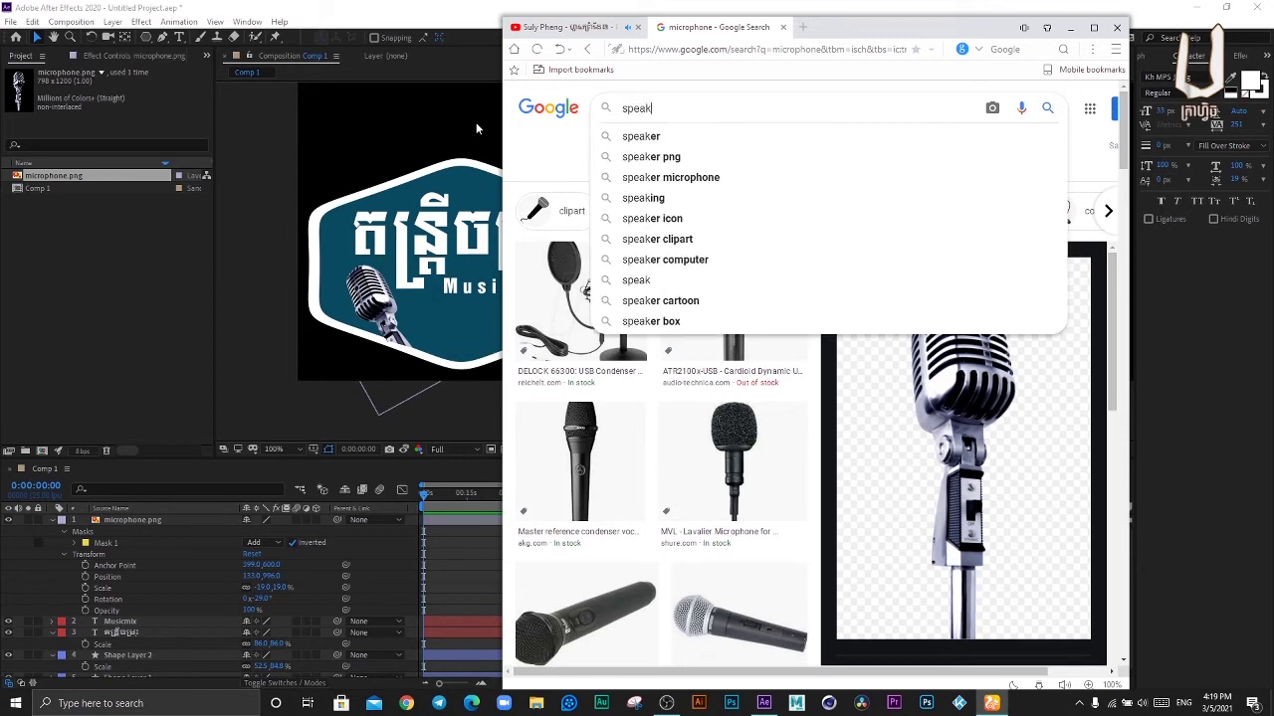
type("er")
key("Return")
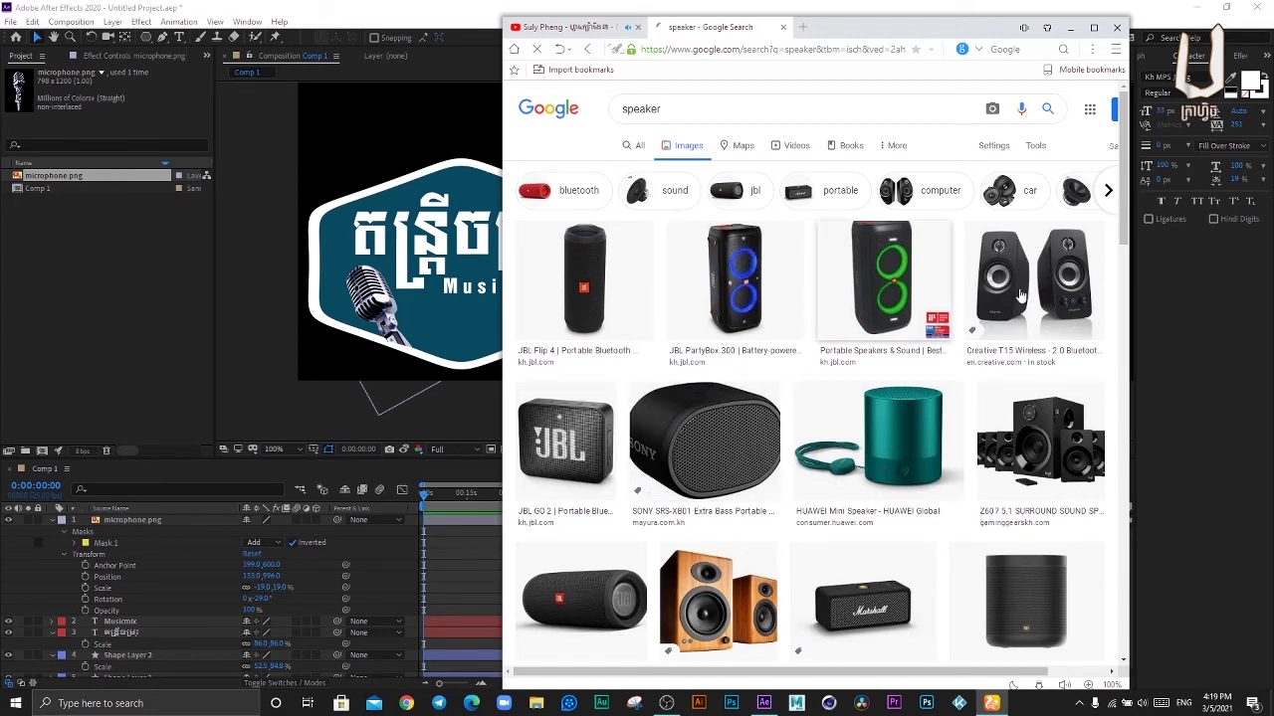
scroll(1010, 348, "down", 5)
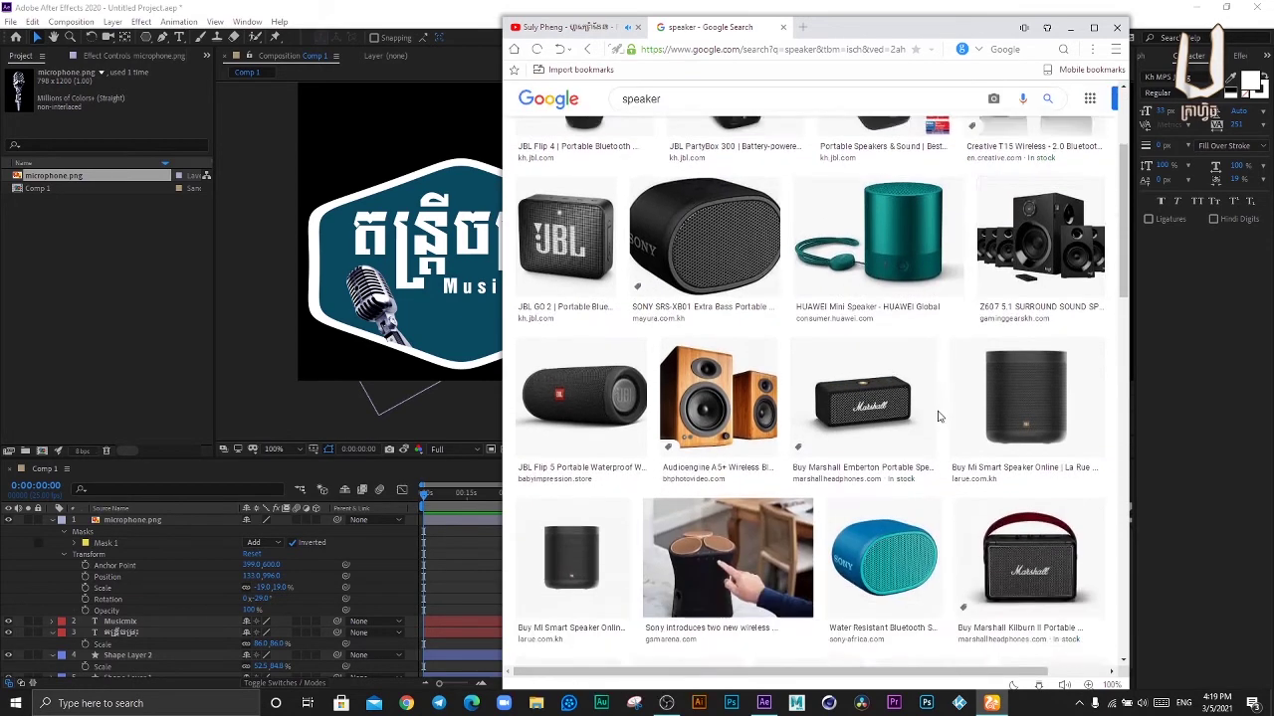
scroll(734, 481, "up", 3)
scroll(733, 481, "up", 2)
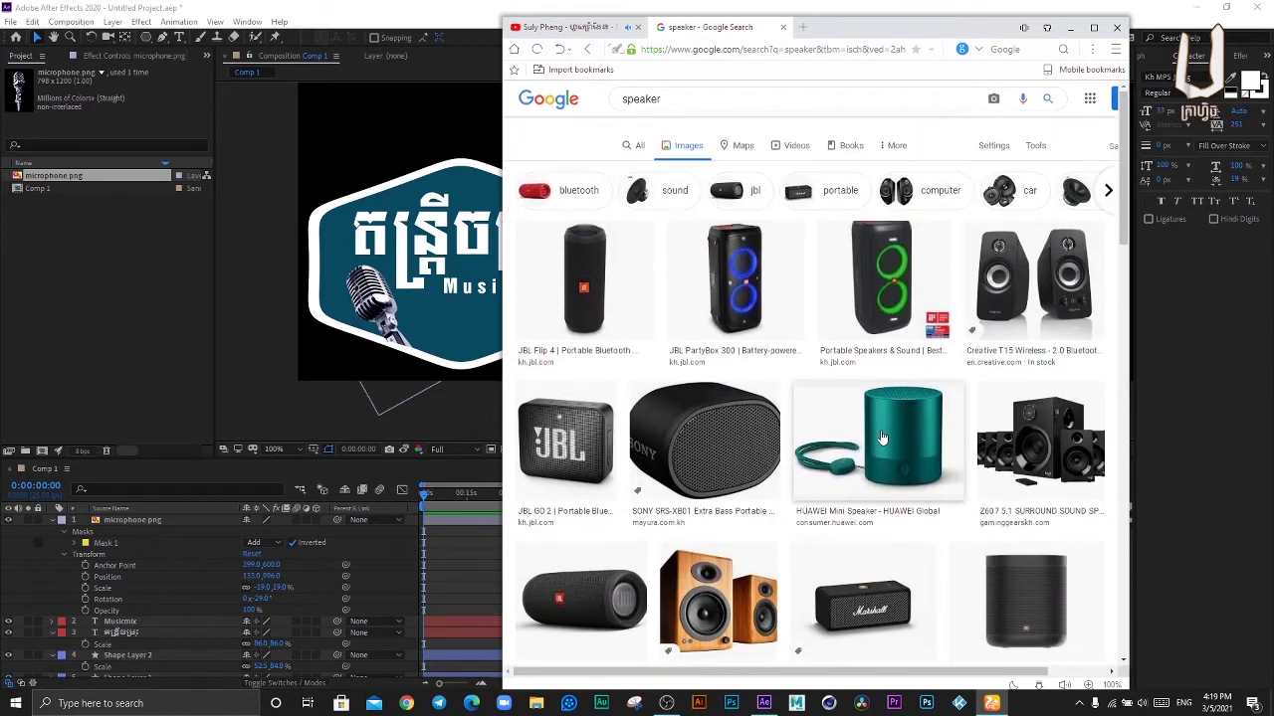
left_click(1015, 261)
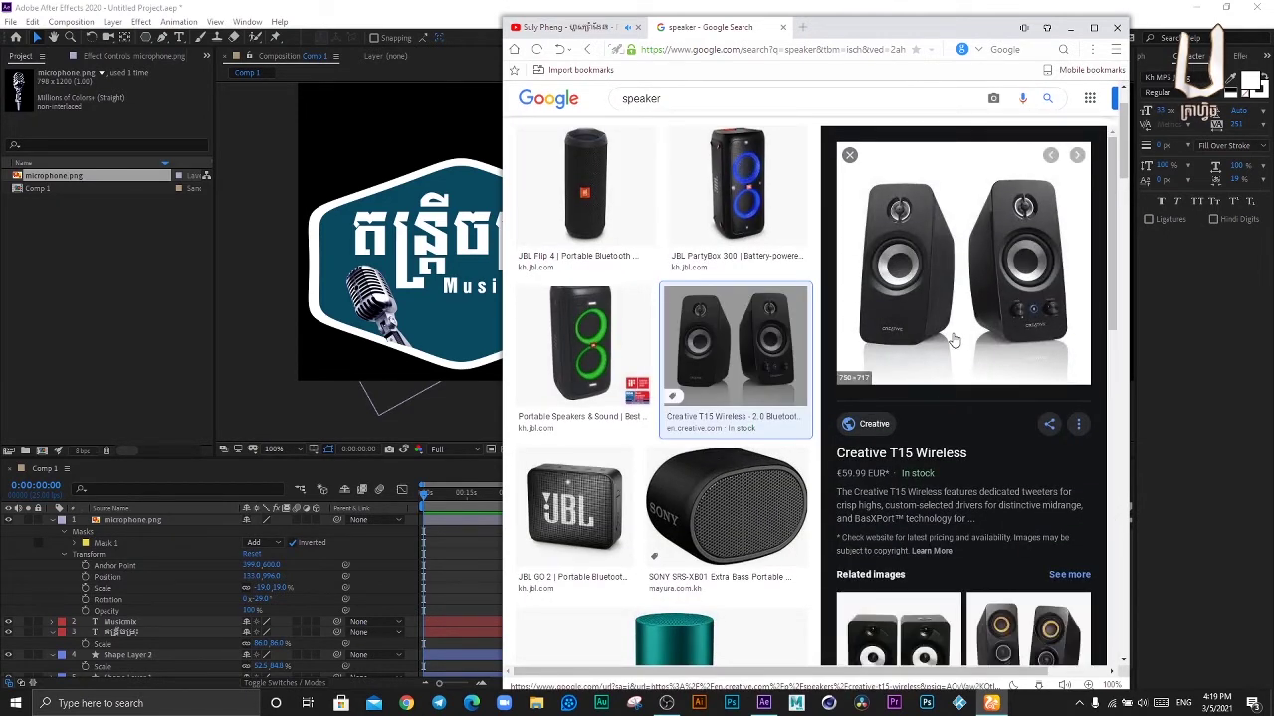
scroll(909, 350, "down", 3)
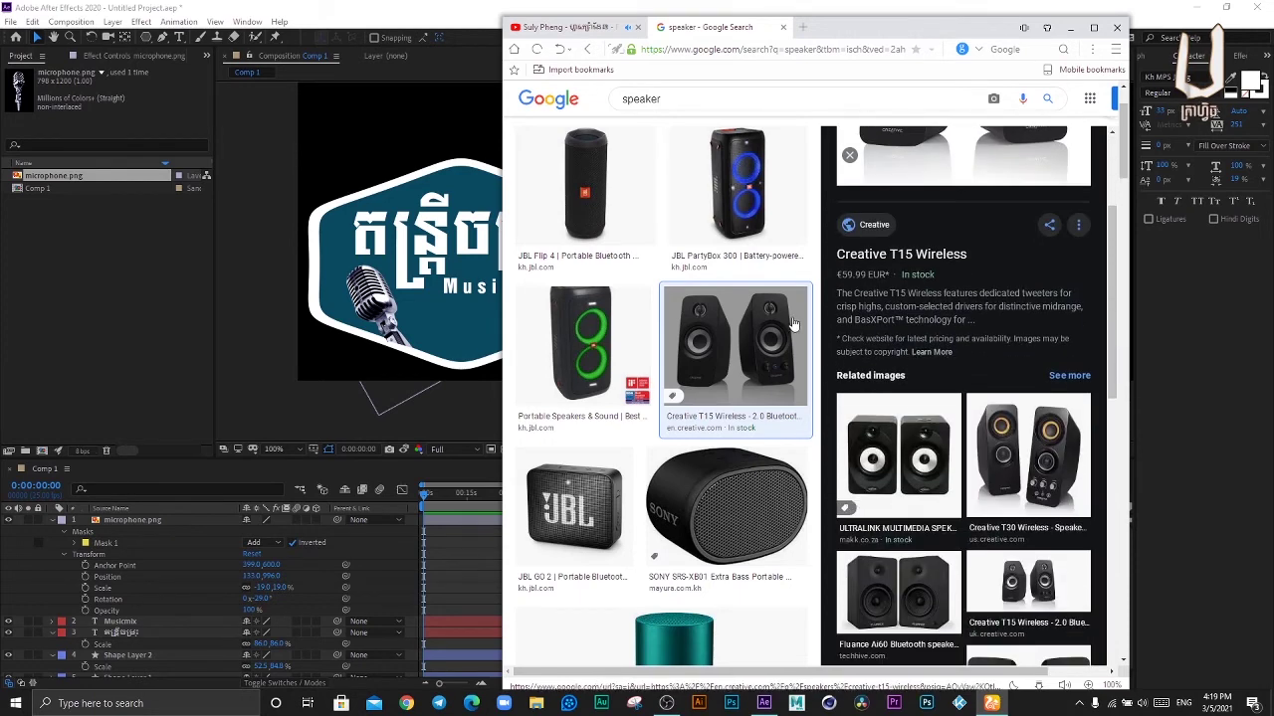
scroll(941, 148, "up", 1)
Step: Filter the image results to Color > Transparent and preview the Z607 surround speaker result
left_click(1036, 146)
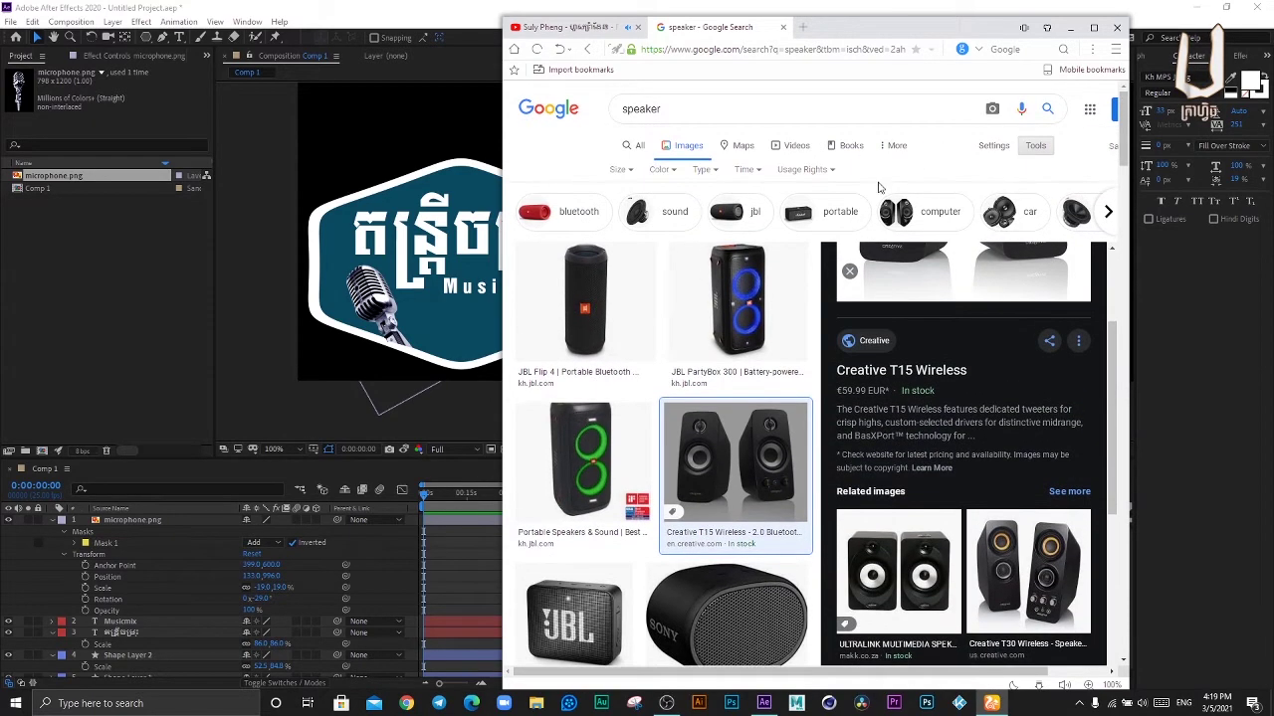
left_click(662, 170)
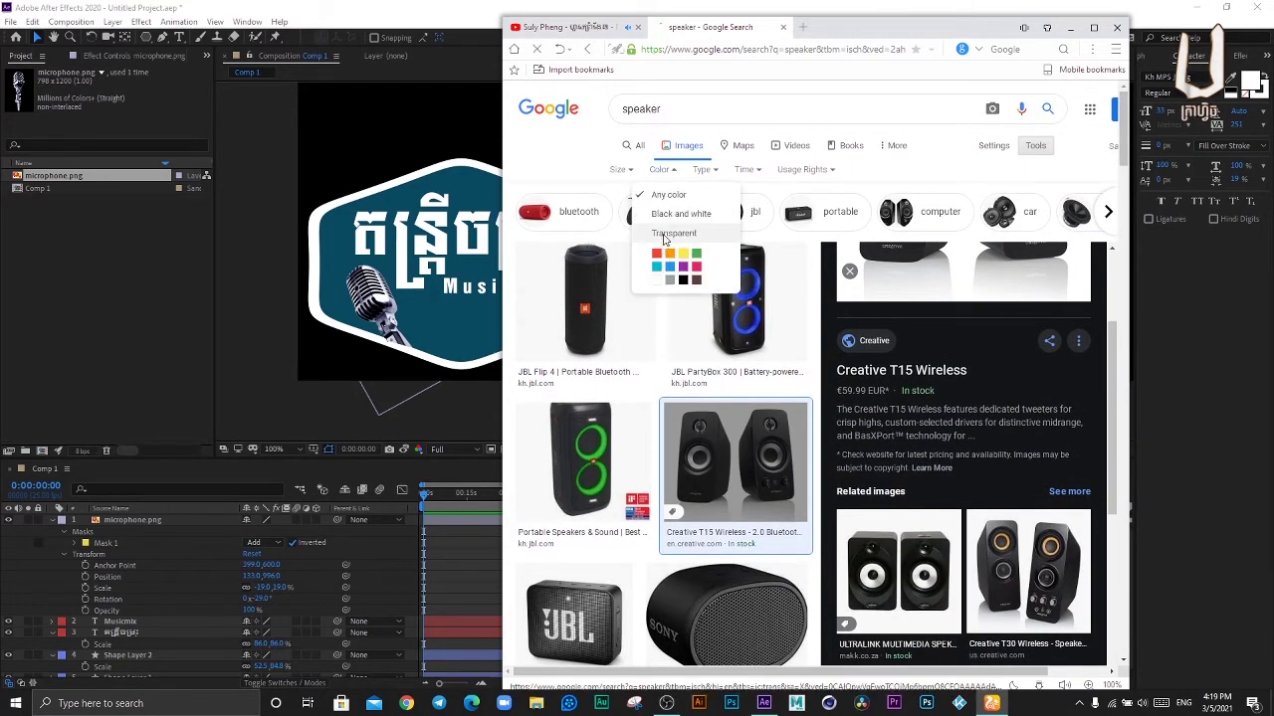
left_click(665, 240)
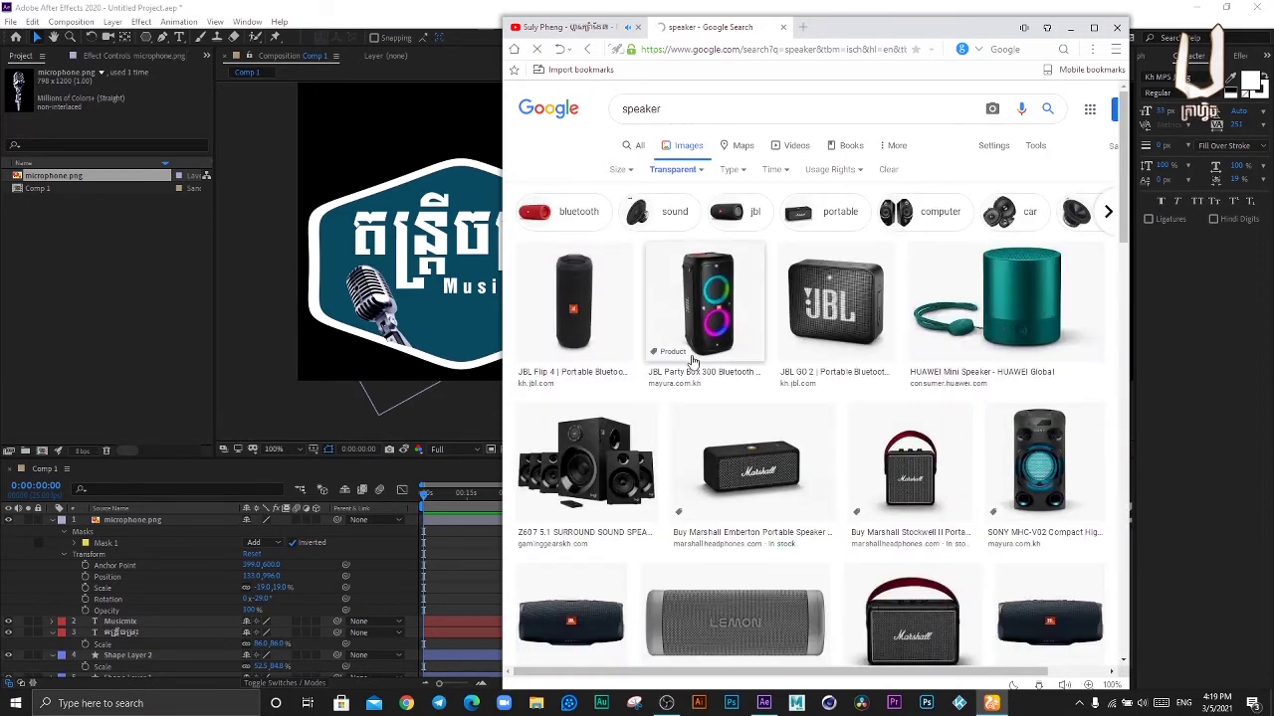
scroll(567, 517, "down", 1)
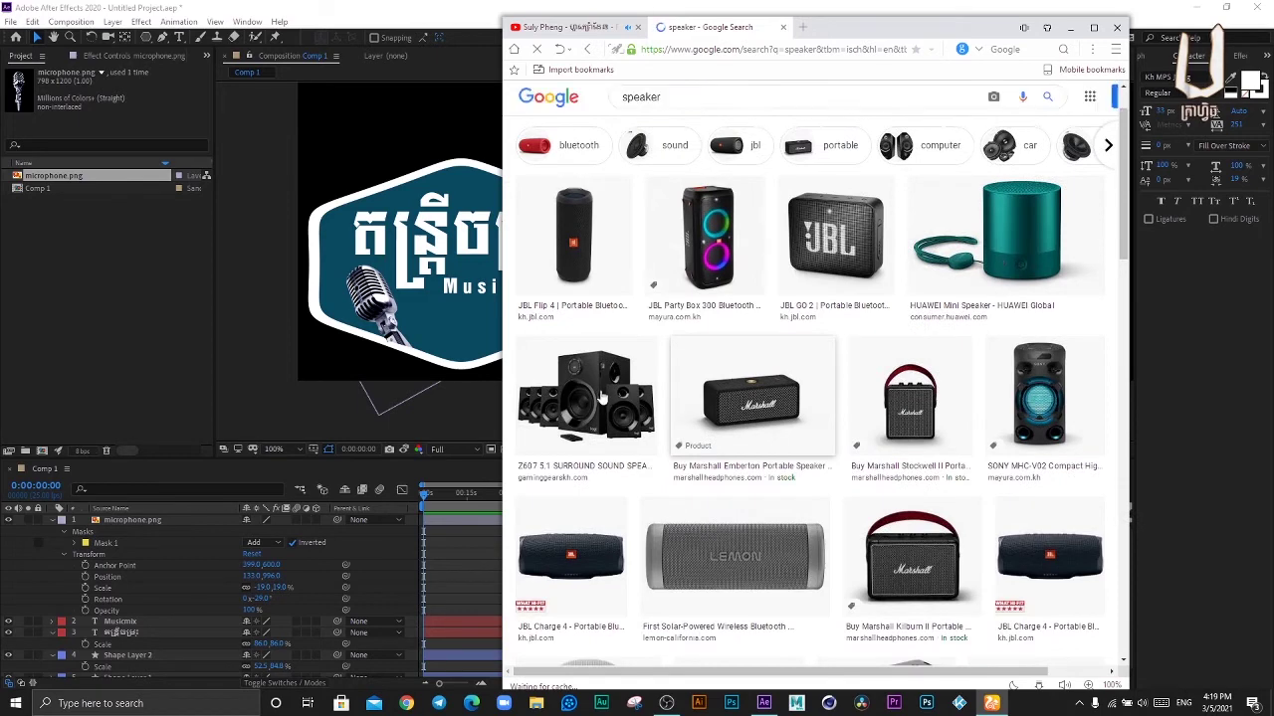
left_click(588, 408)
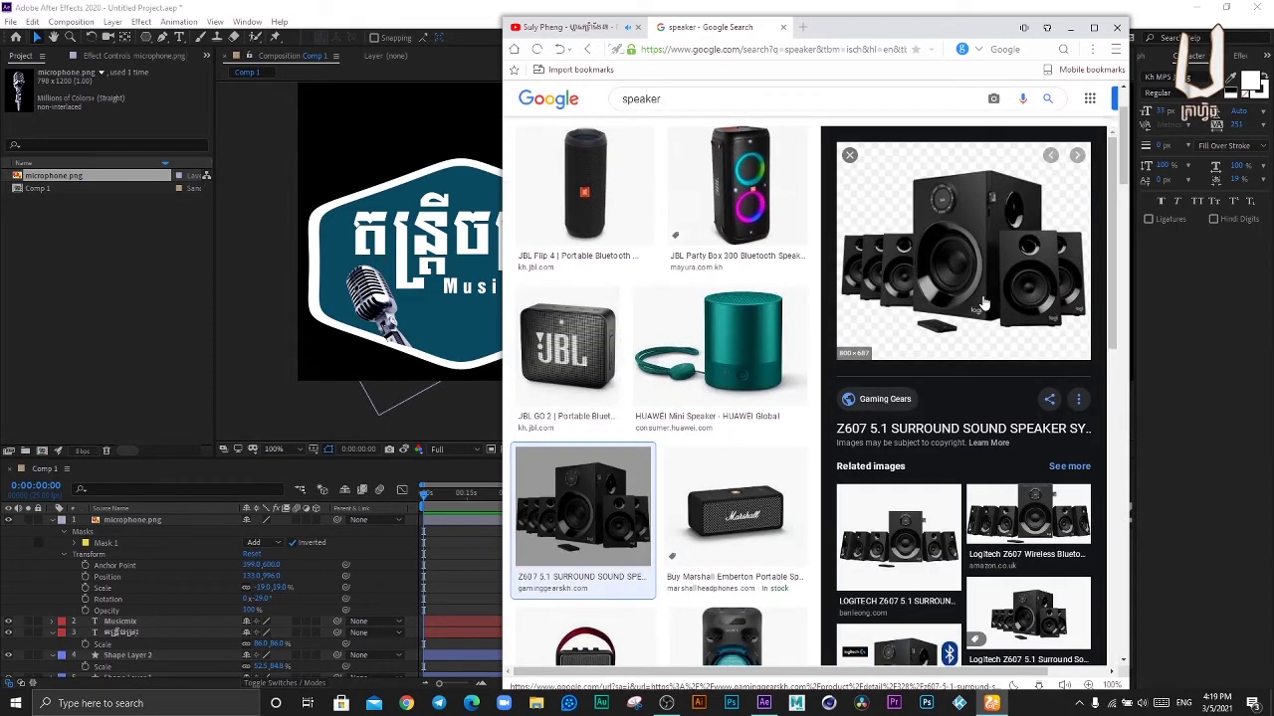
Step: Download the related Logitech Z607 Wireless image to the Desktop via IDM
left_click(1030, 543)
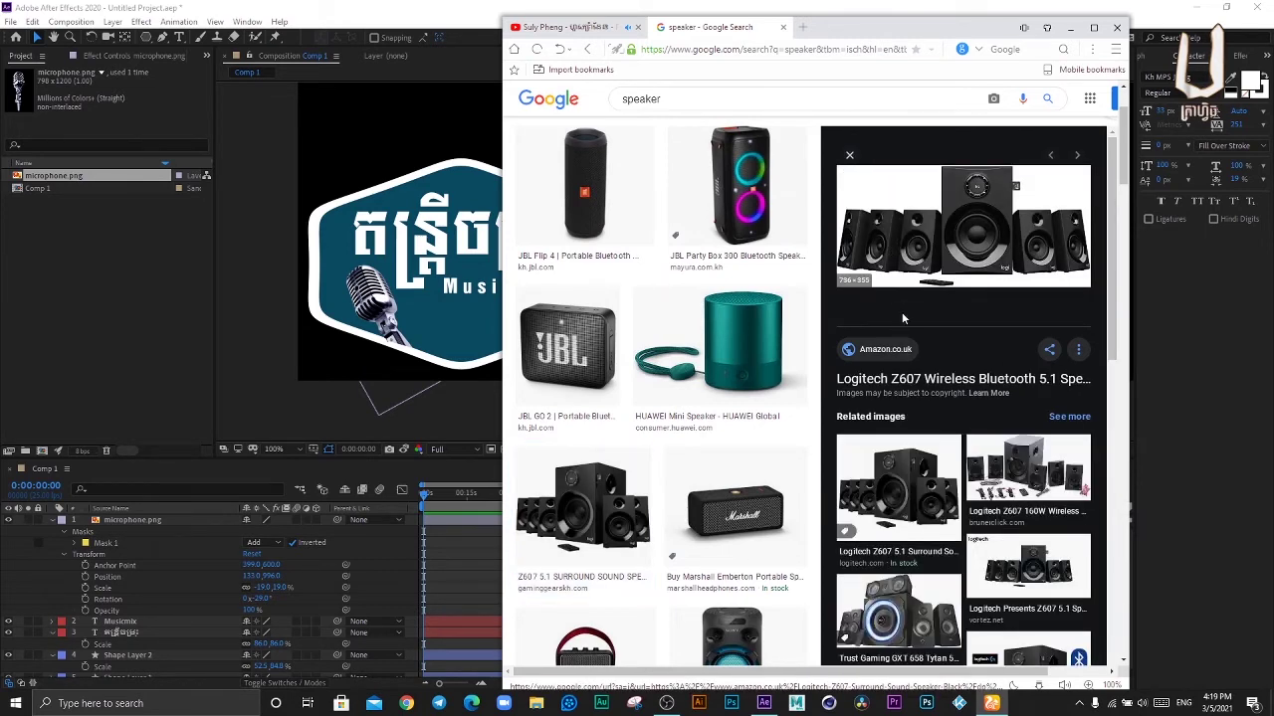
right_click(968, 214)
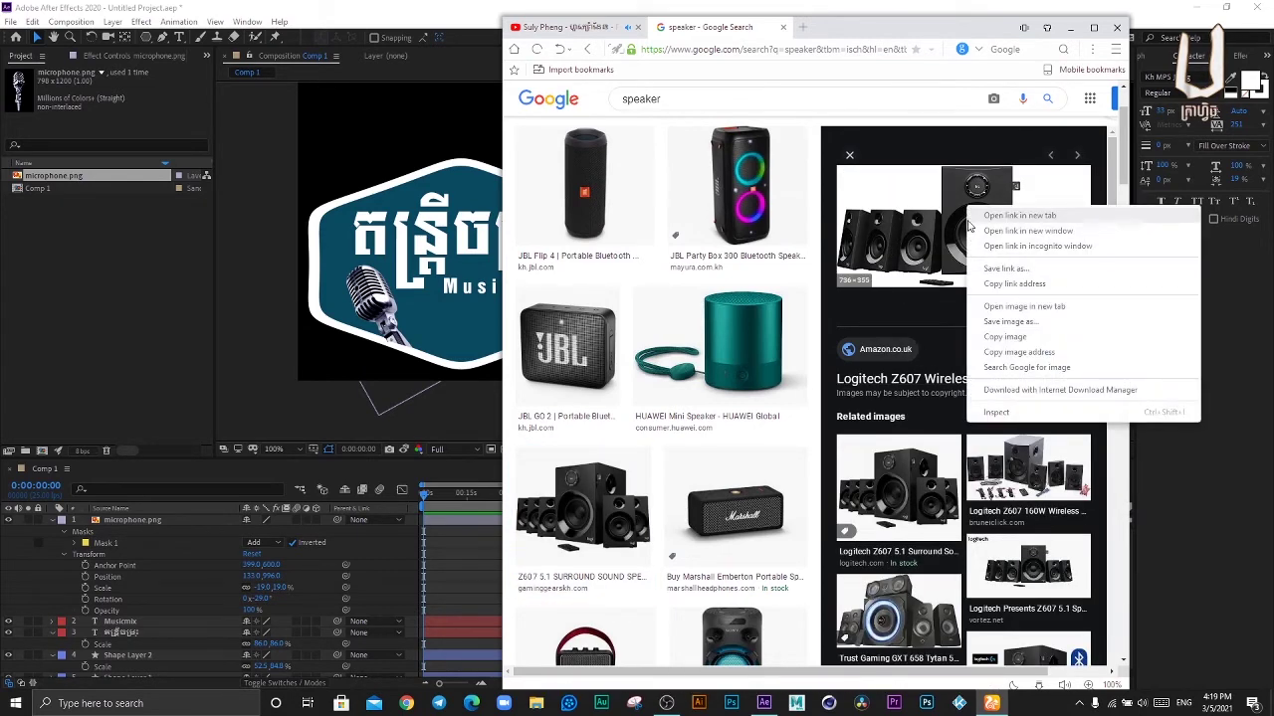
left_click(983, 326)
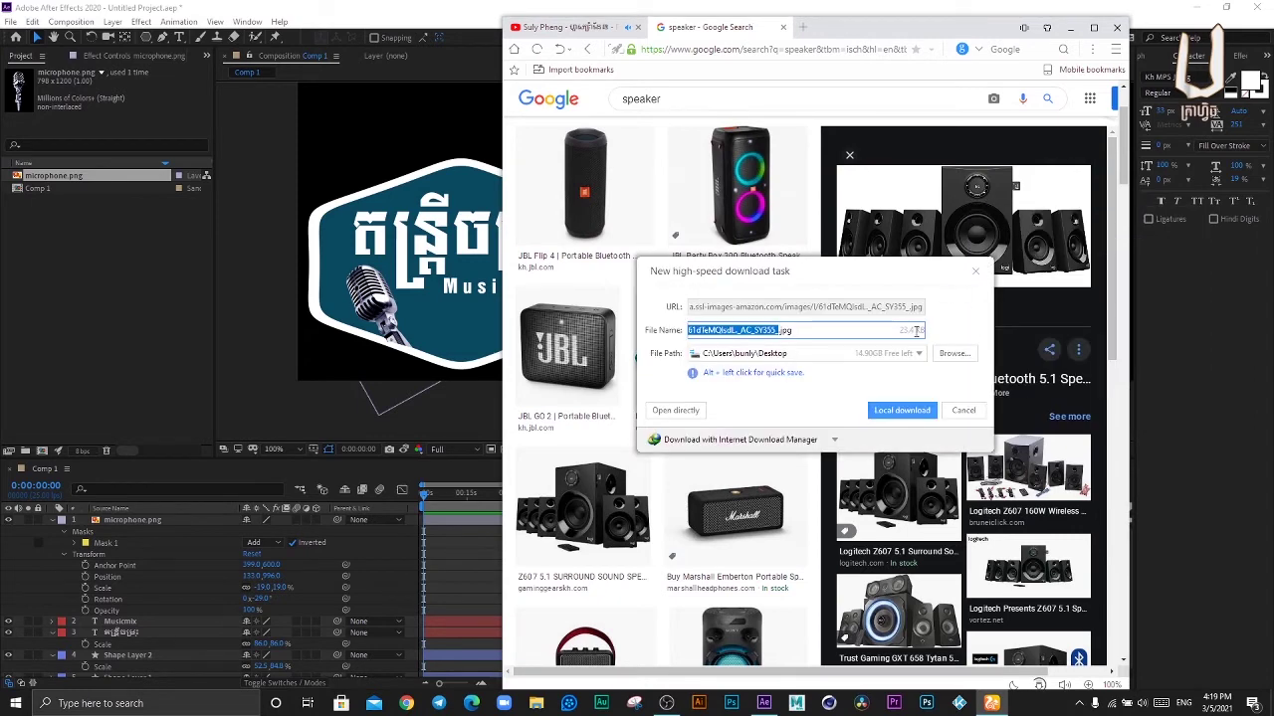
left_click(904, 410)
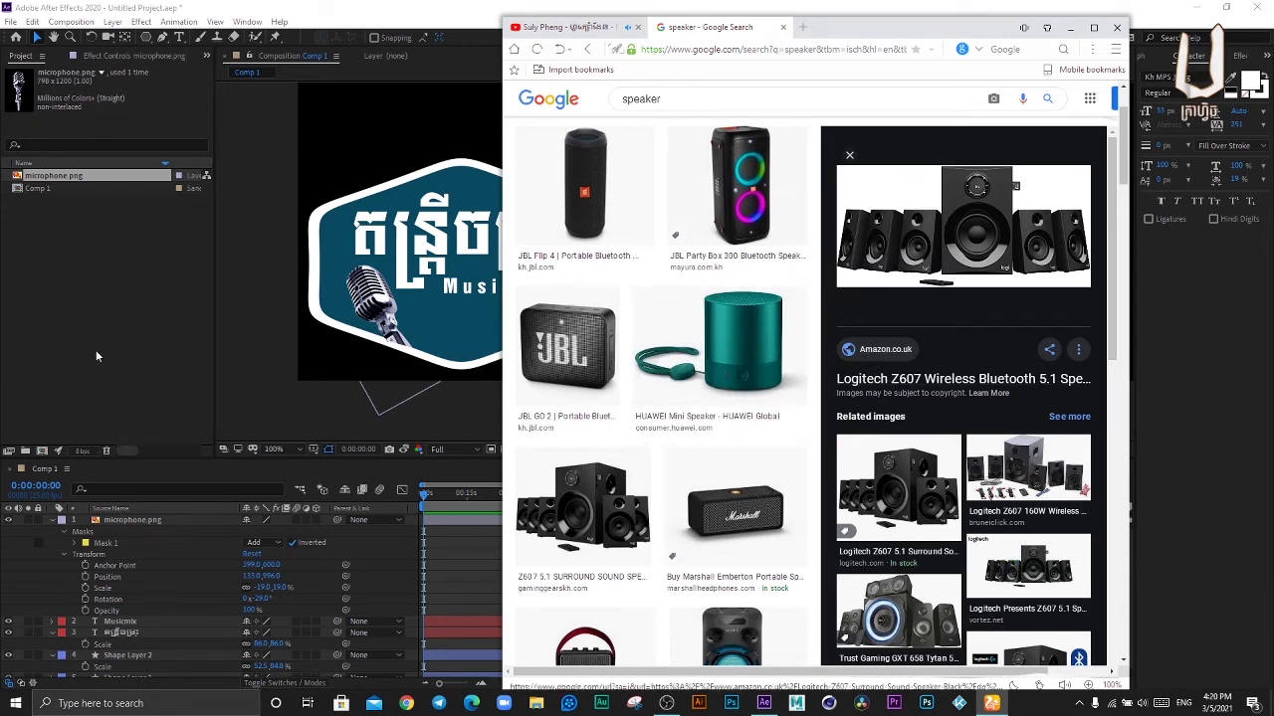
left_click(75, 249)
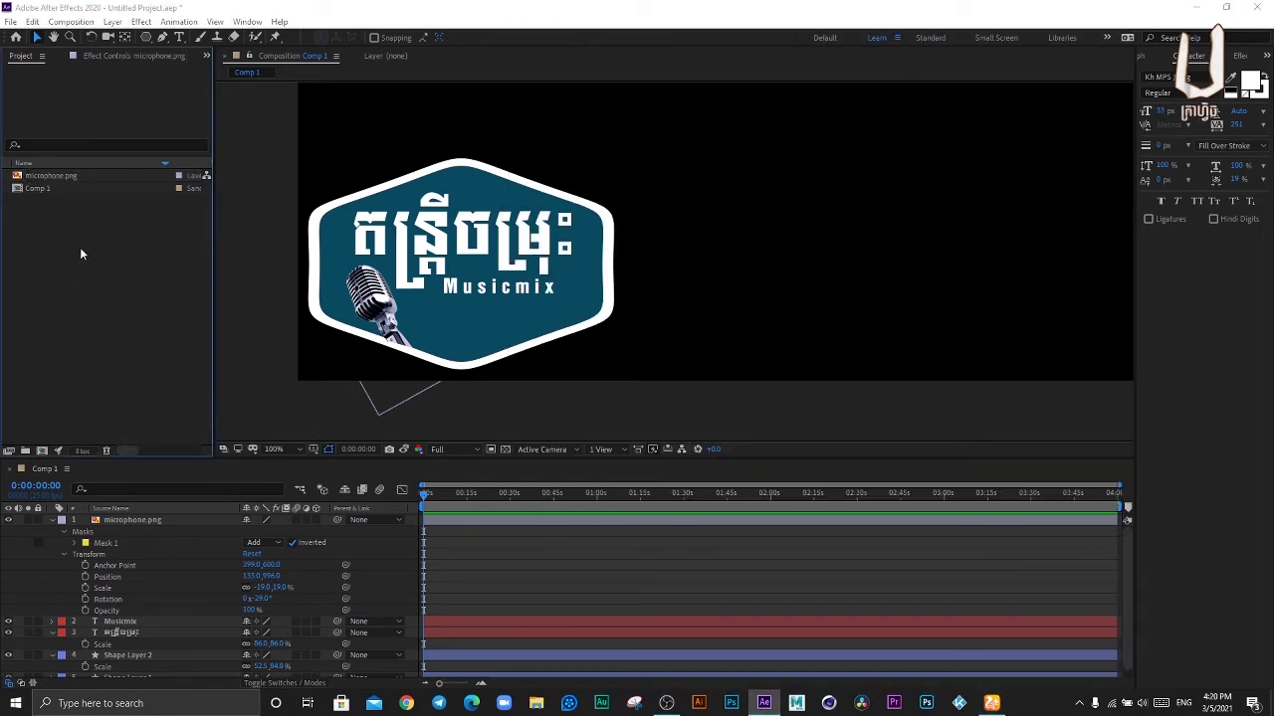
Step: Import the downloaded Logitech speaker image into the After Effects project
double_click(88, 256)
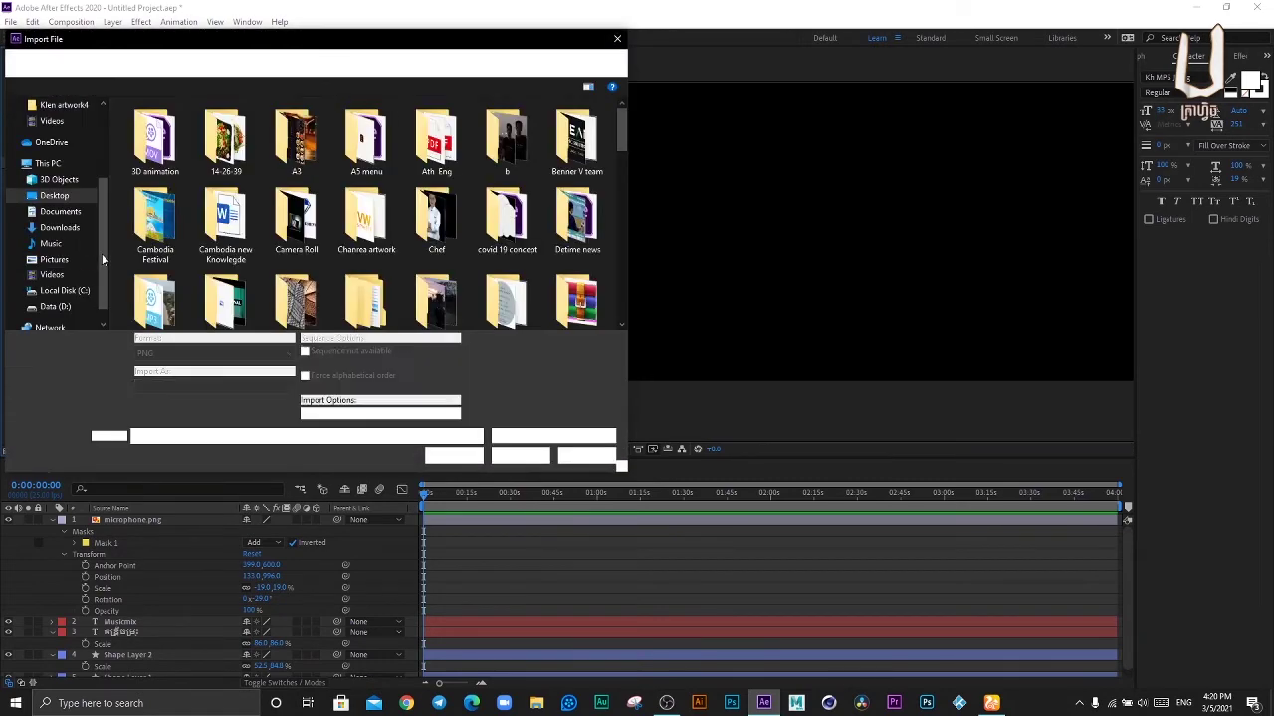
scroll(531, 257, "down", 1)
scroll(531, 257, "down", 1)
scroll(471, 268, "down", 1)
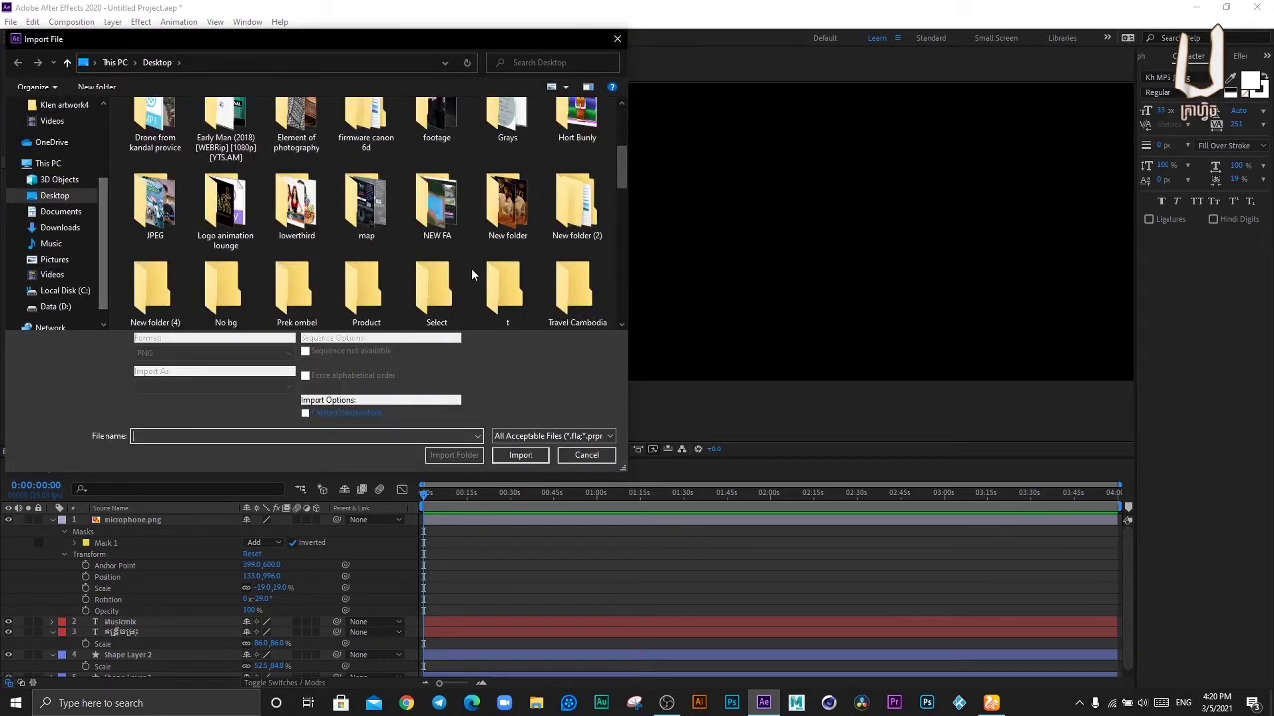
scroll(471, 269, "down", 1)
scroll(471, 269, "down", 1)
scroll(471, 279, "down", 2)
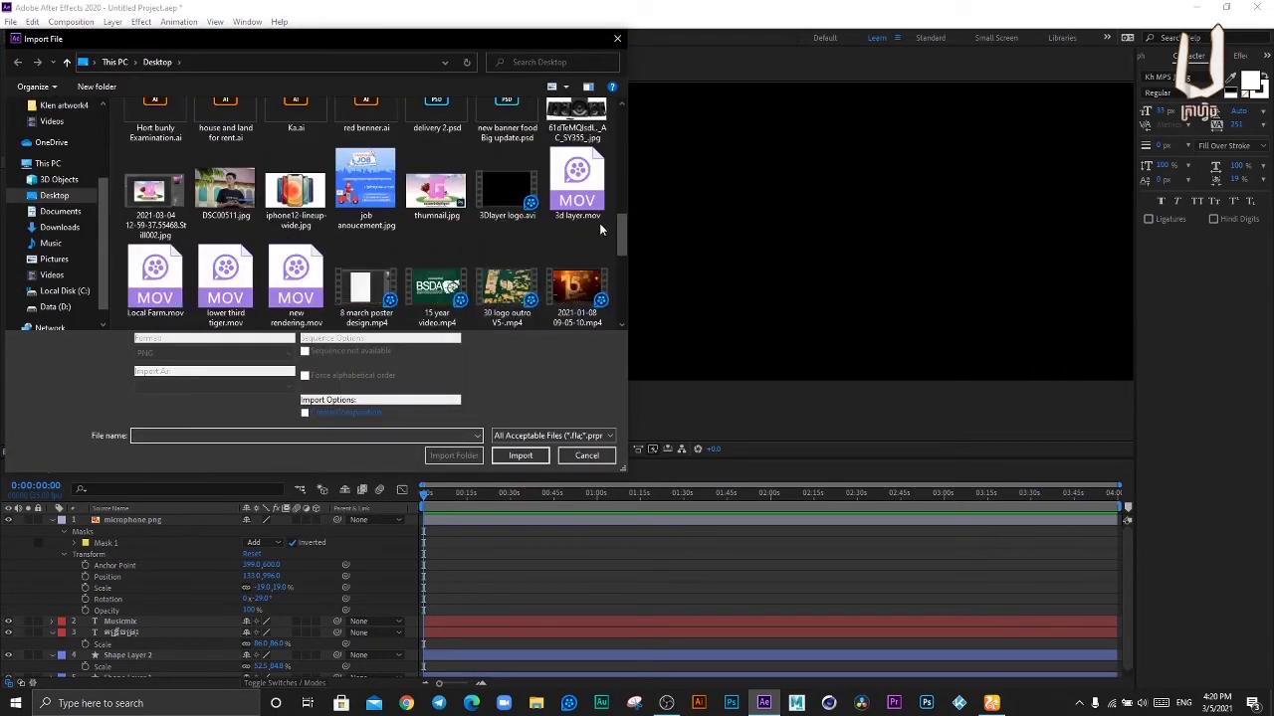
double_click(566, 117)
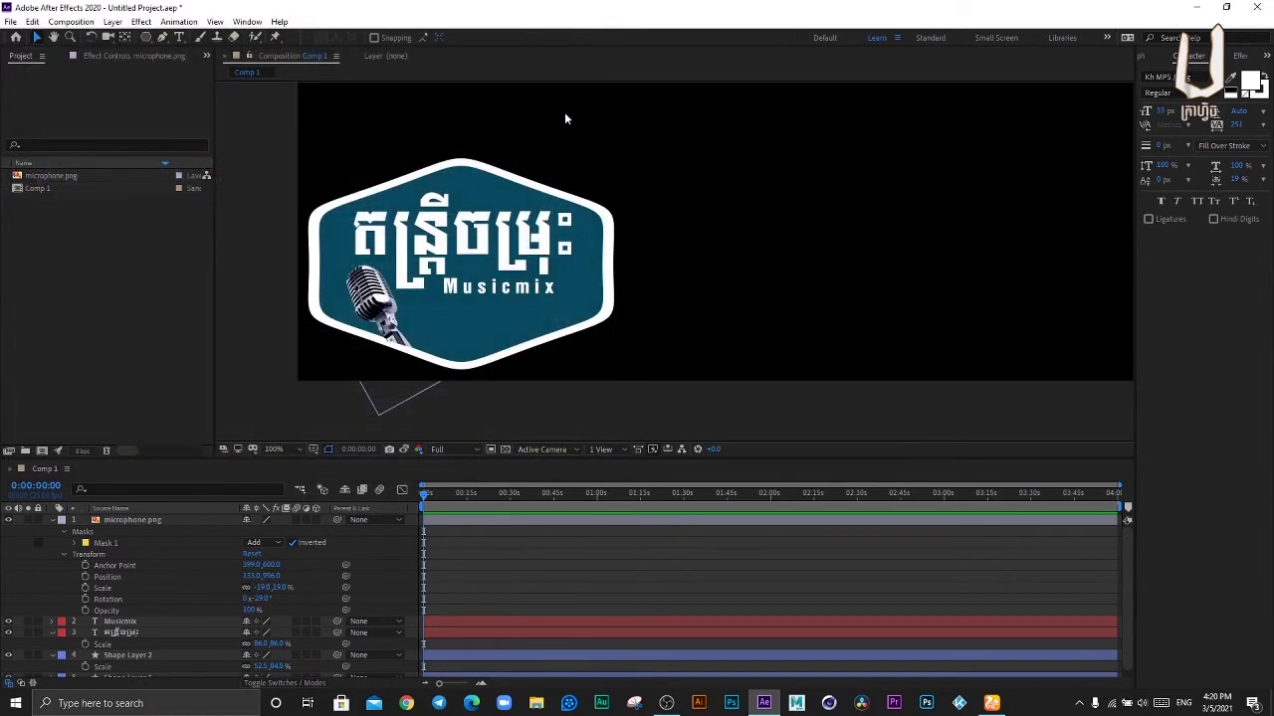
Step: Add the speaker image as Comp 1's top layer, move it into frame and zoom to 50%
left_click_drag(65, 202, 157, 521)
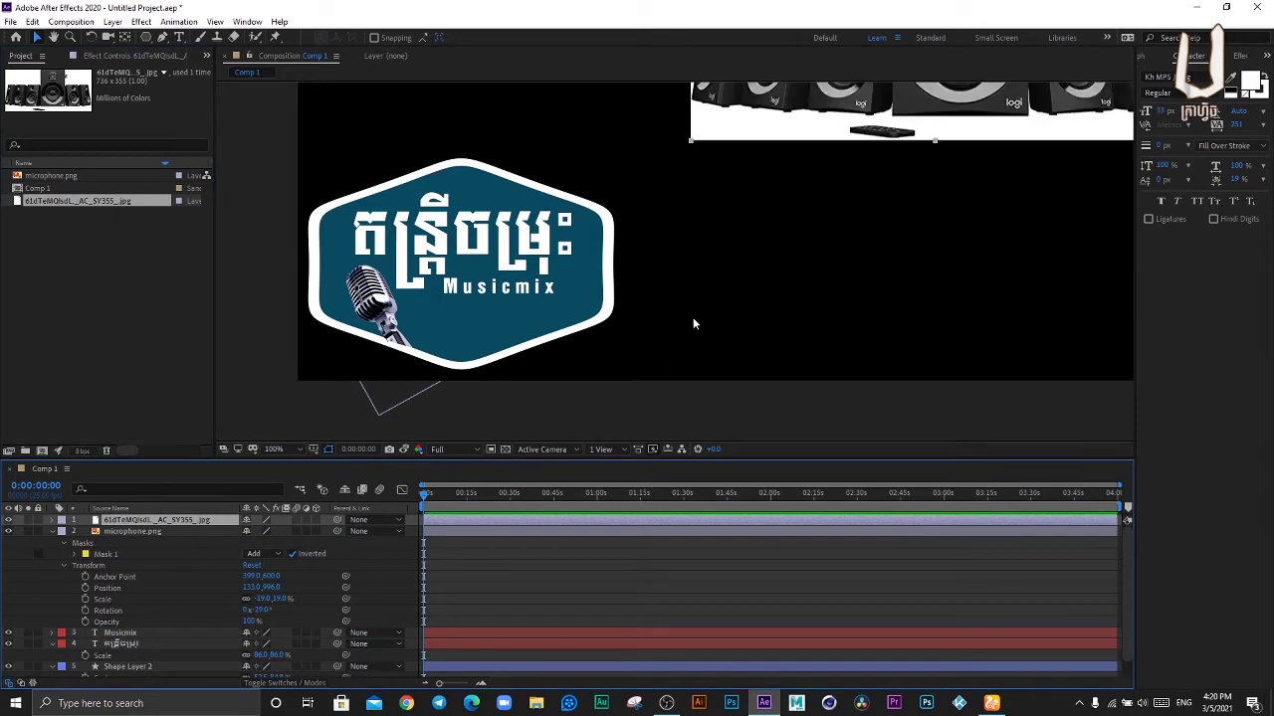
left_click_drag(825, 126, 779, 136)
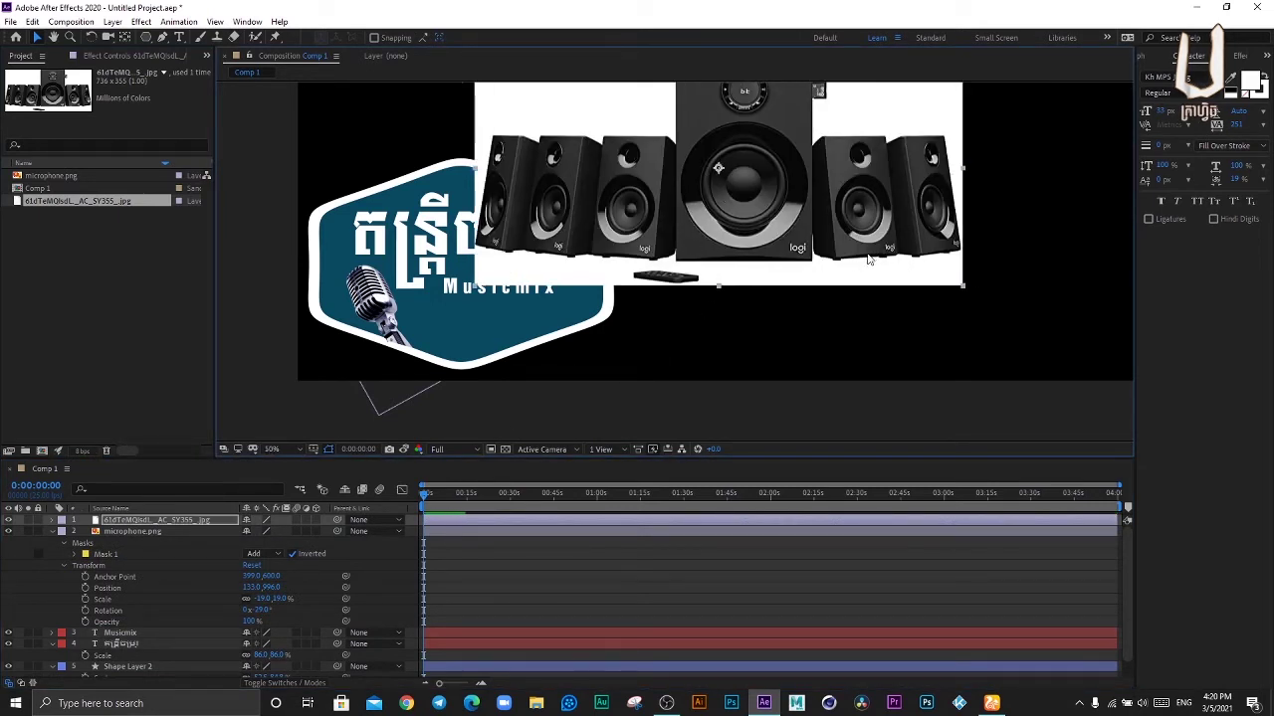
key("comma")
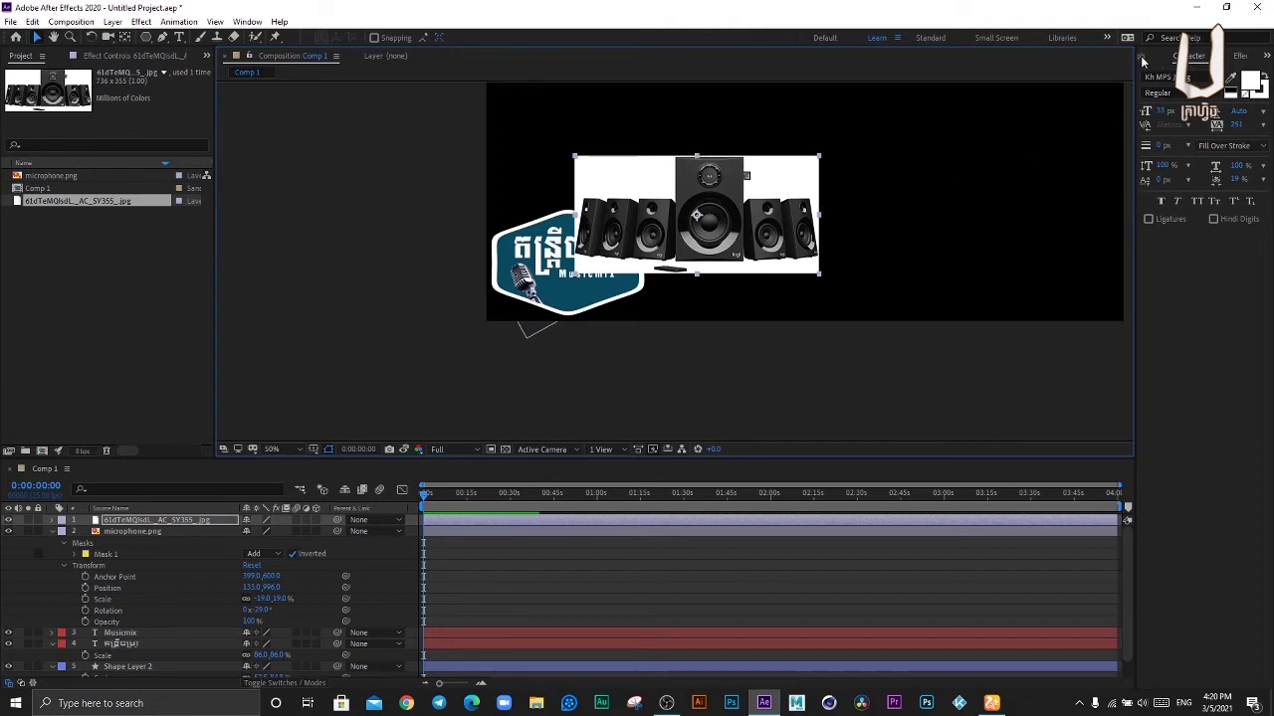
Step: Show the Effects & Presets panel and clear its previous search
left_click(1240, 59)
left_click(1264, 73)
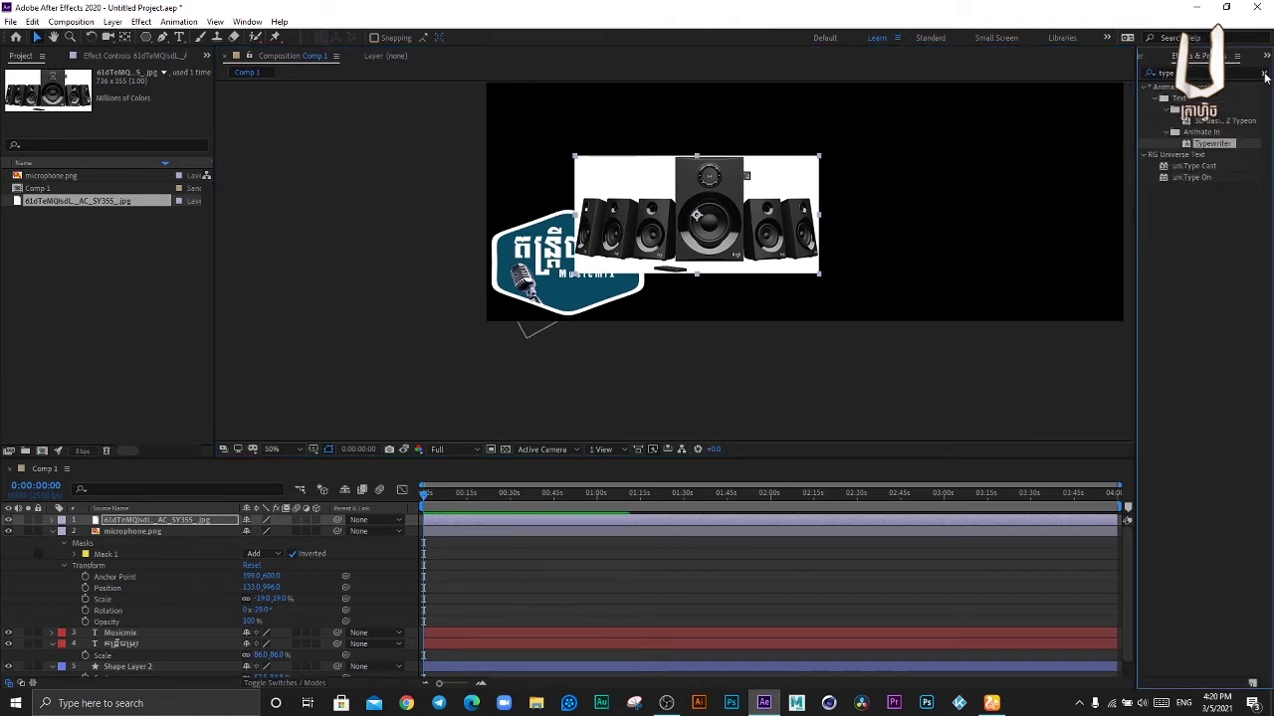
left_click(1204, 73)
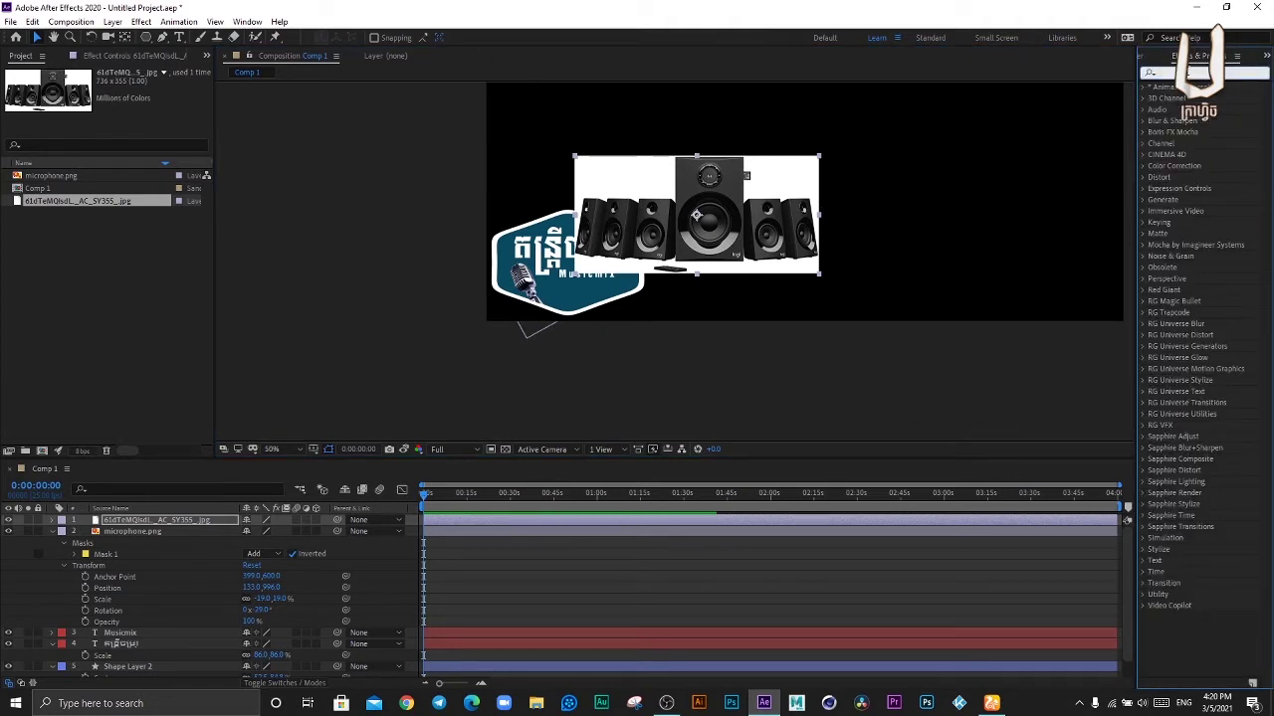
Step: Search Effects & Presets for 'deta', then clear the search again
type("d")
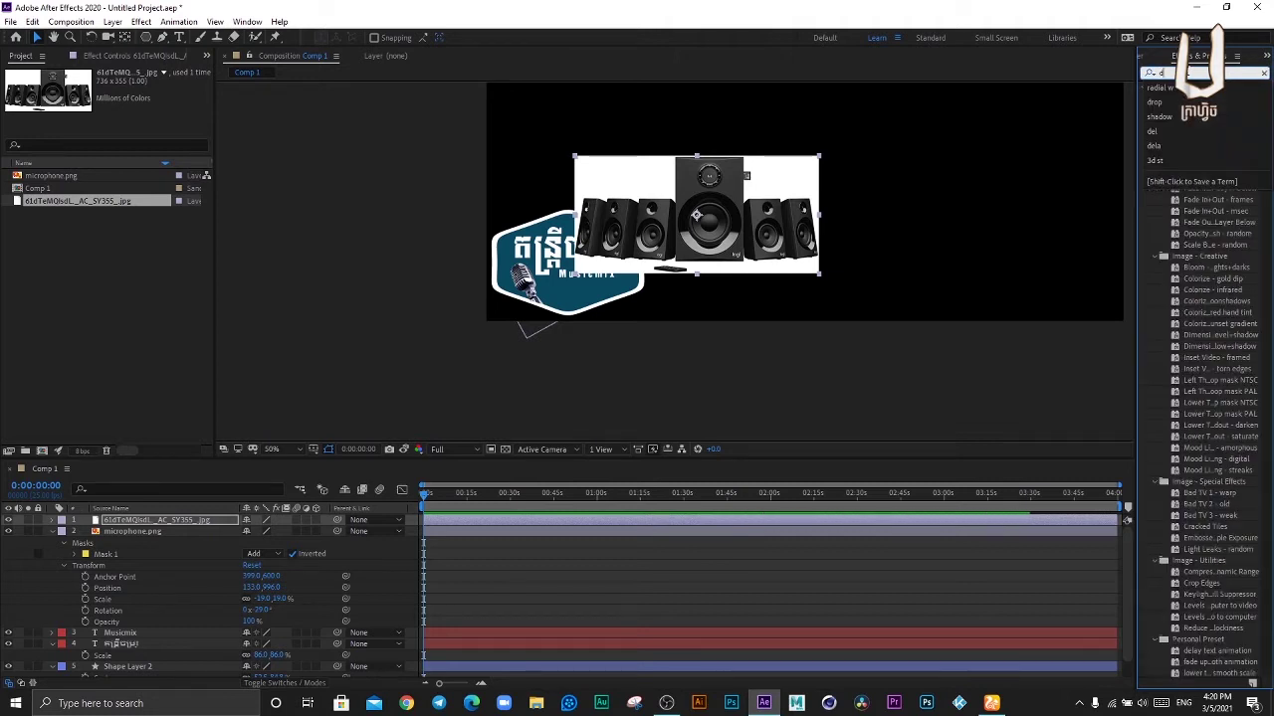
type("eta")
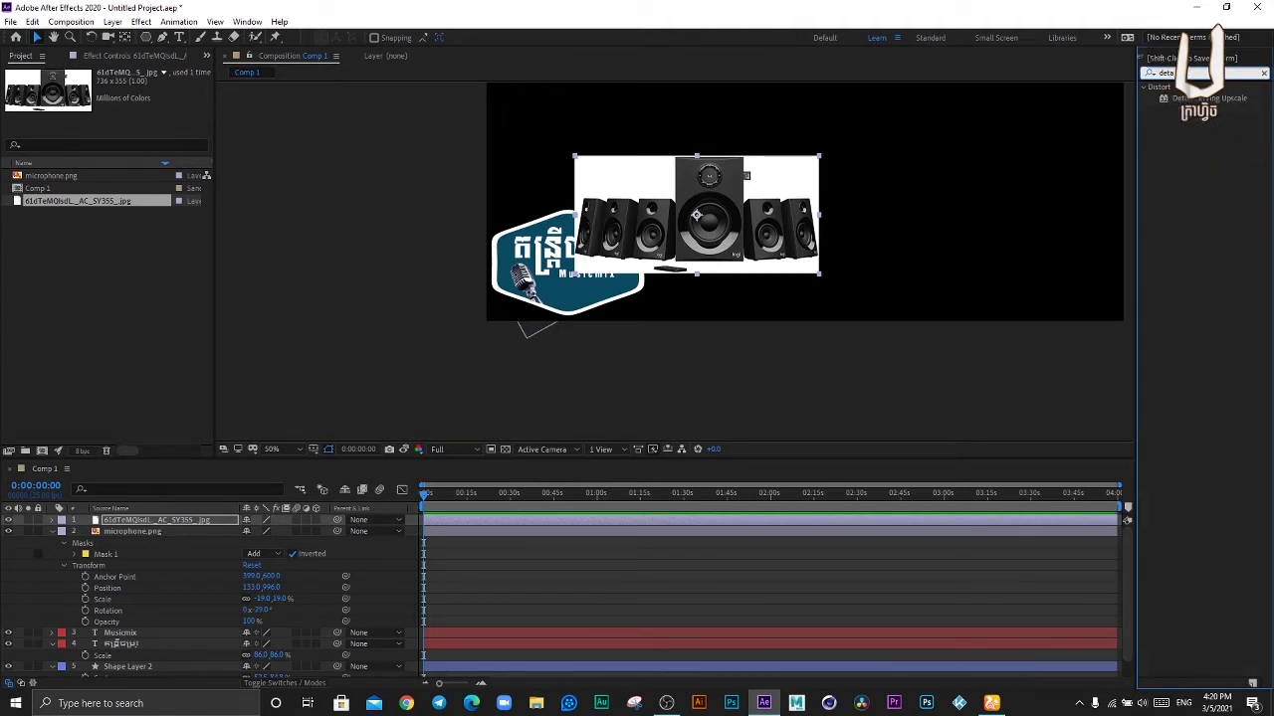
key("BackSpace")
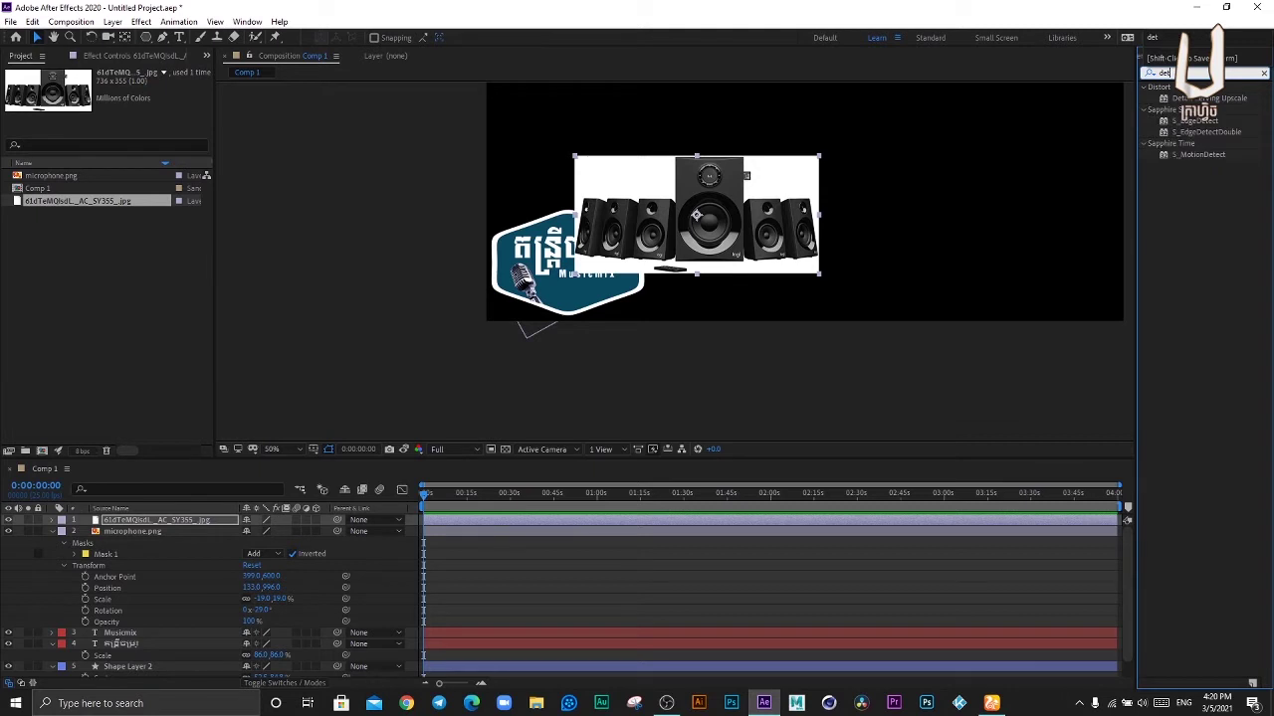
key("BackSpace")
key("BackSpace")
key("BackSpace")
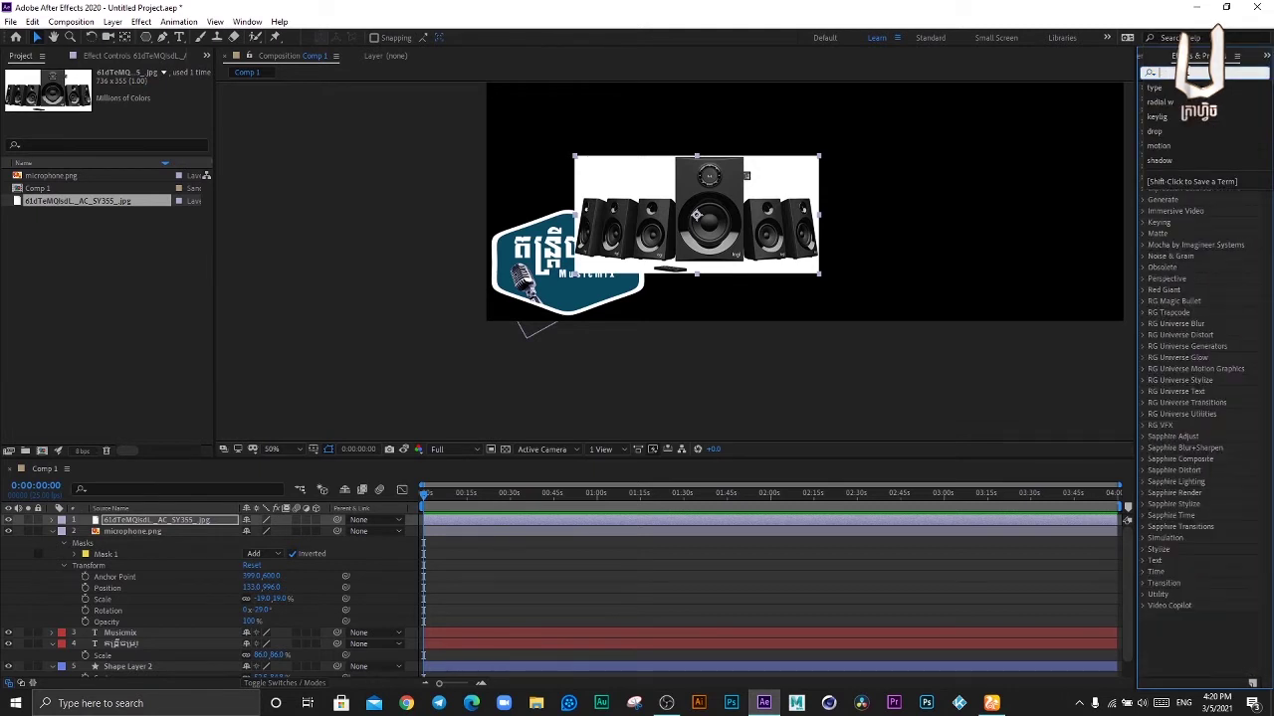
Step: Shift the speaker picture right and down so it sits beside the teal badge
left_click_drag(731, 224, 771, 249)
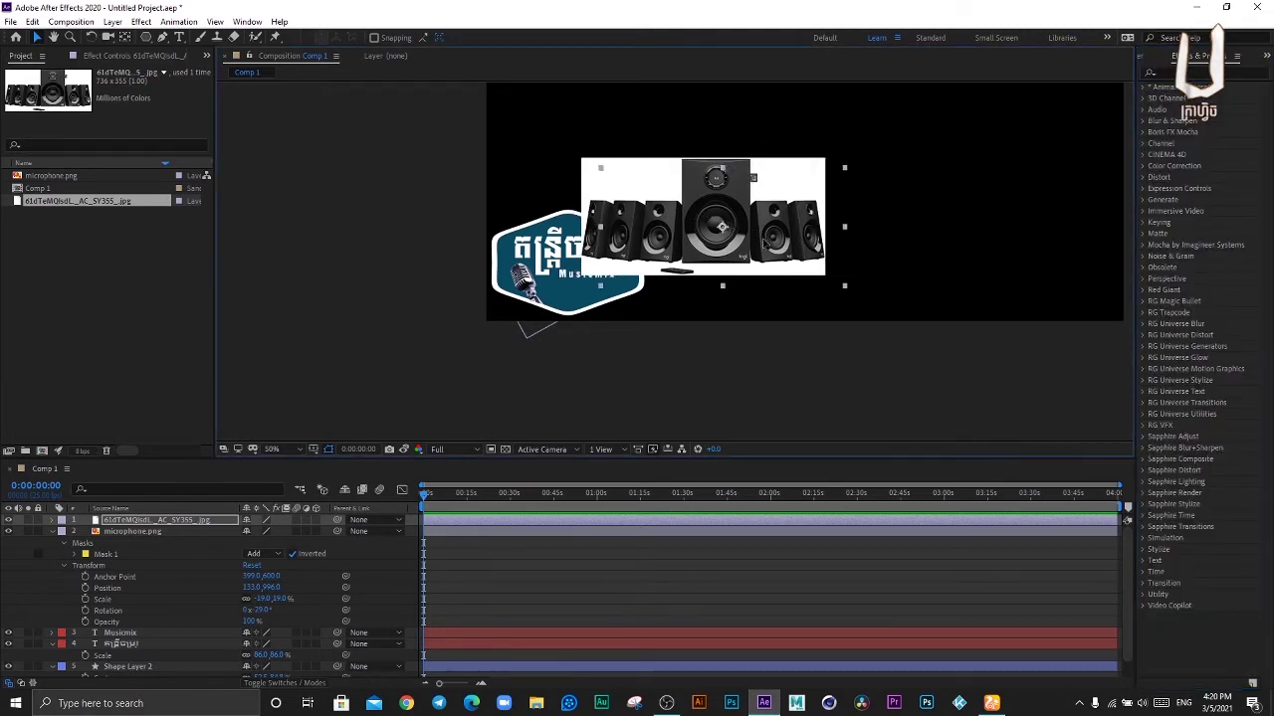
left_click(1194, 73)
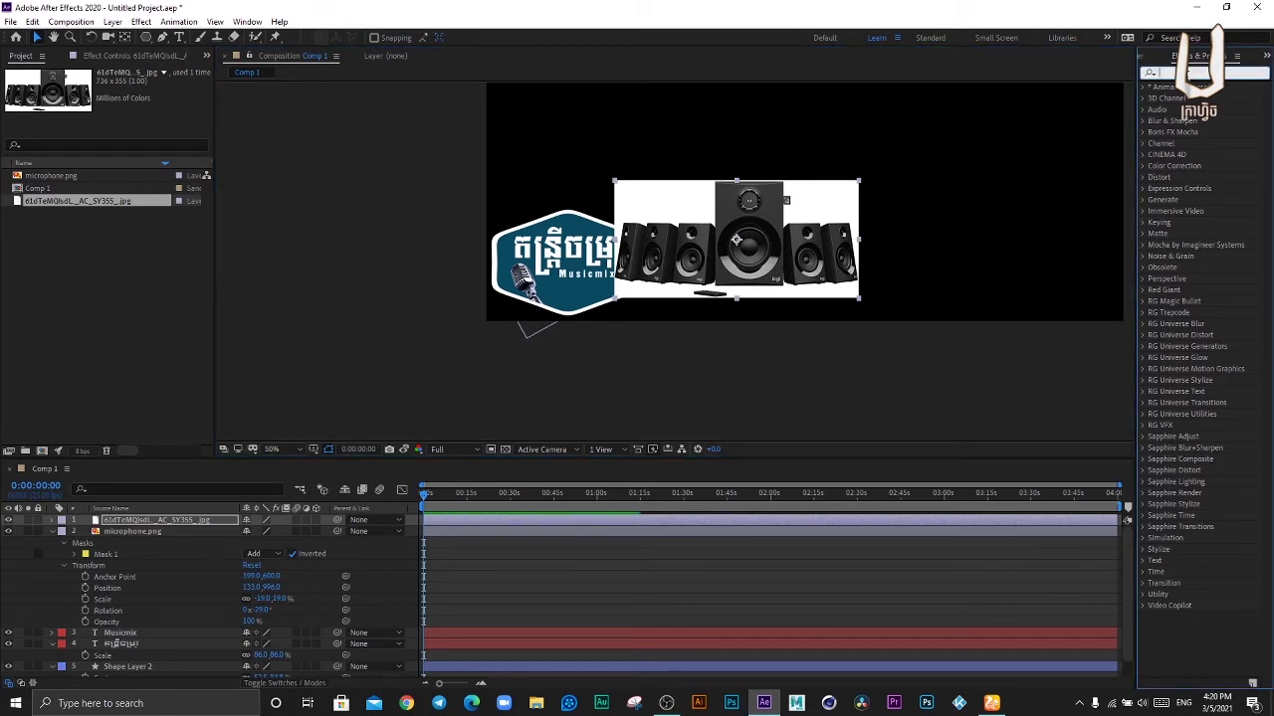
left_click(714, 261)
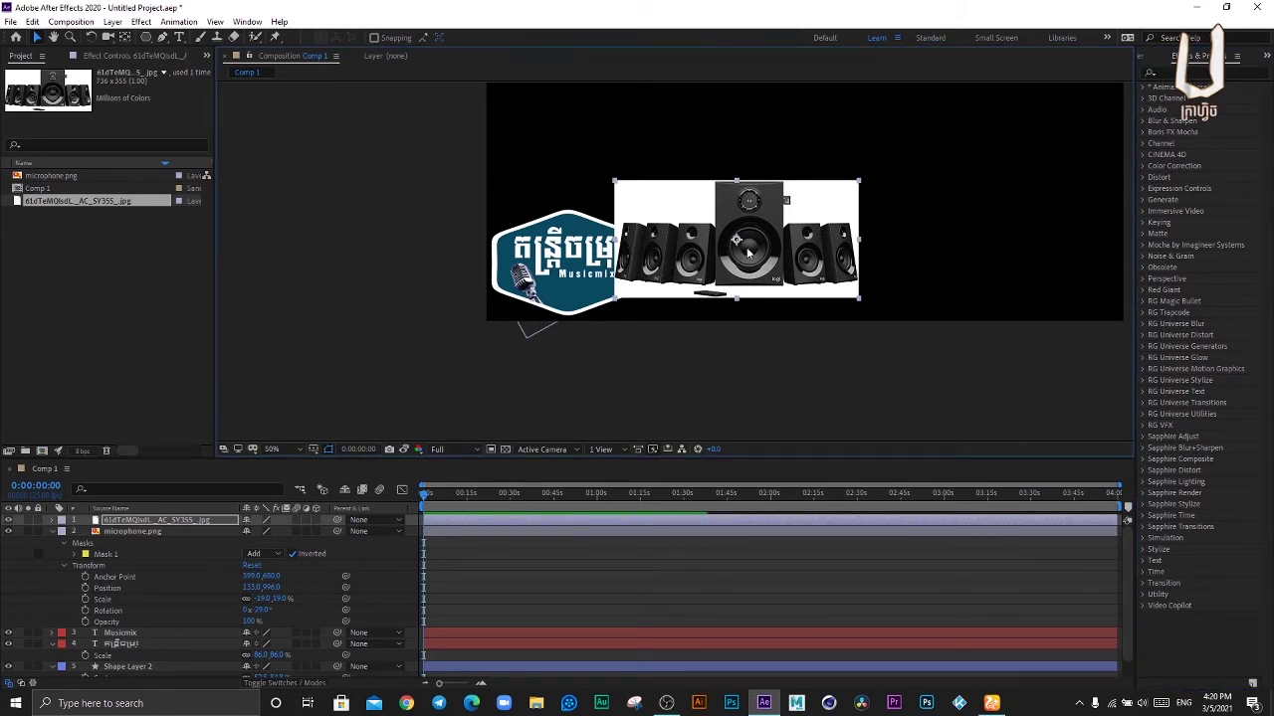
Step: Apply Keying > Extract to the speaker layer with black and white points at 255, inverted
left_click(146, 22)
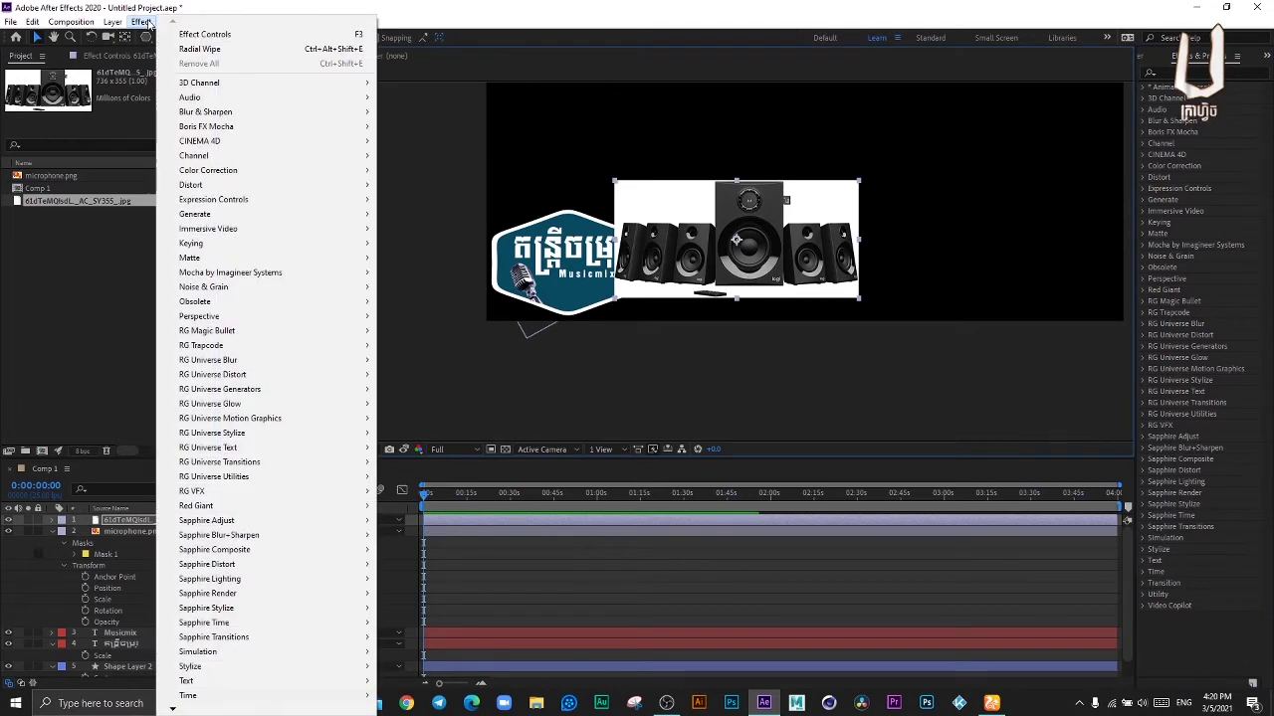
mouse_move(241, 246)
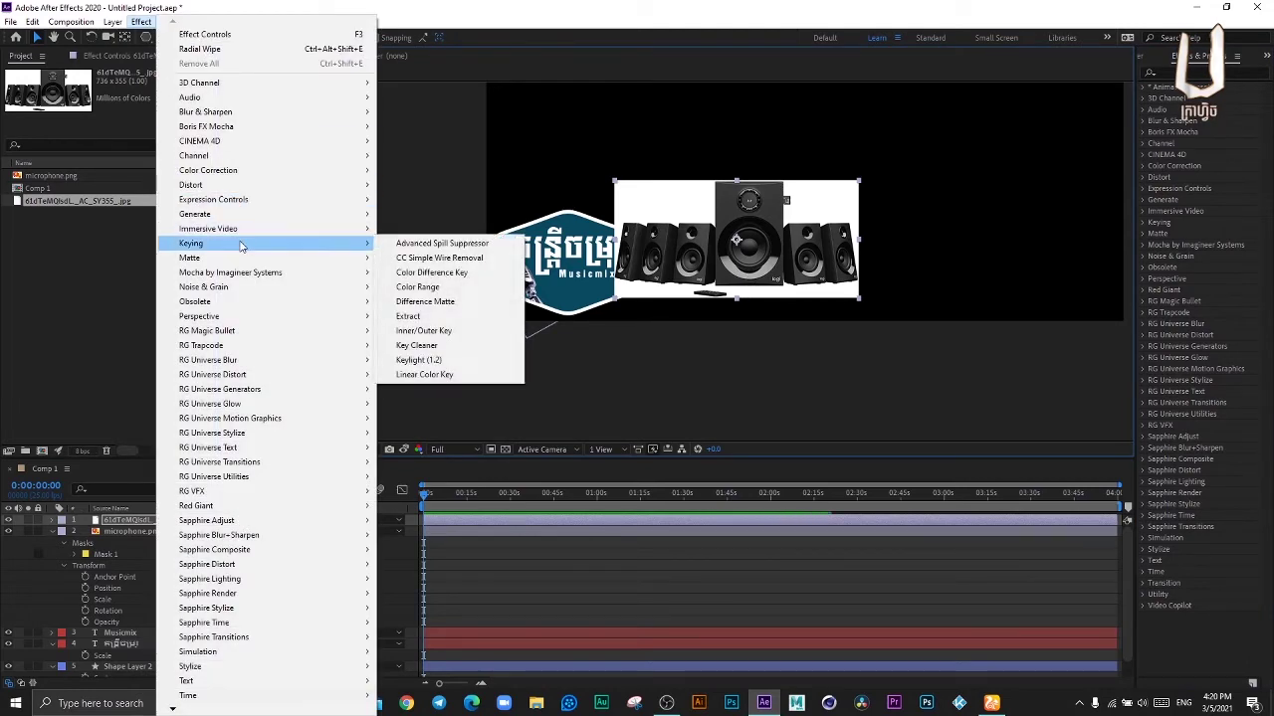
left_click(425, 319)
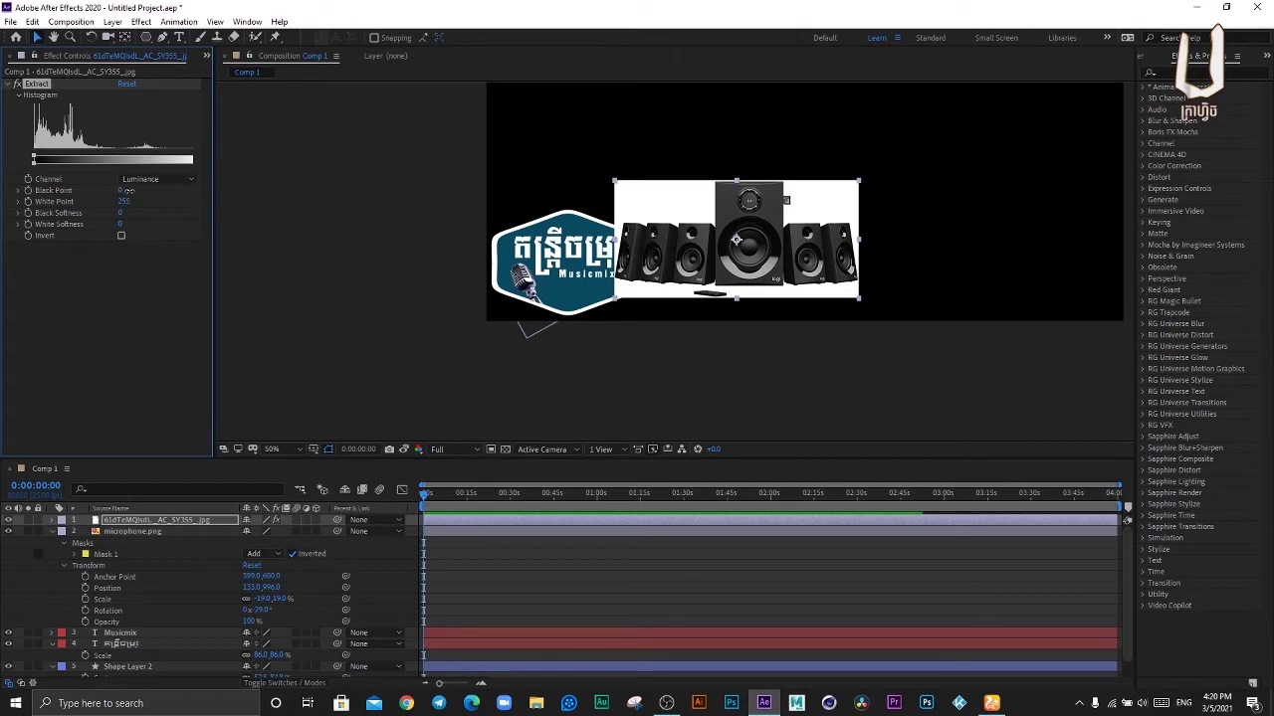
left_click_drag(127, 190, 138, 188)
left_click_drag(142, 181, 245, 185)
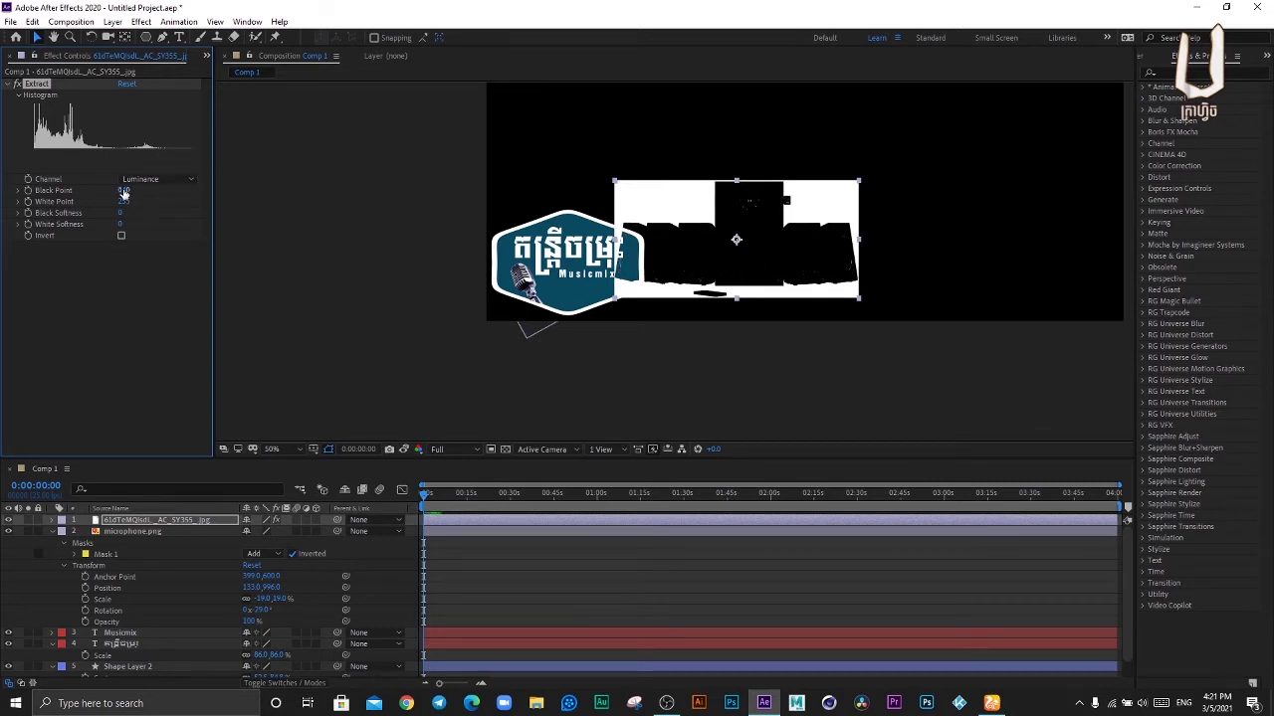
left_click_drag(122, 193, 145, 187)
left_click(120, 236)
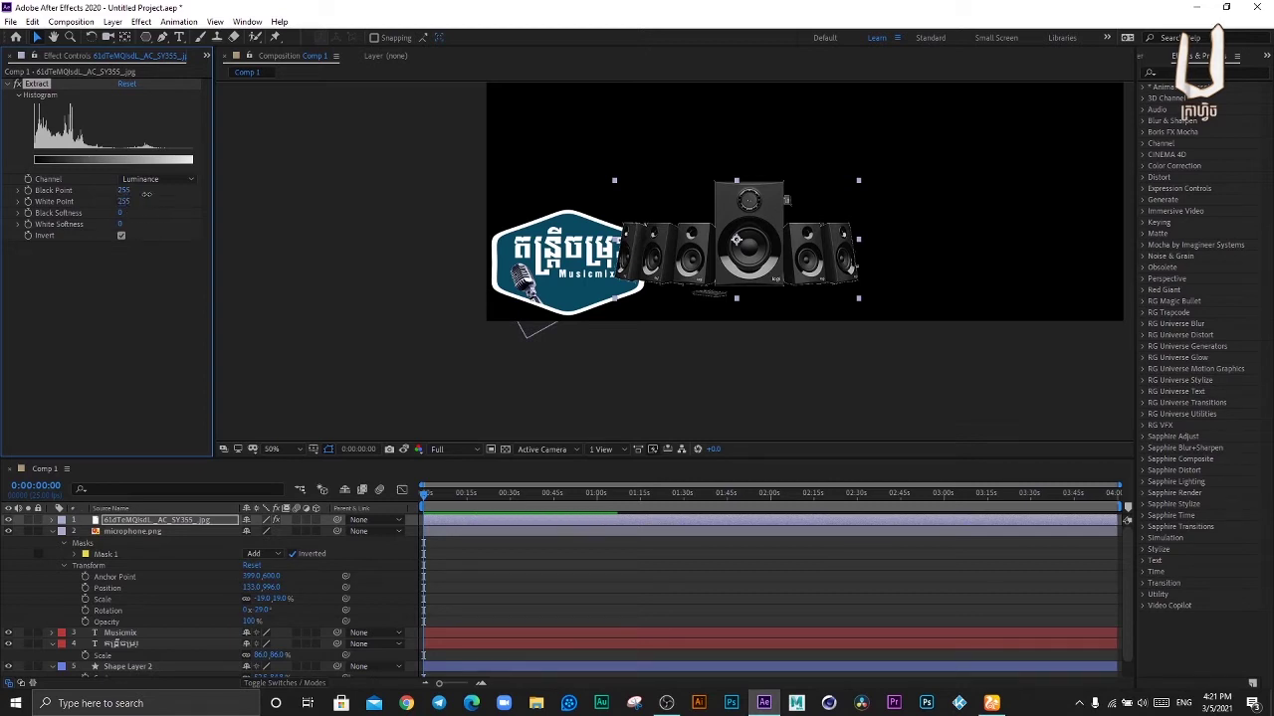
left_click_drag(116, 201, 262, 205)
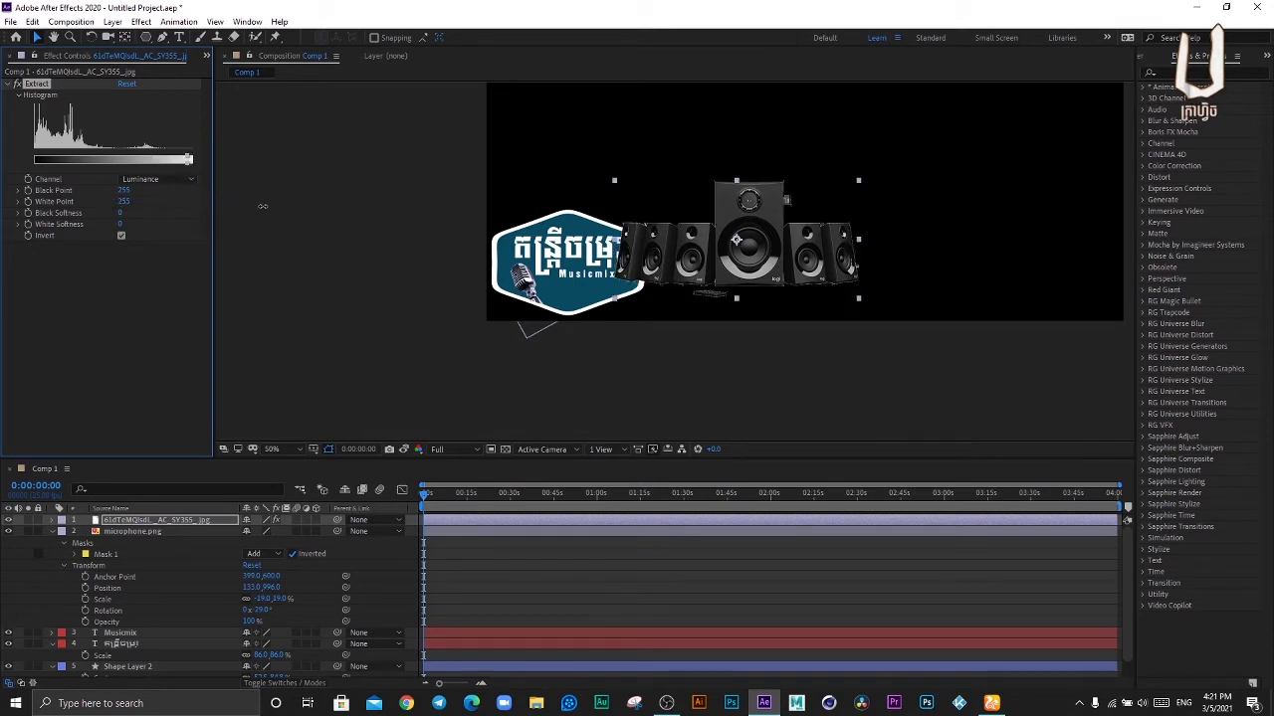
left_click(706, 247)
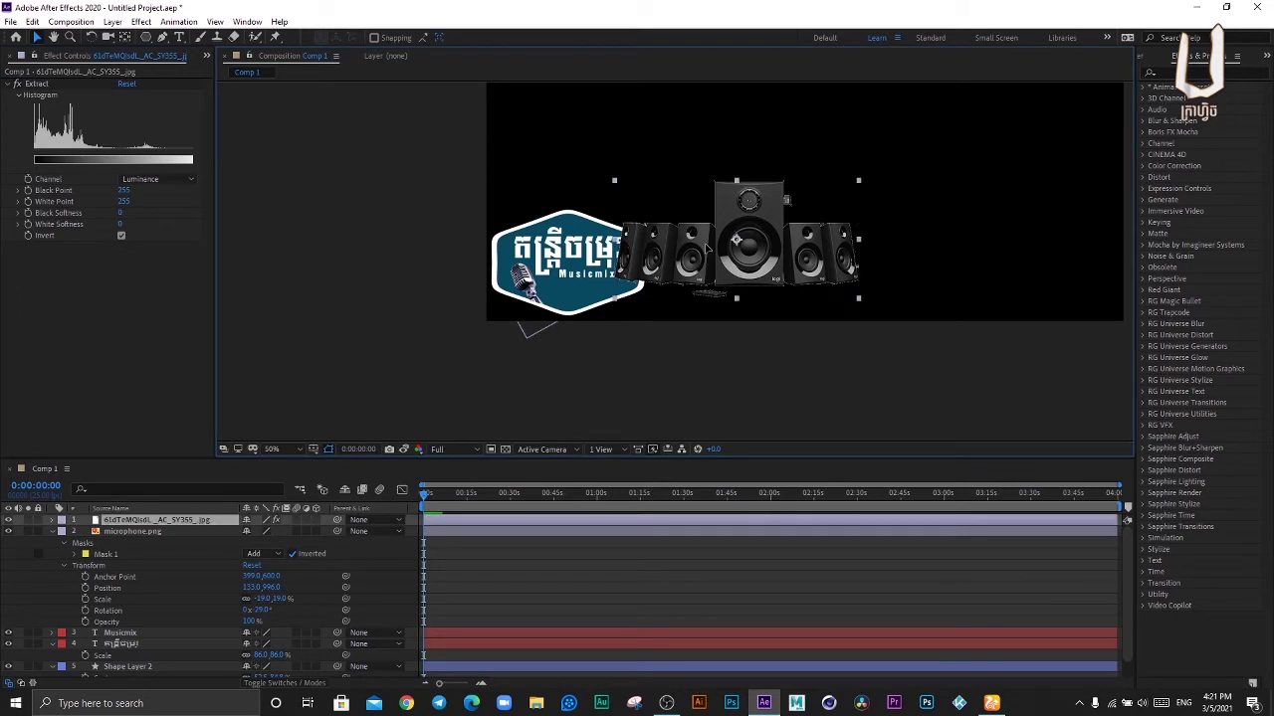
scroll(703, 264, "up", 2)
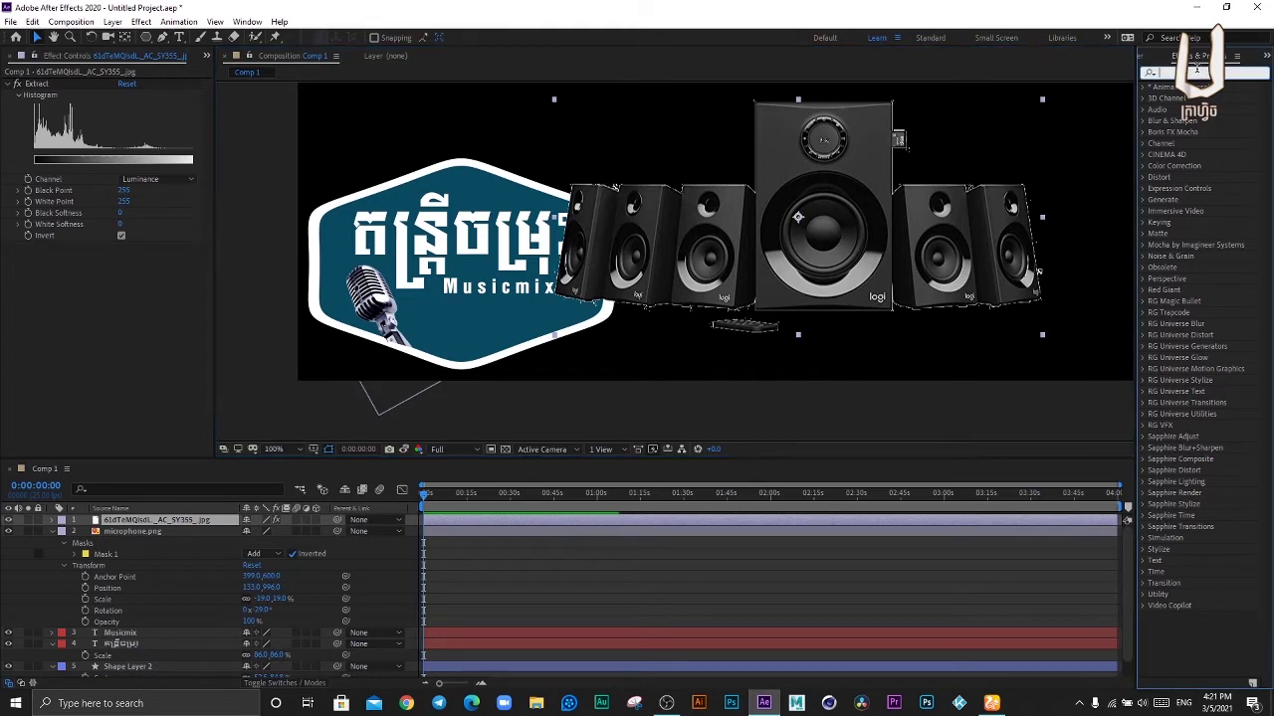
Step: Search effects for 'color' and apply Color Range to the speaker picture
left_click(1194, 72)
type("key")
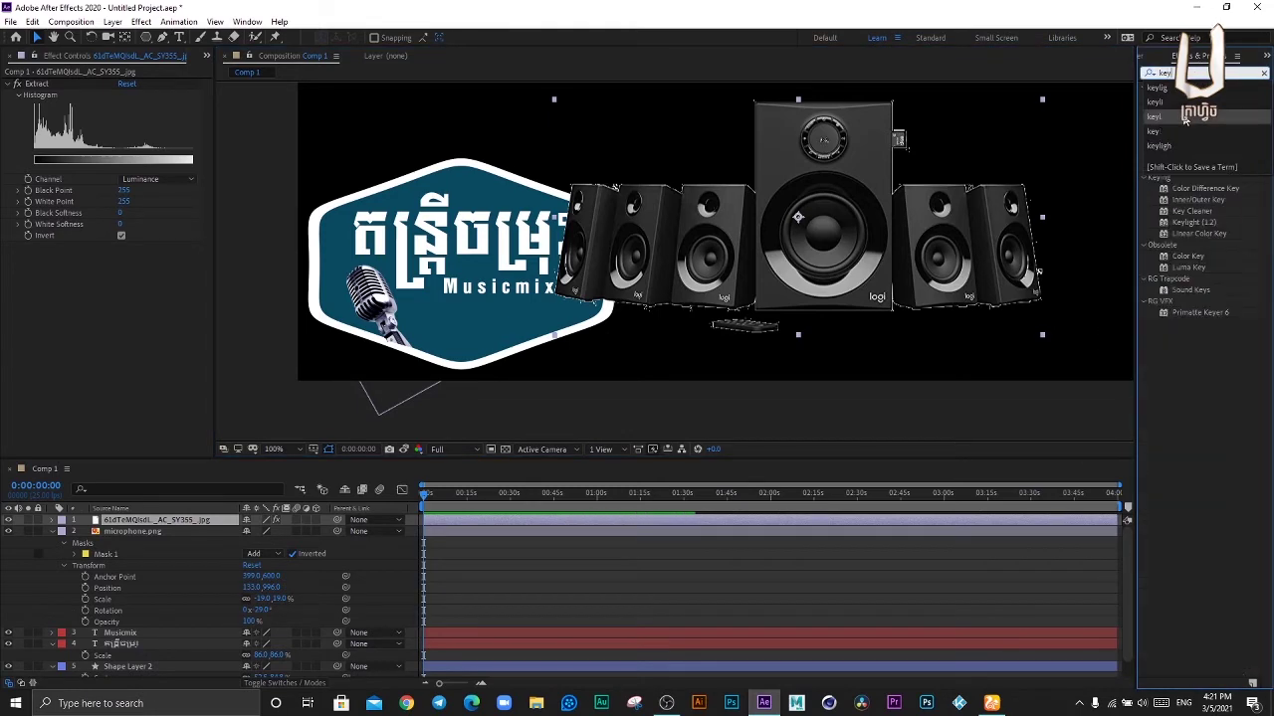
key("BackSpace")
key("BackSpace")
key("BackSpace")
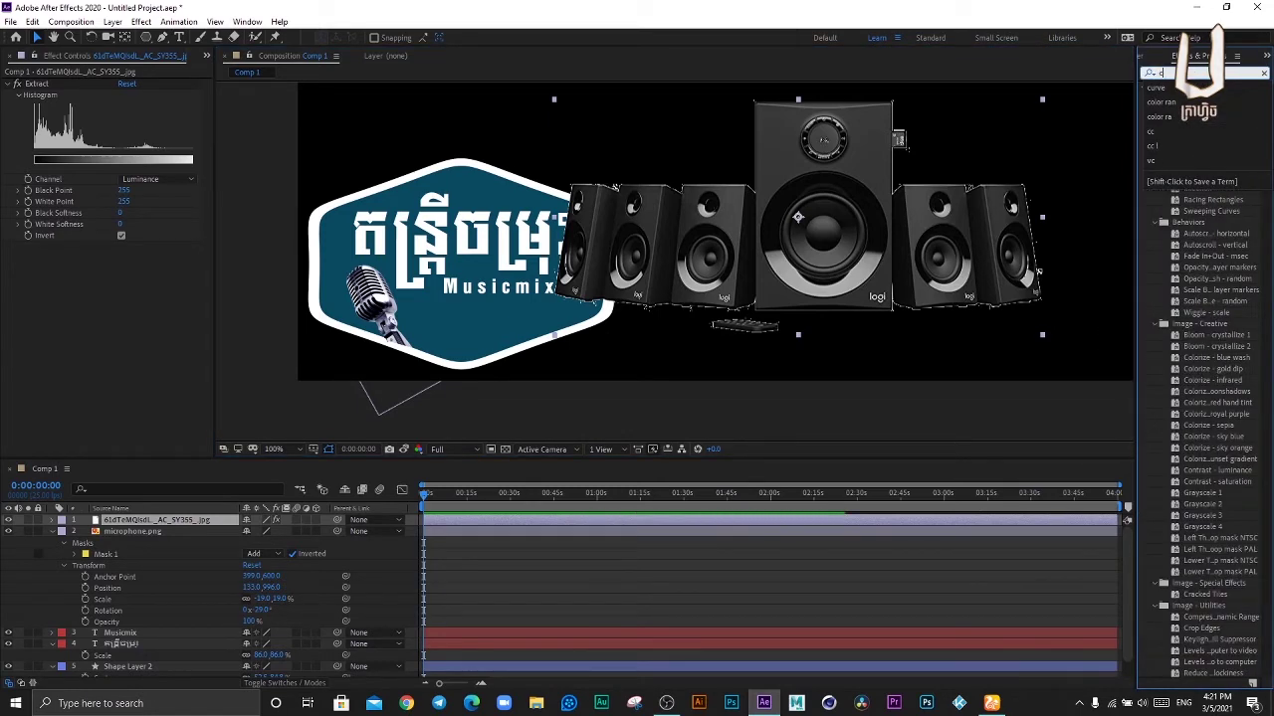
type("color")
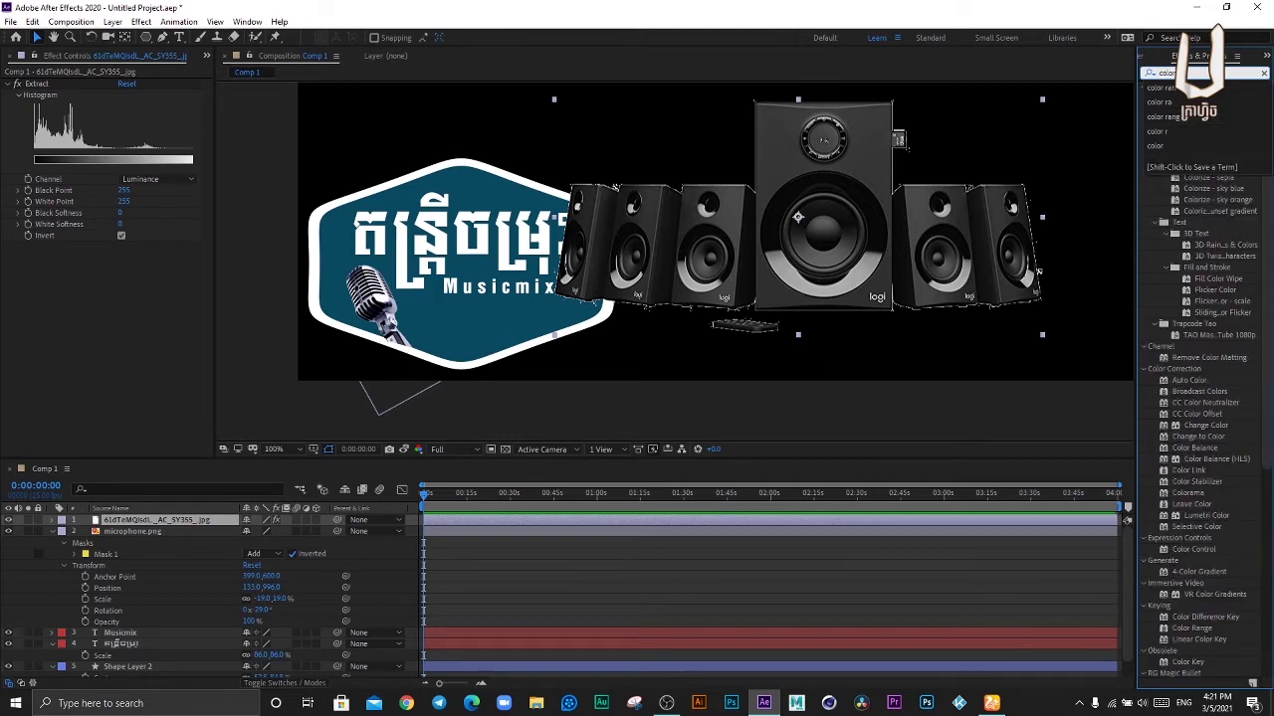
left_click(1184, 118)
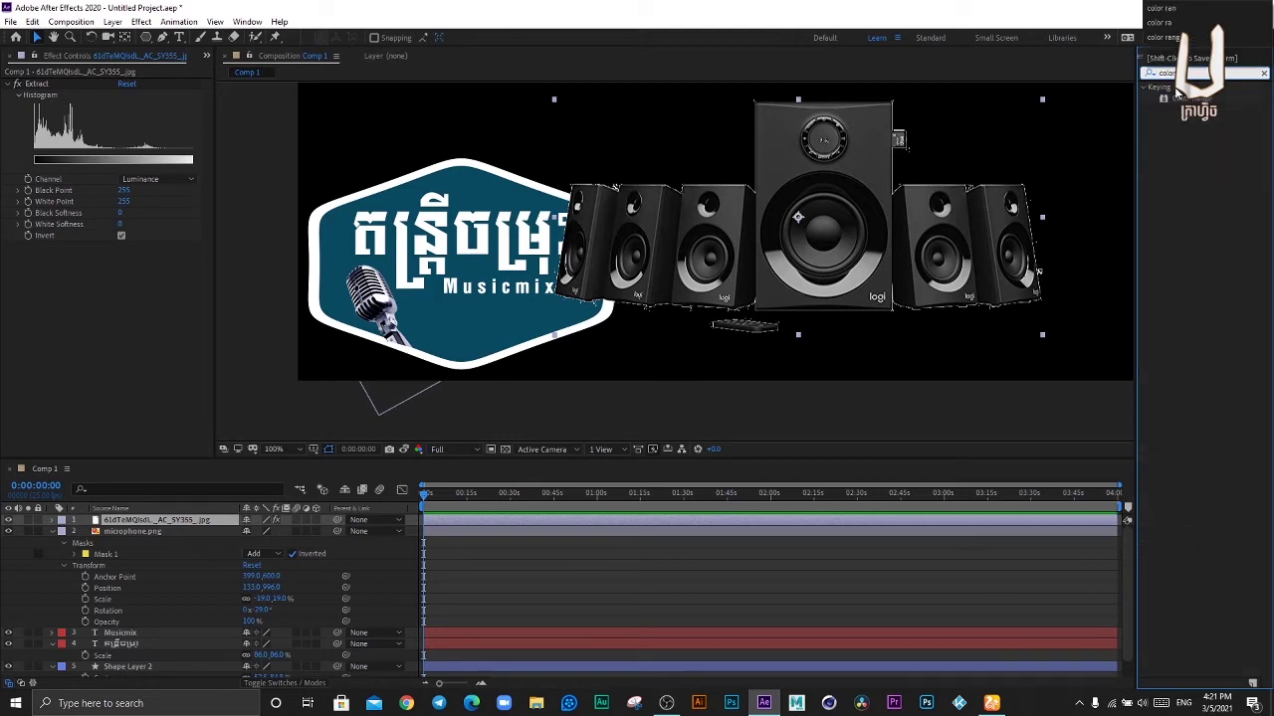
left_click_drag(1178, 92, 816, 219)
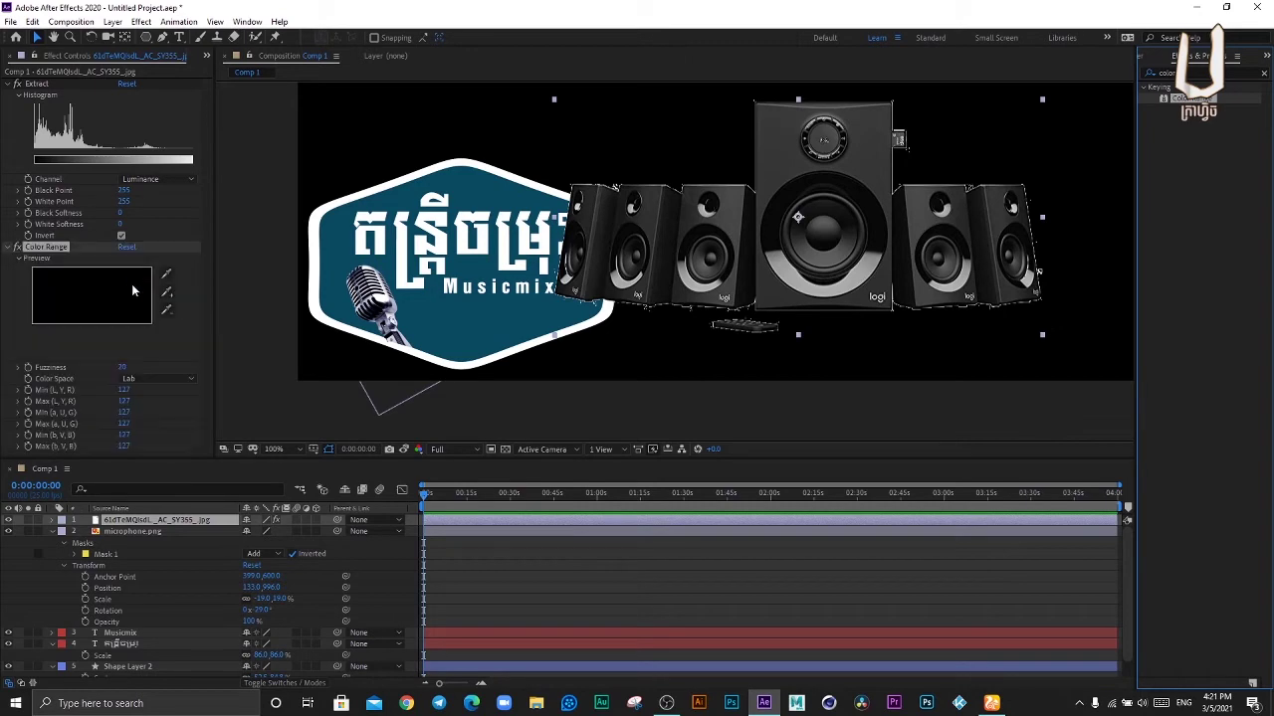
Step: Sample the leftover edge colour on the speakers with the Color Range eyedropper
left_click(166, 273)
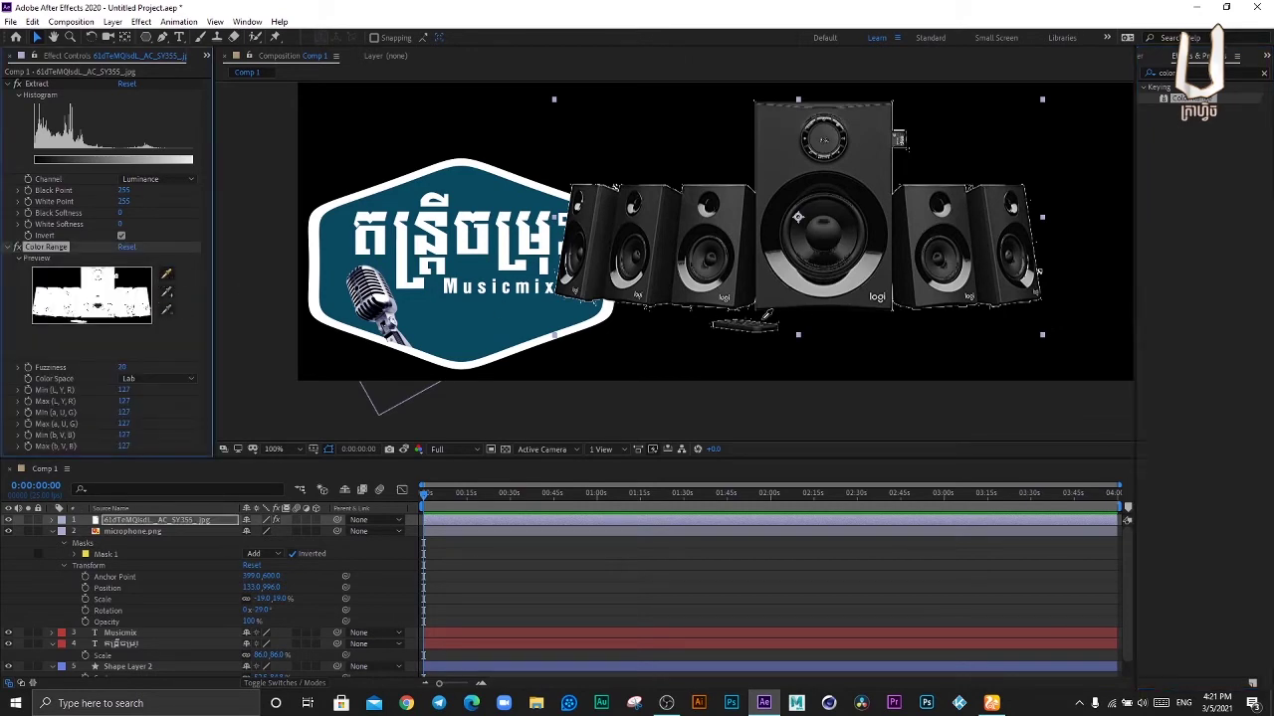
key("period")
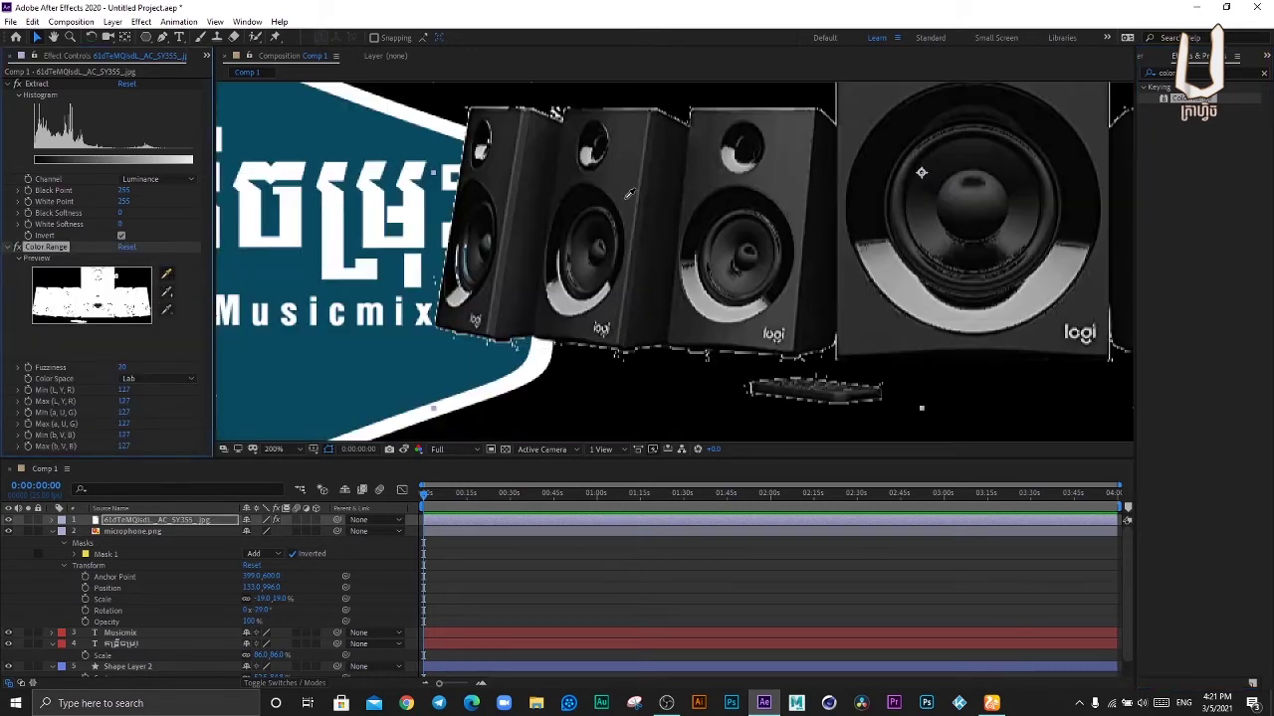
key("period")
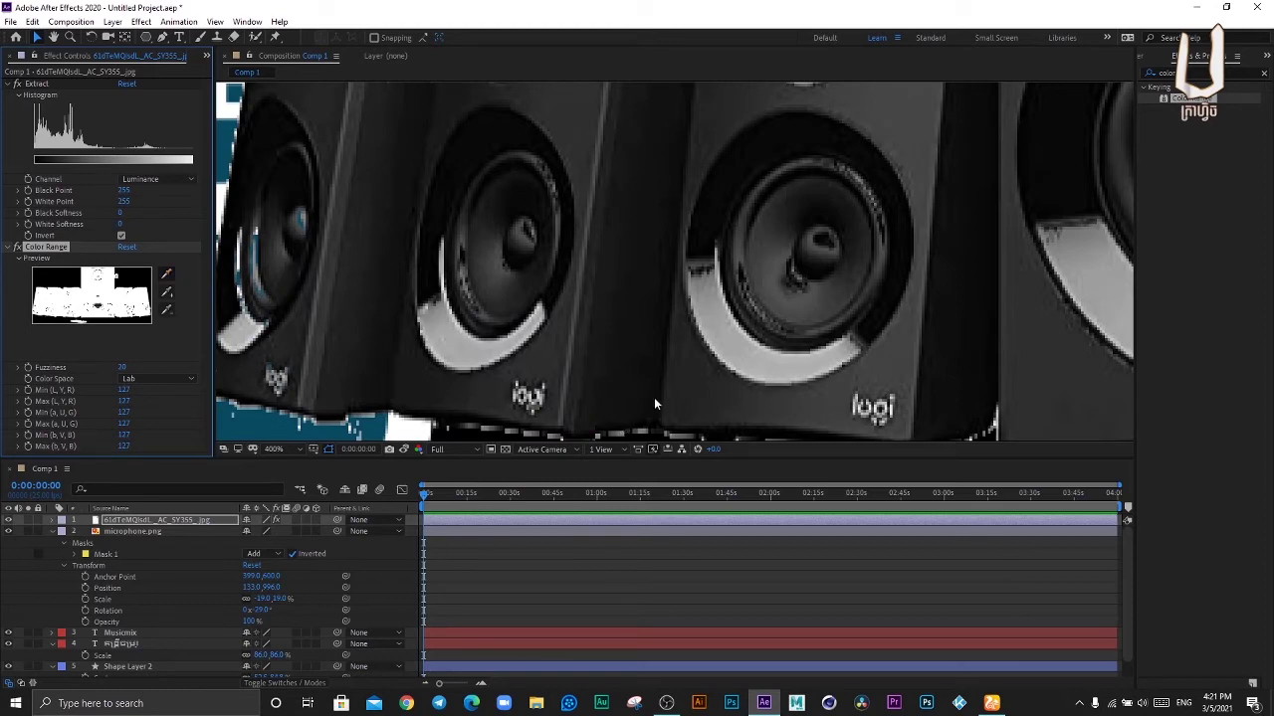
left_click(670, 251)
key("comma")
key("comma")
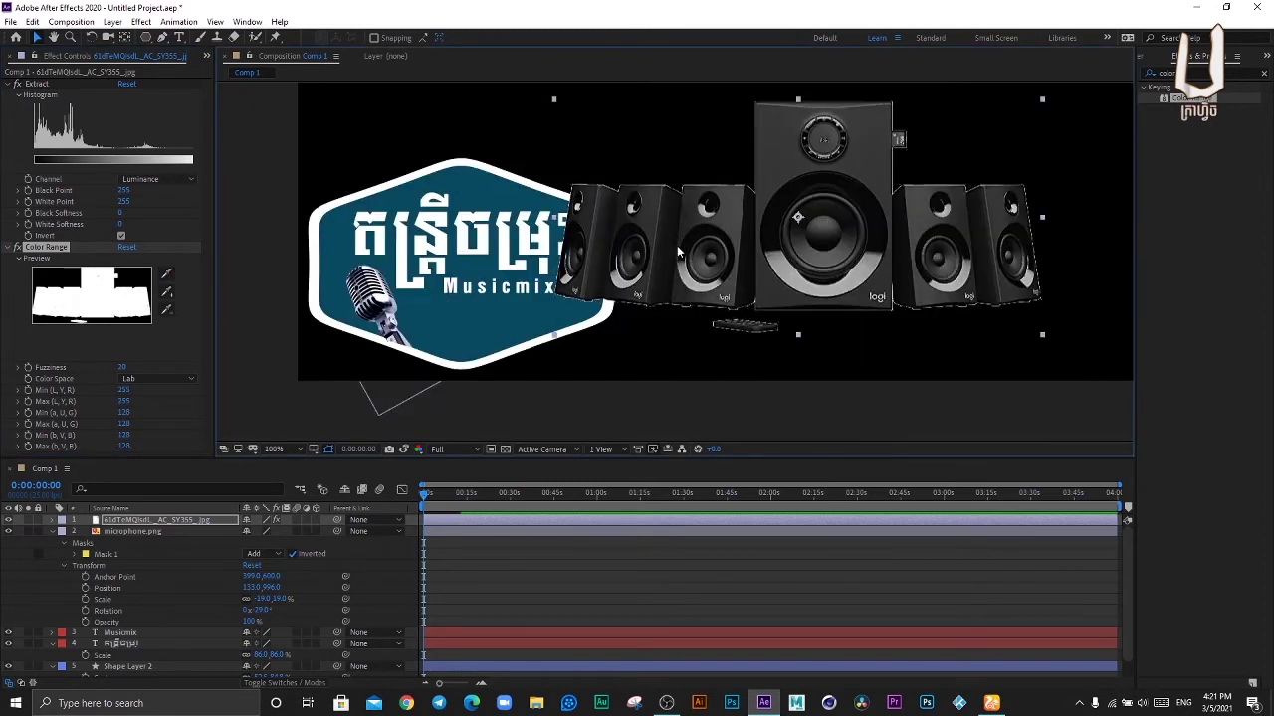
scroll(677, 245, "down", 4)
scroll(677, 287, "up", 2)
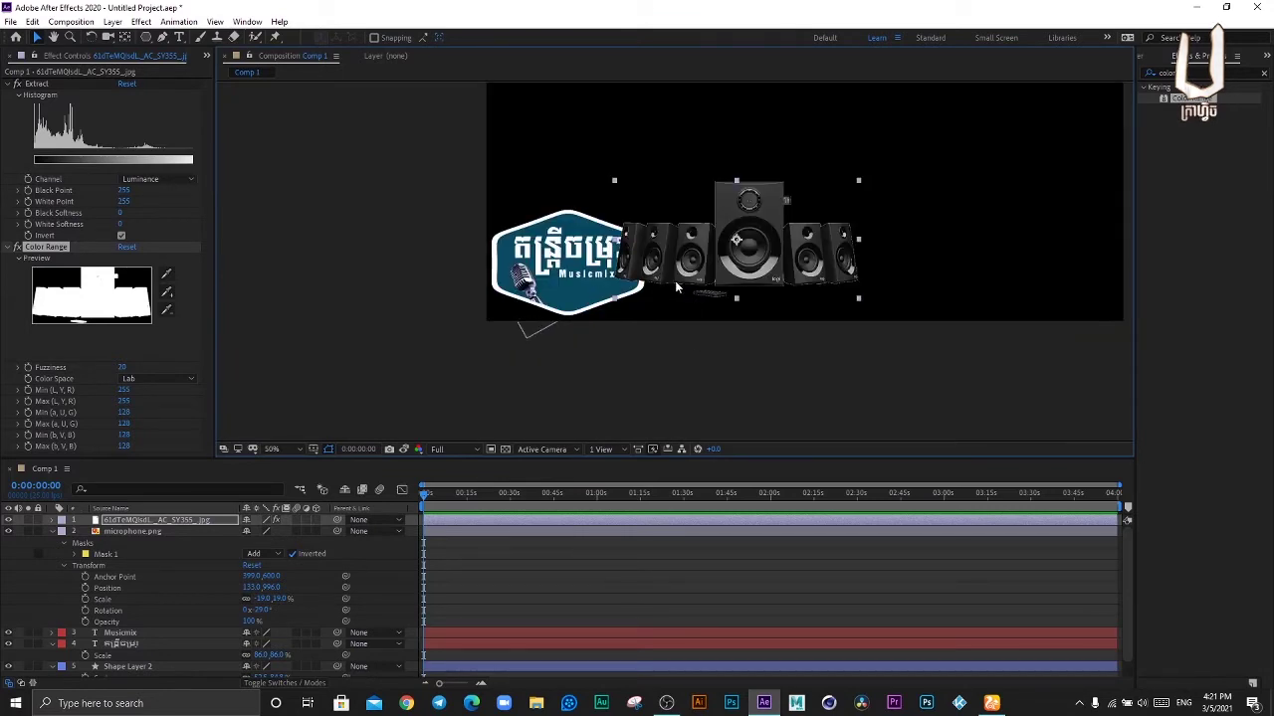
right_click(161, 518)
Step: Pre-compose the speaker layer and shrink the precomp to 76% scale
left_click(194, 459)
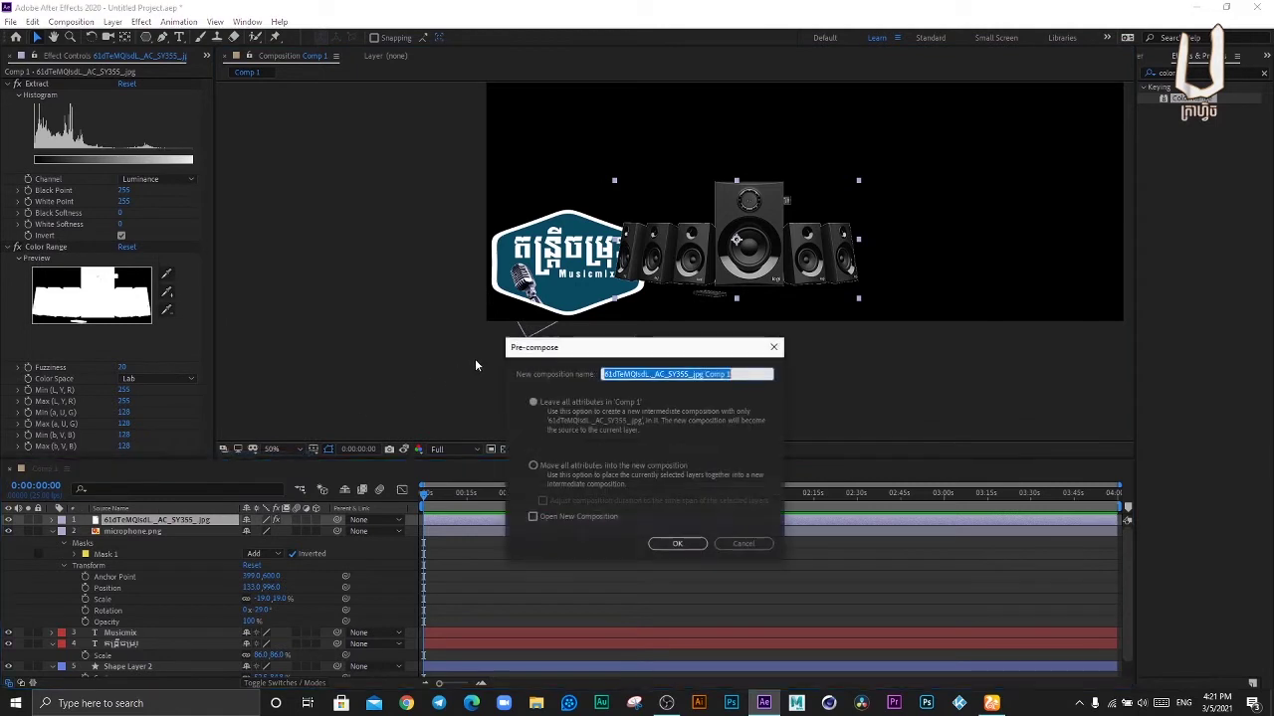
left_click(664, 545)
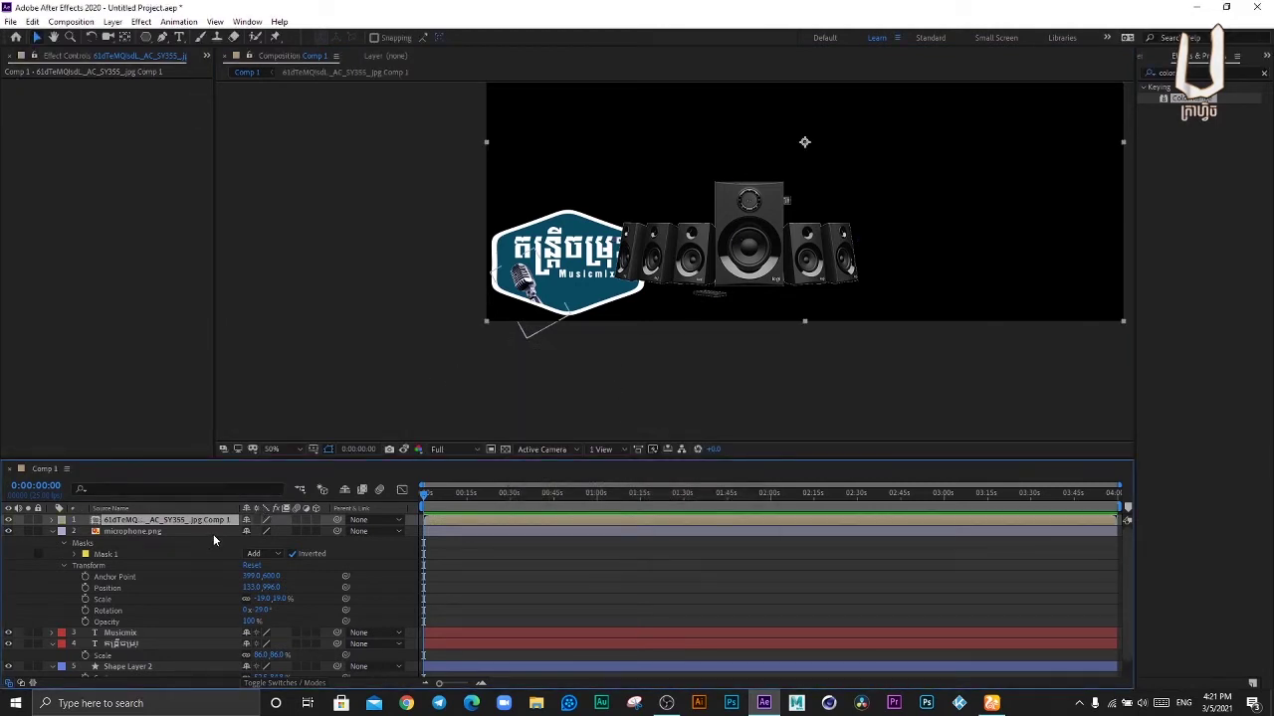
key("s")
mouse_move(270, 531)
left_mouse_down()
mouse_move(247, 531)
mouse_move(261, 532)
left_mouse_up()
Step: Move the speaker precomp left and down in front of the badge, scaling it to 88%
left_click_drag(754, 217, 581, 264)
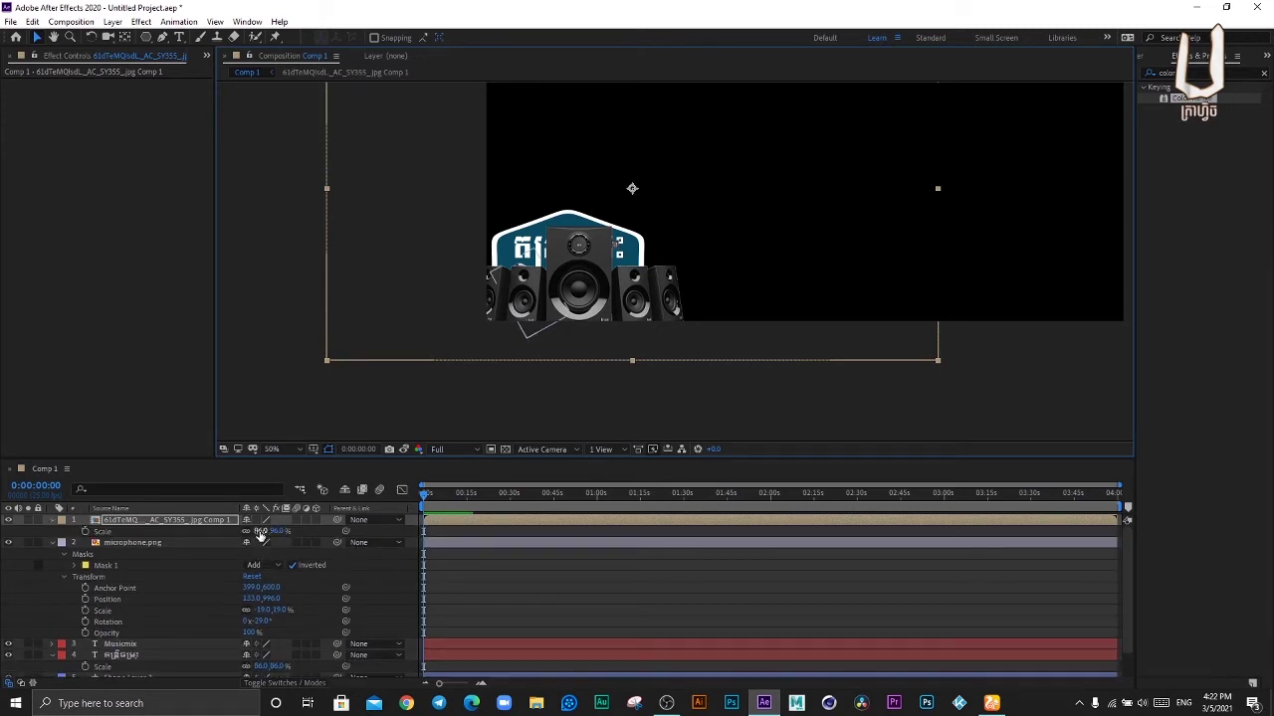
mouse_move(257, 532)
left_mouse_down()
mouse_move(239, 535)
mouse_move(261, 534)
left_mouse_up()
scroll(651, 267, "down", 2)
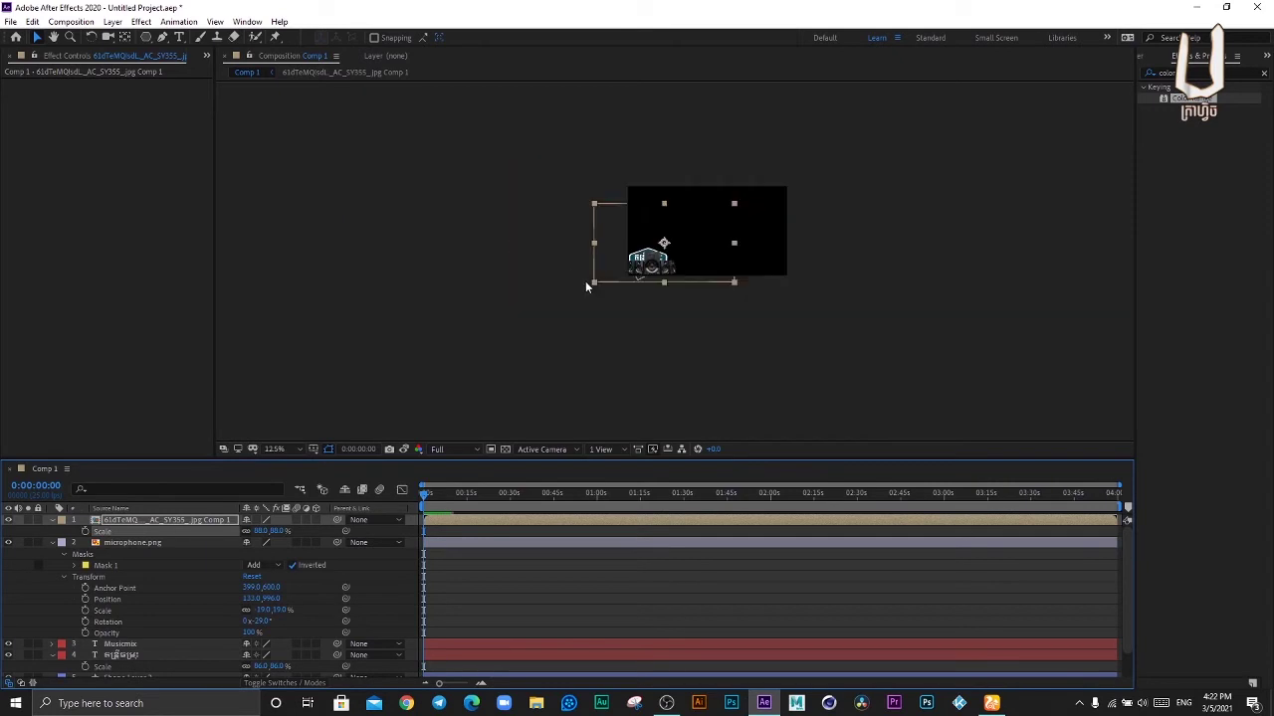
scroll(651, 267, "up", 2)
scroll(537, 298, "up", 2)
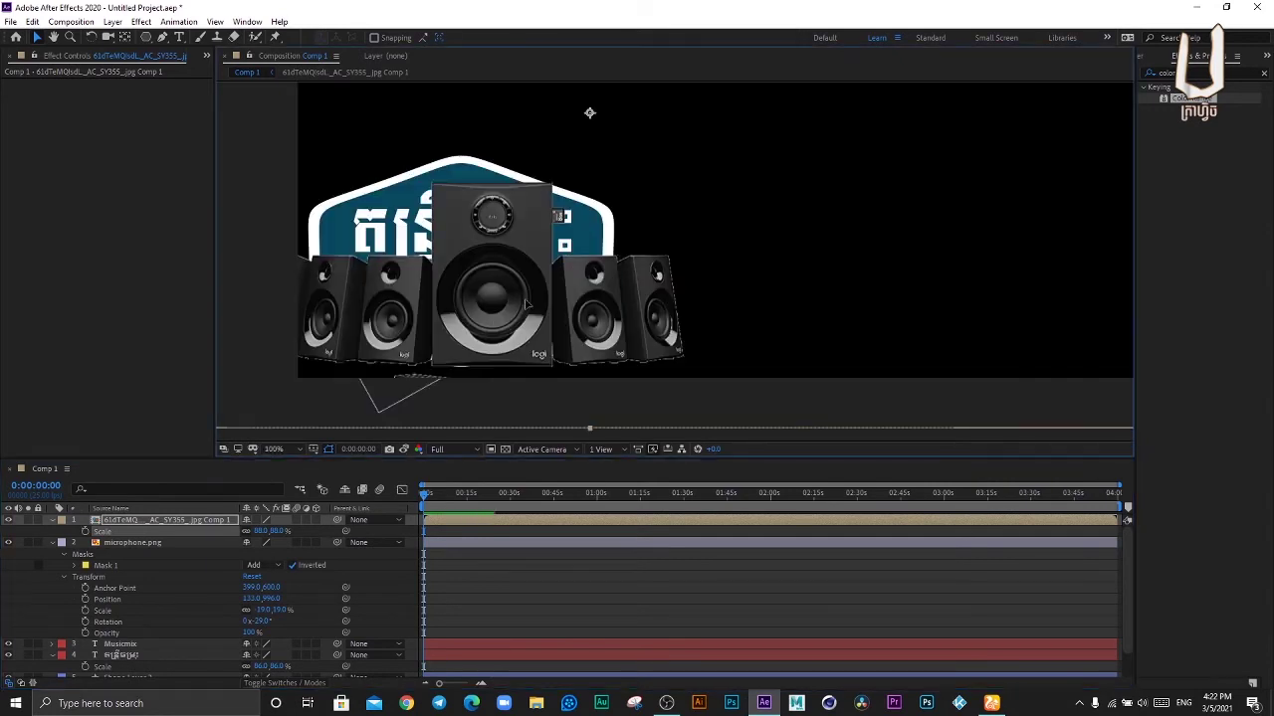
Step: Scale the speakers to 30% and place them just below the Musicmix text
left_click(261, 532)
type("30")
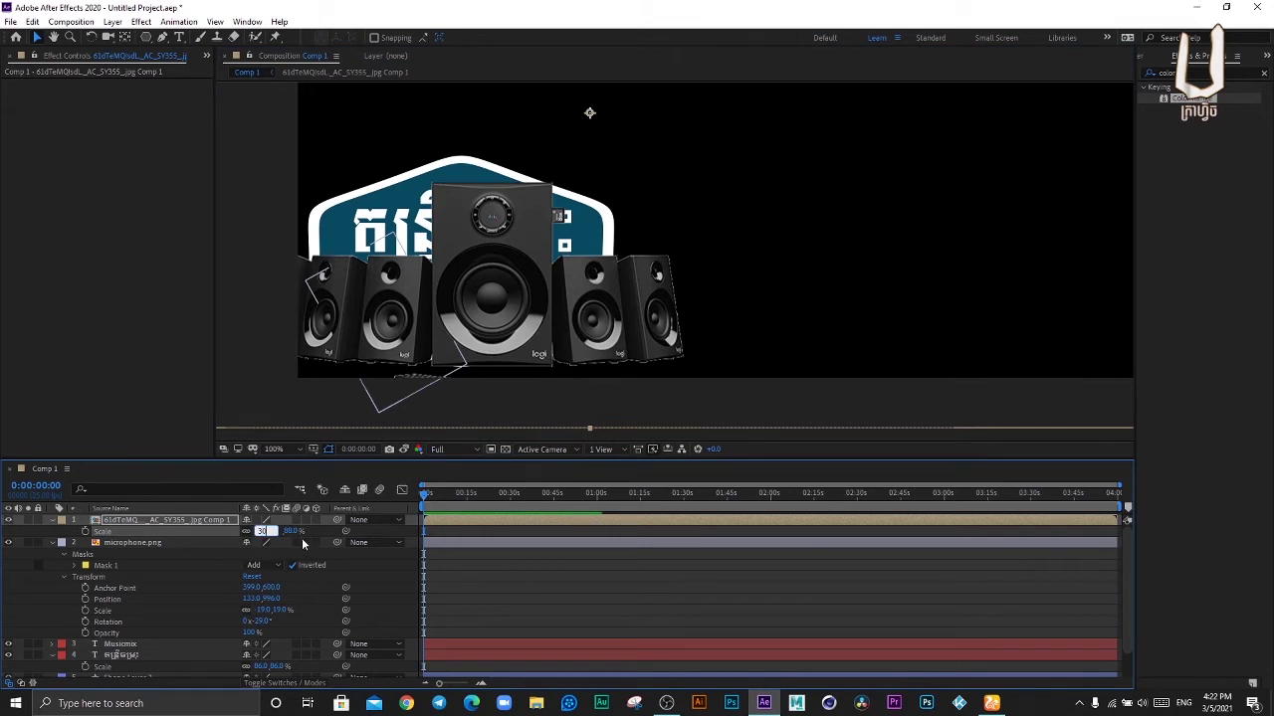
key("Return")
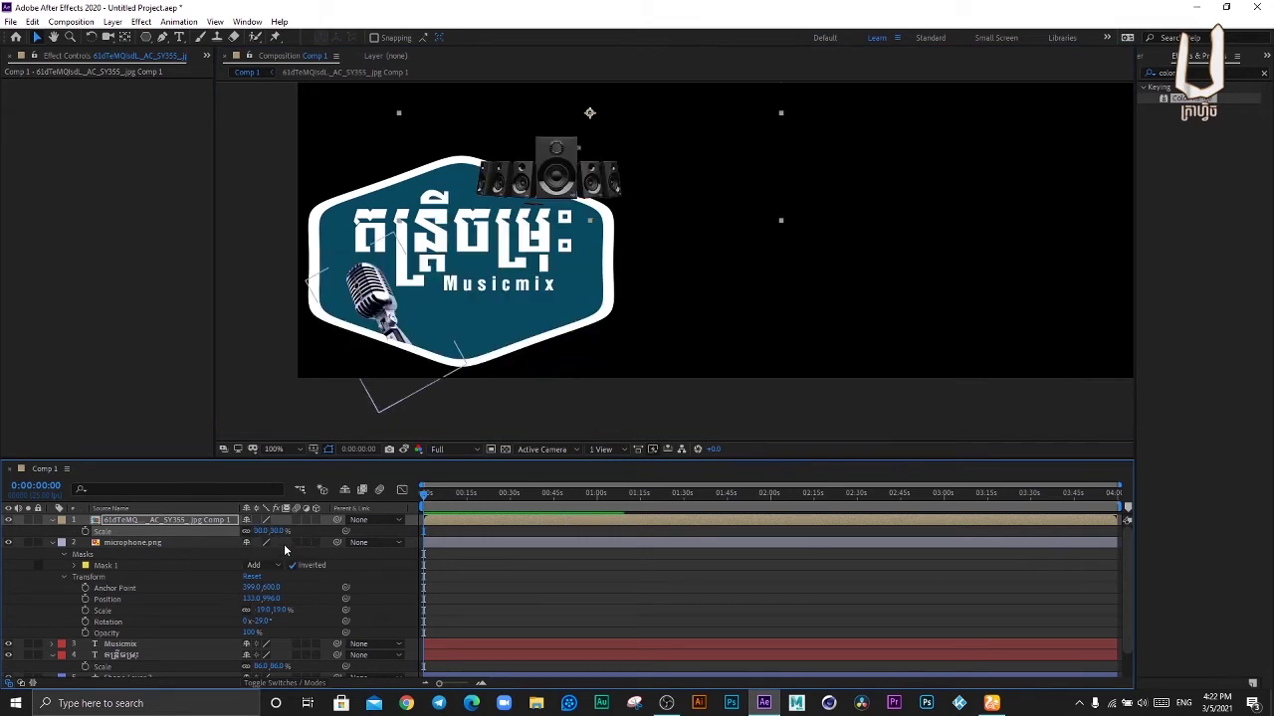
left_click_drag(550, 207, 481, 346)
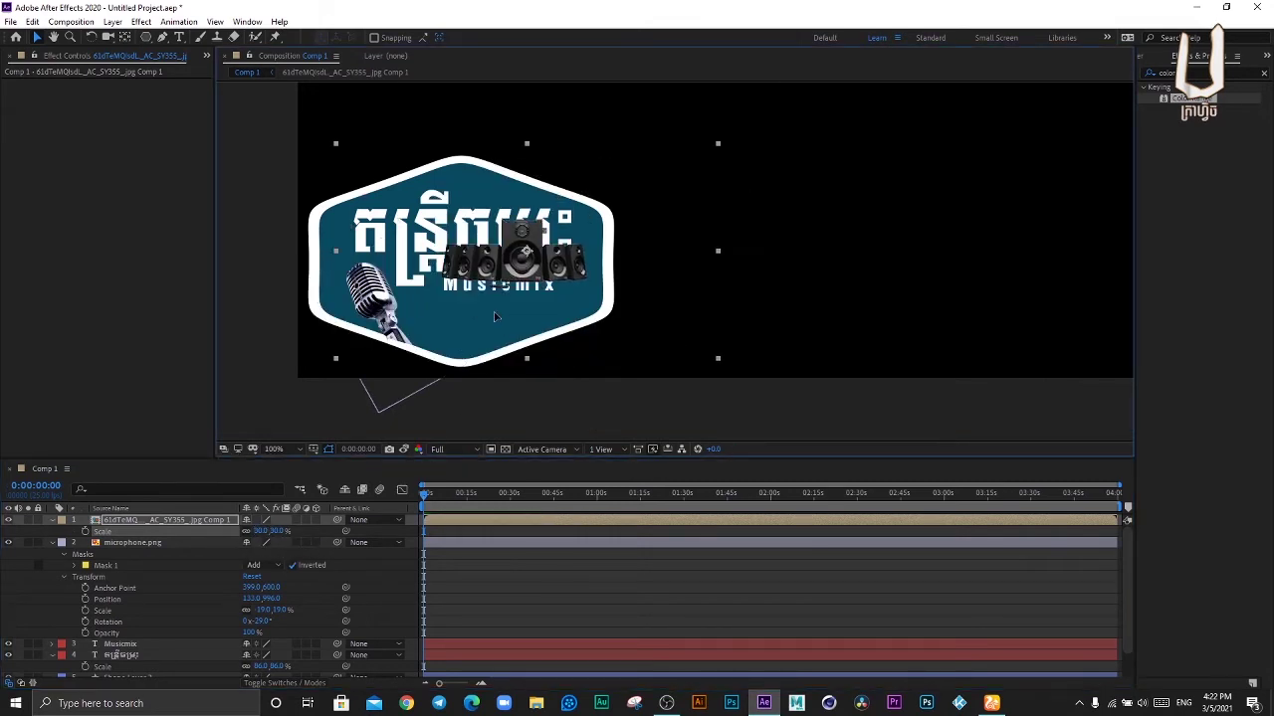
left_click_drag(517, 273, 488, 303)
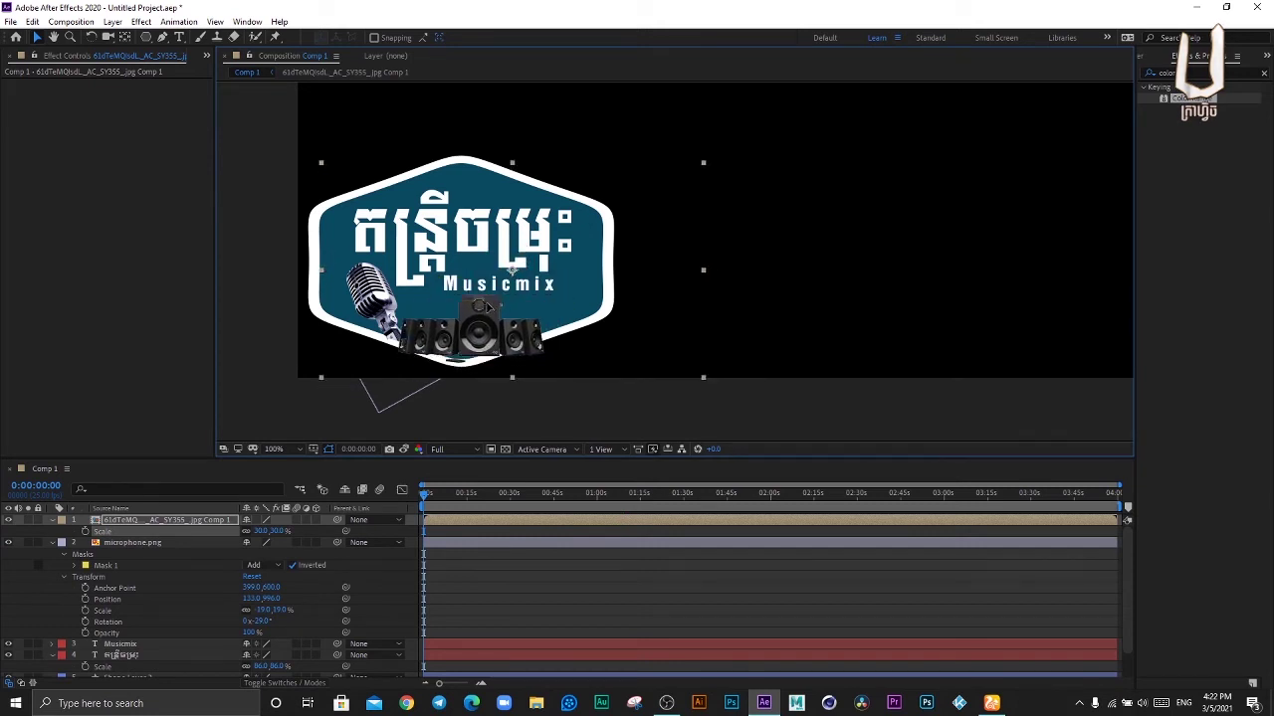
mouse_move(488, 304)
left_mouse_down()
mouse_move(476, 294)
mouse_move(456, 344)
left_mouse_up()
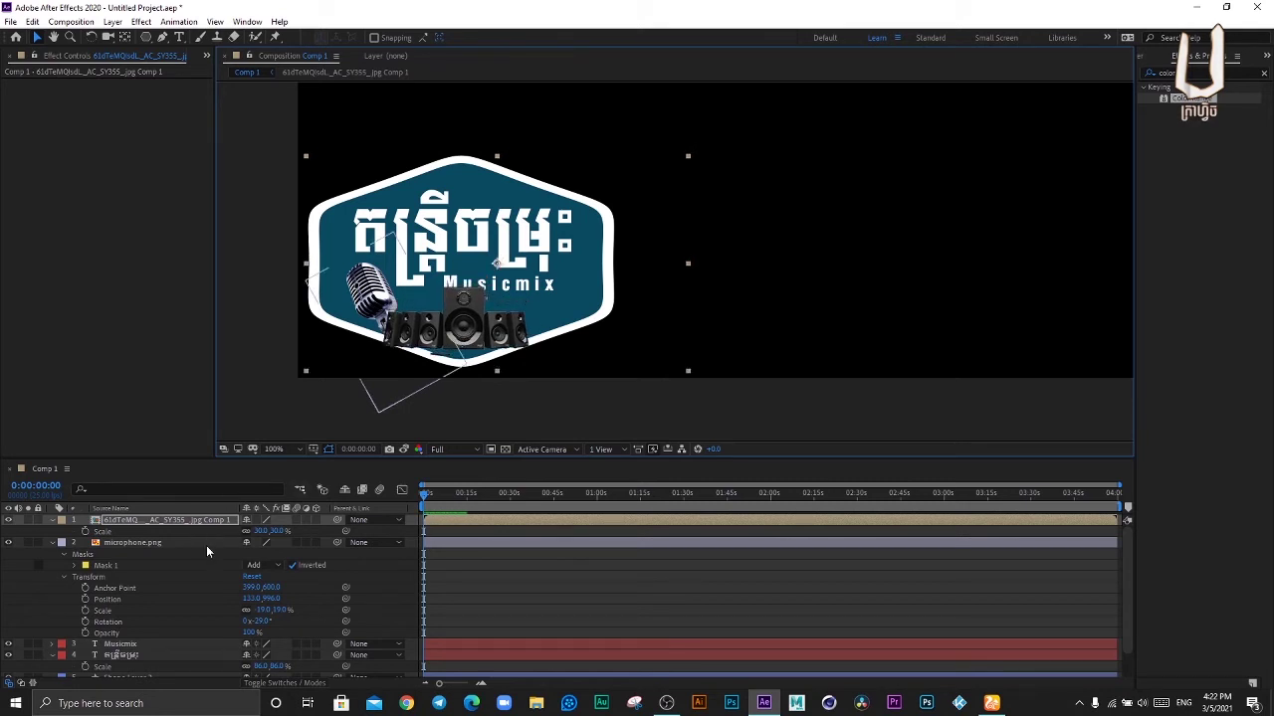
Step: Reselect the speakers layer at 30% scale and nudge it slightly lower on the badge
left_click(265, 531)
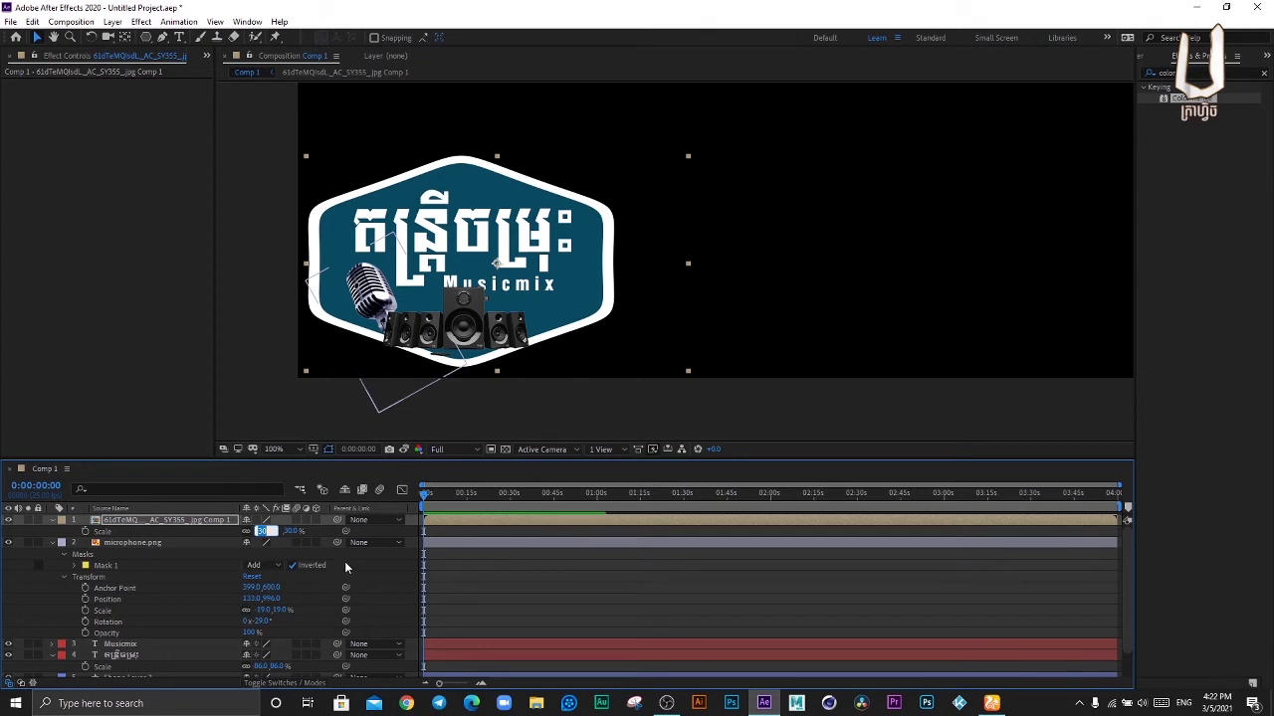
left_click(471, 343)
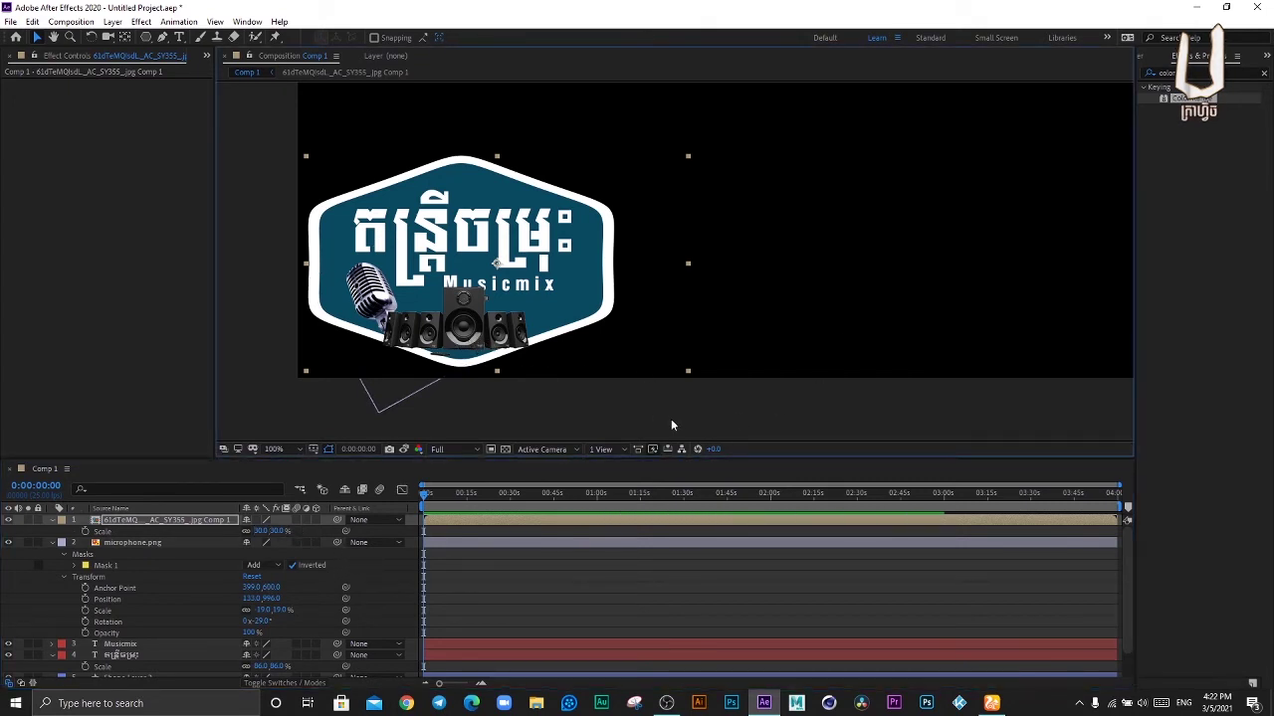
left_click(176, 519)
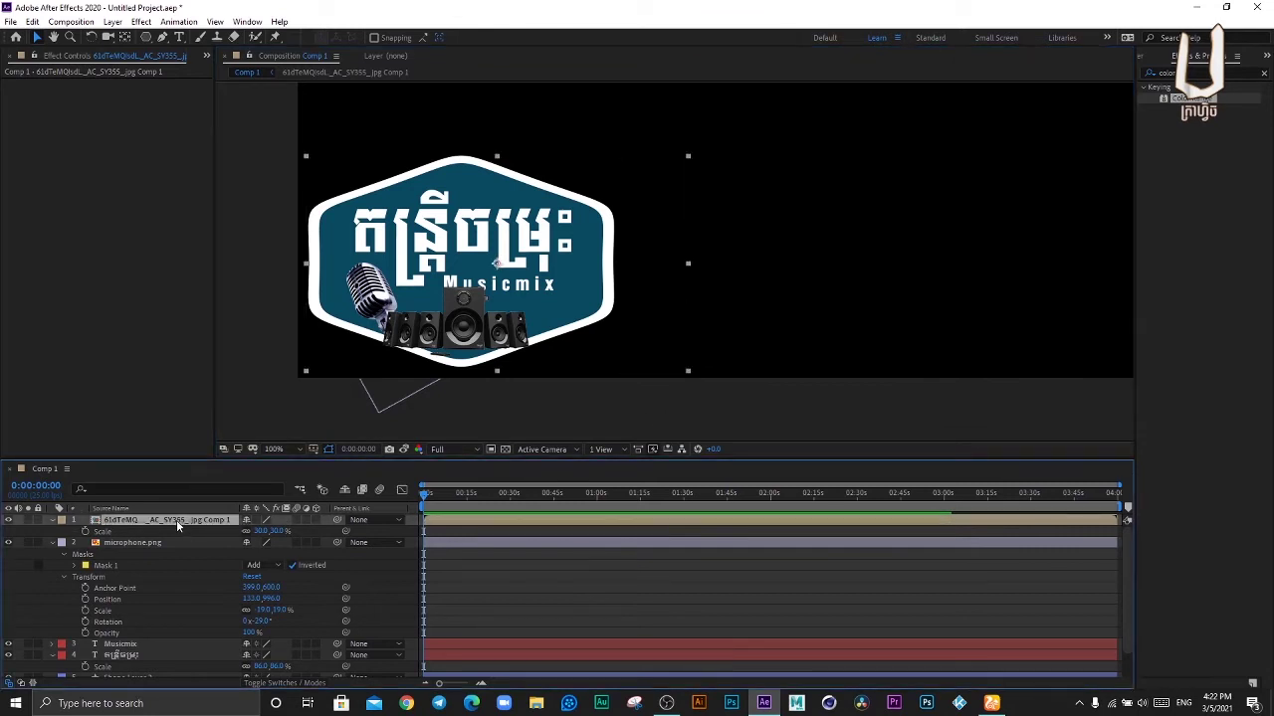
left_click(176, 520)
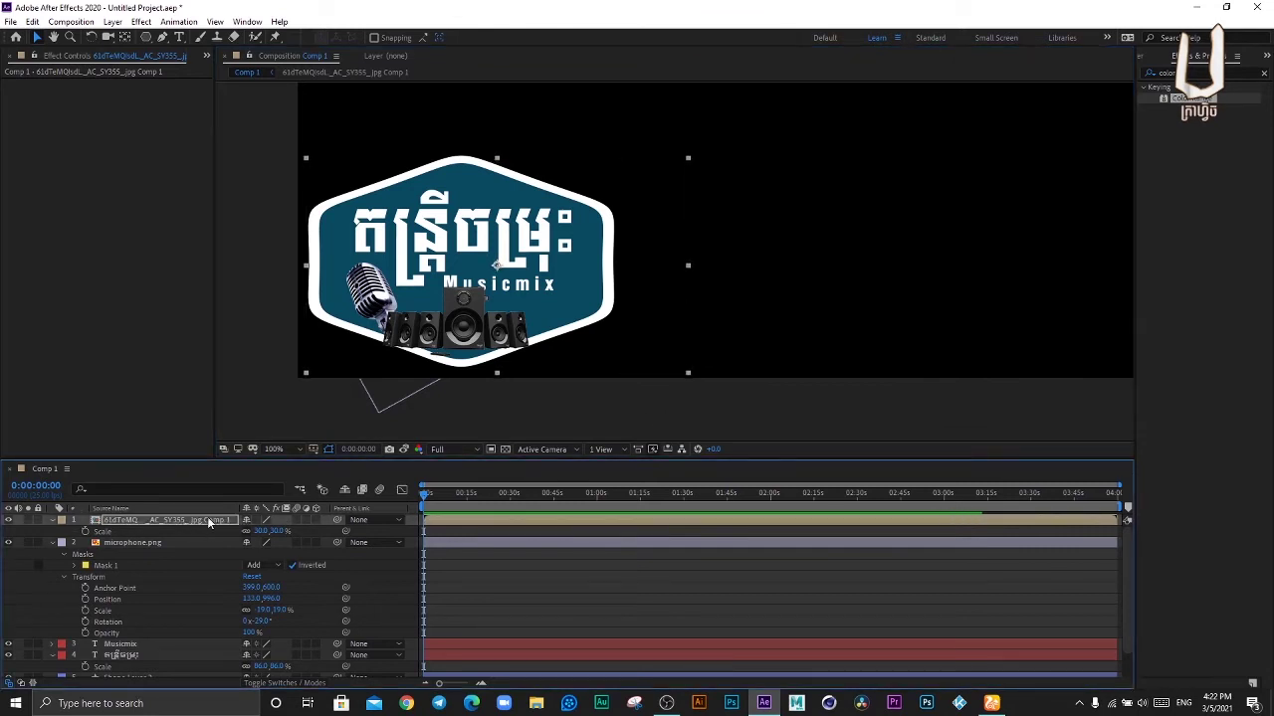
left_click(236, 489)
left_click_drag(468, 327, 469, 332)
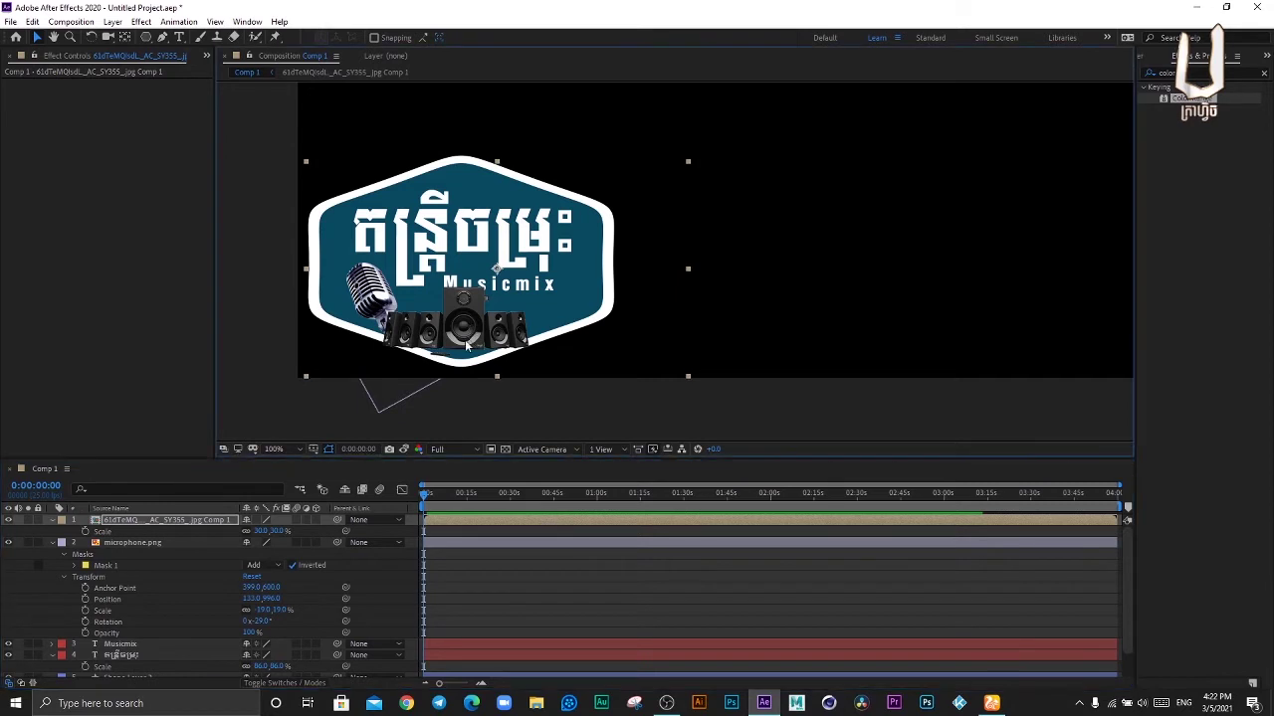
left_click_drag(474, 280, 473, 287)
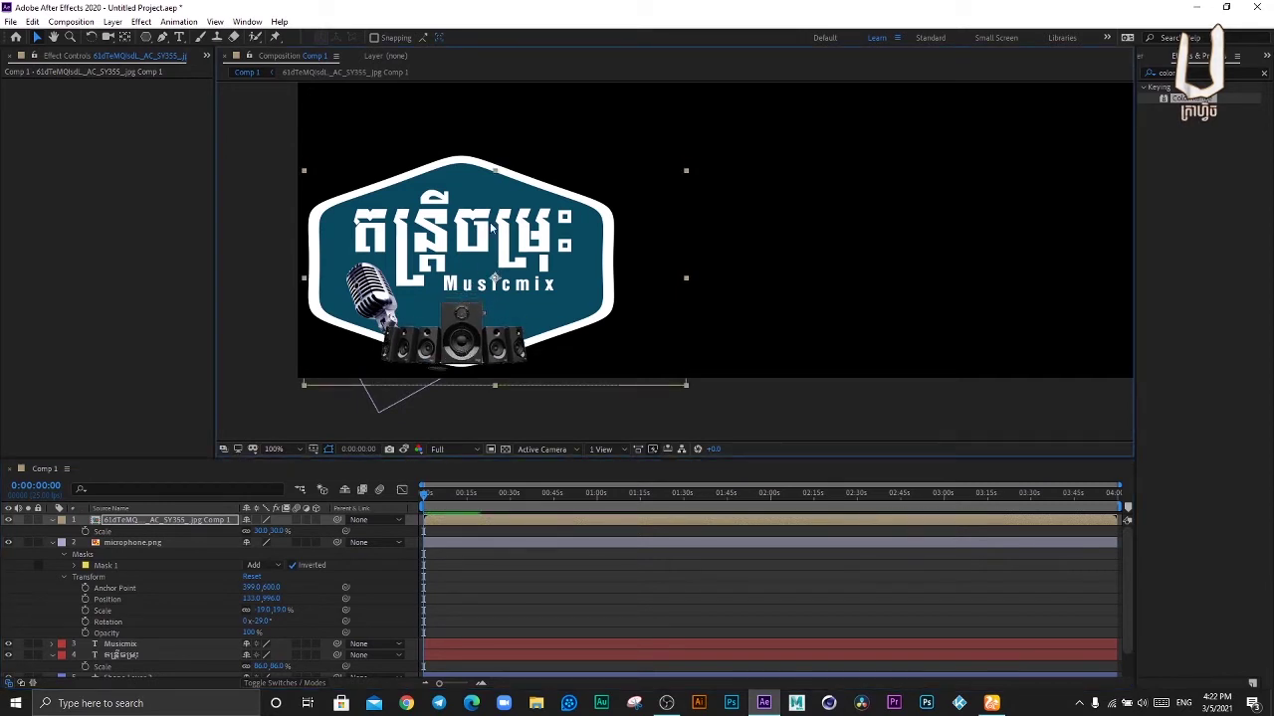
Step: Stretch the speakers slightly taller and wider at the bottom centre of the badge
left_click_drag(496, 171, 497, 163)
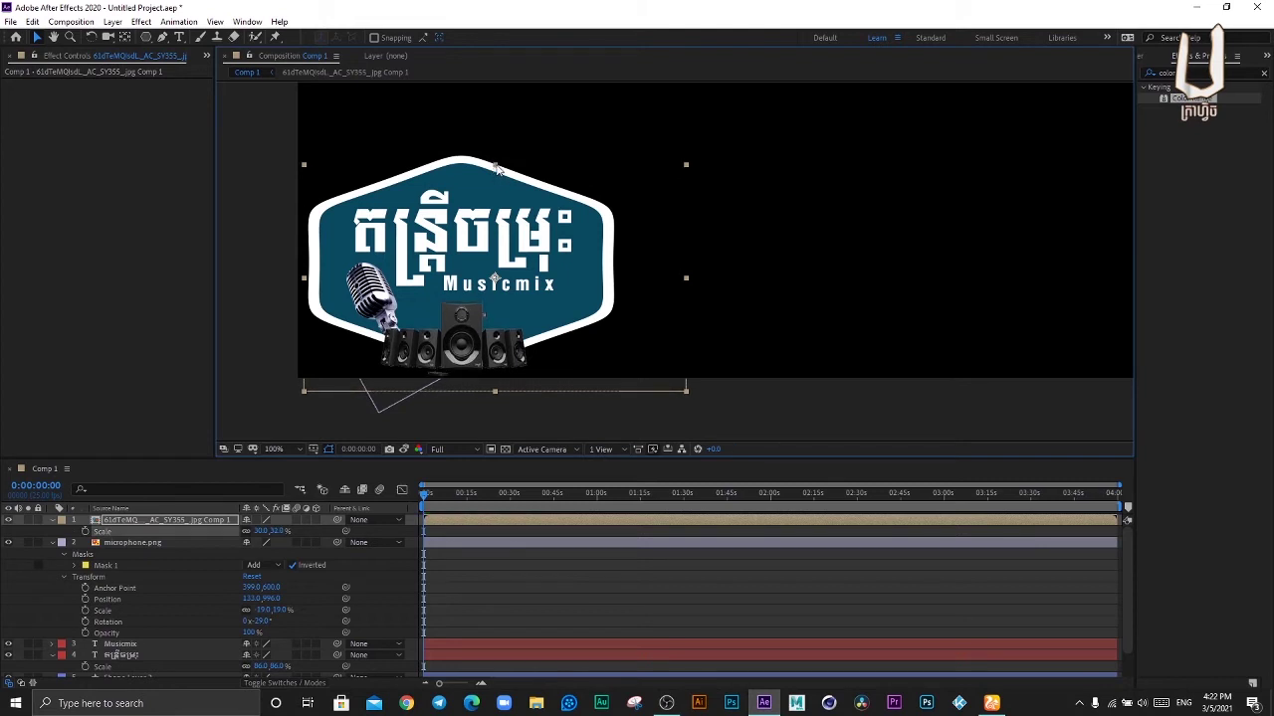
left_click_drag(469, 380, 460, 346)
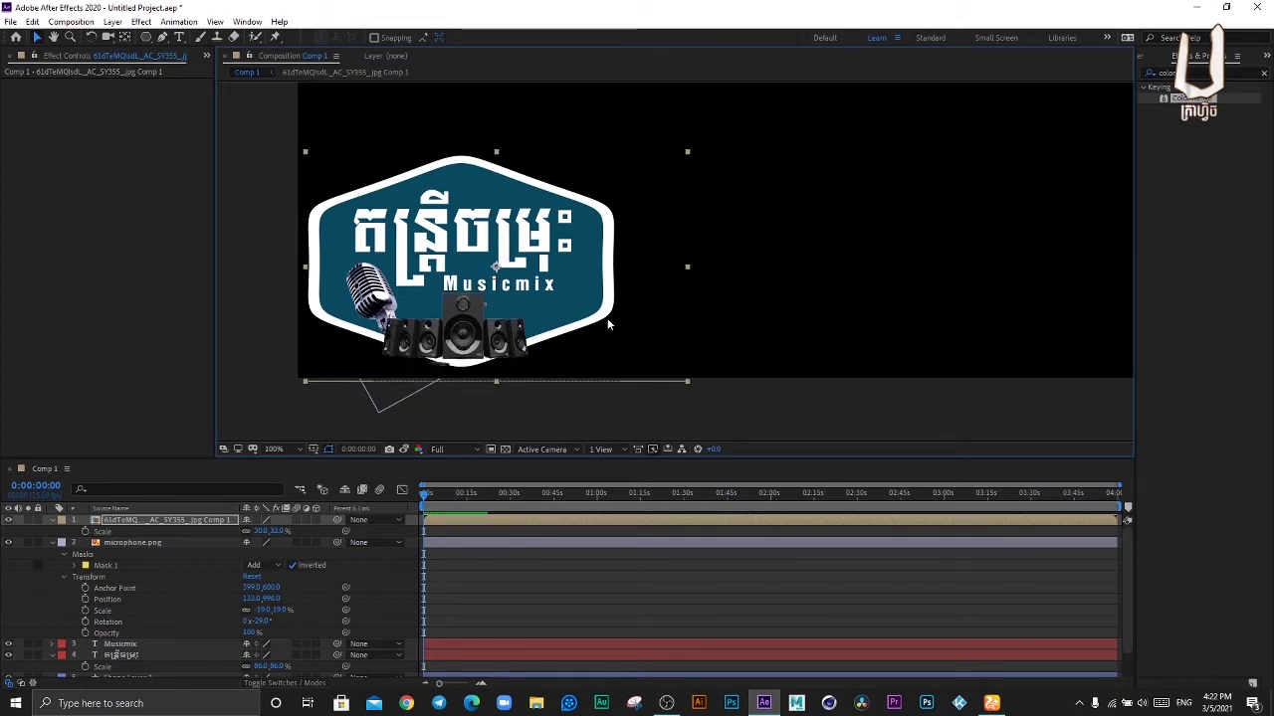
left_click_drag(687, 267, 694, 266)
left_click(693, 267)
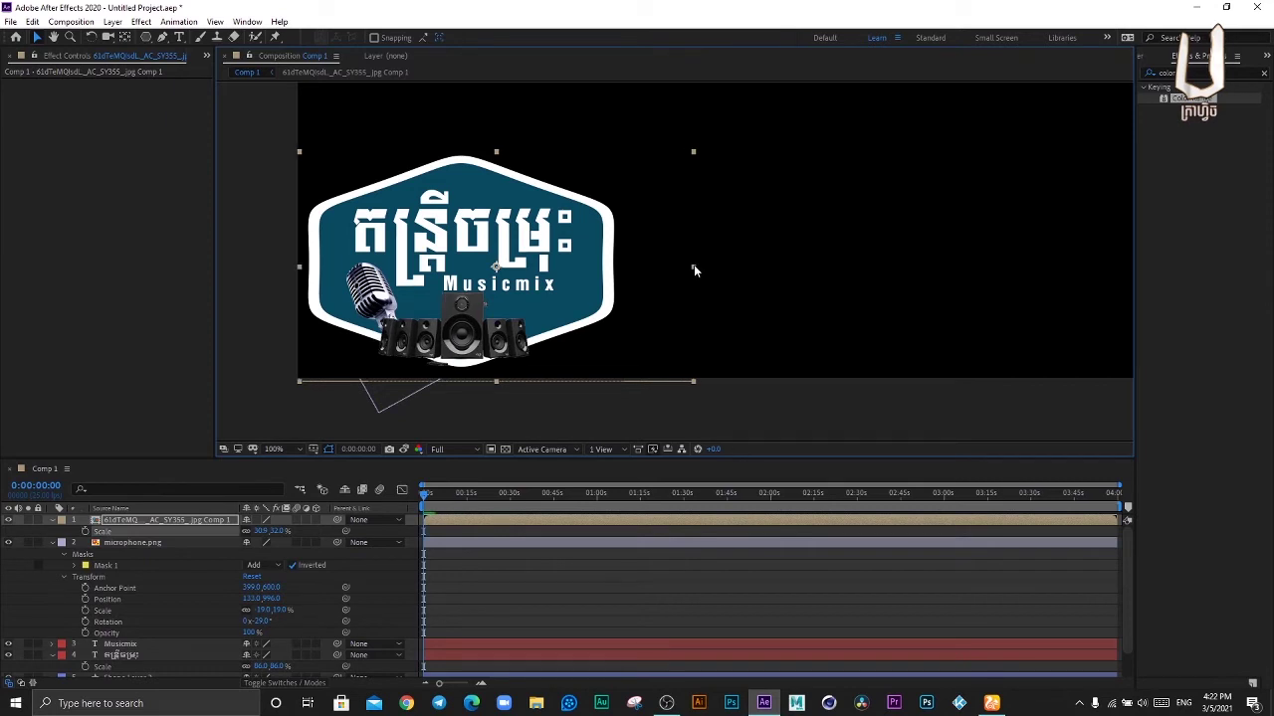
left_click(163, 36)
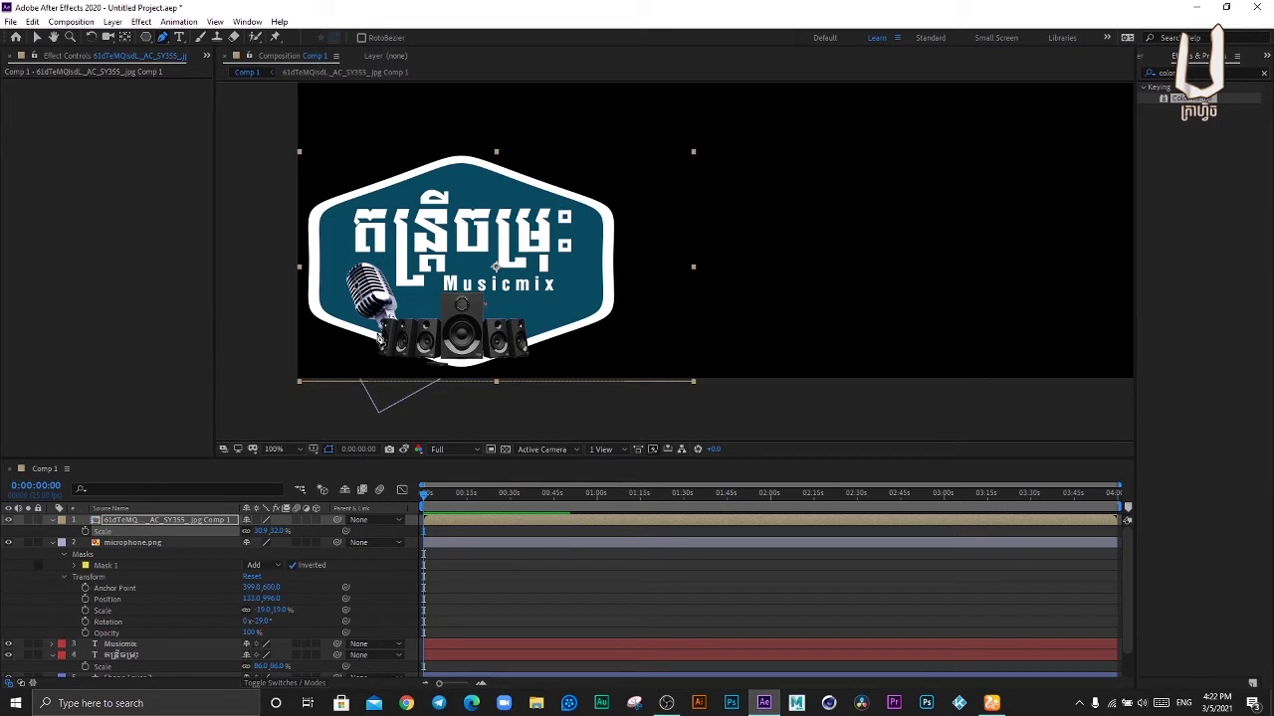
Step: Draw a closed pen mask around the speakers following the badge's bottom edge
left_click(379, 339)
left_click(445, 361)
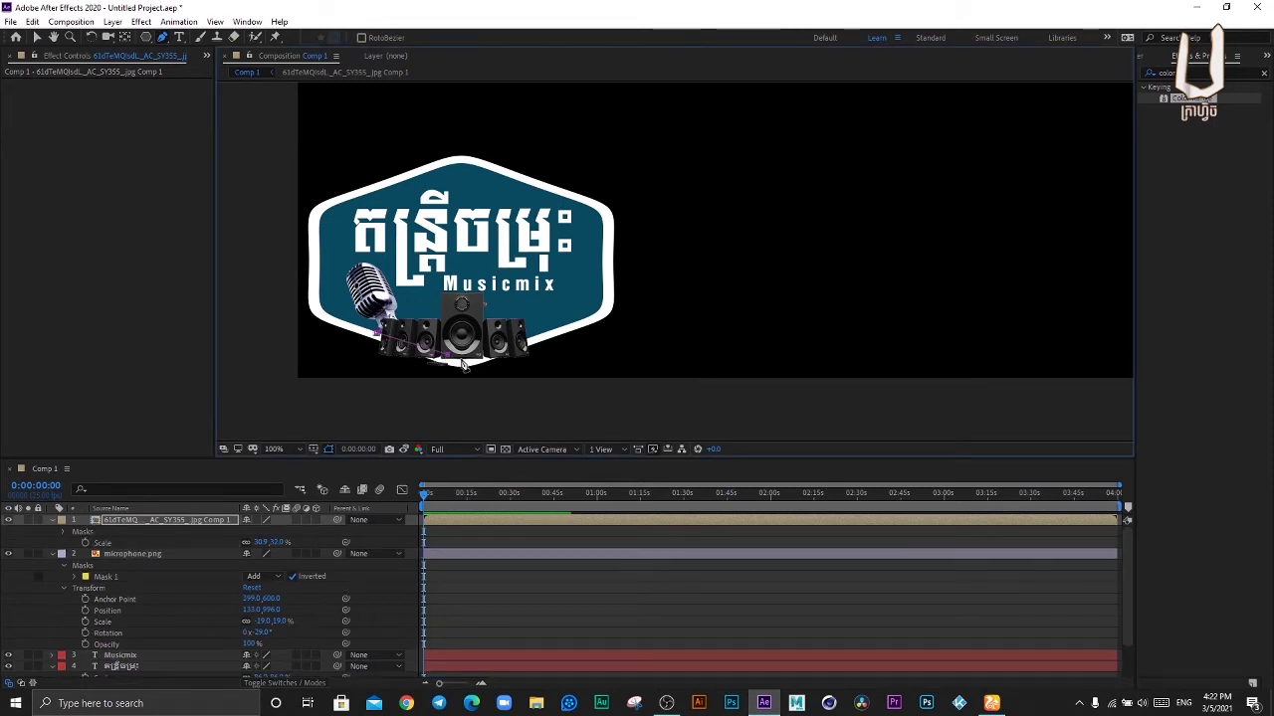
left_click(468, 364)
left_click(529, 345)
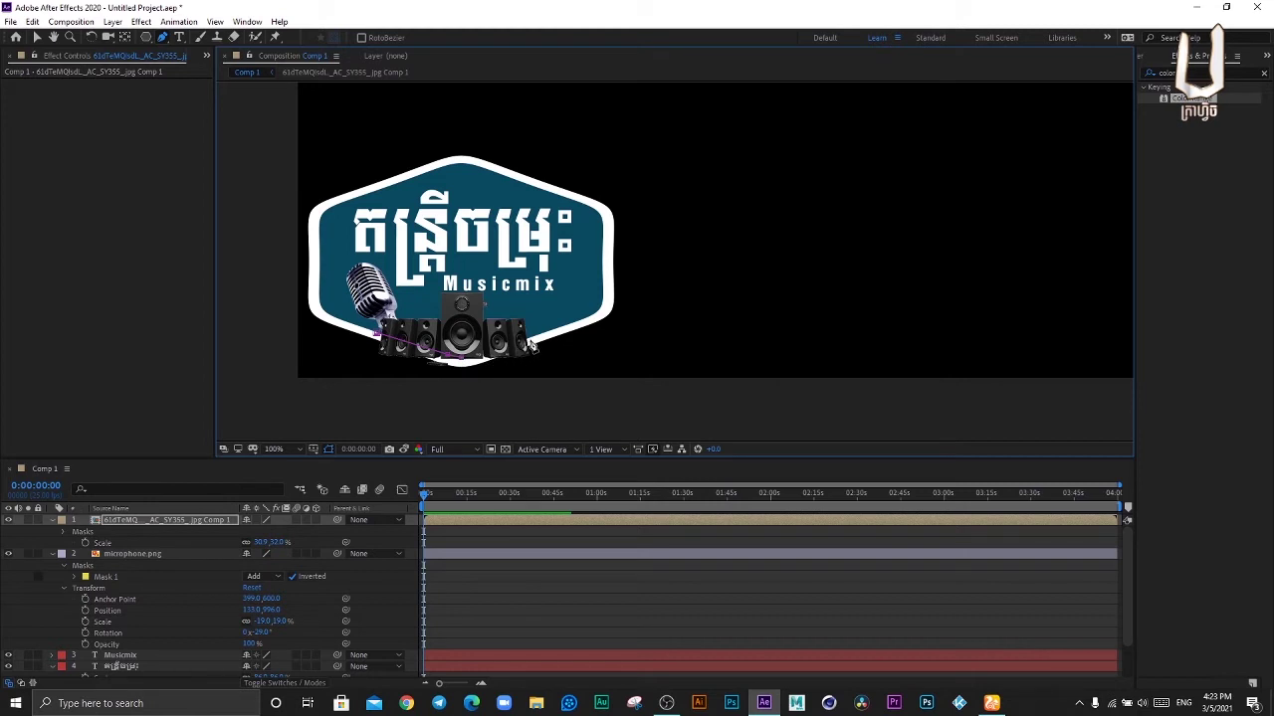
left_click(515, 277)
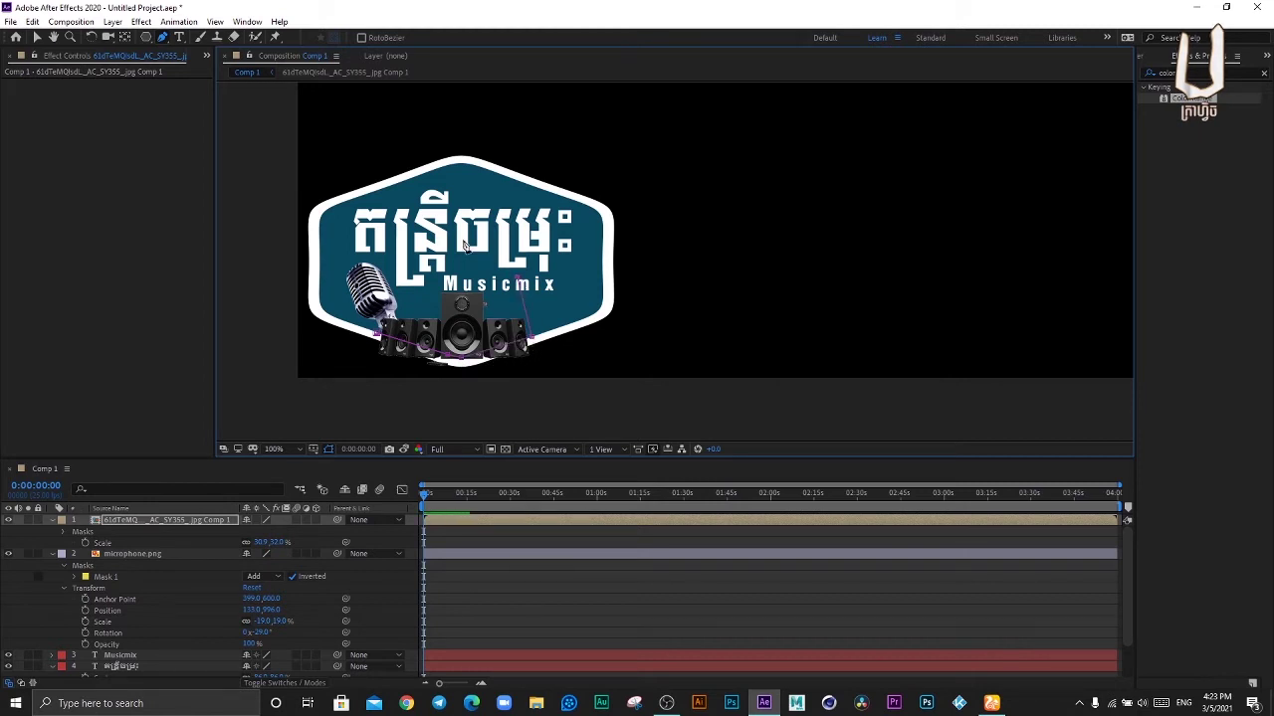
left_click(378, 338)
left_click(379, 338)
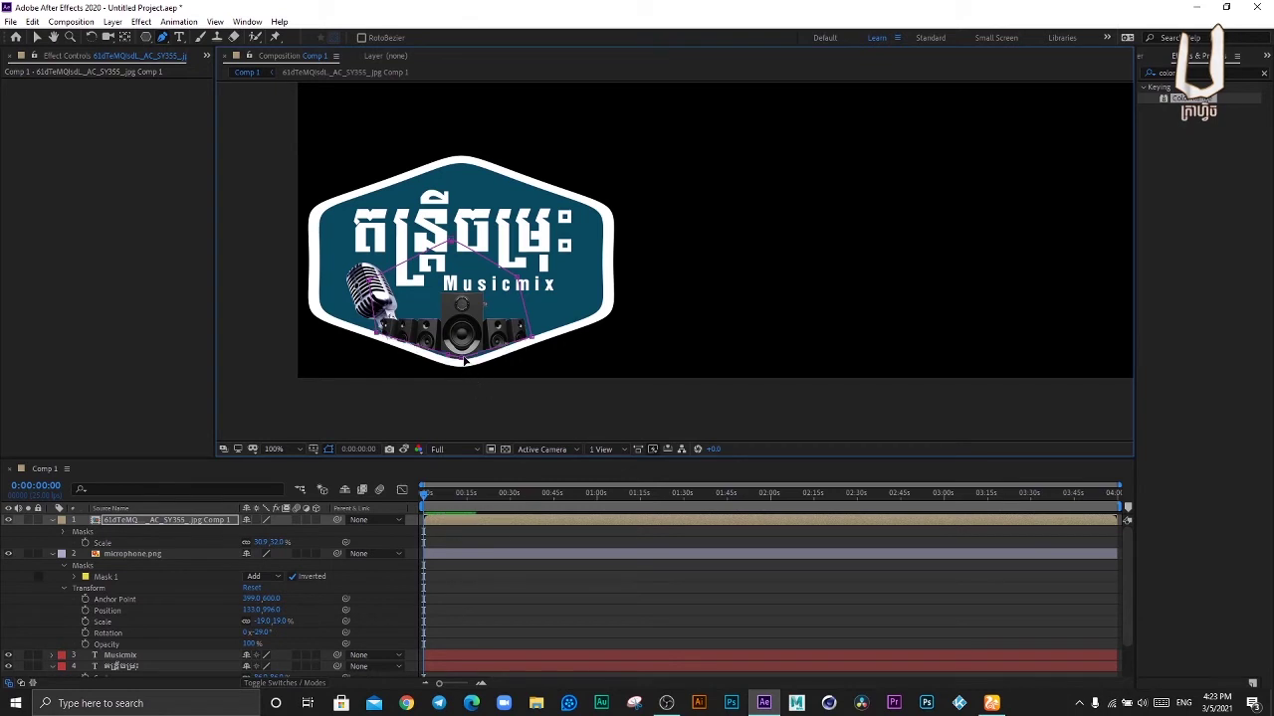
left_click(460, 362)
left_click(461, 363)
Step: Zoom in and pull the bottom mask vertex onto the badge border's curve
scroll(446, 374, "up", 3)
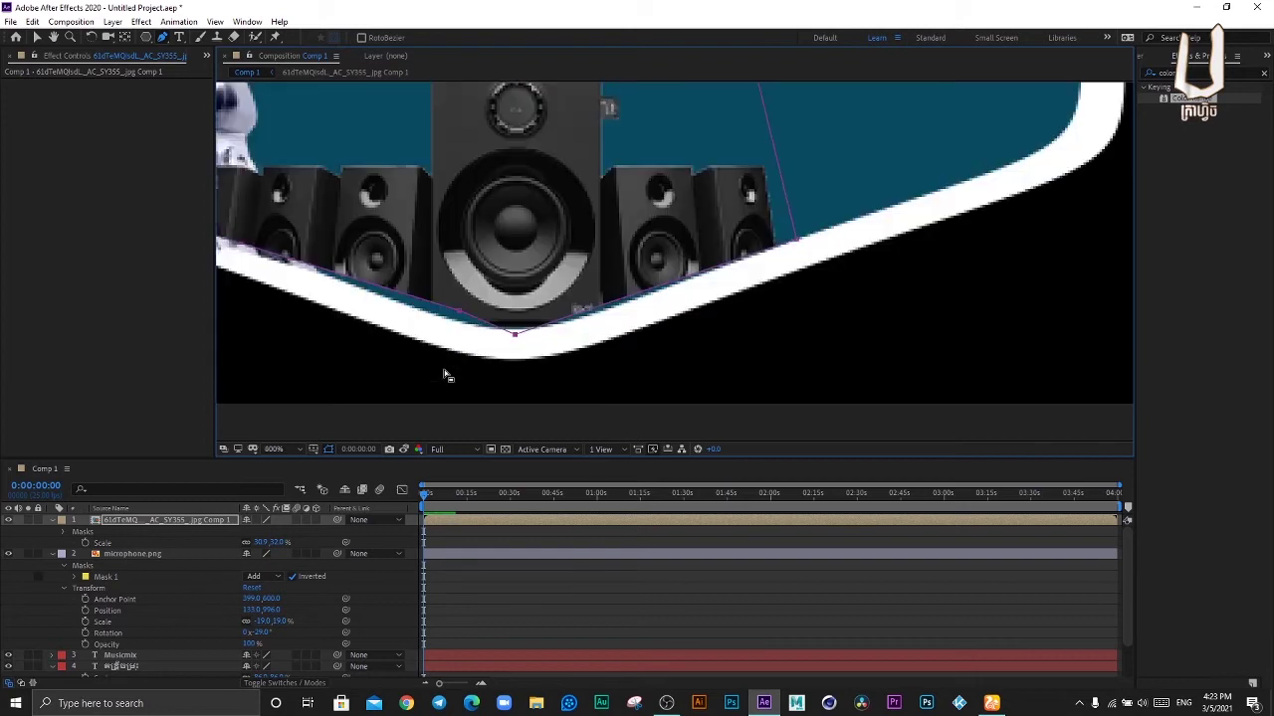
scroll(444, 372, "up", 2)
left_click_drag(474, 255, 467, 282)
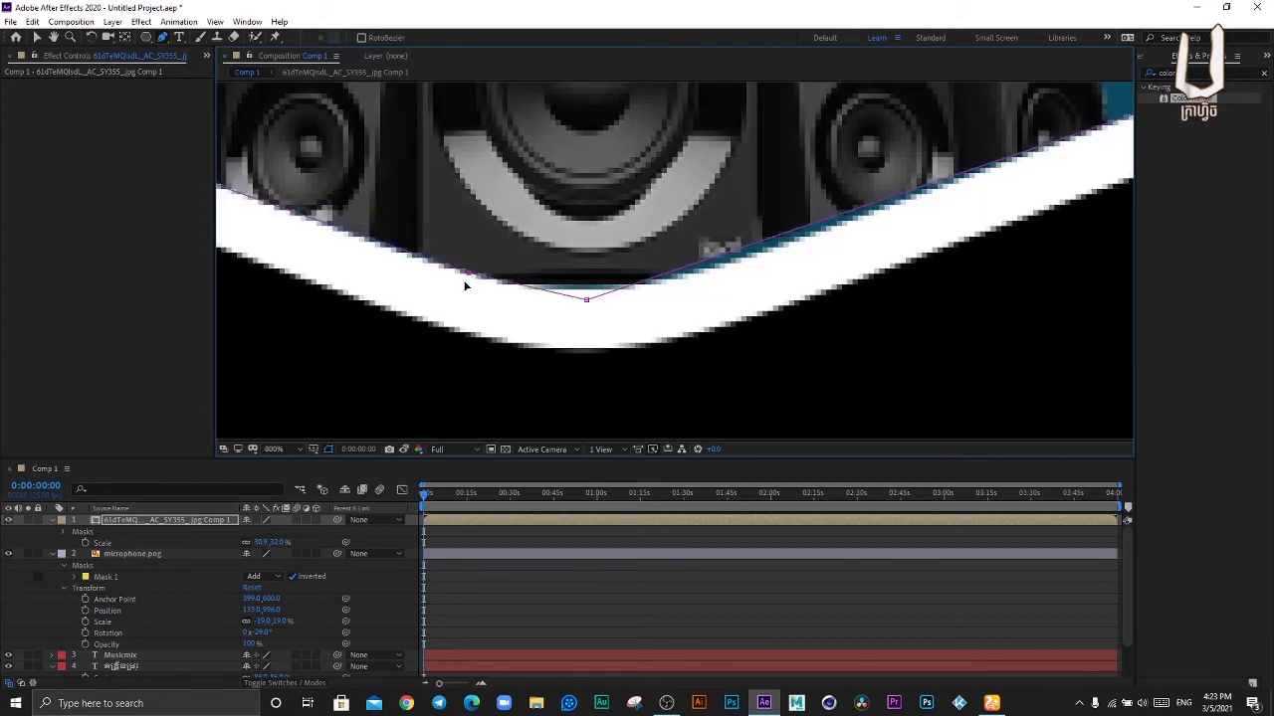
scroll(583, 305, "down", 2)
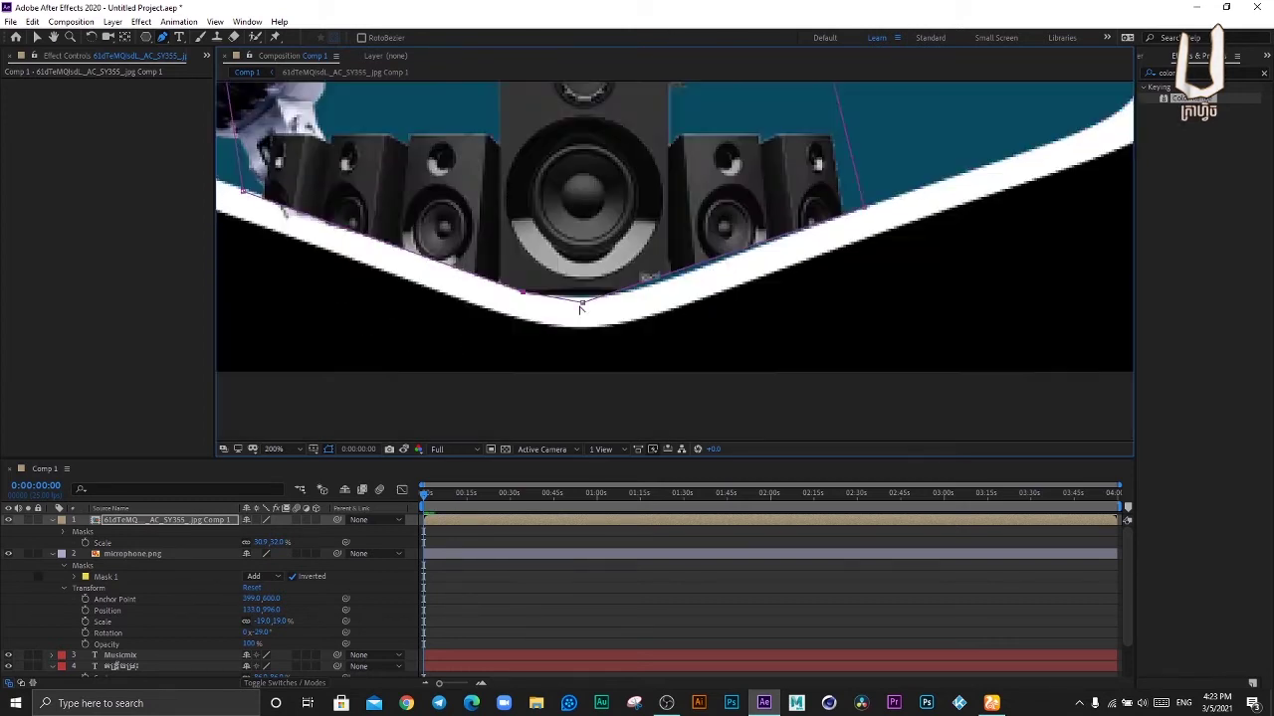
scroll(557, 308, "down", 2)
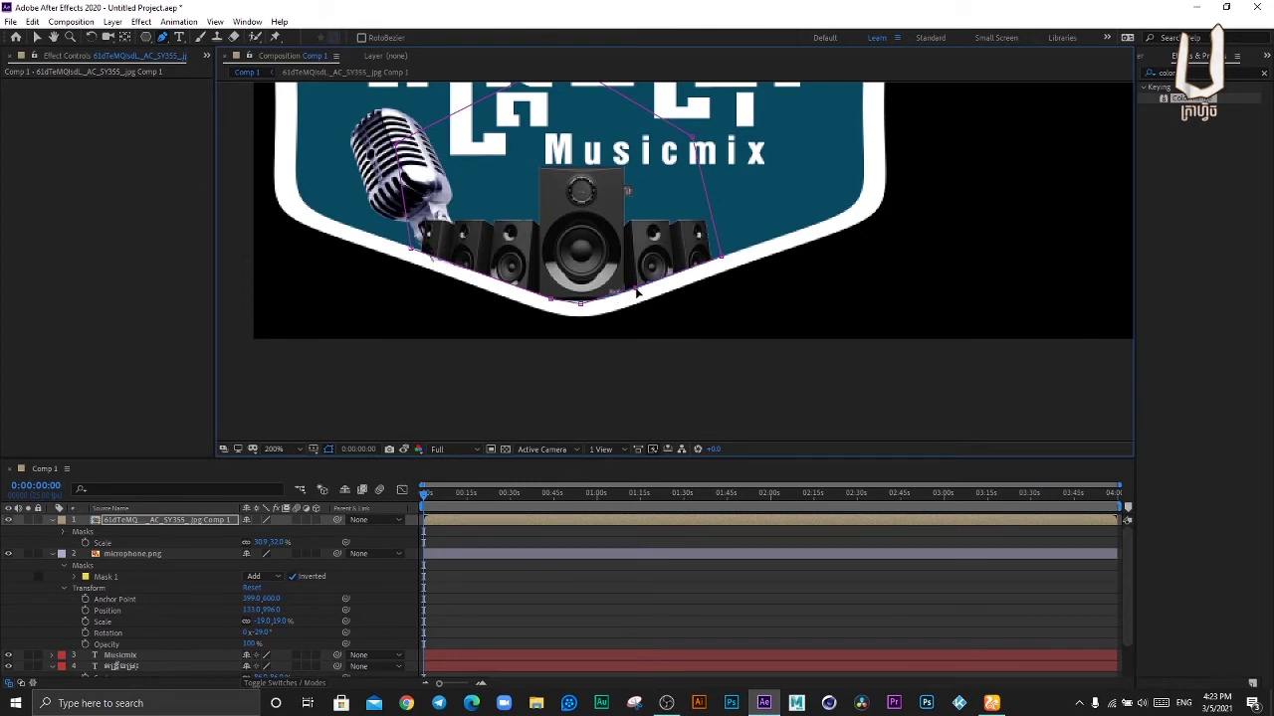
scroll(675, 328, "down", 4)
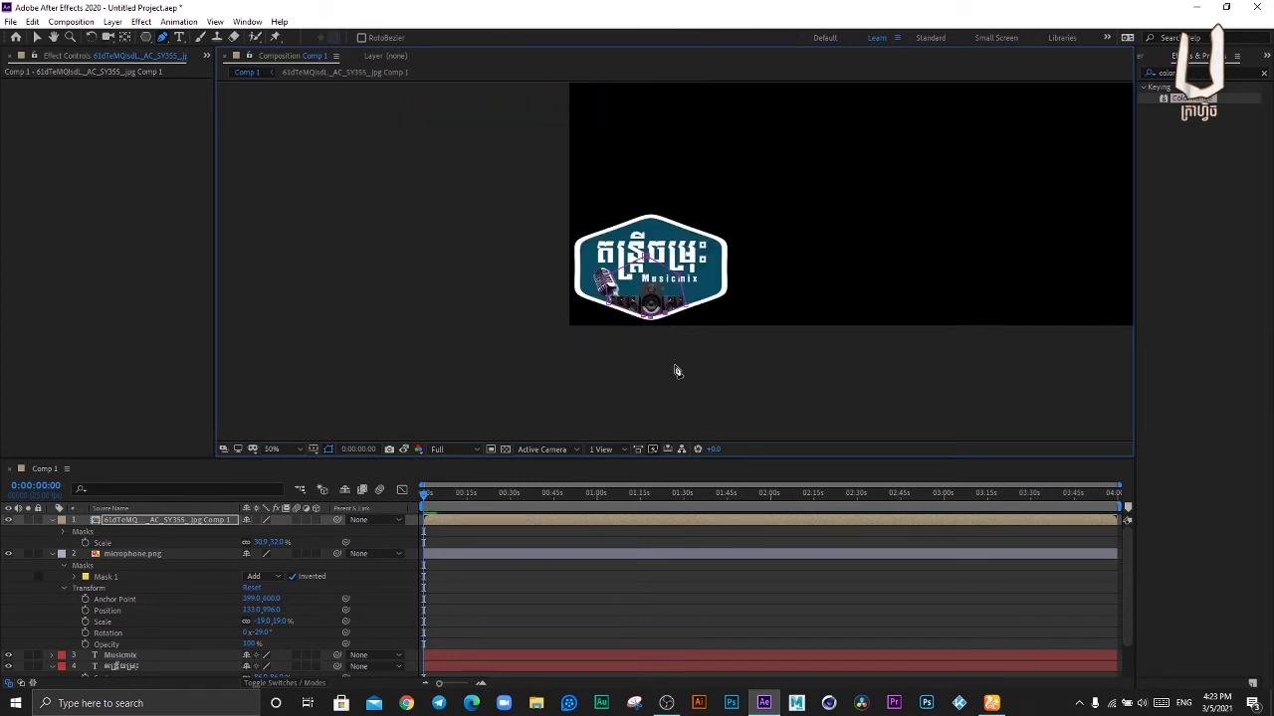
Step: Nudge the speakers comp a few pixels up-left, deselect it, and pan the view to the badge
key("v")
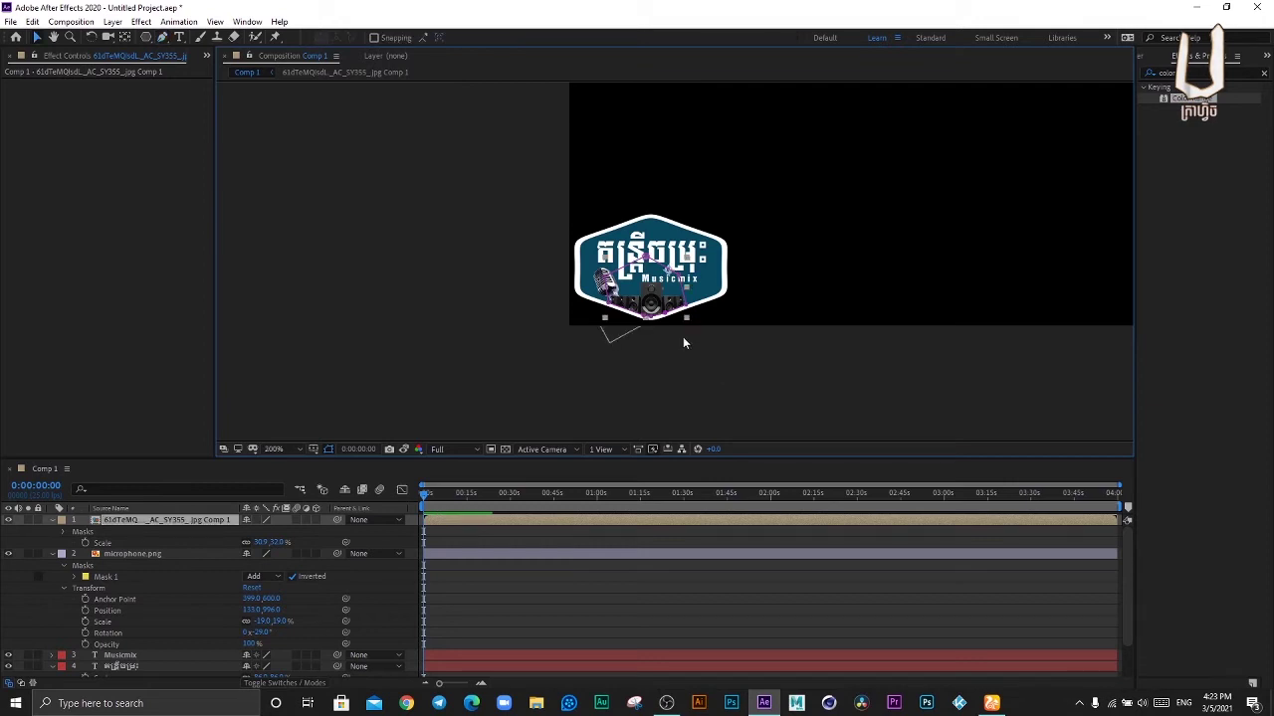
scroll(683, 338, "up", 4)
scroll(684, 387, "down", 2)
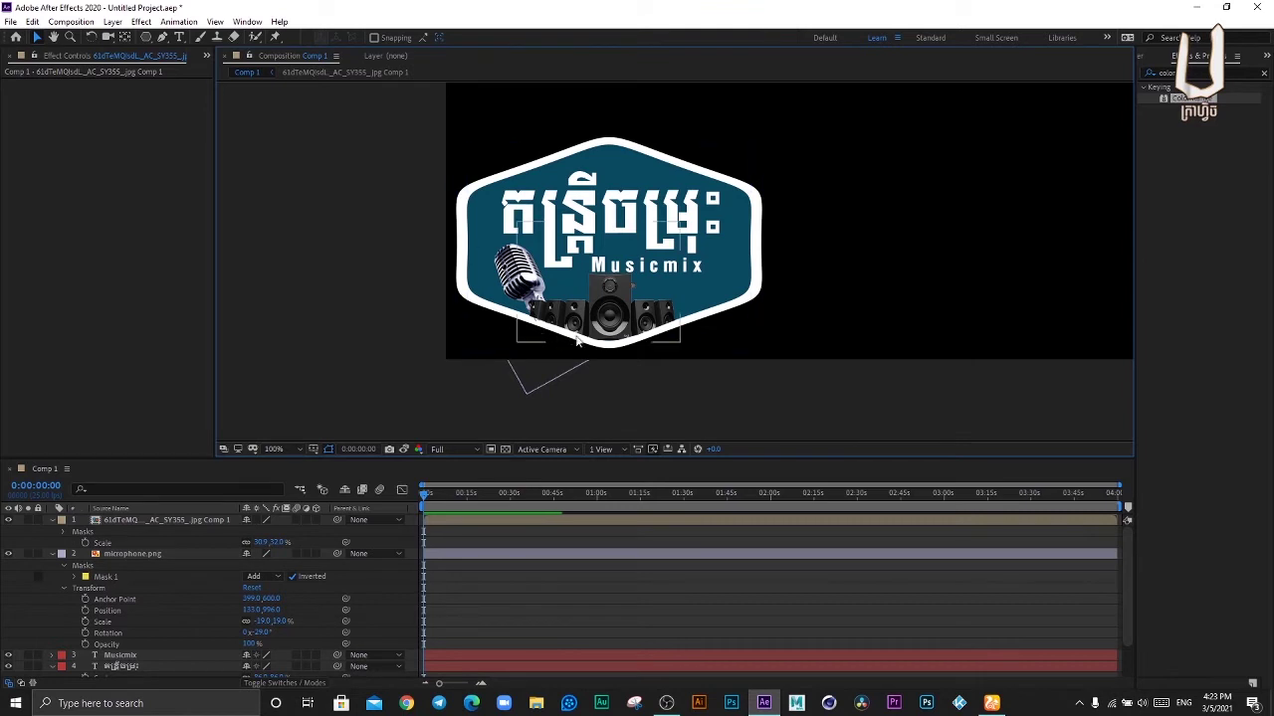
left_click(613, 269)
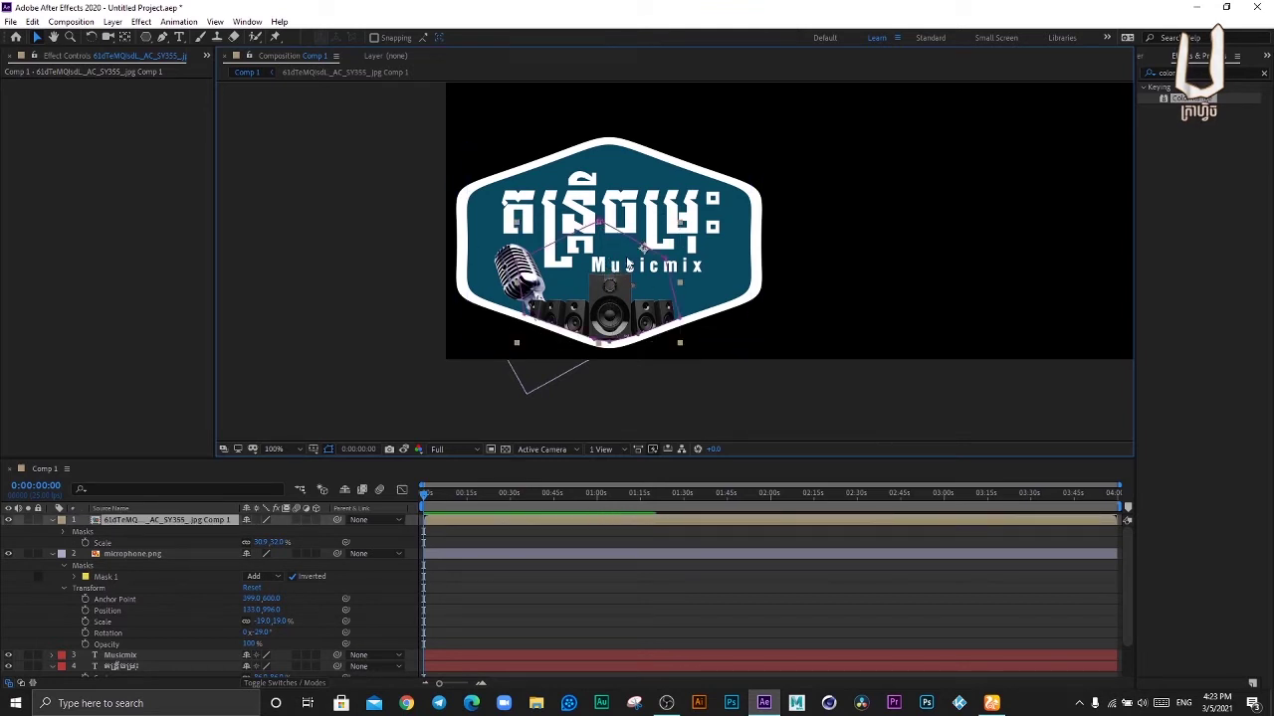
scroll(695, 367, "down", 2)
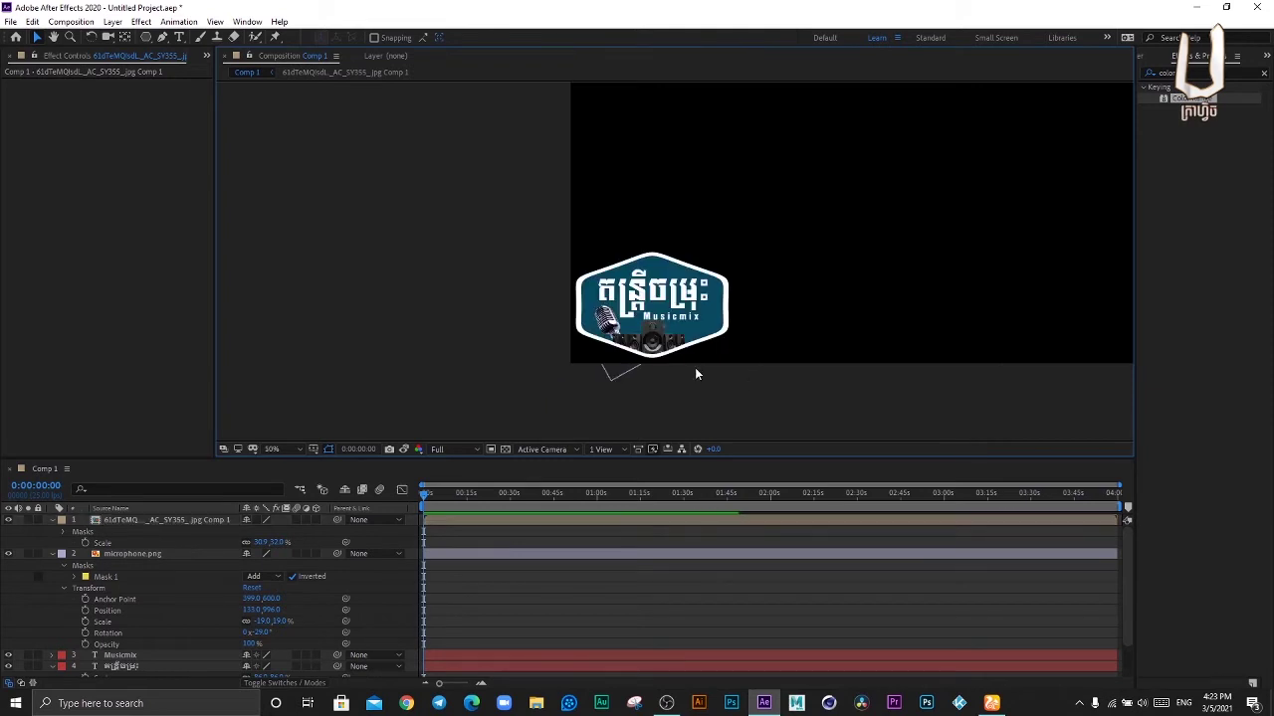
scroll(669, 373, "up", 2)
left_click(644, 323)
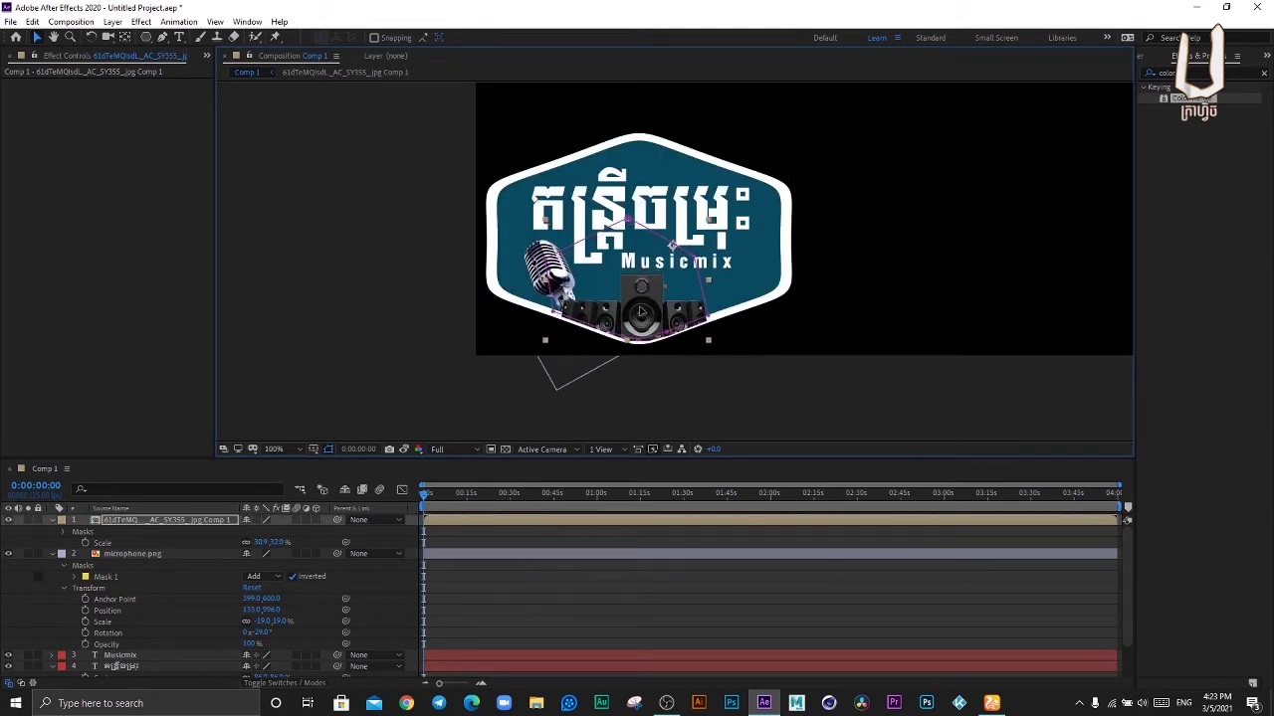
left_click_drag(643, 316, 644, 315)
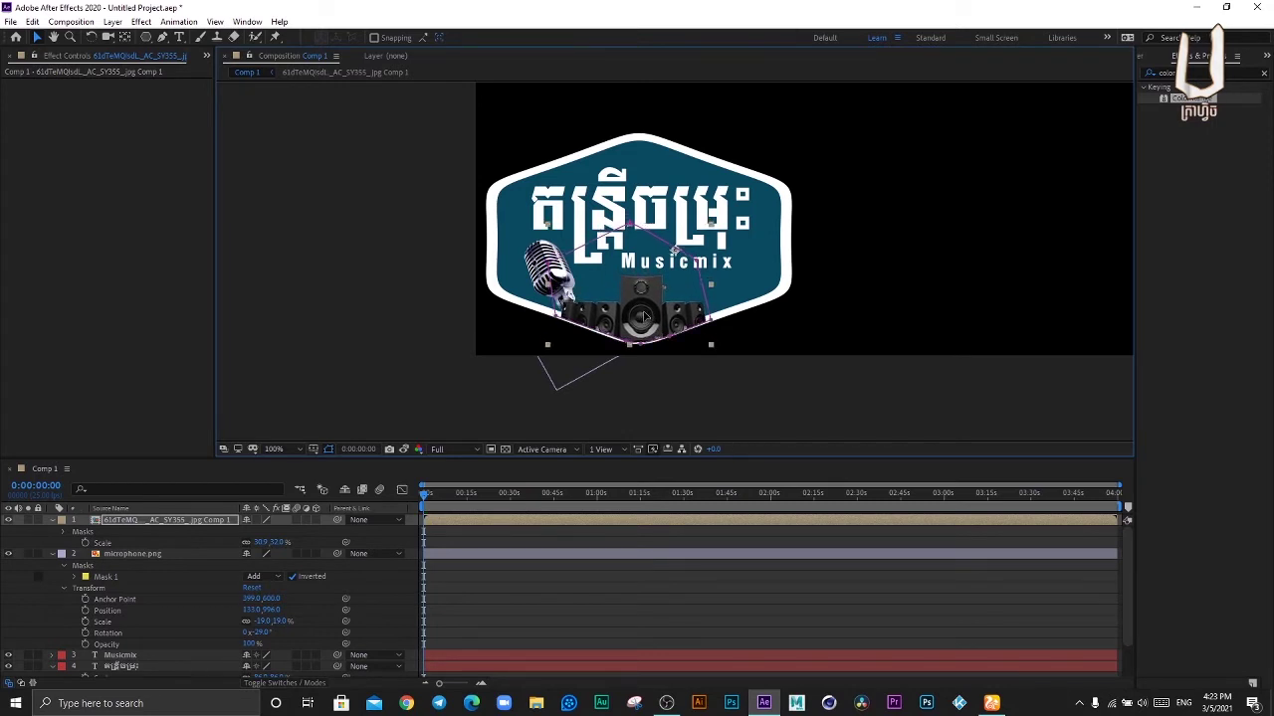
left_click(759, 414)
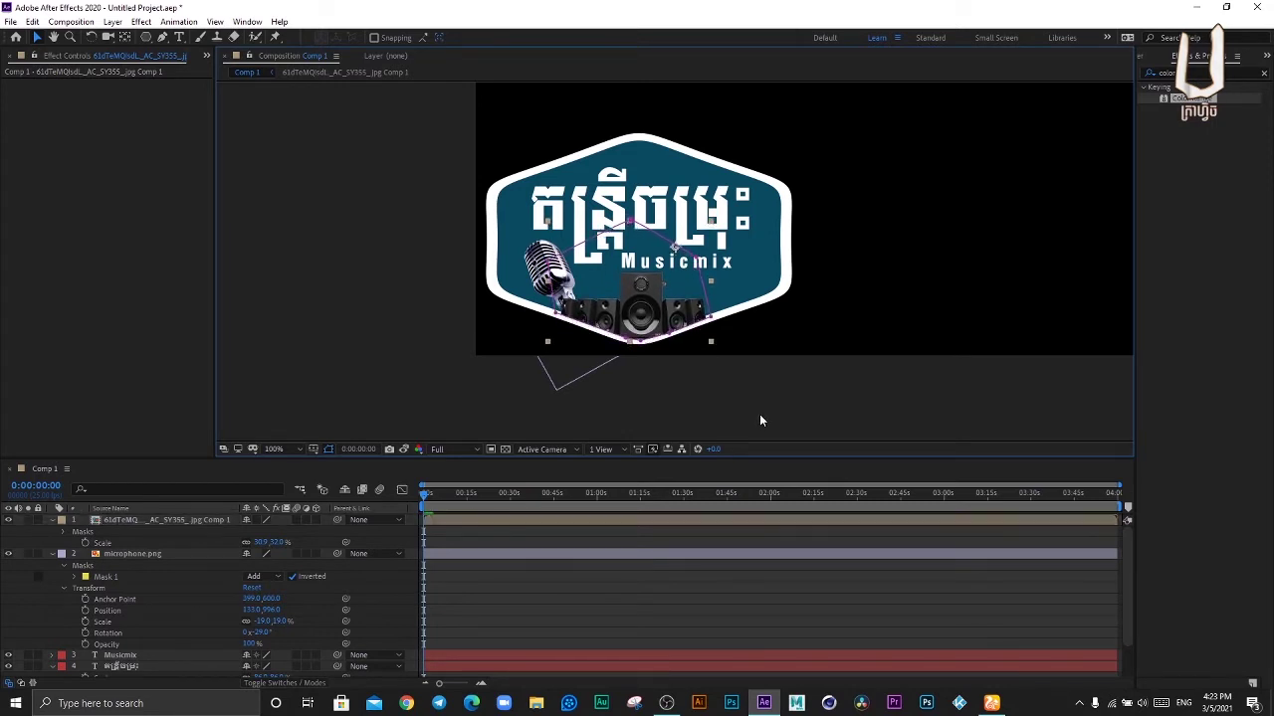
scroll(677, 392, "down", 2)
left_click_drag(687, 400, 520, 368)
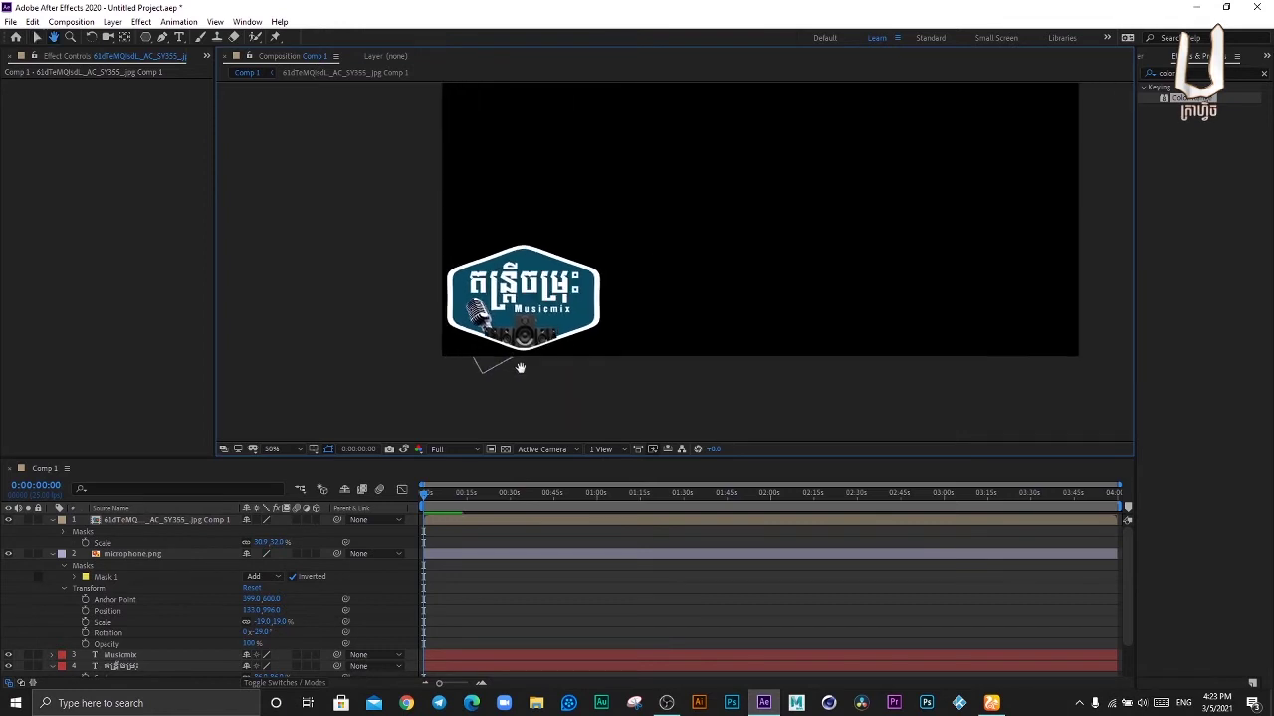
Step: Draw a long thin teal rectangle bar right of the badge and move Shape Layer 3 to the bottom of the stack
key("v")
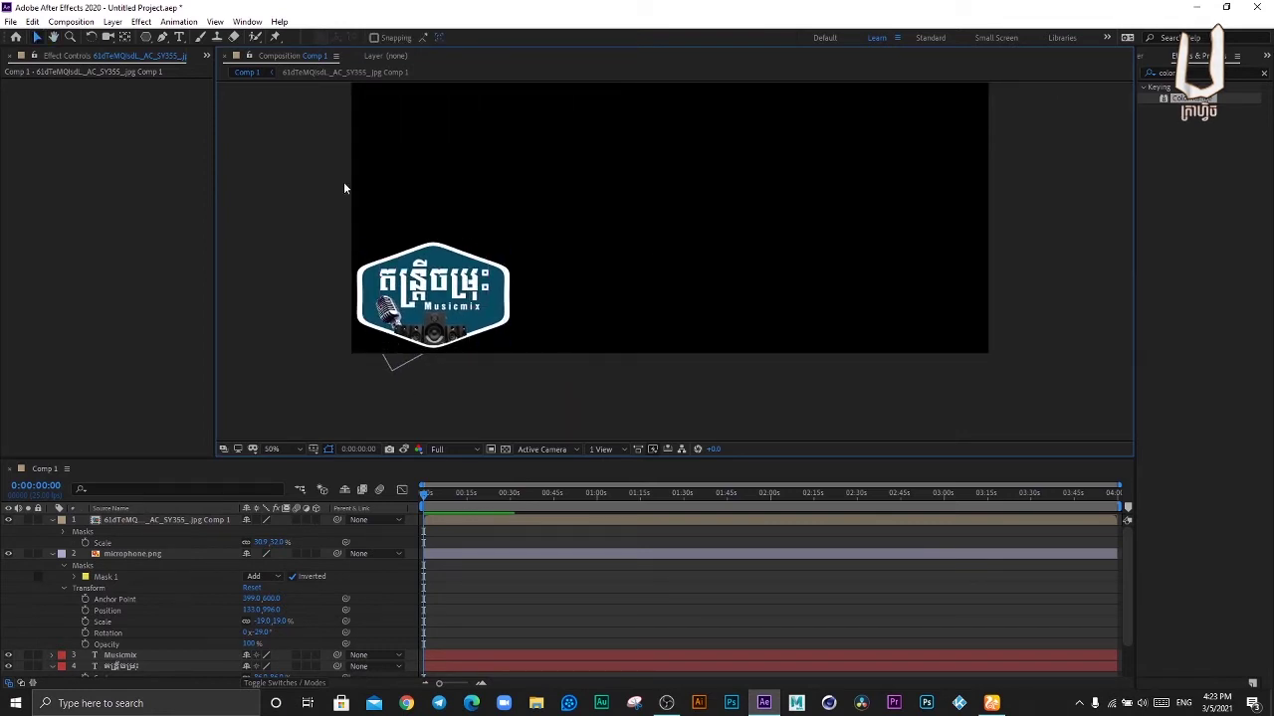
left_click(146, 38)
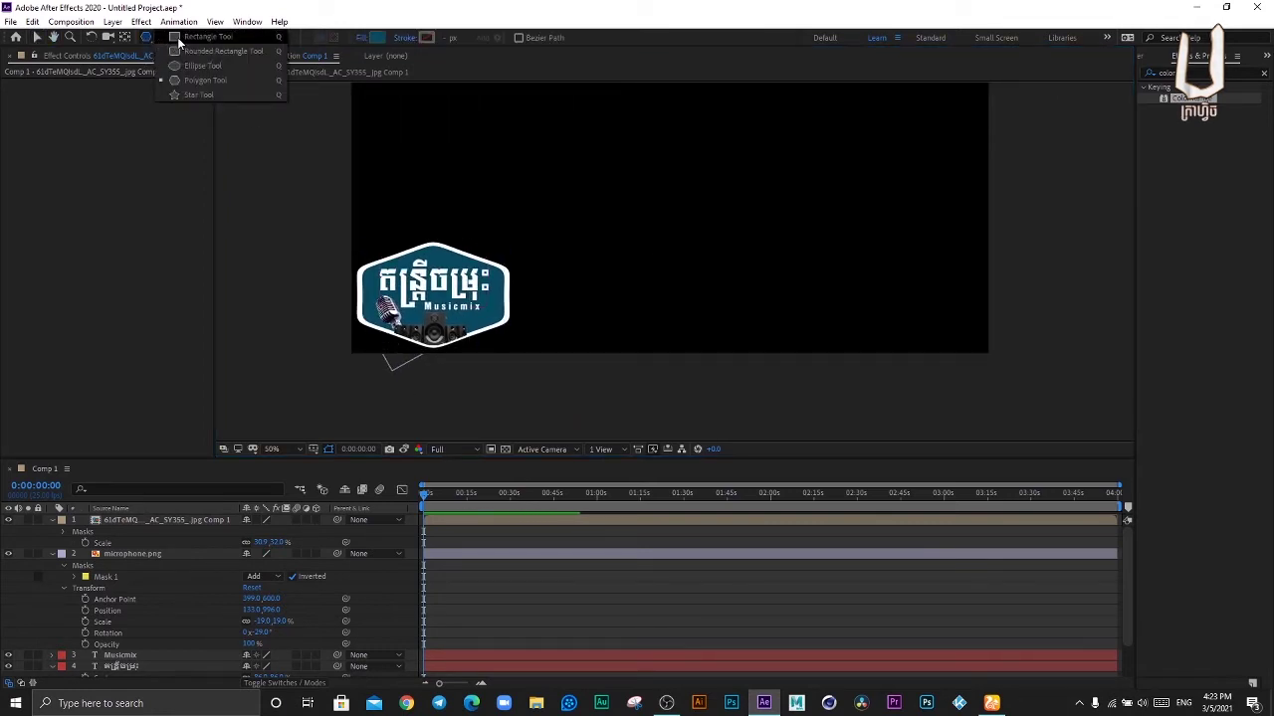
left_click(199, 37)
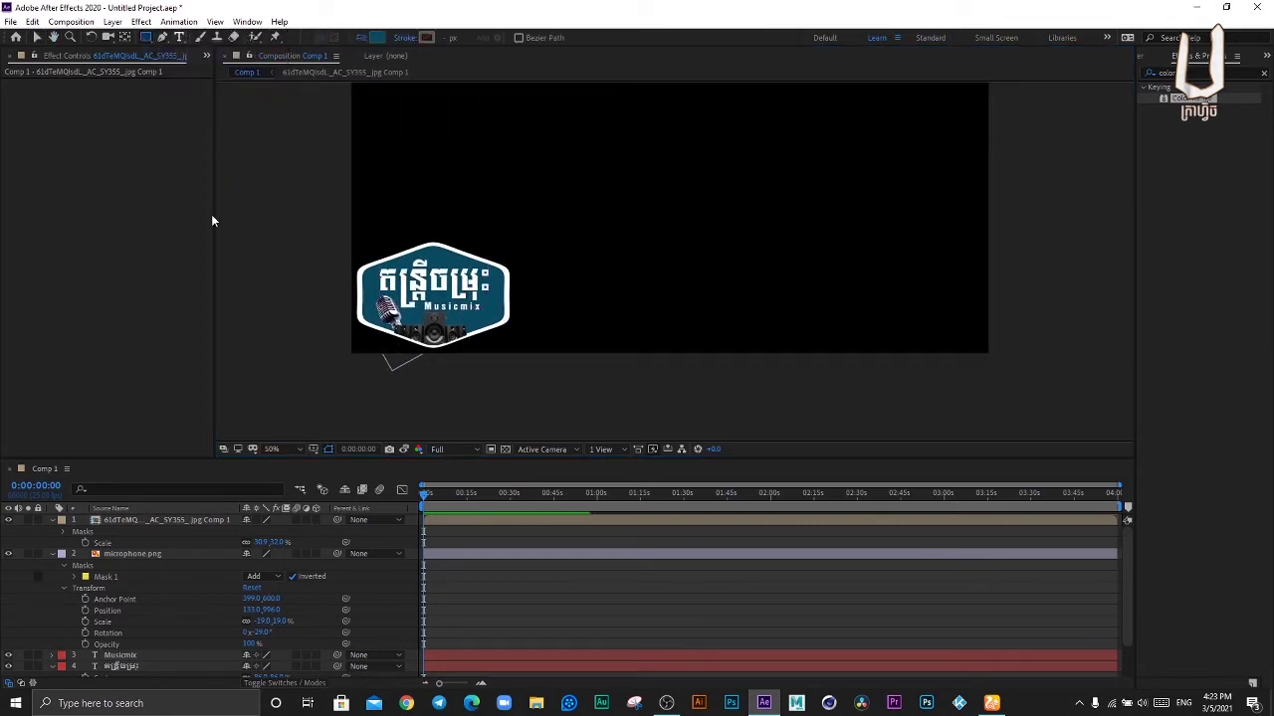
left_click(52, 553)
left_click(52, 519)
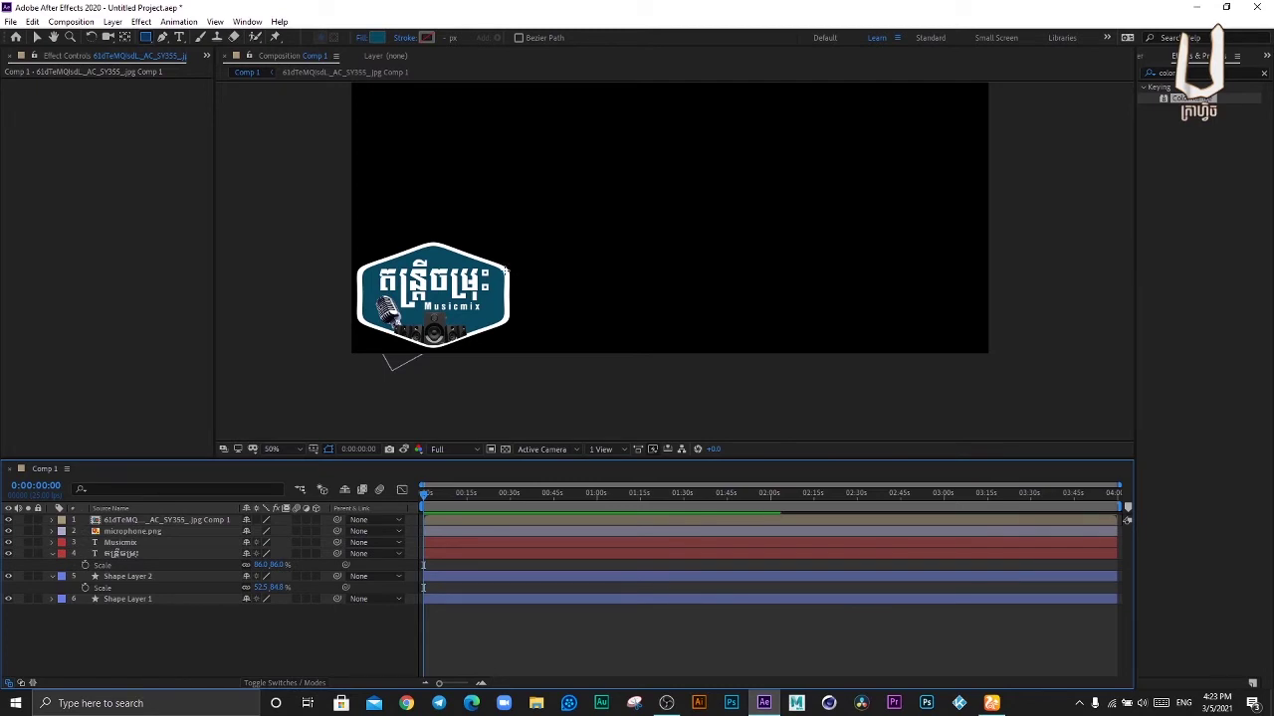
mouse_move(506, 271)
left_mouse_down()
mouse_move(843, 320)
mouse_move(881, 299)
left_mouse_up()
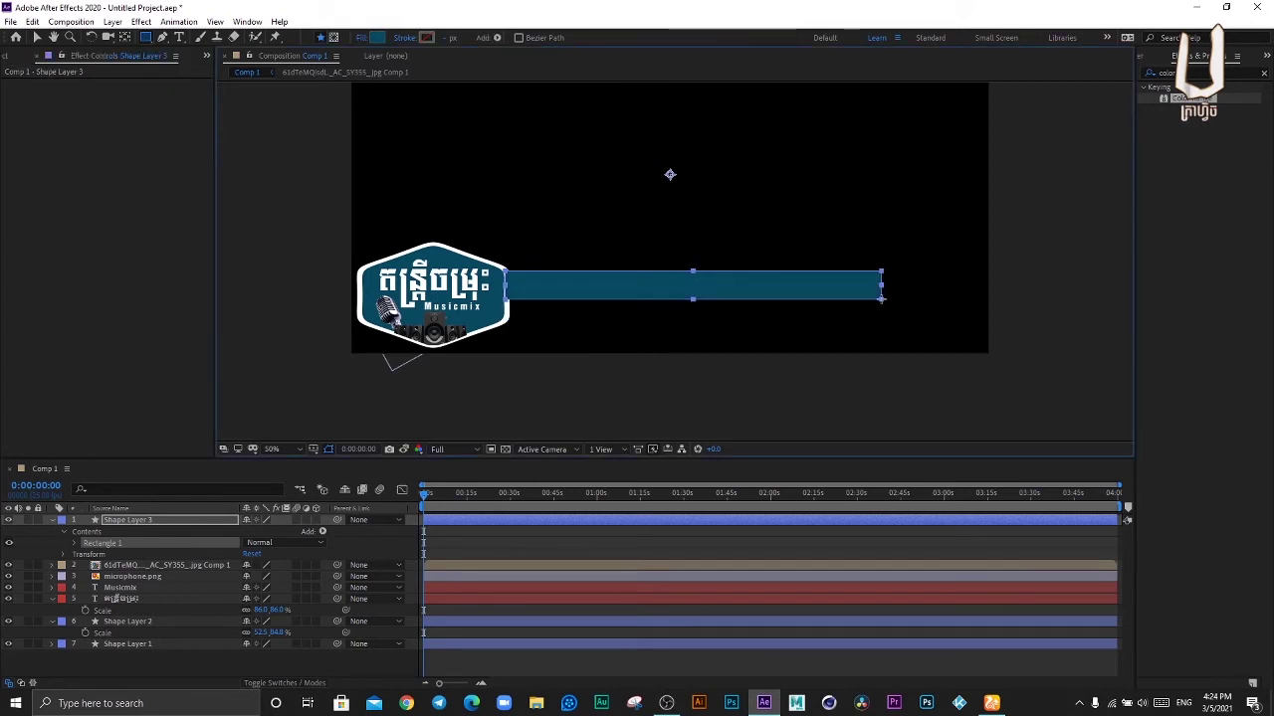
key("v")
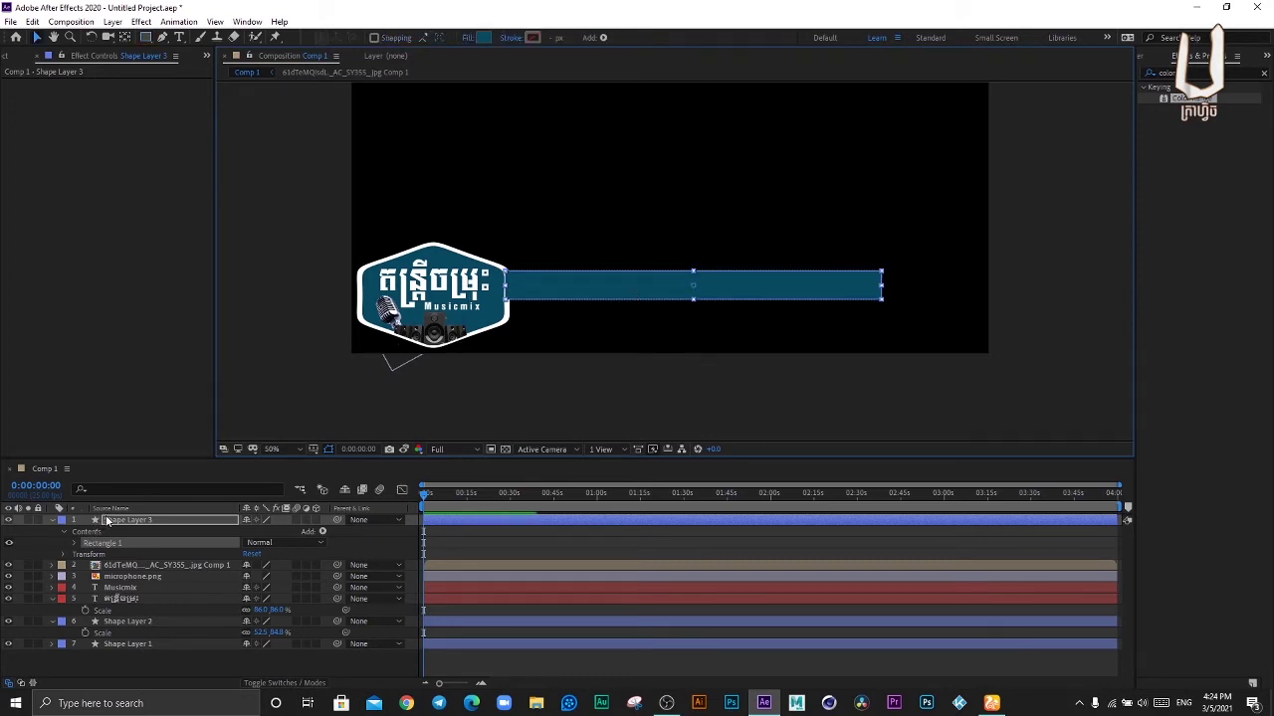
left_click_drag(105, 520, 117, 669)
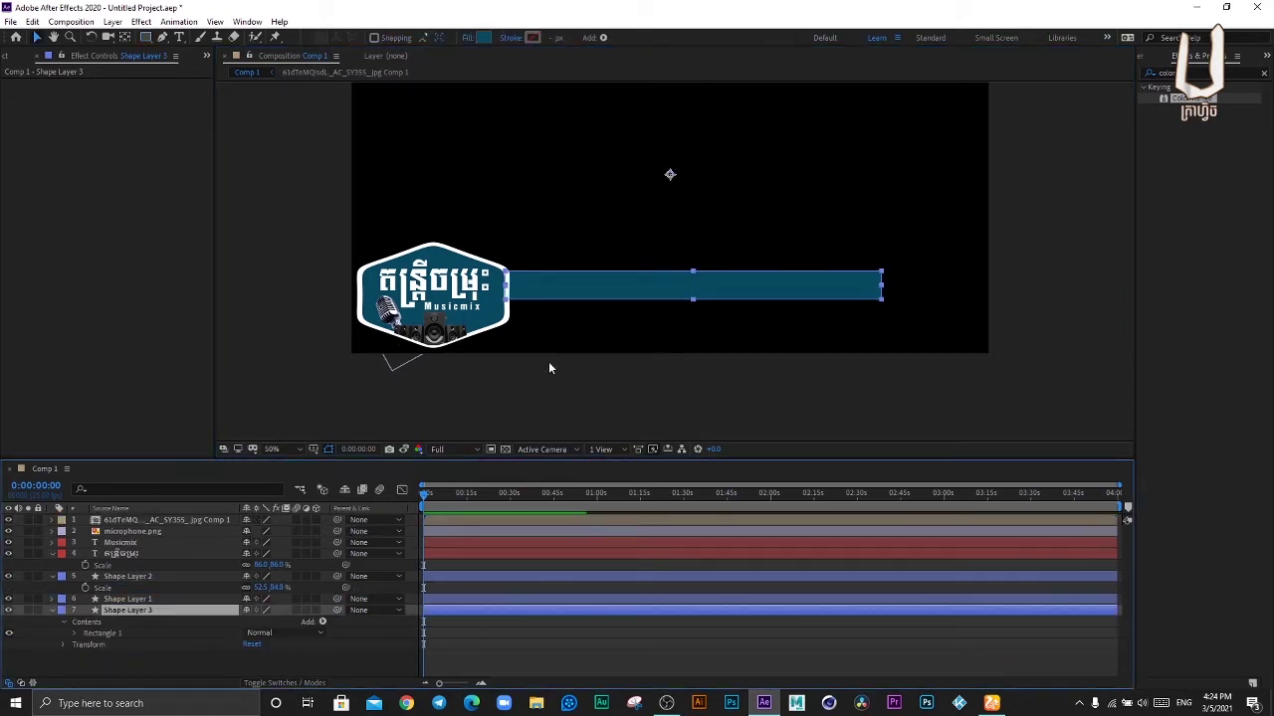
Step: Search Effects & Presets for 'linear' and apply Linear Wipe to the teal bar
left_click(1191, 73)
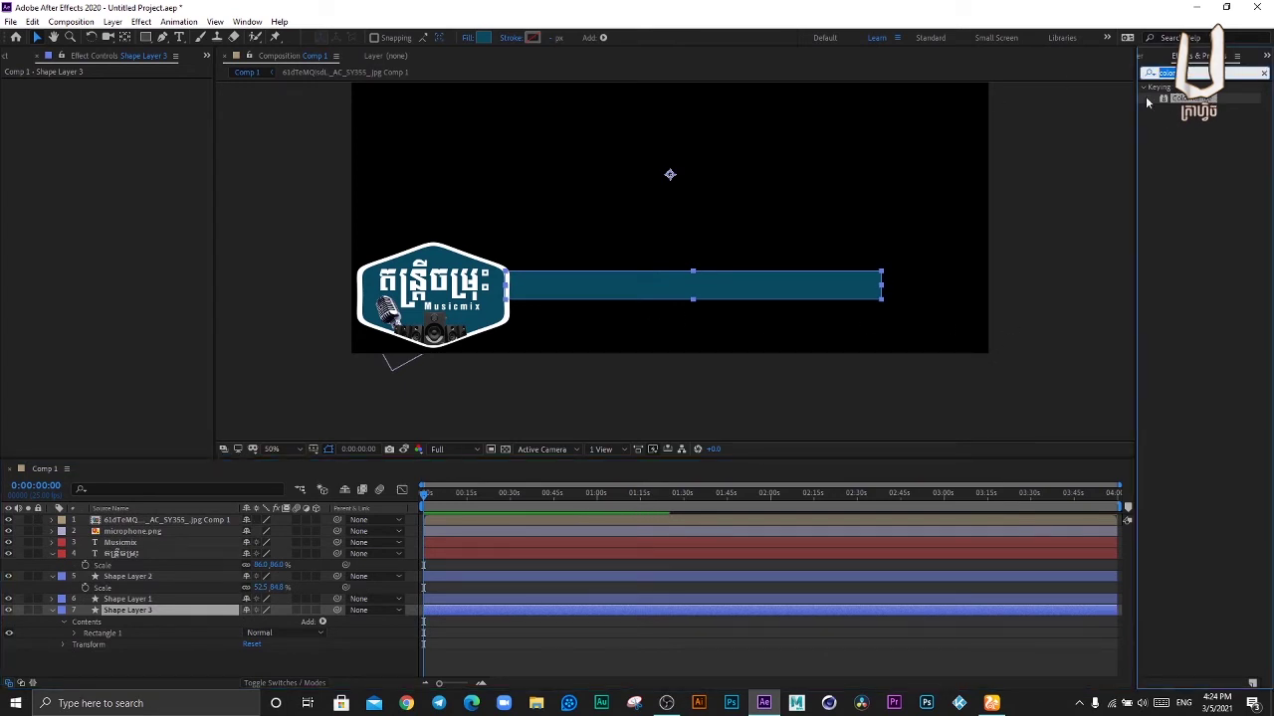
type("linear")
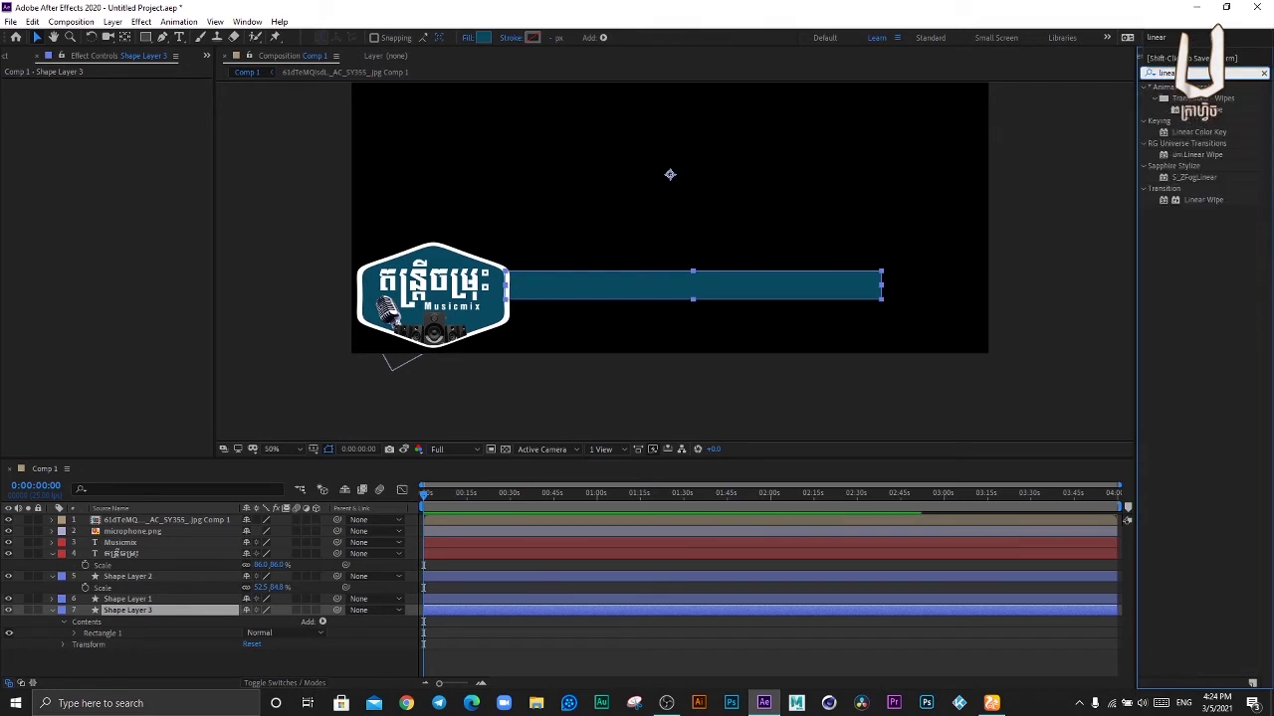
left_click_drag(1203, 199, 656, 293)
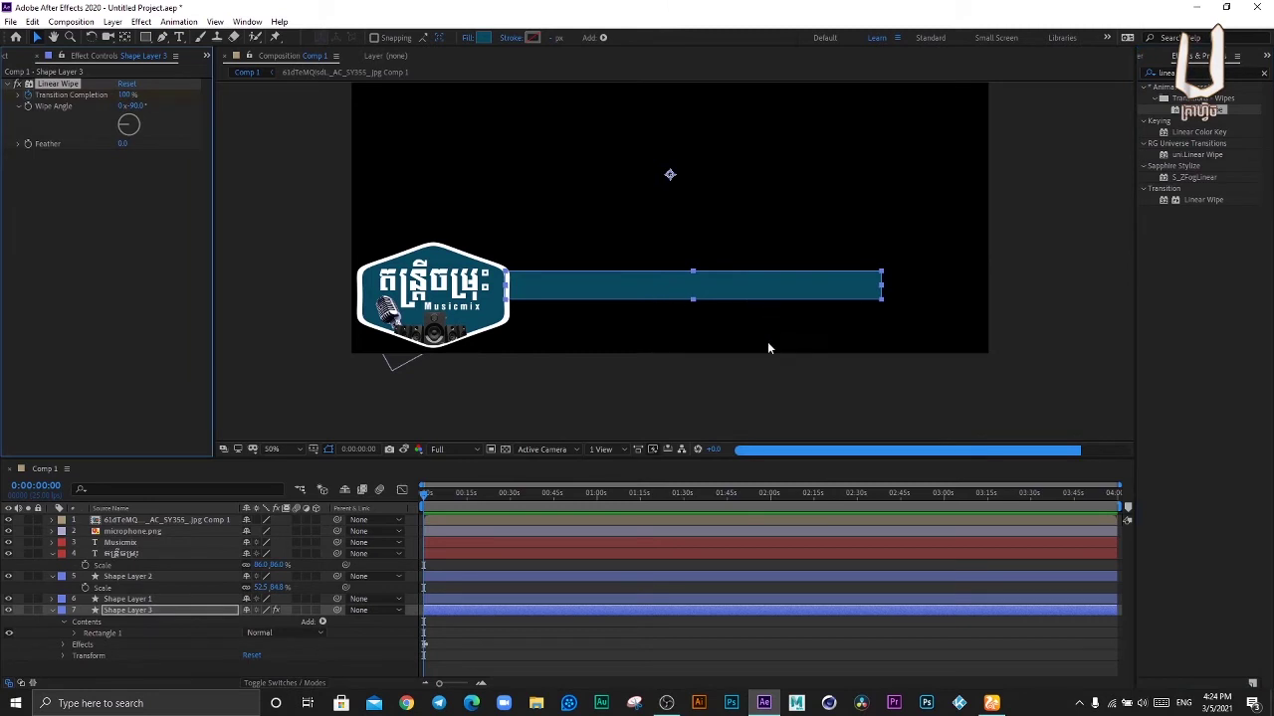
key("period")
key("period")
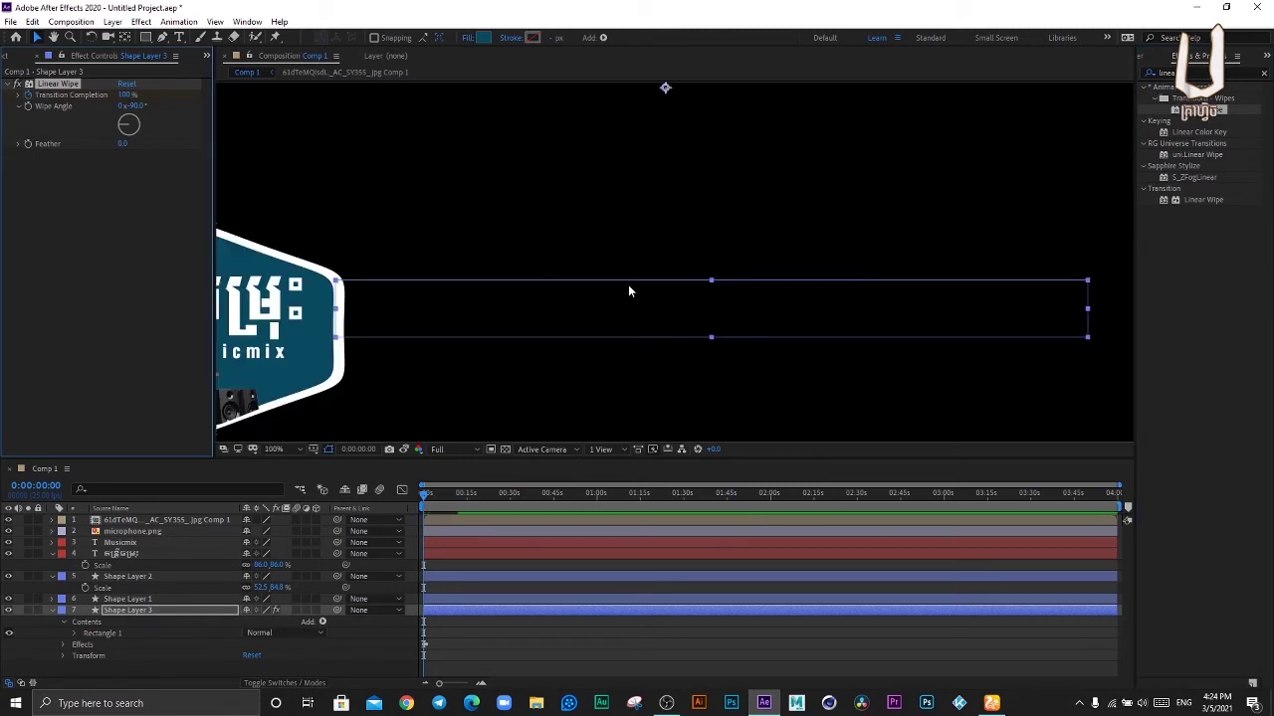
key("comma")
key("comma")
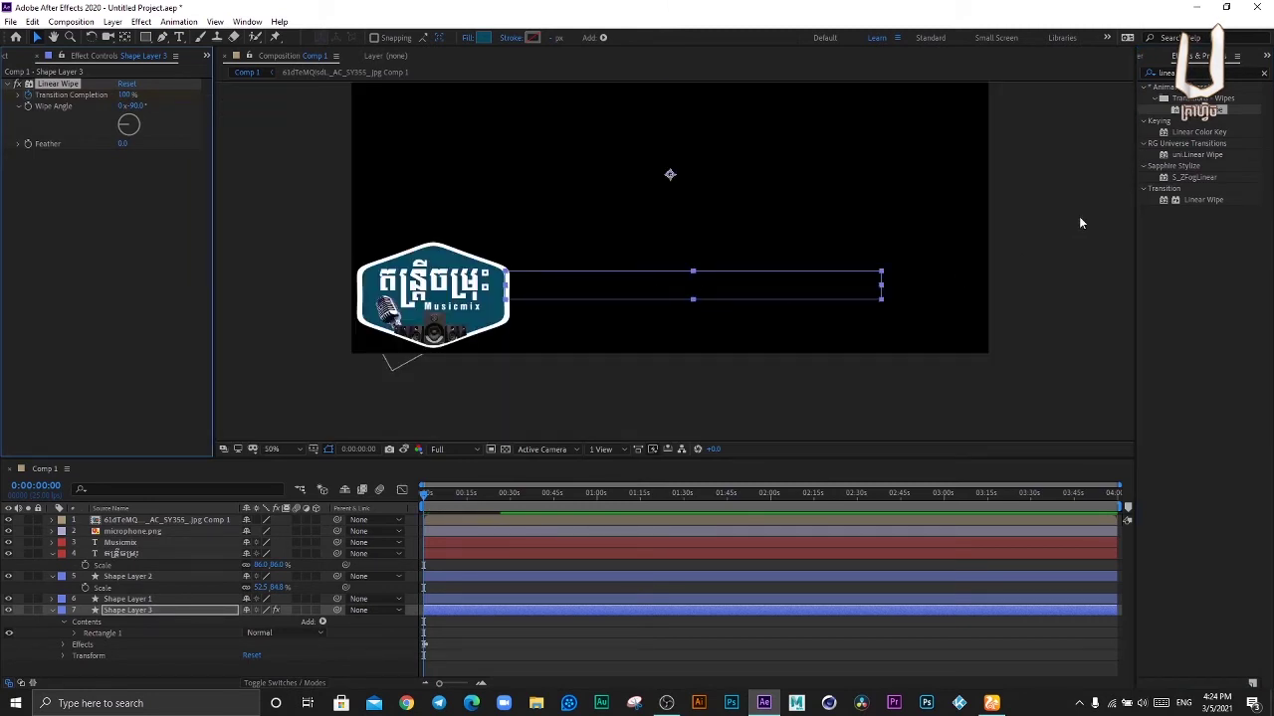
key("ctrl+z")
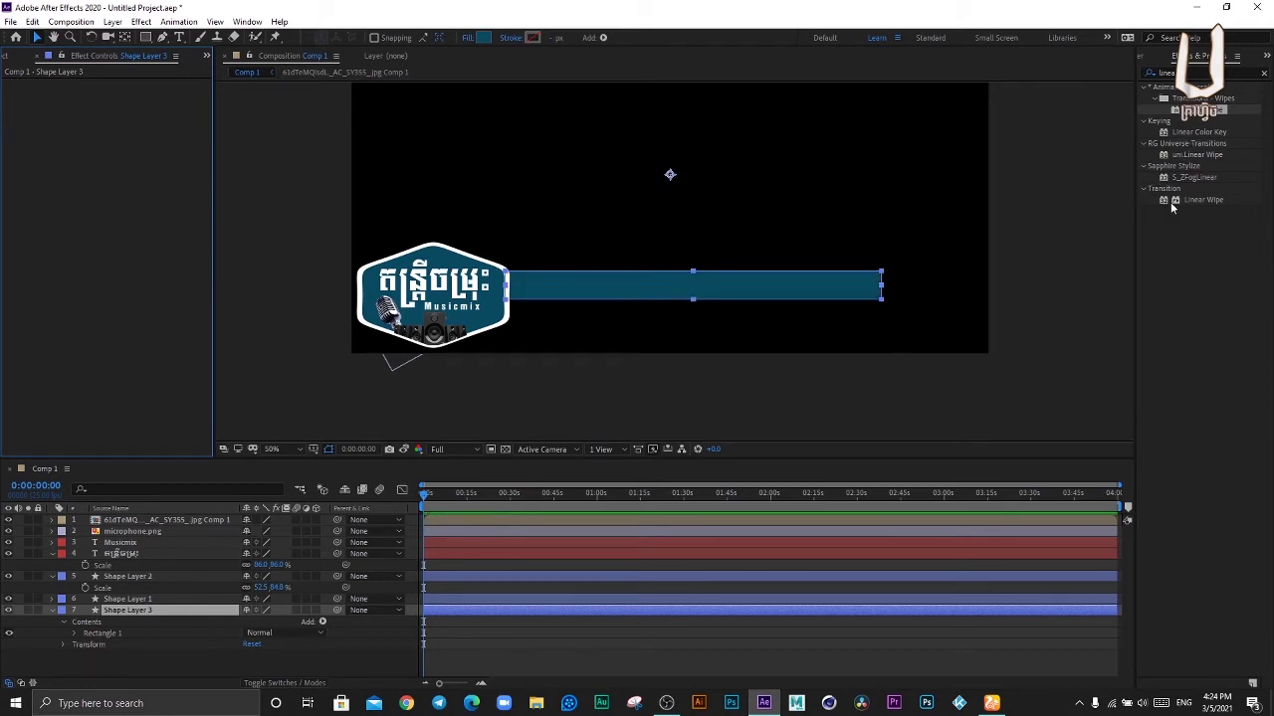
left_click_drag(1171, 202, 766, 291)
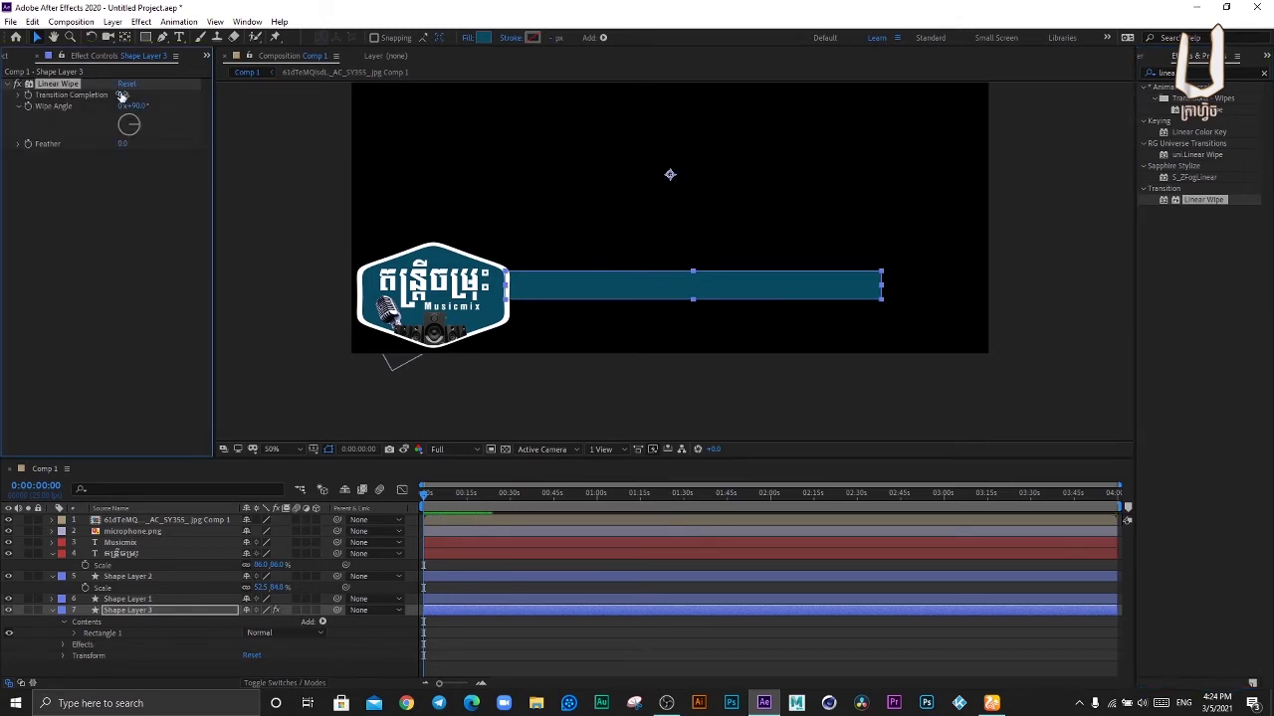
Step: Adjust the Linear Wipe's Transition Completion and raise its Feather to 106
left_click_drag(143, 94, 146, 100)
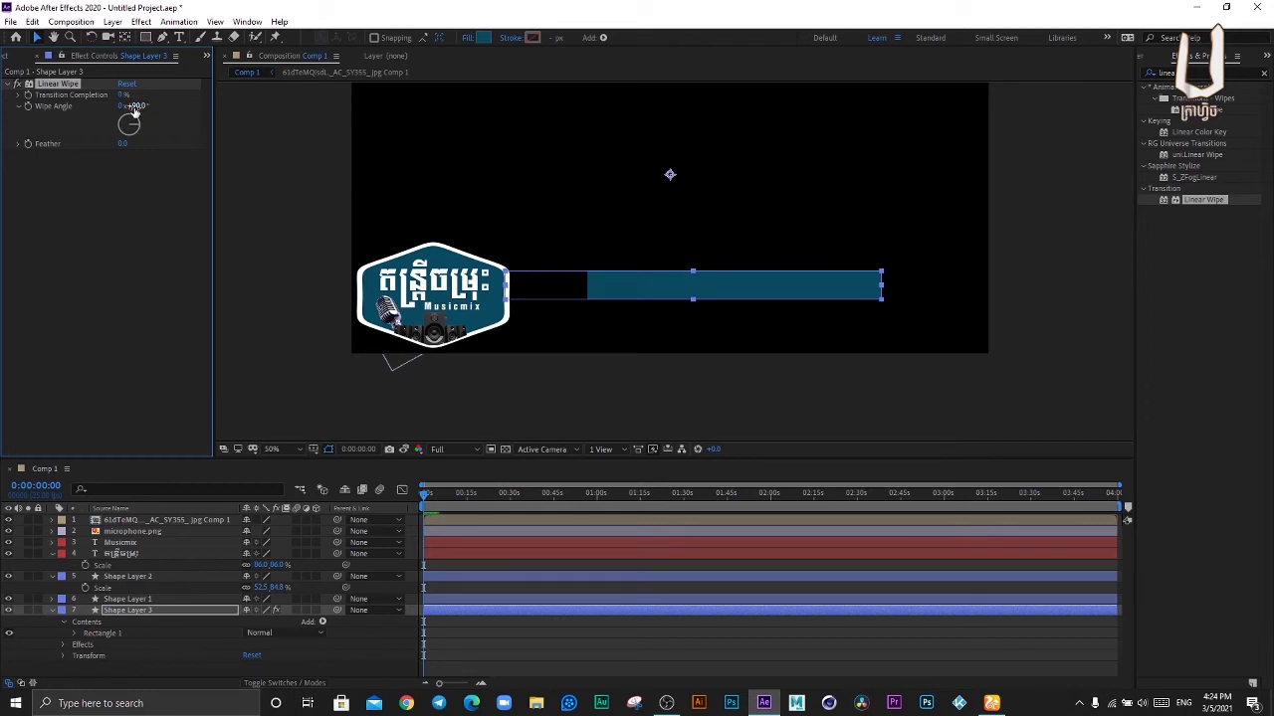
key("ctrl+z")
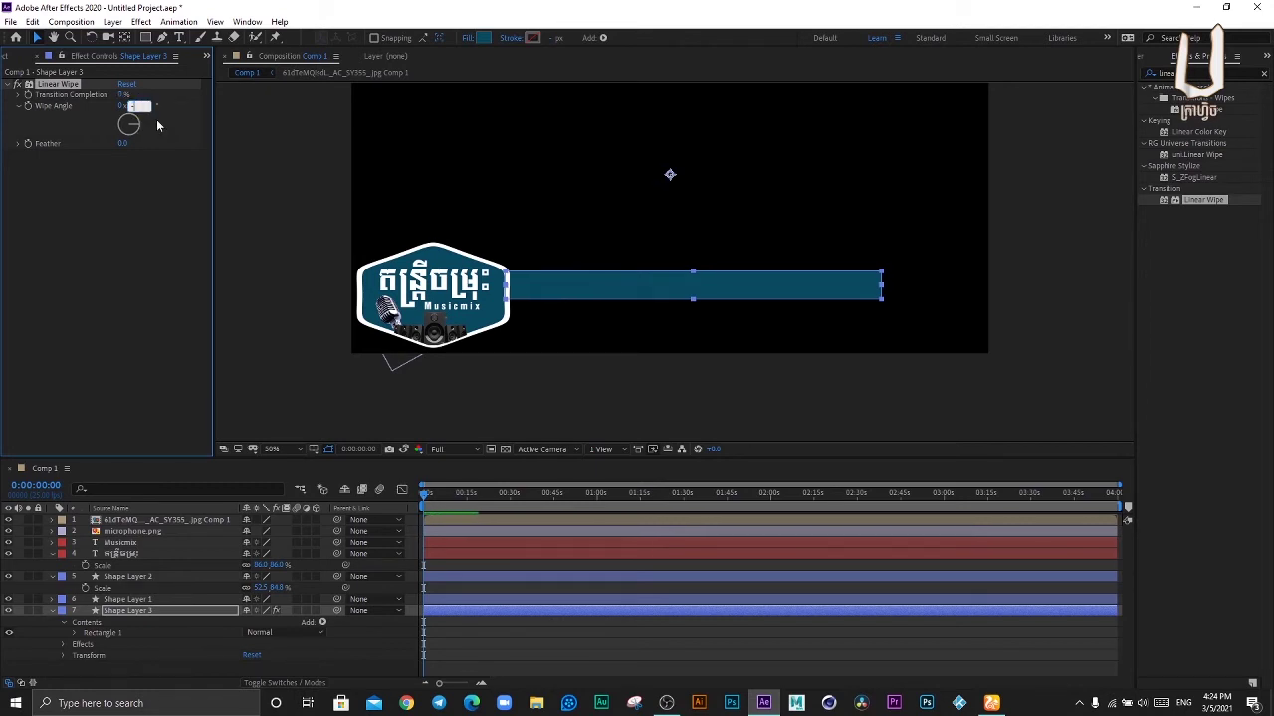
type("-90")
left_click(138, 100)
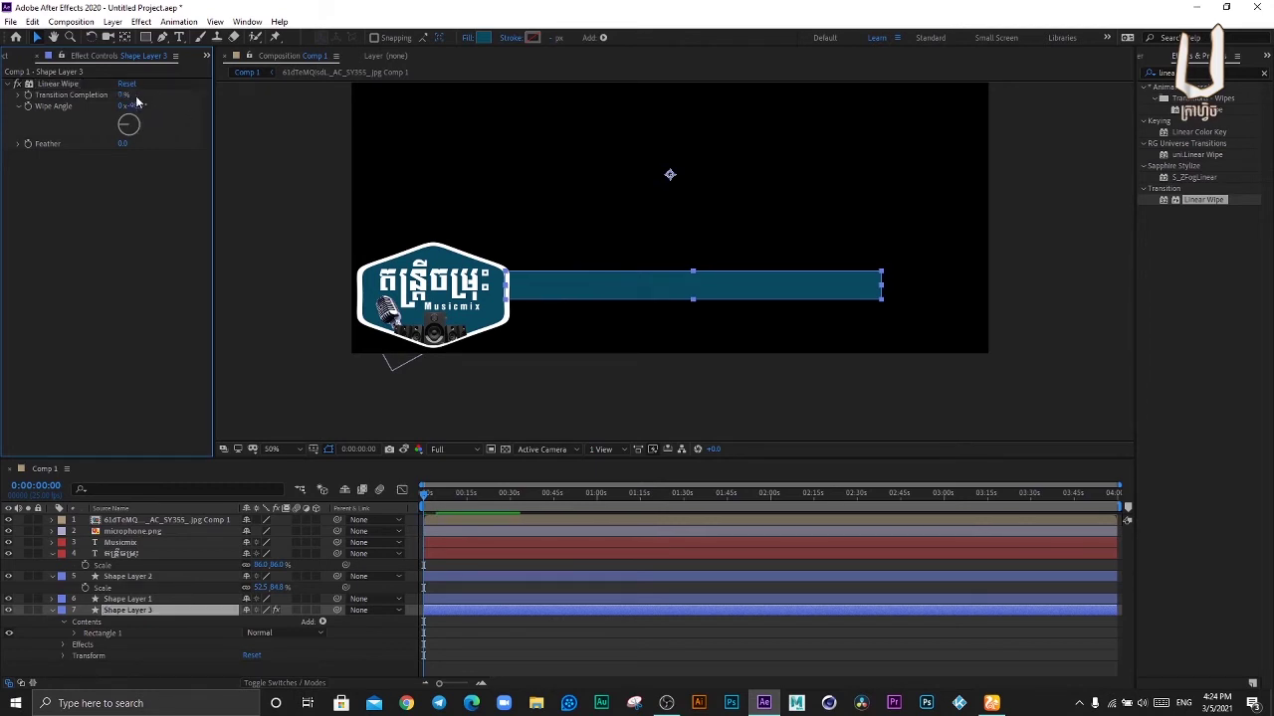
left_click_drag(121, 95, 135, 95)
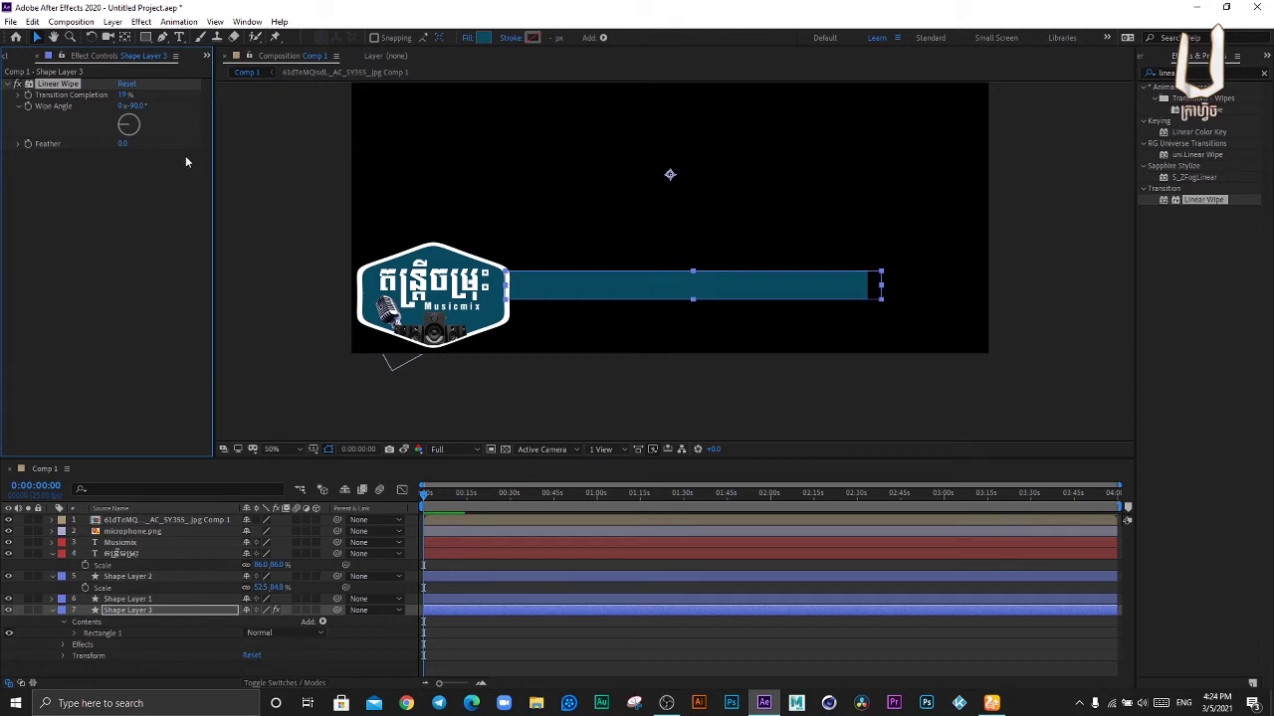
left_click_drag(135, 146, 159, 169)
left_click_drag(158, 141, 158, 146)
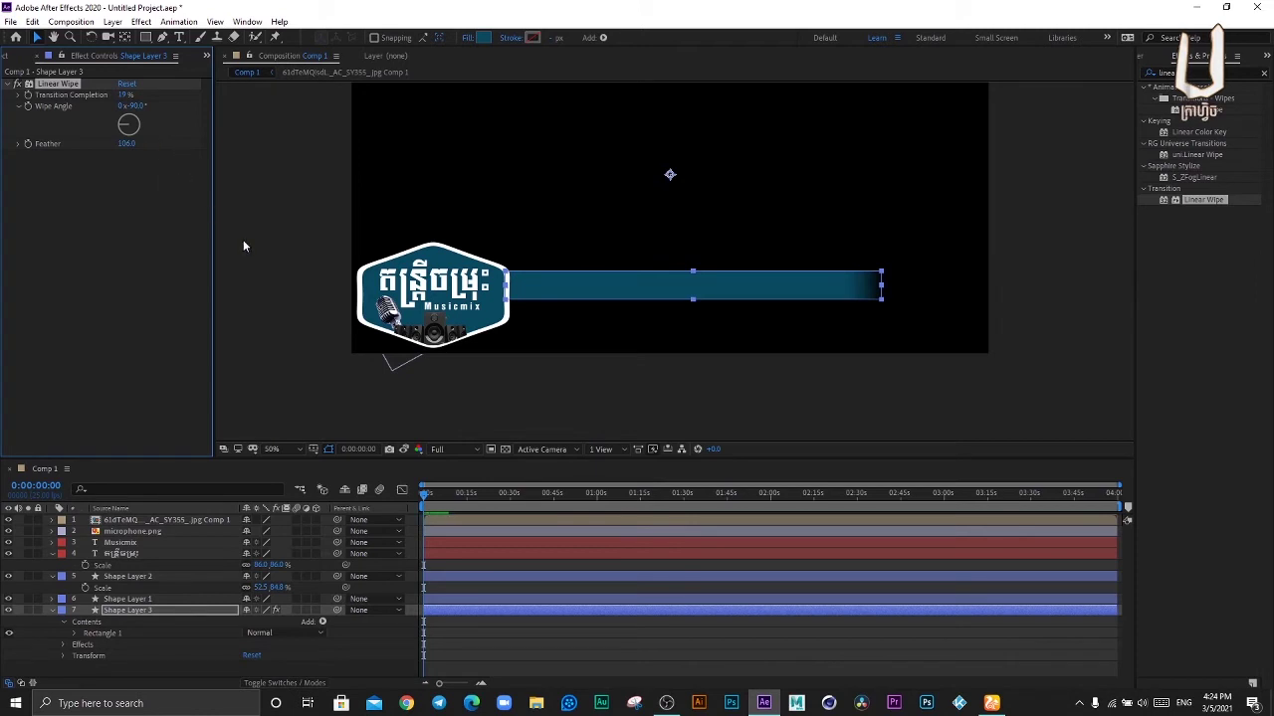
Step: Deselect the bar and fine-tune Transition Completion down toward 22% to reveal more bar
left_click(150, 289)
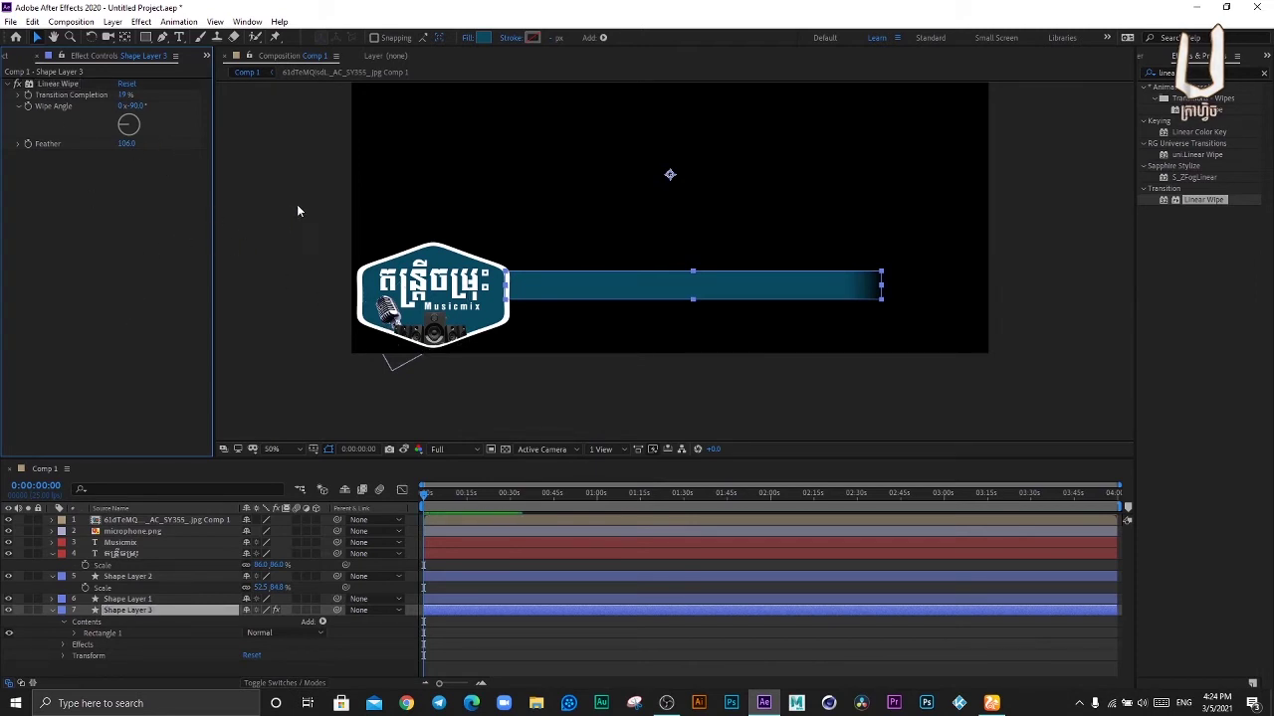
left_click(288, 272)
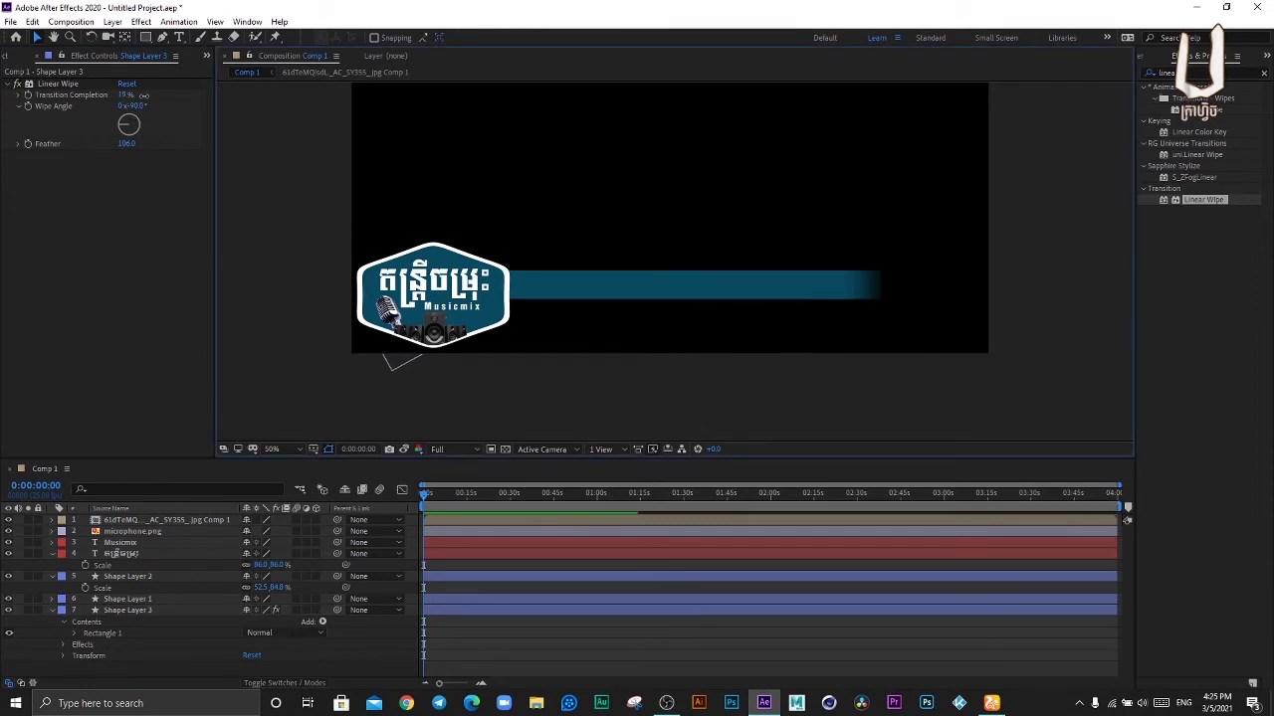
left_click_drag(127, 95, 145, 95)
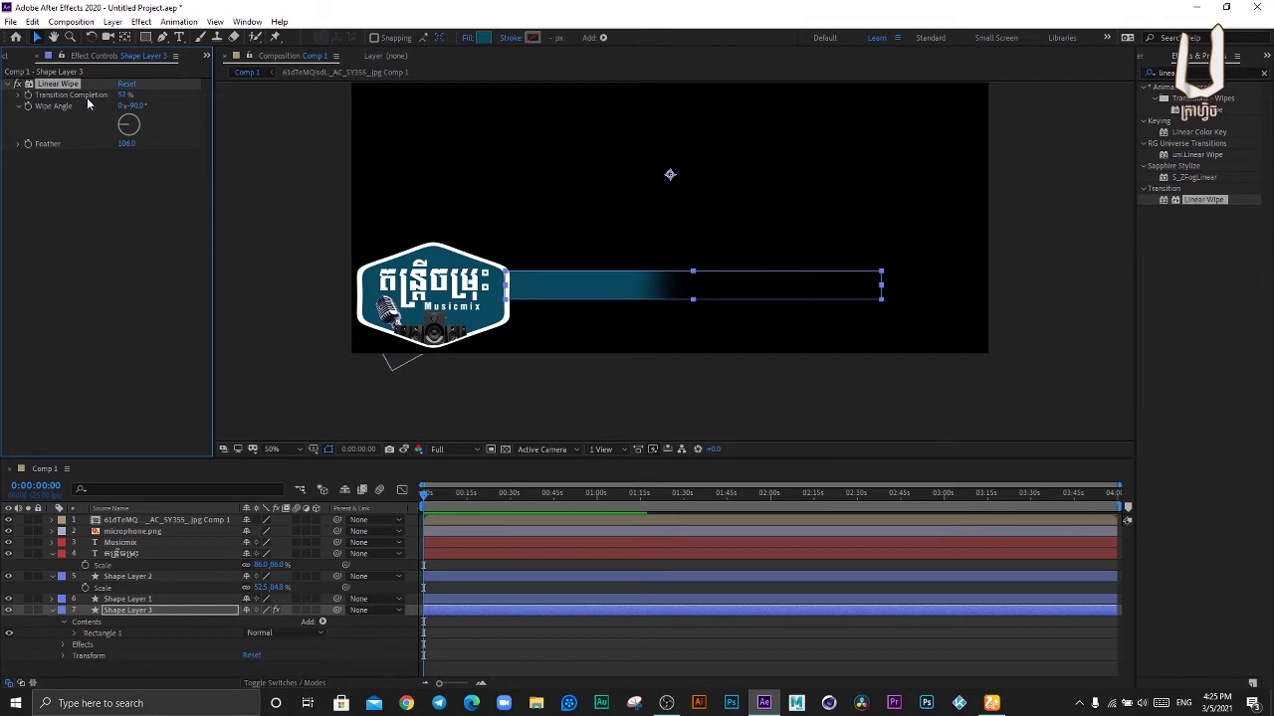
left_click_drag(133, 94, 118, 95)
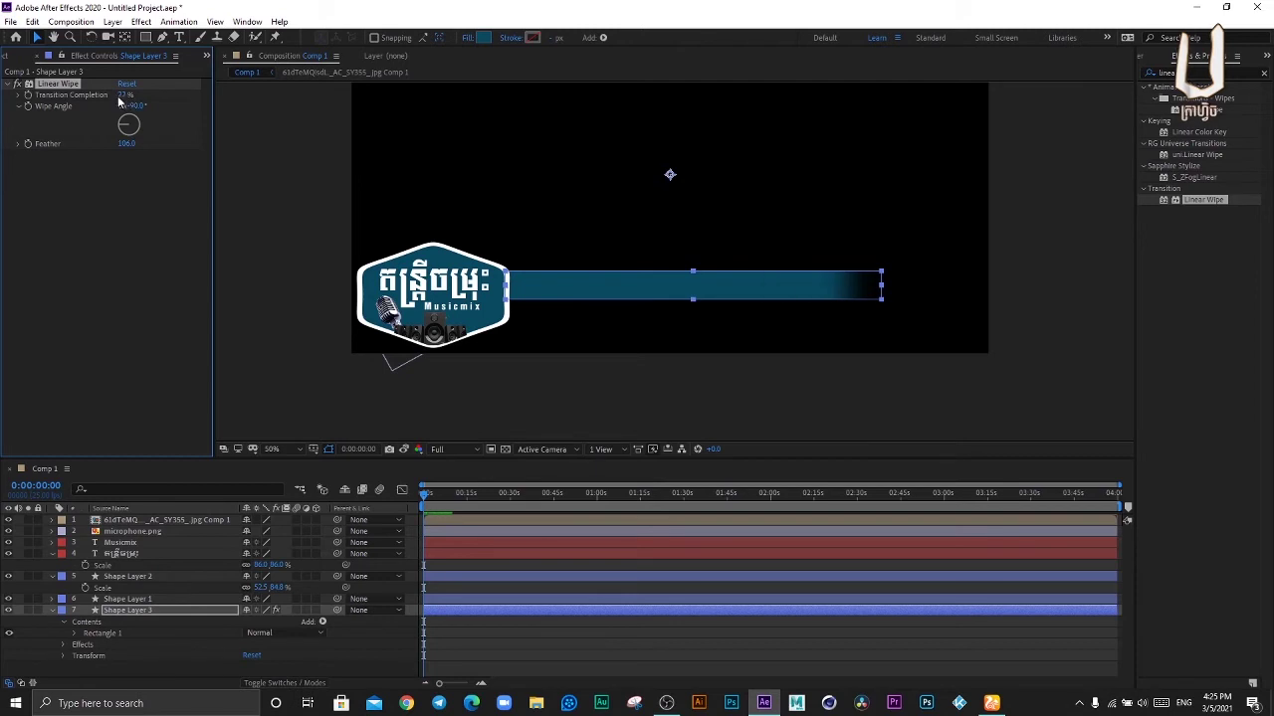
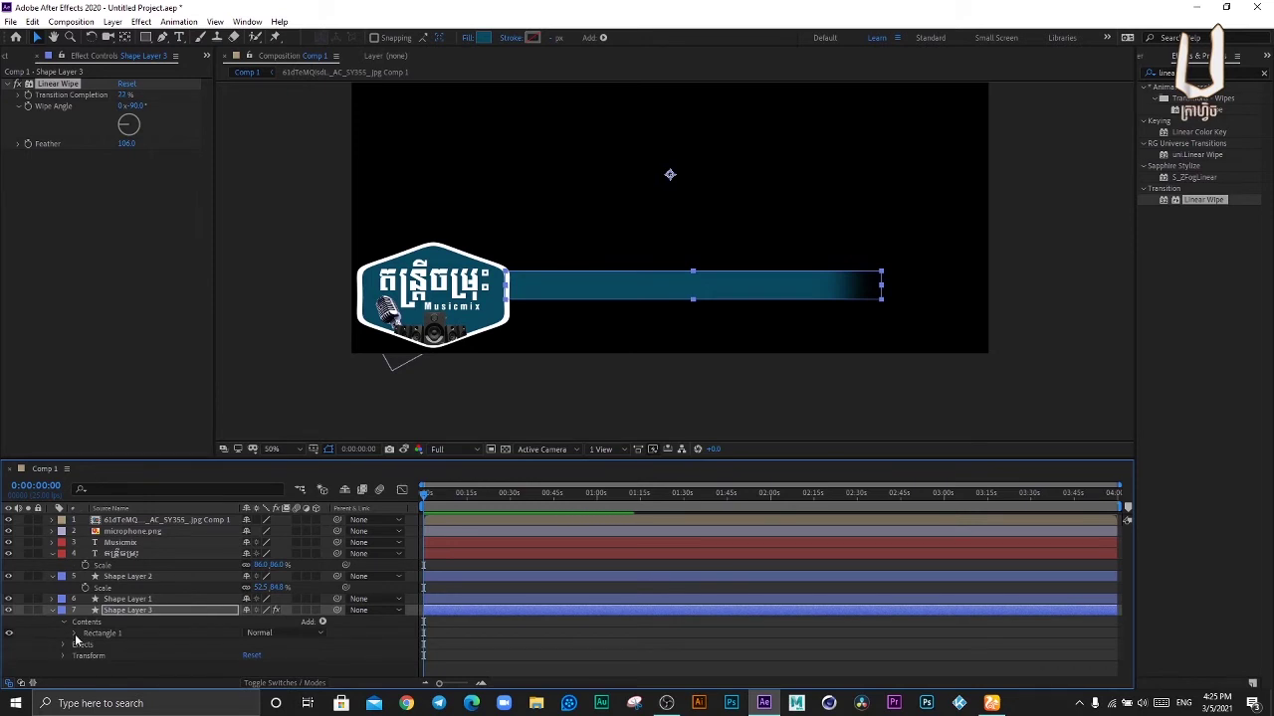
Step: Give the blue bar's rectangle a skew of 24 so its ends slant
left_click(74, 635)
left_click(85, 616)
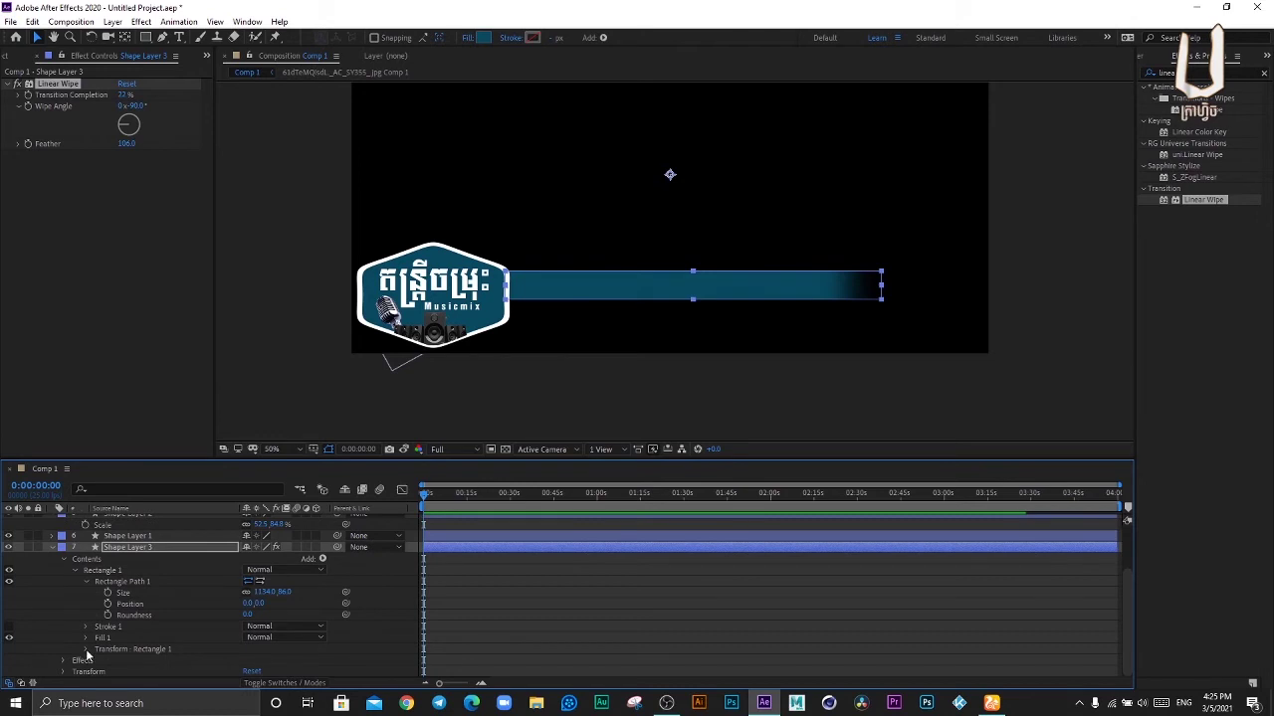
left_click(85, 649)
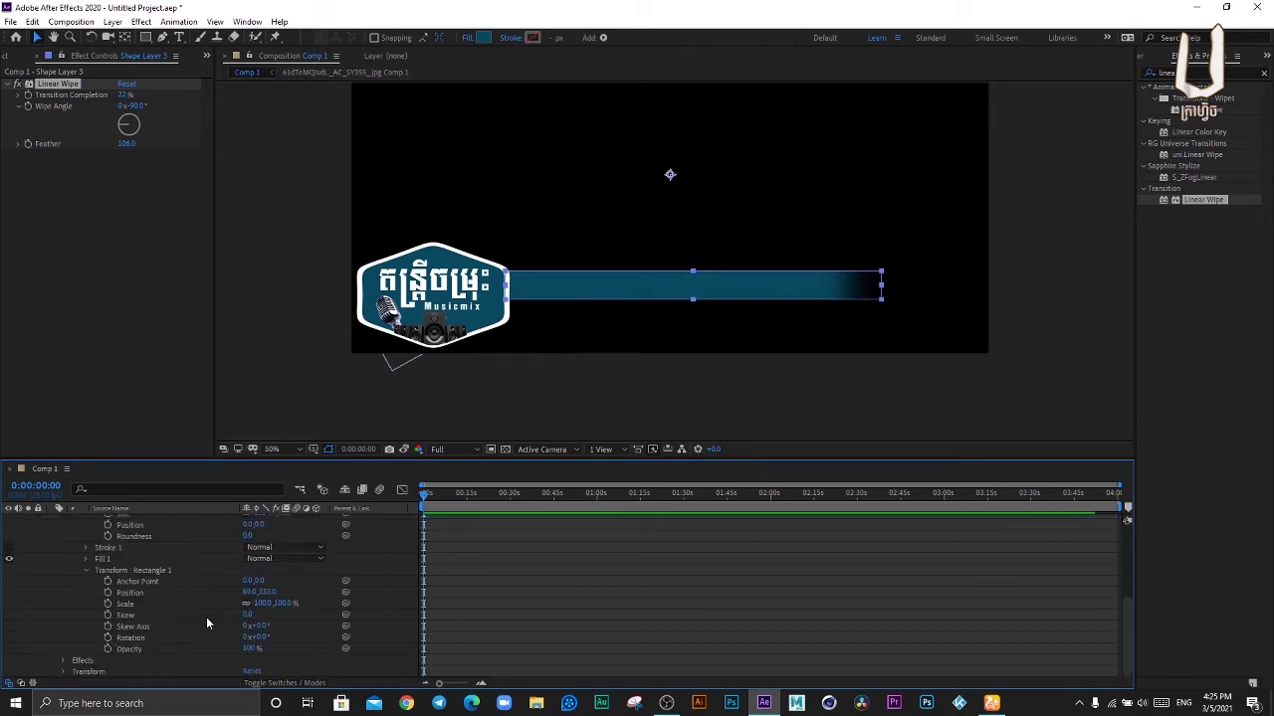
left_click_drag(247, 618, 255, 616)
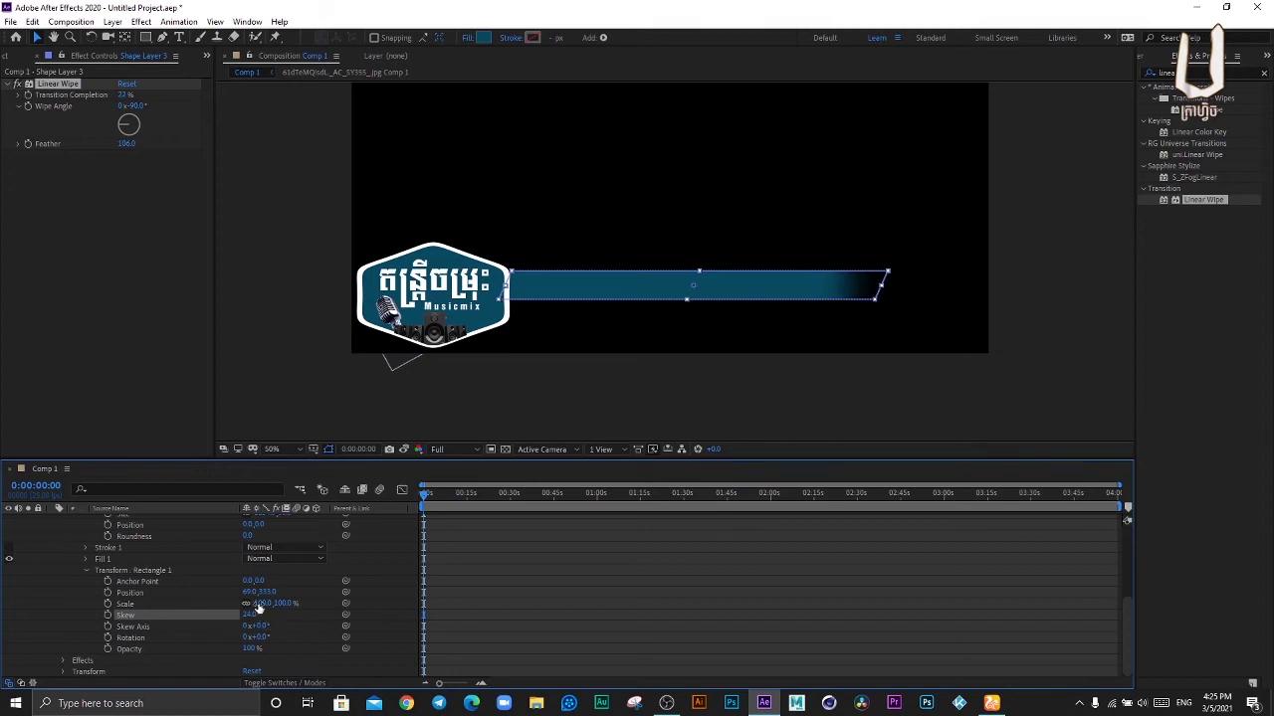
left_click(225, 594)
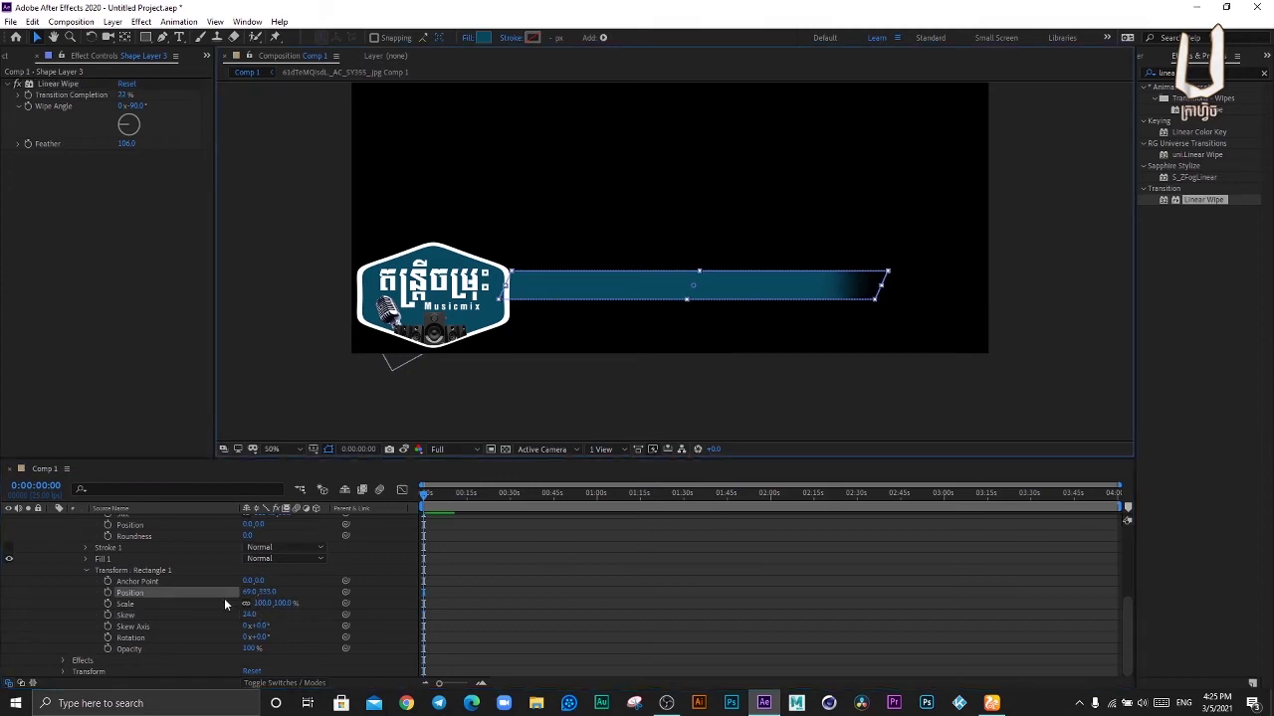
scroll(144, 579, "up", 2)
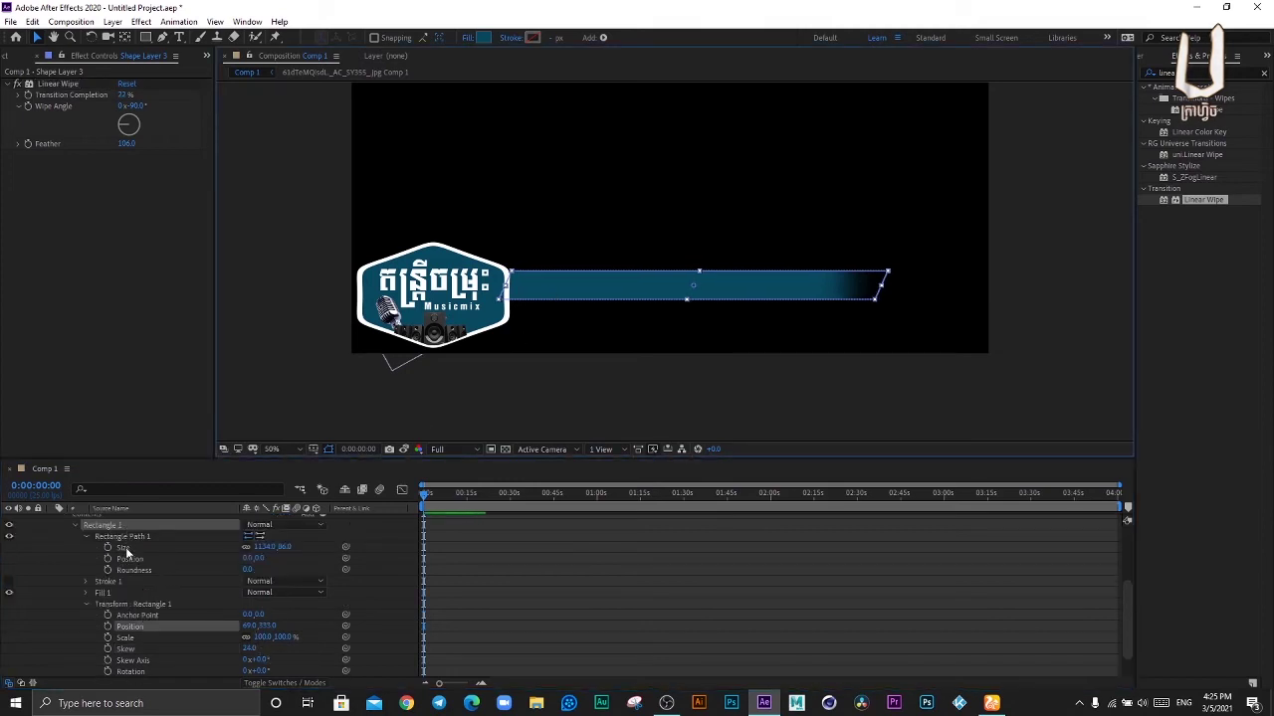
scroll(122, 541, "up", 3)
Step: Move the blue bar's anchor point to its left edge with the Pan Behind tool
left_click(123, 570)
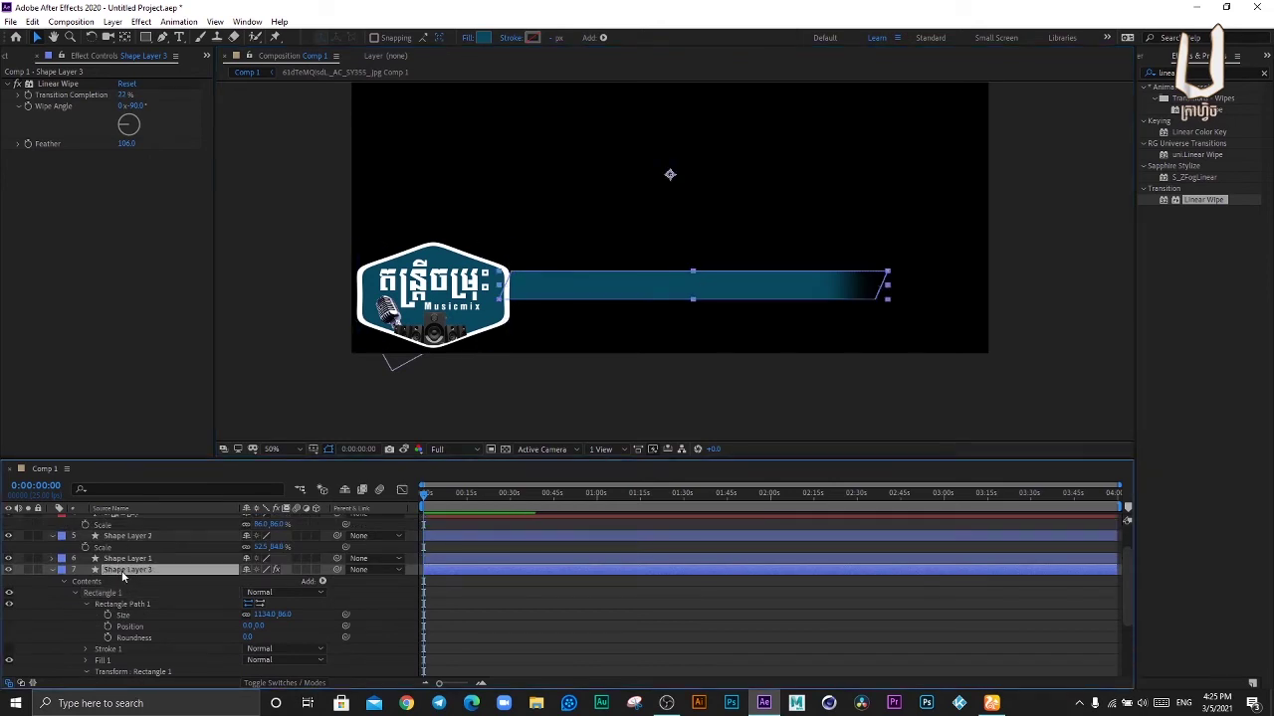
key("Return")
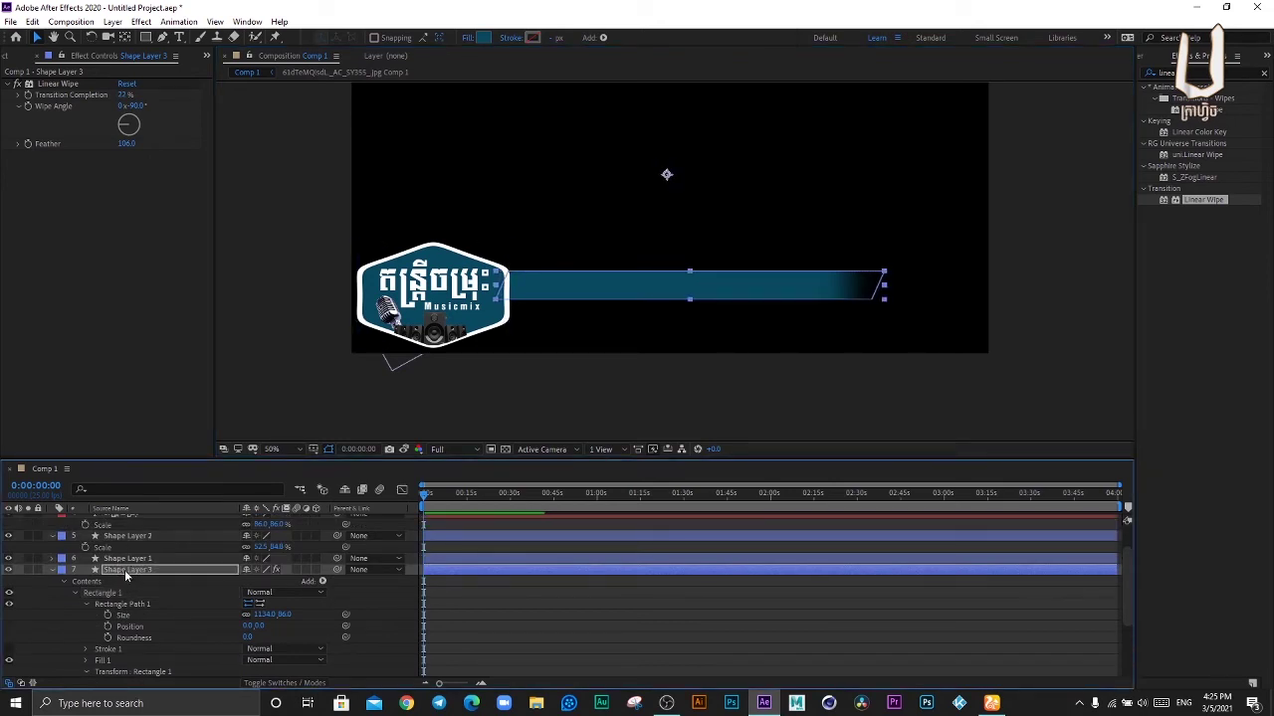
key("Return")
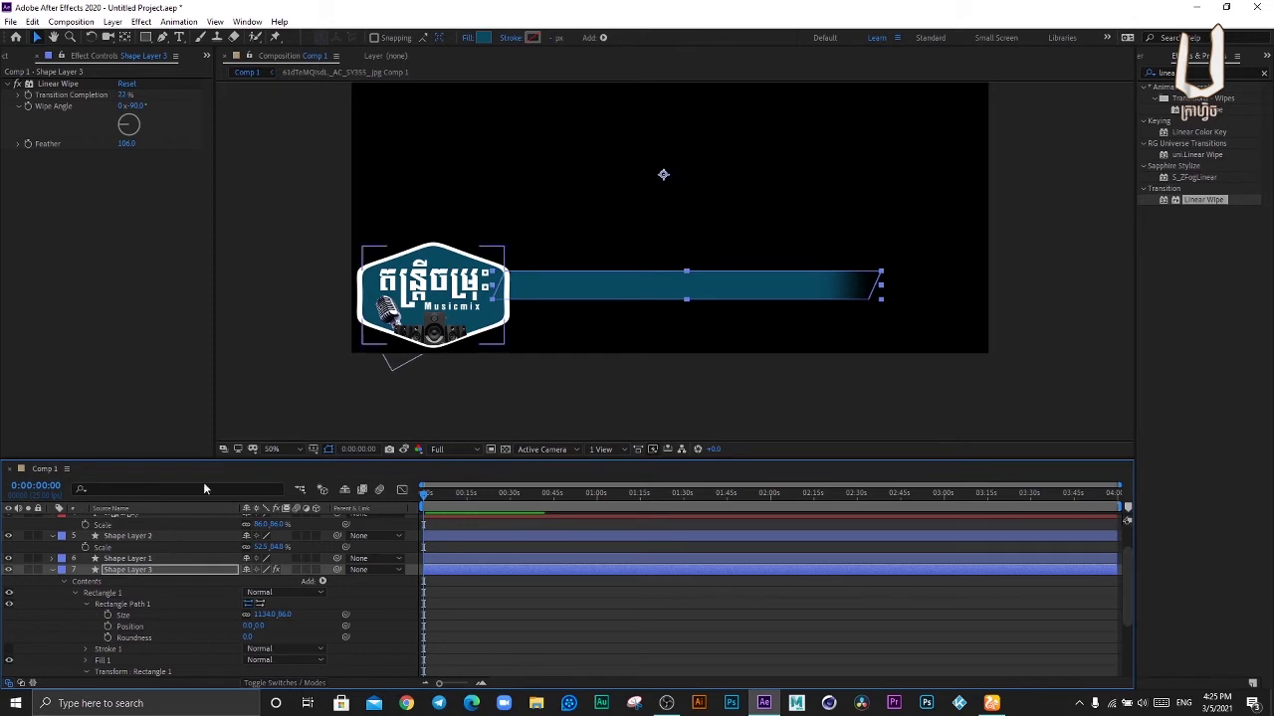
left_click(296, 286)
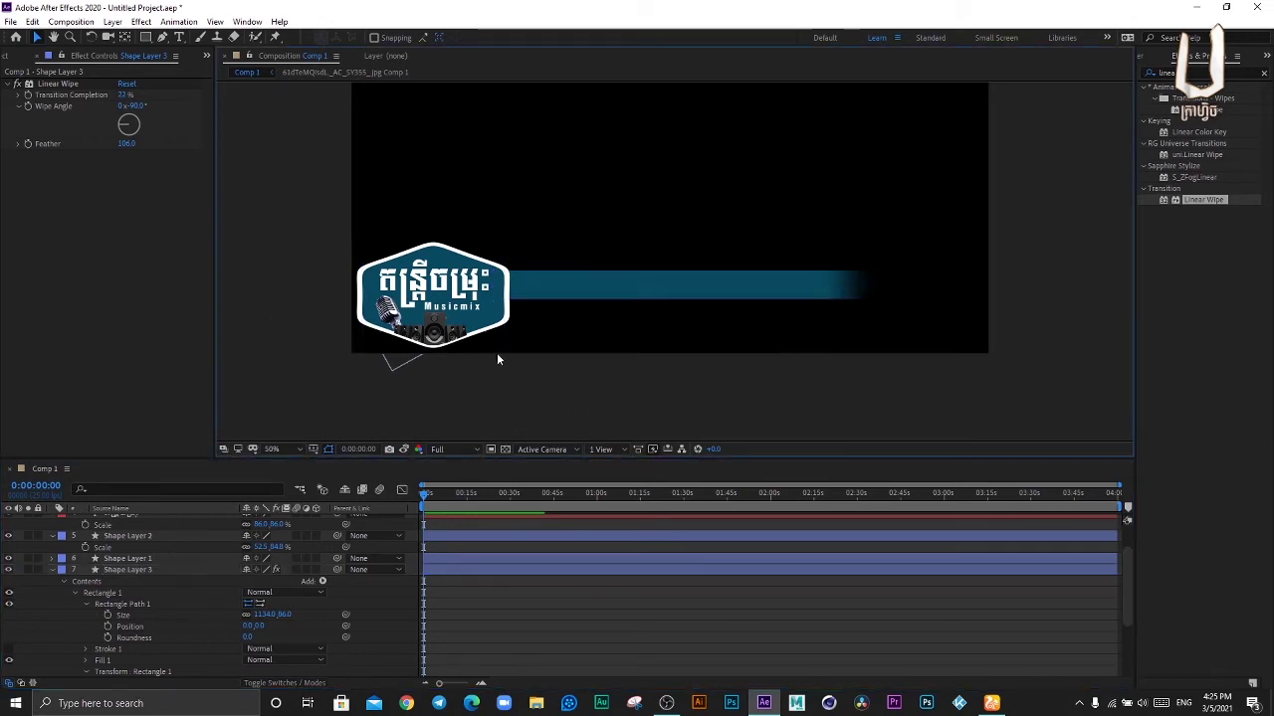
left_click(589, 282)
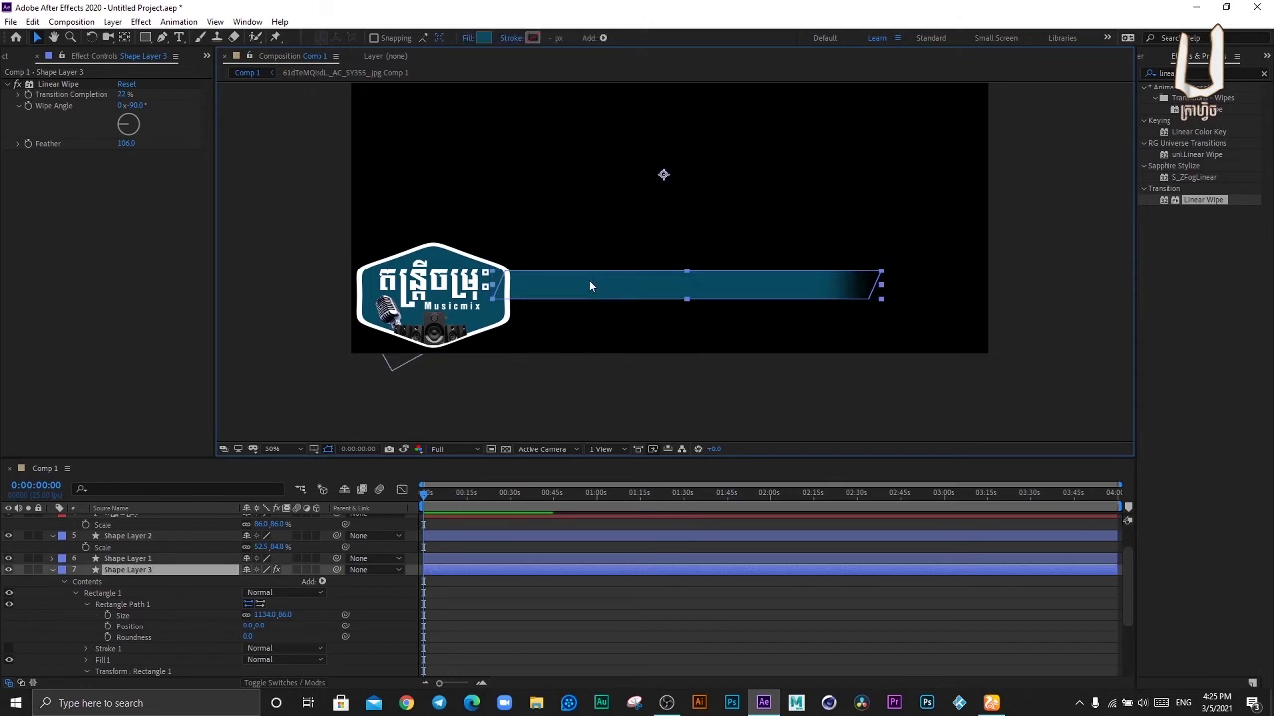
left_click(127, 37)
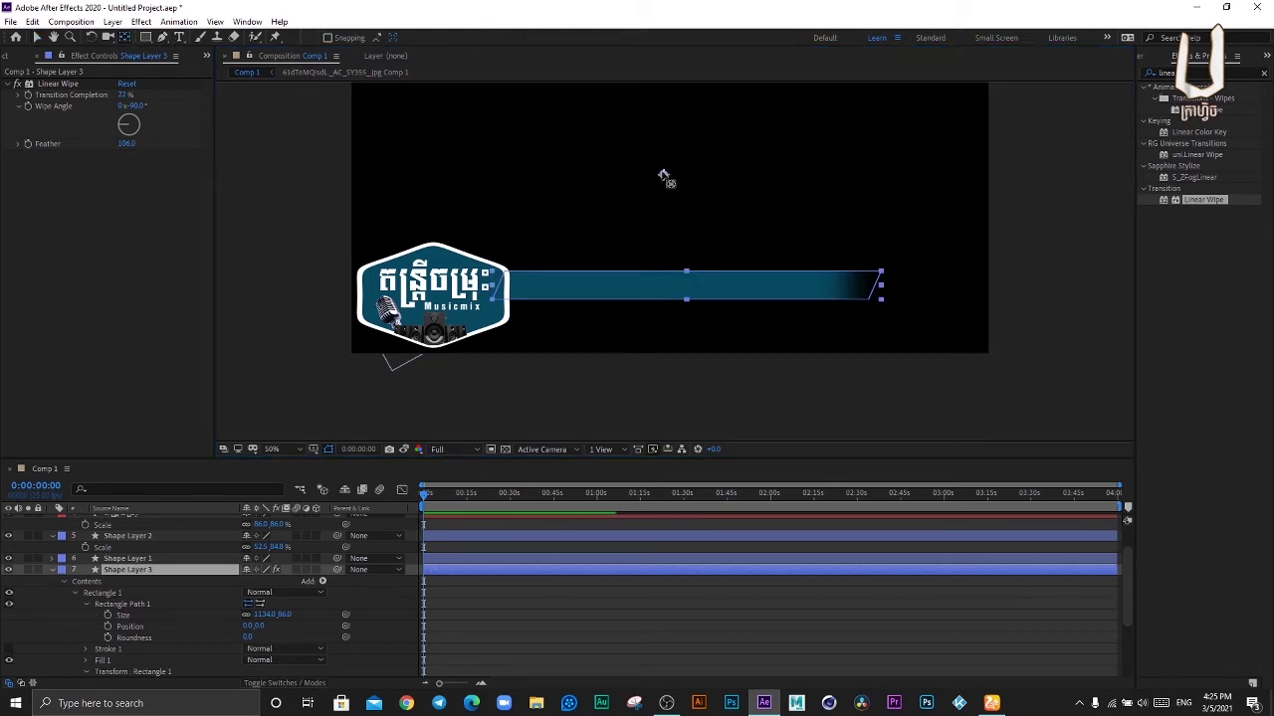
left_click_drag(664, 176, 588, 235)
left_click_drag(513, 299, 509, 298)
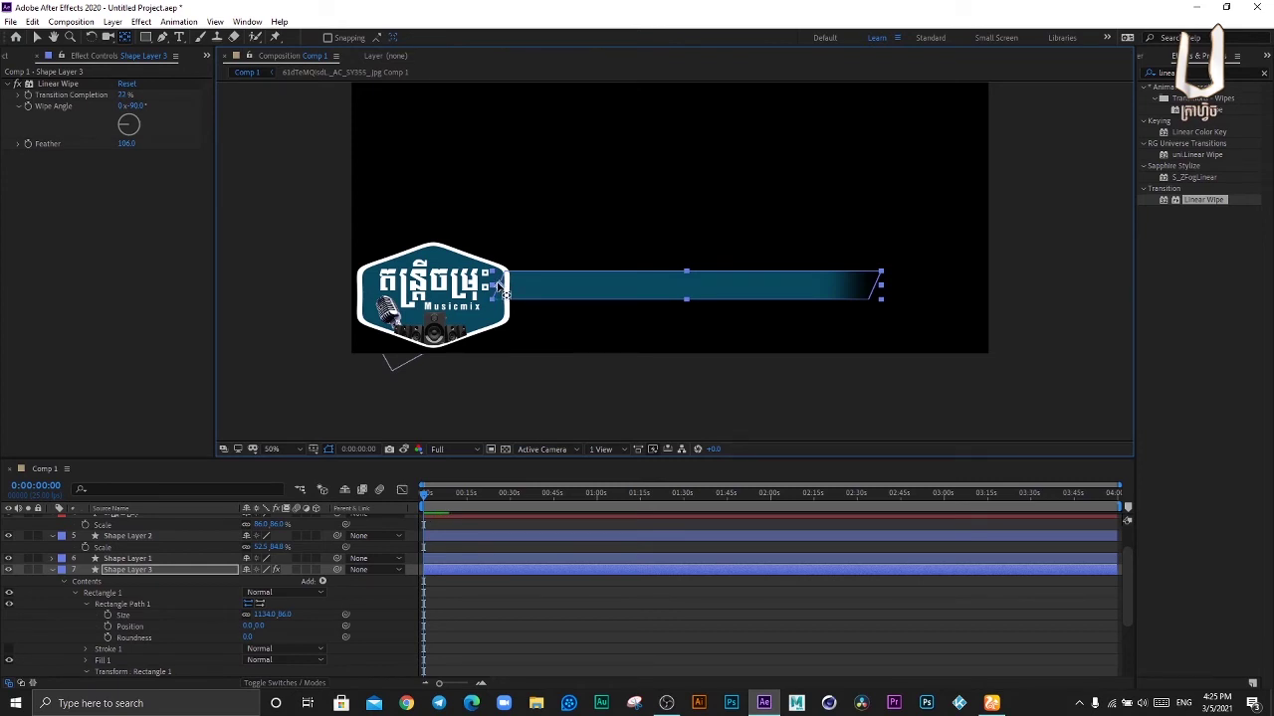
Step: Duplicate the blue bar layer and place the copy directly beneath the original
key("v")
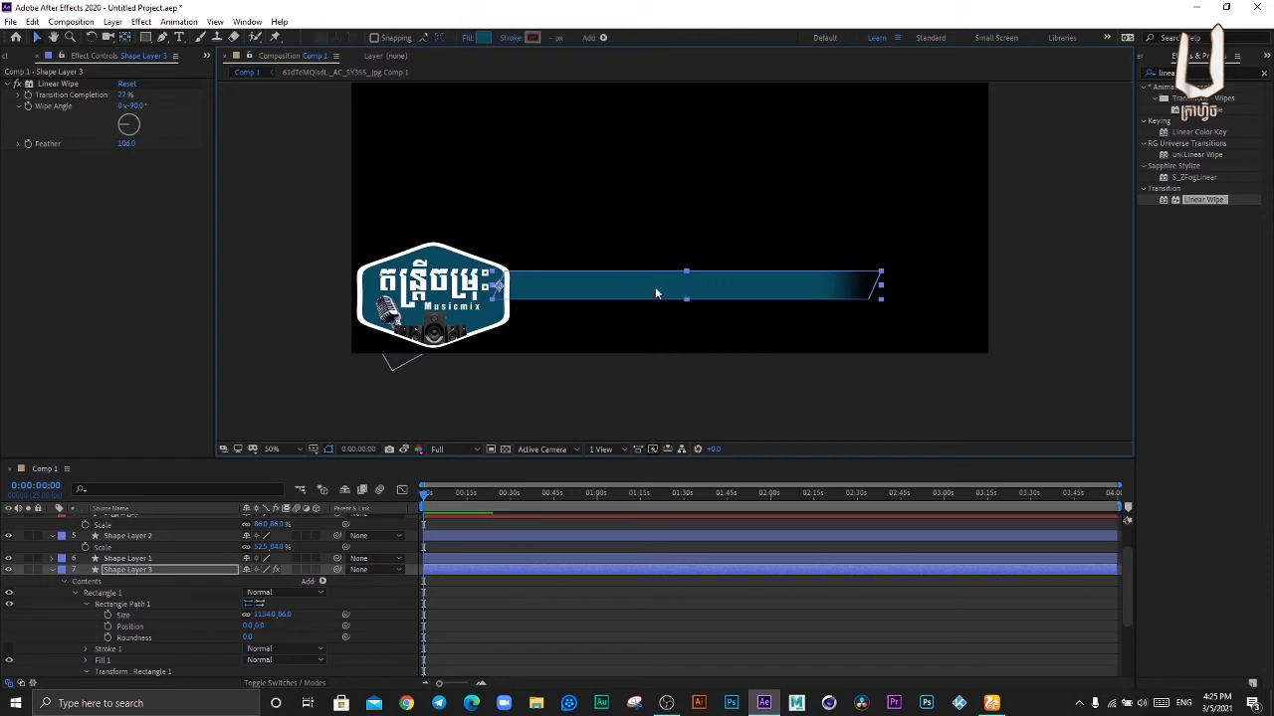
key("ctrl+d")
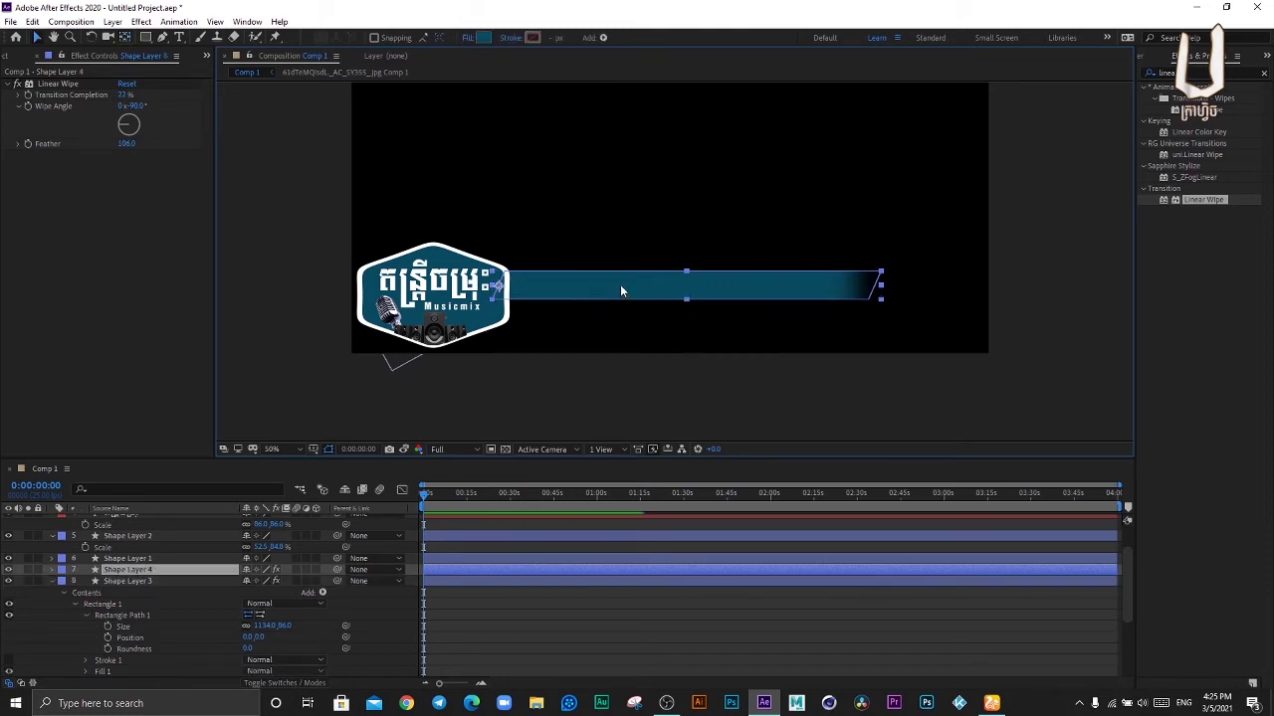
left_click_drag(620, 292, 616, 319)
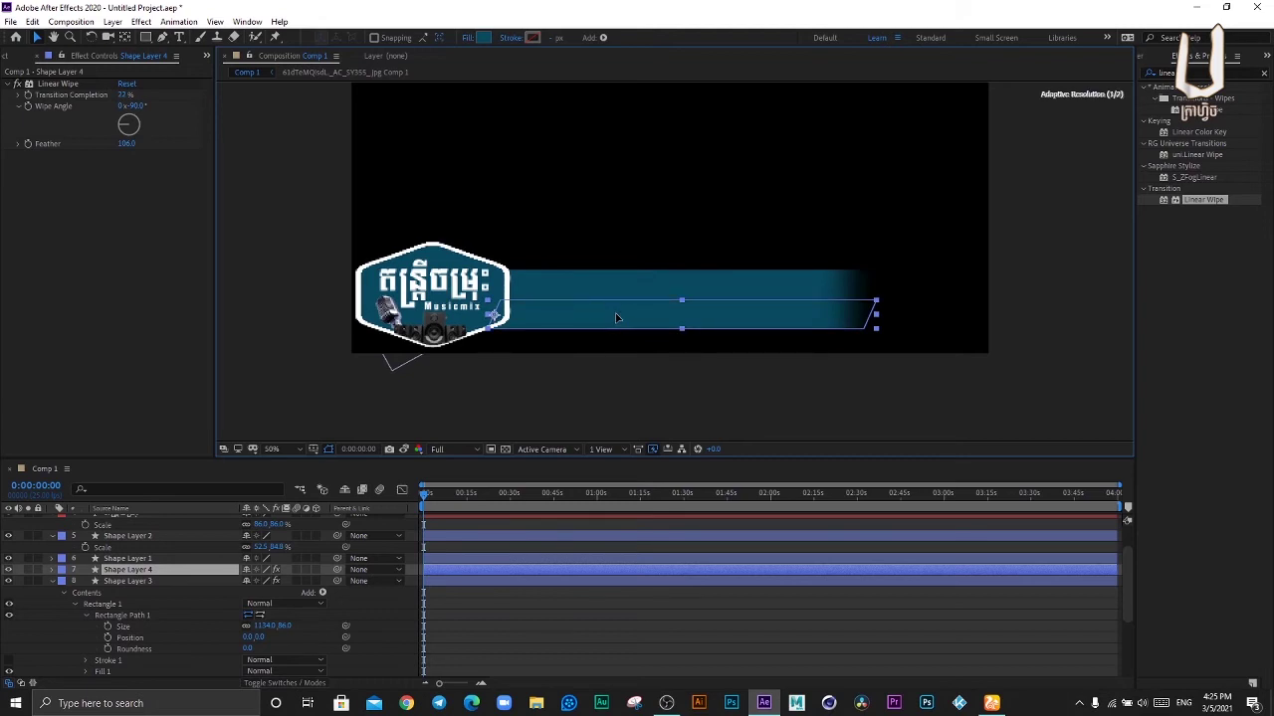
left_click_drag(616, 319, 680, 307)
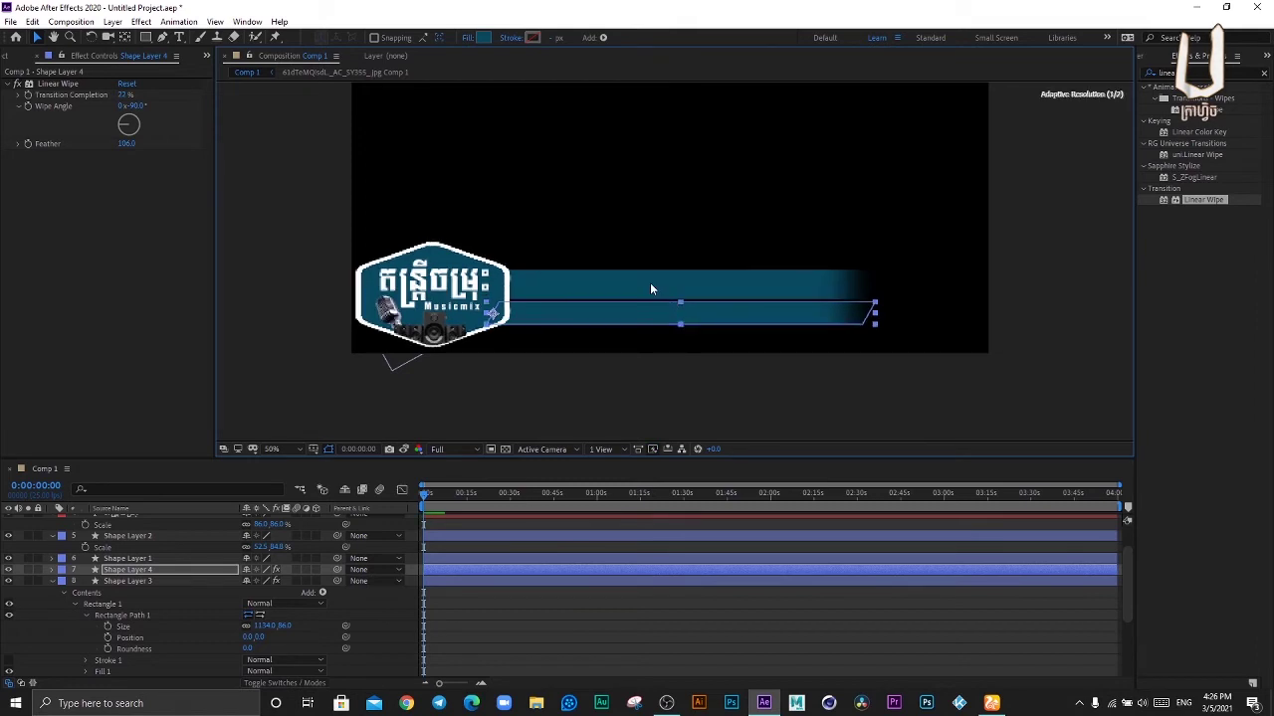
Step: Drag the upper bar's bottom edge down to make it slightly taller
left_click(650, 284)
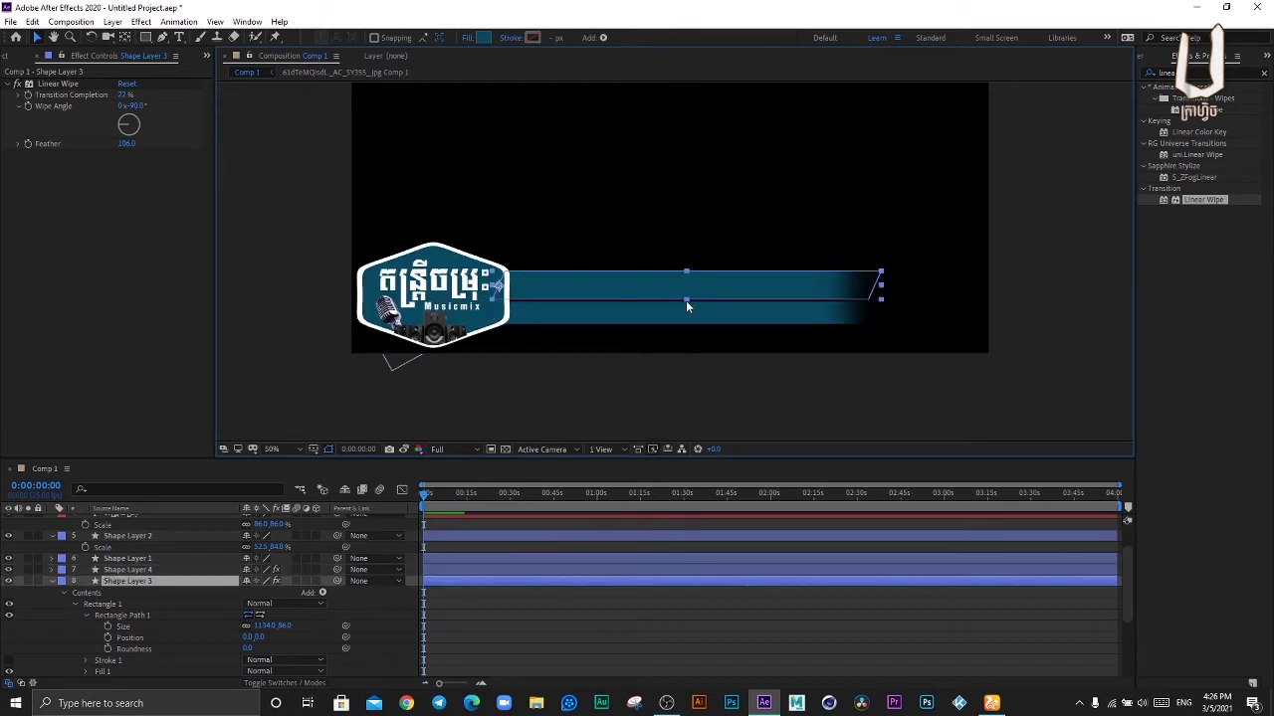
left_click_drag(686, 299, 685, 305)
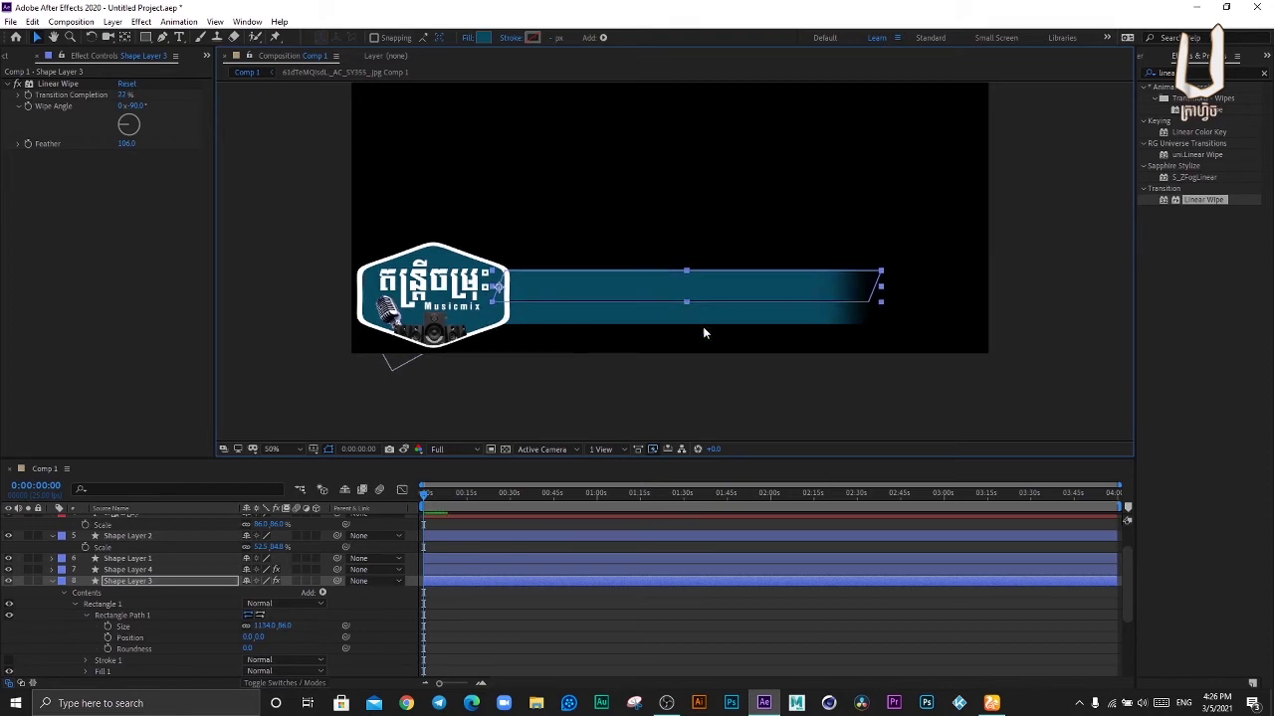
left_click(713, 375)
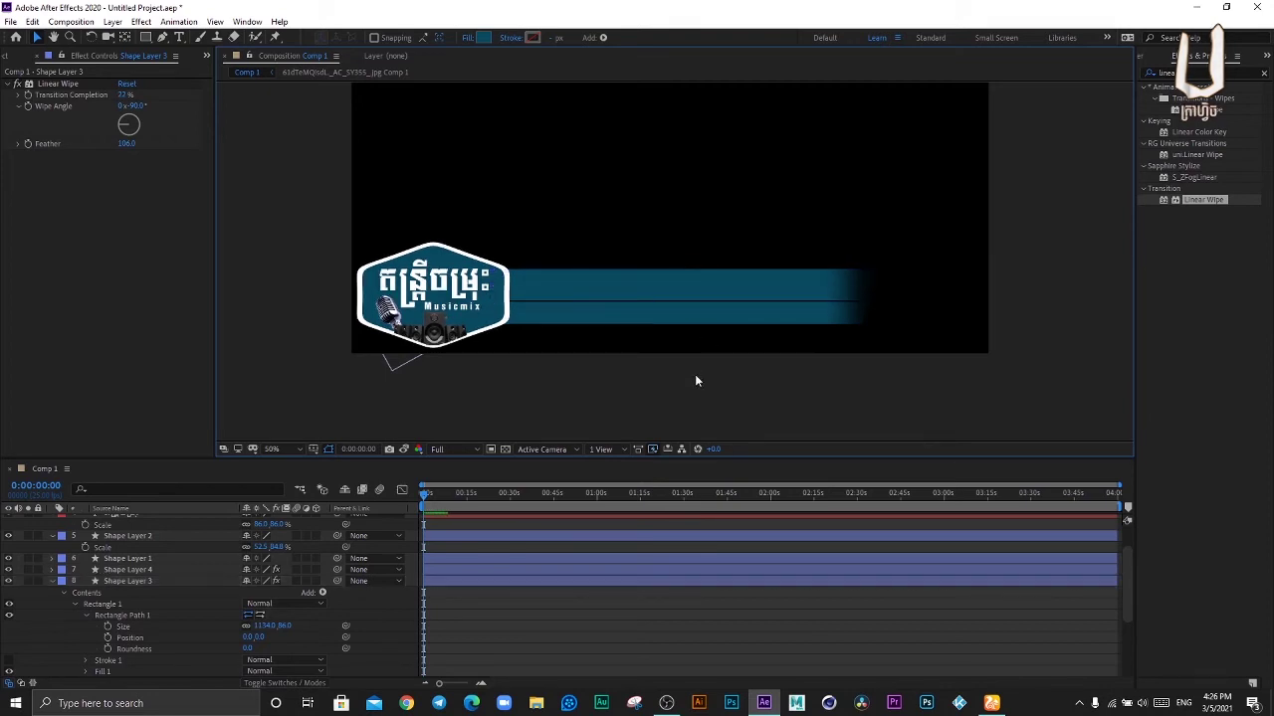
left_click(623, 289)
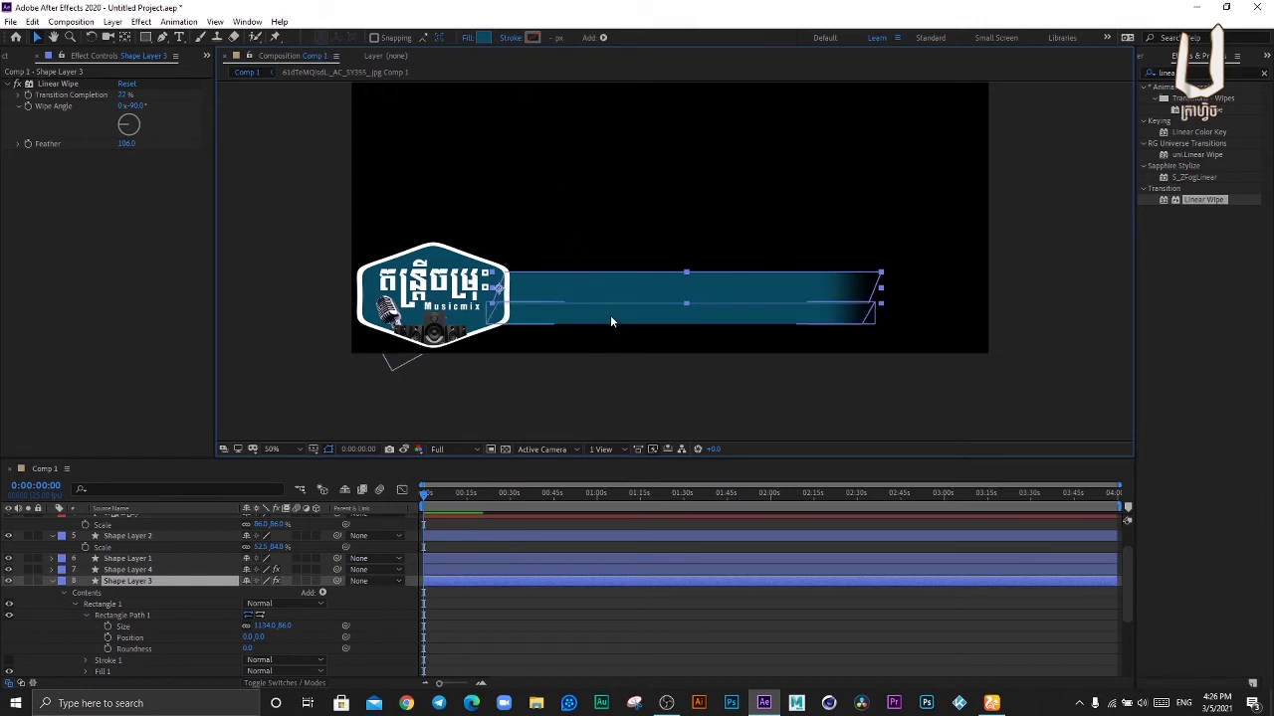
left_click(610, 315)
Step: Set the lower bar's fill to white (FFFFFF) with the eyedropper, leaving the upper bar blue
left_click(482, 38)
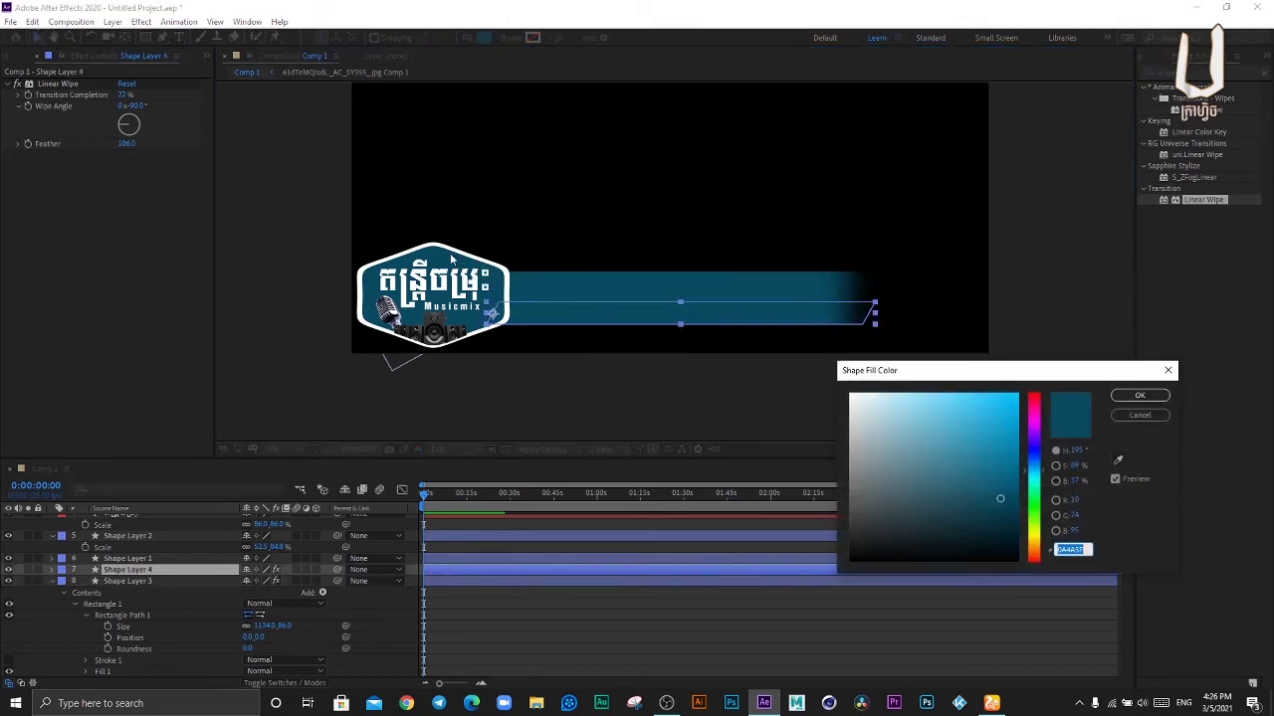
left_click(1118, 462)
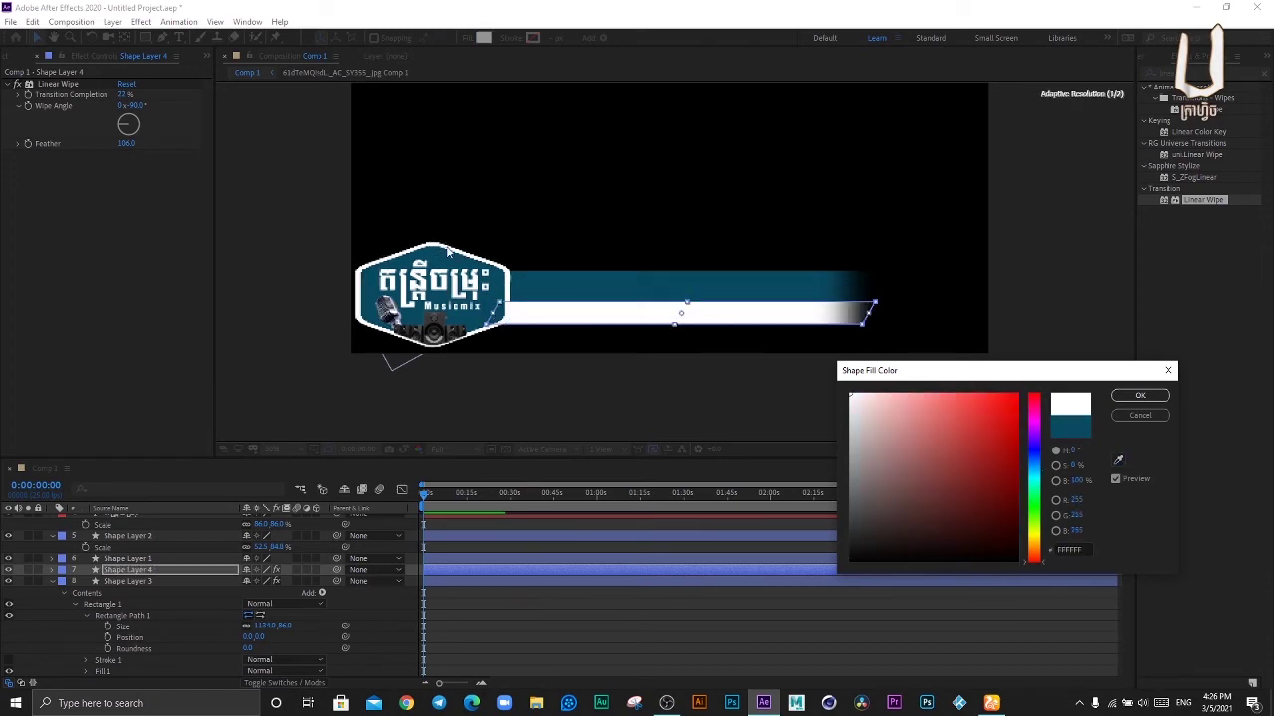
left_click(1139, 395)
left_click(901, 400)
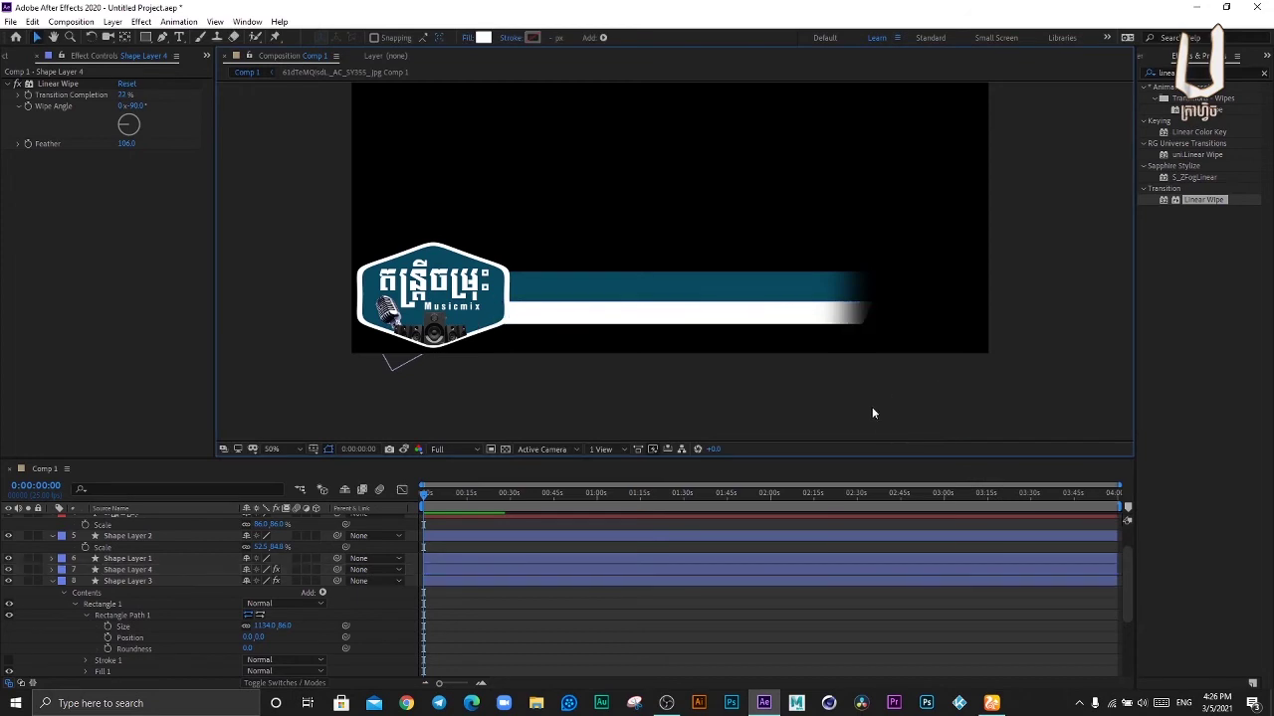
left_click(642, 321)
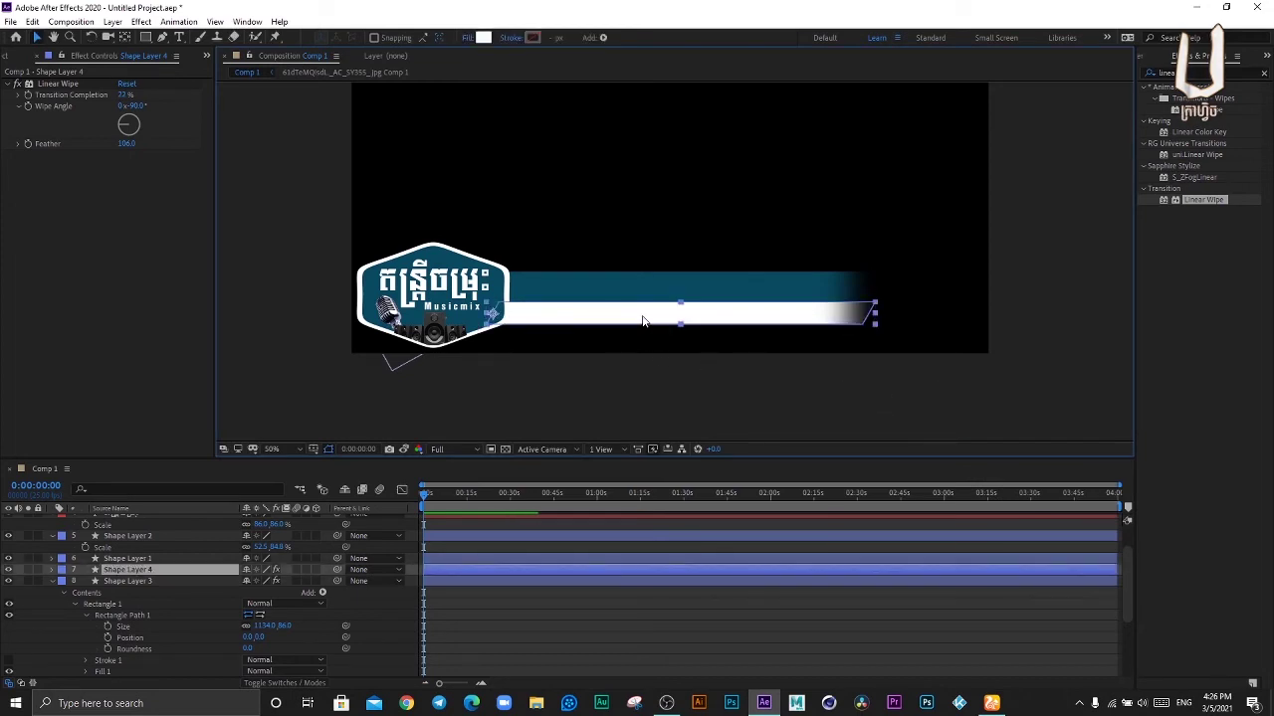
Step: Adjust the white bar's Linear Wipe Transition Completion to 37%
left_click(725, 414)
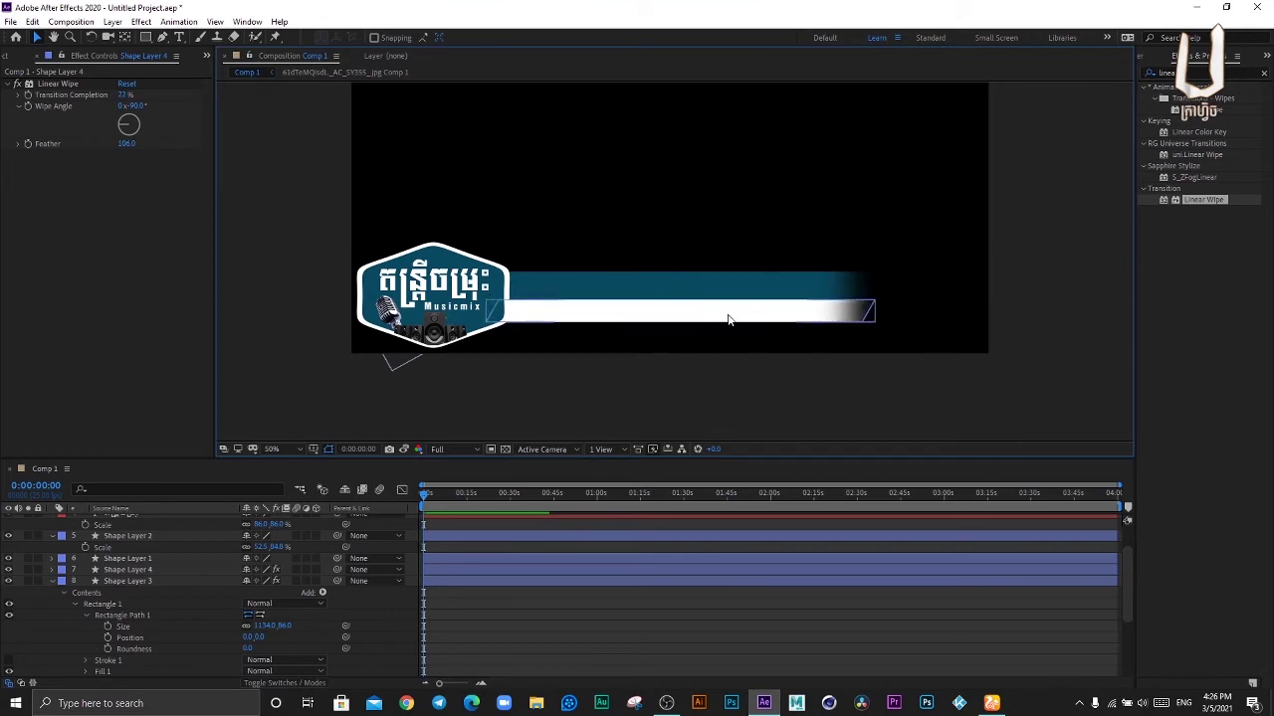
left_click(726, 317)
left_click_drag(125, 97, 137, 95)
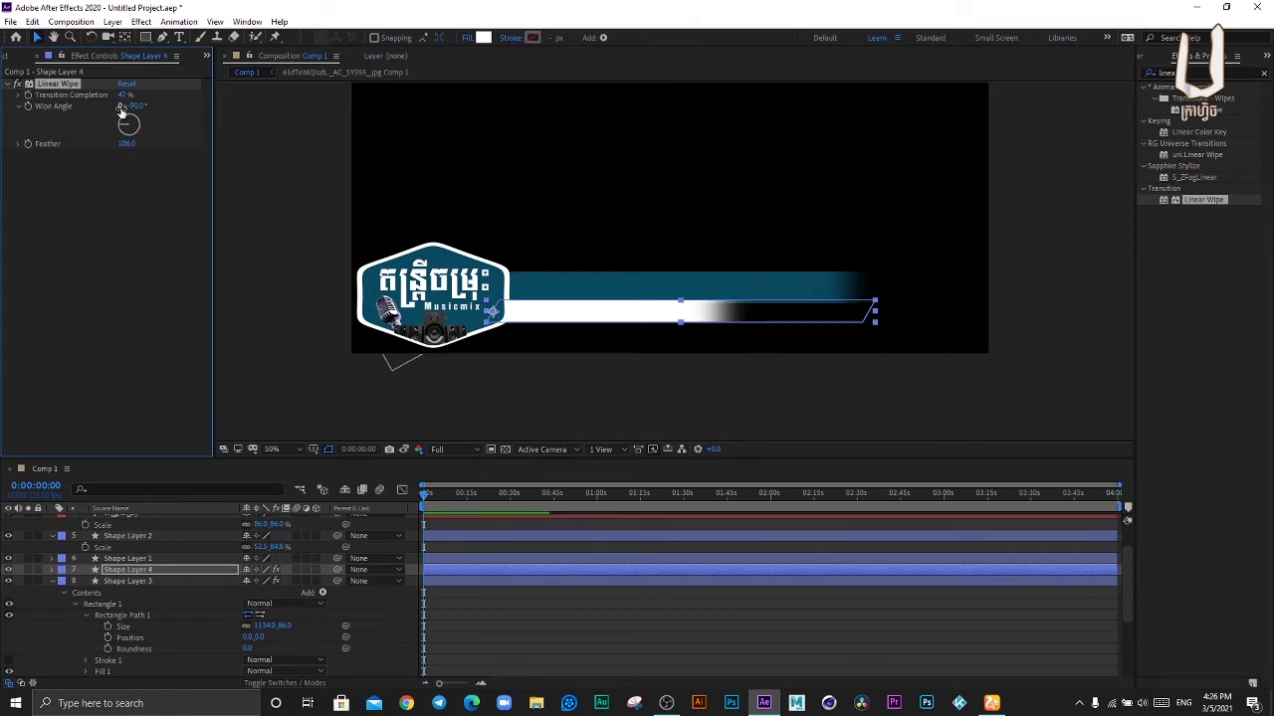
left_click_drag(126, 96, 117, 97)
left_click(121, 96)
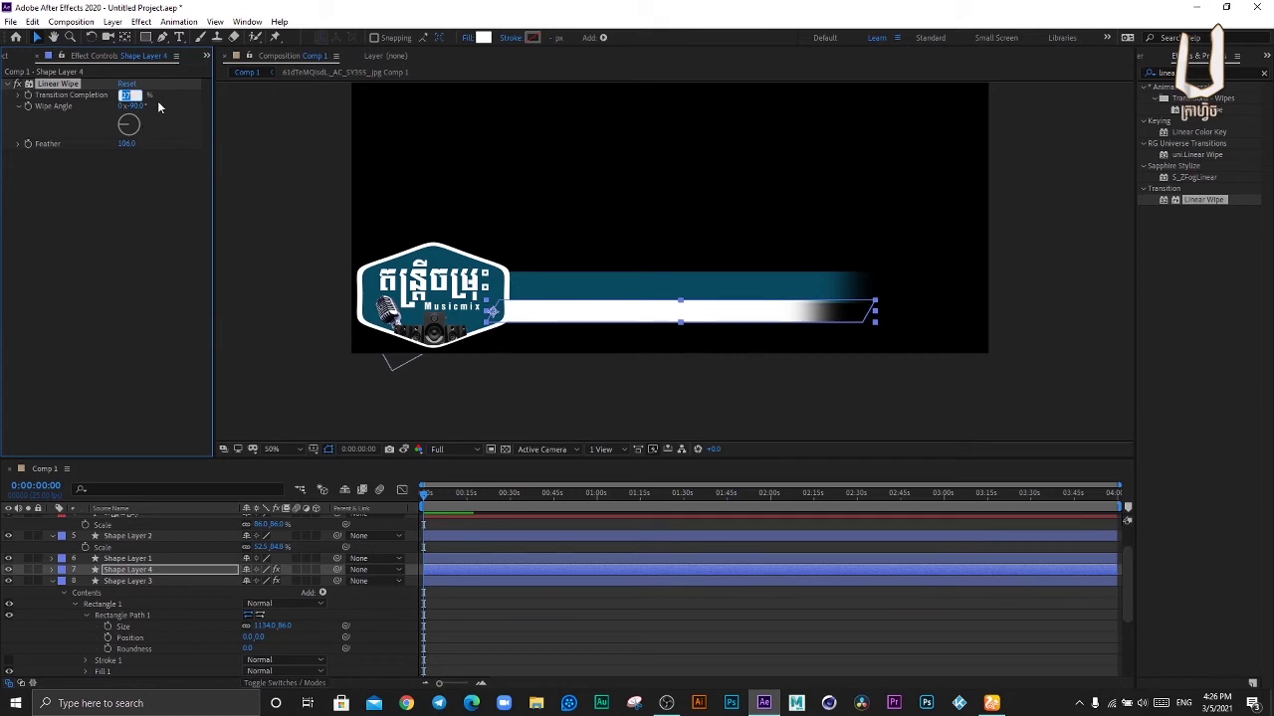
left_click(133, 95)
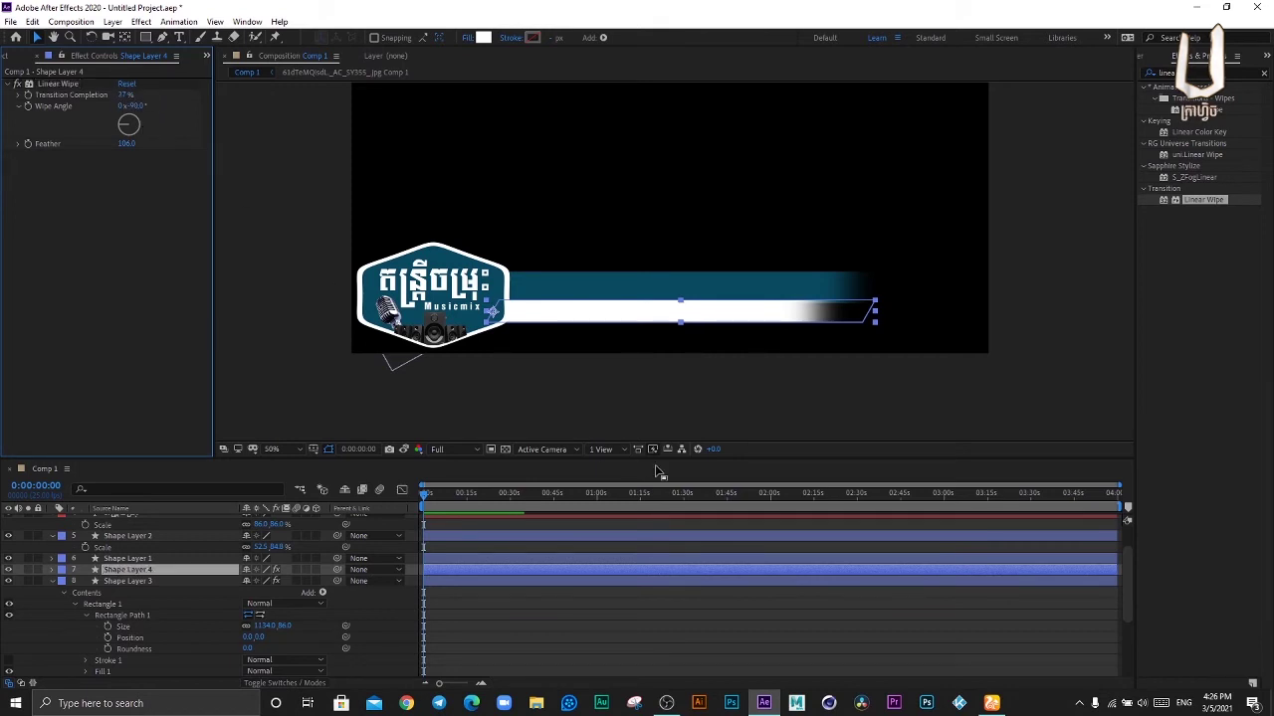
Step: Set the blue upper bar's Linear Wipe Transition Completion to 27%
left_click(694, 393)
left_click(763, 280)
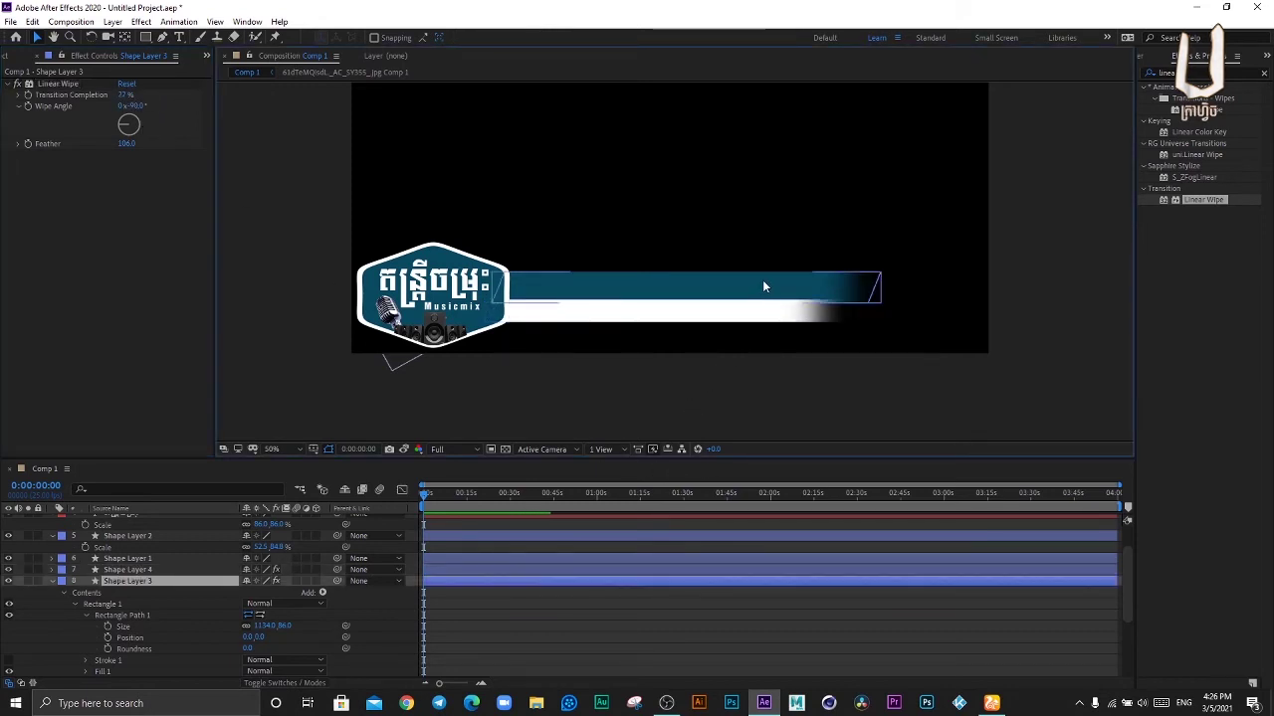
left_click(126, 94)
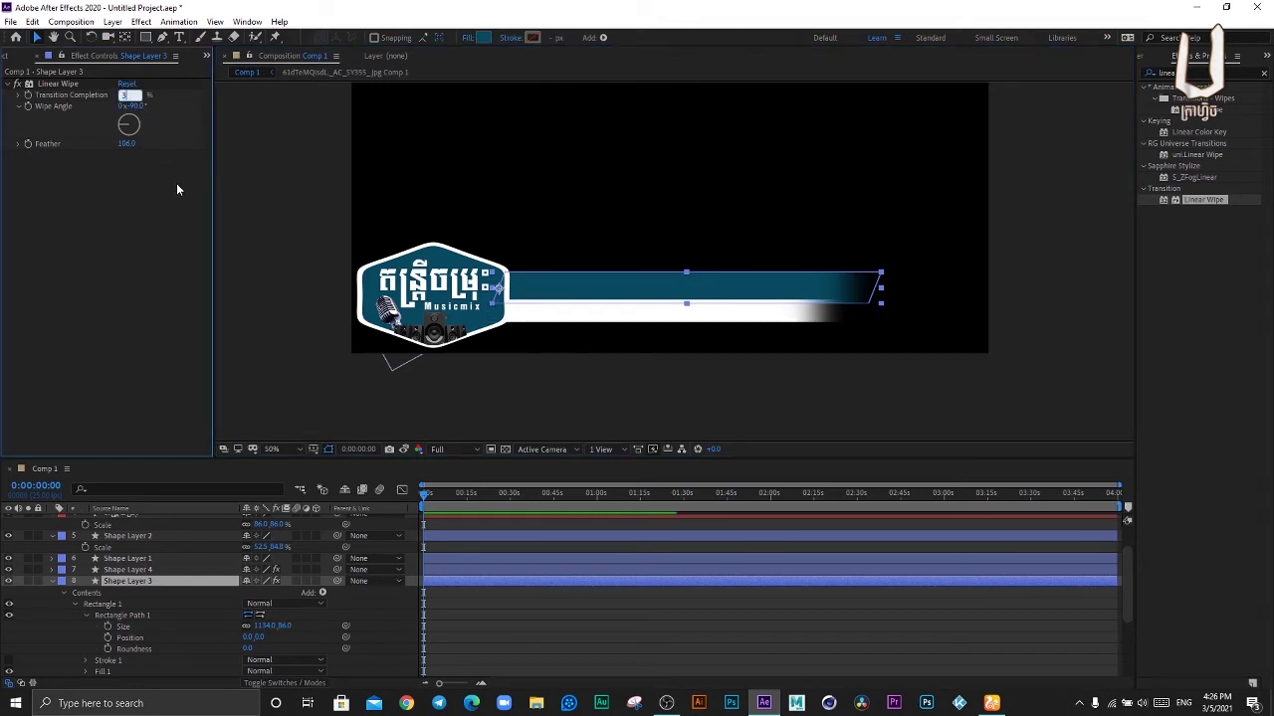
type("27")
key("Return")
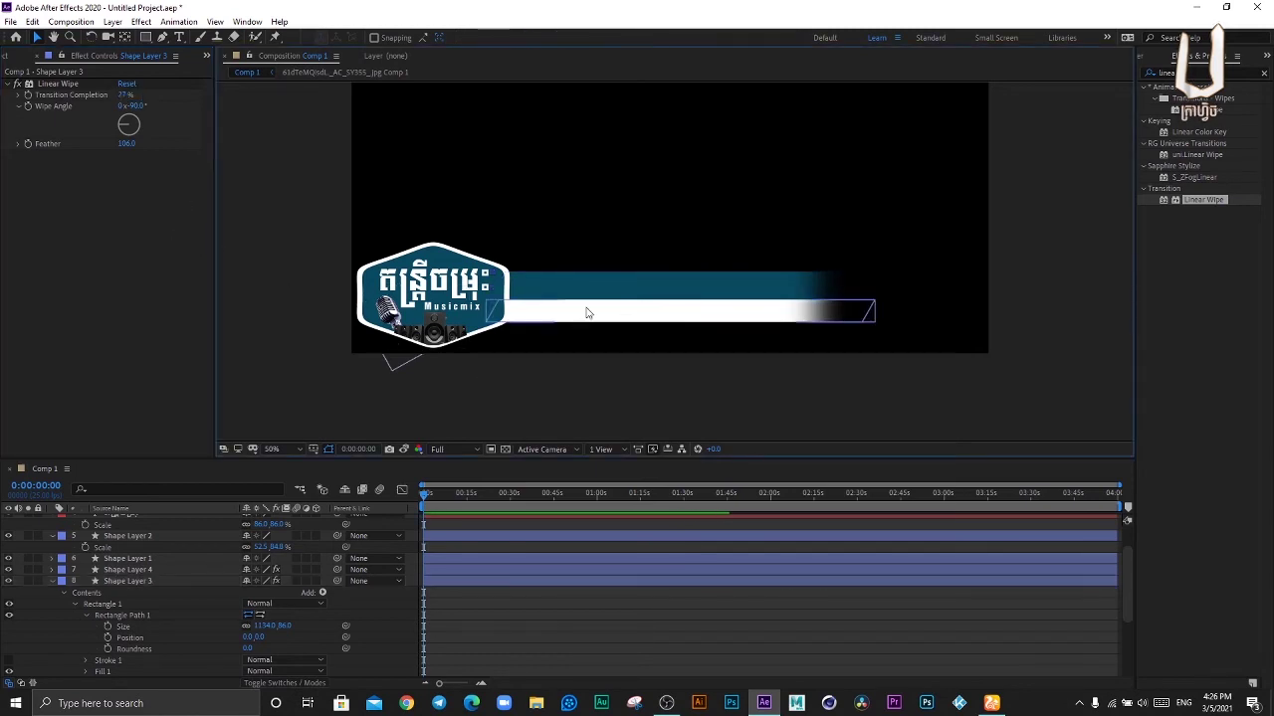
key("period")
key("comma")
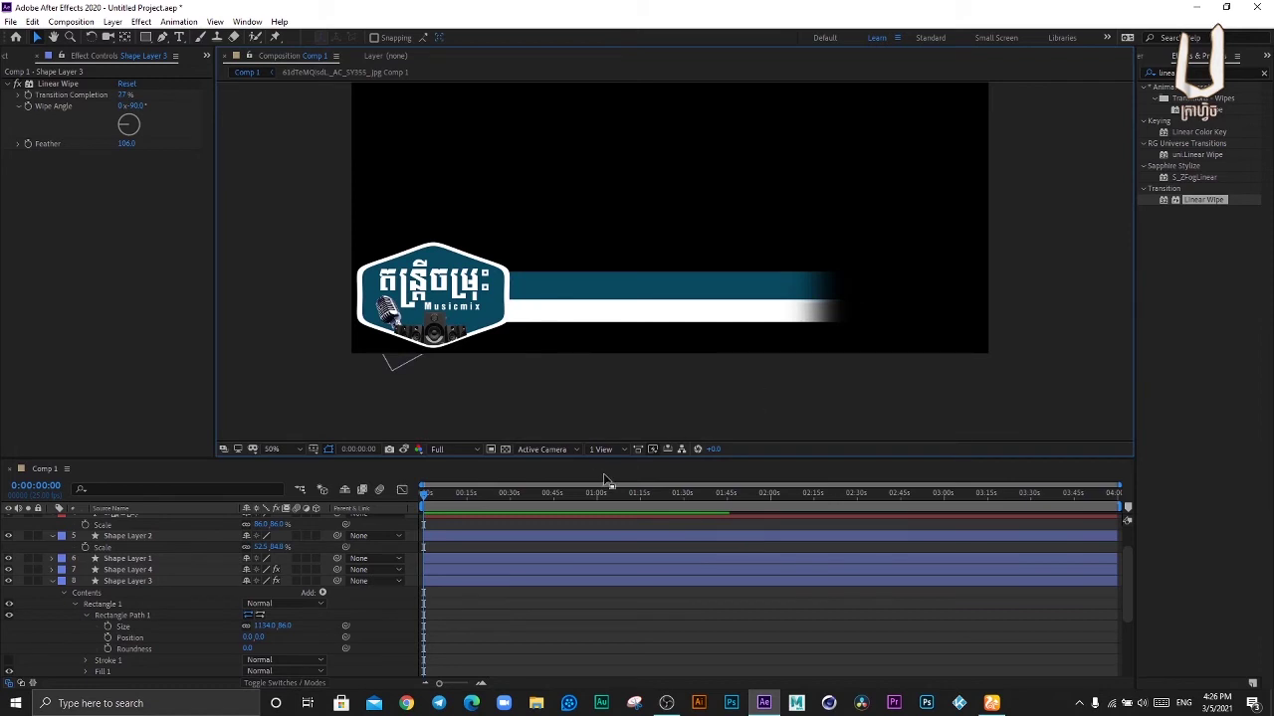
Step: Create a text layer above the bars containing the Khmer line ending in 10000ដង
left_click(179, 37)
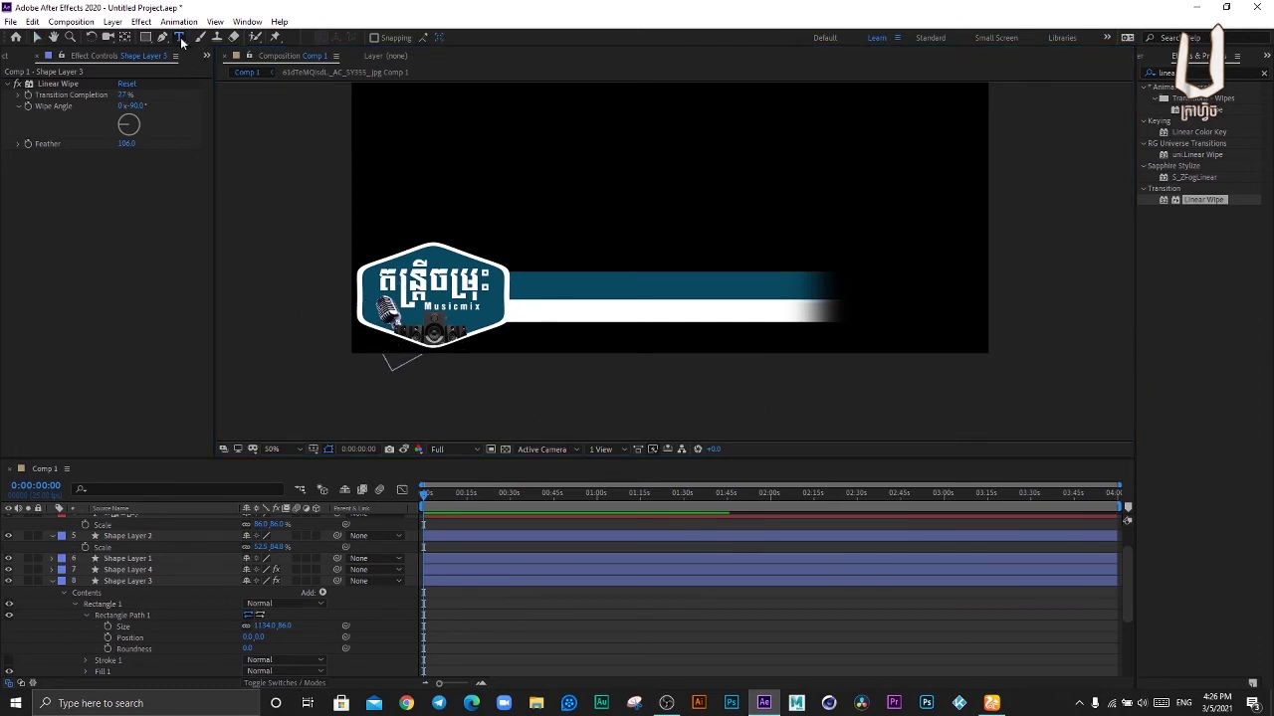
left_click(550, 209)
type("s")
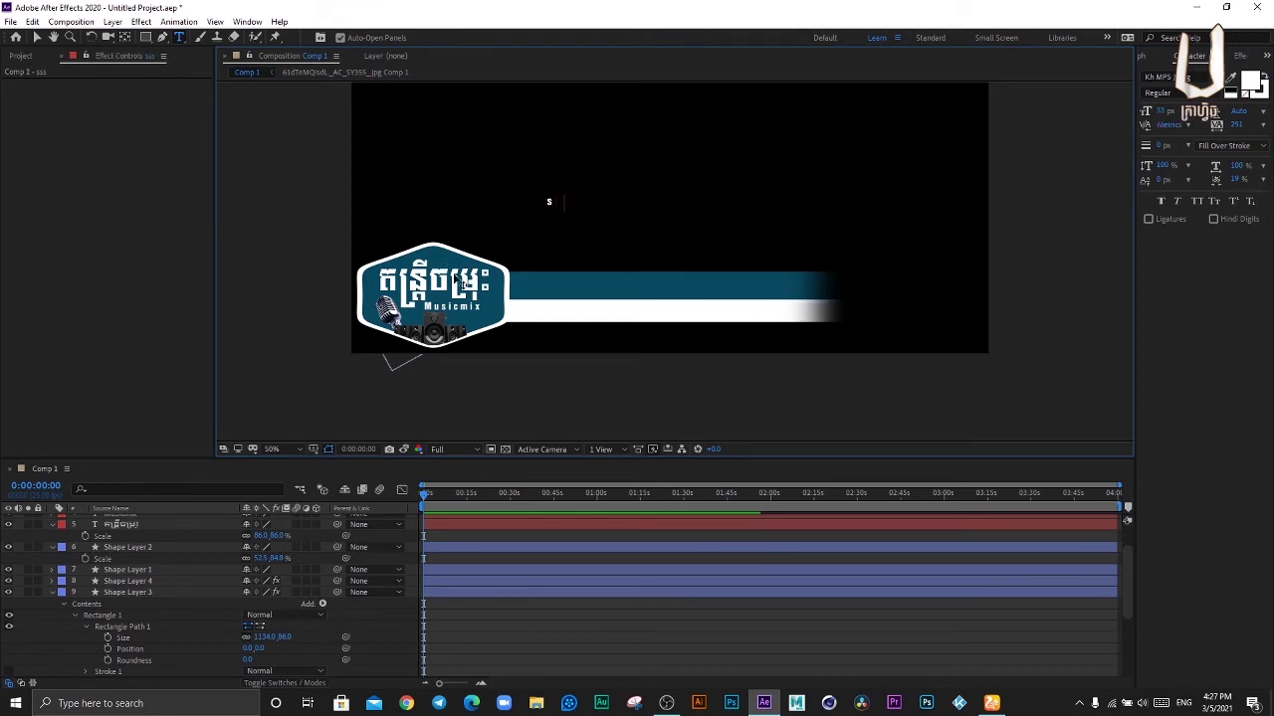
type("ss")
key("ctrl+a")
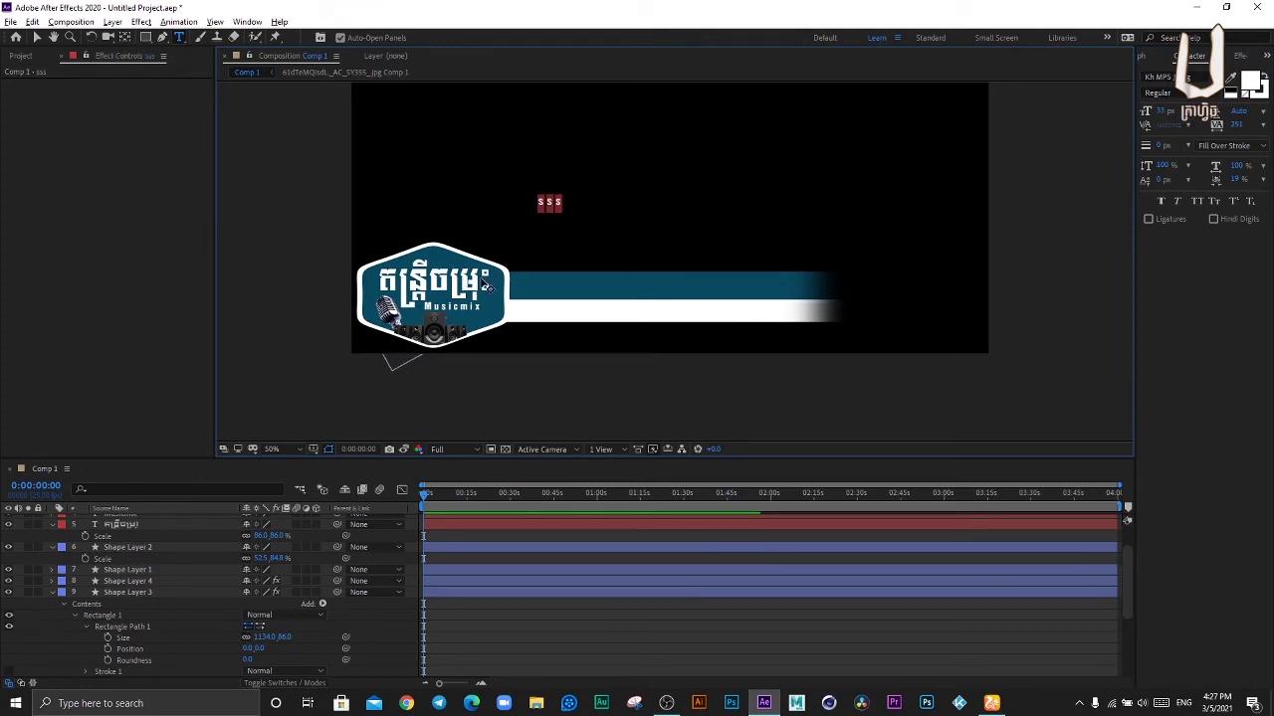
type("សុំទោ")
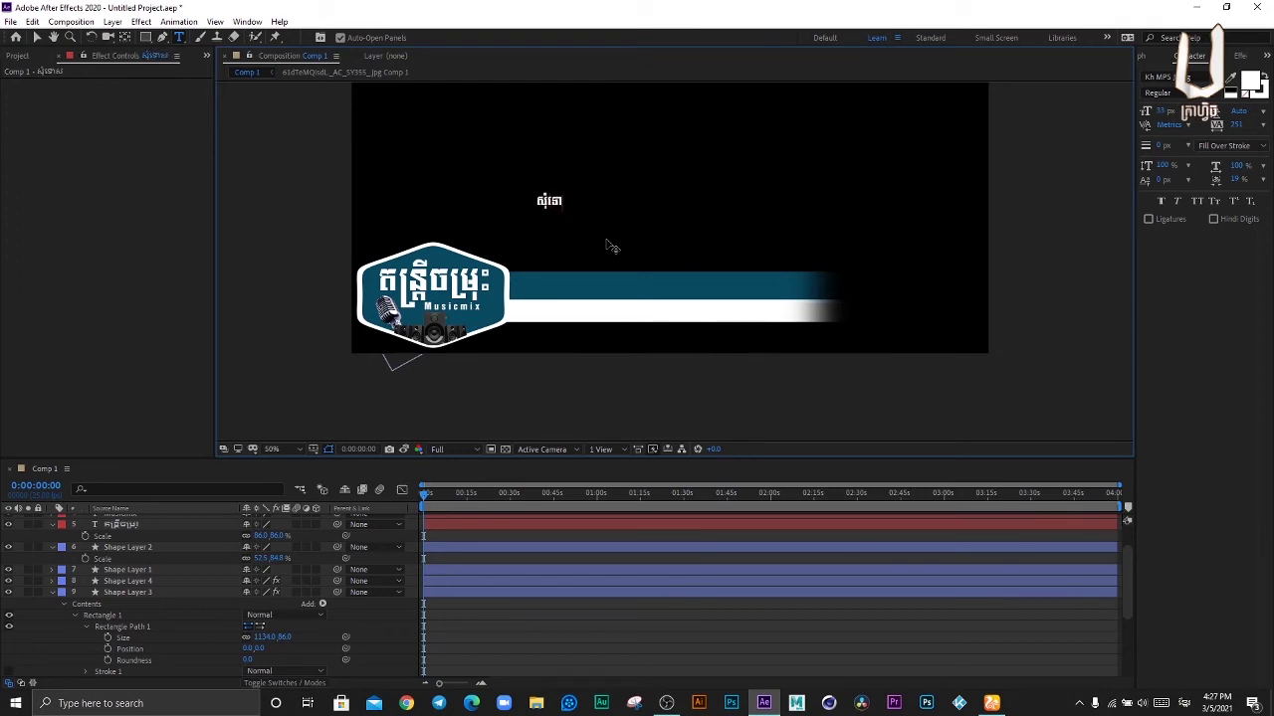
type("ស")
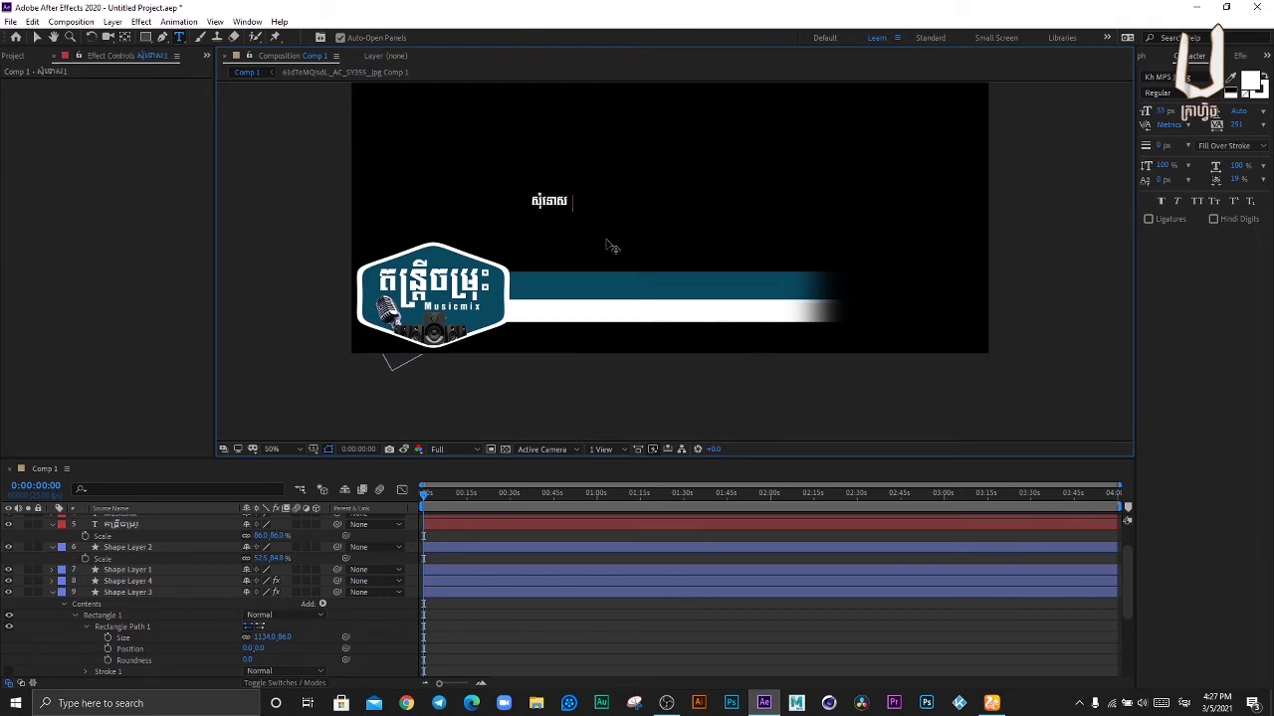
type("ា")
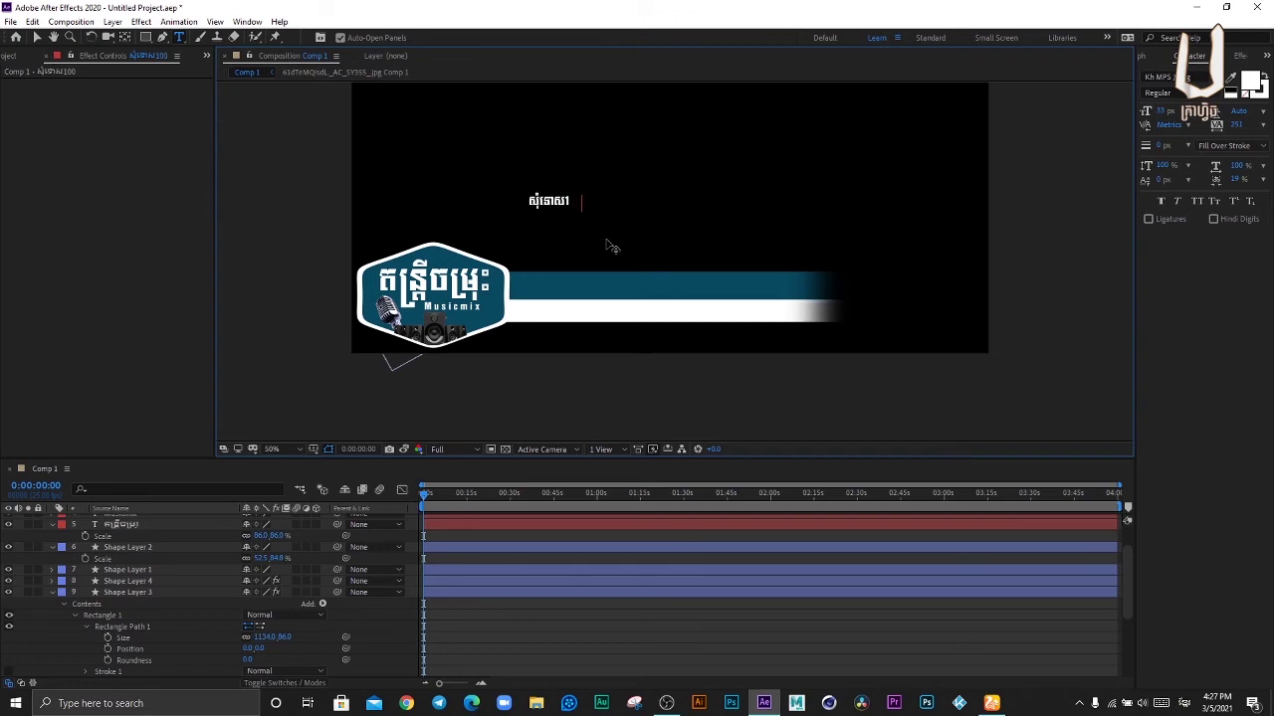
type(" ០០០")
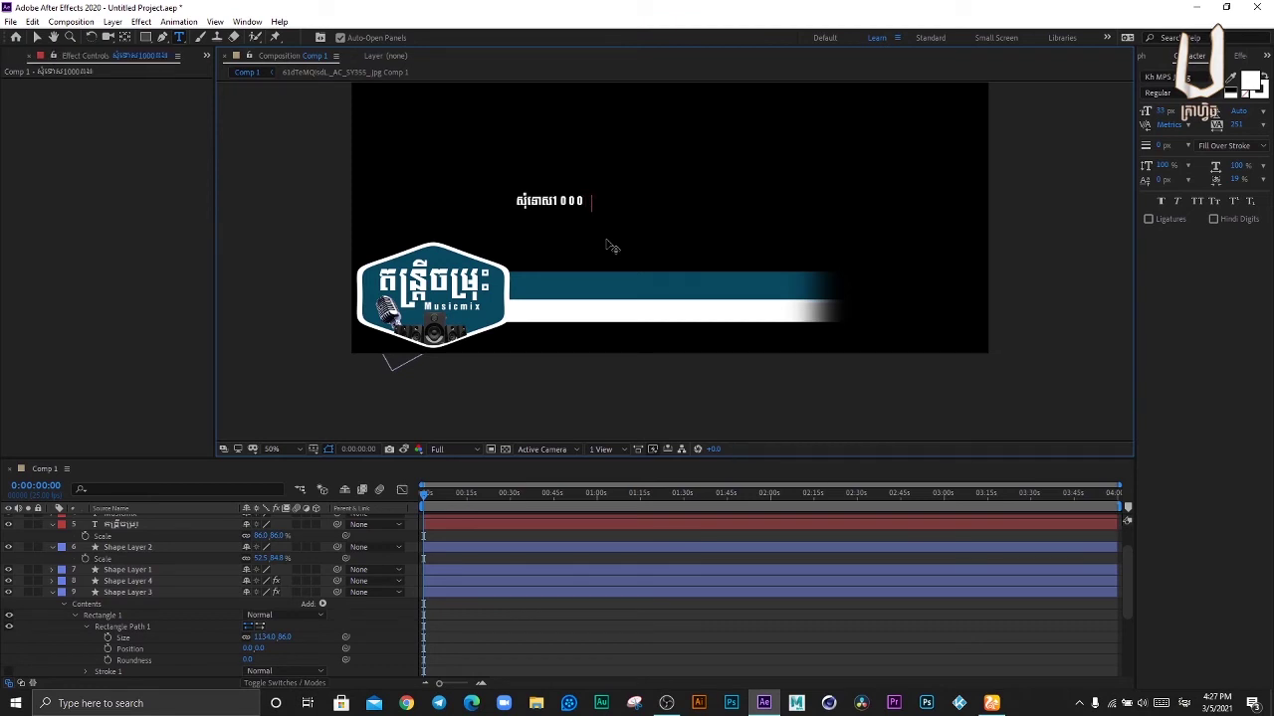
type("ដង")
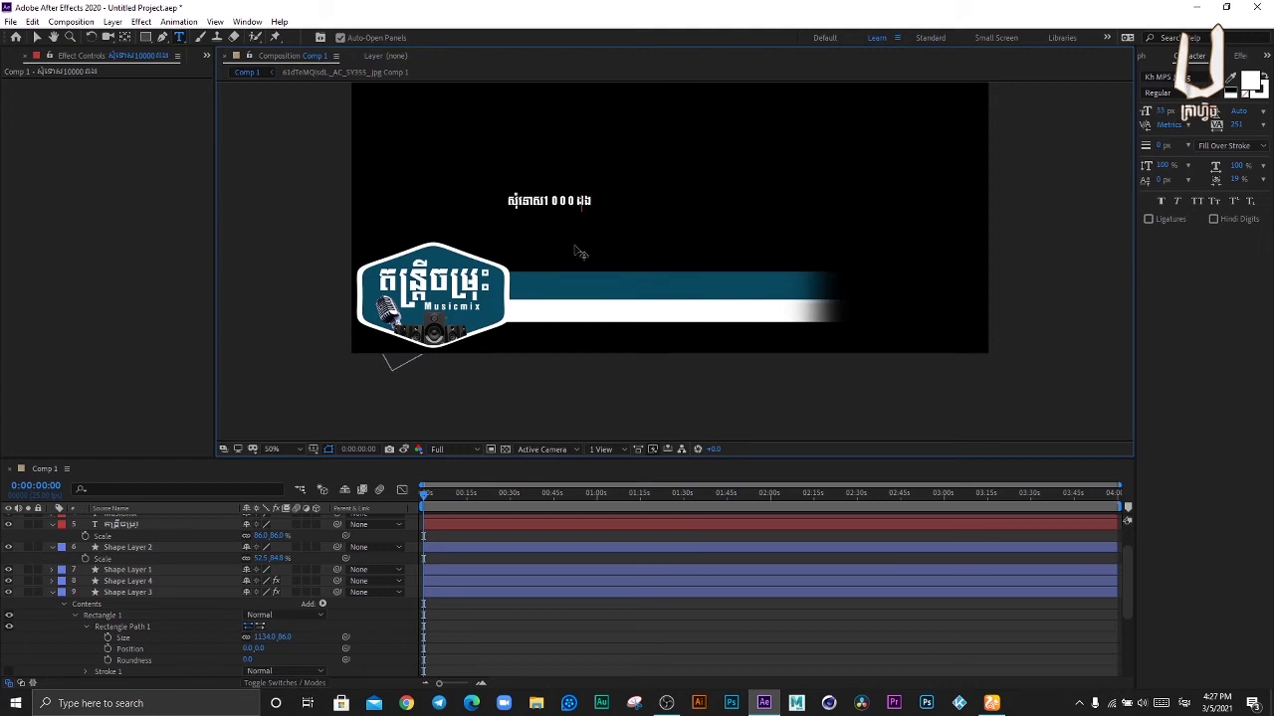
type("០")
Step: Set the whole Khmer line's character tracking to 0
key("ctrl+a")
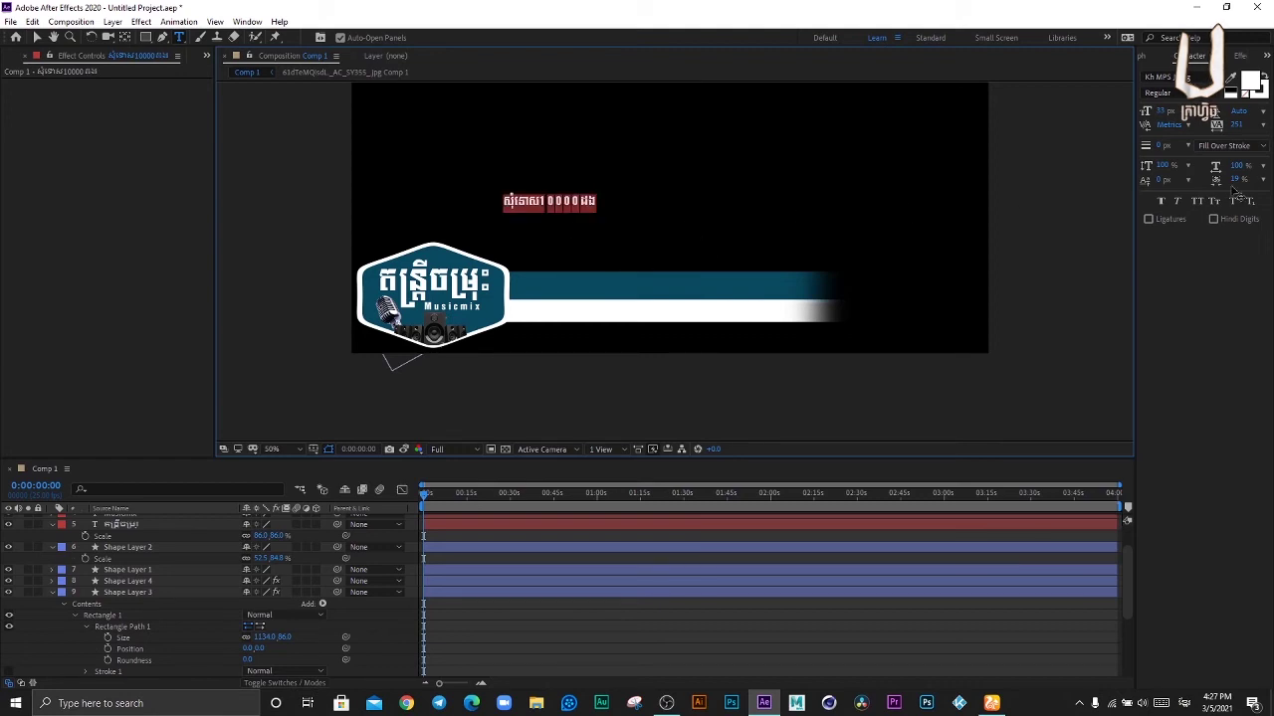
left_click(1264, 123)
left_click(1222, 239)
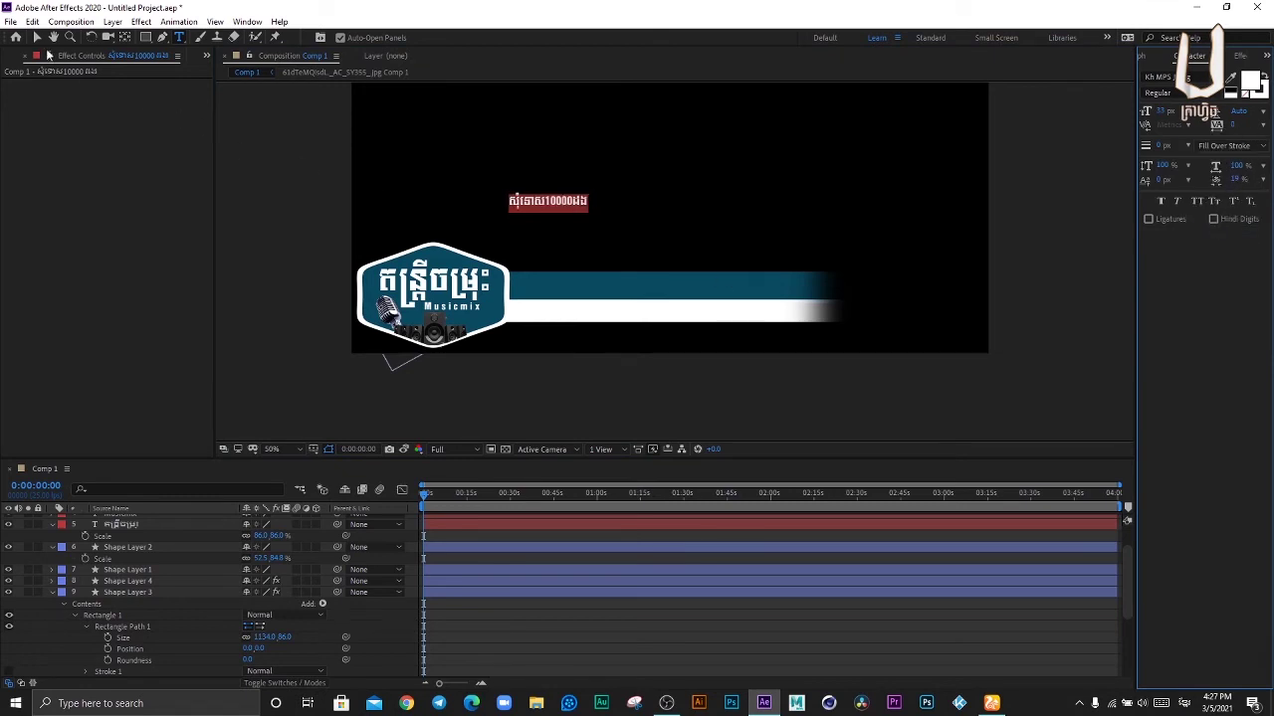
Step: Move the Khmer text onto the blue bar and enlarge its font size
left_click(38, 40)
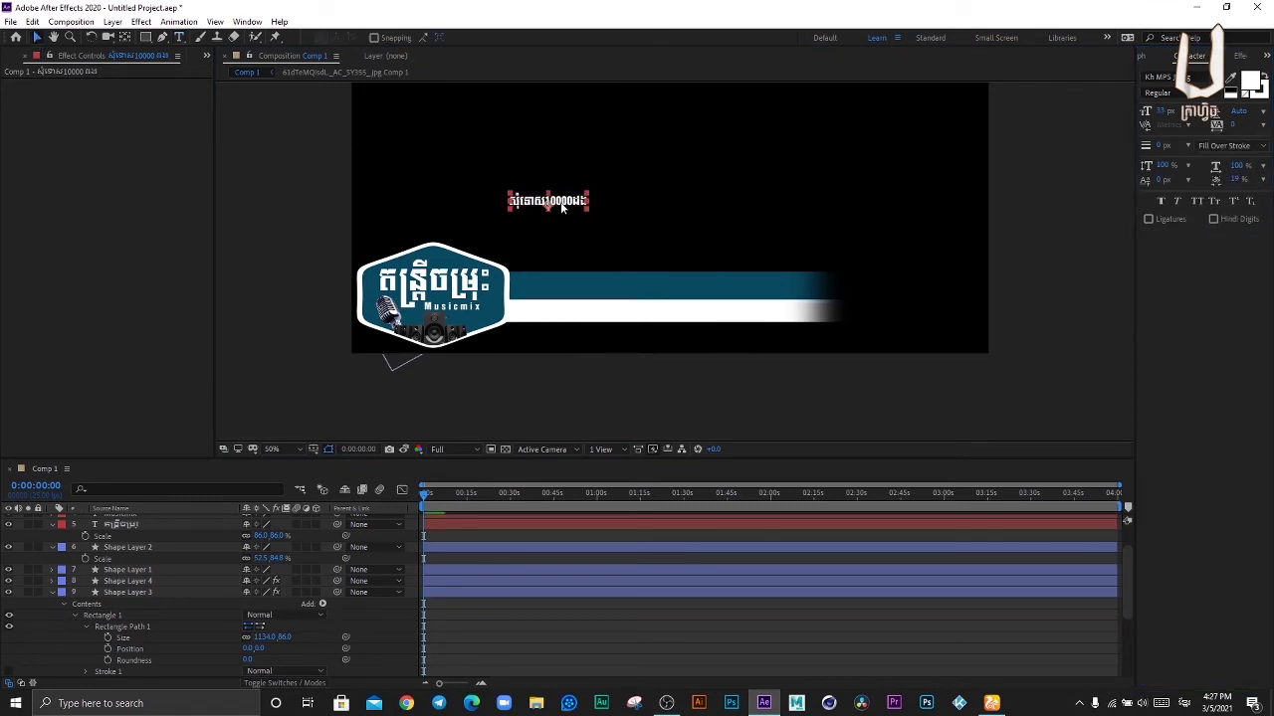
left_click_drag(563, 206, 575, 292)
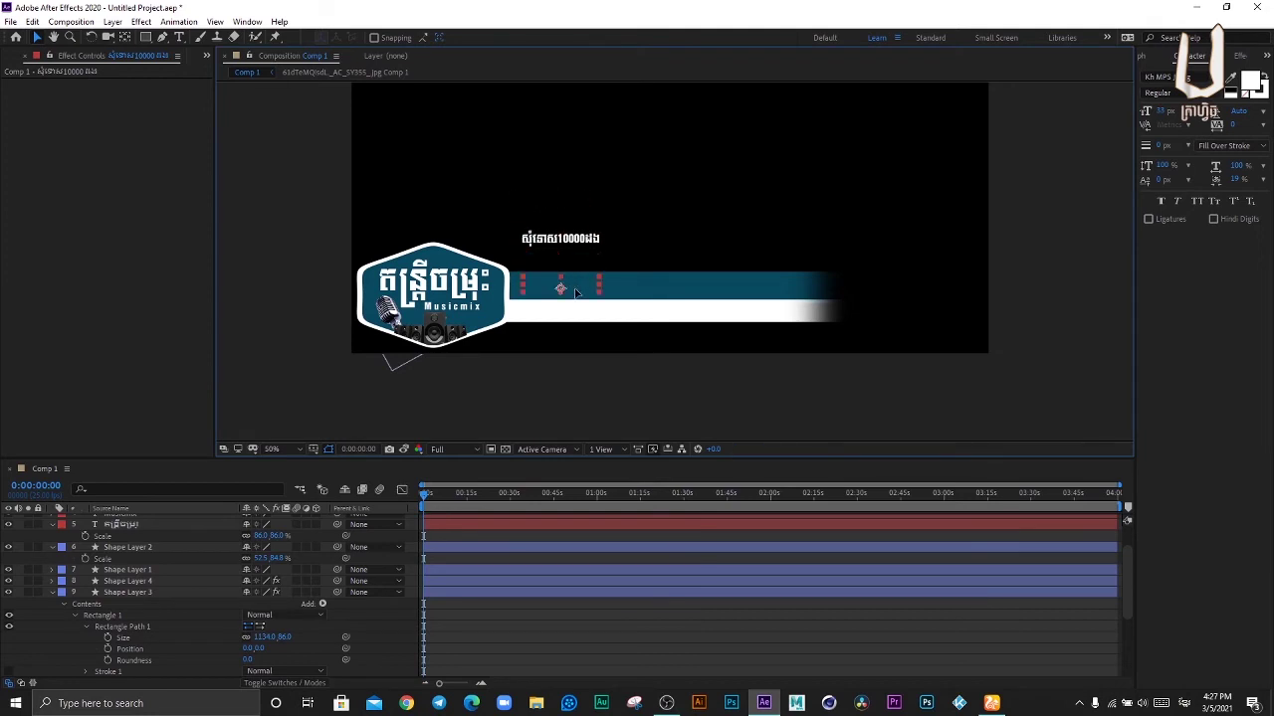
left_click_drag(581, 291, 583, 293)
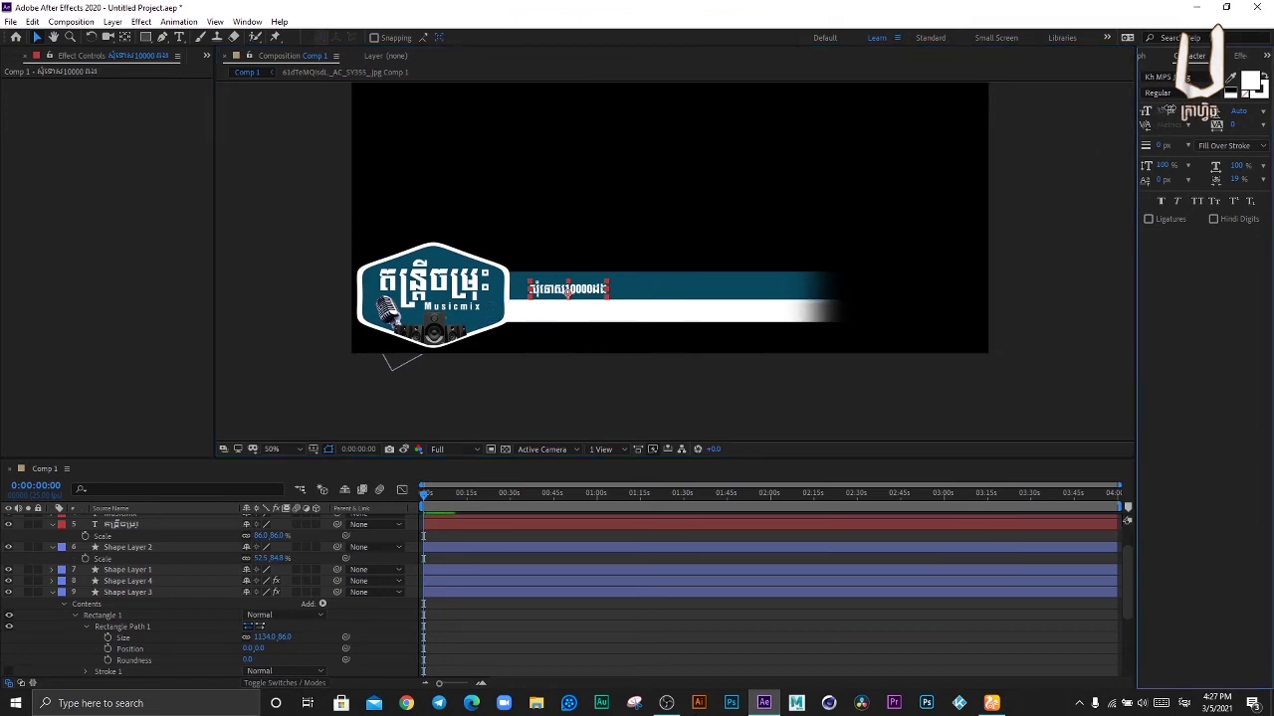
left_click_drag(1174, 111, 1166, 111)
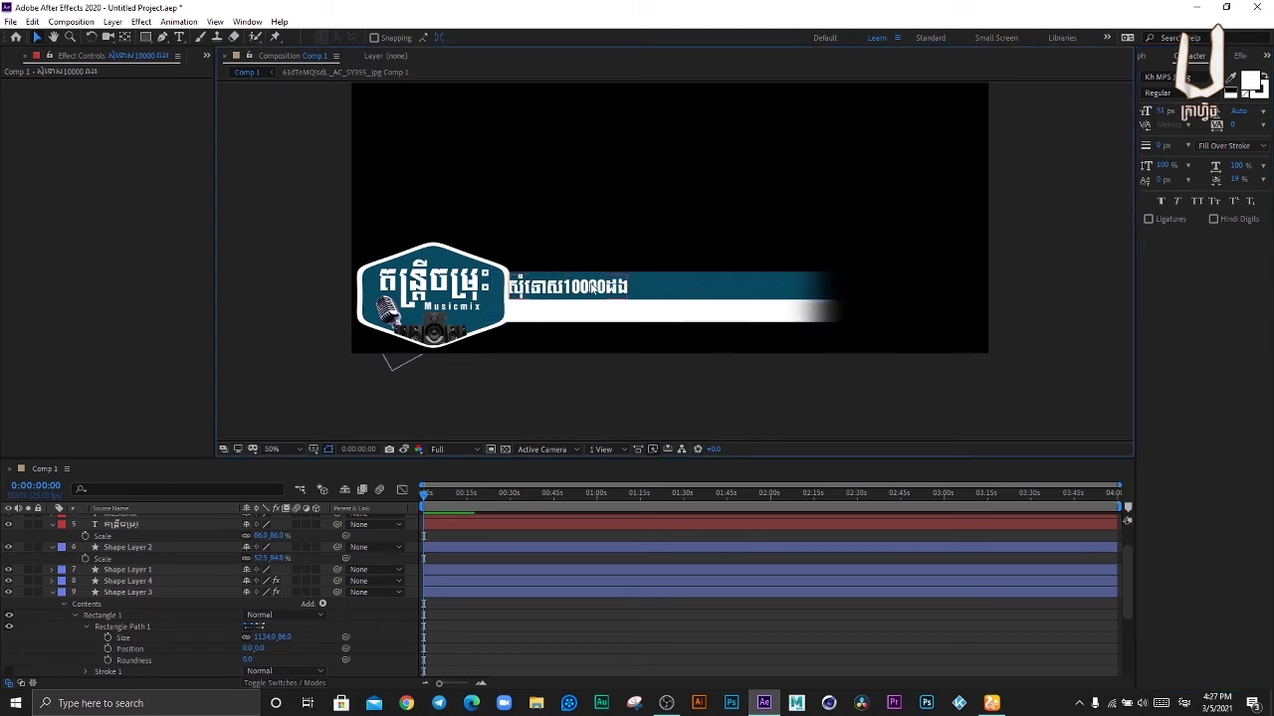
Step: Nudge the Khmer text right and up so it sits neatly beside the logo
left_click(617, 289)
left_click_drag(589, 288, 603, 290)
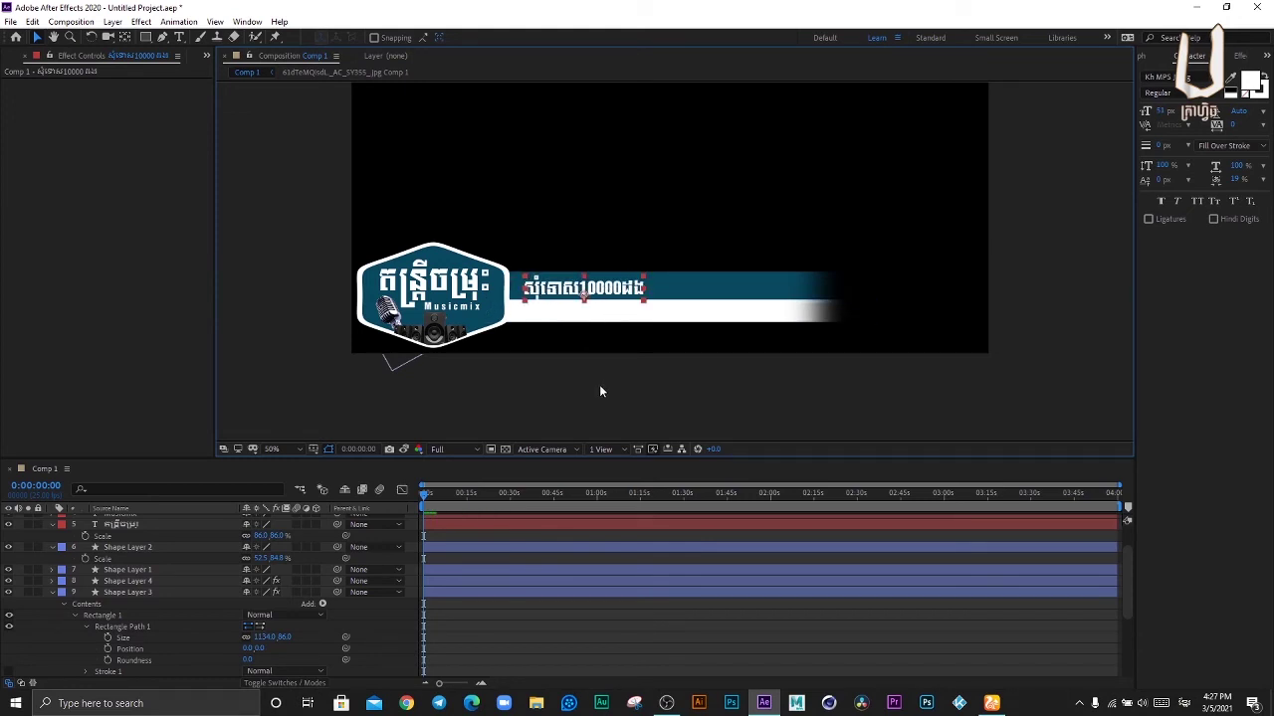
key("Up")
key("Up")
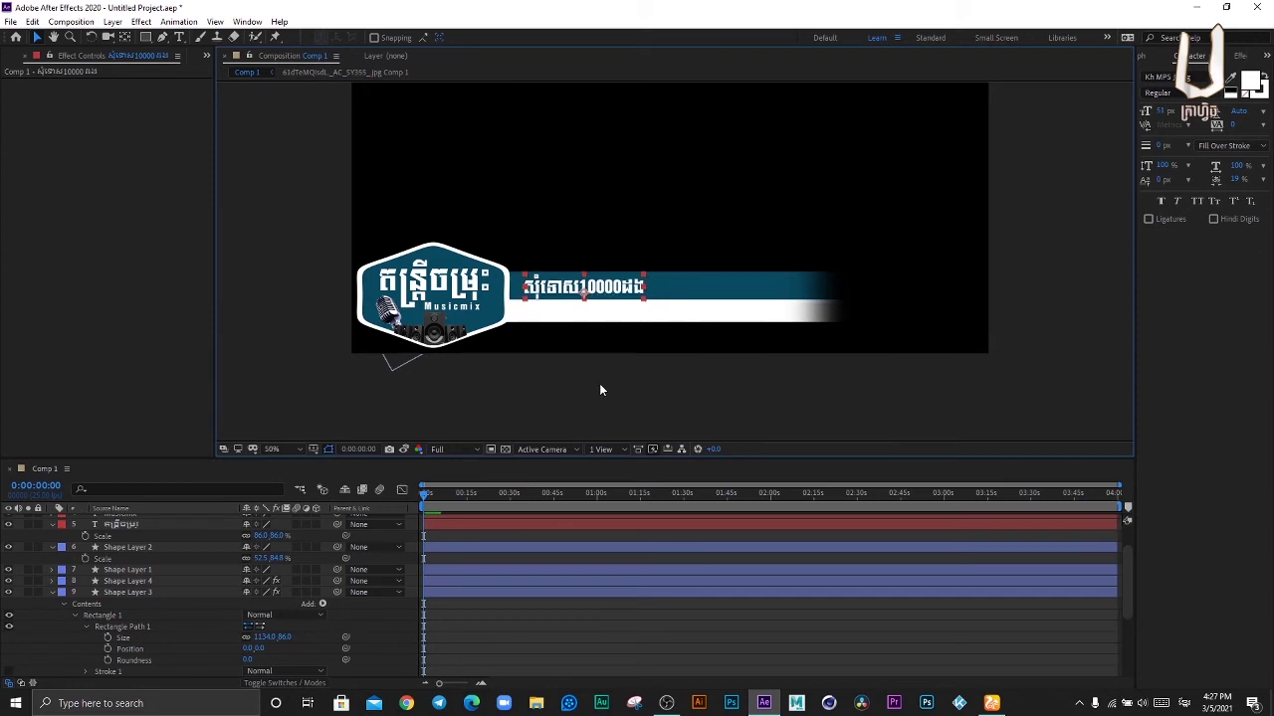
key("Right")
key("Up")
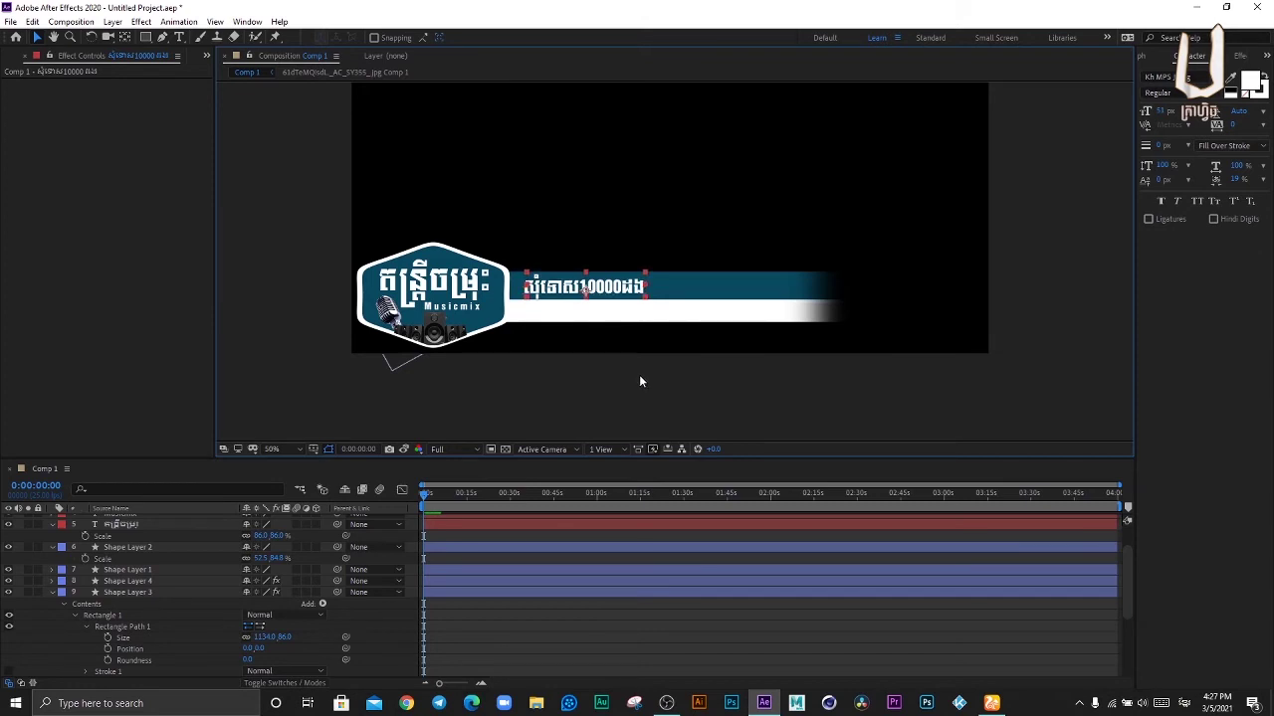
left_click(640, 400)
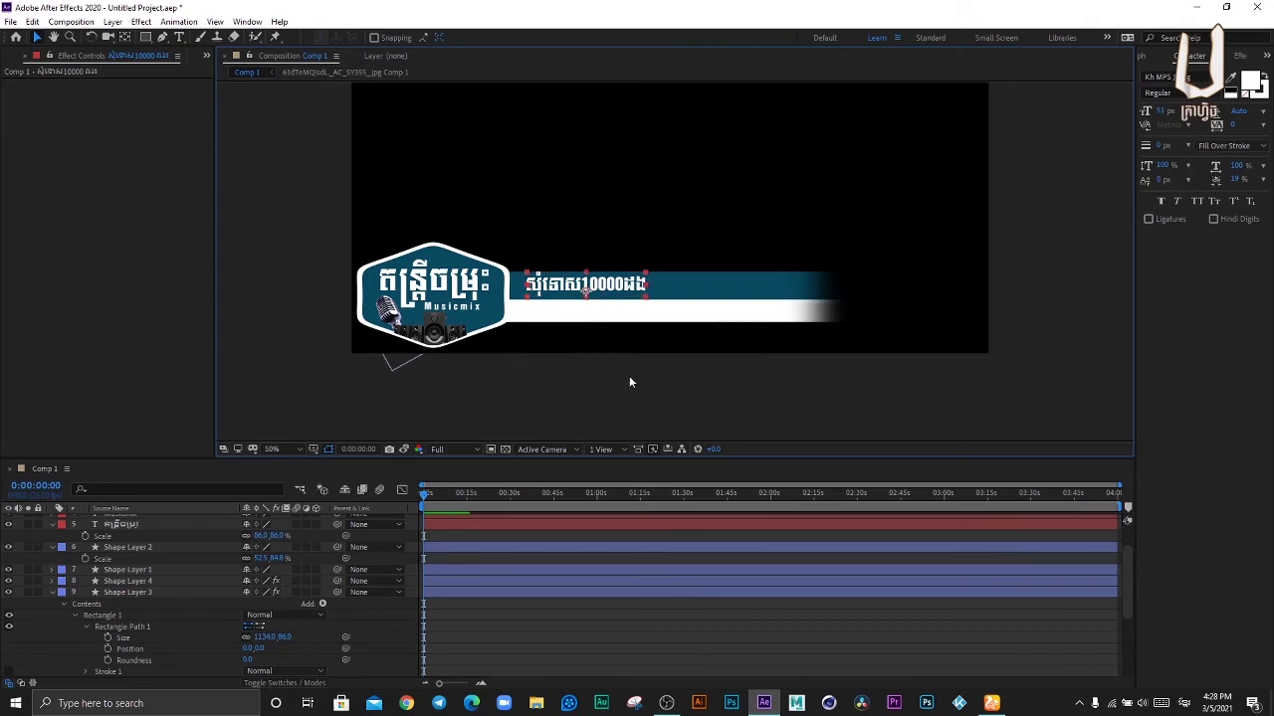
key("Down")
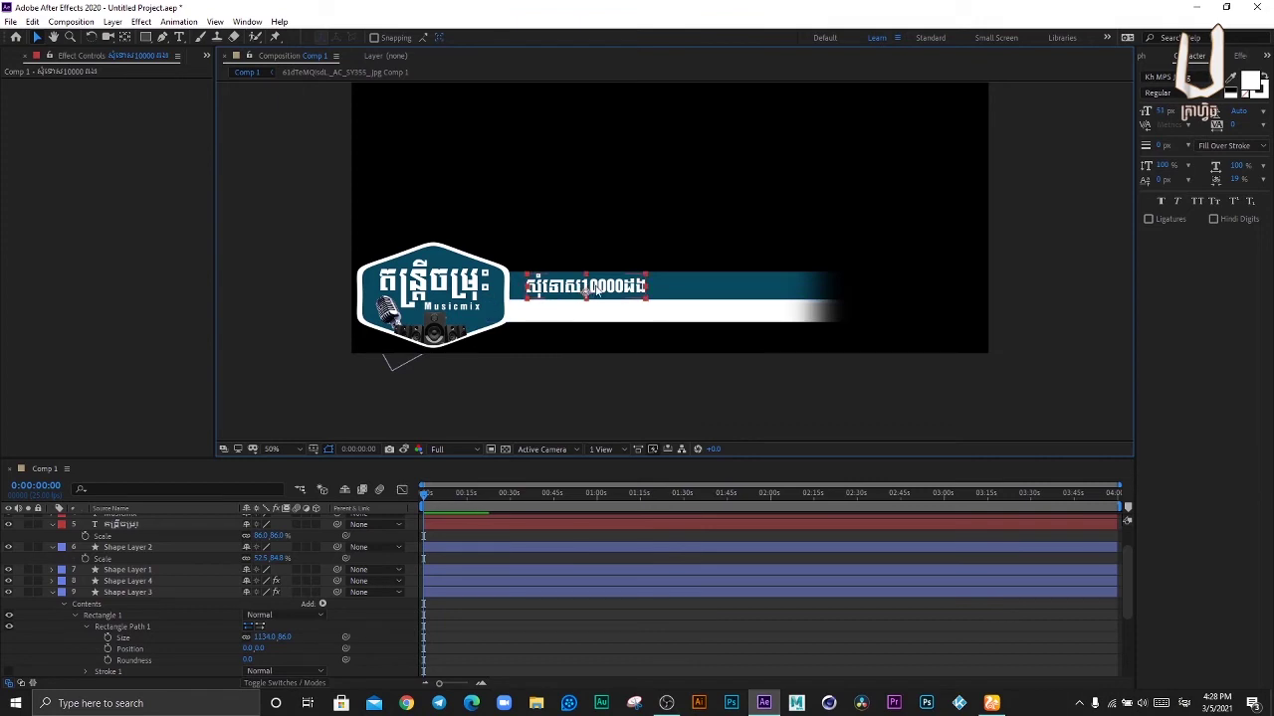
Step: Duplicate the Khmer text, move the copy above the blue bar and colour it to match the bar
key("ctrl+d")
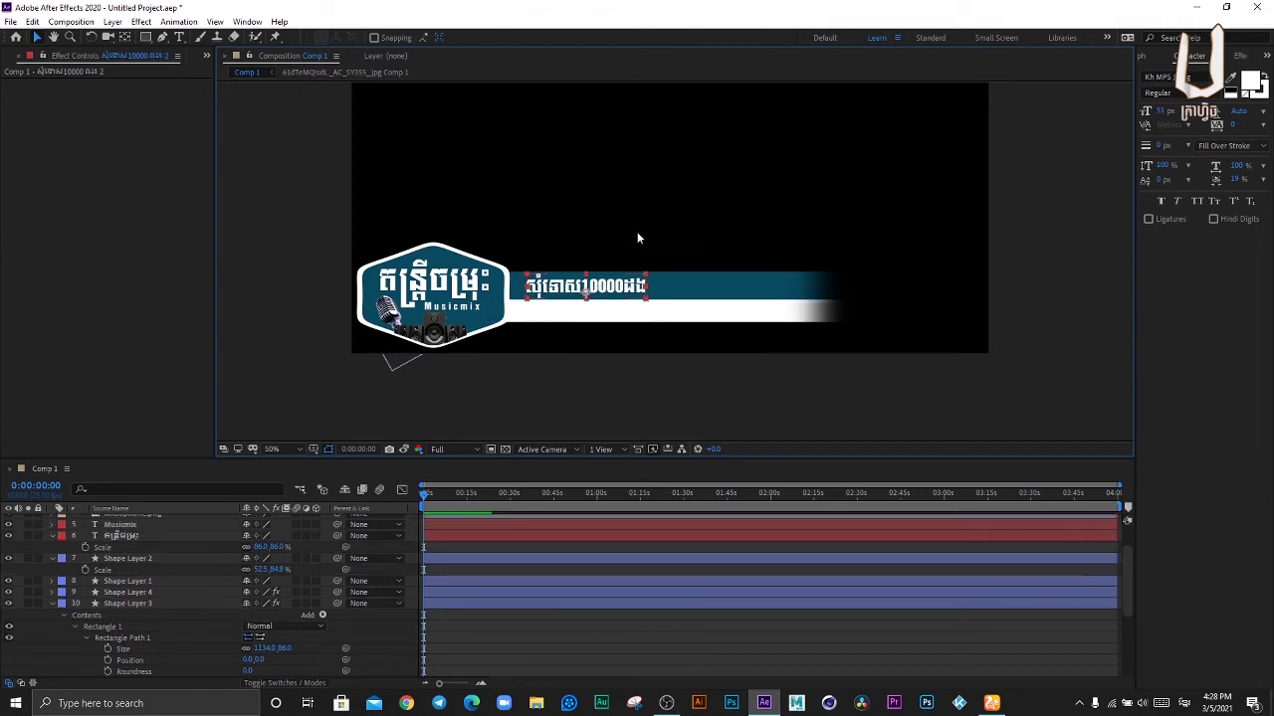
double_click(617, 288)
double_click(609, 289)
left_click_drag(610, 289, 643, 256)
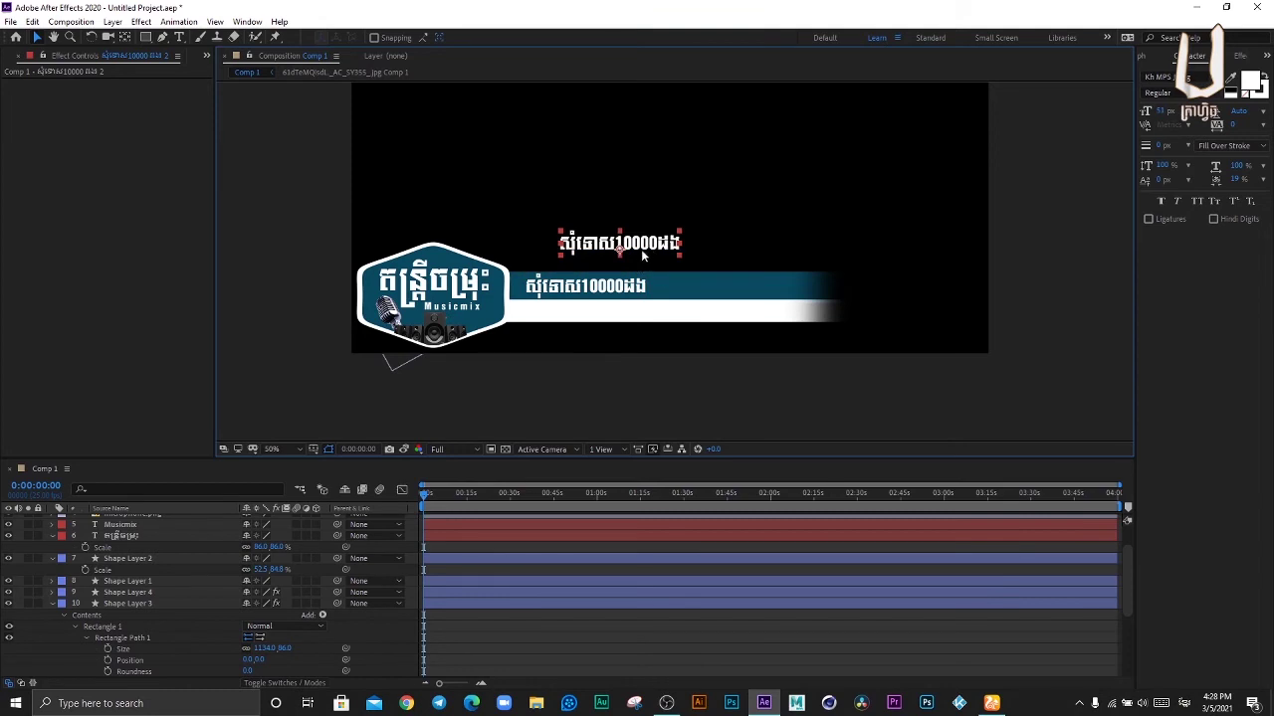
double_click(642, 244)
key("ctrl+c")
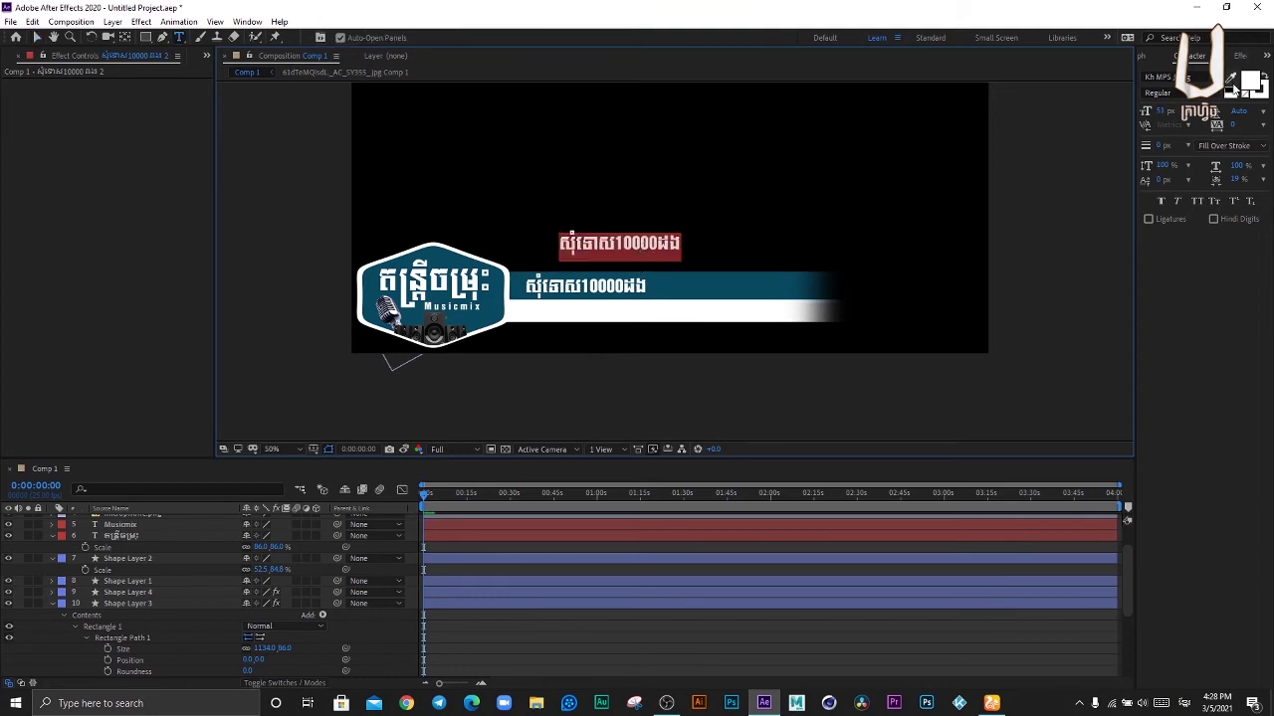
left_click(1231, 78)
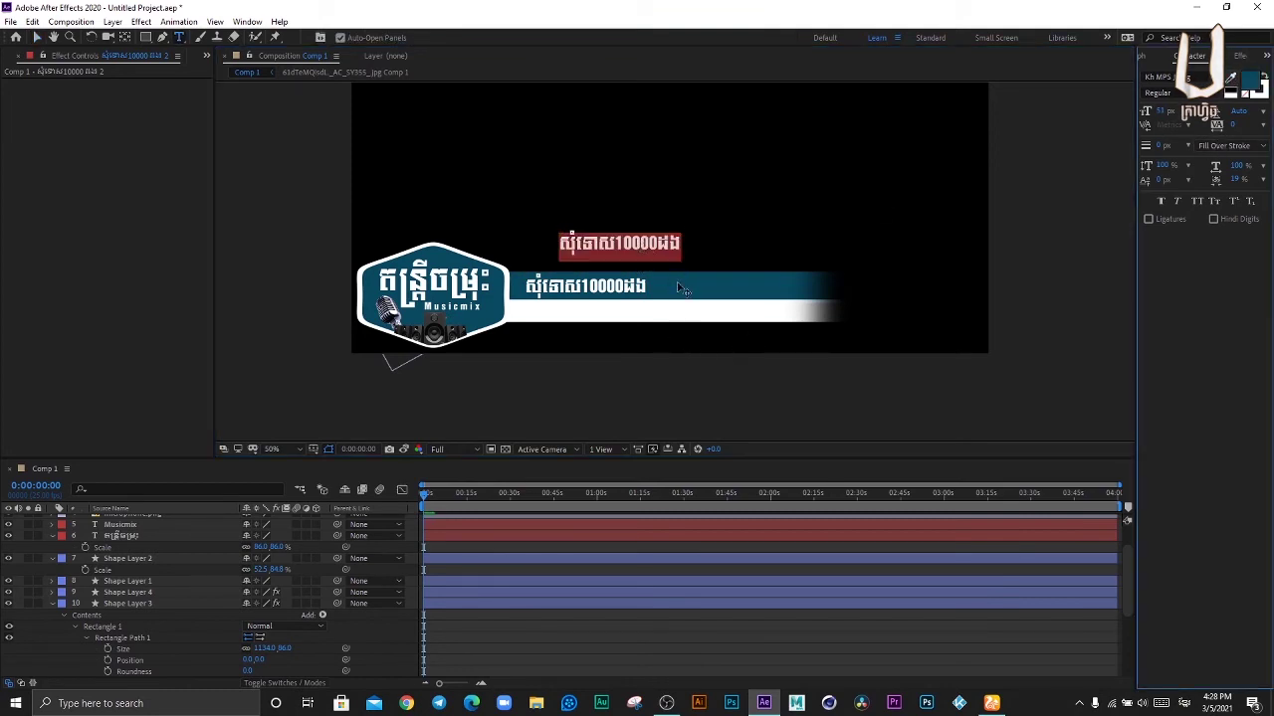
left_click(659, 231)
Step: Replace the copy's text with a new short Khmer name
left_click(586, 243)
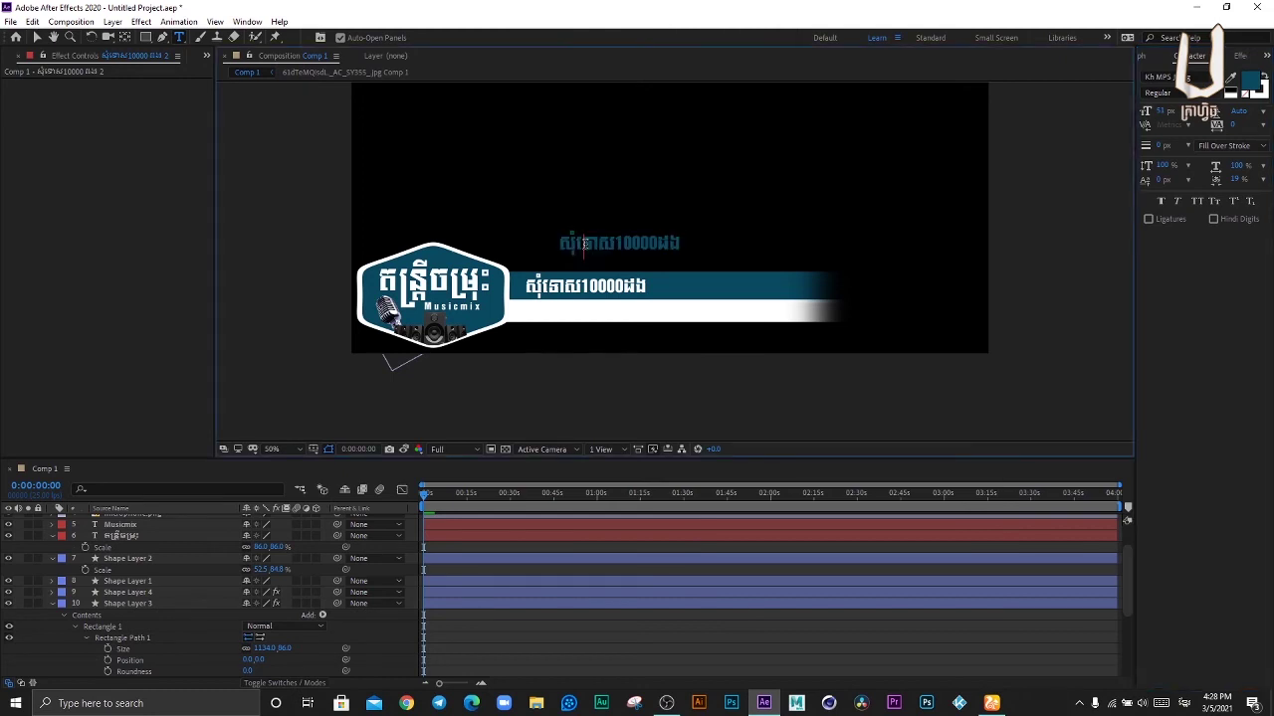
left_click(567, 243)
key("ctrl+a")
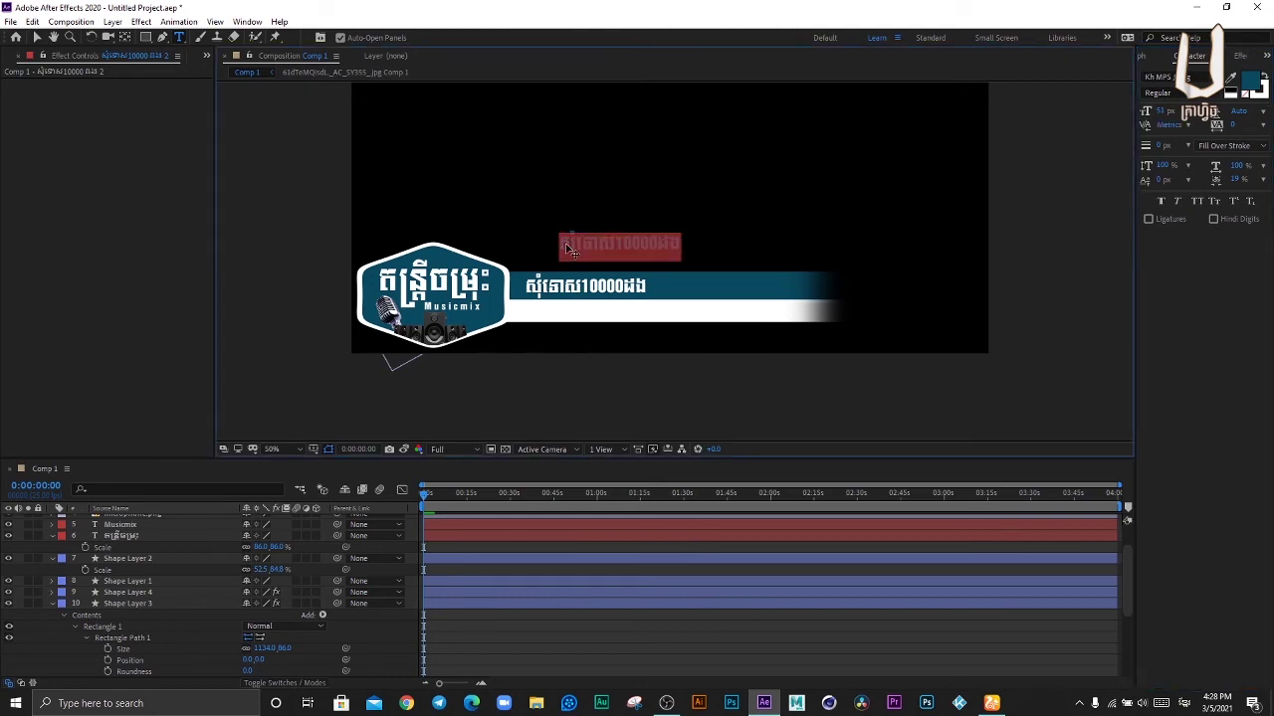
key("ctrl+v")
key("ctrl+a")
type("ក")
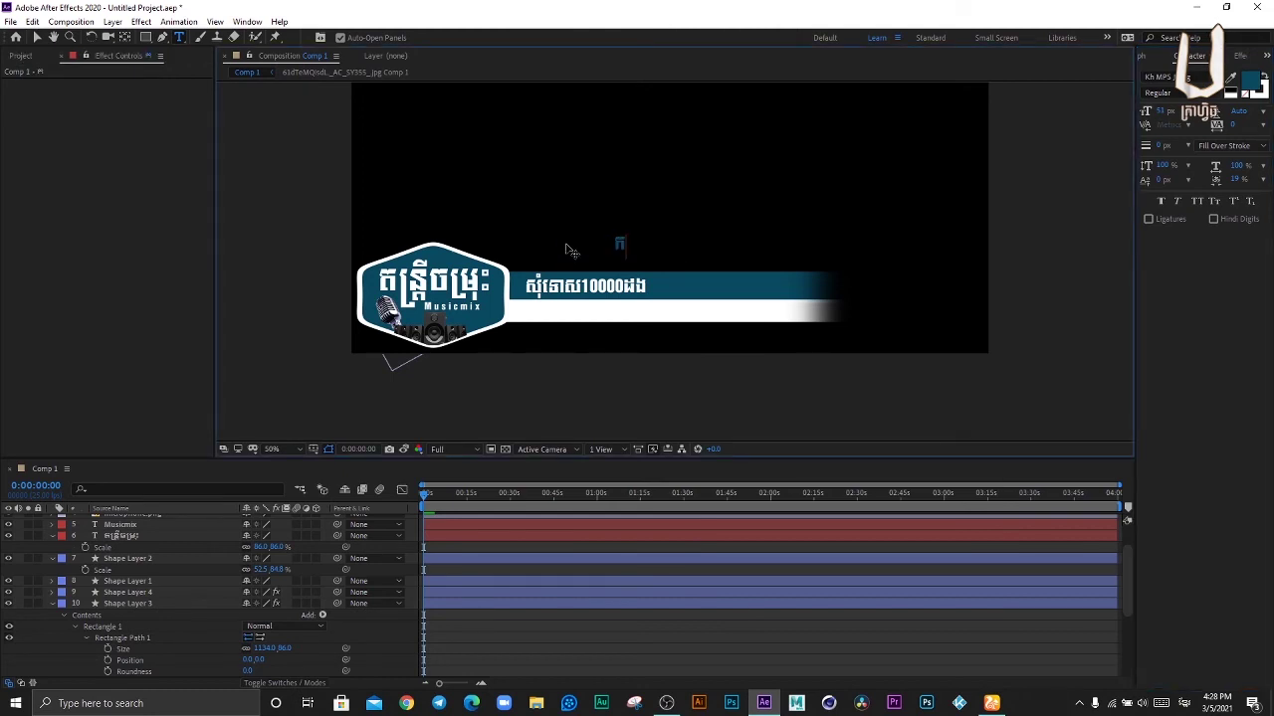
key("BackSpace")
type("តែអា")
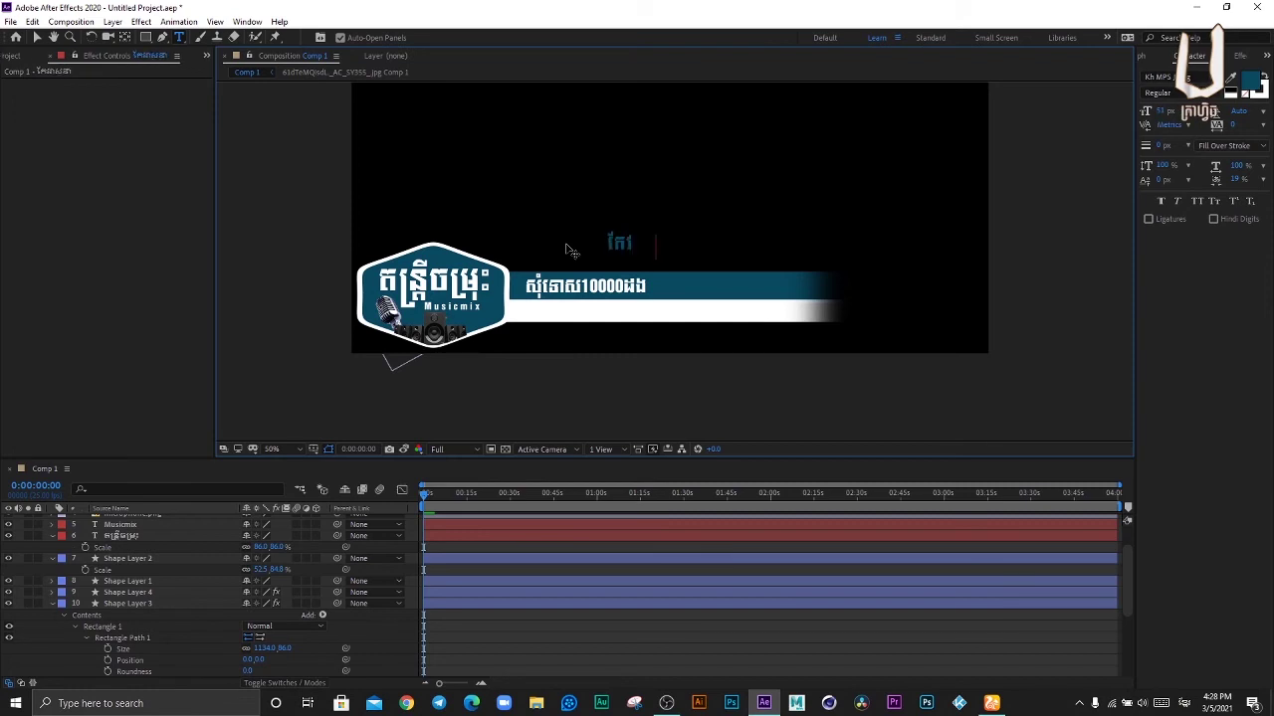
type("ផងដាវាសនា")
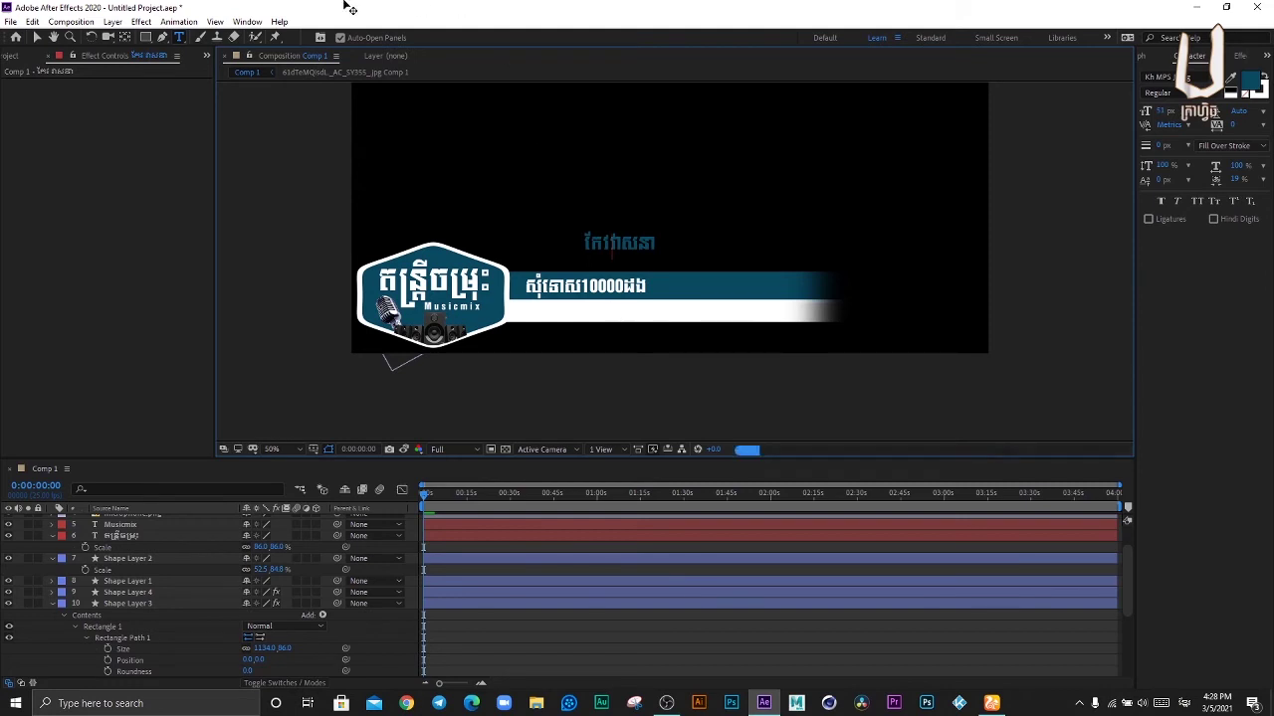
type("1")
left_click(36, 37)
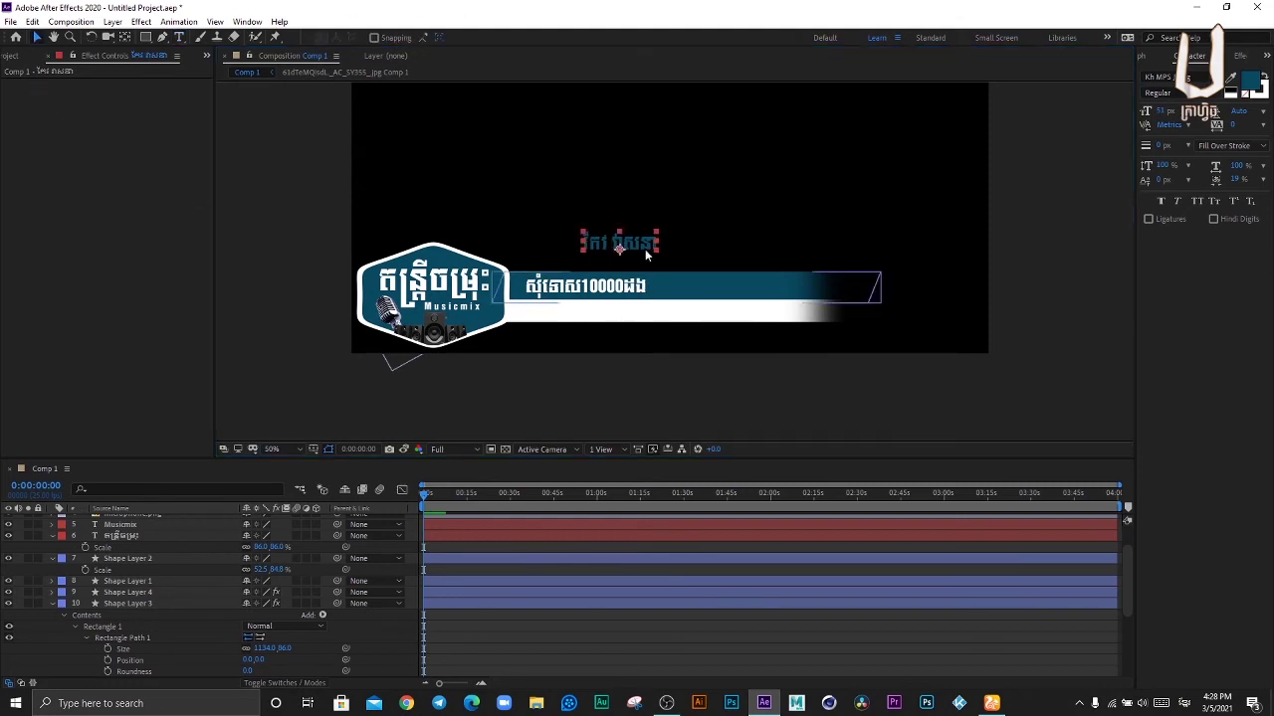
Step: Move the name text onto the white bar
left_click(619, 317)
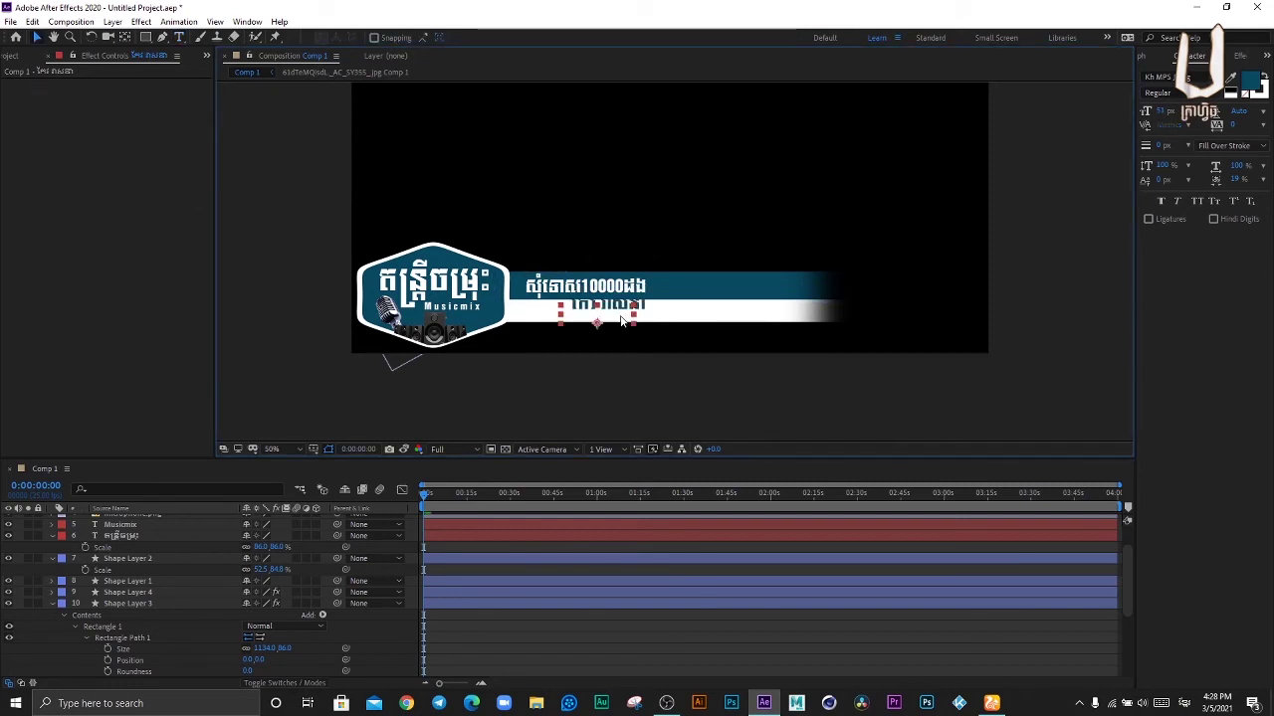
mouse_move(597, 320)
left_mouse_down()
mouse_move(584, 313)
mouse_move(647, 316)
mouse_move(631, 315)
left_mouse_up()
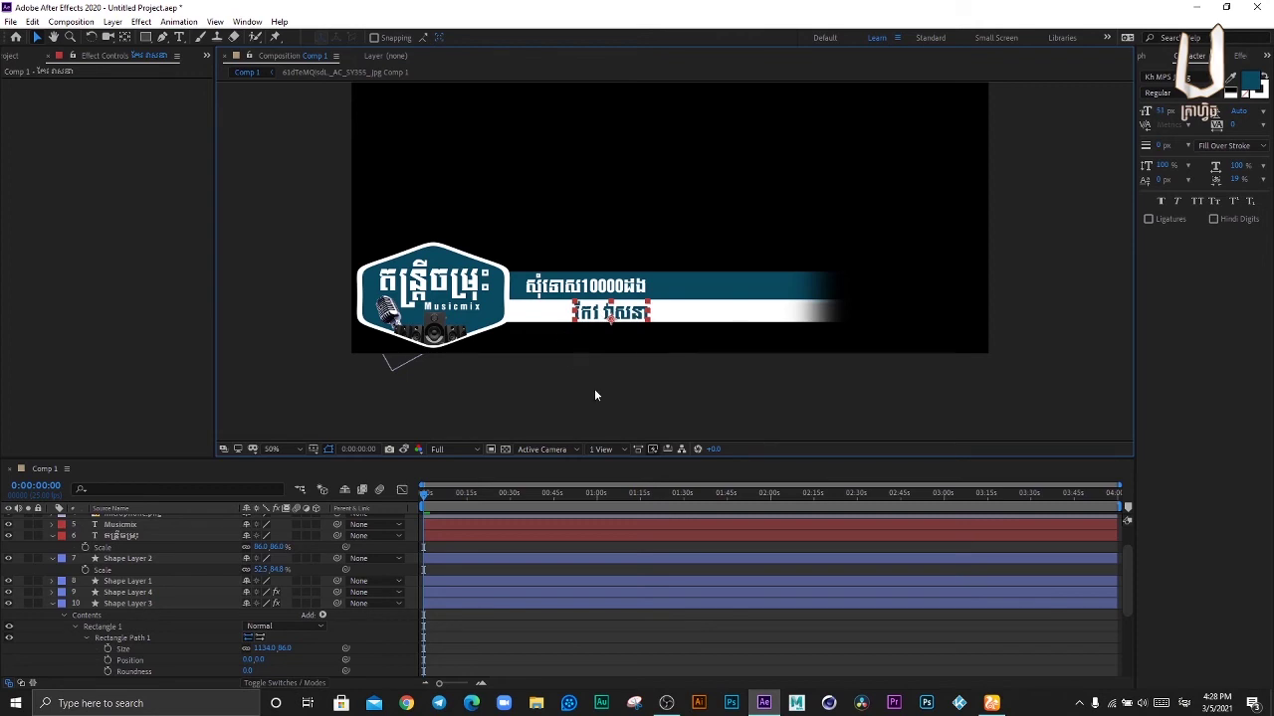
left_click(592, 352)
Step: Prefix the name with 'ច្រៀងដោយ :' to turn it into a 'sung by' credit
double_click(578, 315)
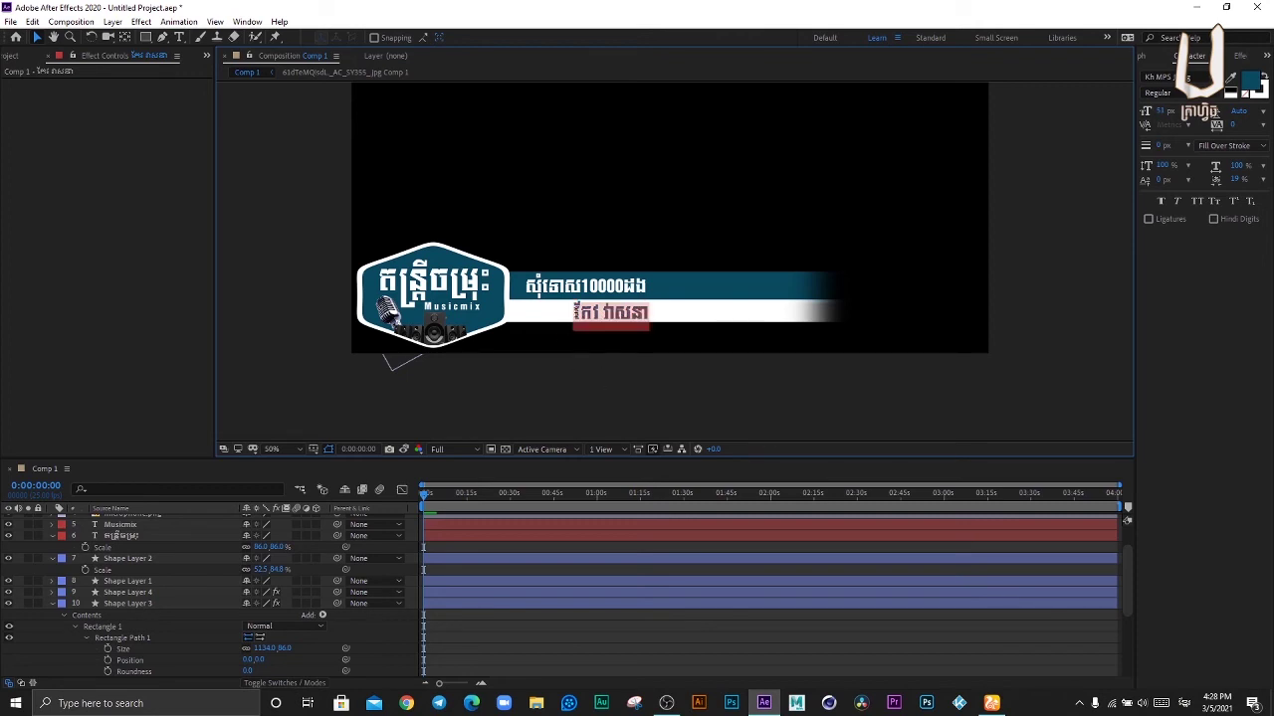
left_click(579, 315)
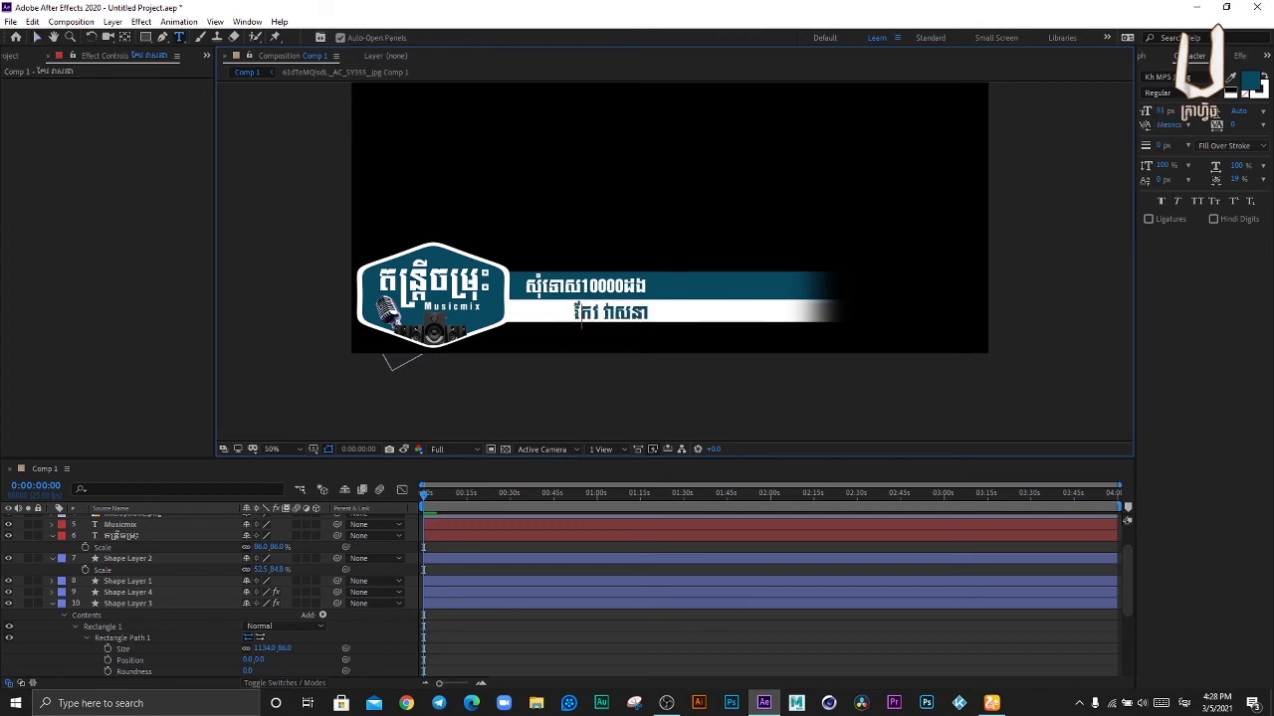
type("ច")
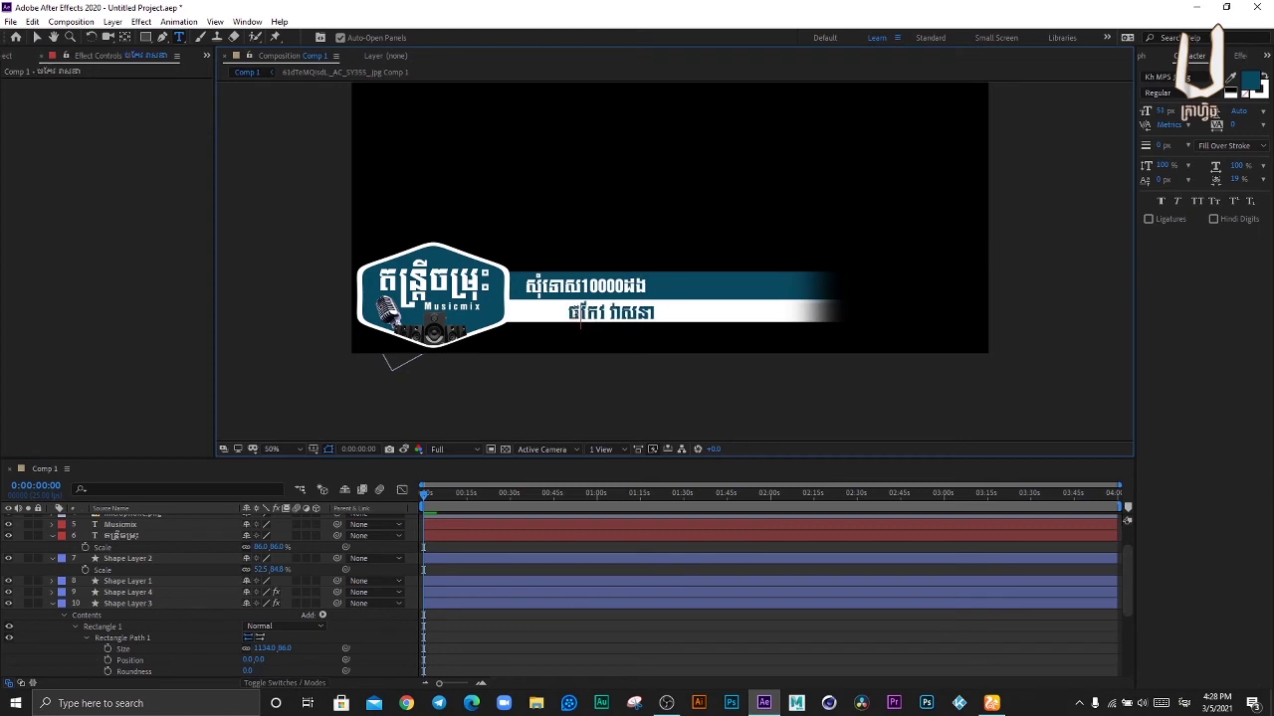
type("្រ")
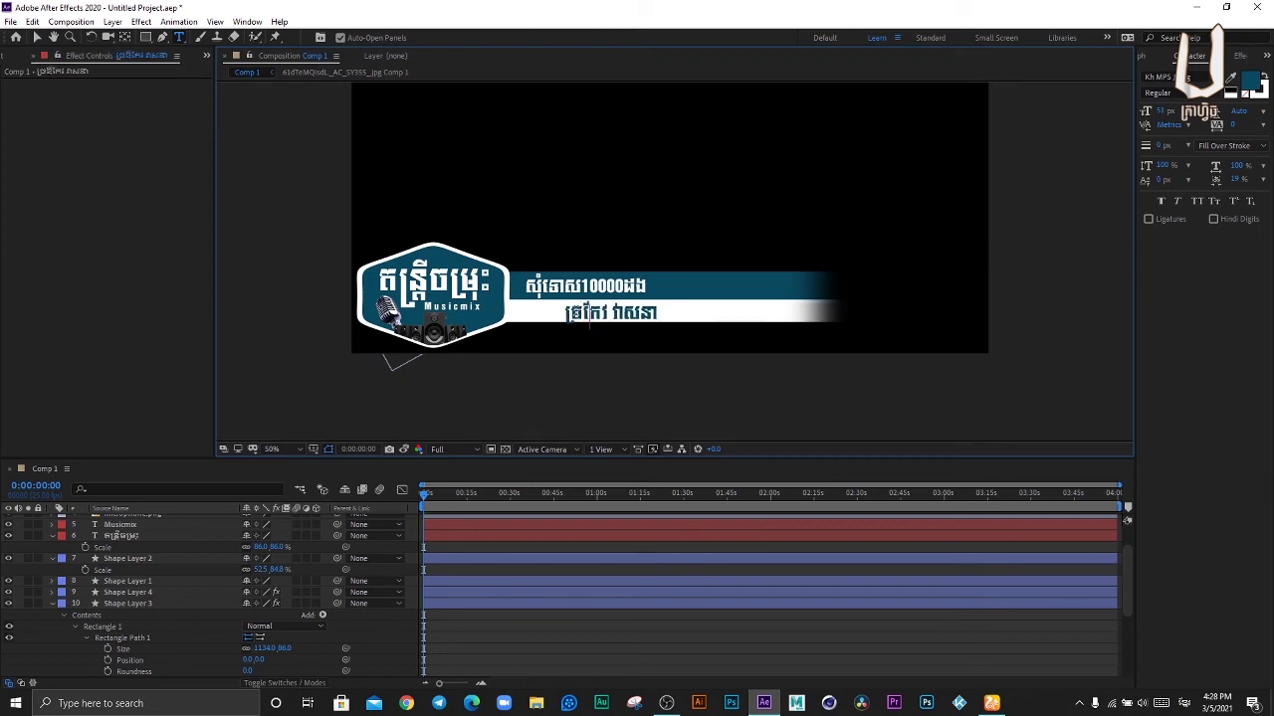
type("ើនដង")
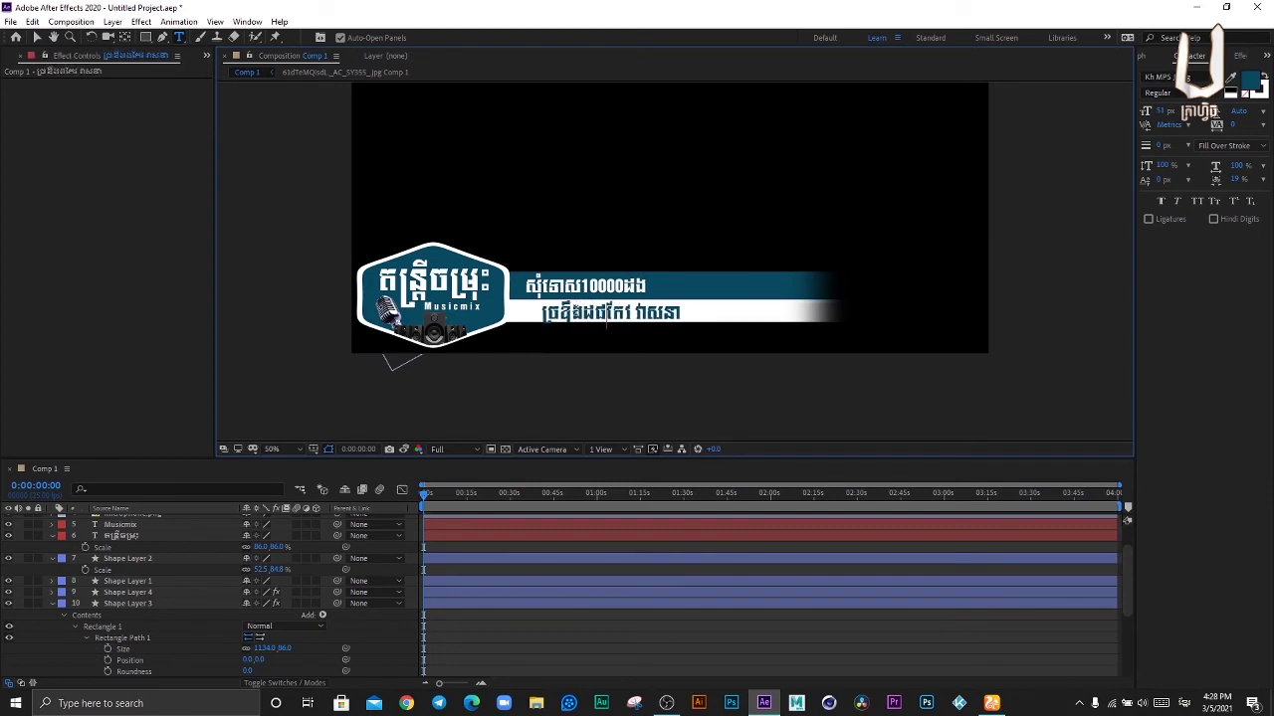
key("BackSpace")
key("BackSpace")
key("BackSpace")
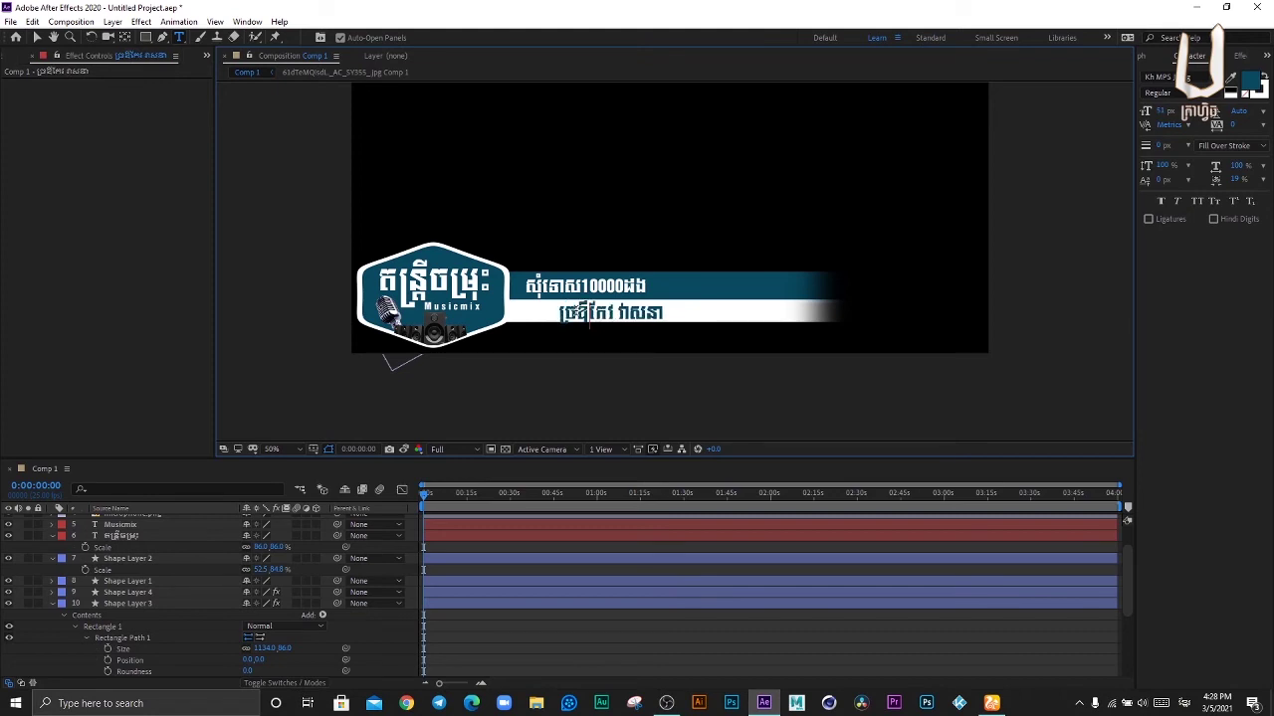
key("BackSpace")
type("ែ")
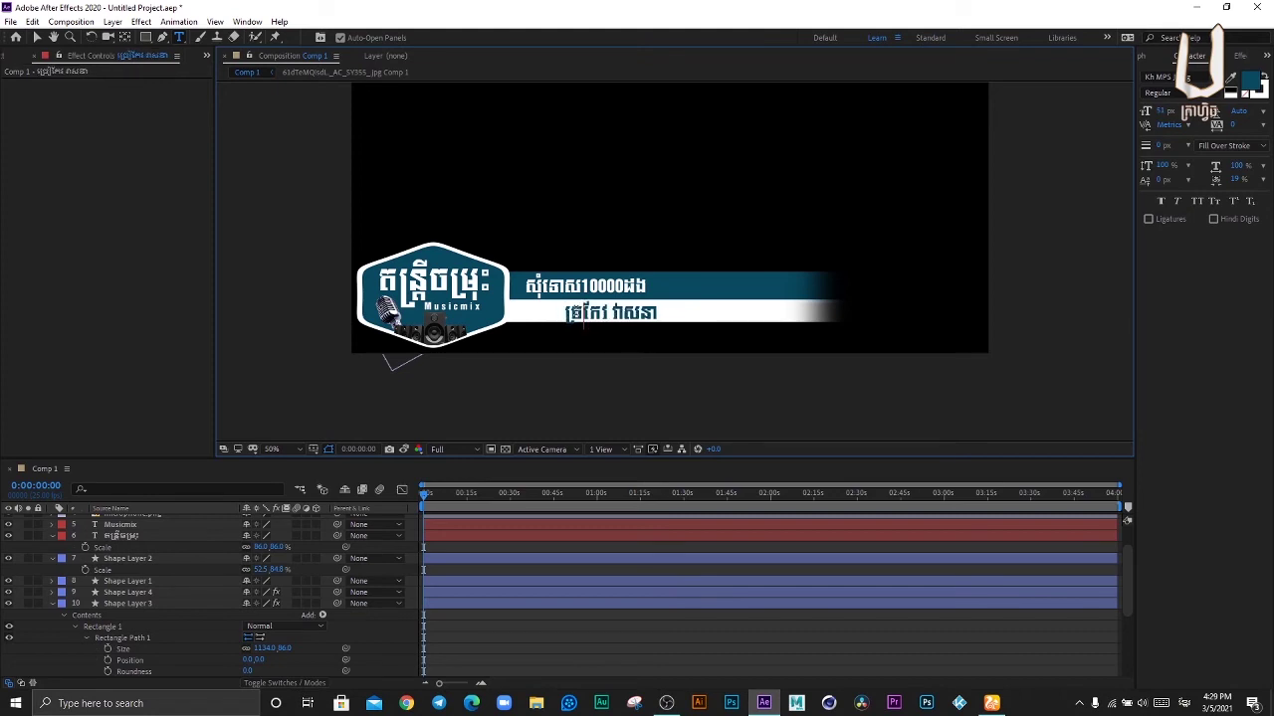
key("BackSpace")
type("ៀ")
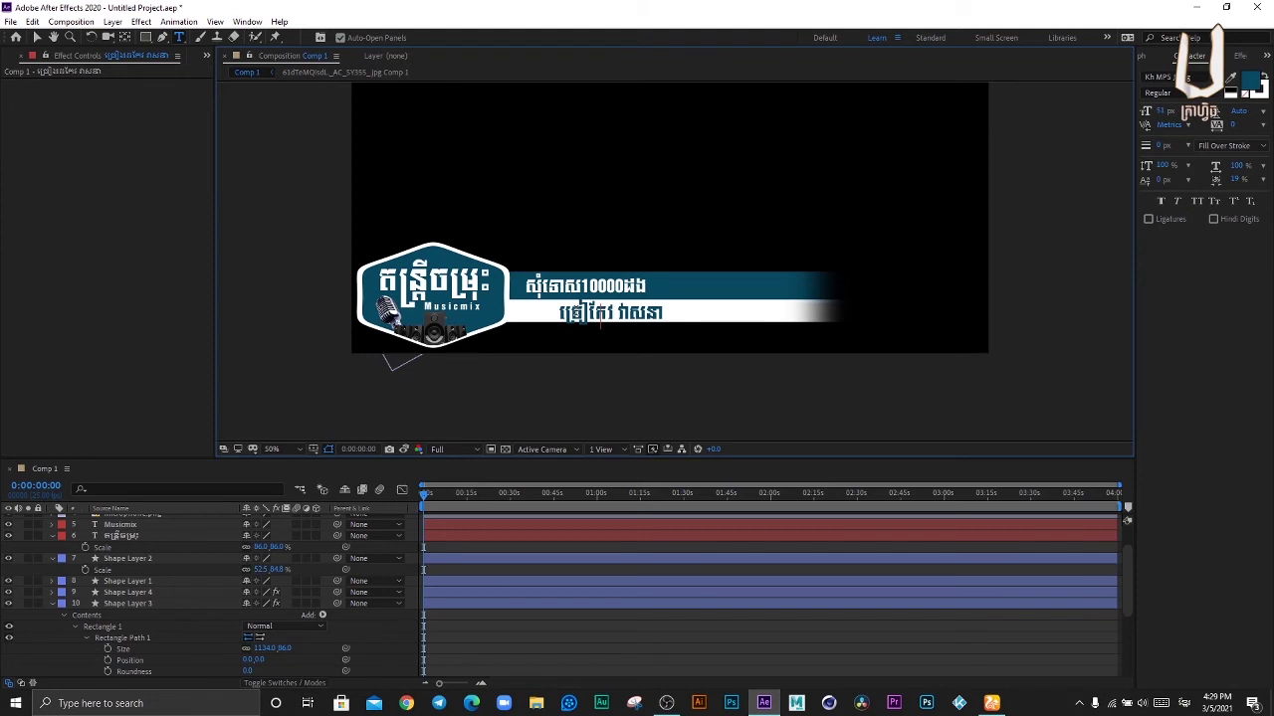
type("ងដោយ")
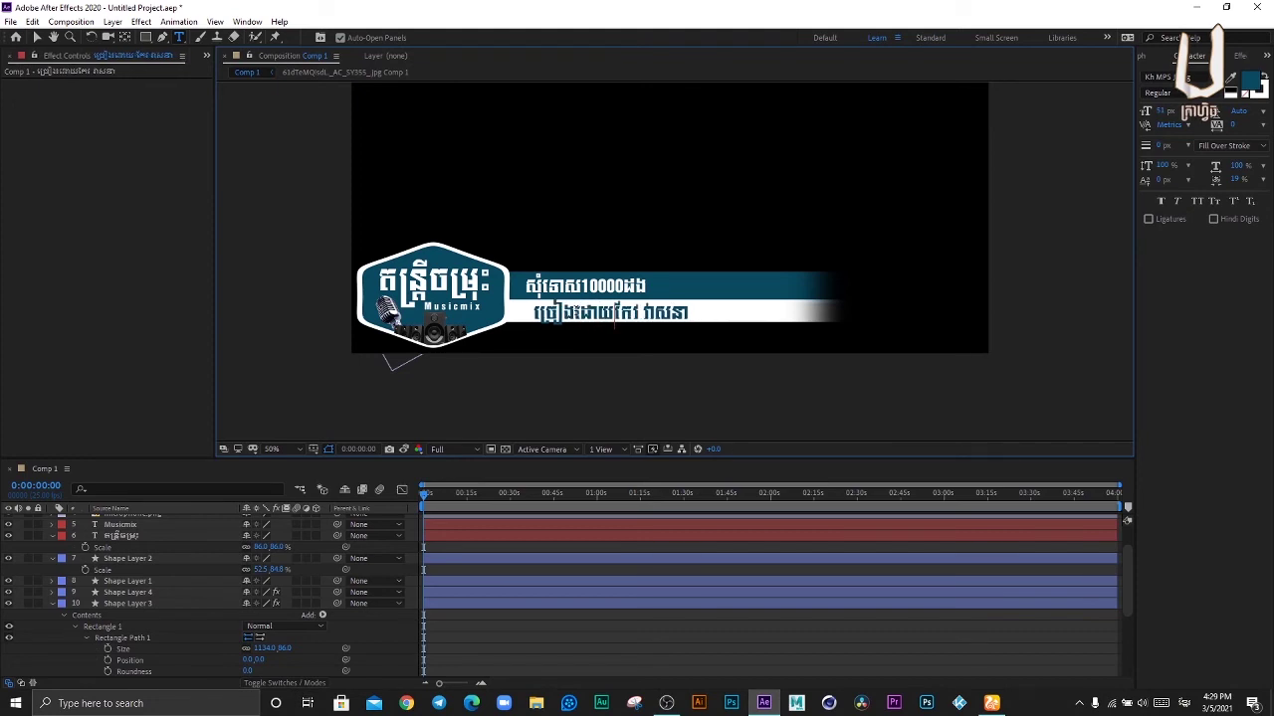
type(" :")
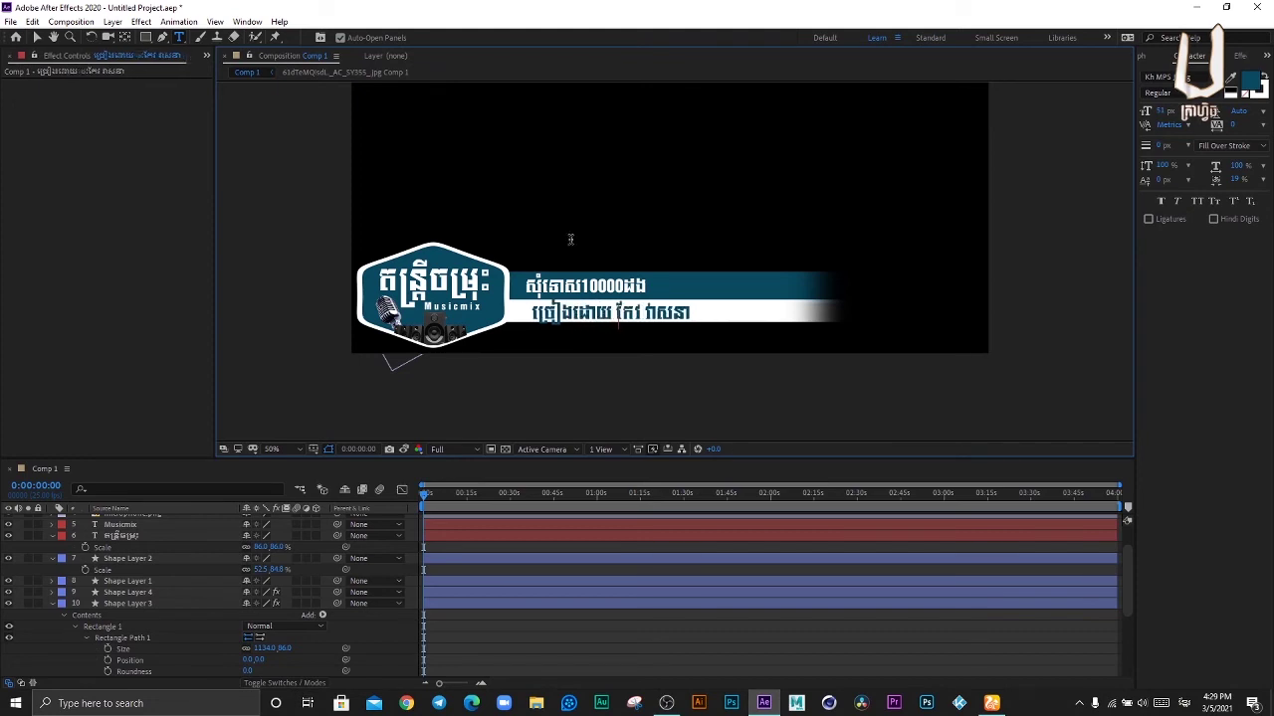
type(" កែវ")
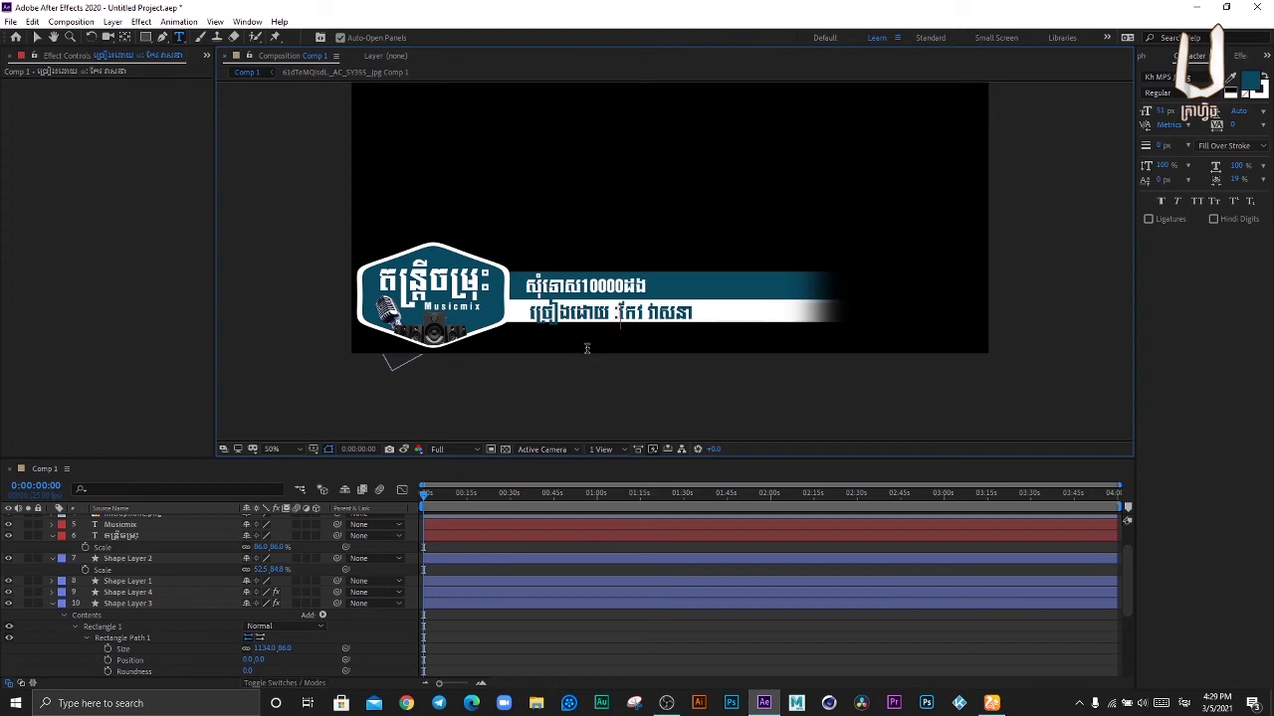
left_click(36, 37)
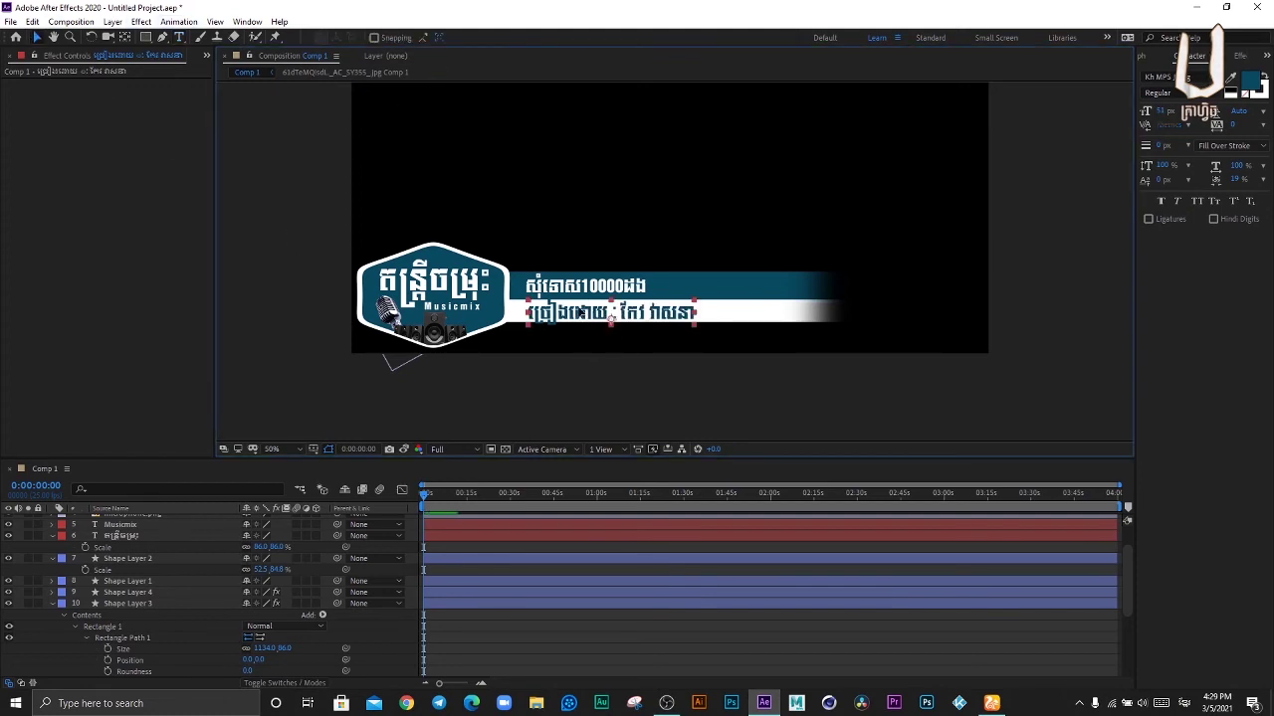
Step: Set the credit line to 45 px and align it on the white bar under the title
left_click_drag(580, 316, 584, 310)
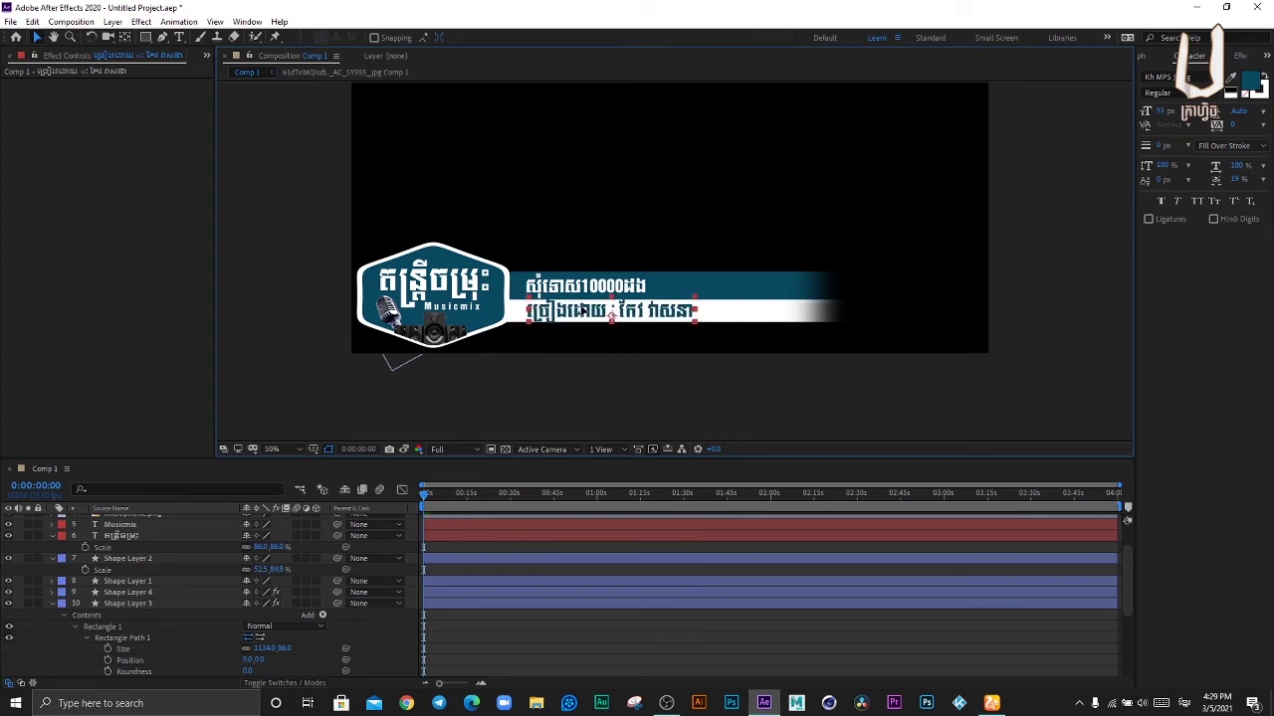
key("Up")
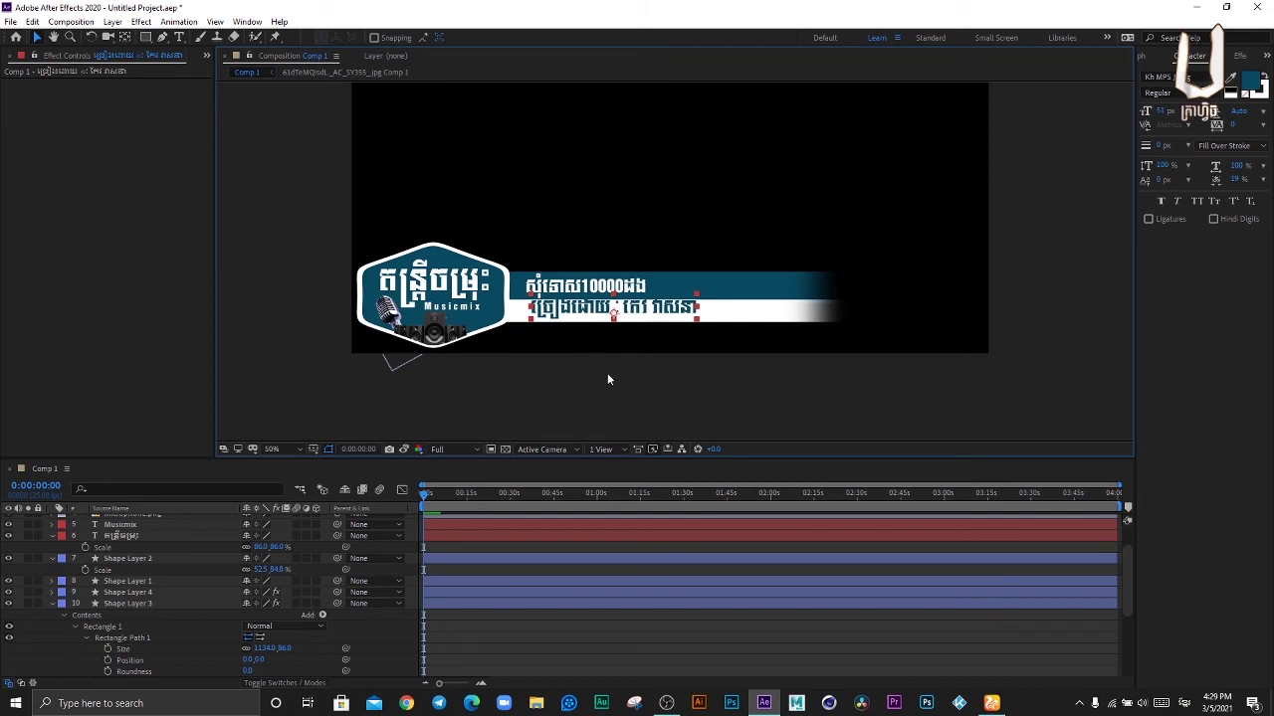
left_click(1160, 112)
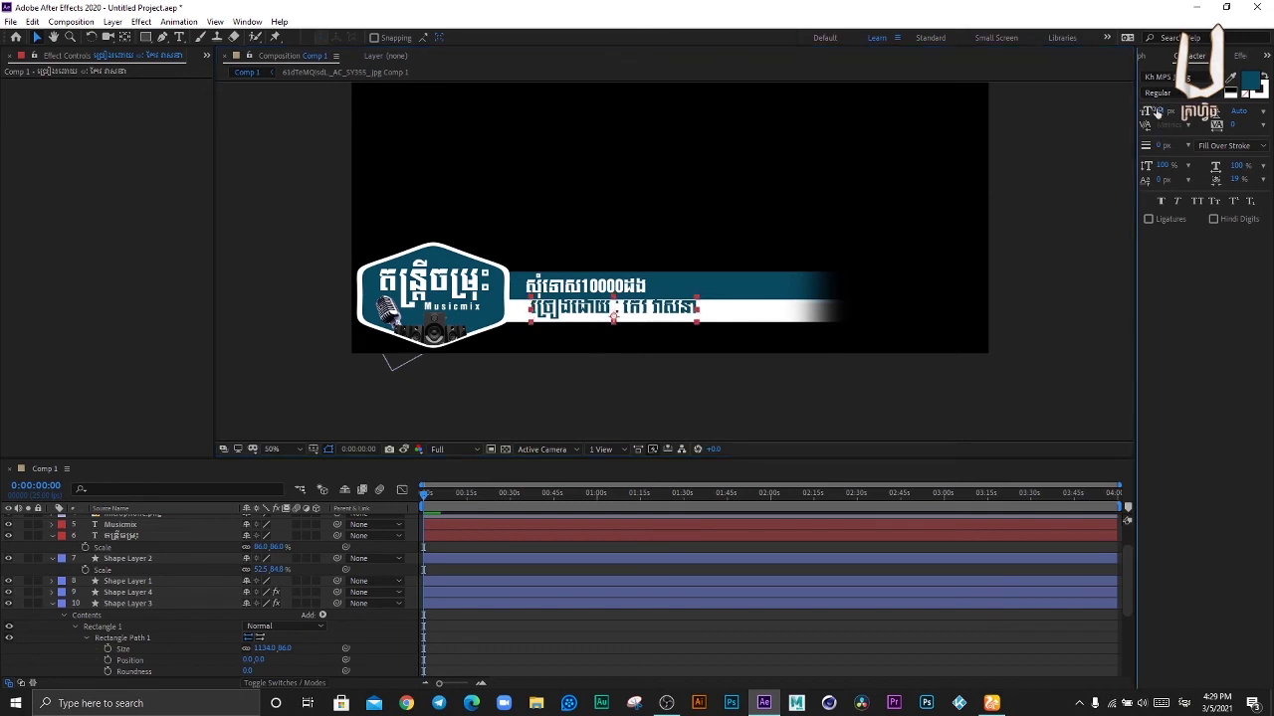
key("Down")
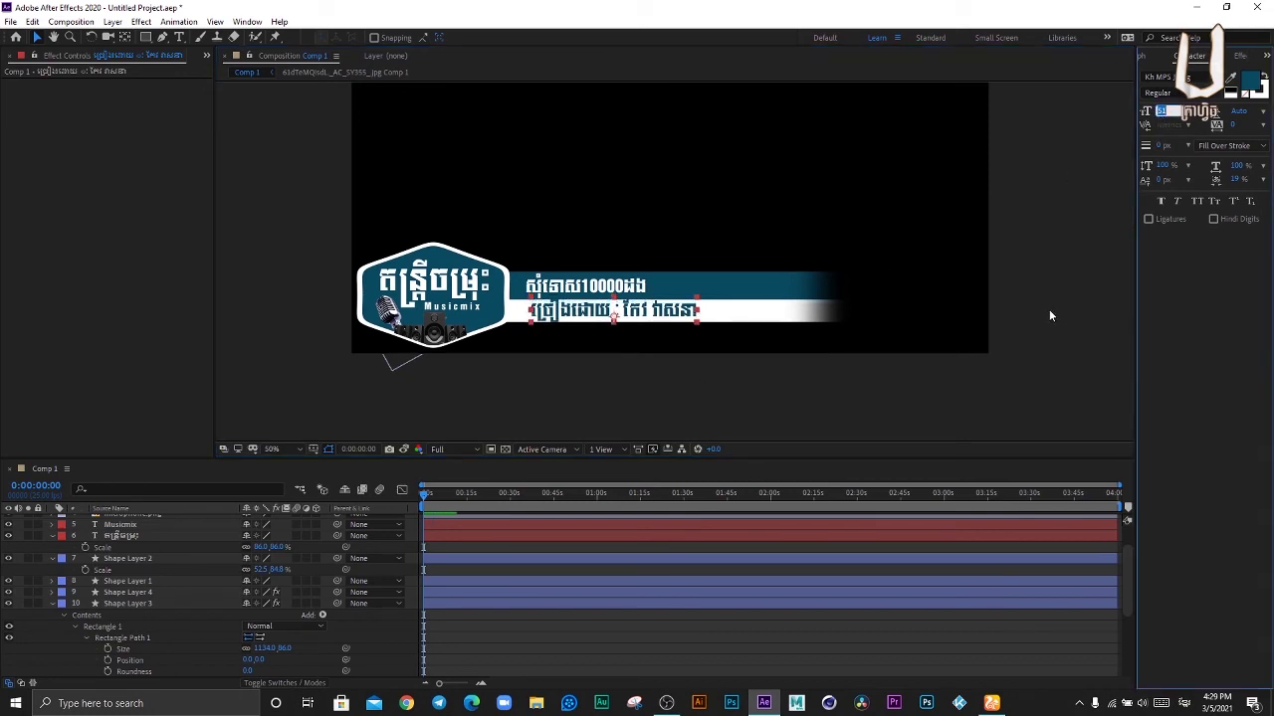
type("45")
key("Return")
left_click(1030, 310)
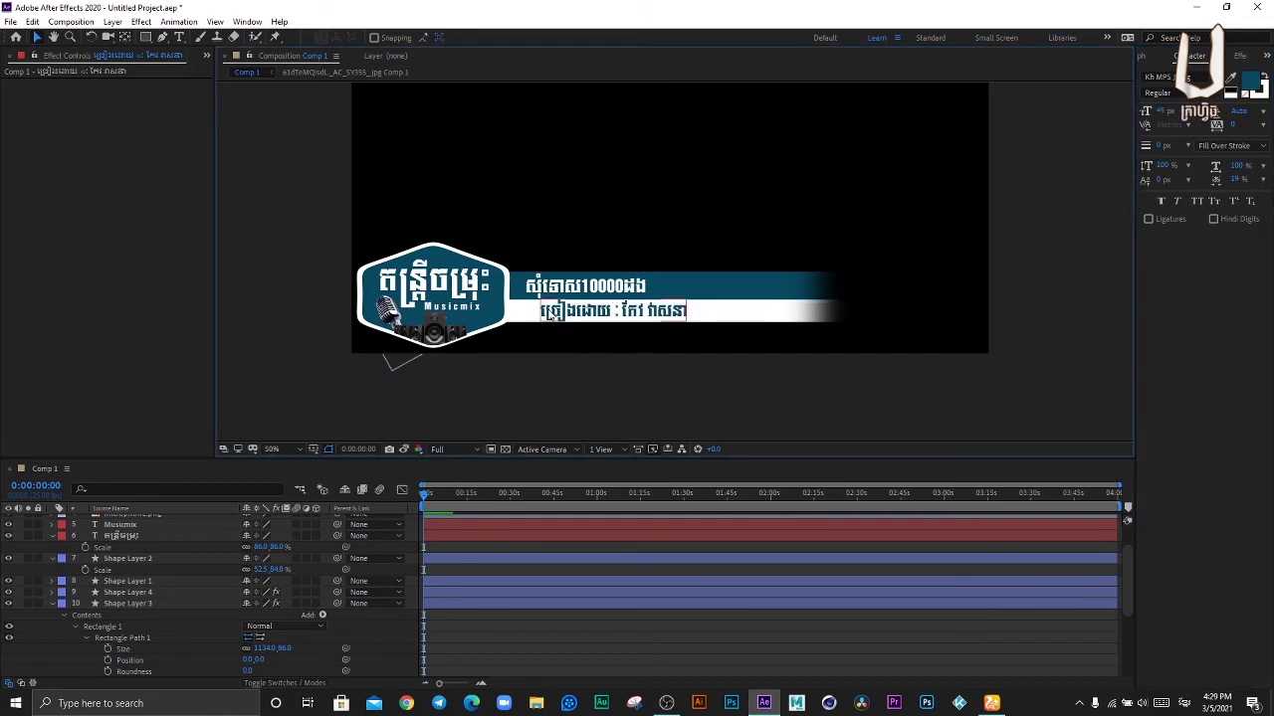
mouse_move(548, 317)
left_mouse_down()
mouse_move(530, 315)
mouse_move(565, 316)
left_mouse_up()
left_click(609, 359)
left_click(571, 317)
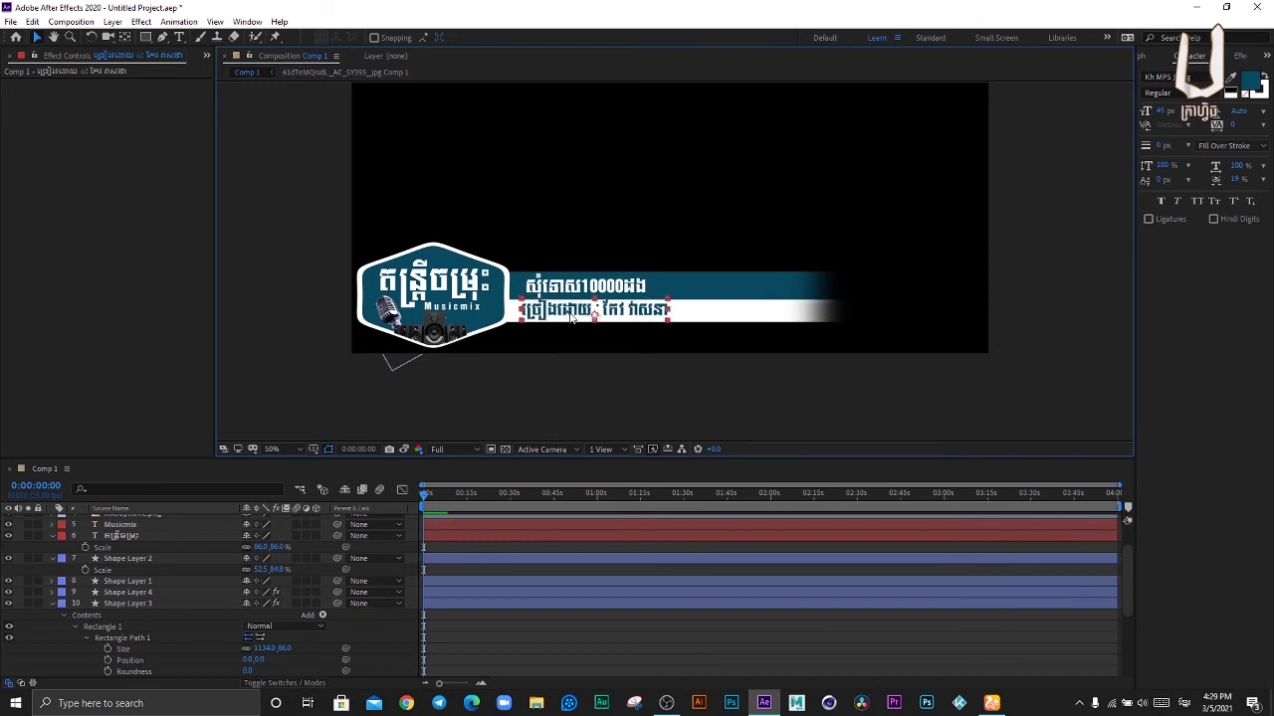
left_click(599, 386)
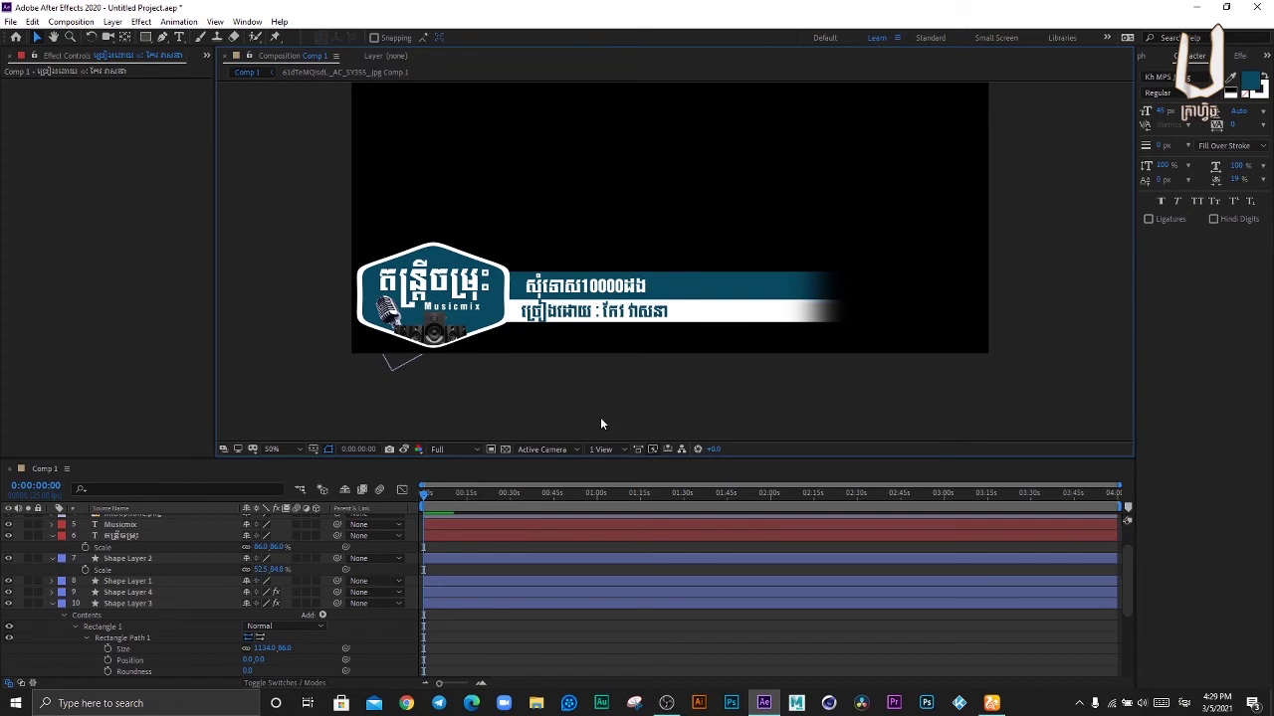
left_click(426, 339)
Step: Select the logo badge and bar layers, leaving both text lines out of the selection
left_click(369, 313)
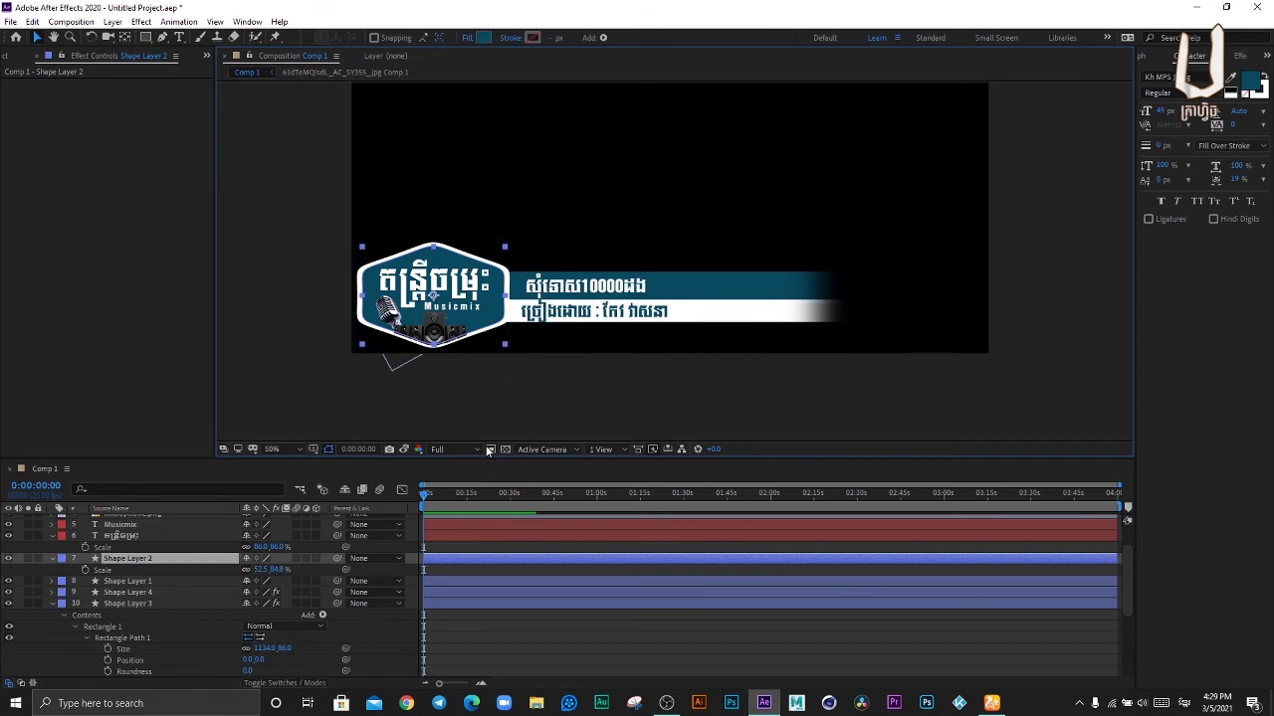
left_click(520, 429)
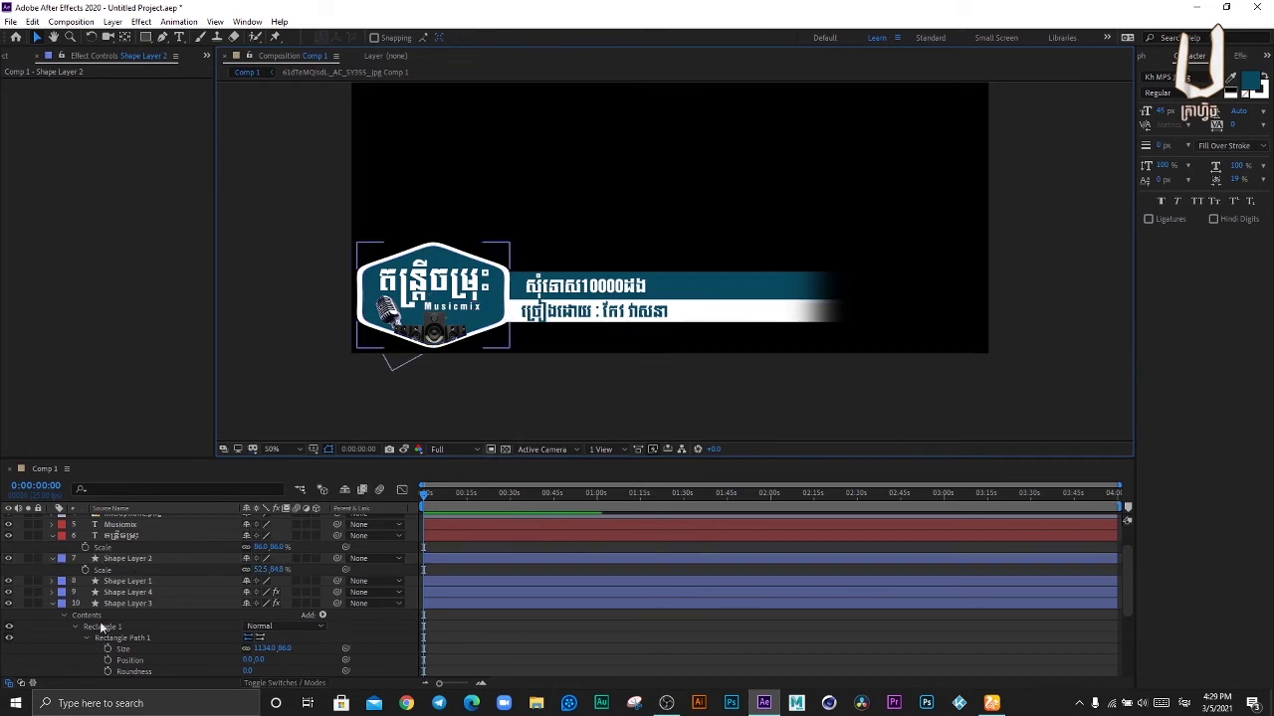
left_click(52, 602)
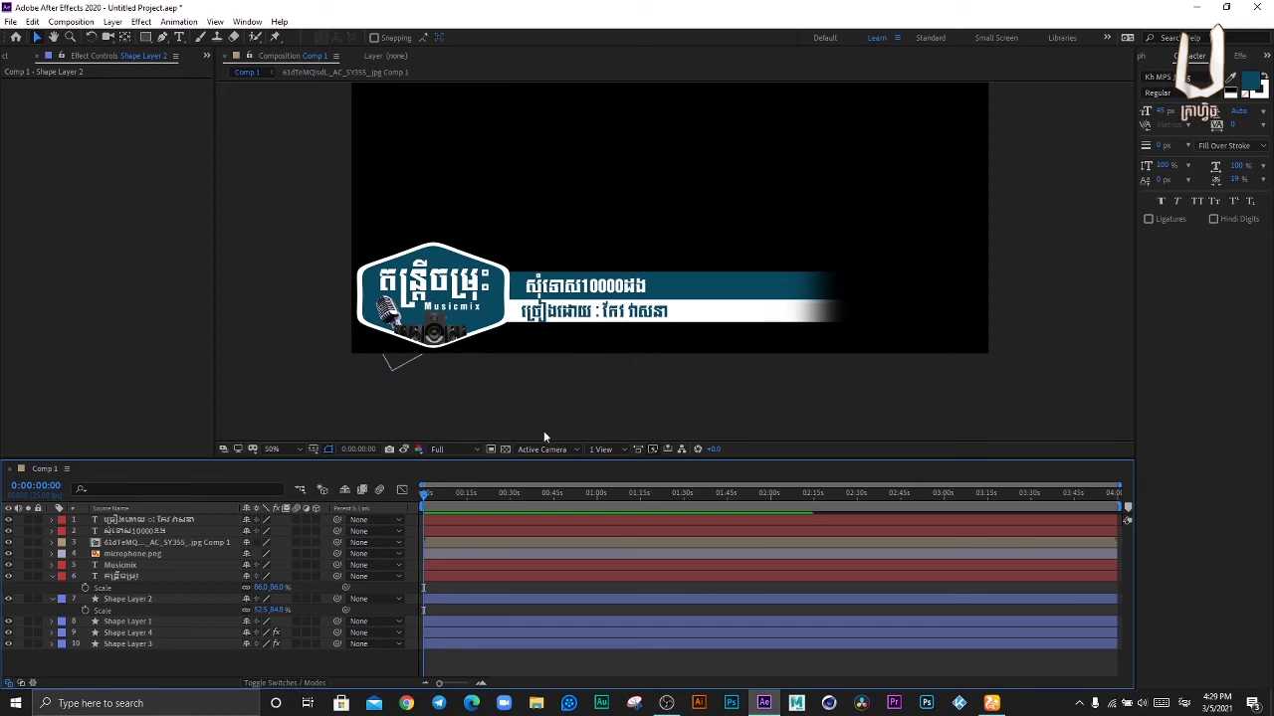
left_click(133, 642)
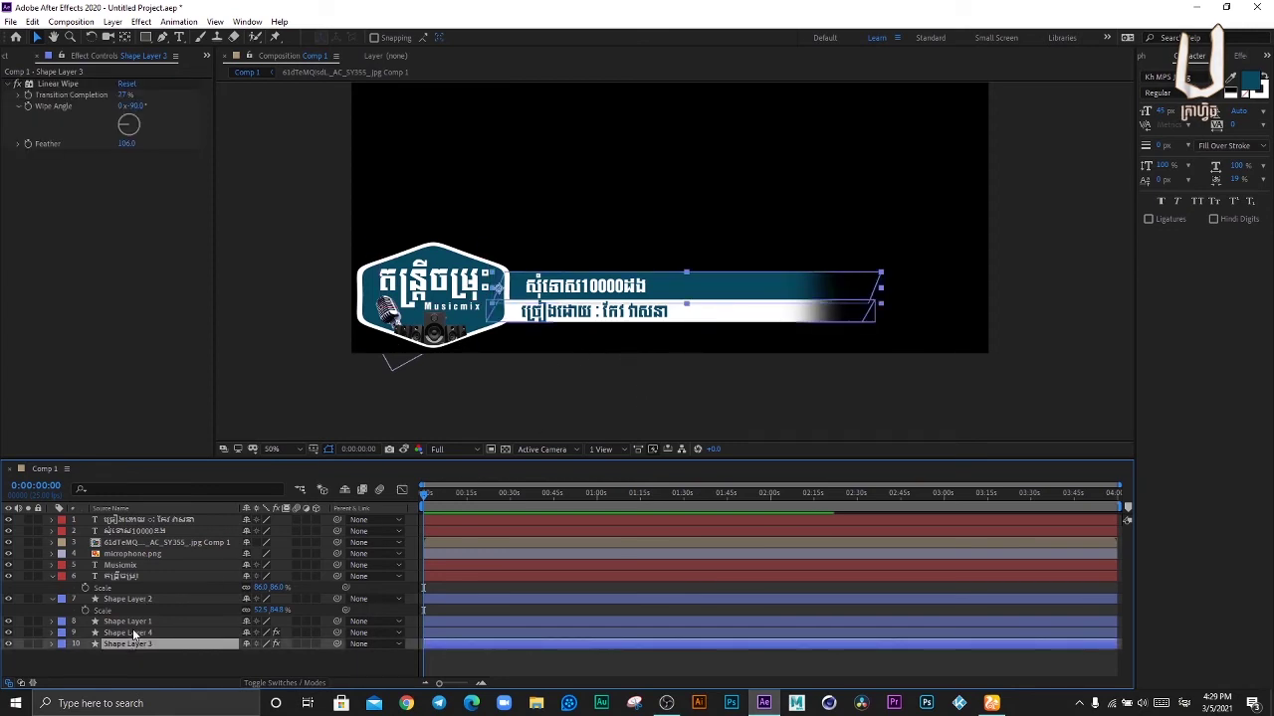
left_click(134, 632)
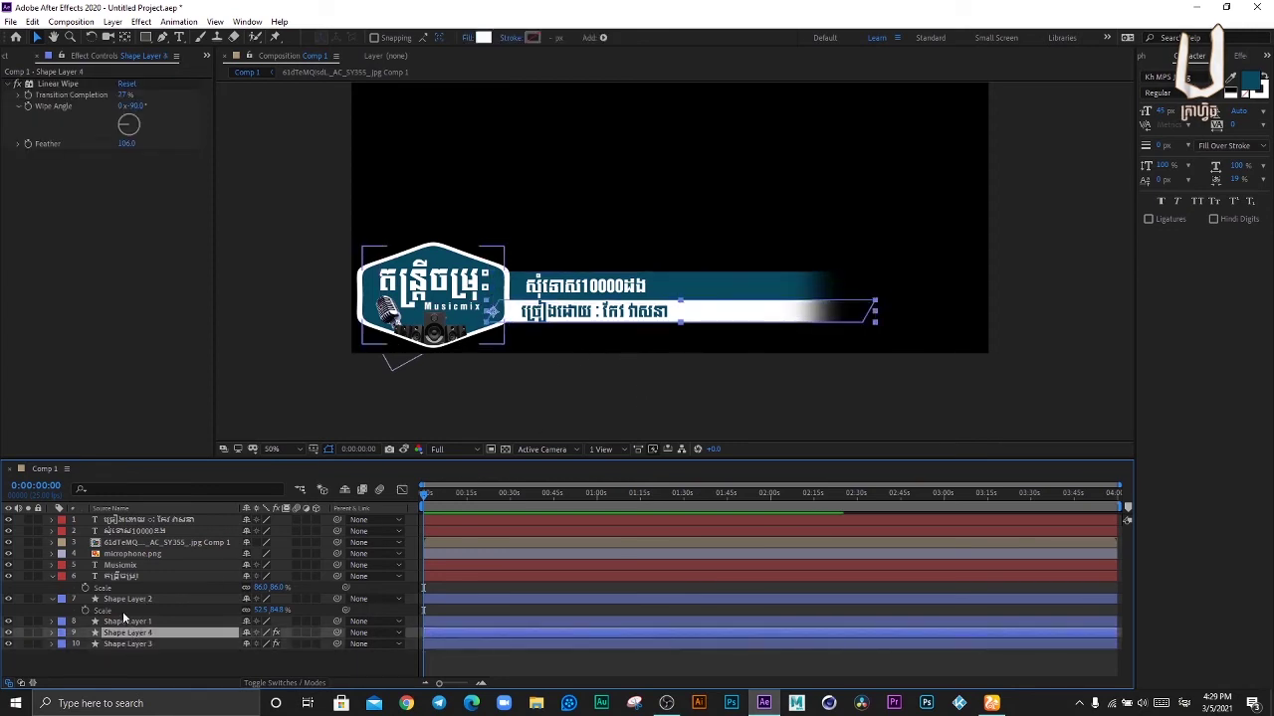
left_click(128, 598)
left_click(126, 621)
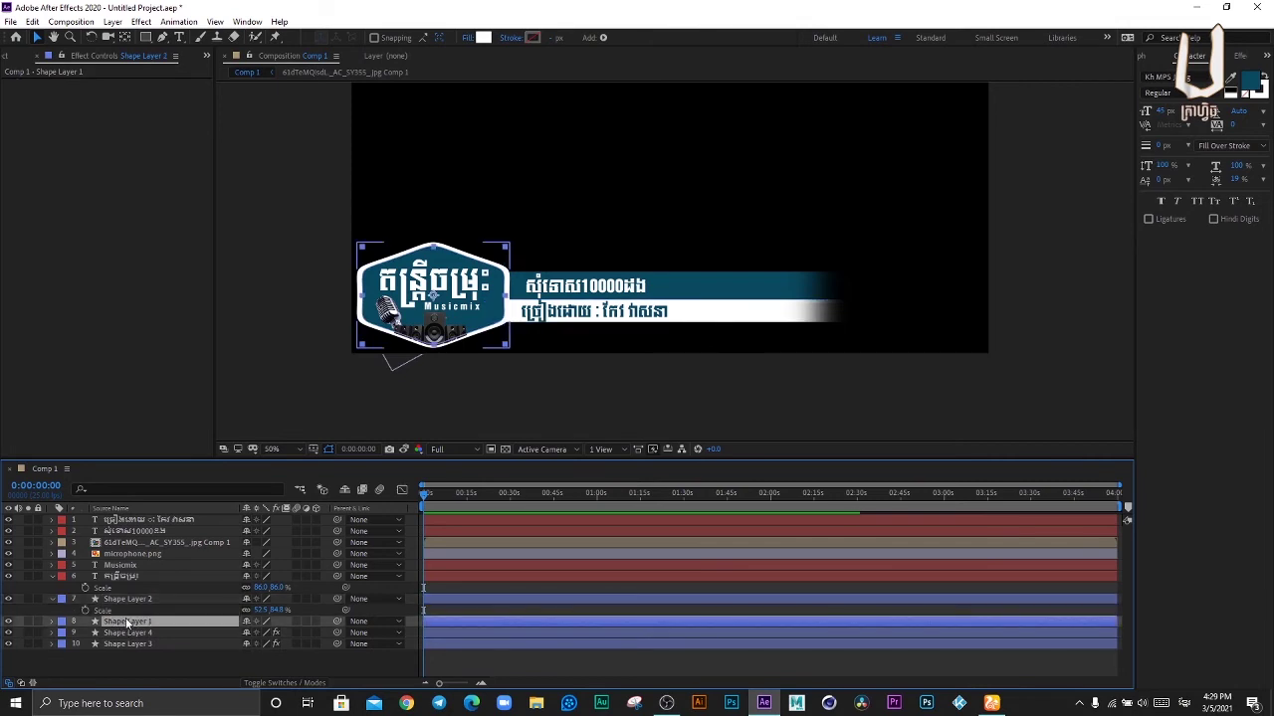
left_click(128, 599)
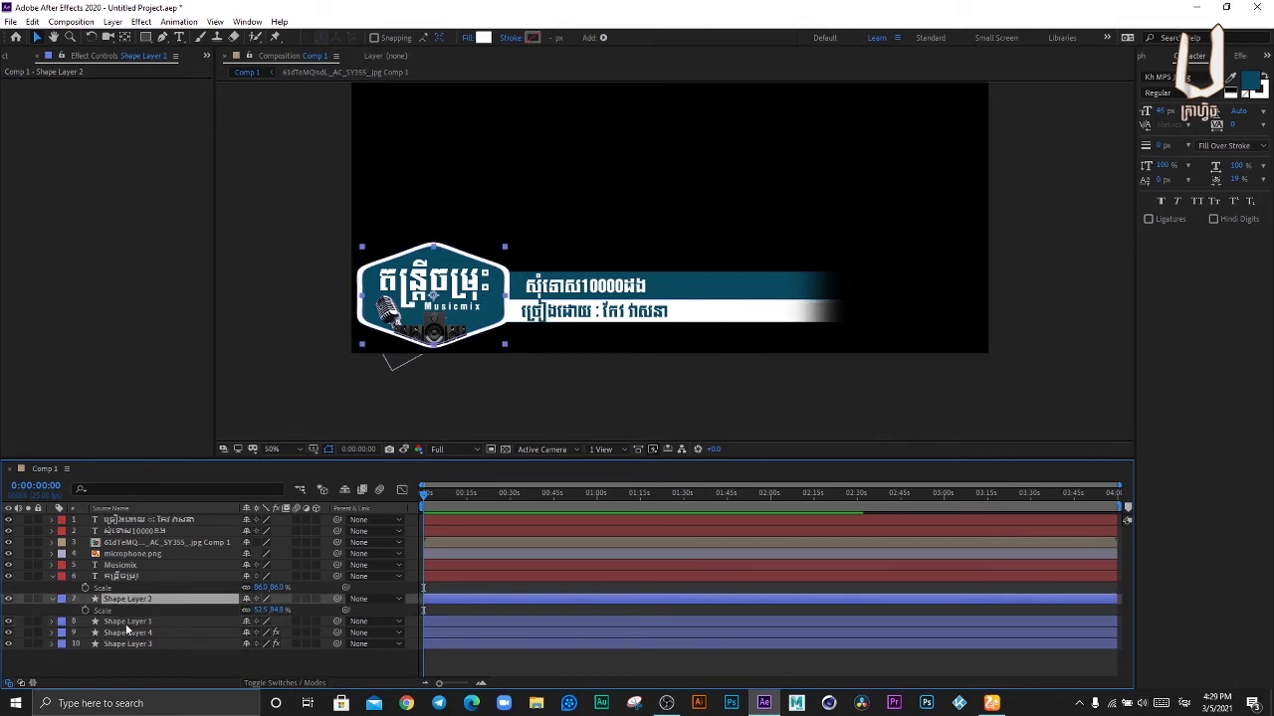
left_click(127, 624)
left_click(126, 522, "shift")
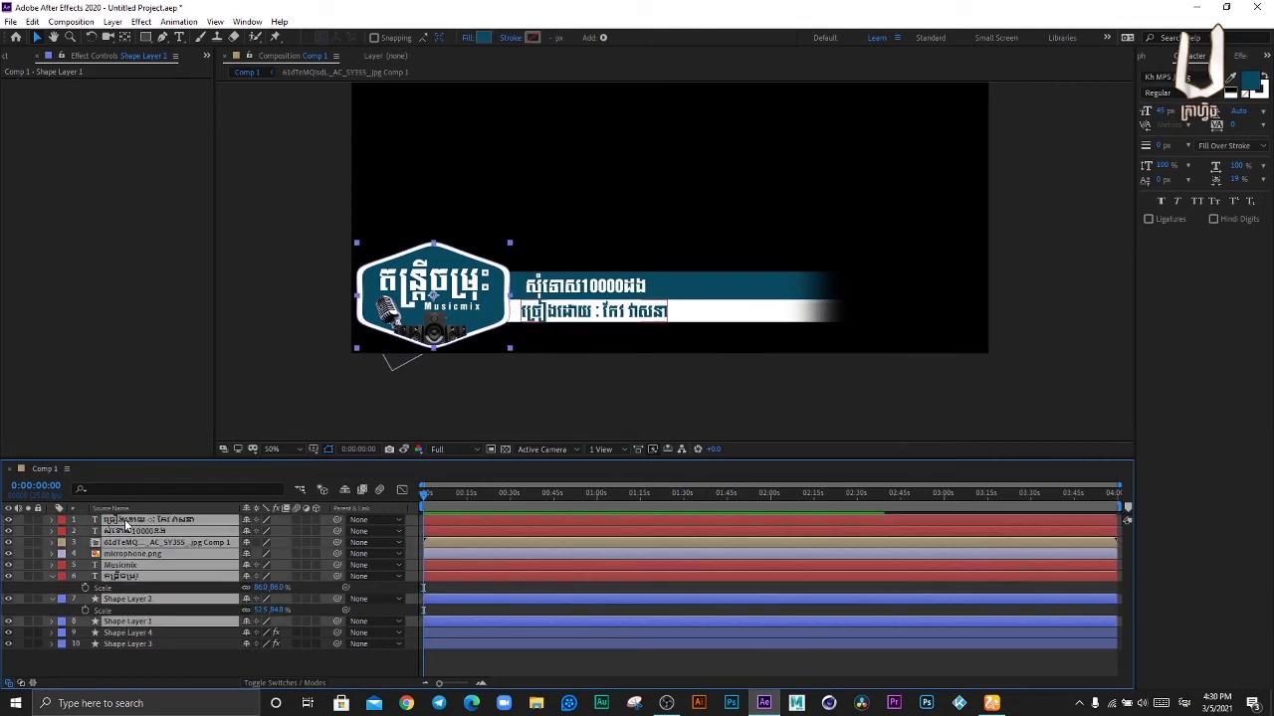
left_click(139, 521, "ctrl")
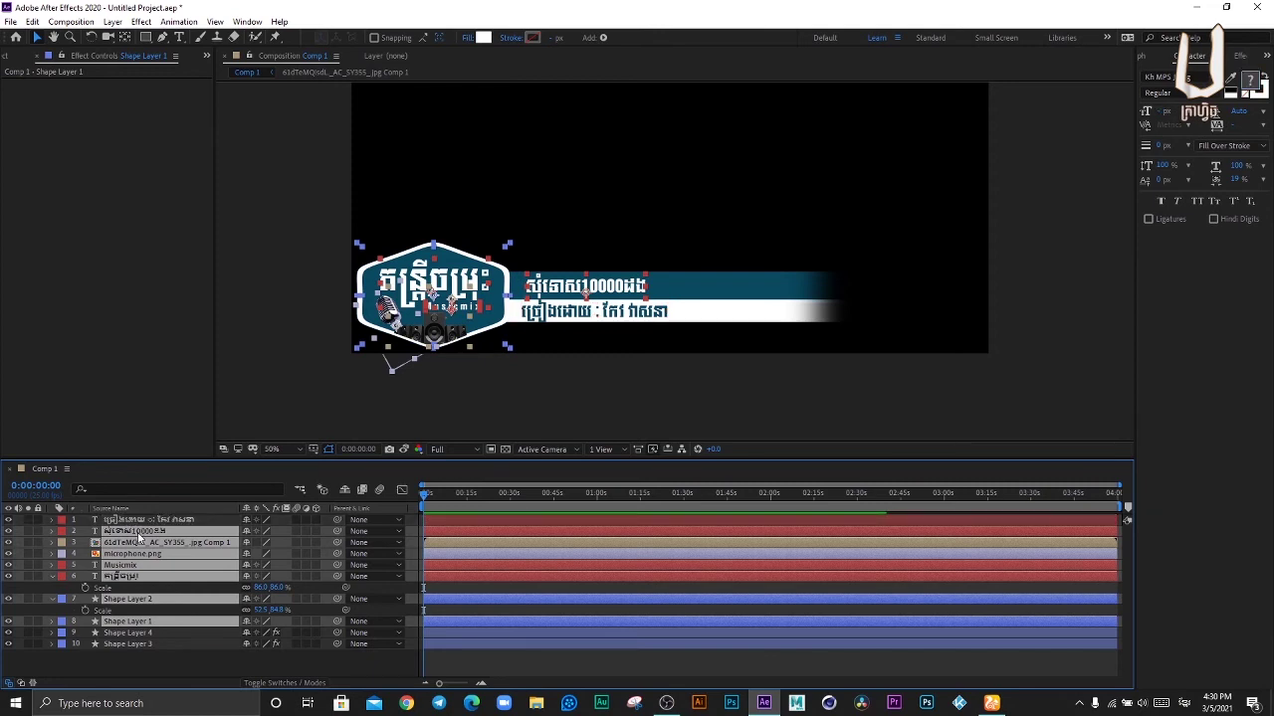
left_click(140, 532, "ctrl")
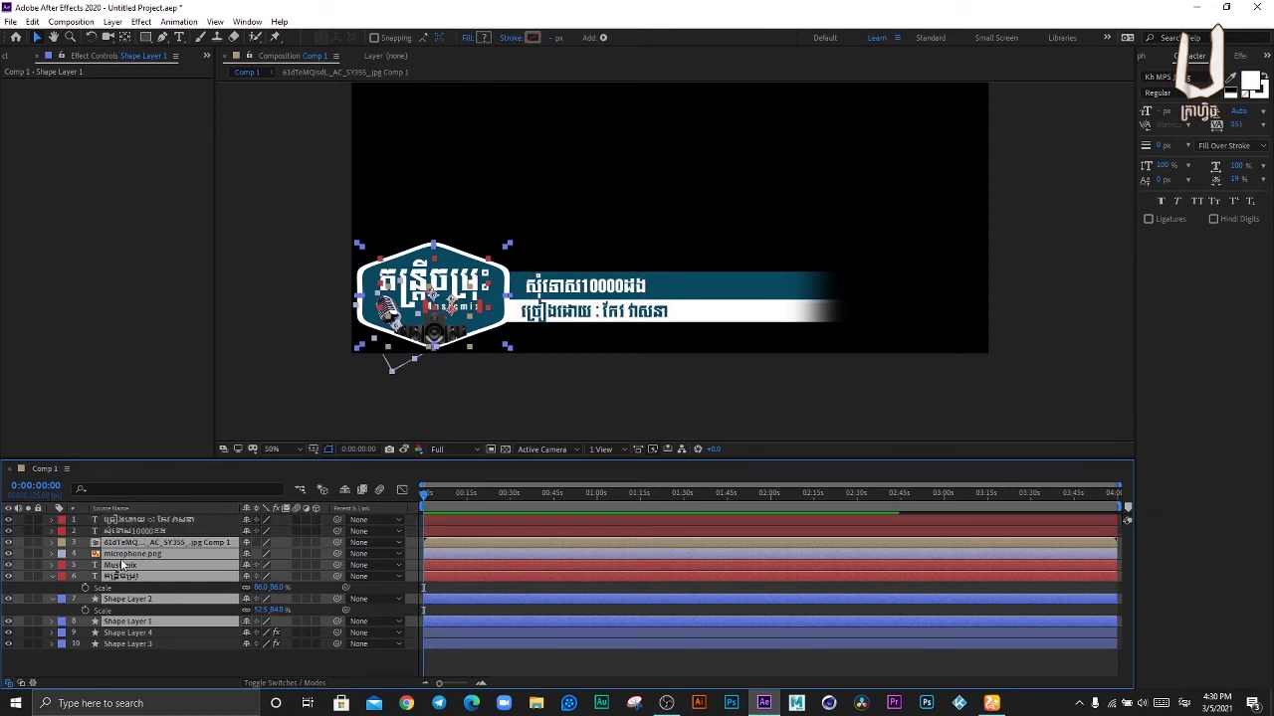
Step: Pre-compose the selected layers into a composition named Music Mix Icon, moving all attributes
right_click(128, 564)
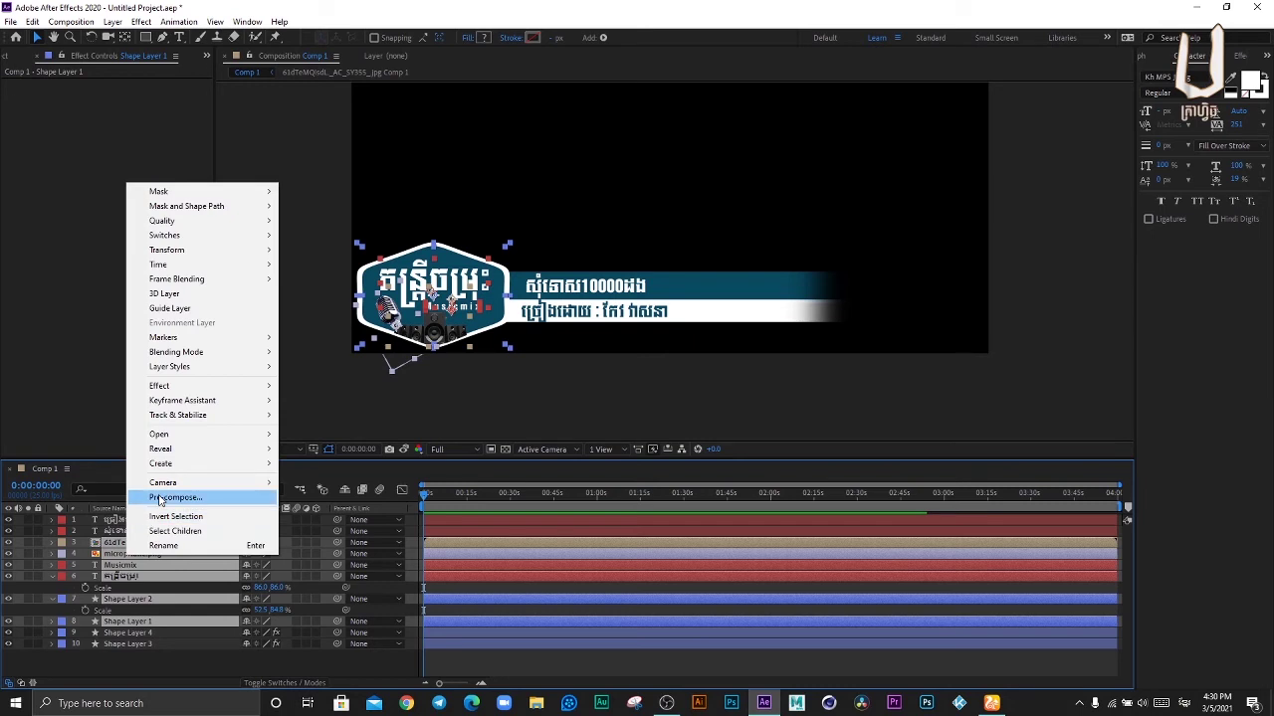
left_click(163, 499)
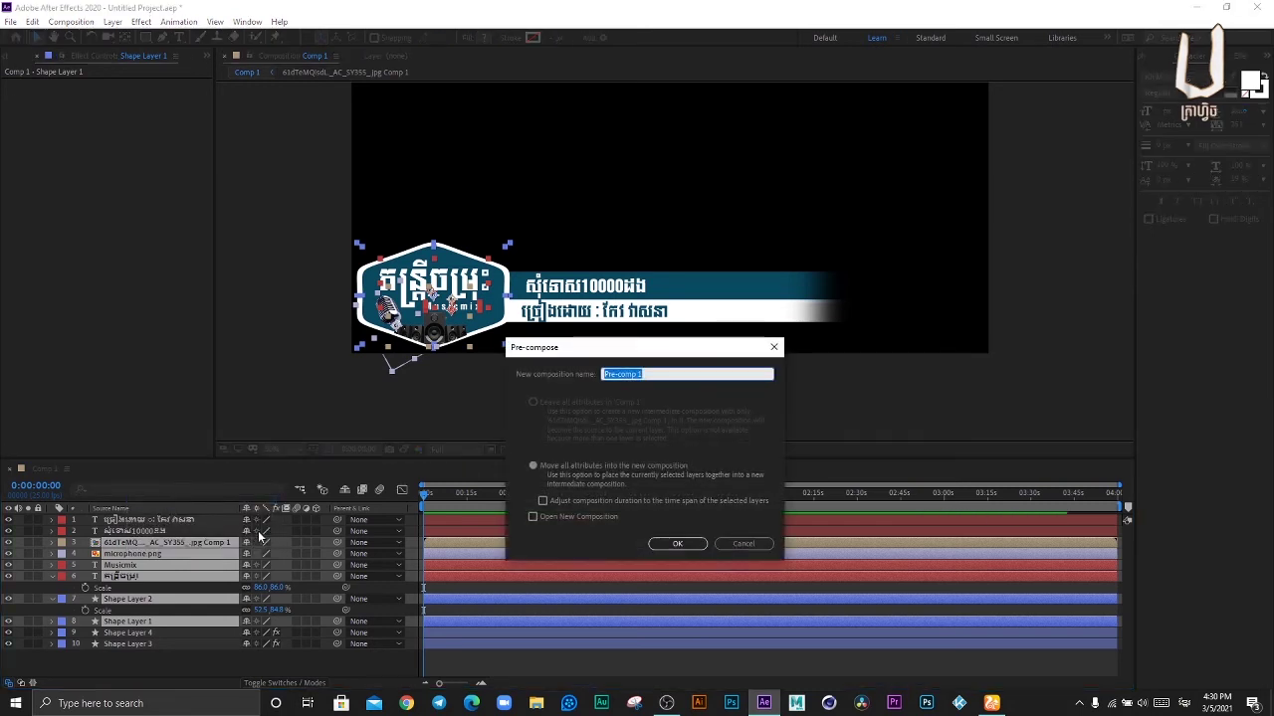
type("ចុង")
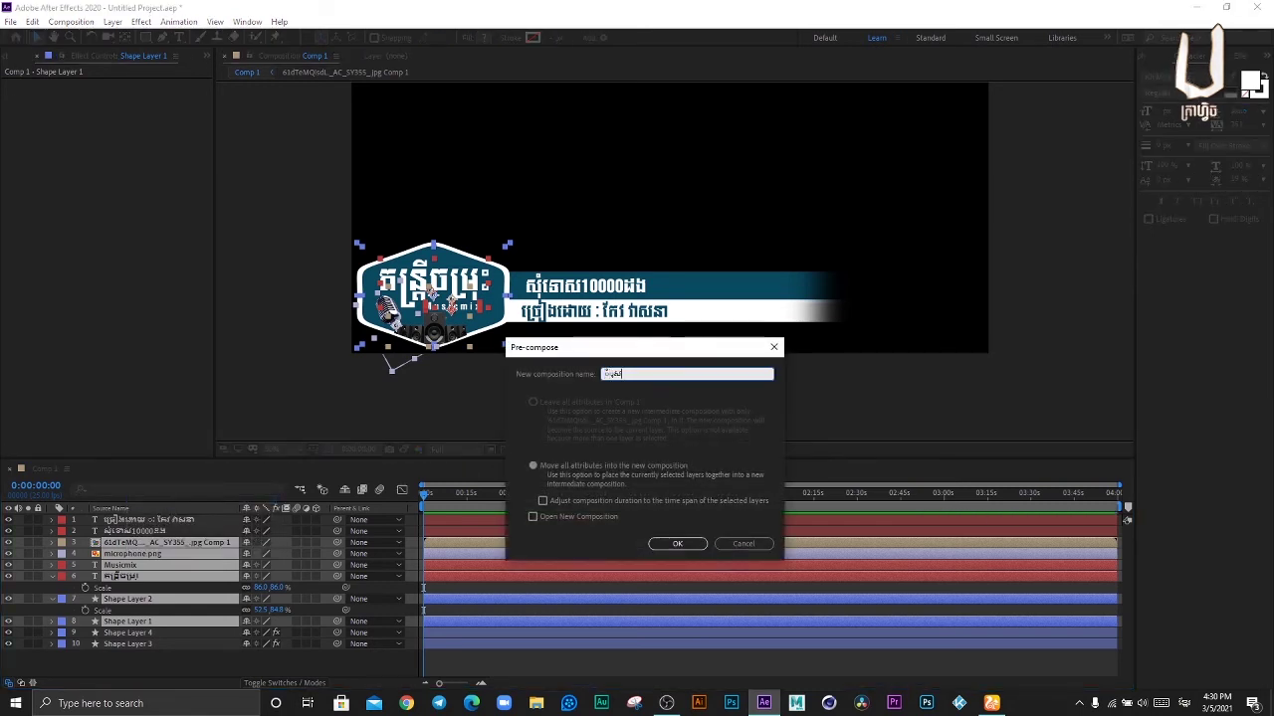
key("BackSpace")
key("BackSpace")
key("BackSpace")
key("alt+shift")
type("Mus")
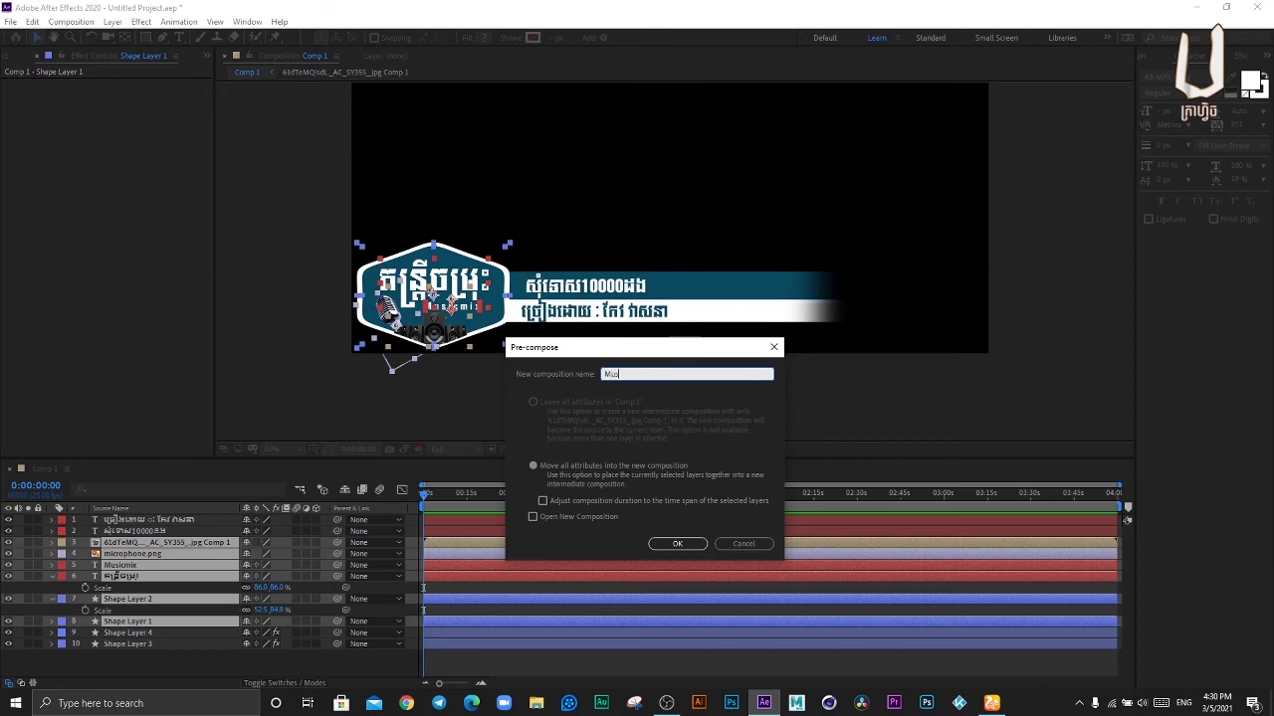
type("ic Mi")
type("x")
type(" K")
left_click(661, 542)
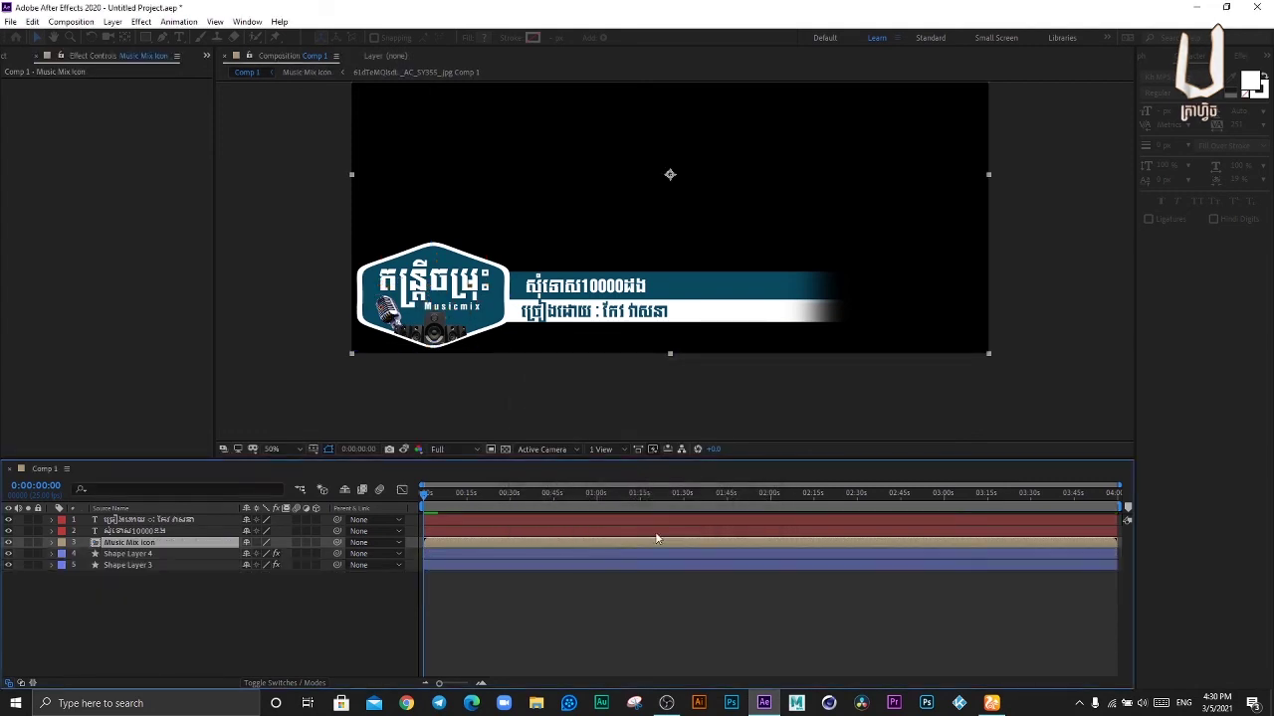
Step: Bring the Music Mix Icon layer to the top of the layer stack
left_click(123, 552)
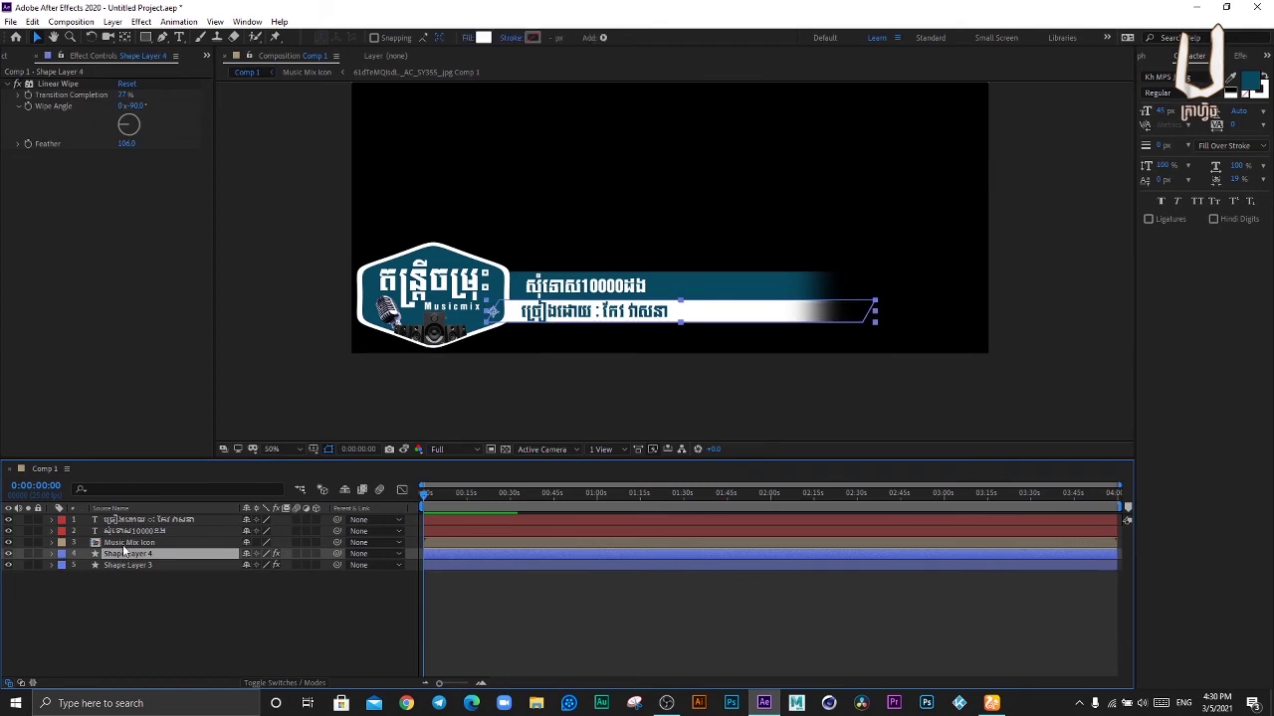
left_click(125, 542)
key("ctrl+shift+bracketleft")
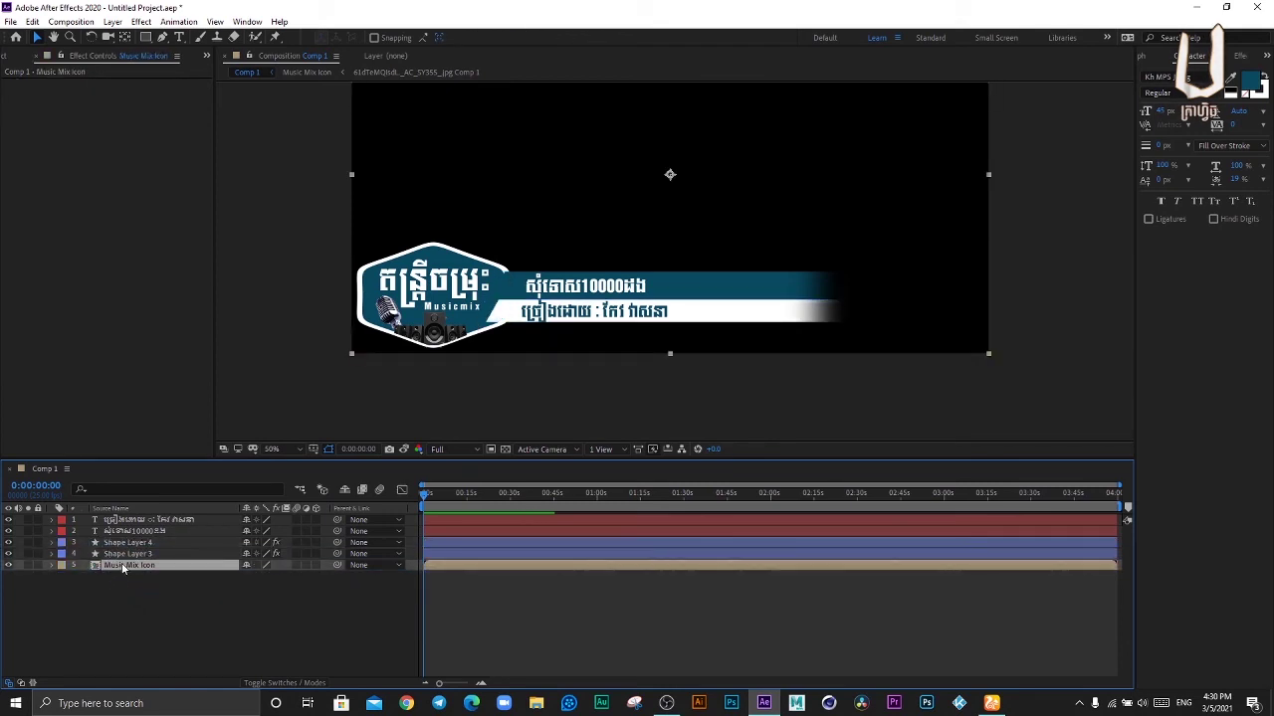
key("ctrl+shift+bracketright")
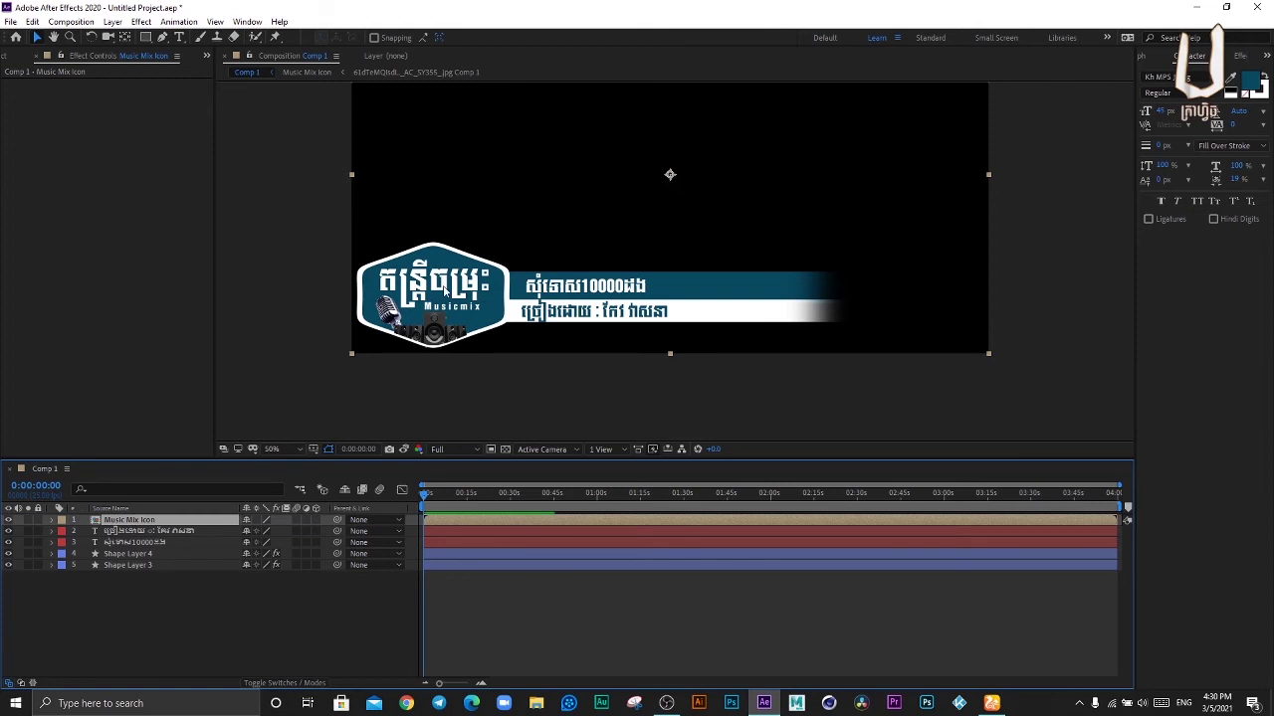
Step: Reposition the Music Mix Icon's anchor point with the Pan Behind tool
key("y")
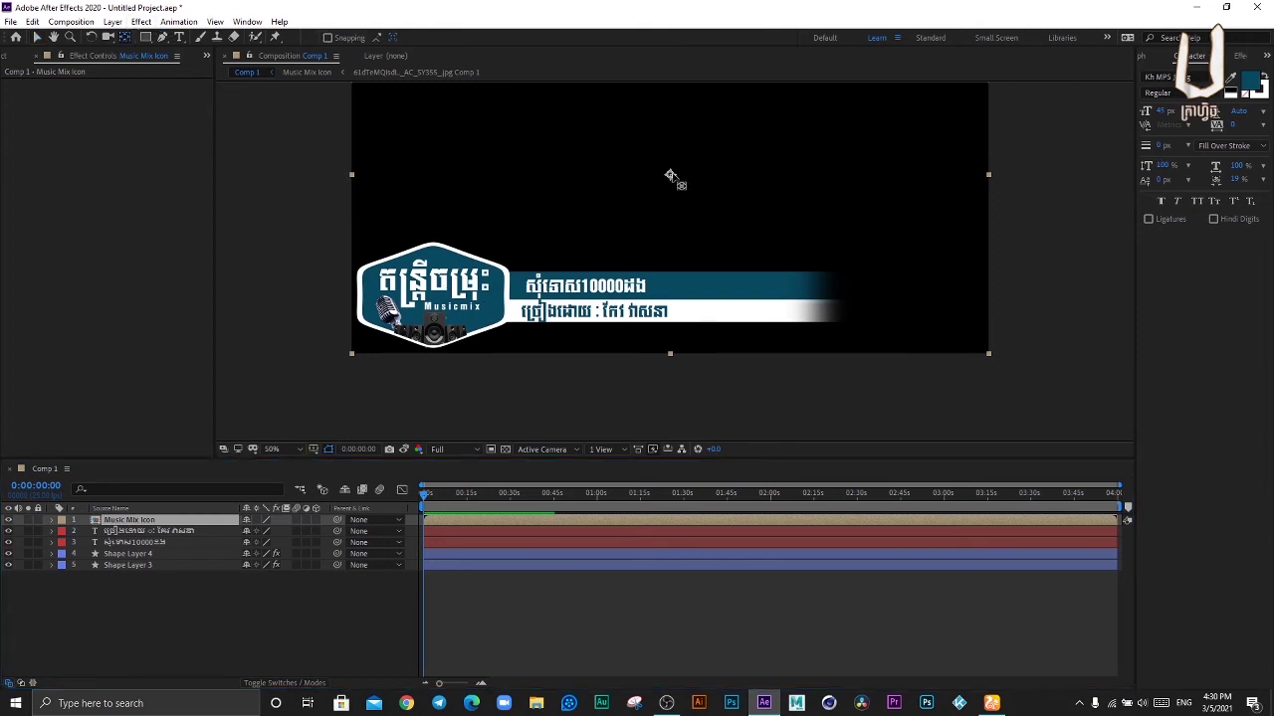
left_click_drag(672, 179, 666, 180)
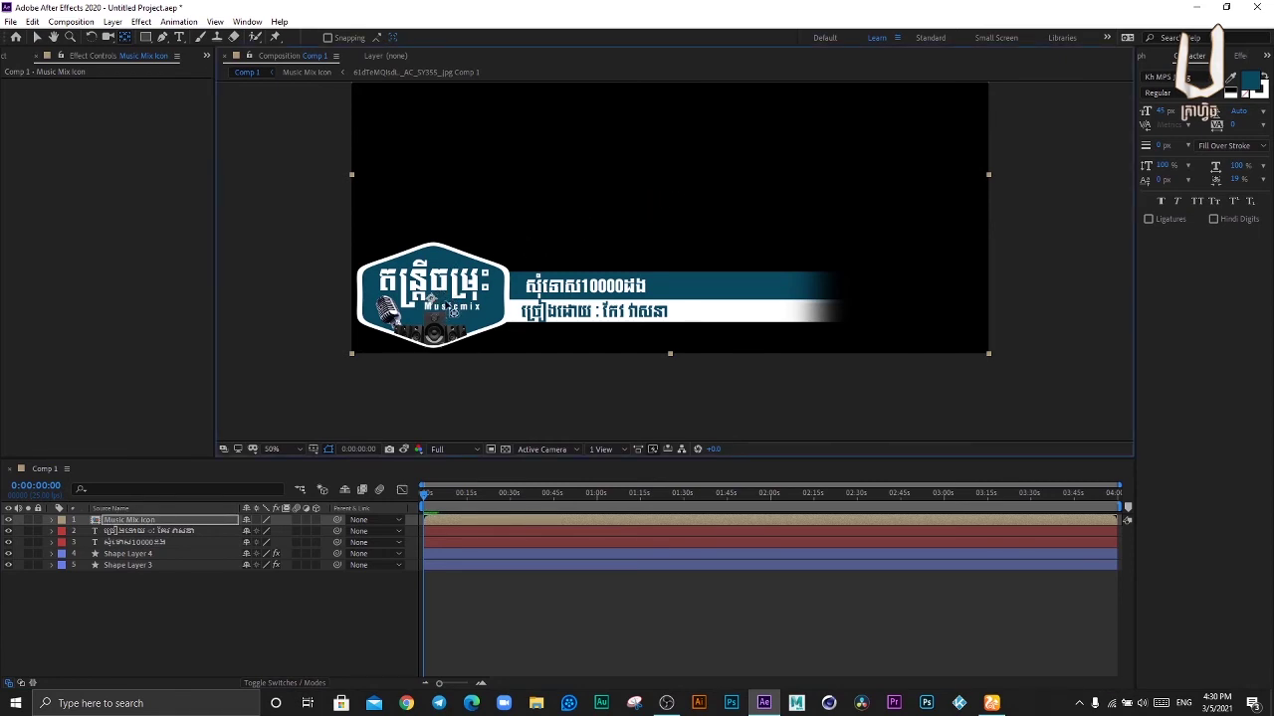
left_click(38, 37)
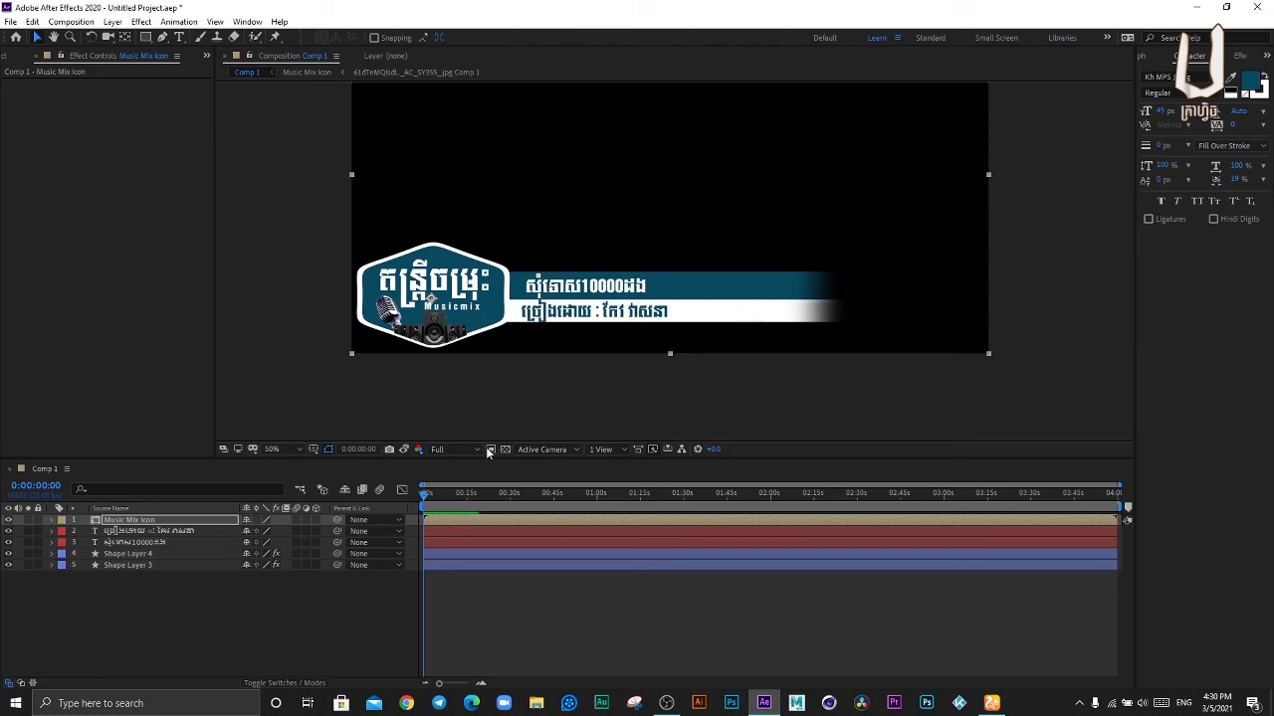
Step: Select Shape Layer 4, the white bar, and expand its property groups
left_click(151, 534)
left_click(144, 542)
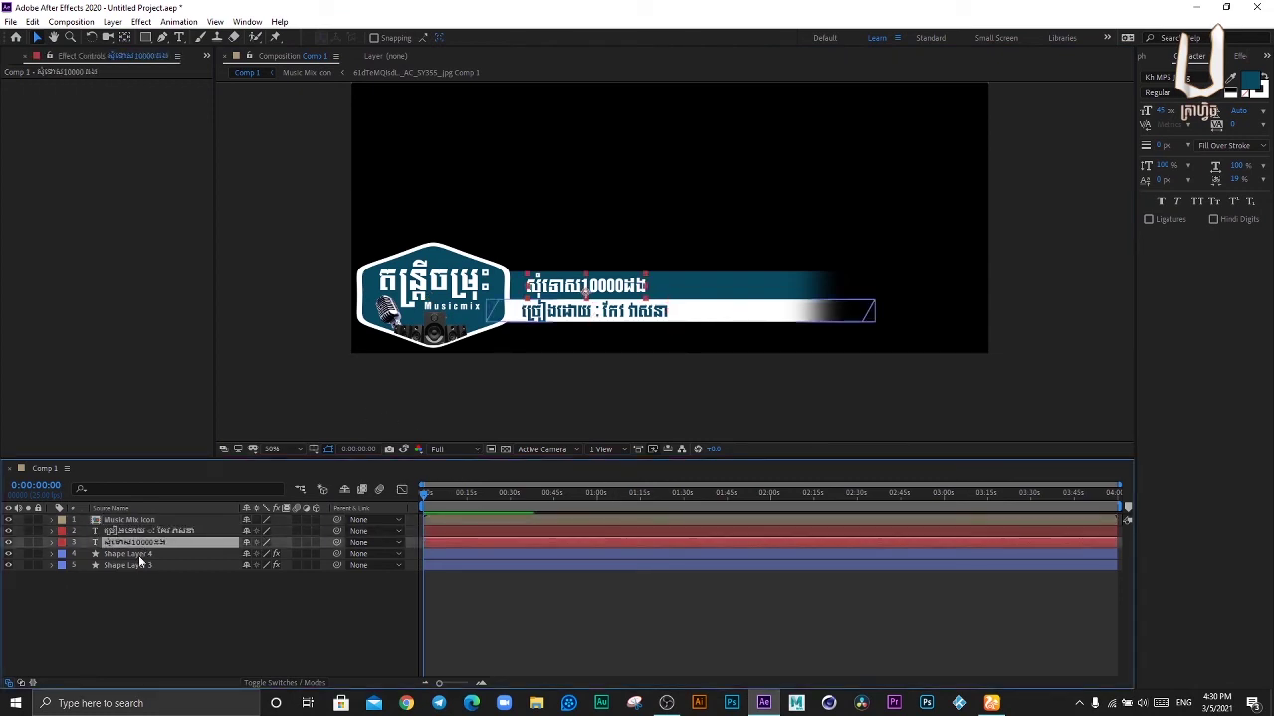
left_click(138, 554)
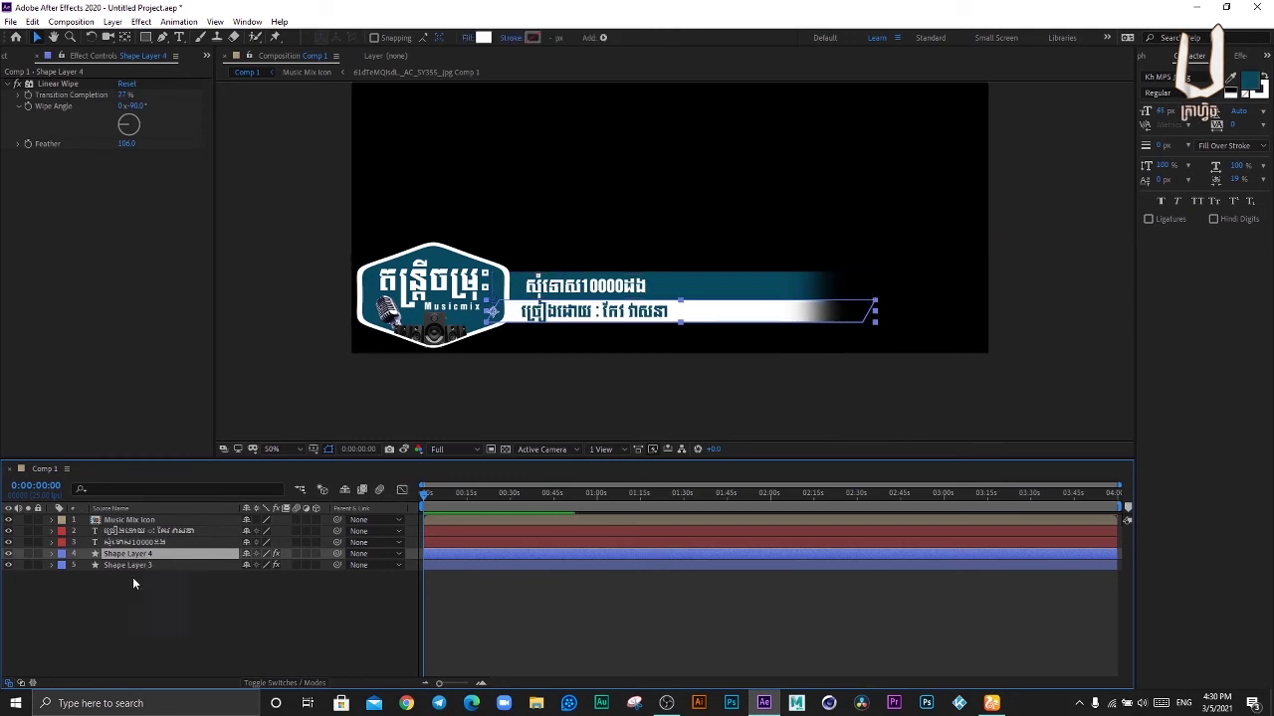
left_click(52, 554)
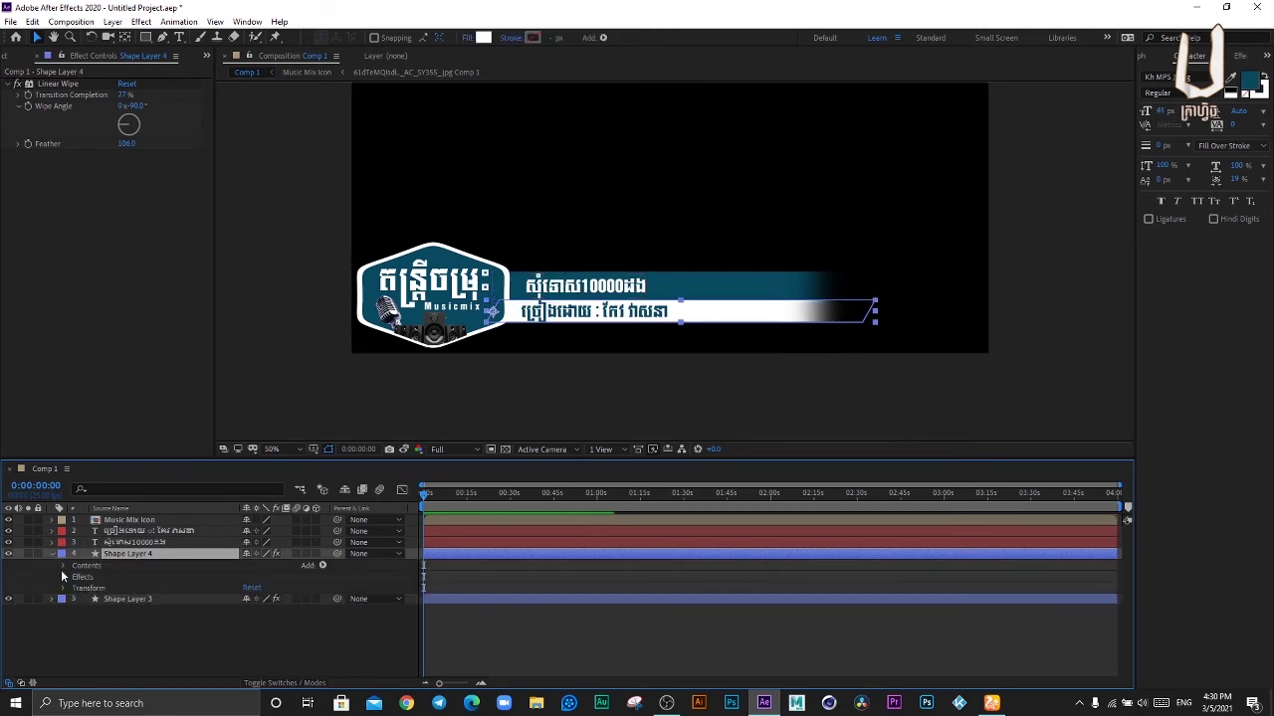
Step: Keyframe the white bar's (Shape Layer 4) Scale from 0% width at 0:00 to full width at frame 20
left_click(63, 588)
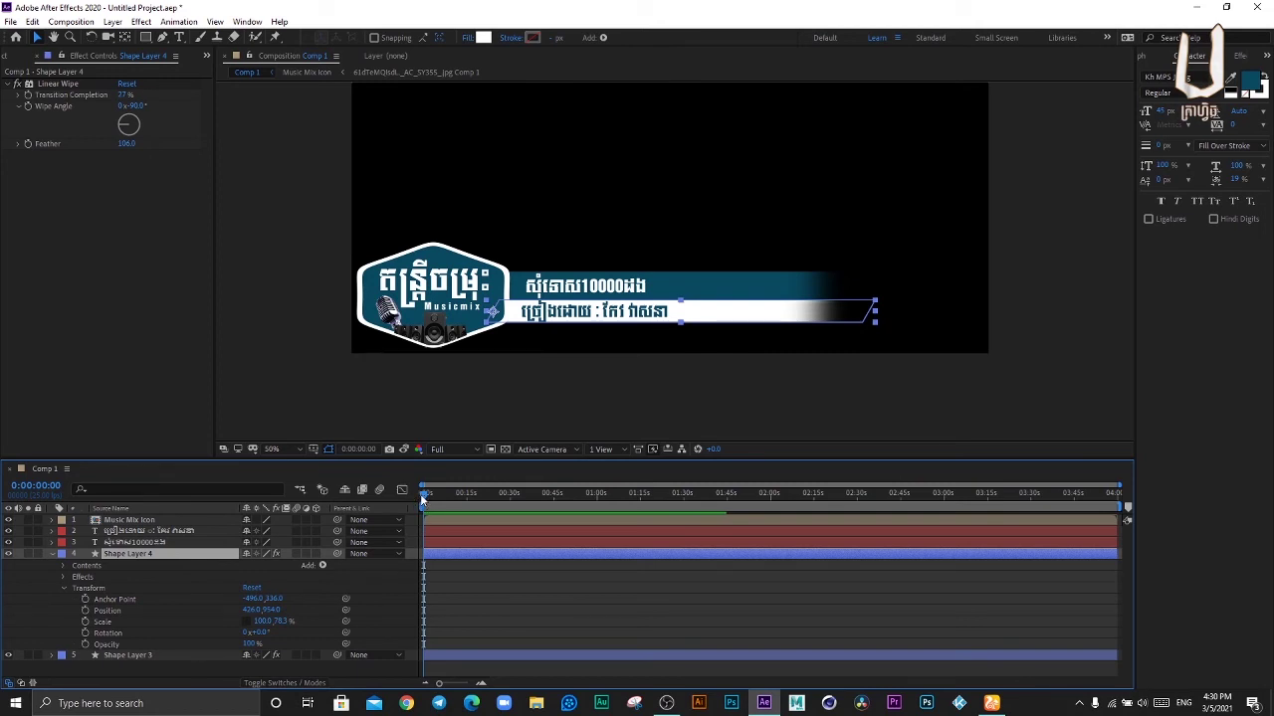
left_click_drag(420, 493, 422, 493)
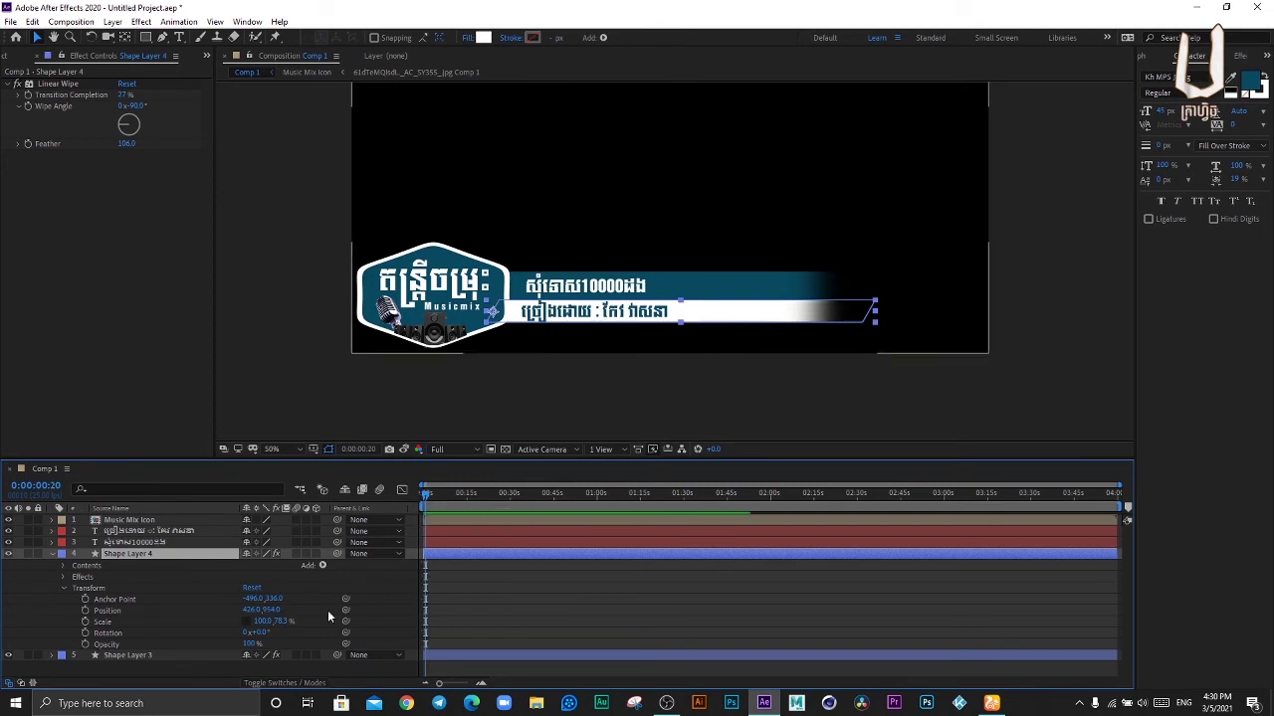
left_click(85, 622)
scroll(423, 611, "up", 5)
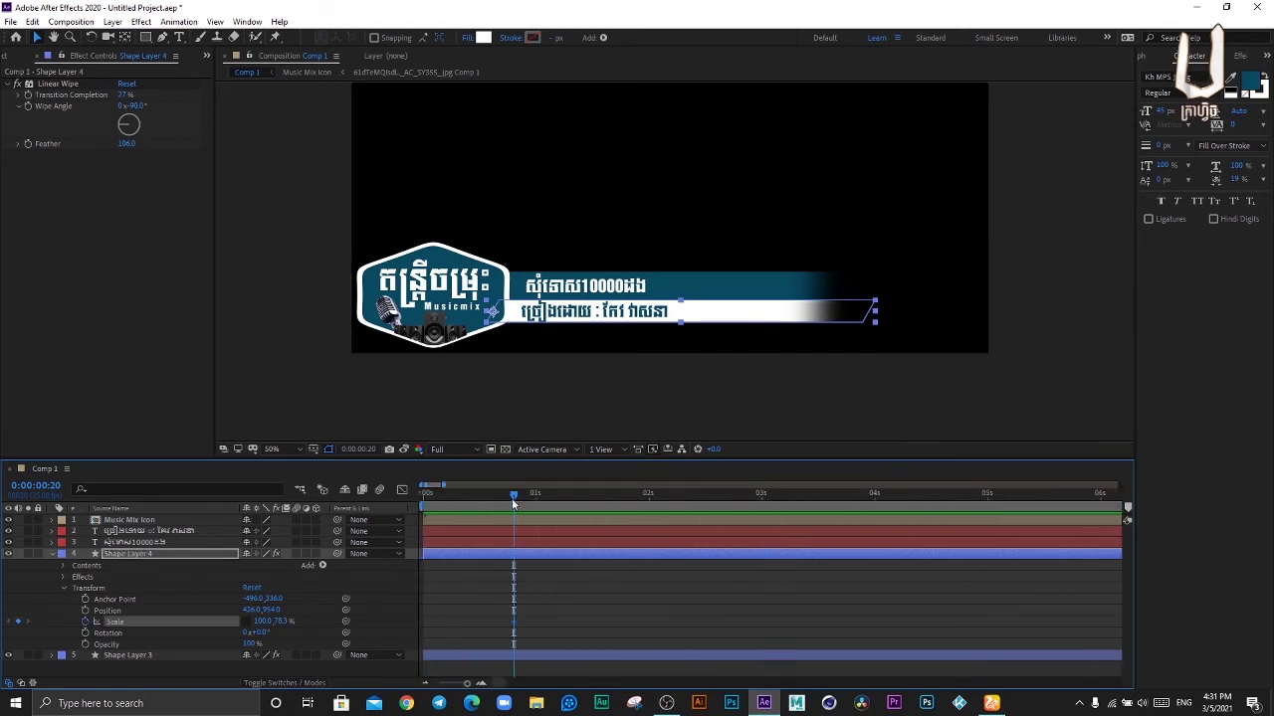
left_click_drag(513, 493, 500, 493)
key("Home")
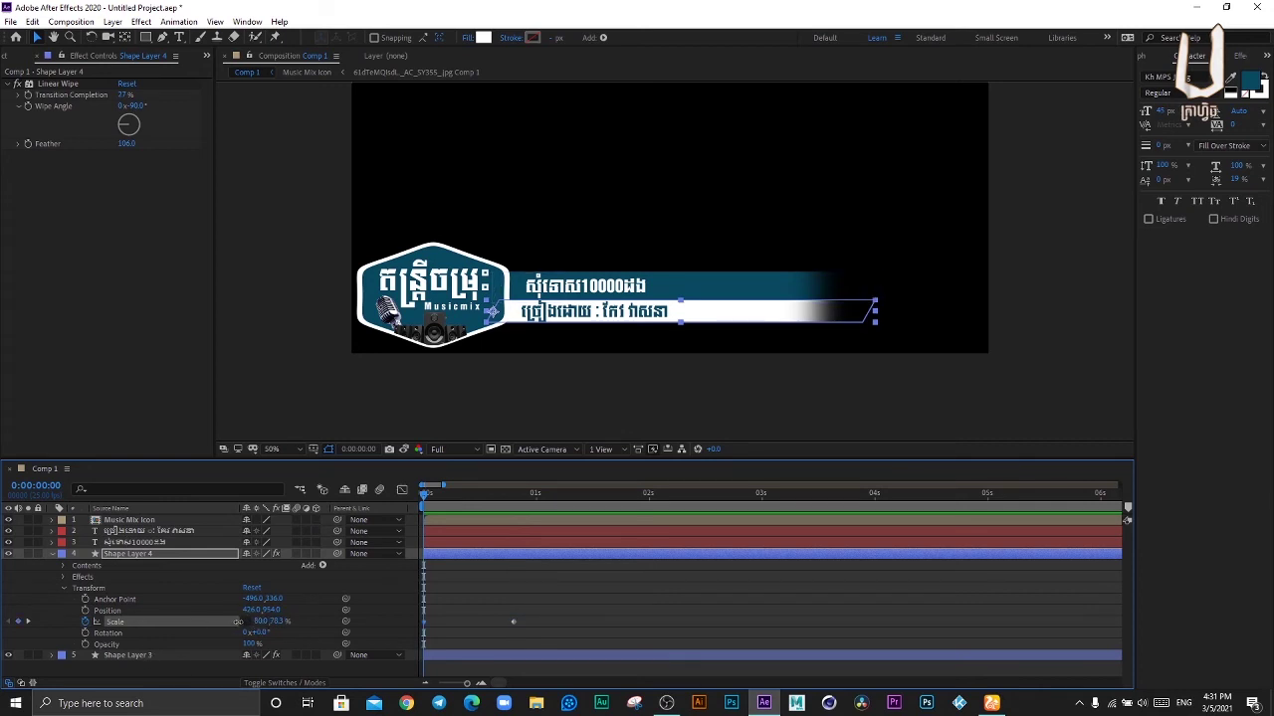
left_click_drag(261, 621, 293, 634)
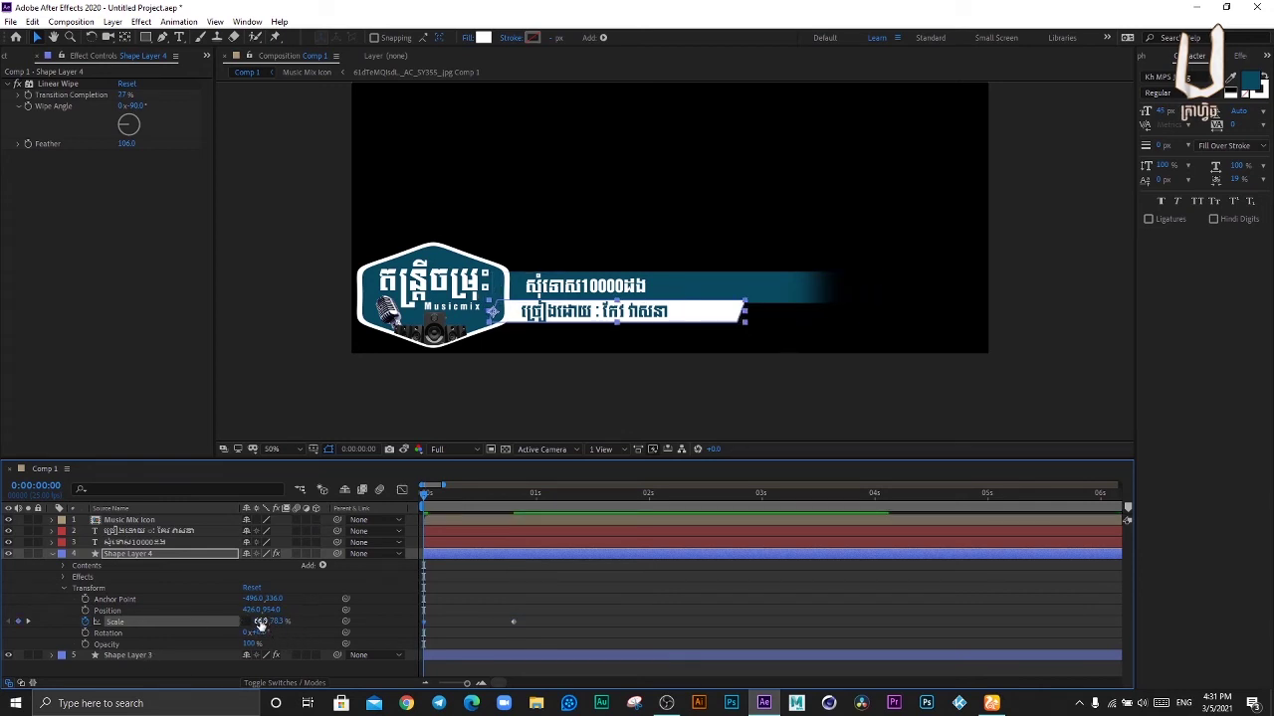
left_click(263, 621)
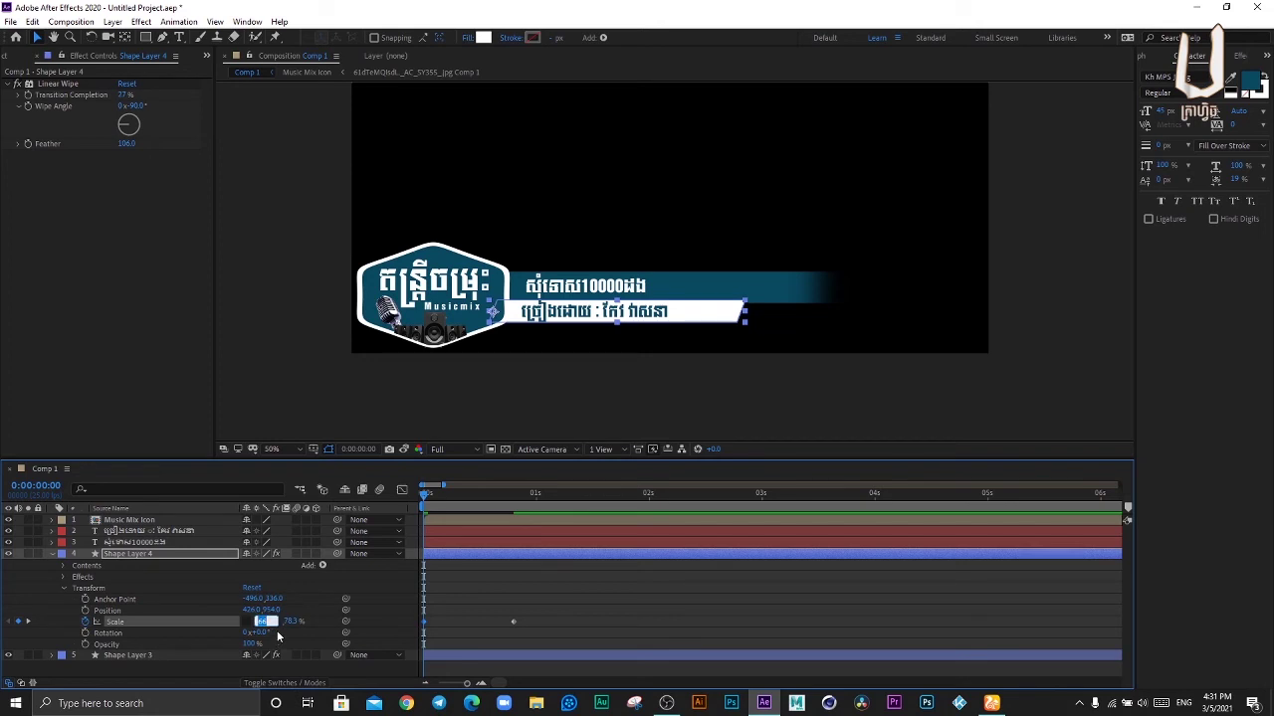
type("0")
left_click(315, 598)
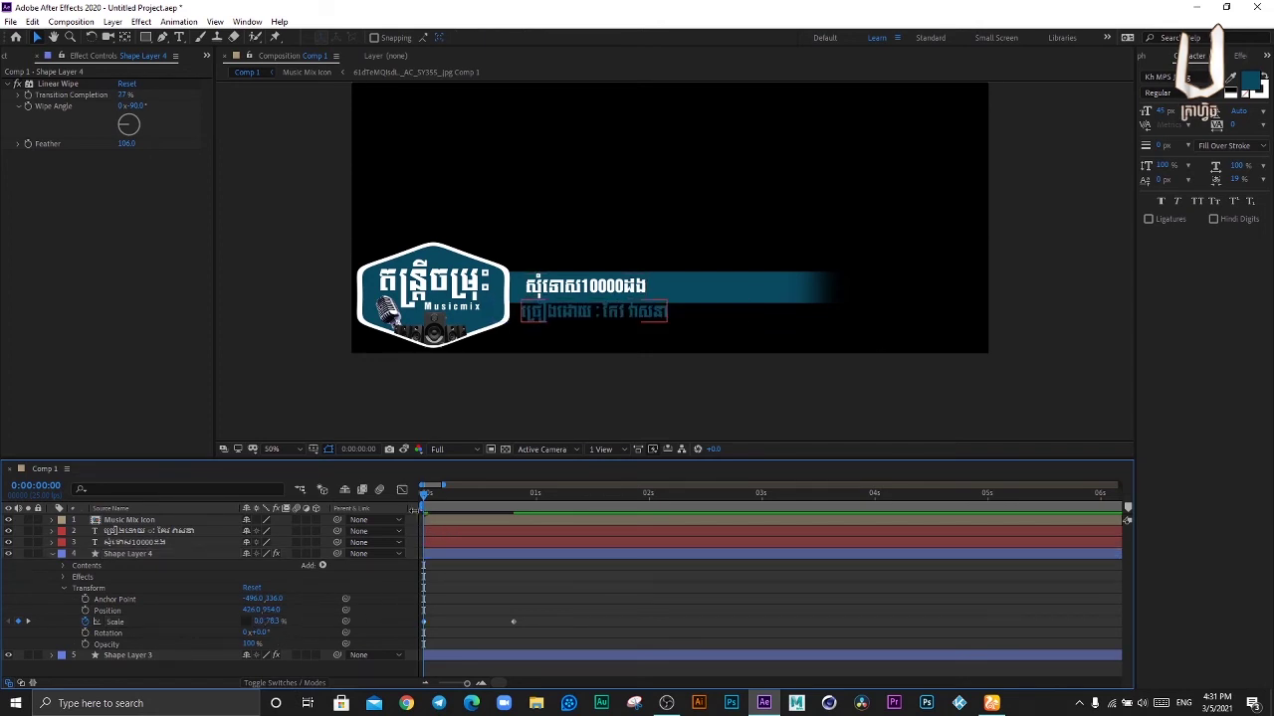
Step: Keyframe the blue bar's (Shape Layer 3) Scale from 0,110% at 0:00 to 100,110% at frame 20
left_click_drag(461, 514, 515, 522)
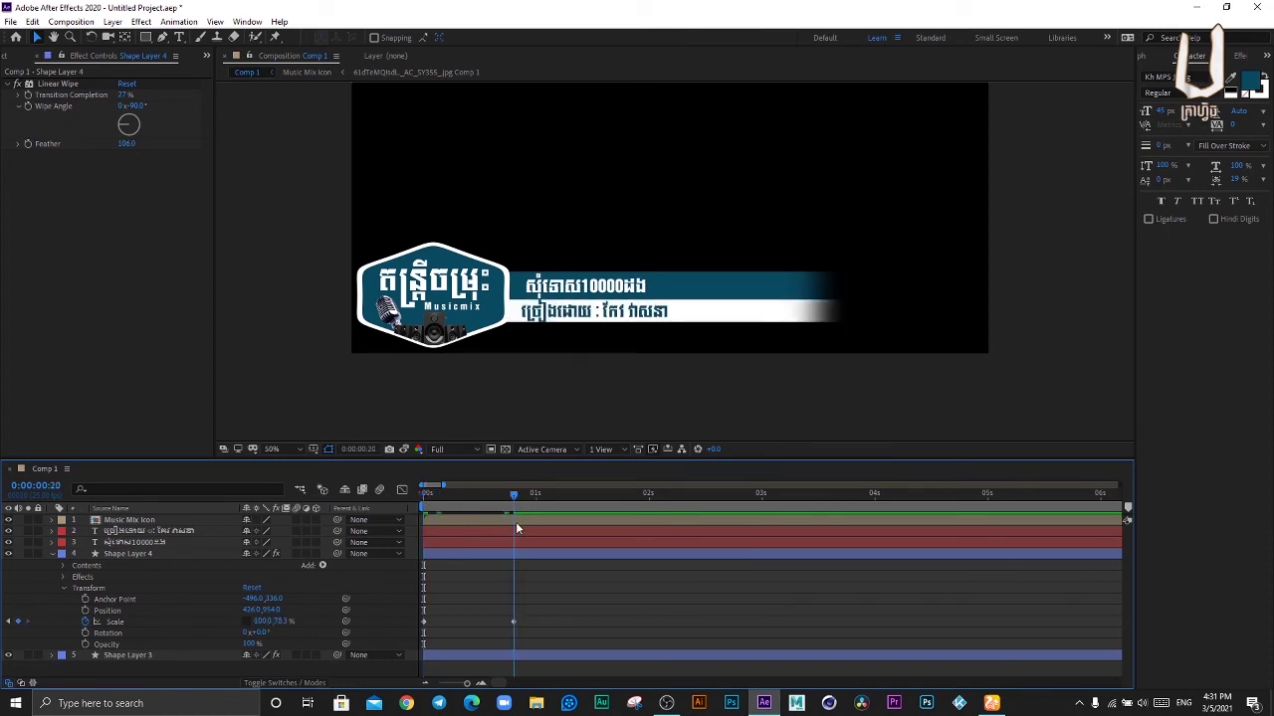
left_click(498, 555)
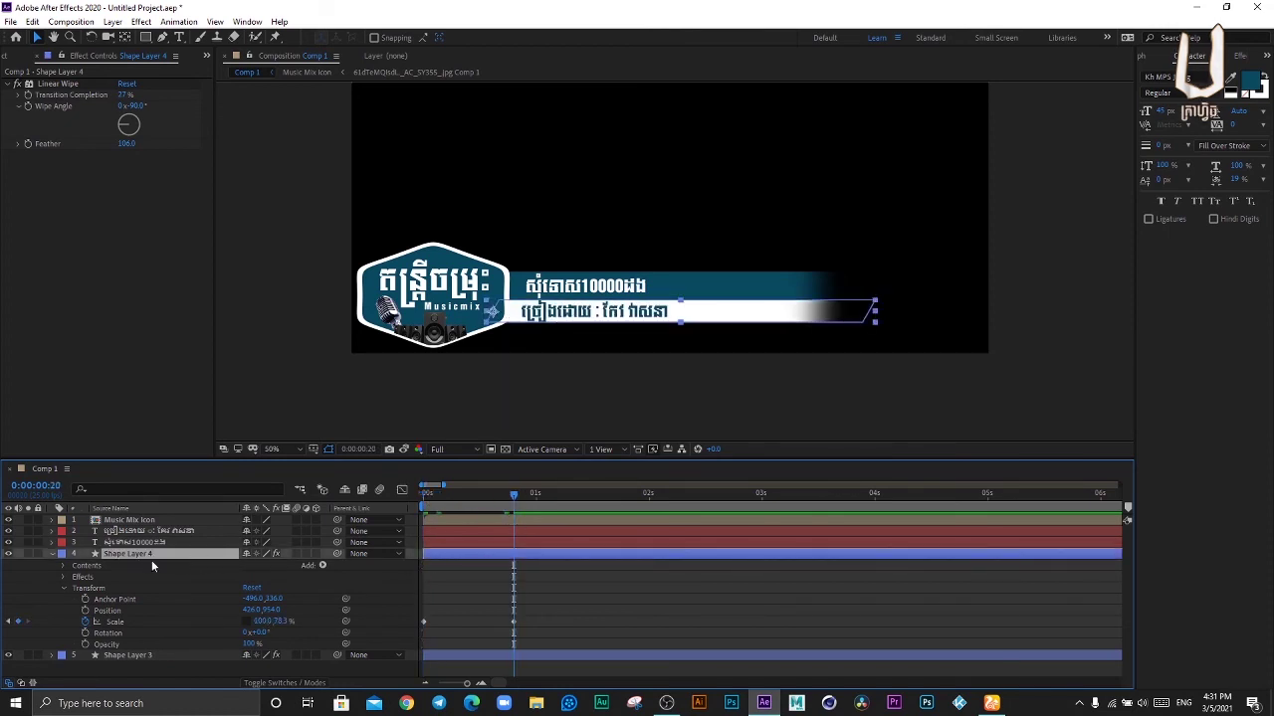
left_click(51, 554)
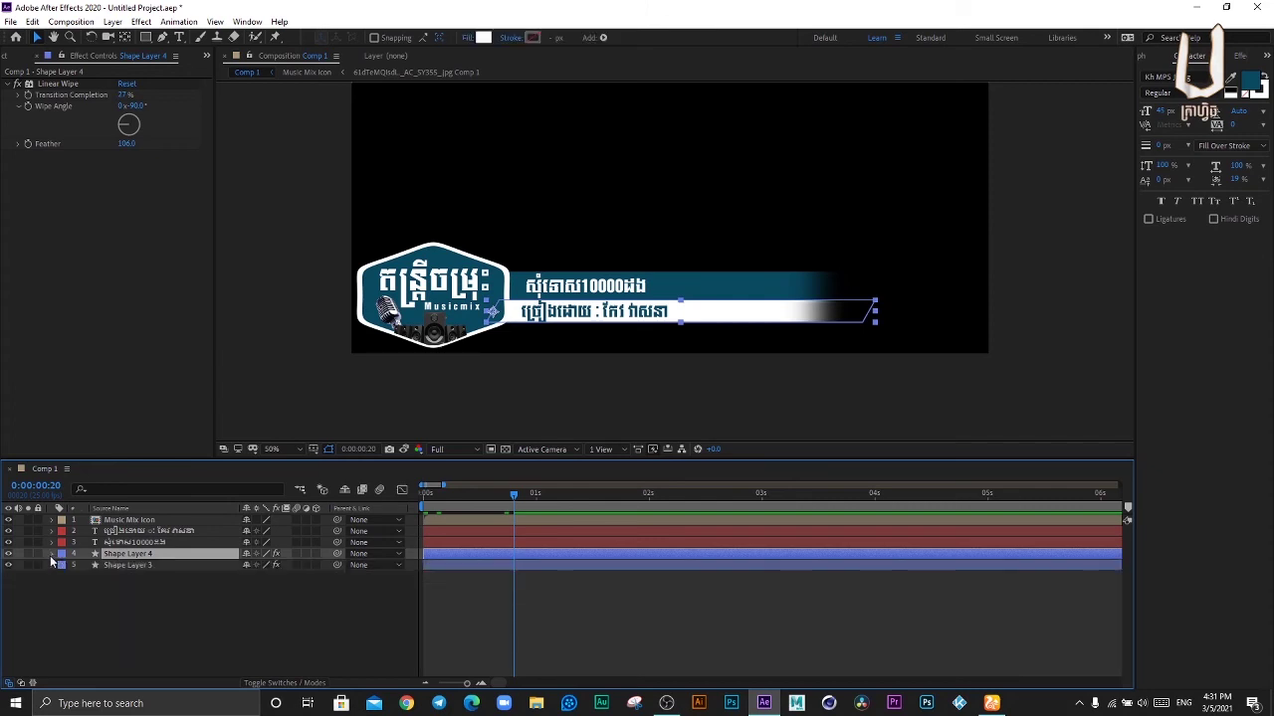
left_click(151, 567)
key("s")
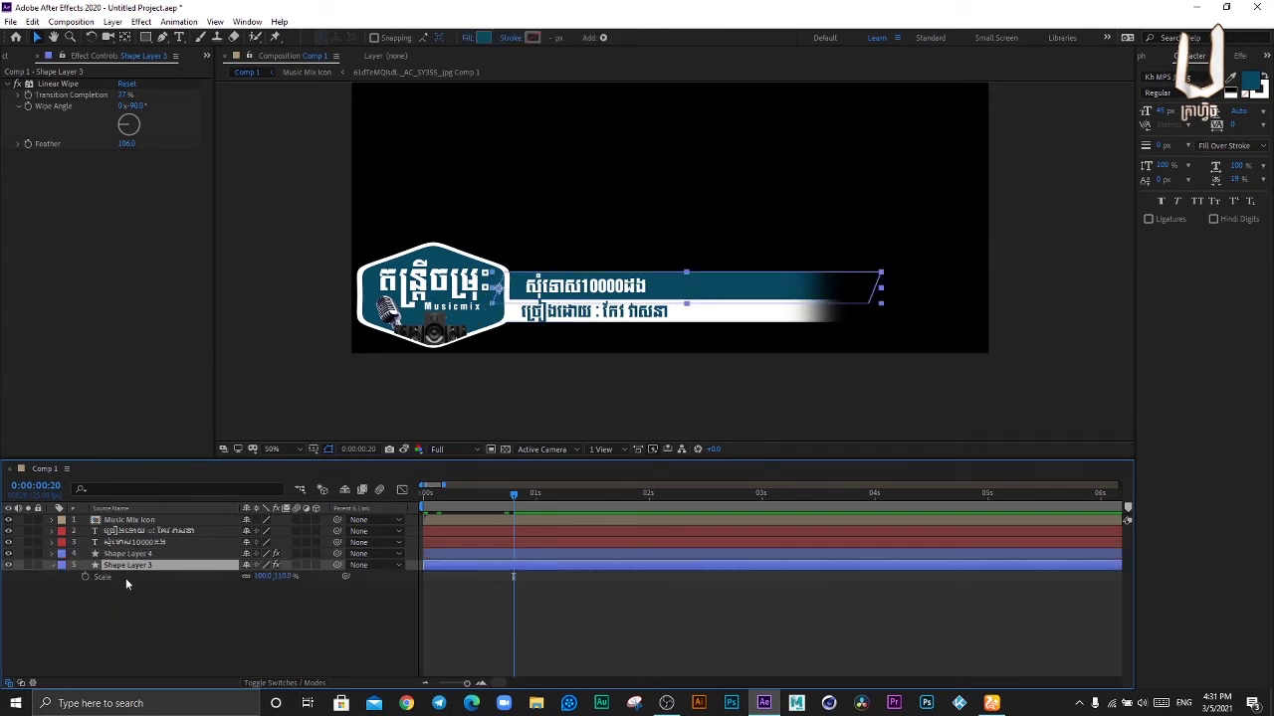
left_click(85, 578)
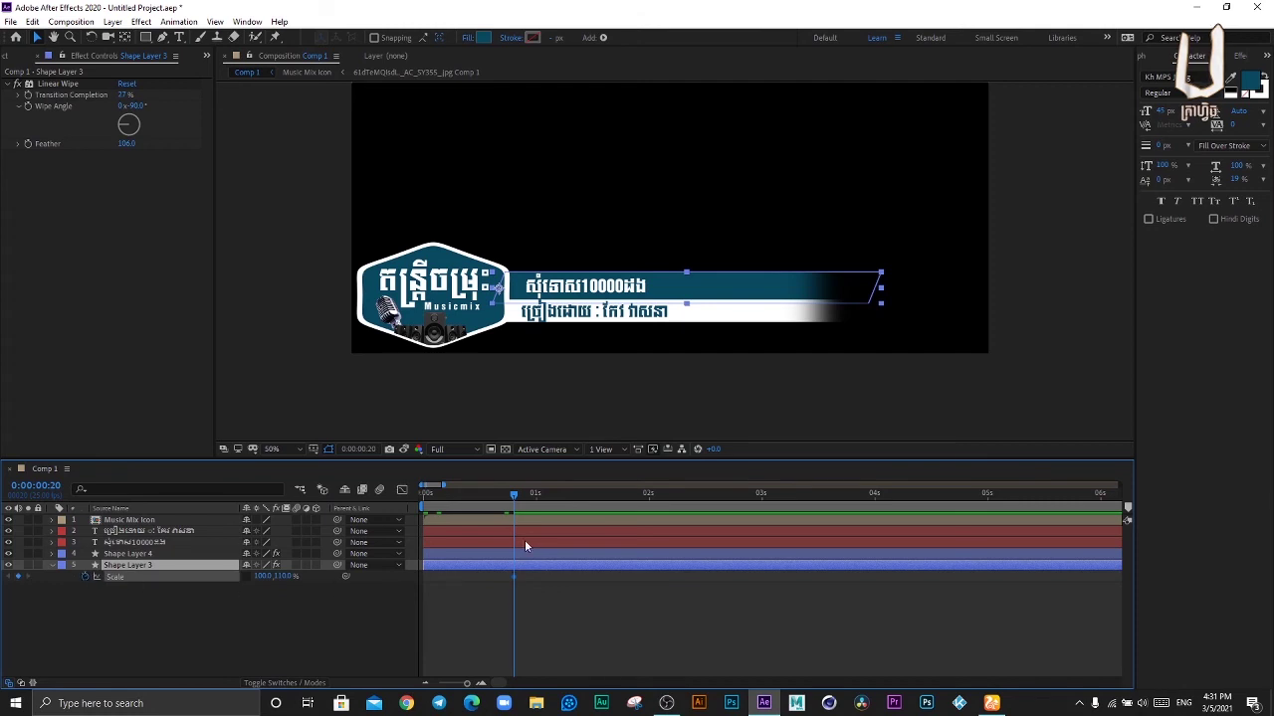
left_click_drag(512, 497, 437, 510)
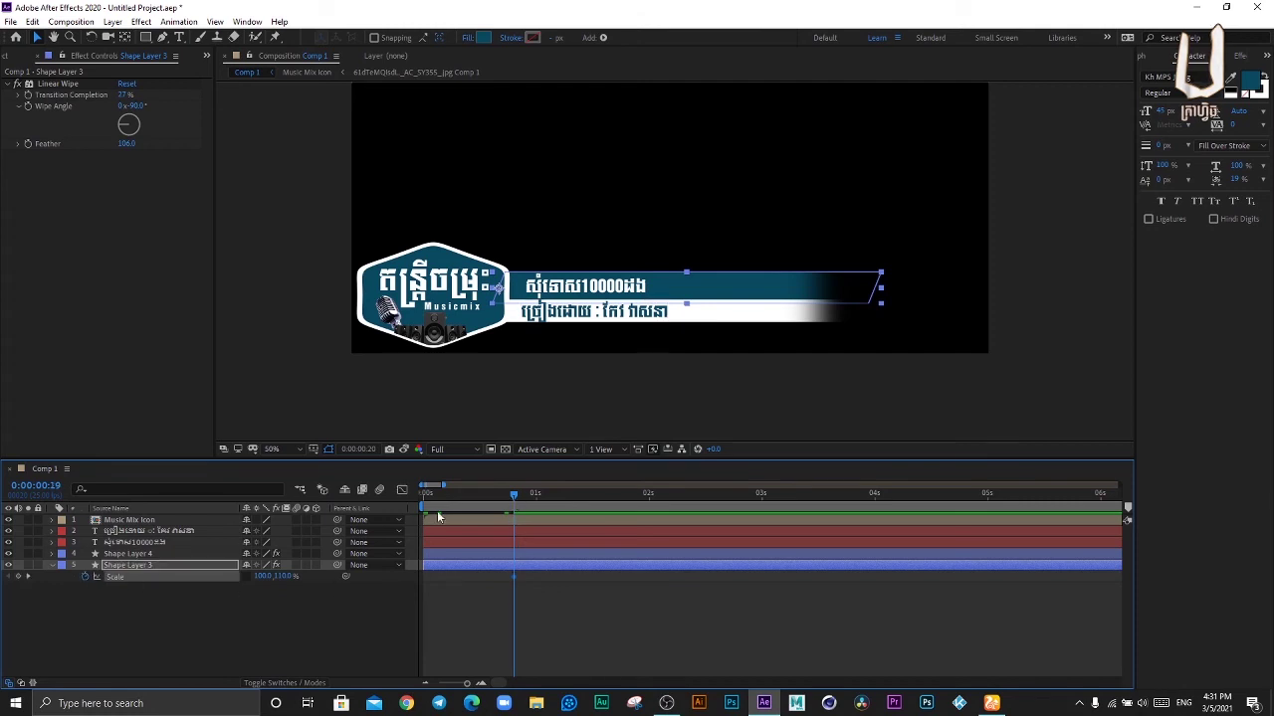
left_click(262, 576)
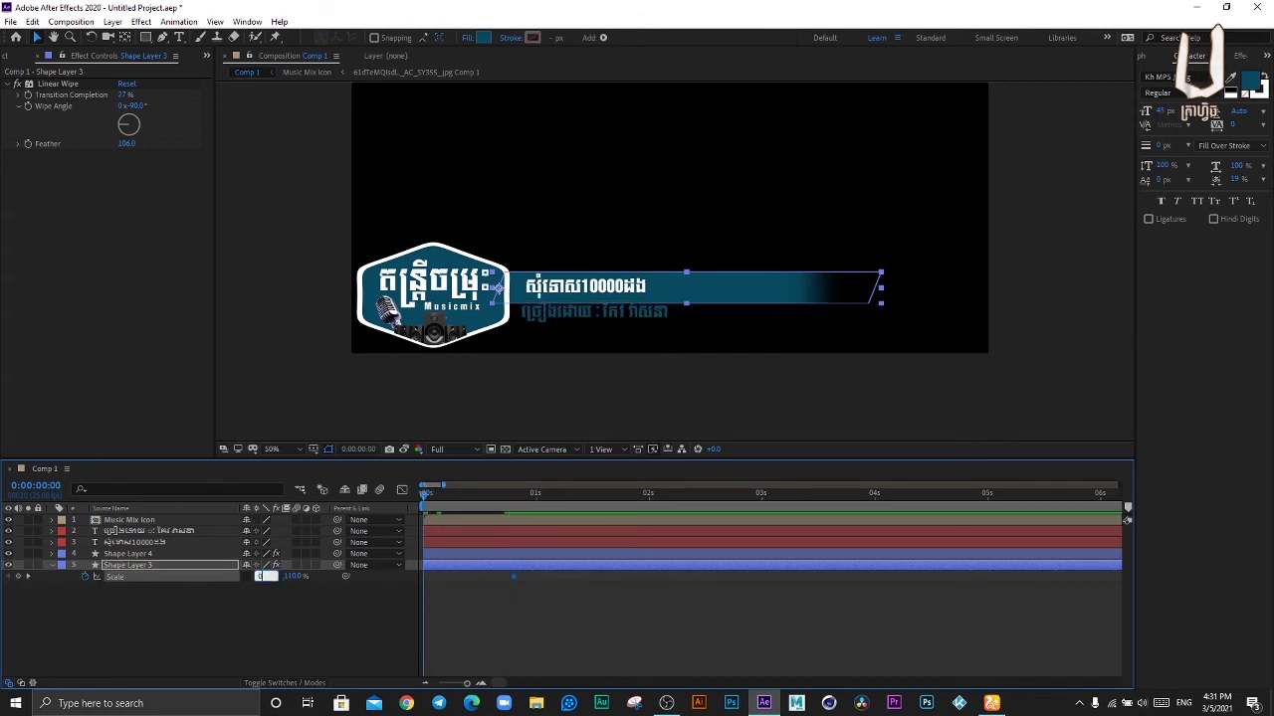
type("0")
left_click(273, 606)
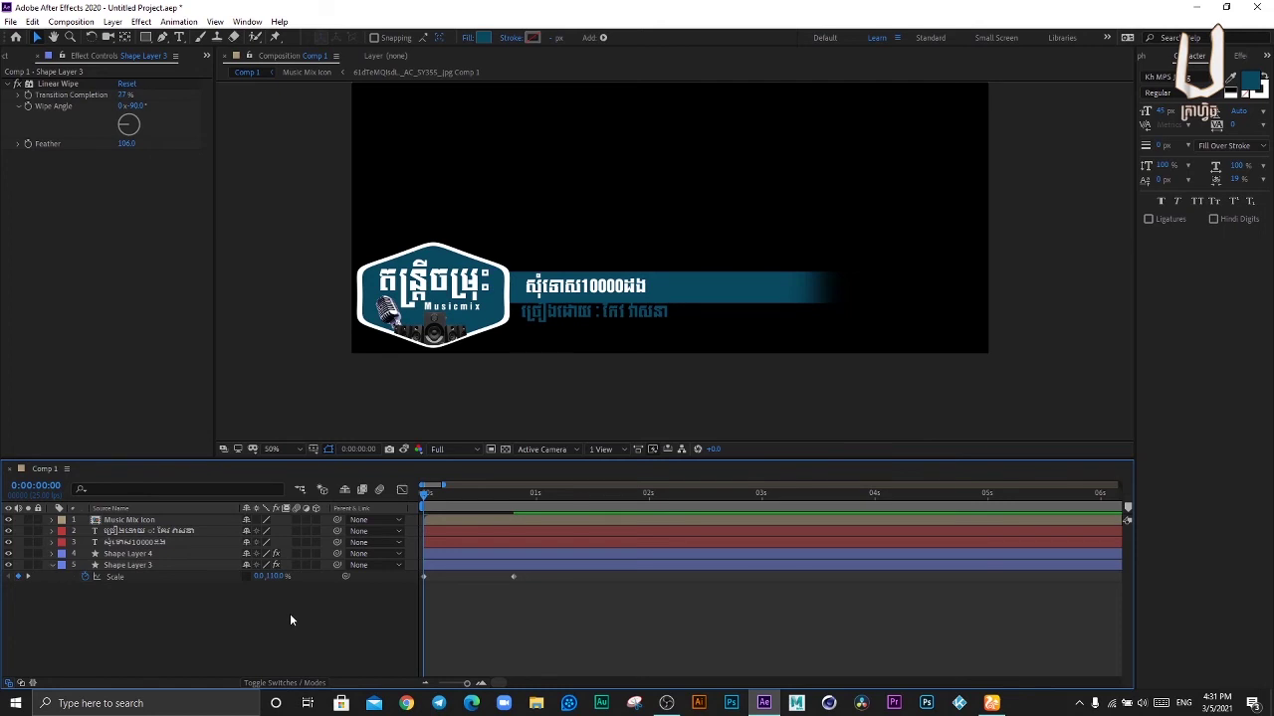
Step: Turn on Motion Blur for Shape Layers 4 and 3 and select both layers
left_click(296, 554)
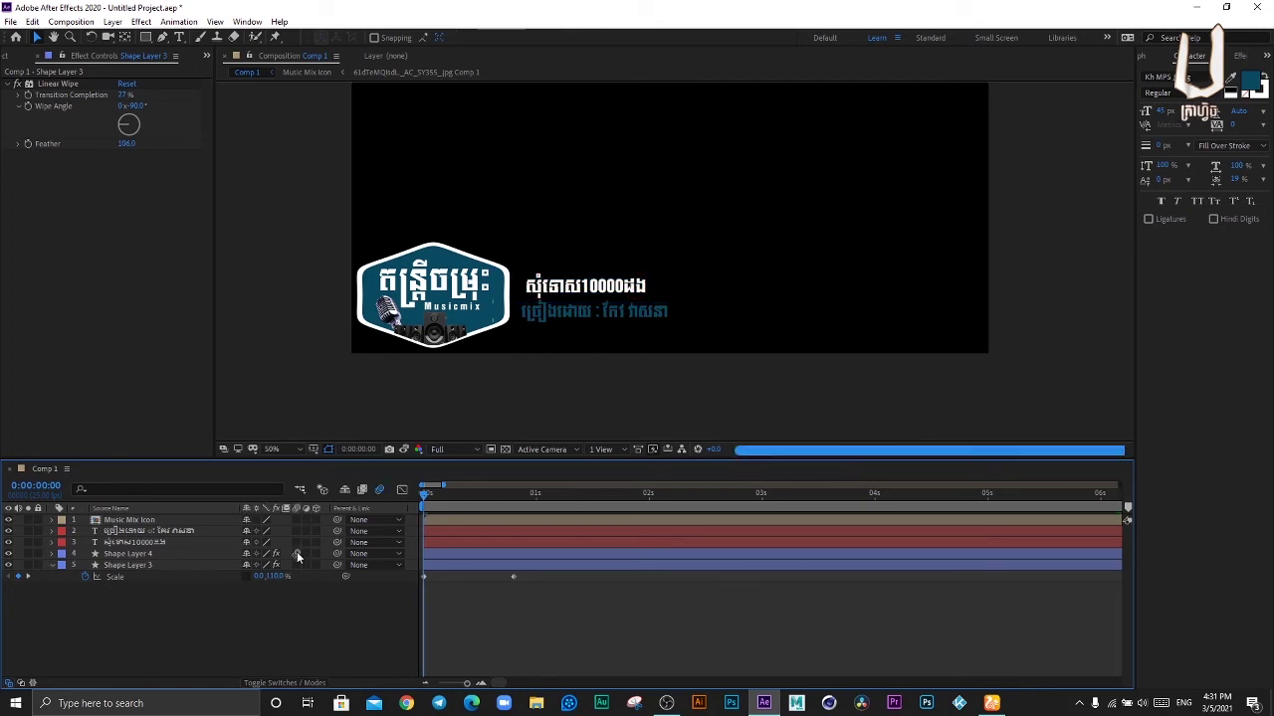
left_click(297, 566)
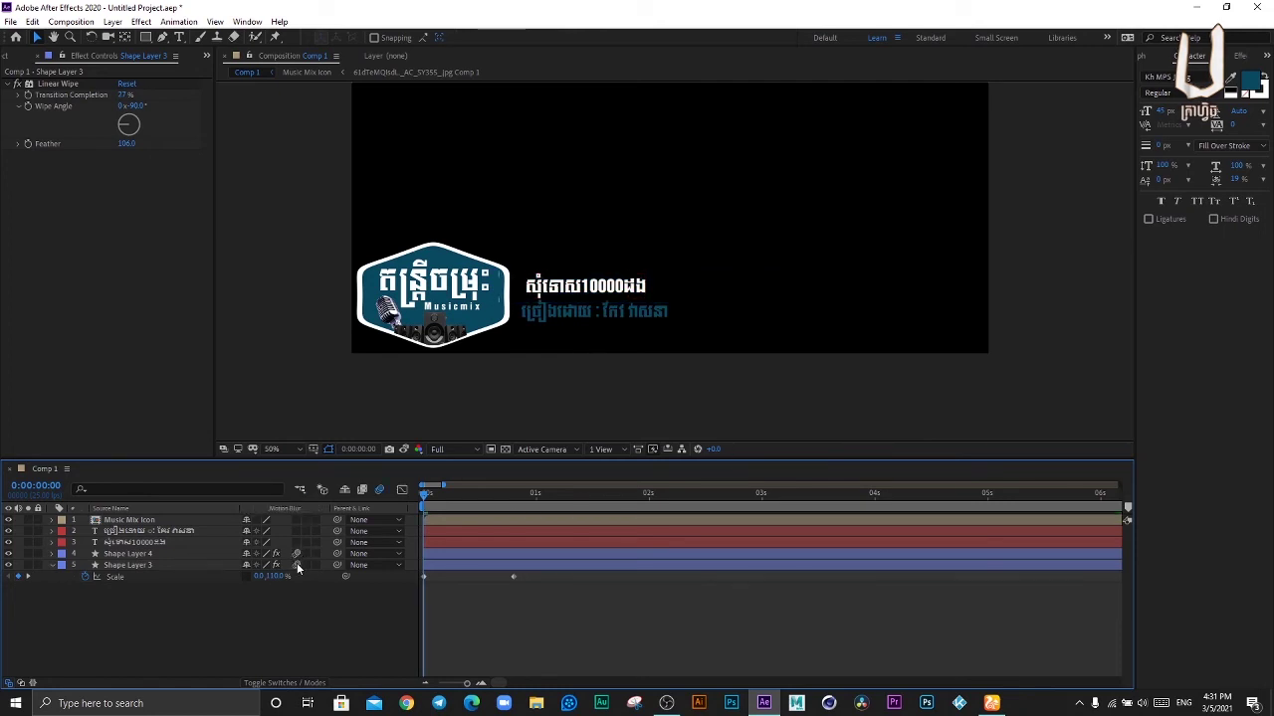
left_click(449, 554)
left_click(458, 564, "shift")
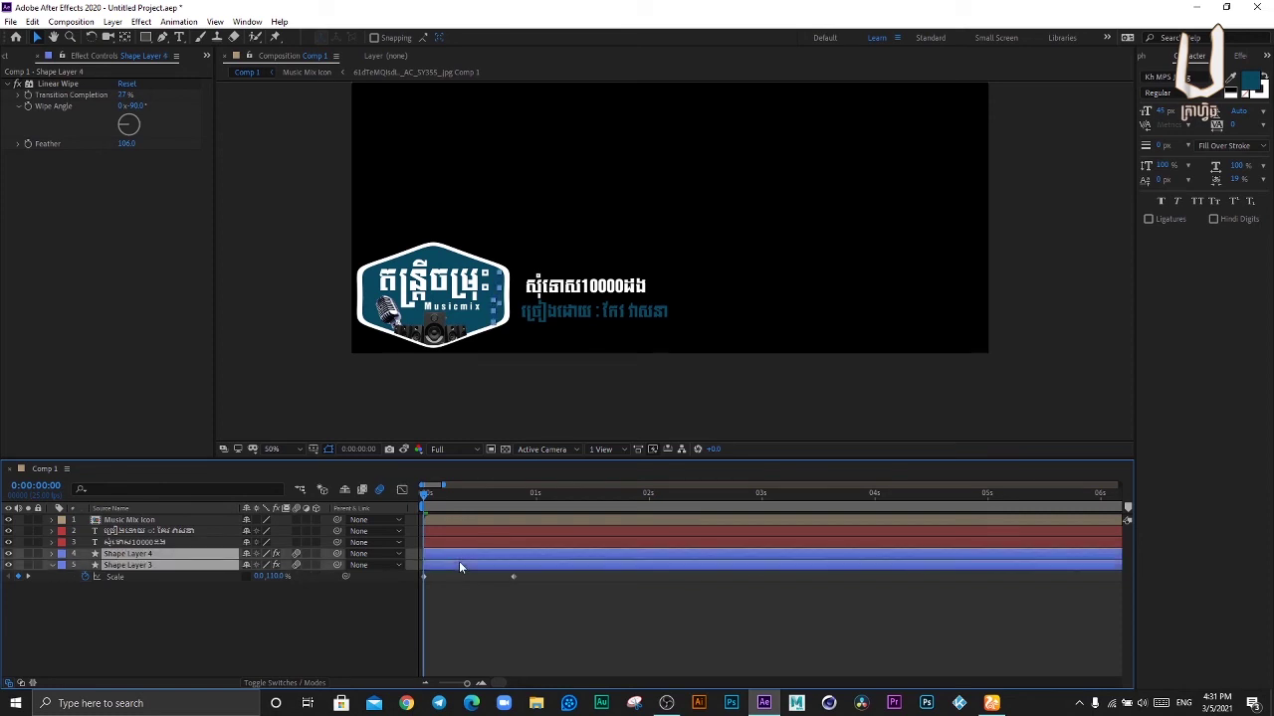
Step: Apply Easy Ease (F9) to all Scale keyframes of both bars, then select Music Mix Icon at 0:00
key("s")
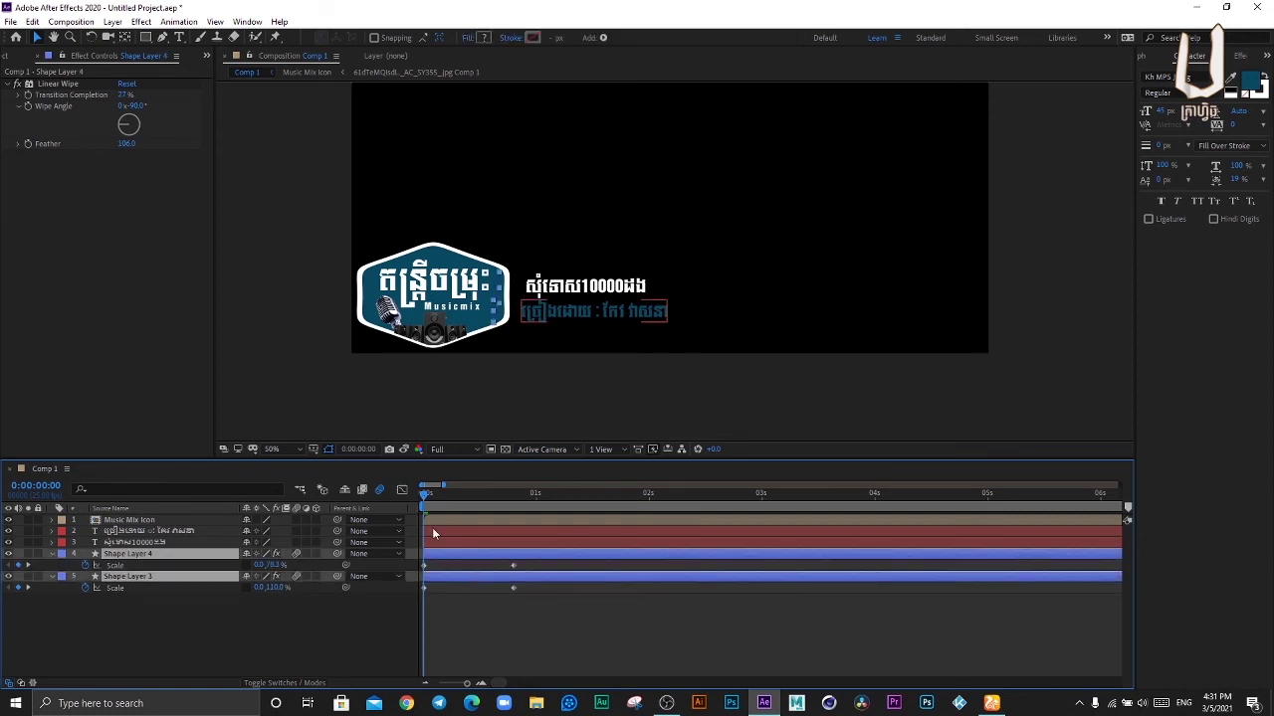
key("shift+Page_Down")
left_click(441, 611)
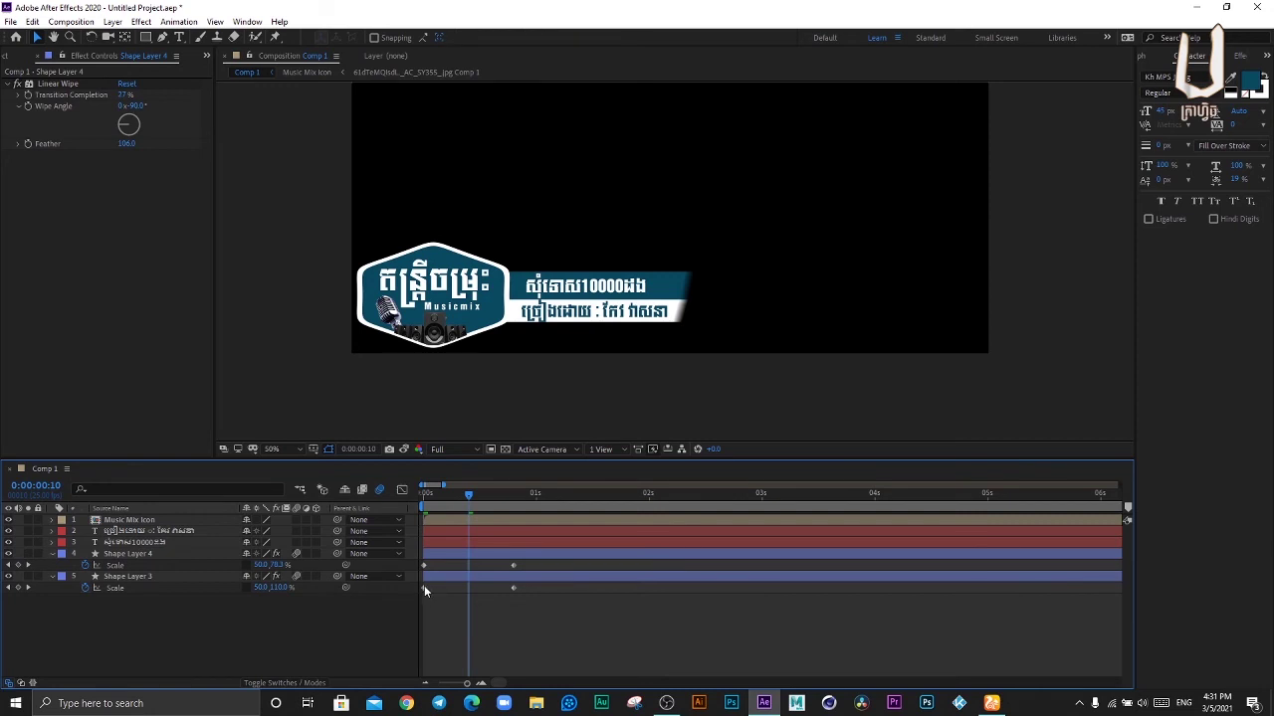
mouse_move(434, 602)
left_mouse_down()
mouse_move(418, 557)
mouse_move(471, 567)
left_mouse_up()
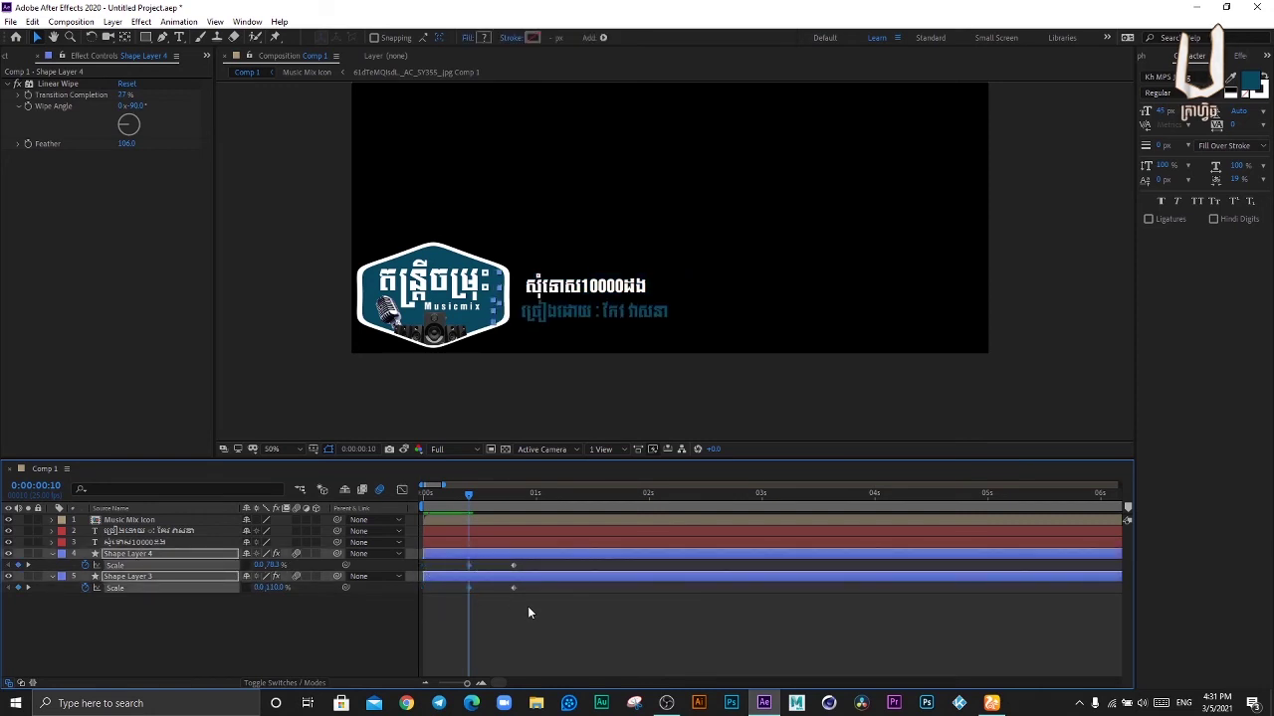
left_click_drag(554, 626, 463, 568)
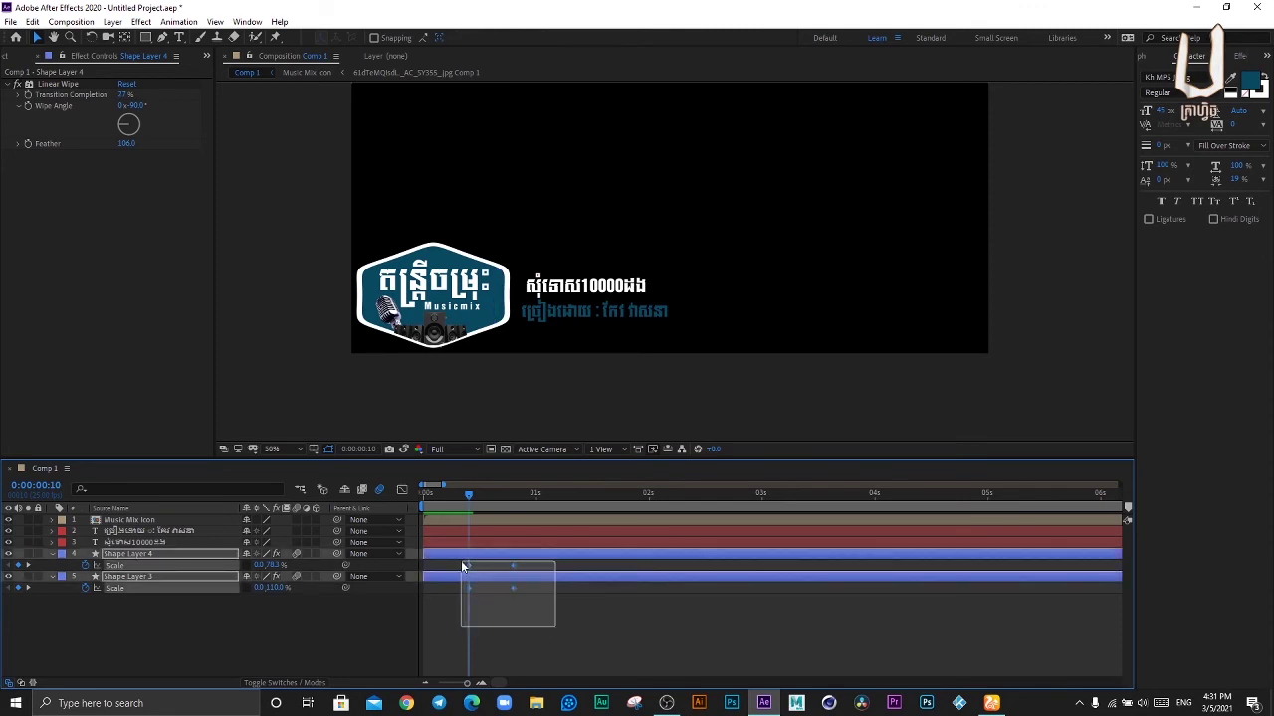
key("F9")
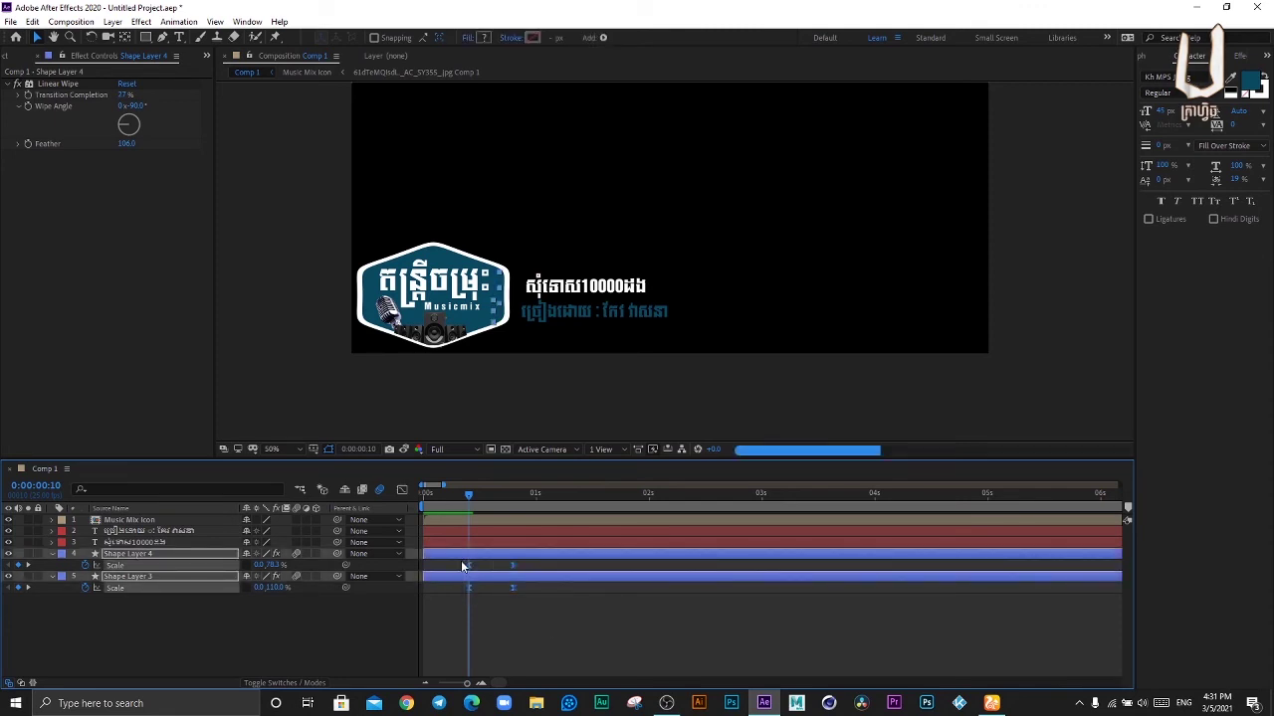
left_click(445, 609)
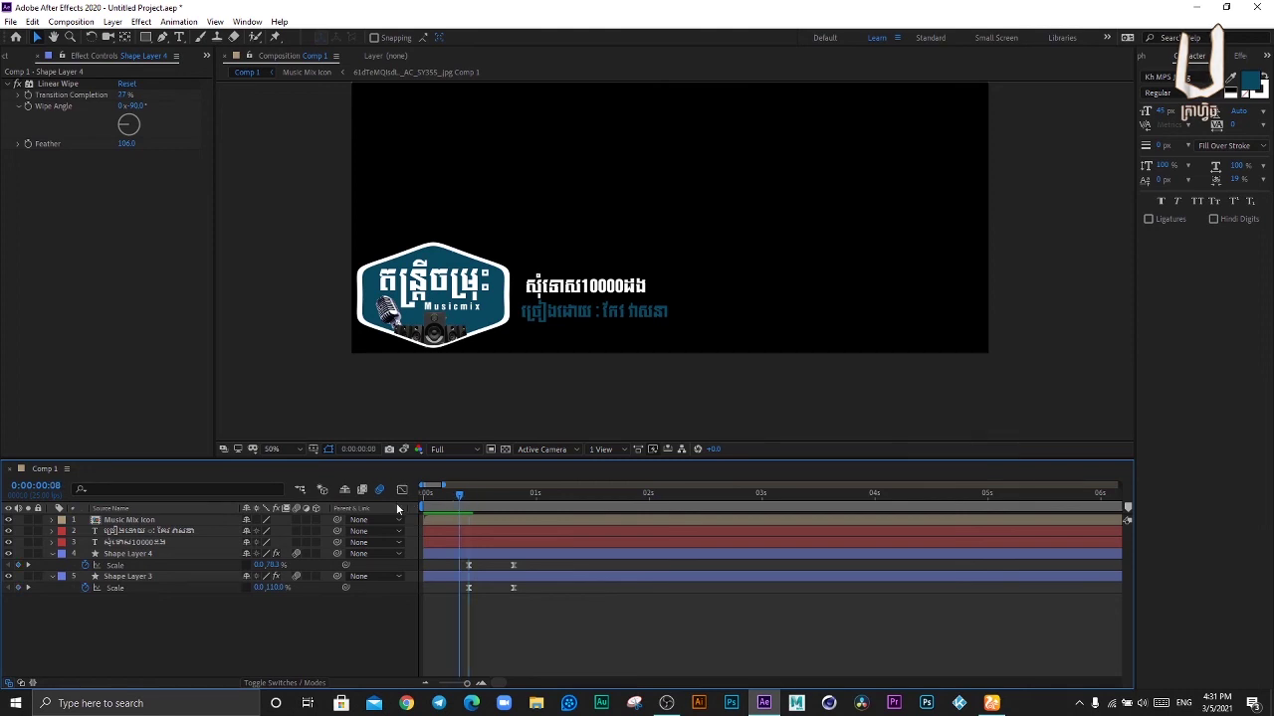
key("Home")
left_click(128, 521)
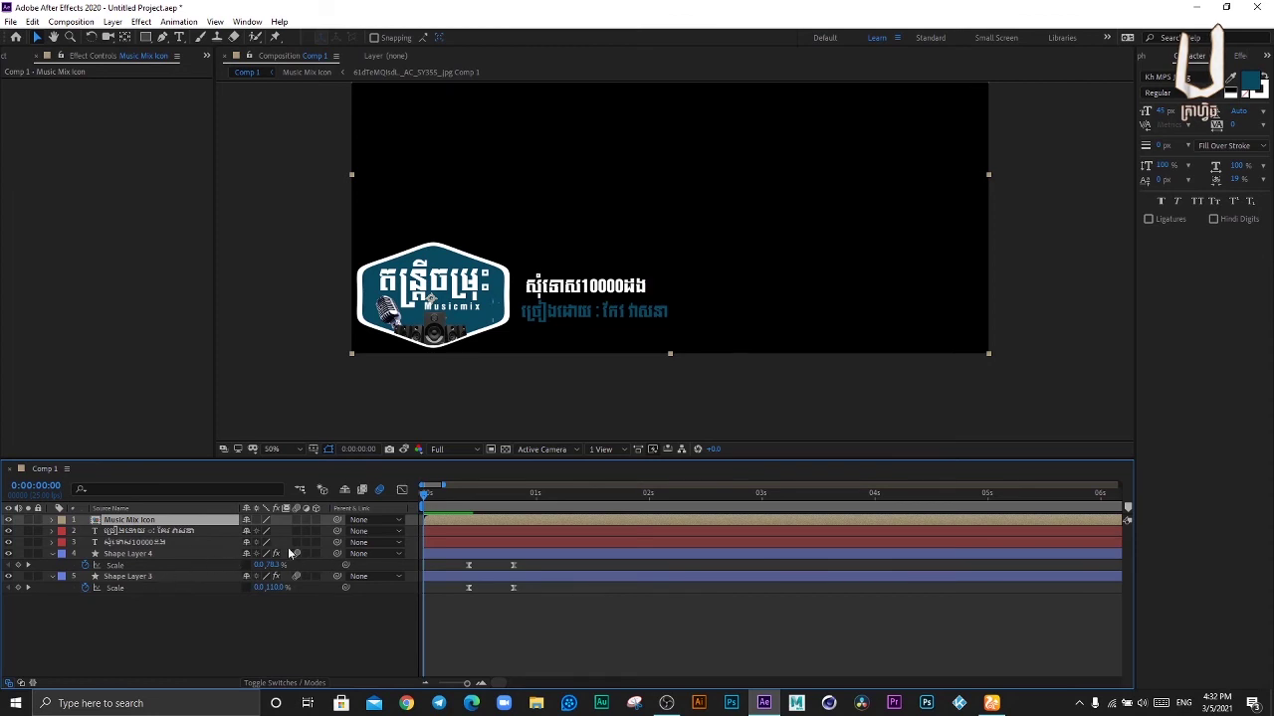
Step: Switch Music Mix Icon to 3D and expand its Transform, keeping the anchor point at 240, 914, 0
left_click(316, 519)
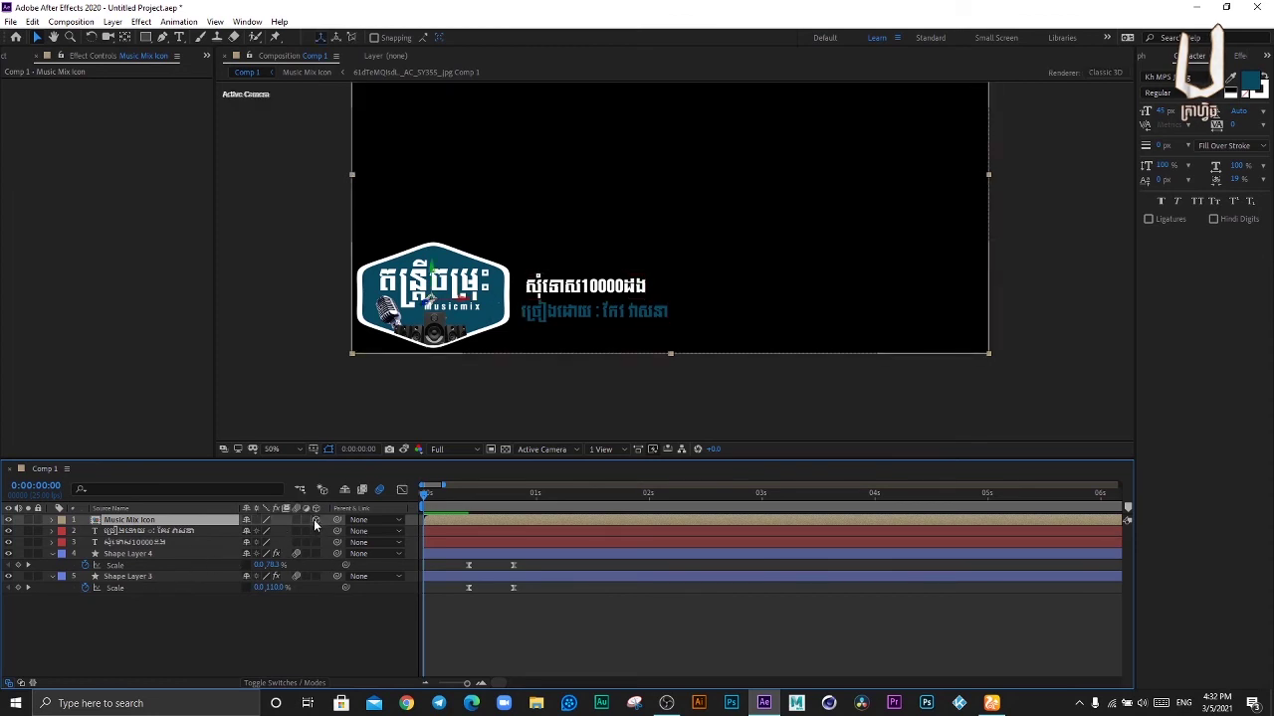
left_click(52, 521)
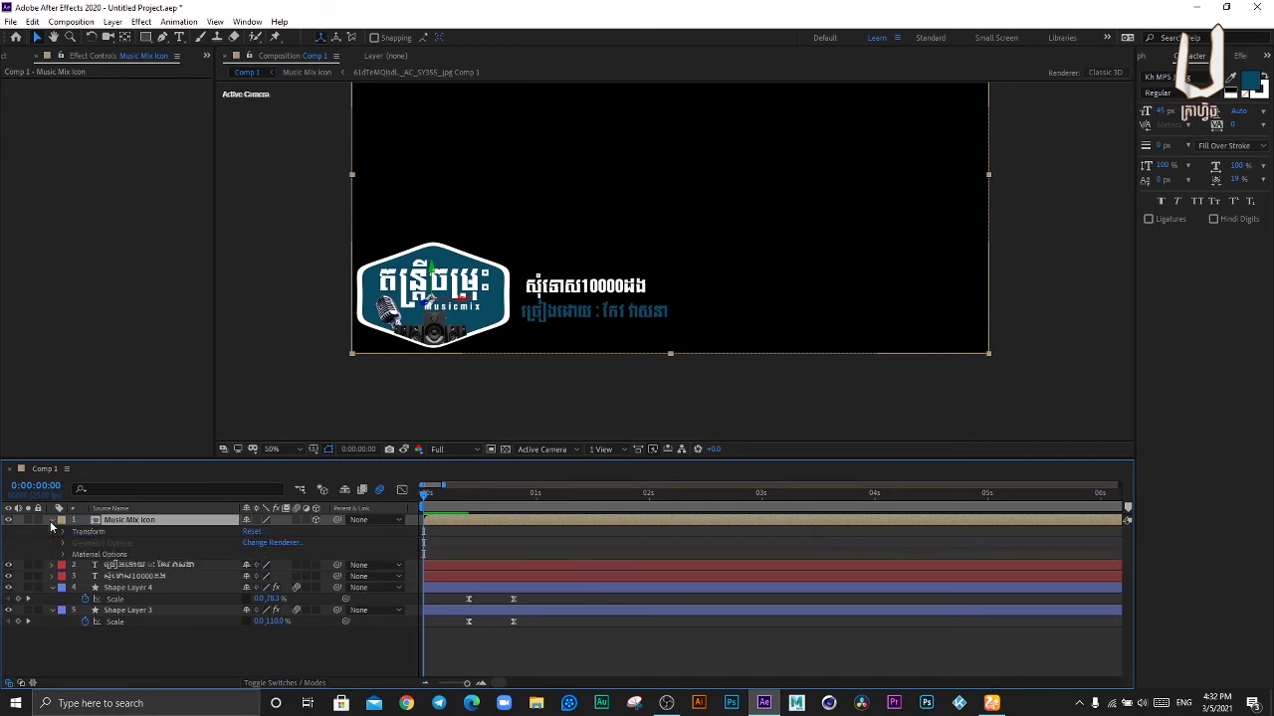
left_click(63, 533)
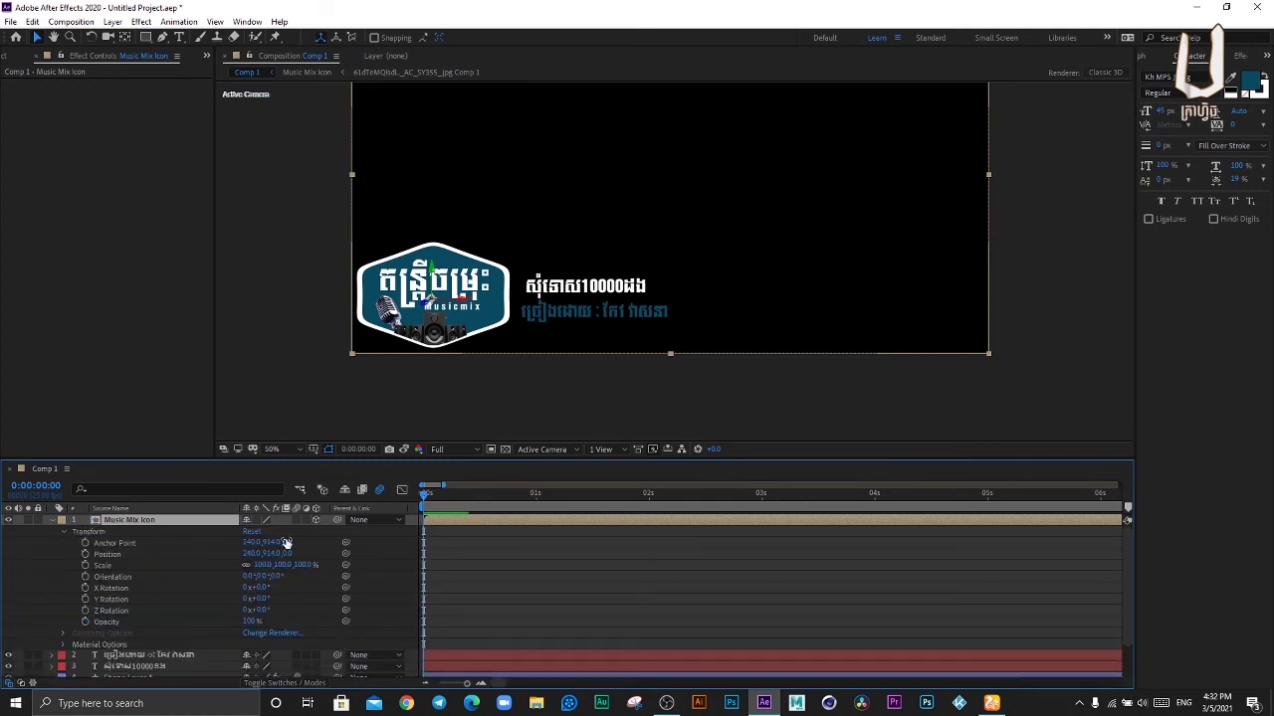
left_click_drag(288, 542, 556, 542)
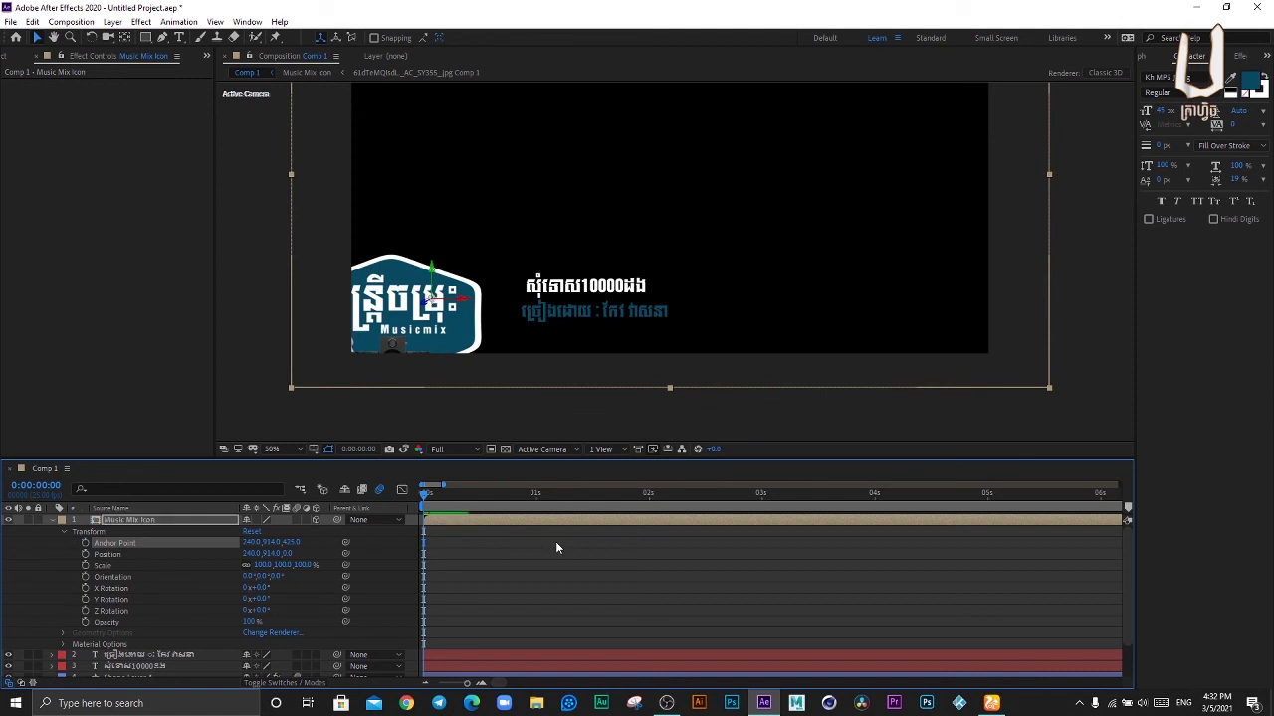
key("ctrl+z")
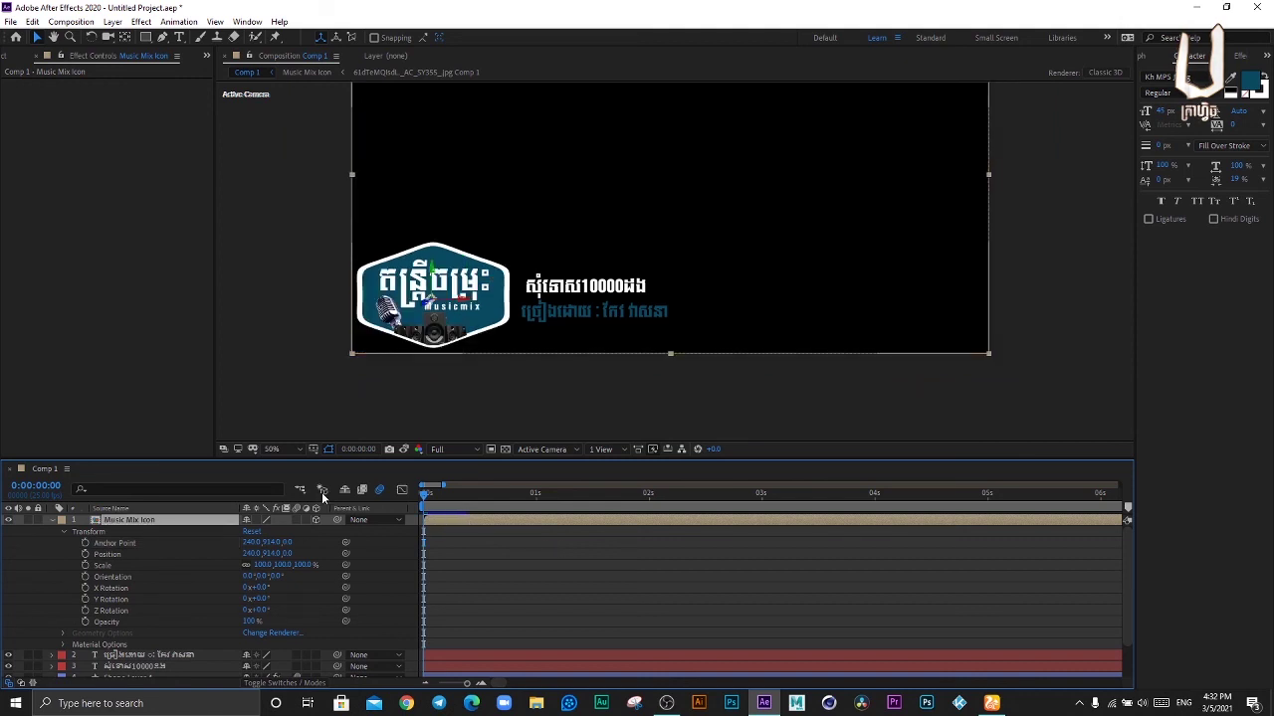
key("shift+Page_Down")
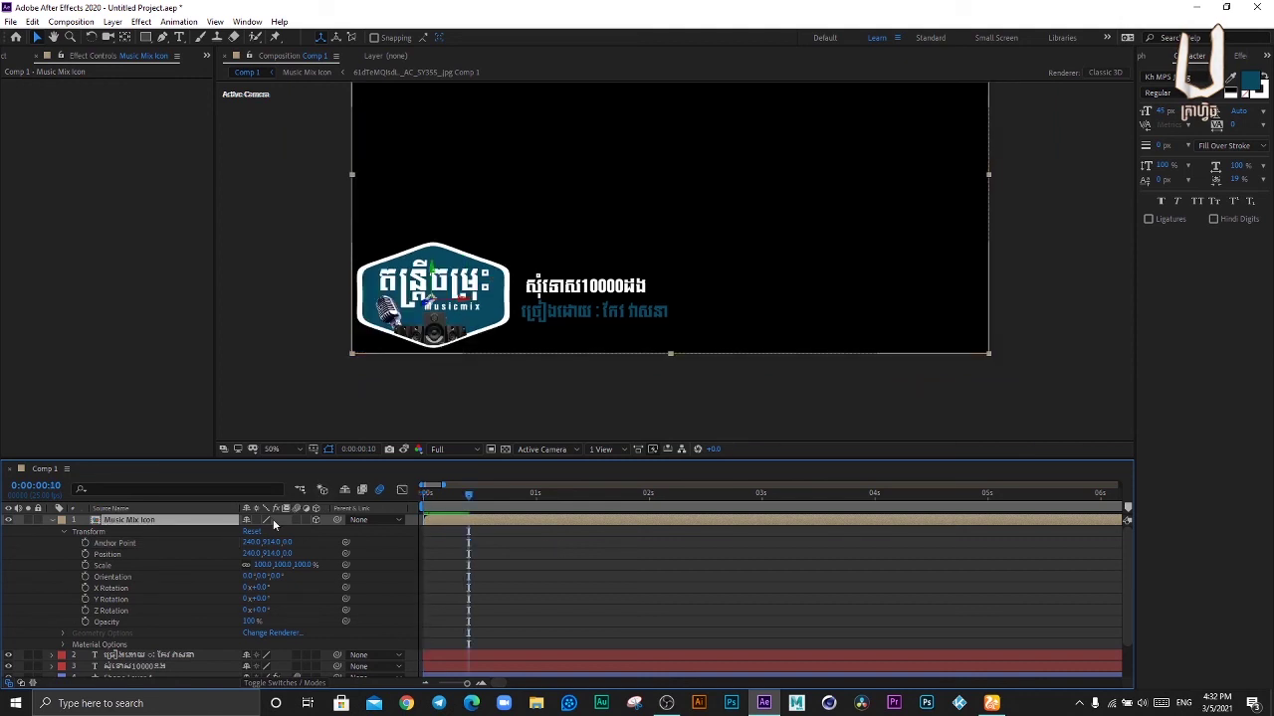
Step: Keyframe the logo's Position from Z -1379 at 0:00 to Z 0 at frame 10
left_click(85, 553)
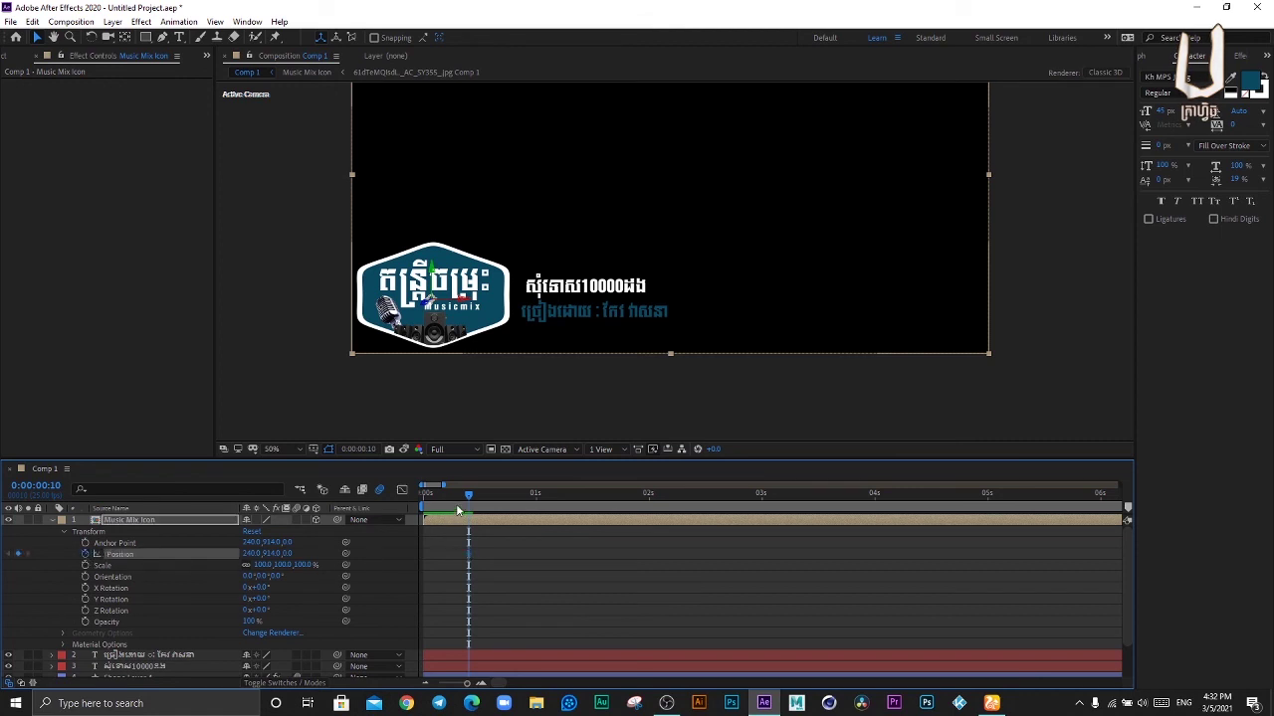
key("Home")
left_click_drag(289, 555, 408, 556)
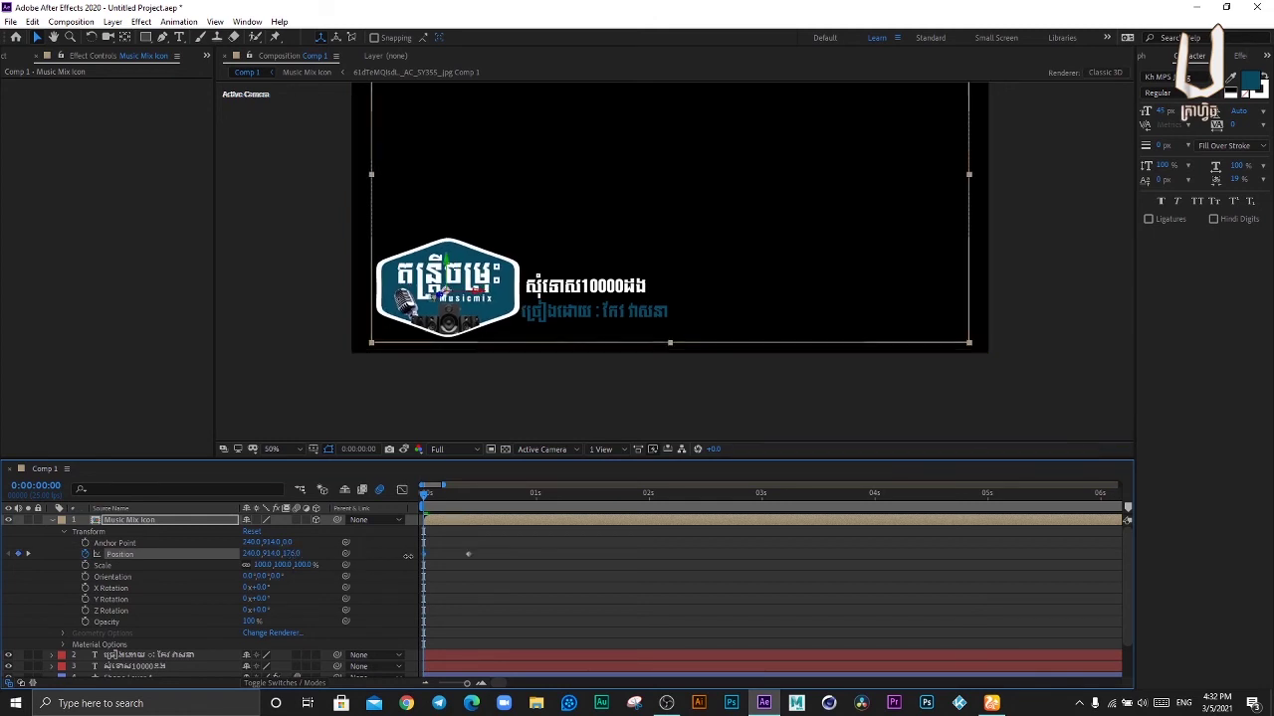
key("ctrl+z")
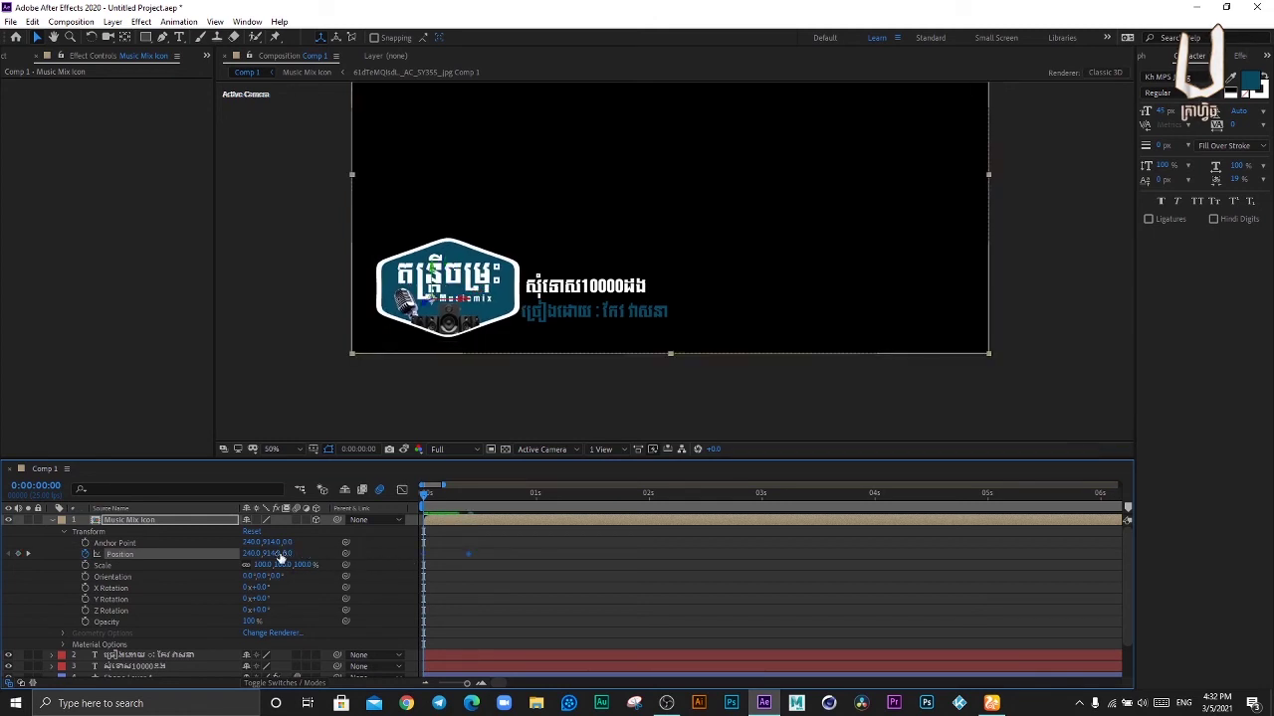
mouse_move(287, 554)
left_mouse_down()
mouse_move(229, 554)
mouse_move(229, 567)
mouse_move(224, 555)
mouse_move(184, 554)
left_mouse_up()
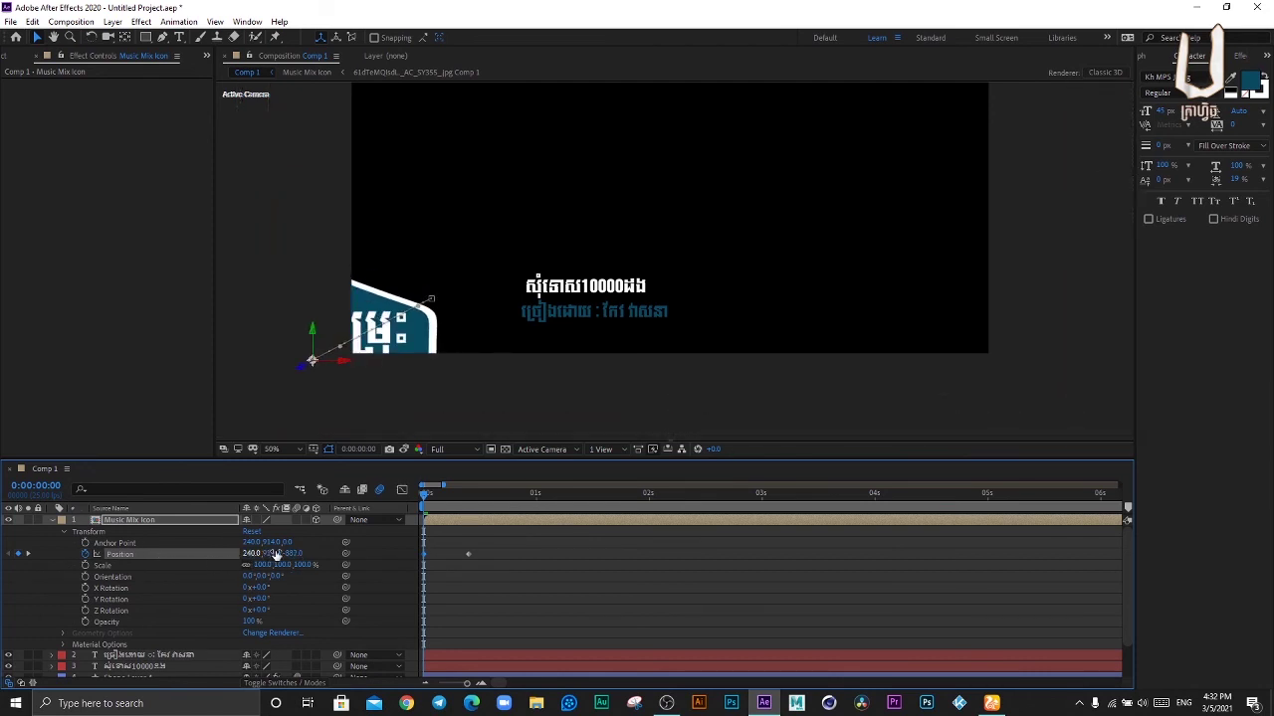
mouse_move(295, 553)
left_mouse_down()
mouse_move(211, 554)
mouse_move(297, 555)
mouse_move(278, 559)
left_mouse_up()
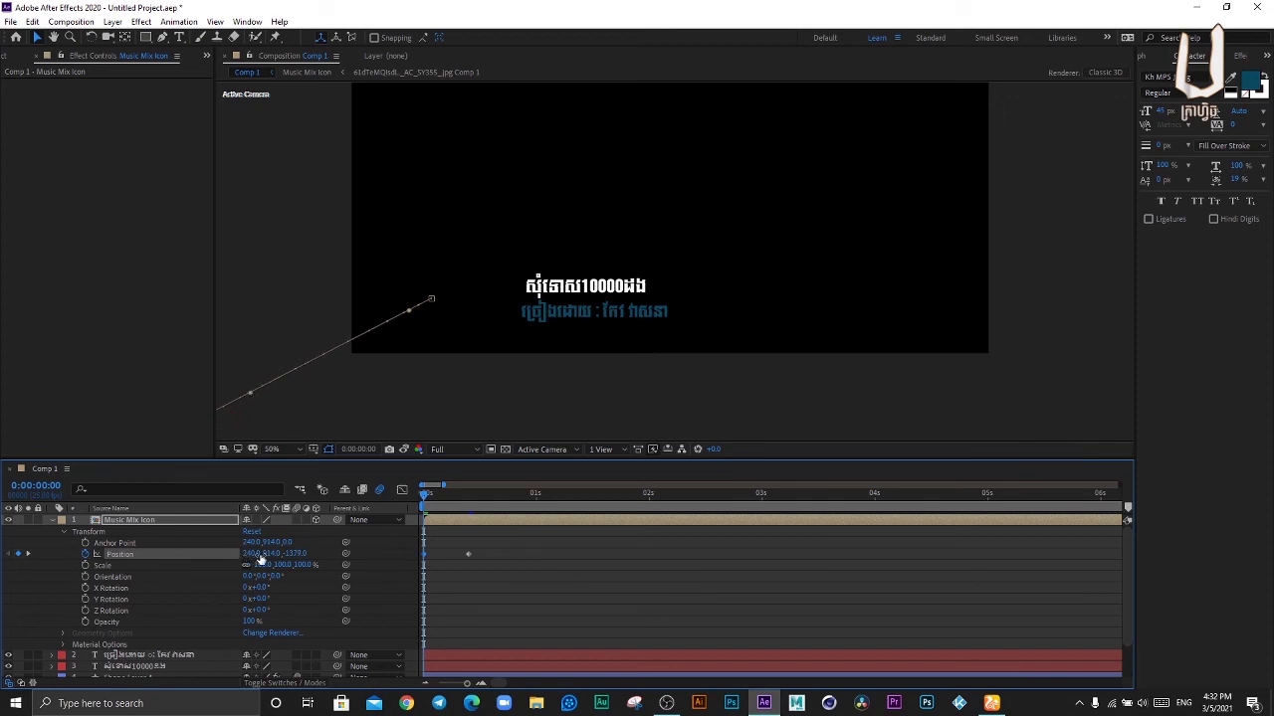
Step: Apply Easy Ease to the logo's Position keyframes and scrub to preview the fly-in
left_click(491, 575)
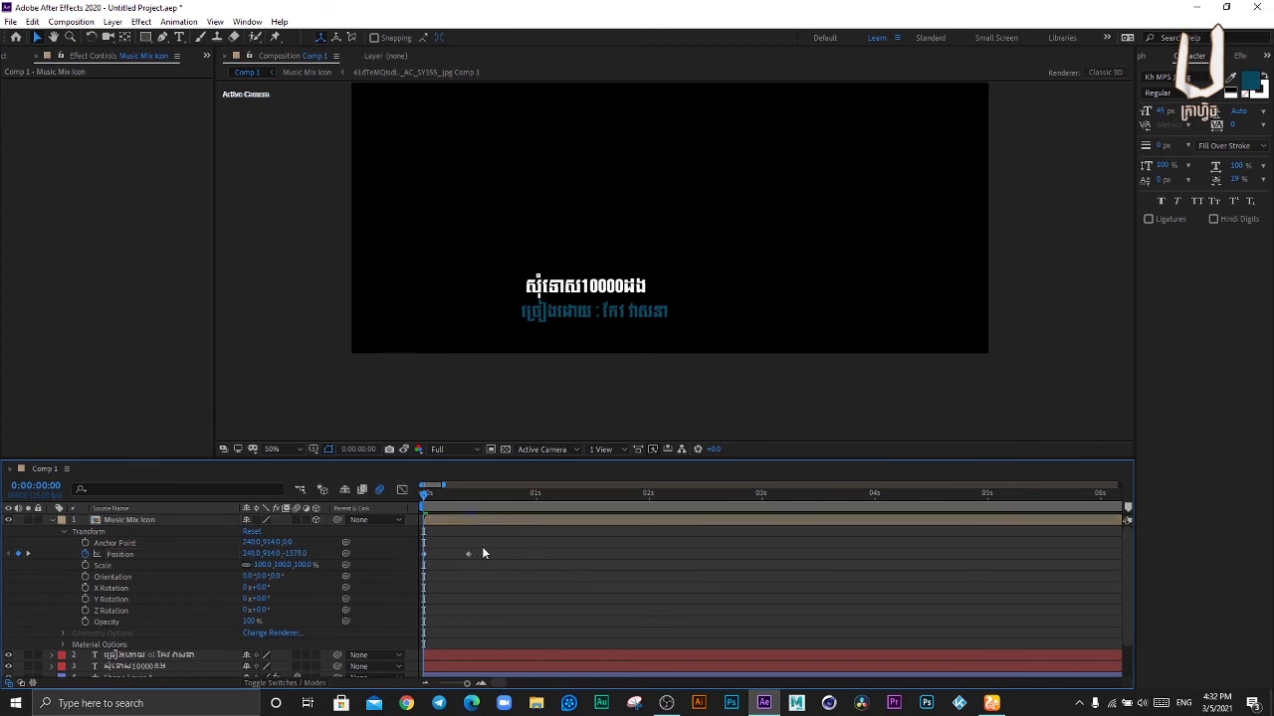
left_click(424, 555)
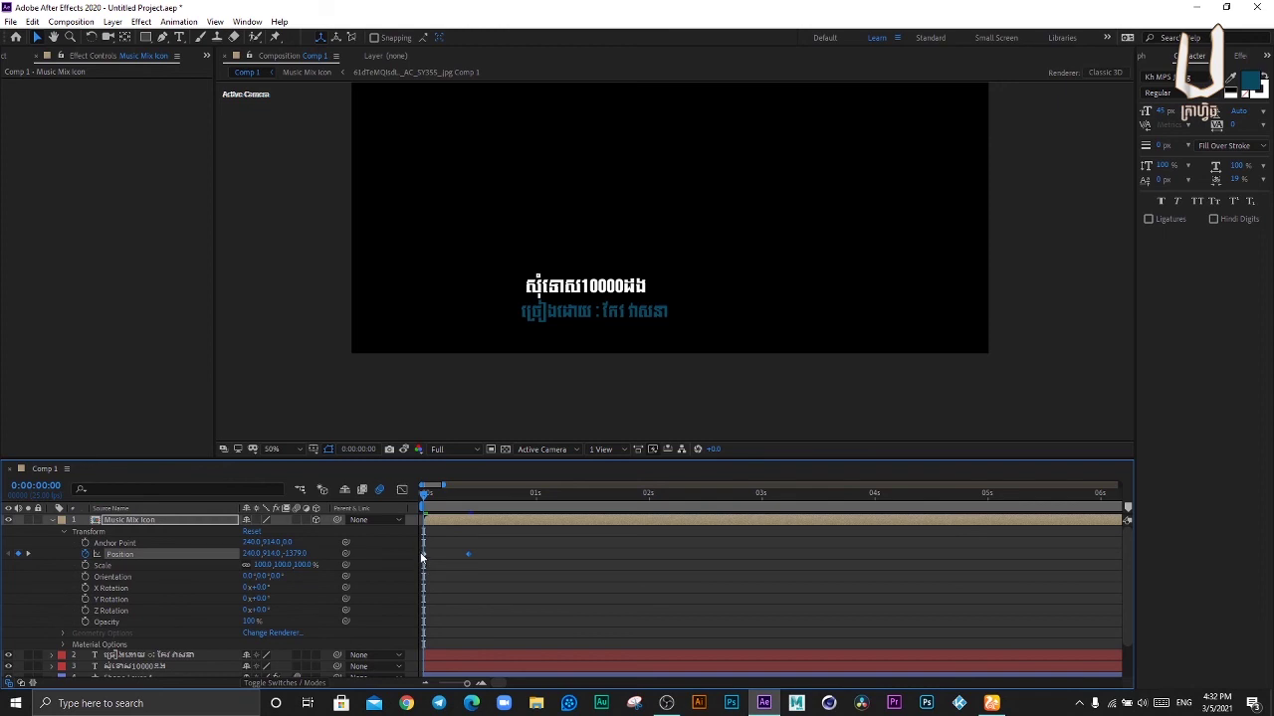
left_click(492, 543)
left_click_drag(493, 539, 406, 569)
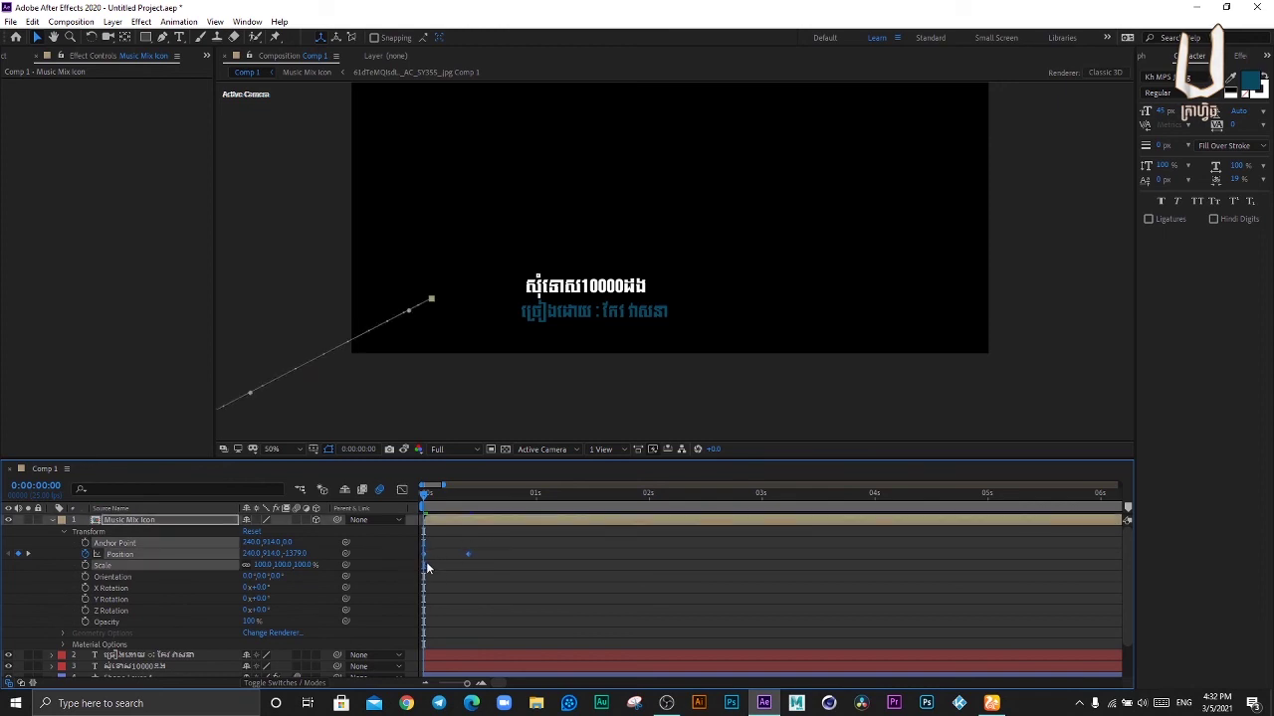
key("F9")
left_click_drag(426, 501, 462, 497)
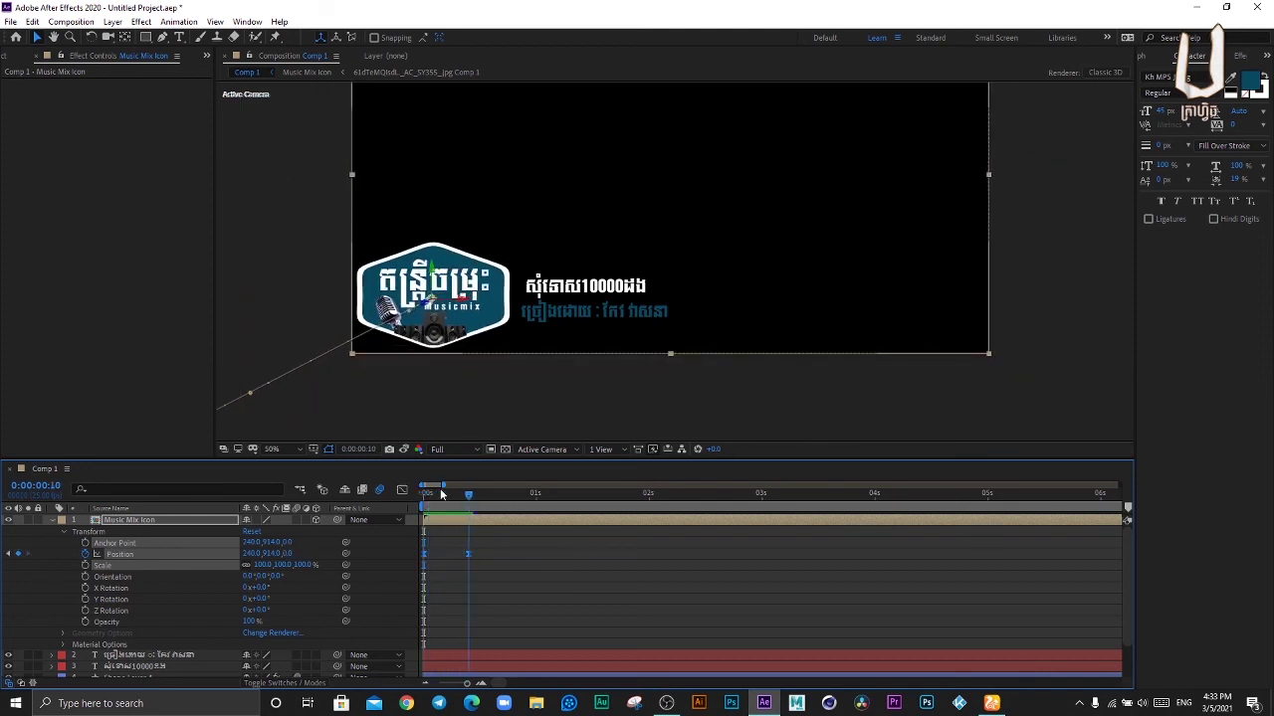
Step: Try X, Y and Z rotations on the logo, undoing each test
mouse_move(462, 497)
left_mouse_down()
mouse_move(426, 497)
mouse_move(470, 494)
left_mouse_up()
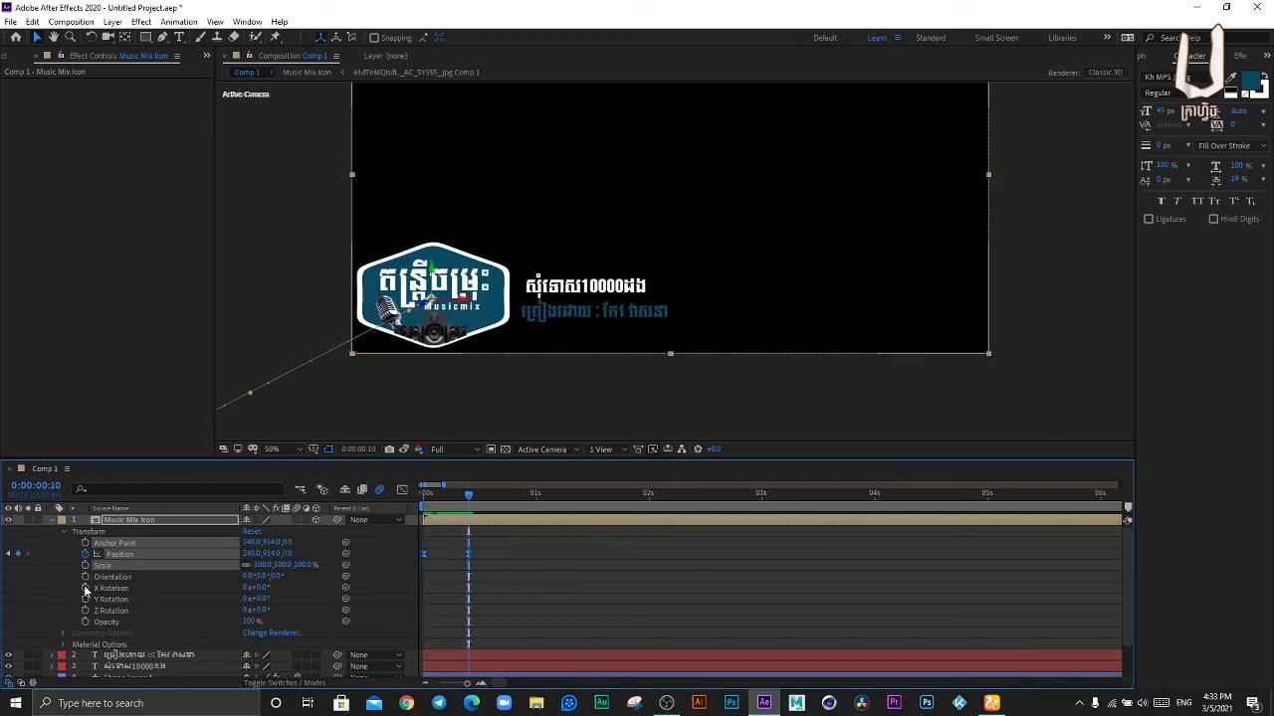
left_click_drag(256, 588, 246, 605)
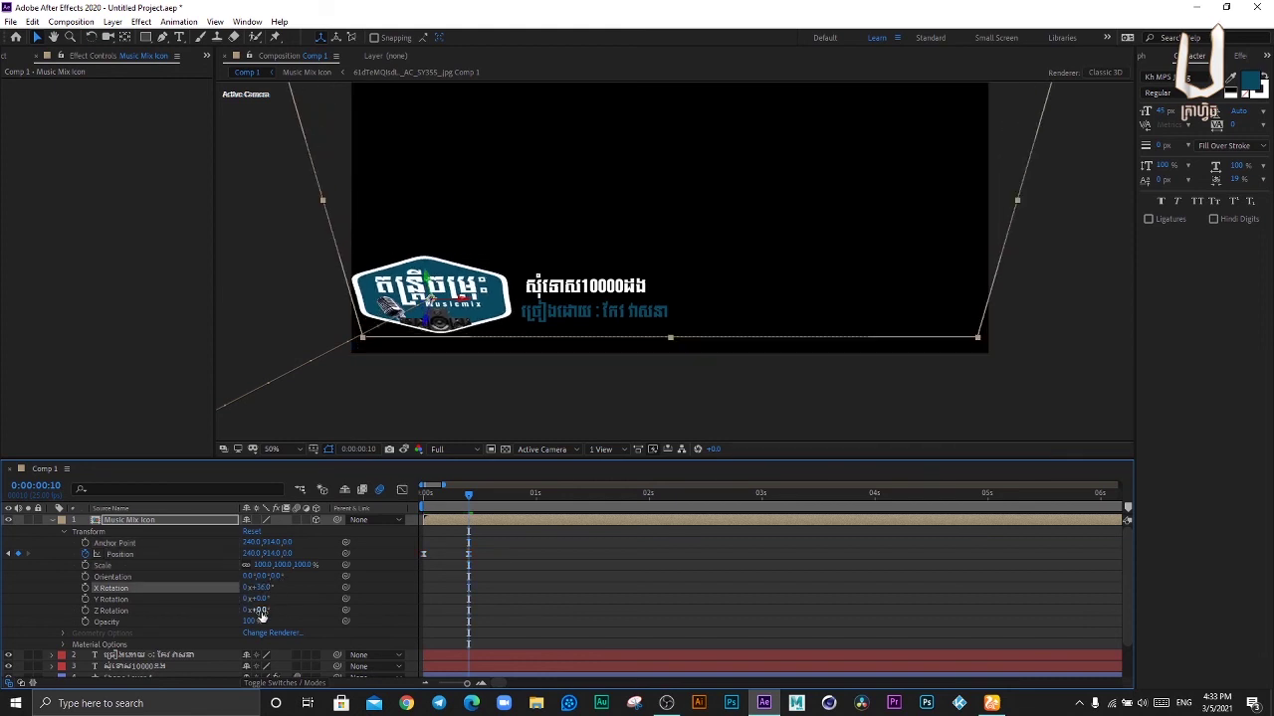
key("ctrl+z")
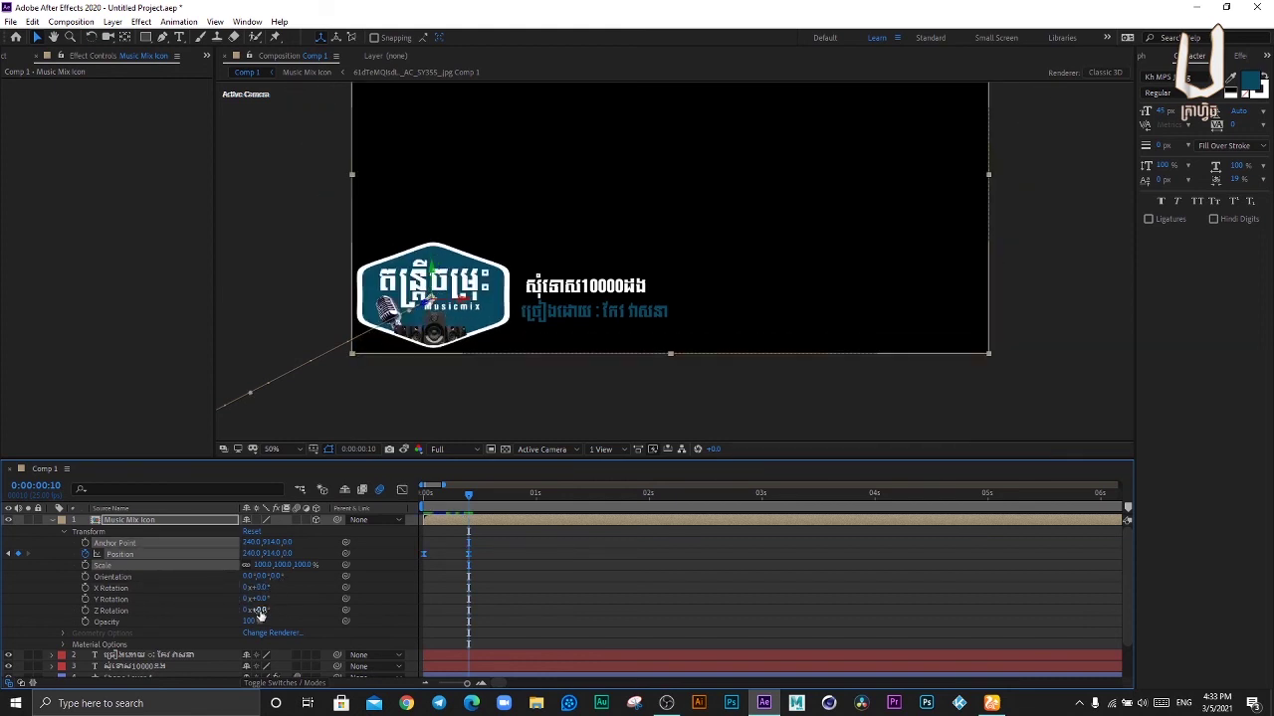
left_click_drag(258, 599, 275, 600)
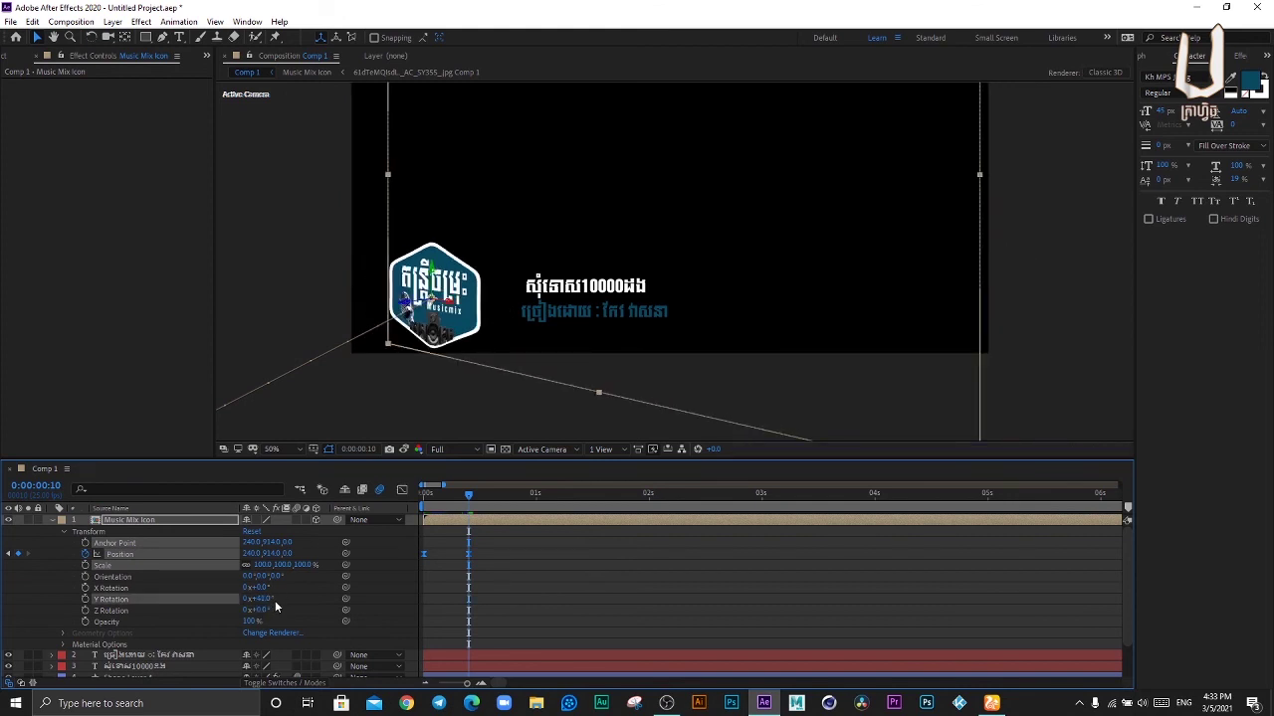
key("ctrl+z")
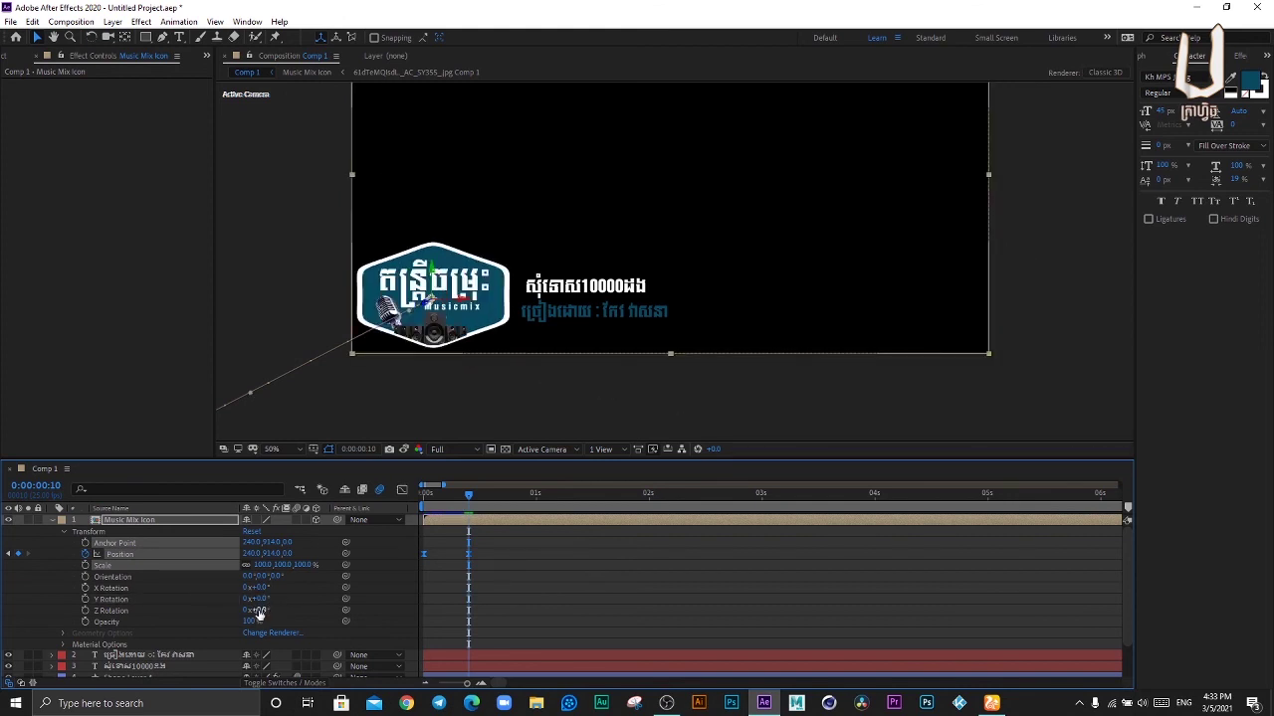
left_click_drag(261, 610, 275, 609)
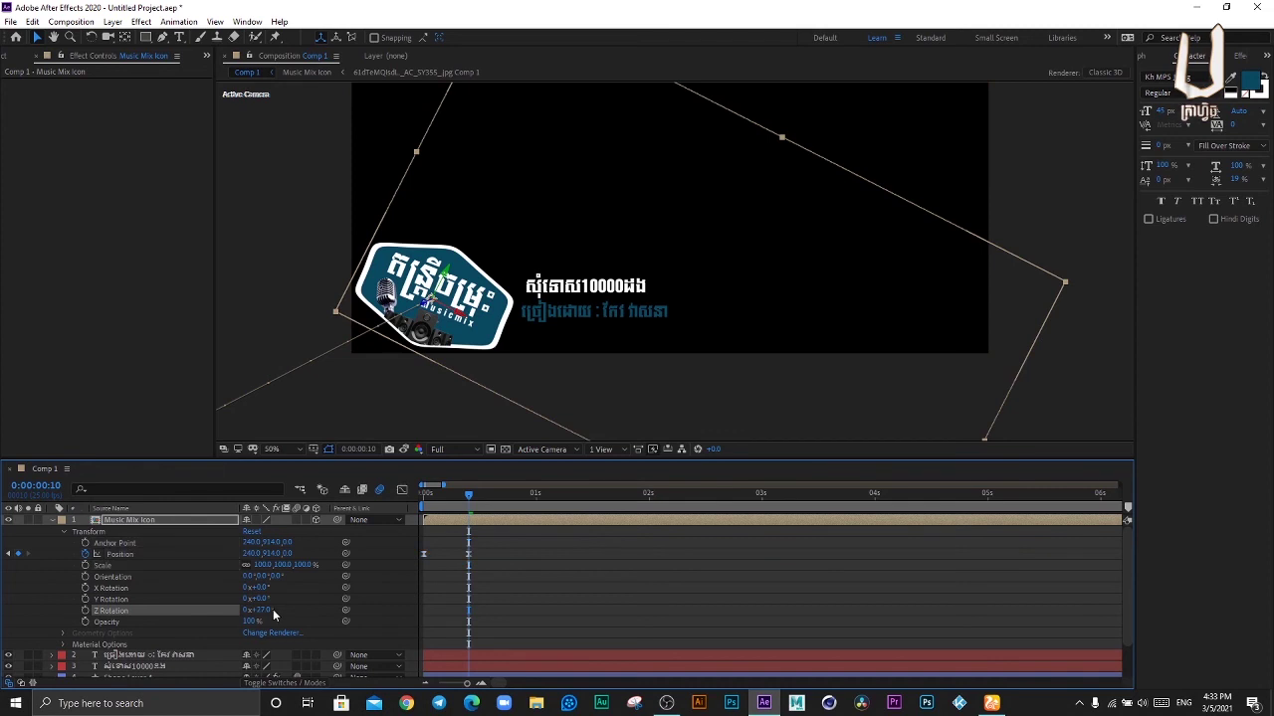
key("ctrl+z")
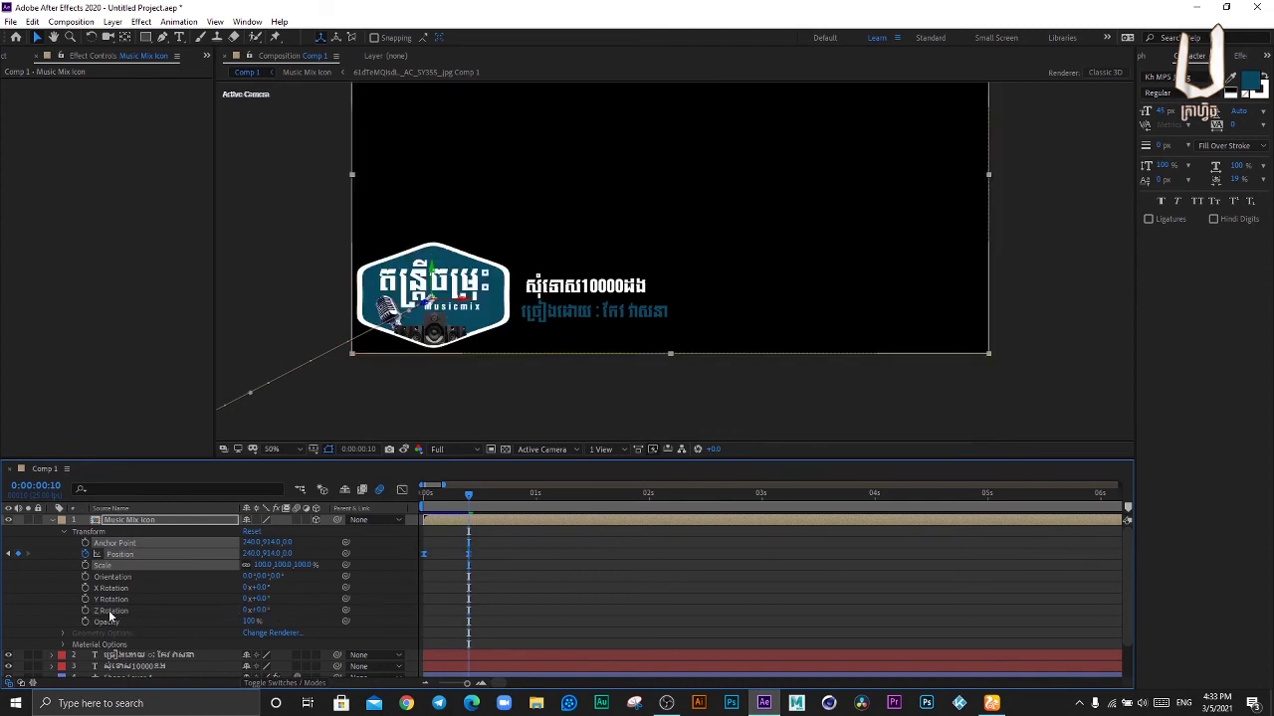
Step: Keyframe the logo's Z Rotation from 90° at 0:00 to 0° at frame 10, then preview
left_click(85, 610)
left_click(121, 614)
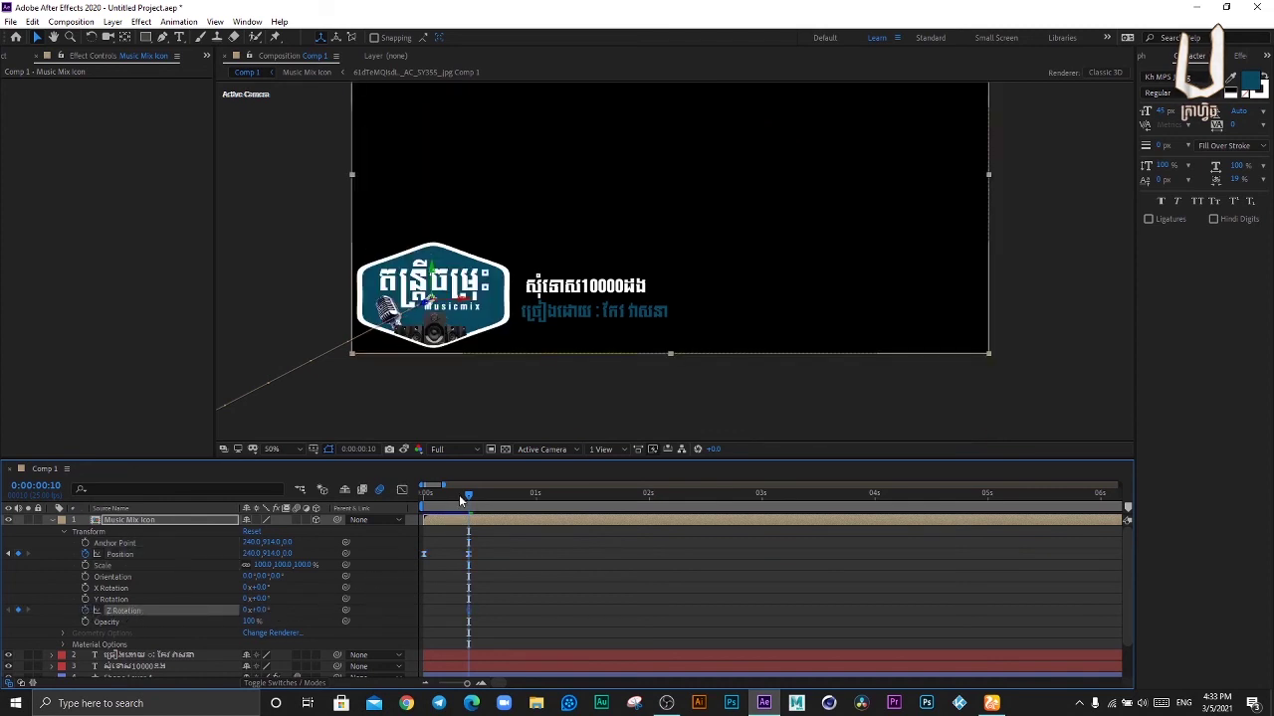
key("Home")
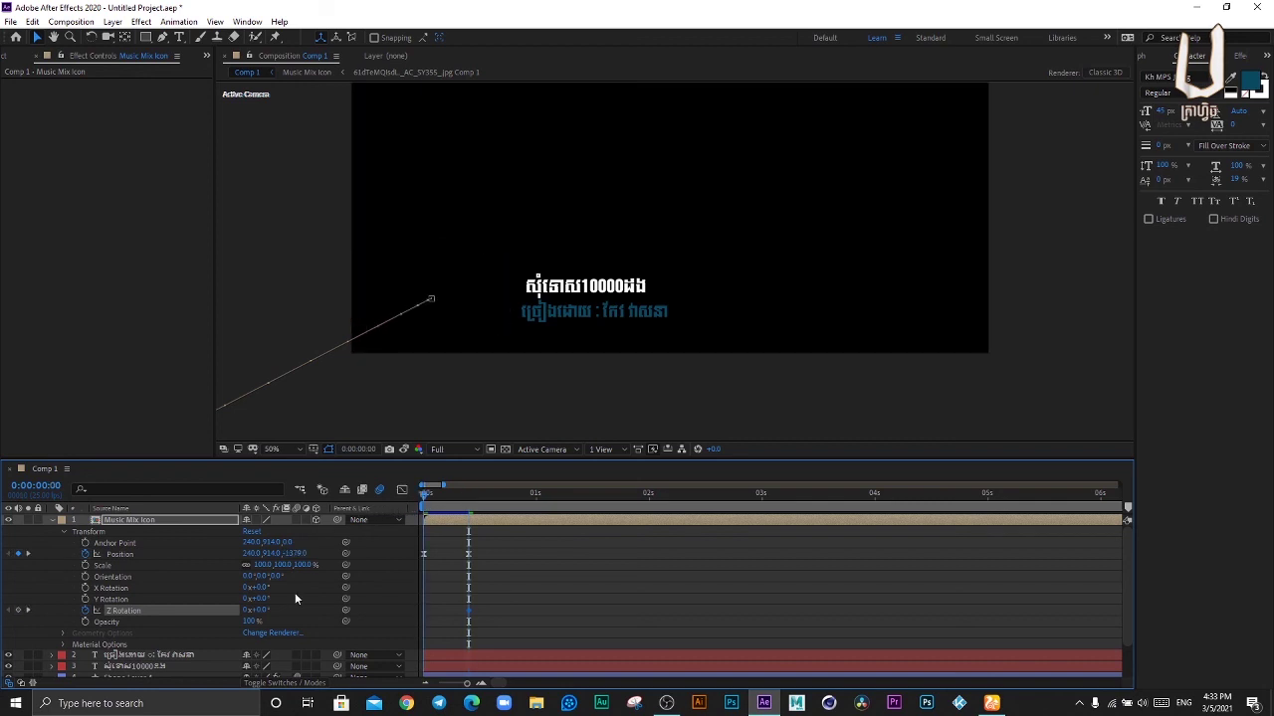
left_click_drag(258, 612, 315, 611)
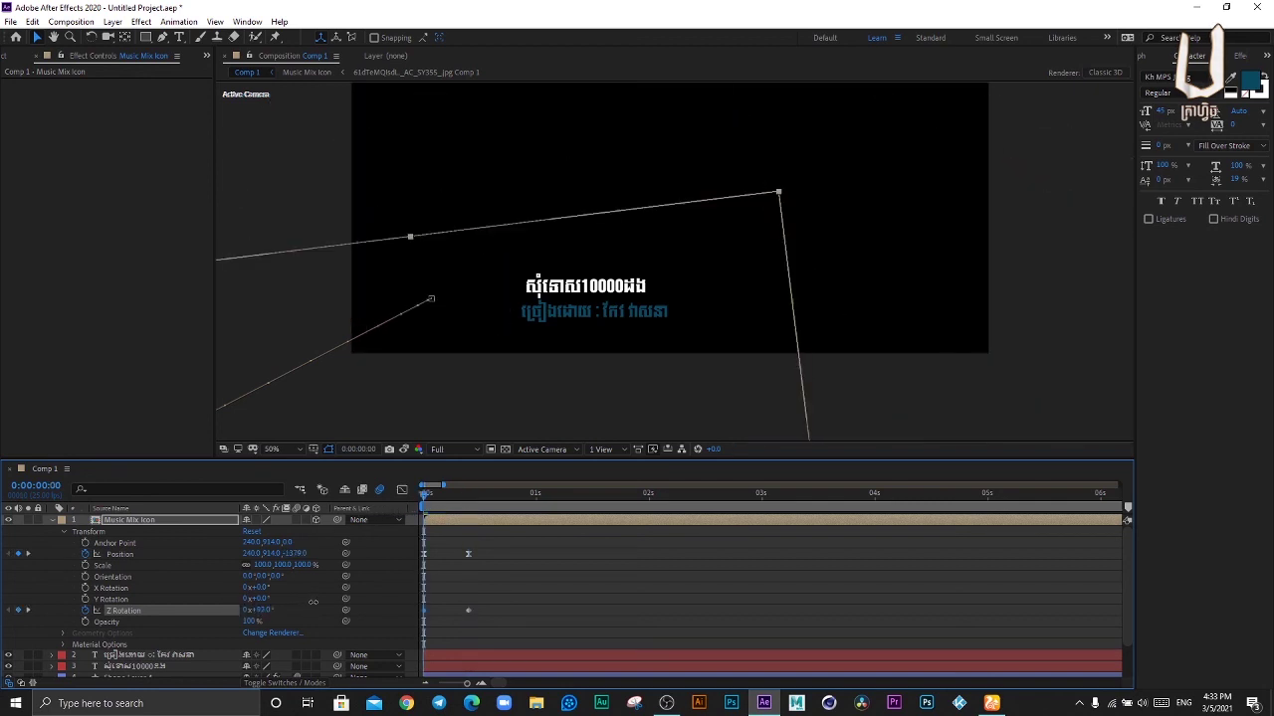
left_click(526, 604)
key("space")
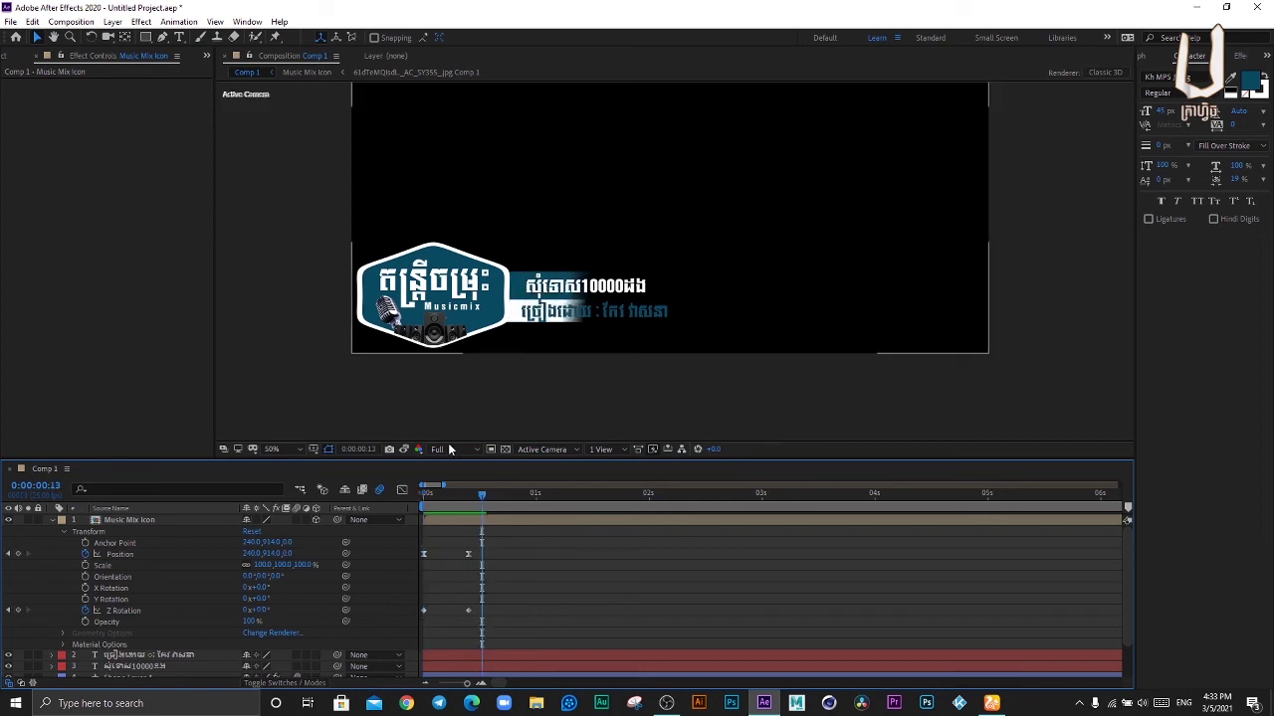
Step: Apply Keyframe Assistant > Easy Ease to the logo's Position and Rotation keyframes
left_click_drag(410, 600, 423, 614)
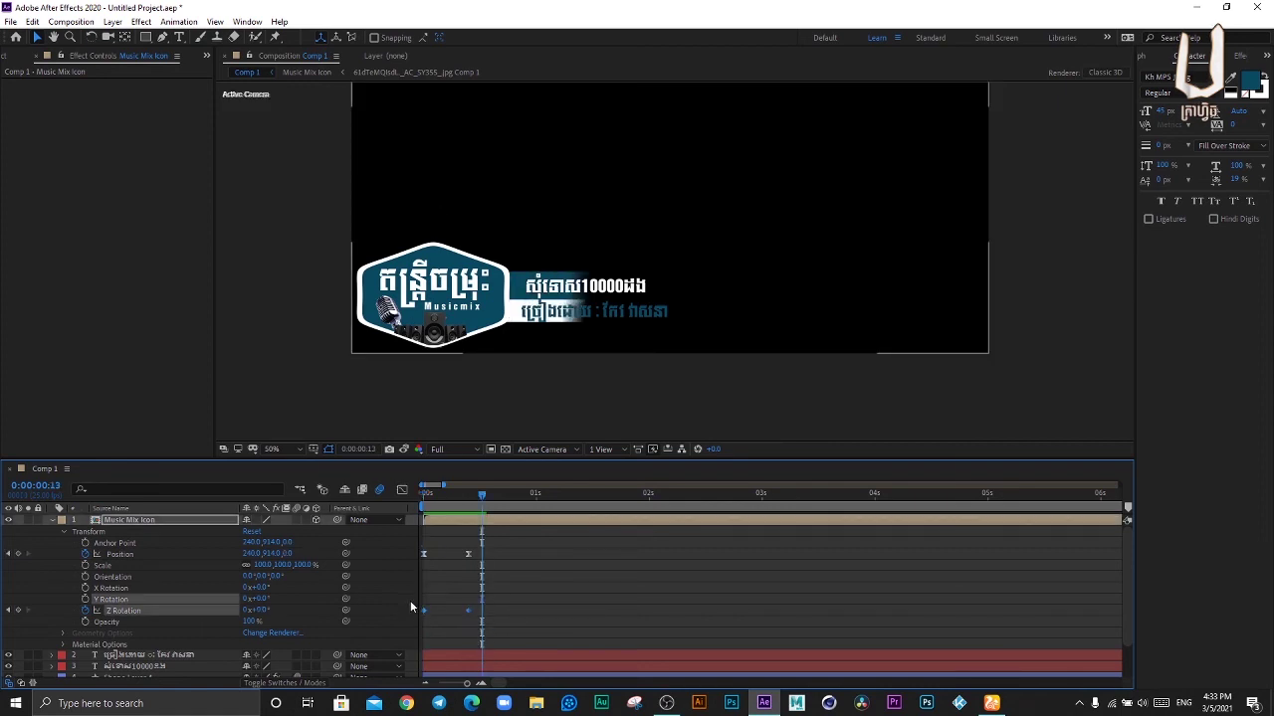
right_click(424, 611)
mouse_move(488, 601)
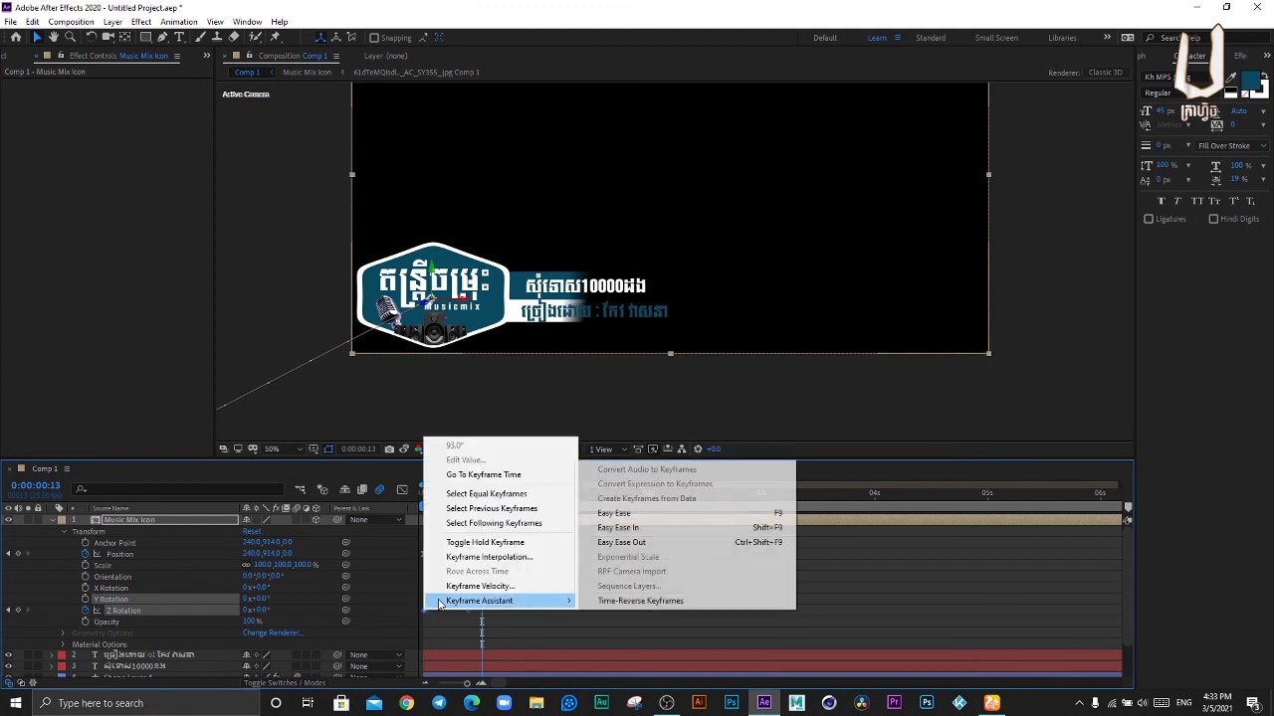
left_click(645, 514)
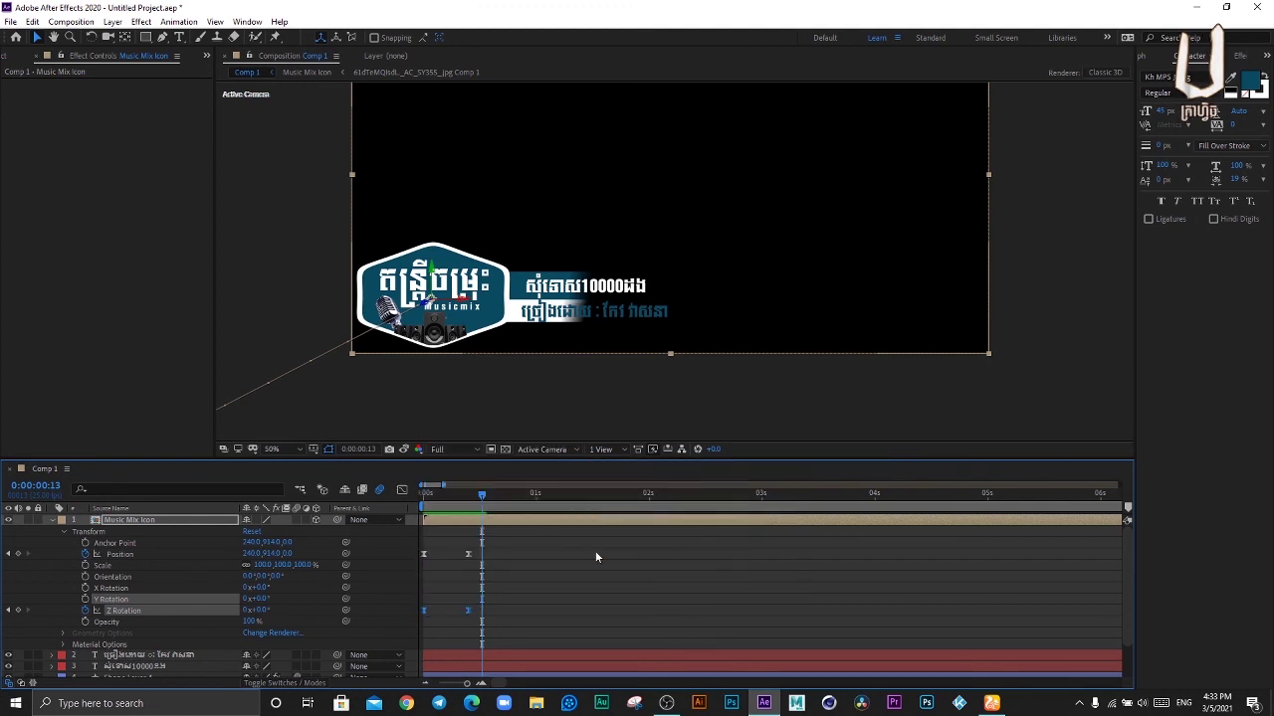
mouse_move(482, 490)
left_mouse_down()
mouse_move(399, 513)
mouse_move(474, 487)
left_mouse_up()
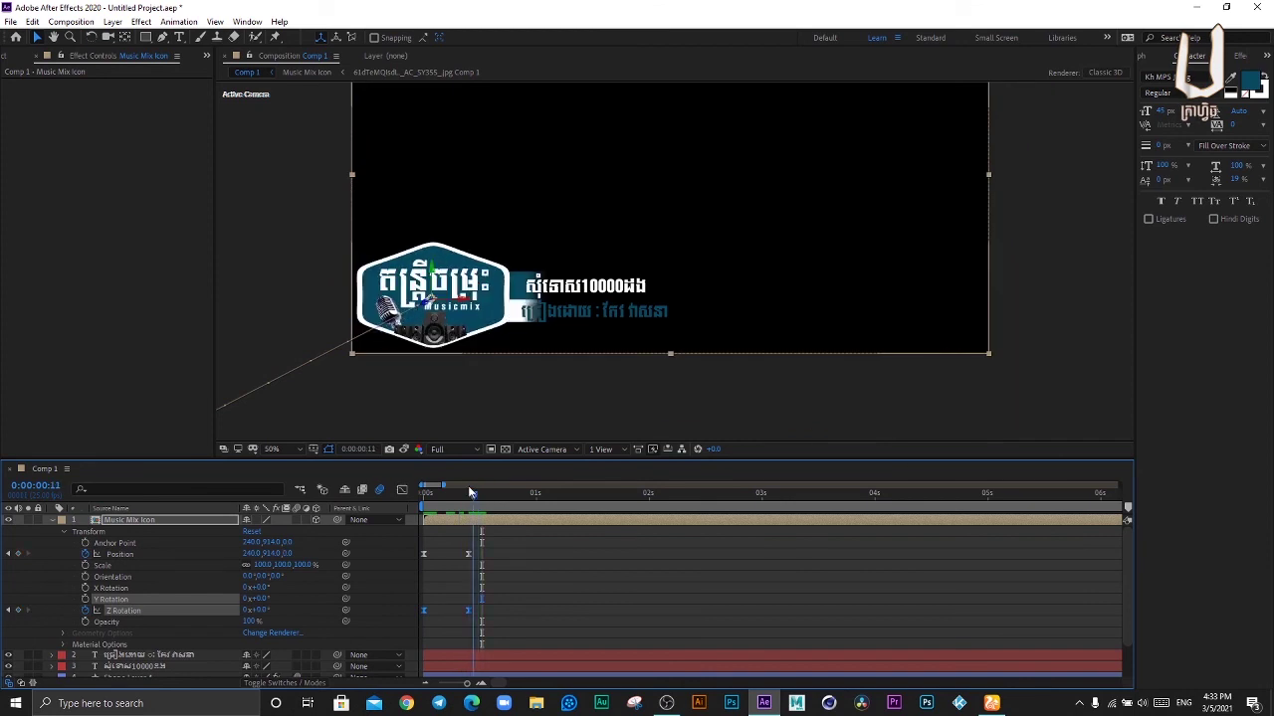
left_click_drag(475, 488, 468, 486)
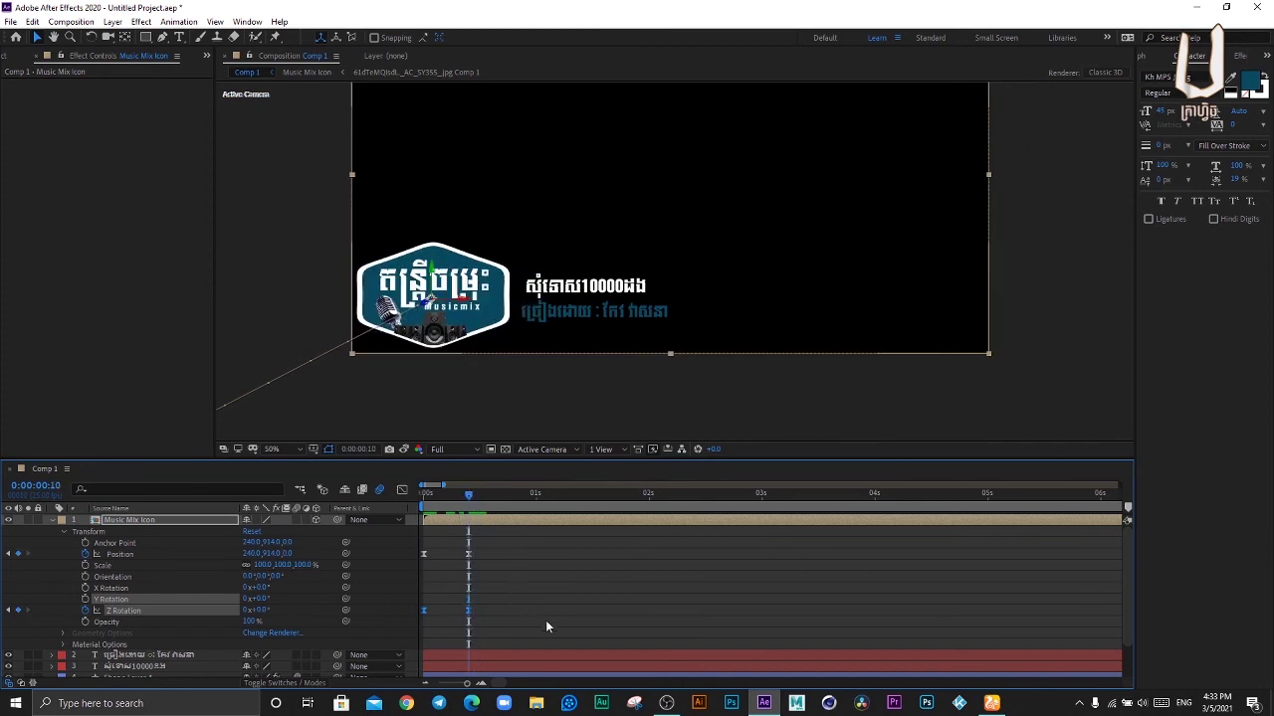
scroll(328, 648, "down", 2)
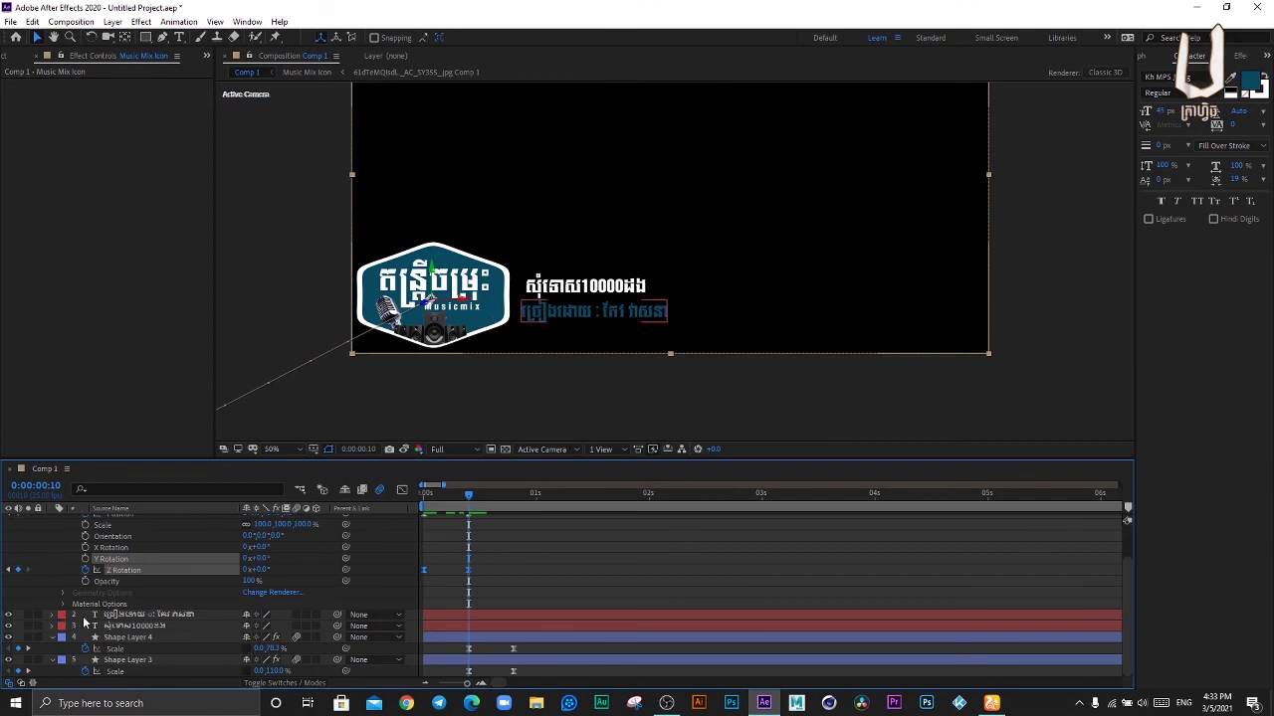
Step: Shift both bars' Scale keyframes earlier in time
left_click(144, 637)
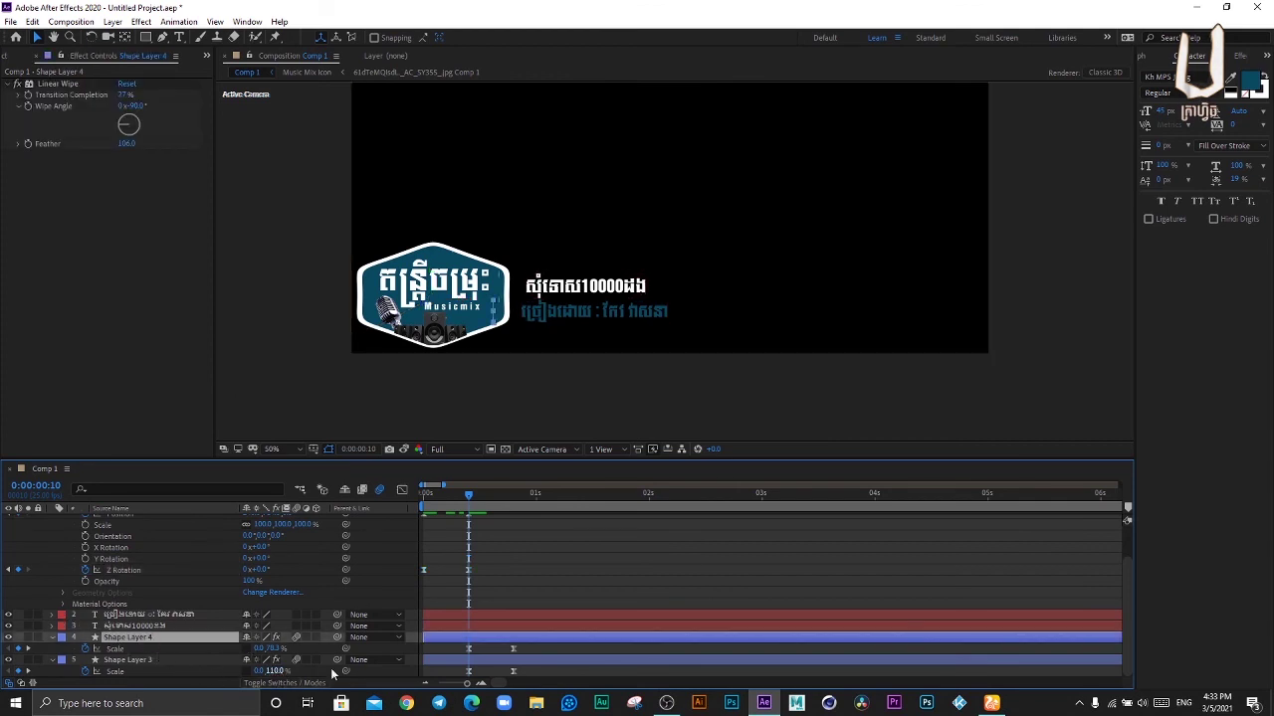
left_click_drag(524, 644, 470, 677)
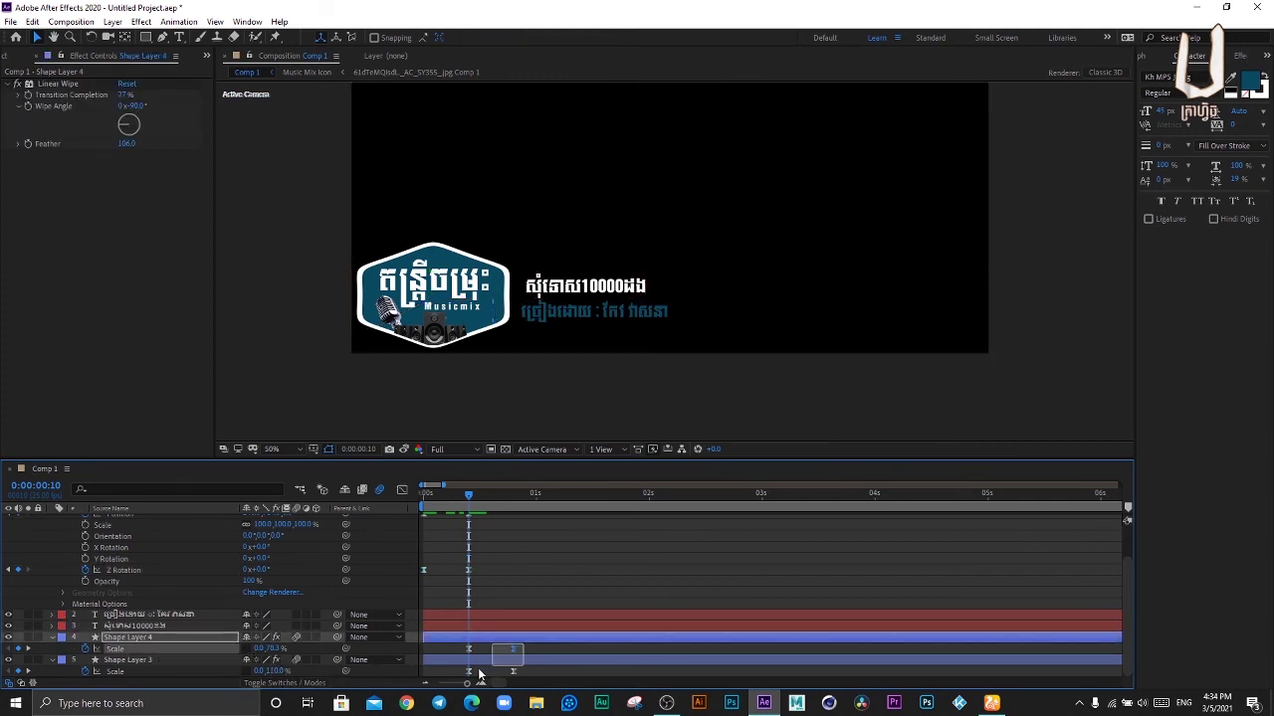
mouse_move(535, 645)
left_mouse_down()
mouse_move(457, 680)
mouse_move(452, 649)
left_mouse_up()
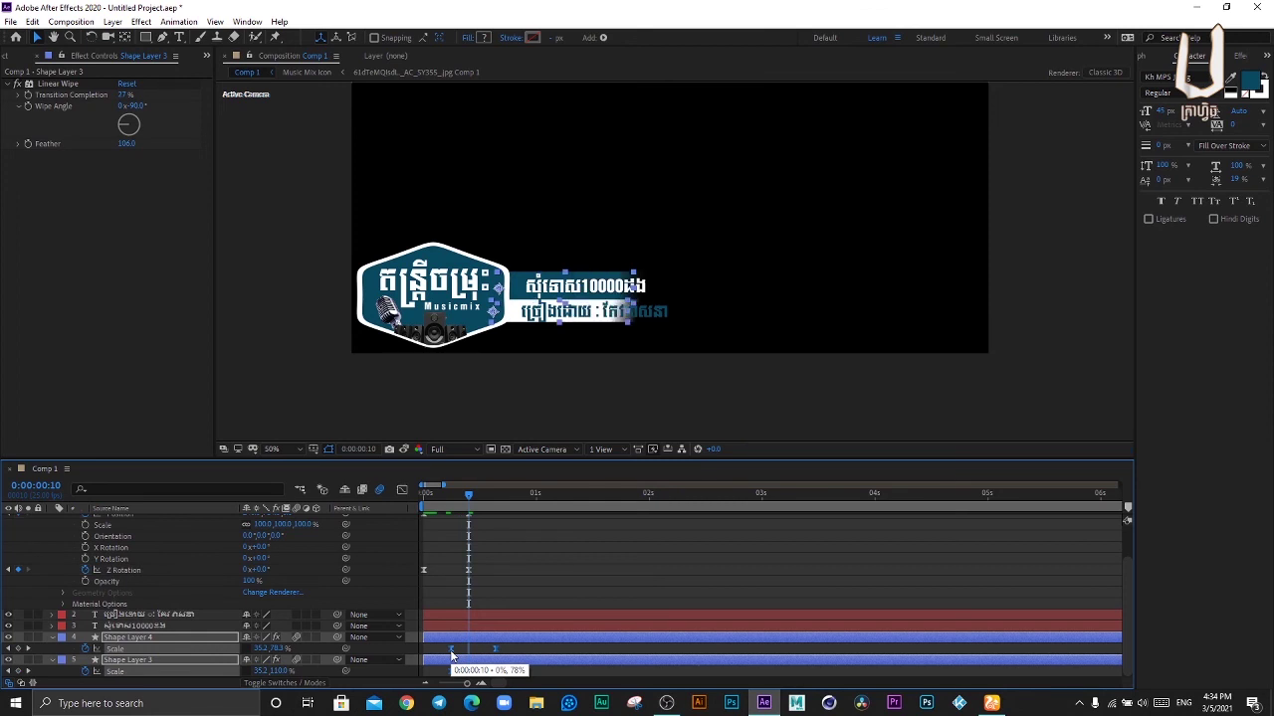
left_click(491, 656)
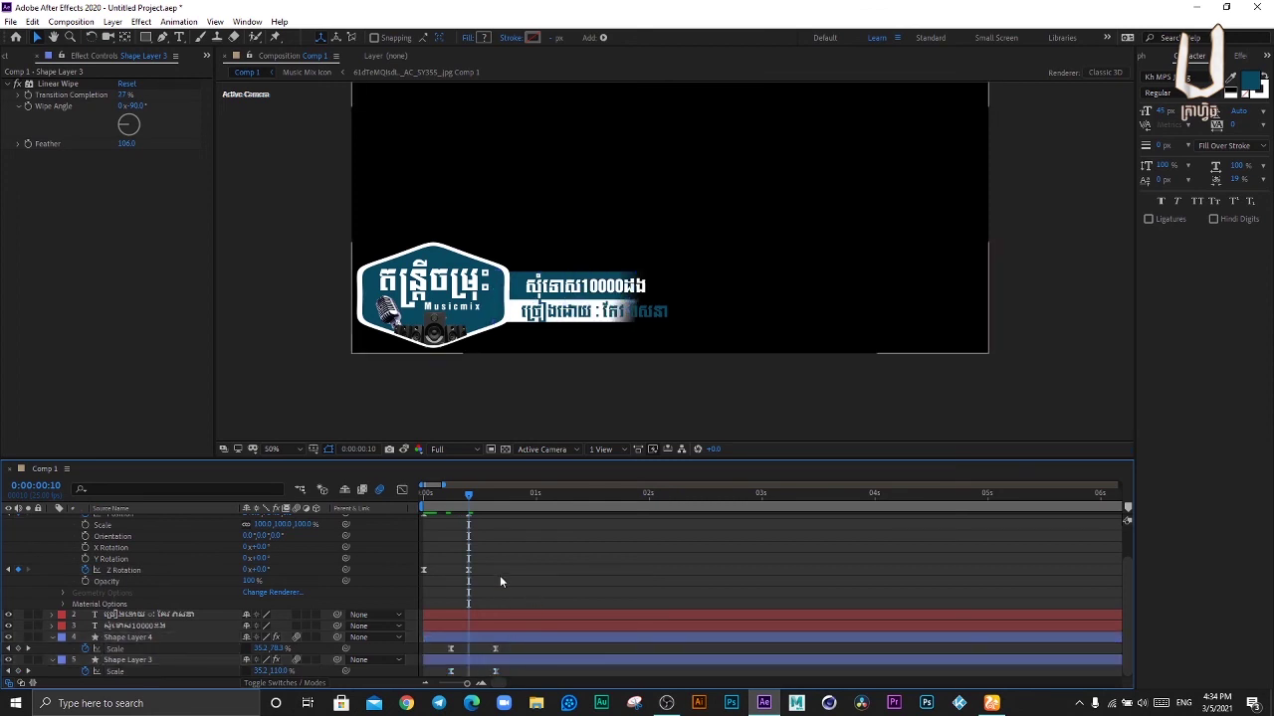
left_click(494, 648)
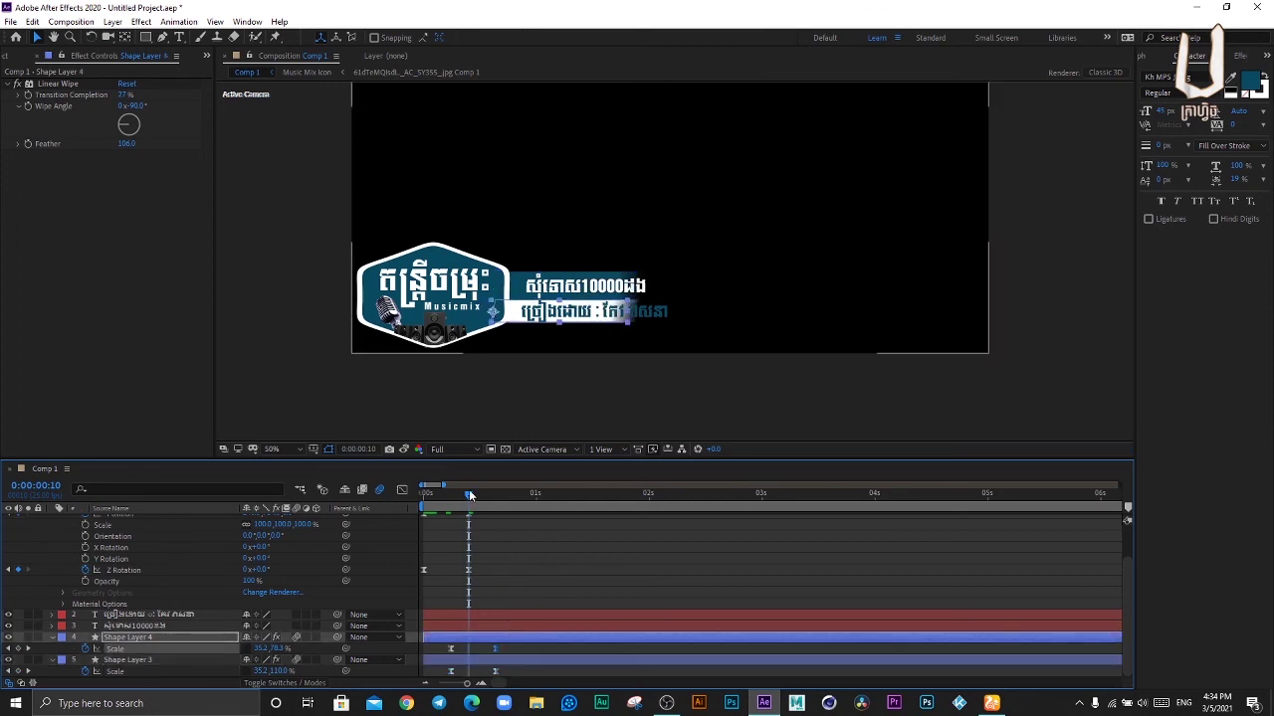
key("Home")
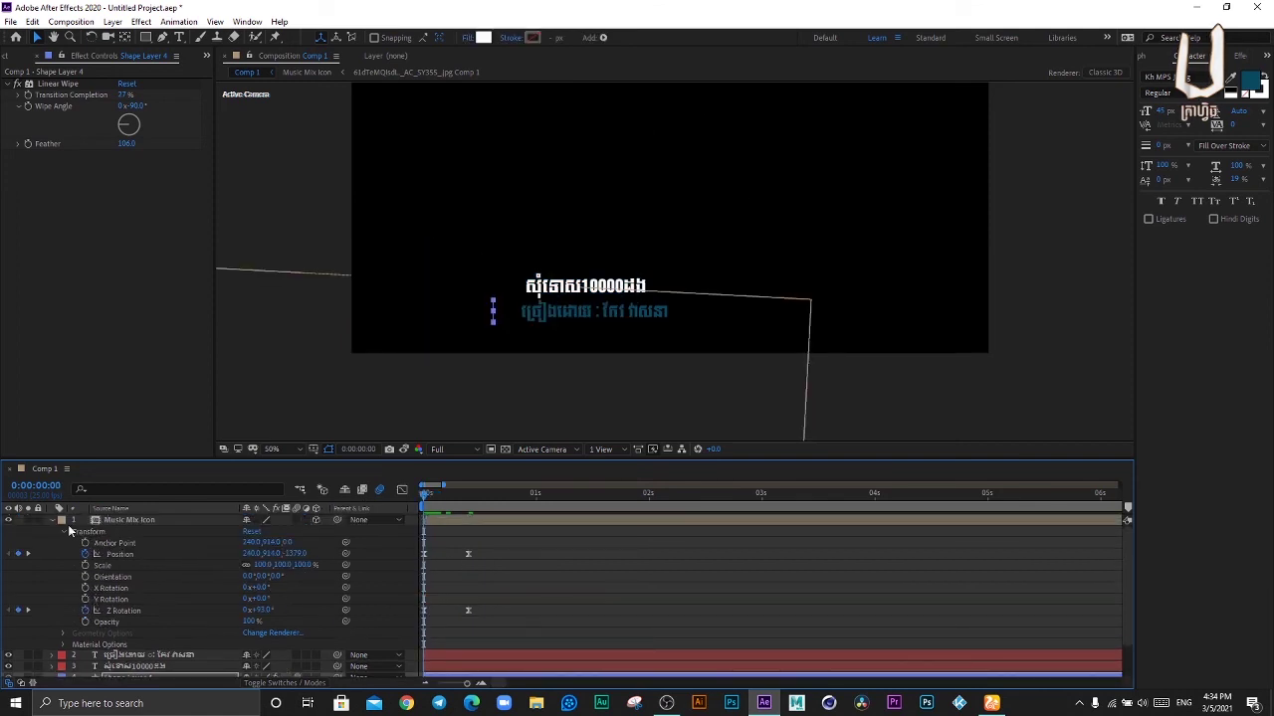
Step: Collapse the logo's Transform, preview the intro to frame 15, and select both text layers
left_click(50, 519)
left_click(197, 647)
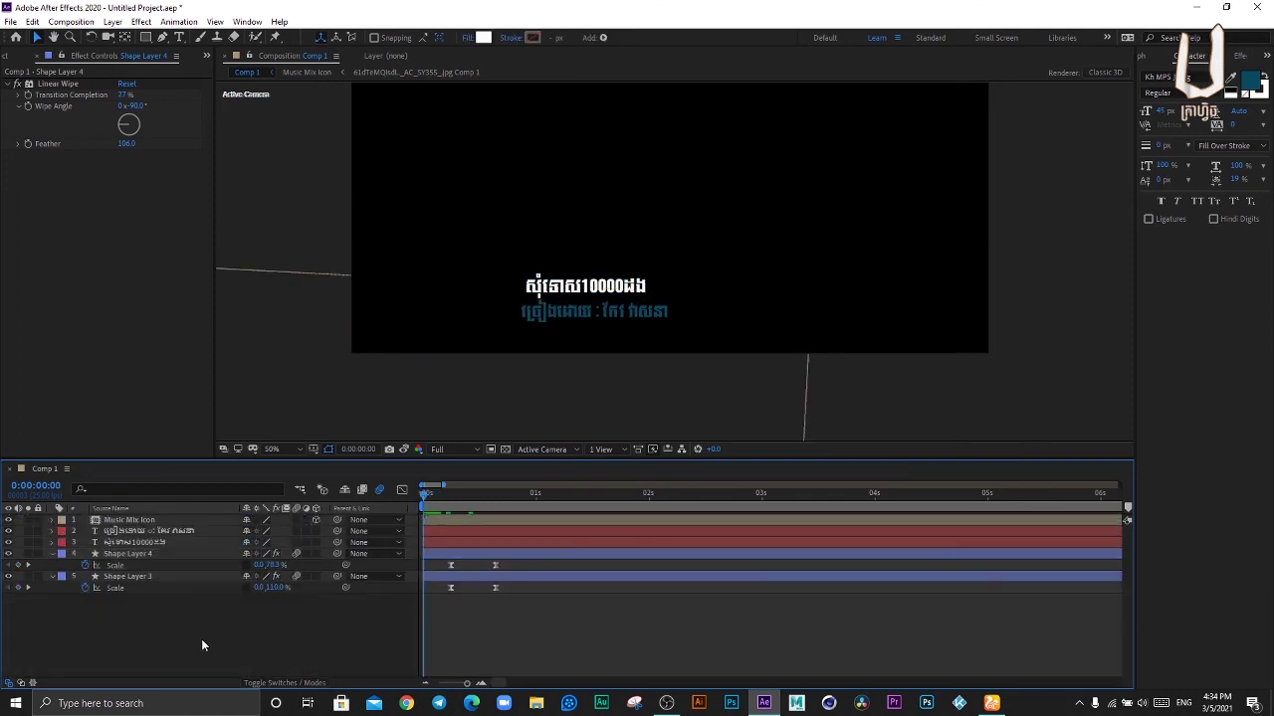
key("space")
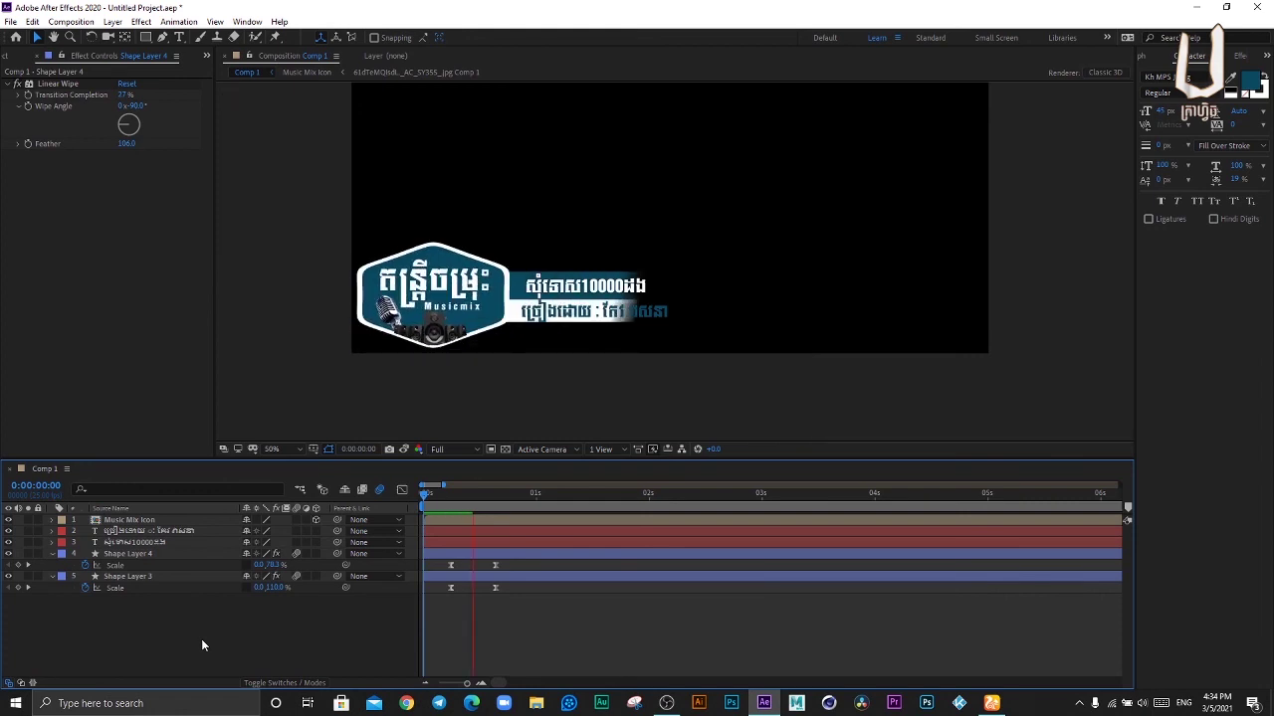
key("space")
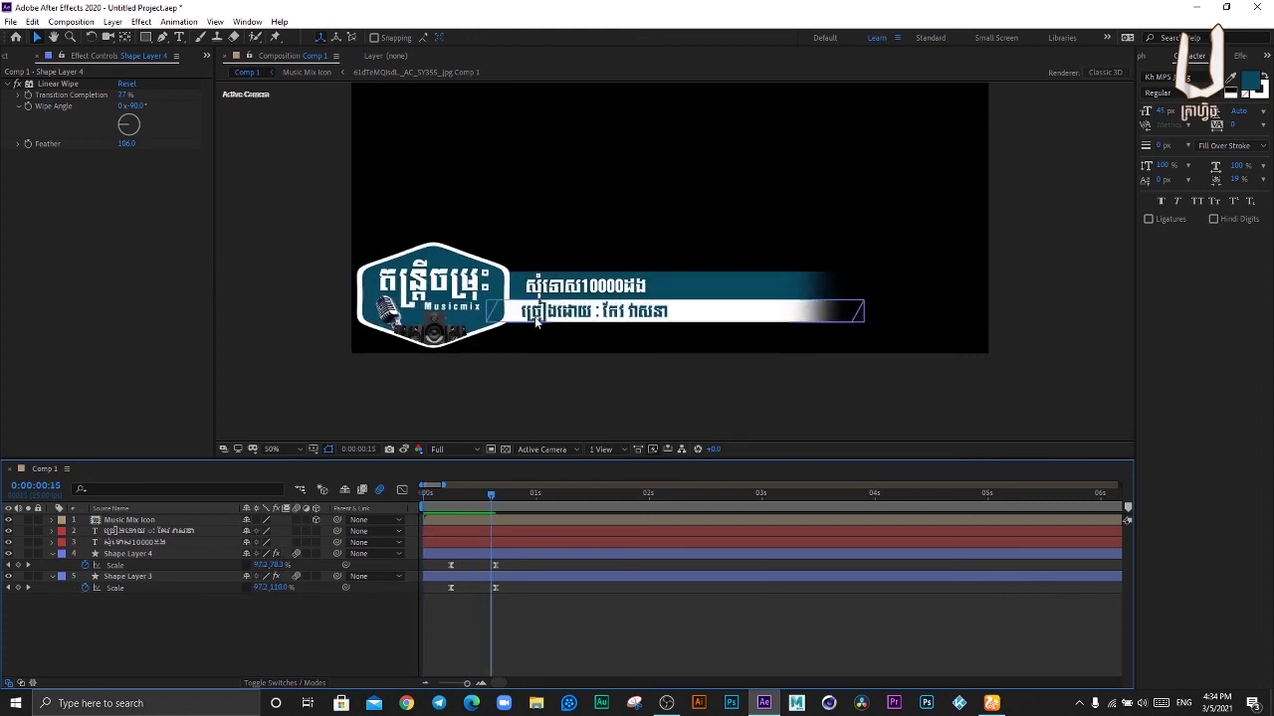
left_click(145, 532)
left_click(146, 544, "shift")
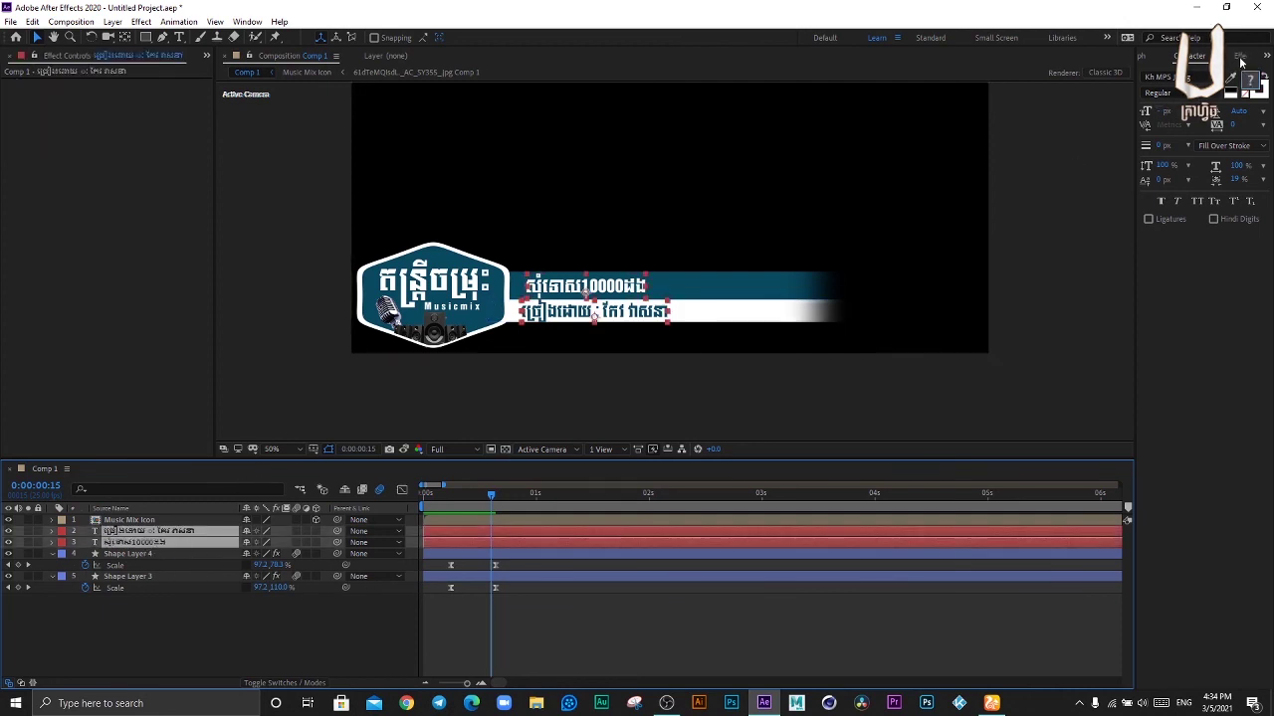
Step: Search 'typewrite' in Effects & Presets and apply the Typewriter preset to both Khmer text layers
left_click(1199, 56)
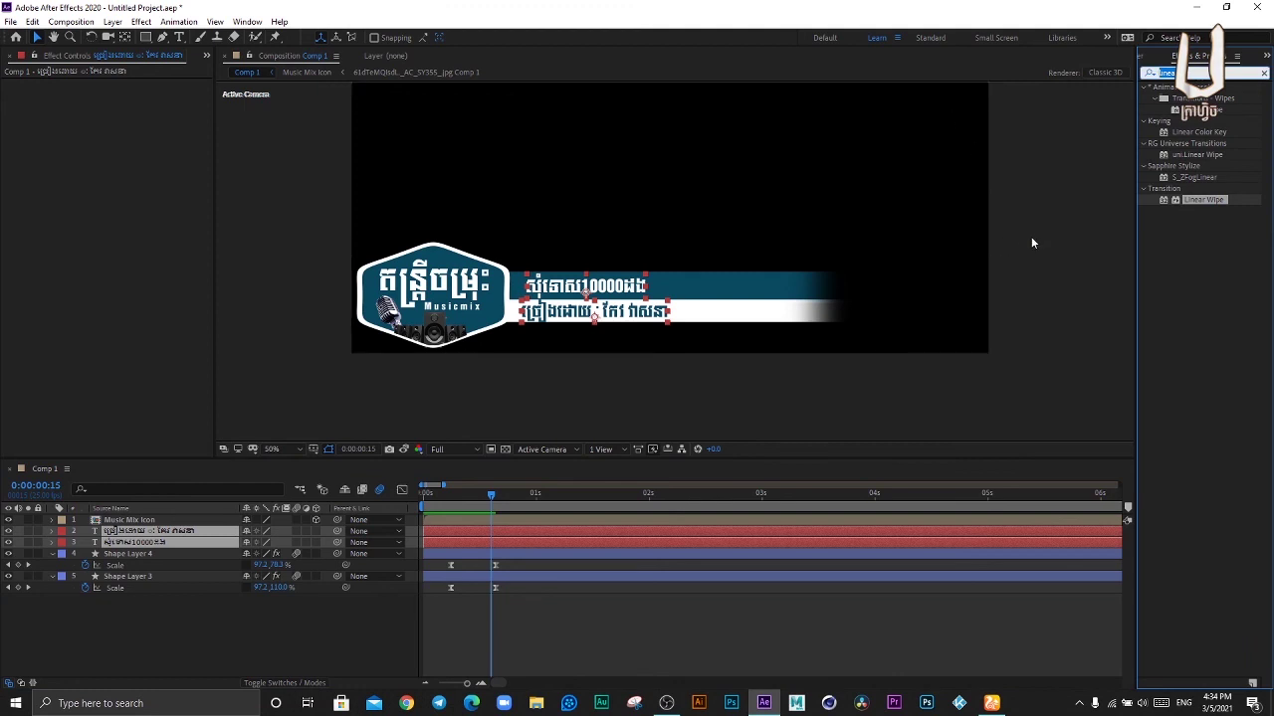
type("typewrite")
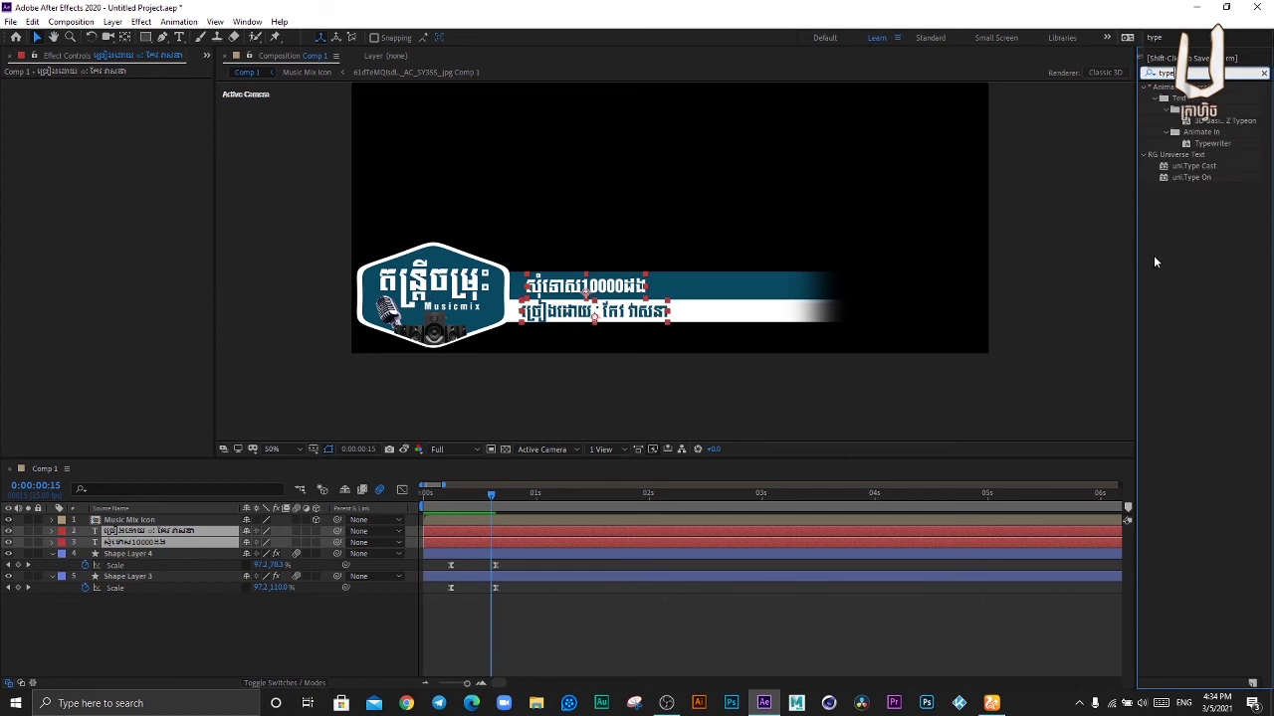
left_click(535, 624)
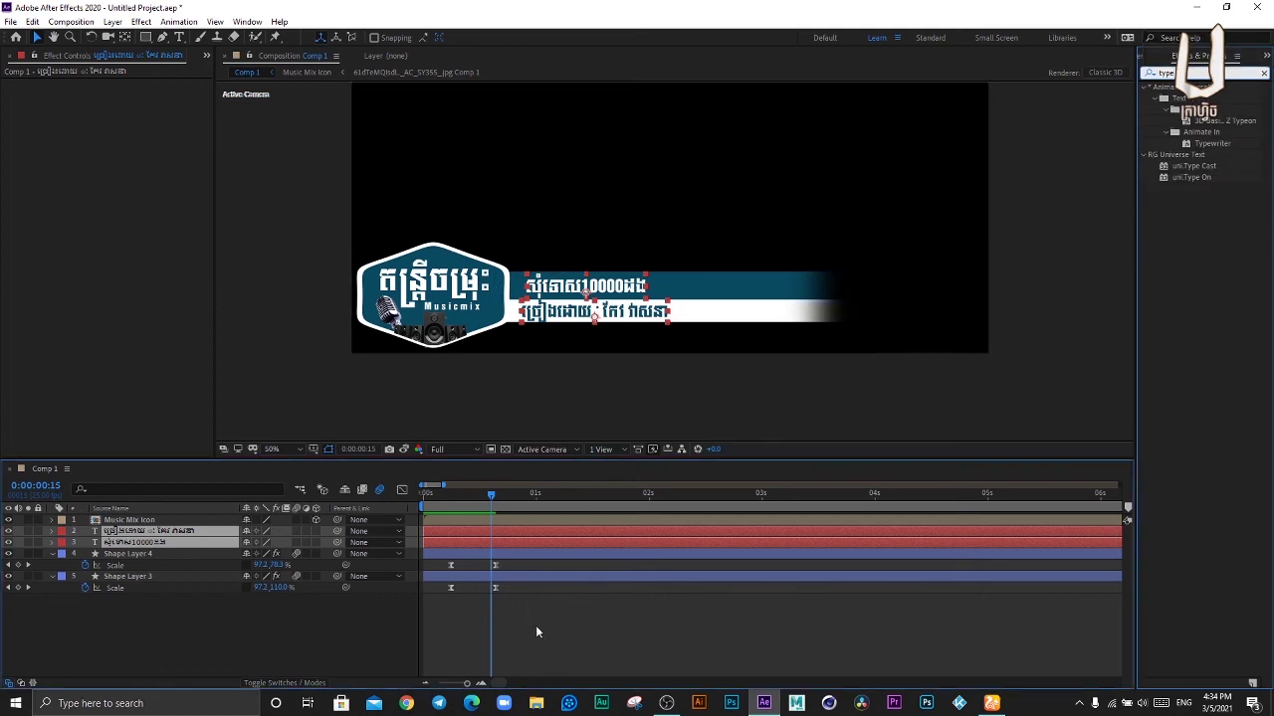
left_click(128, 523)
left_click(130, 533)
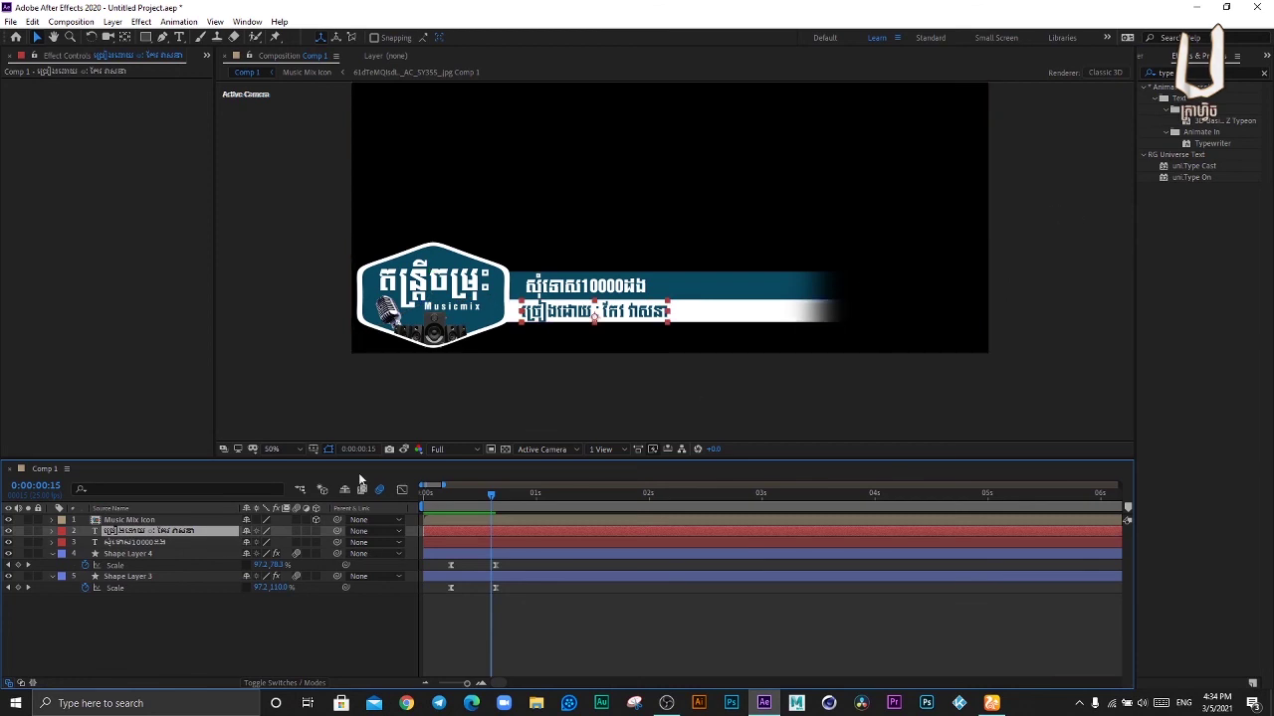
left_click(133, 543)
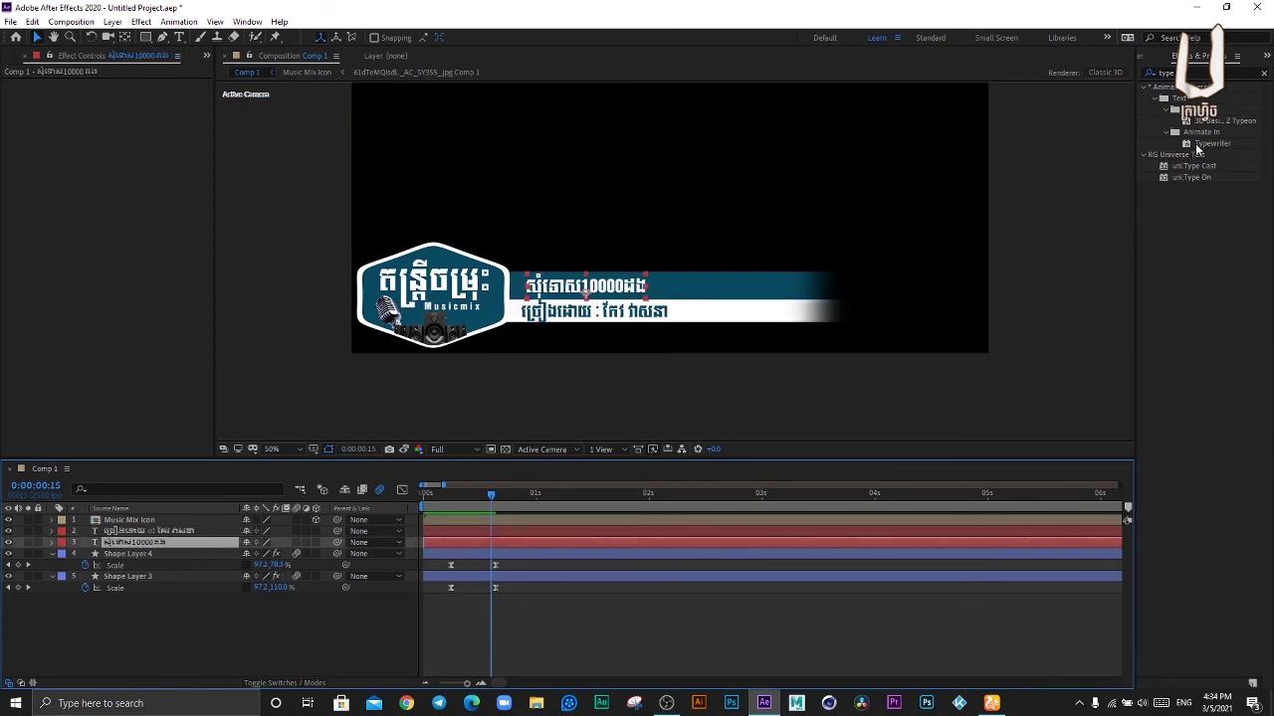
left_click_drag(1207, 144, 179, 545)
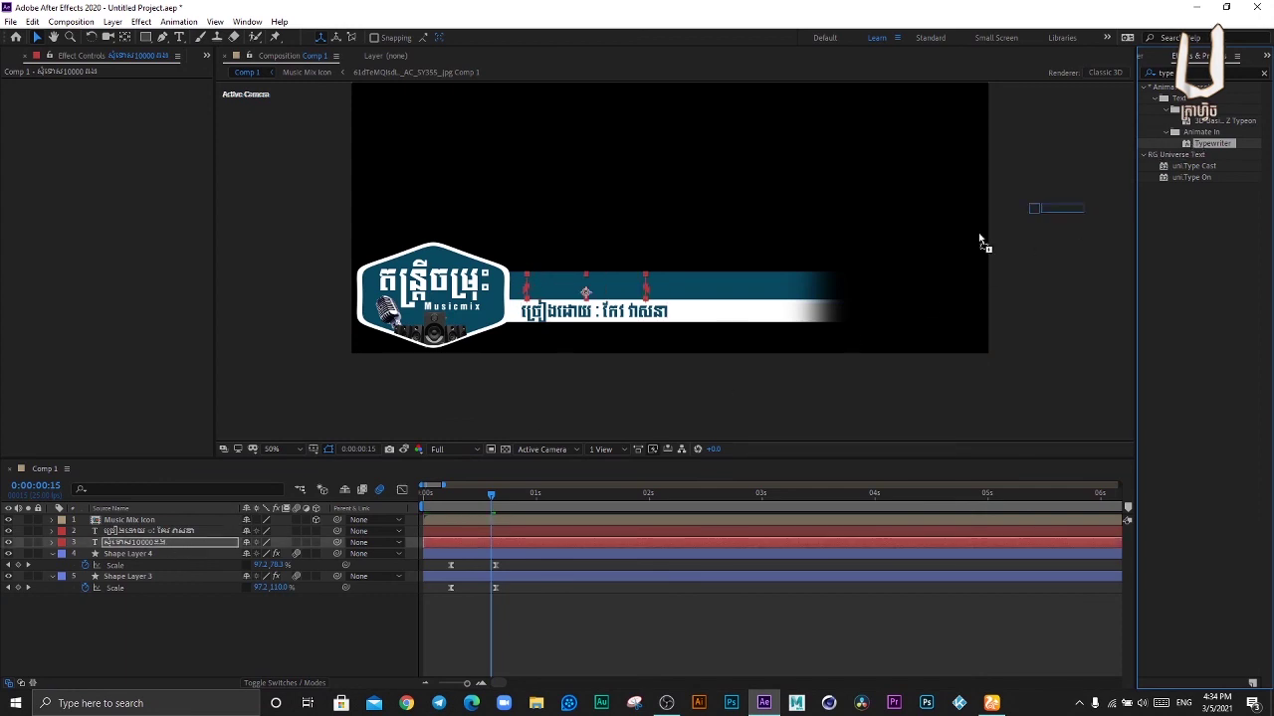
left_click(149, 530)
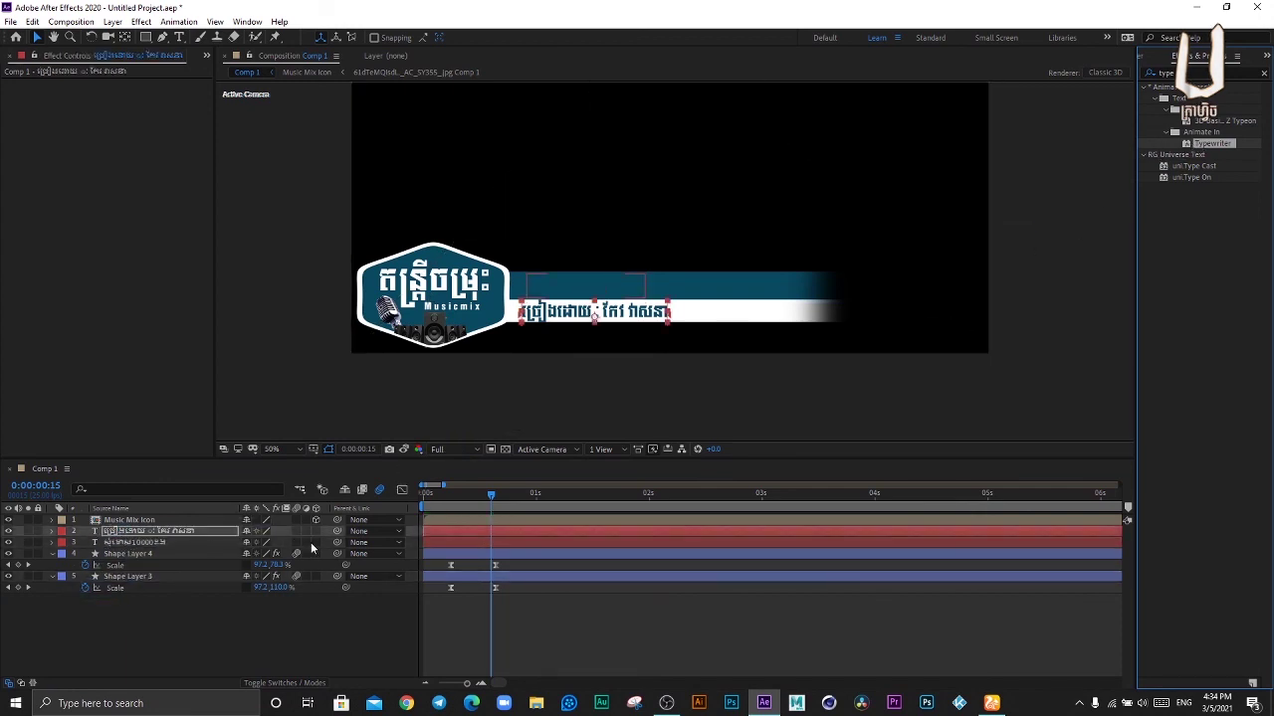
key("ctrl+v")
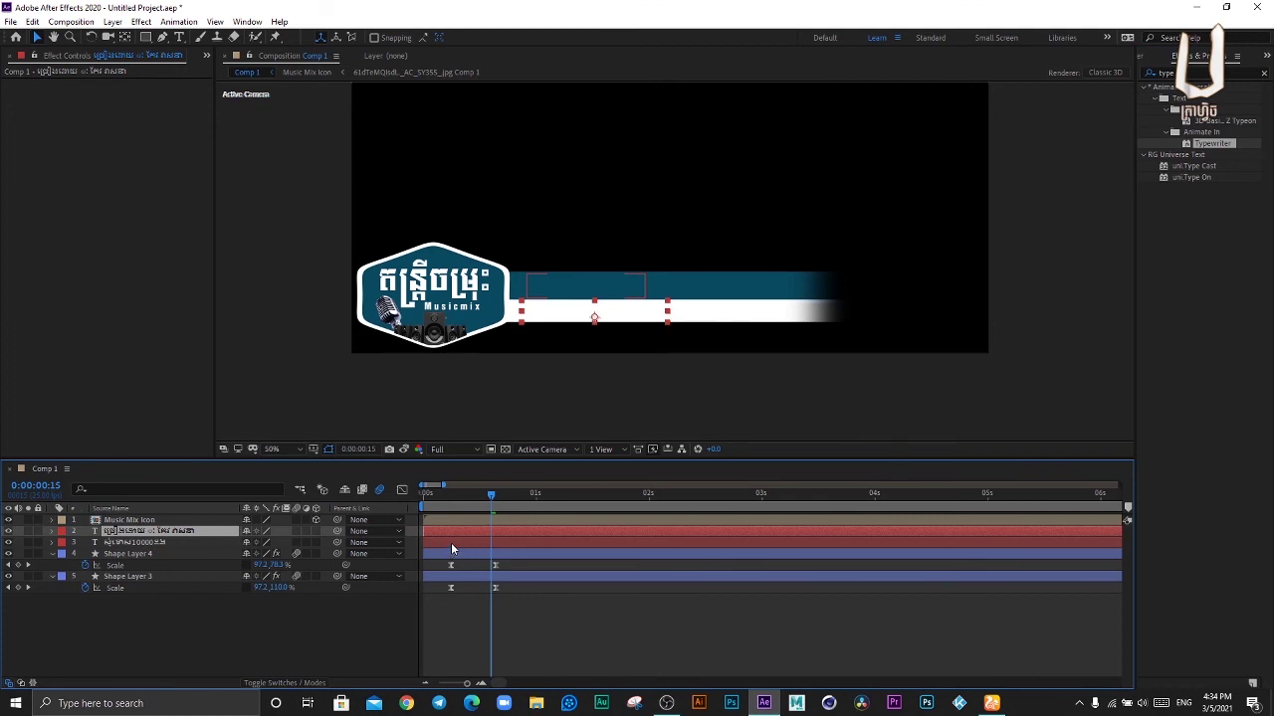
Step: Reveal both lines' typewriter Start keyframes and move them earlier and closer together
left_click(451, 541, "ctrl")
key("u")
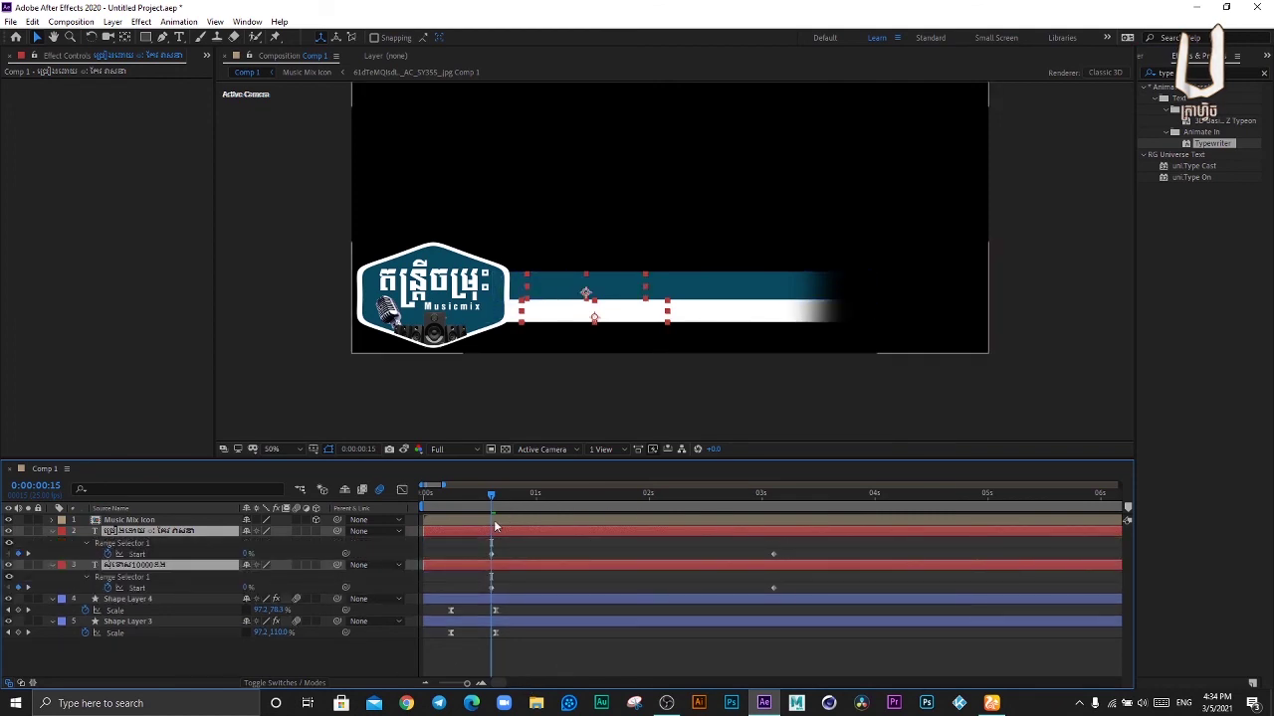
mouse_move(486, 551)
left_mouse_down()
mouse_move(497, 589)
mouse_move(467, 594)
mouse_move(495, 594)
left_mouse_up()
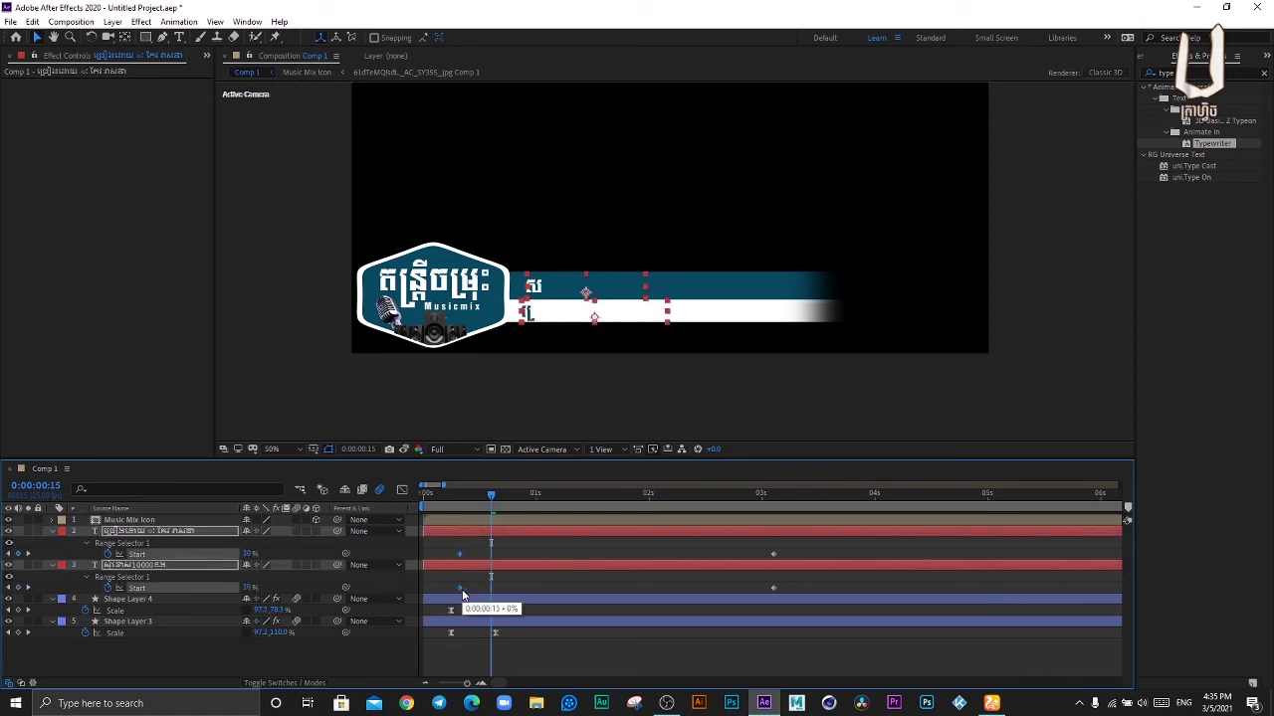
left_click_drag(759, 546, 780, 587)
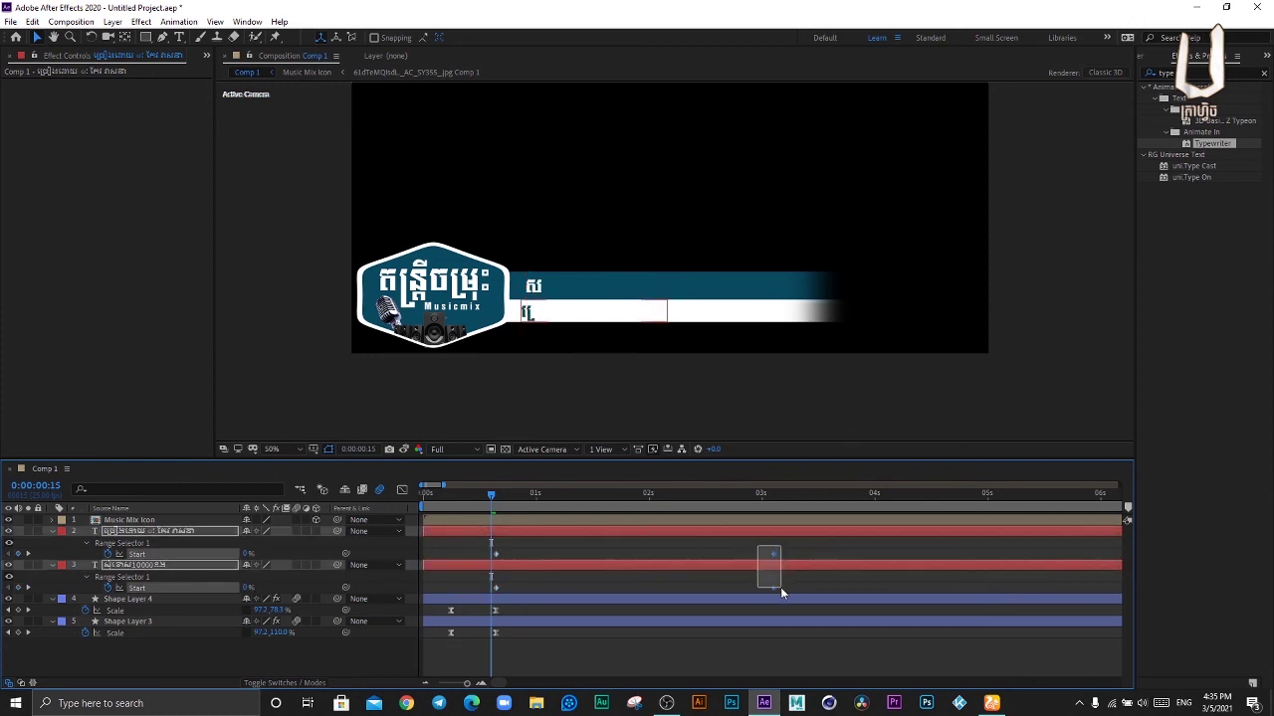
left_click_drag(572, 591, 536, 588)
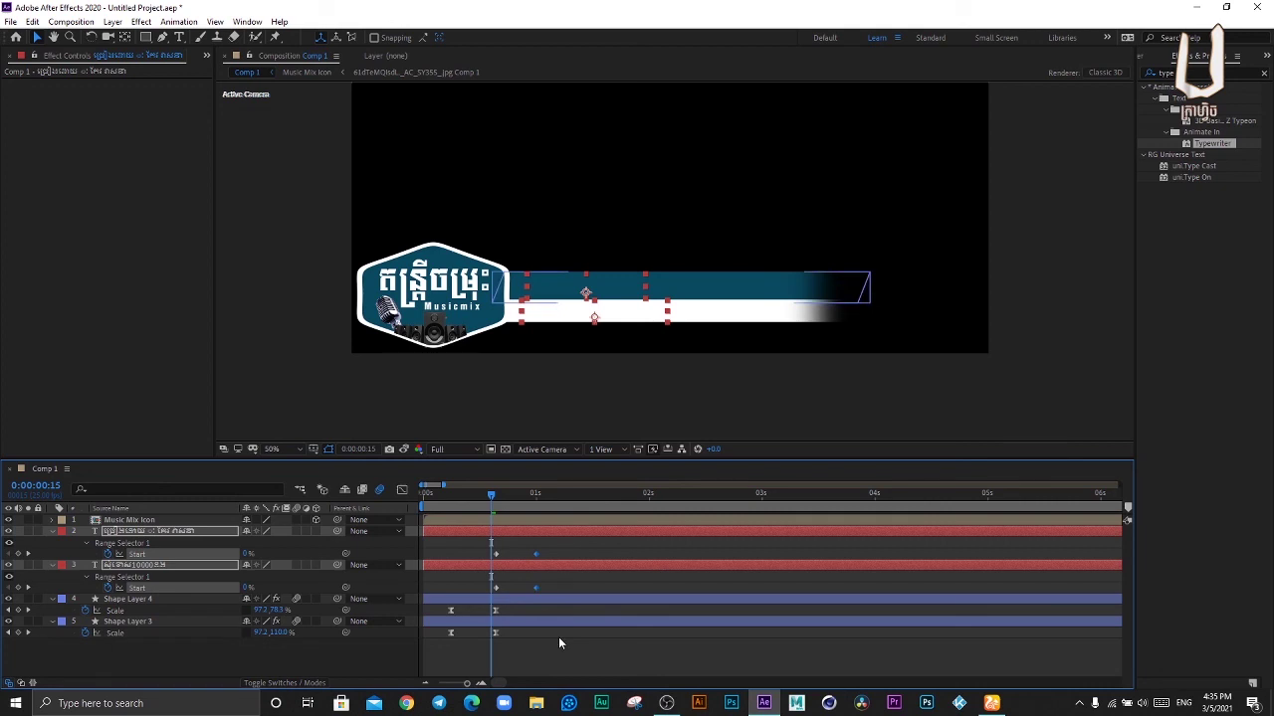
mouse_move(487, 543)
left_mouse_down()
mouse_move(500, 591)
mouse_move(483, 591)
left_mouse_up()
key("space")
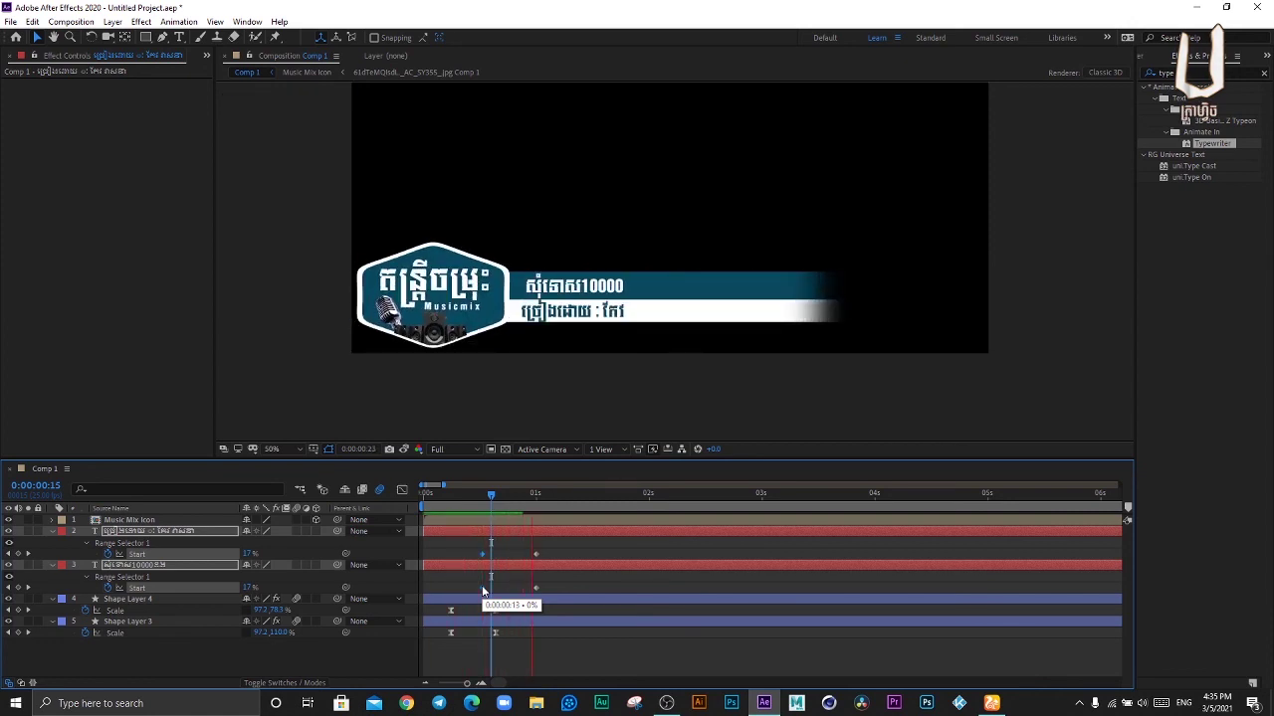
key("space")
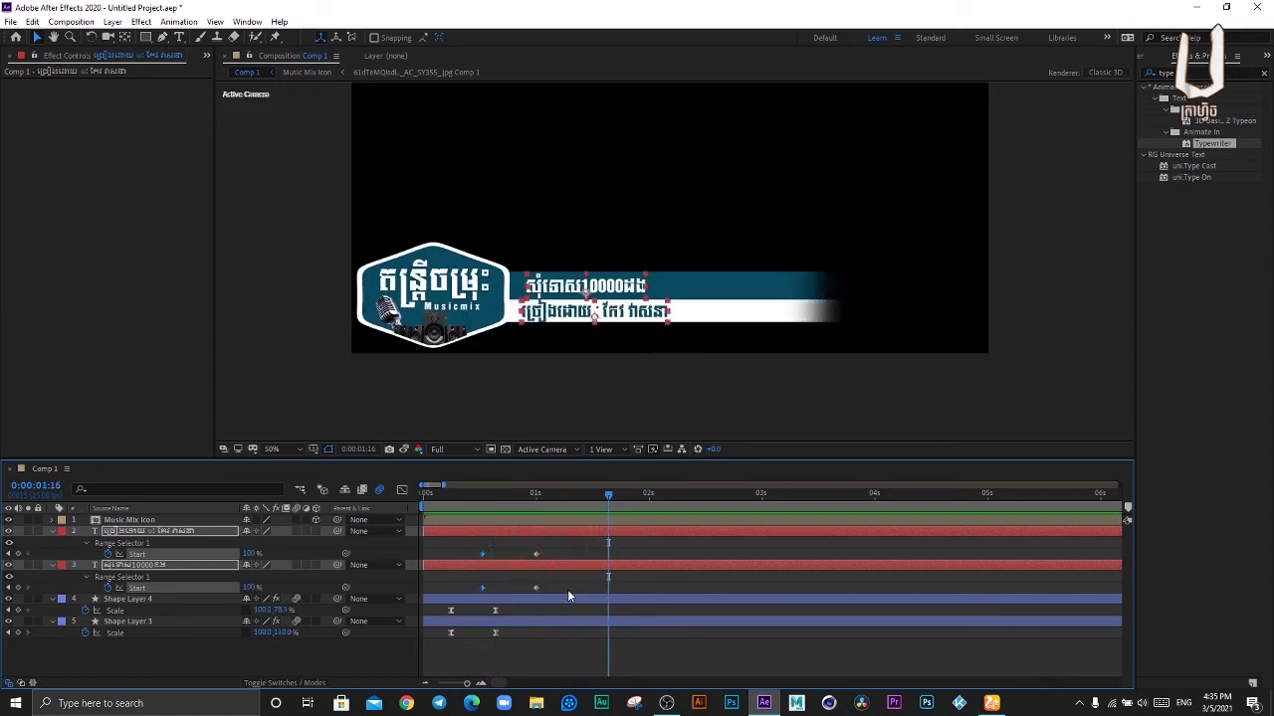
Step: Delay the upper line's Start keyframes, apply Easy Ease, and preview the finished lower third
mouse_move(569, 585)
left_mouse_down()
mouse_move(474, 599)
mouse_move(564, 588)
left_mouse_up()
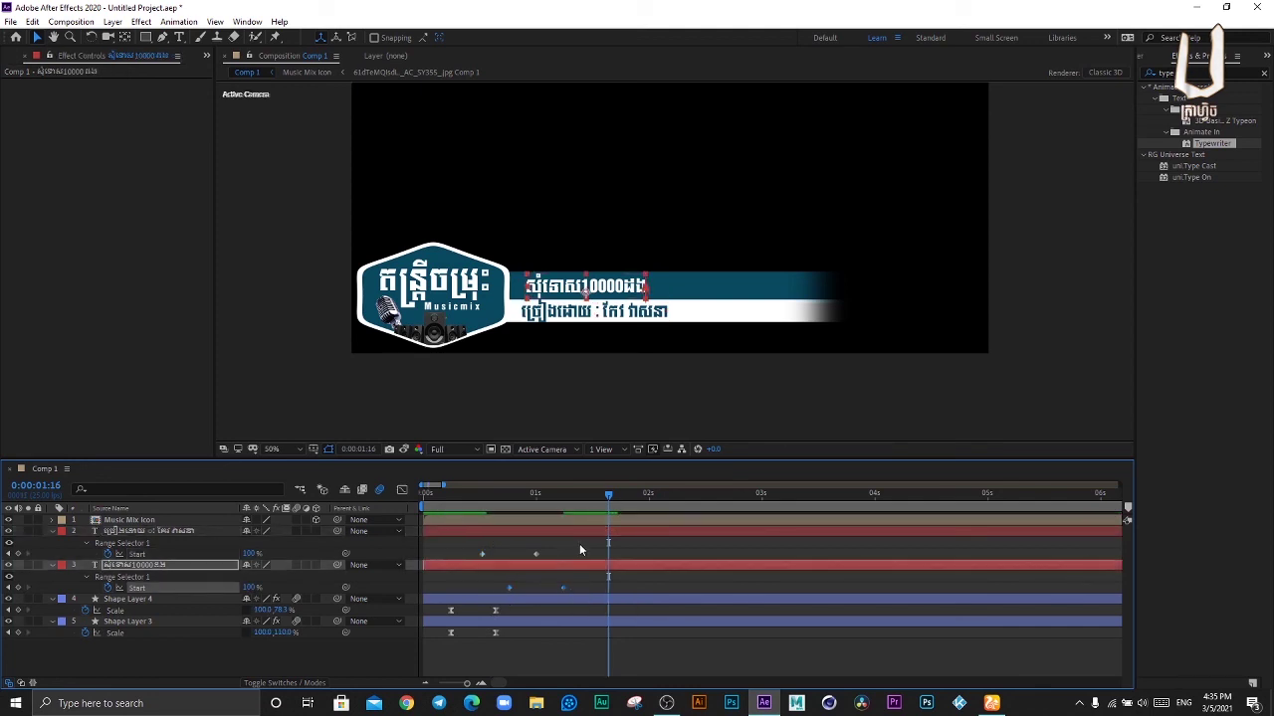
left_click_drag(581, 542, 461, 592)
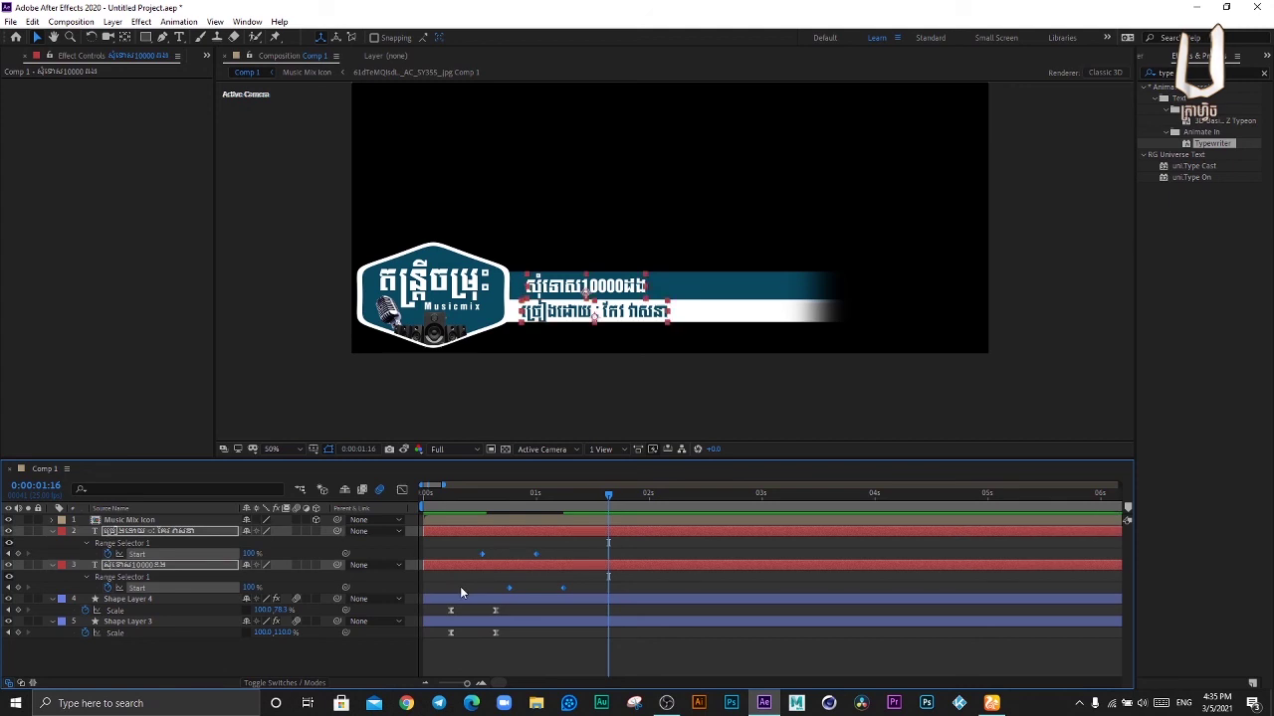
key("F9")
left_click(594, 554)
key("space")
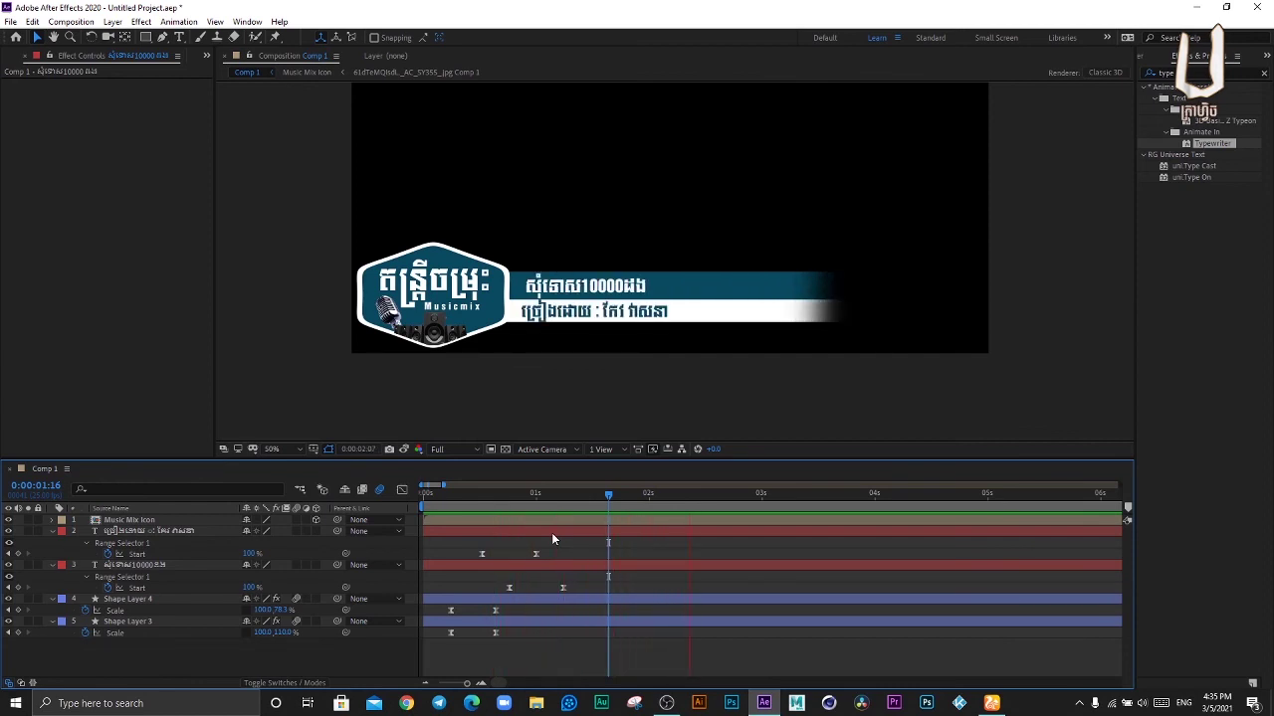
key("space")
key("space")
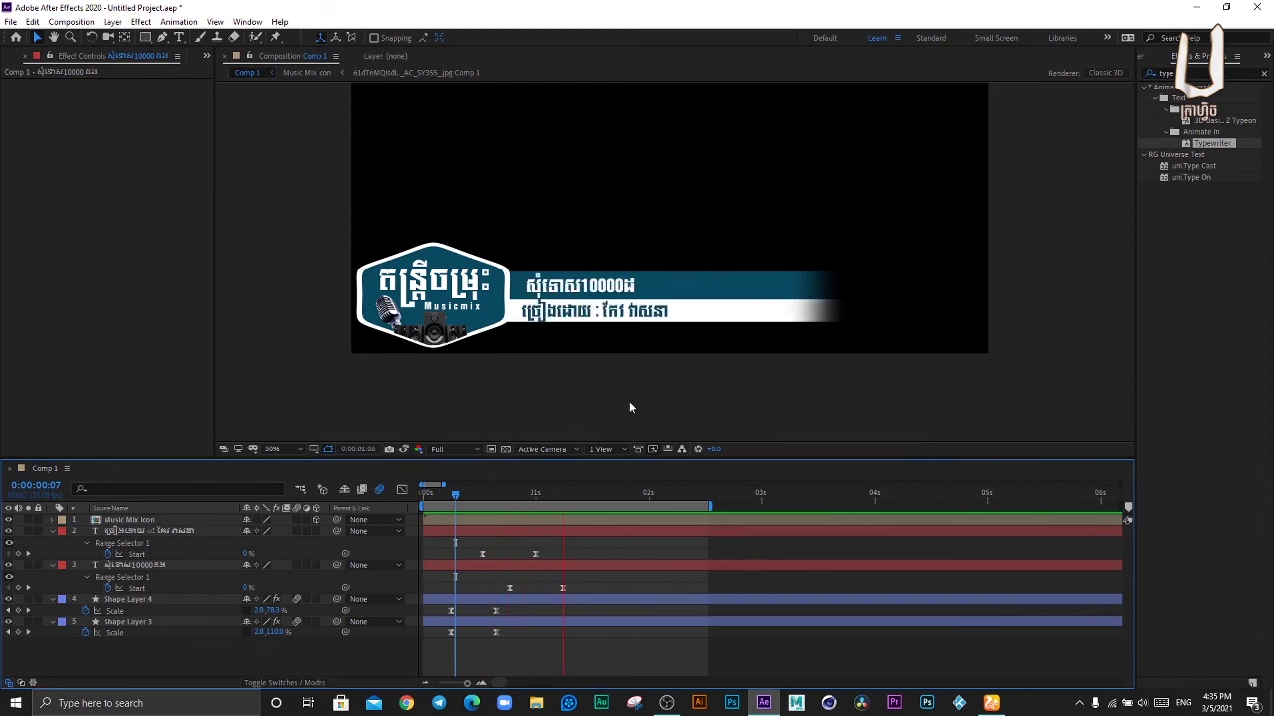
key("space")
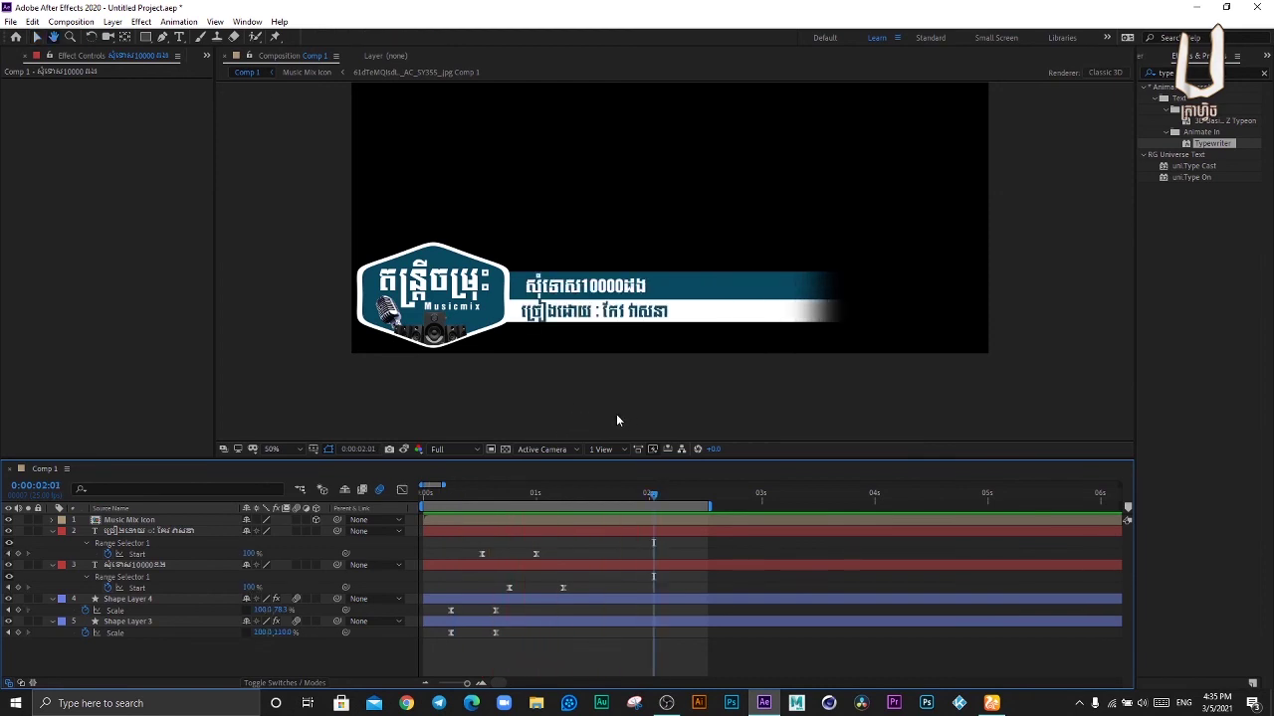
key("comma")
key("period")
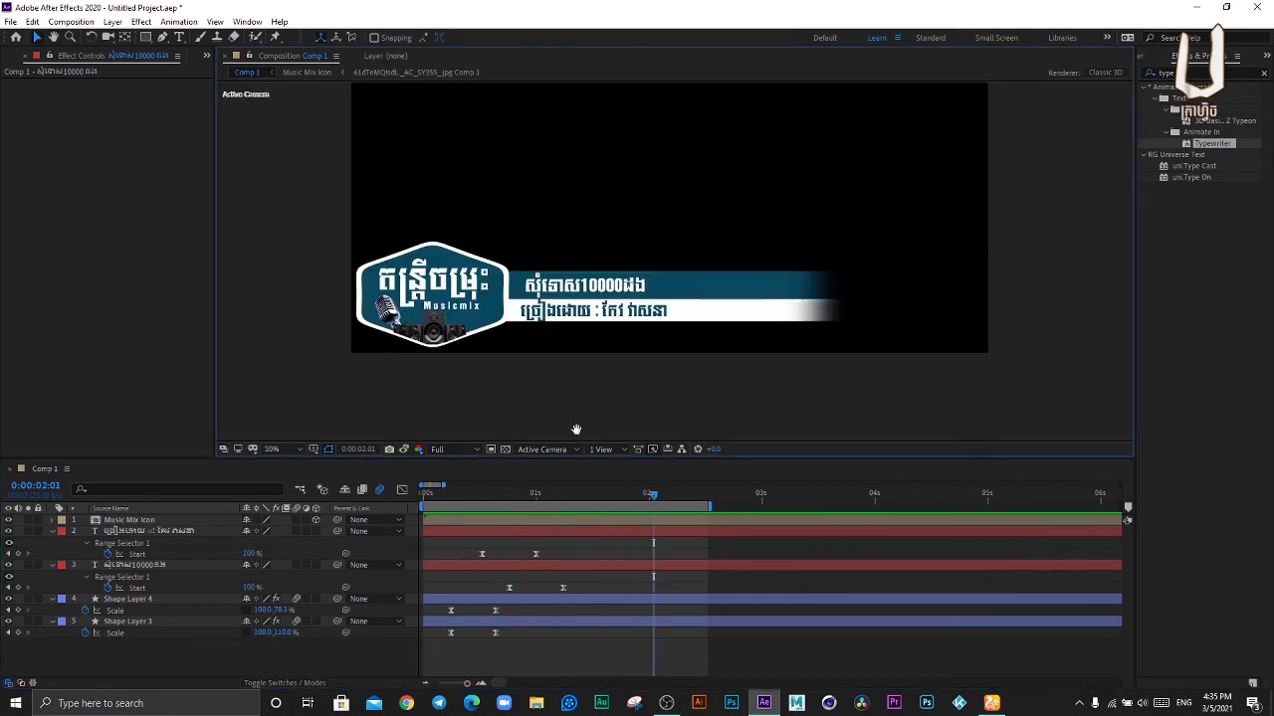